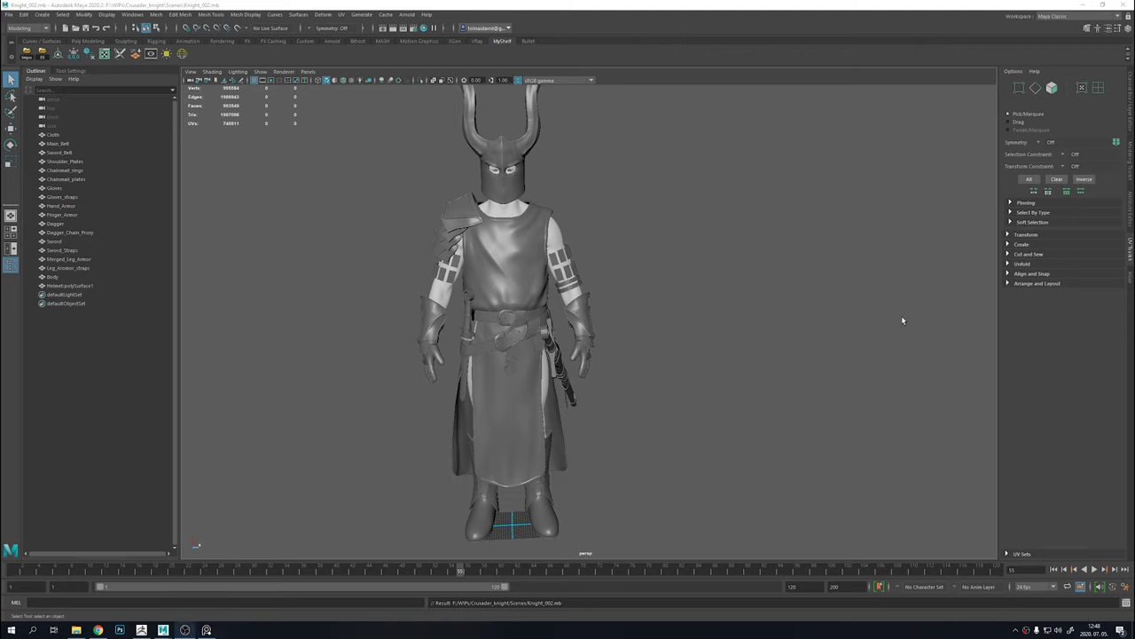
Create a polygon cylinder and scale it to fit over the knight's head
left_click_drag(810, 291, 680, 358, "alt")
right_click_drag(676, 368, 657, 417, "shift")
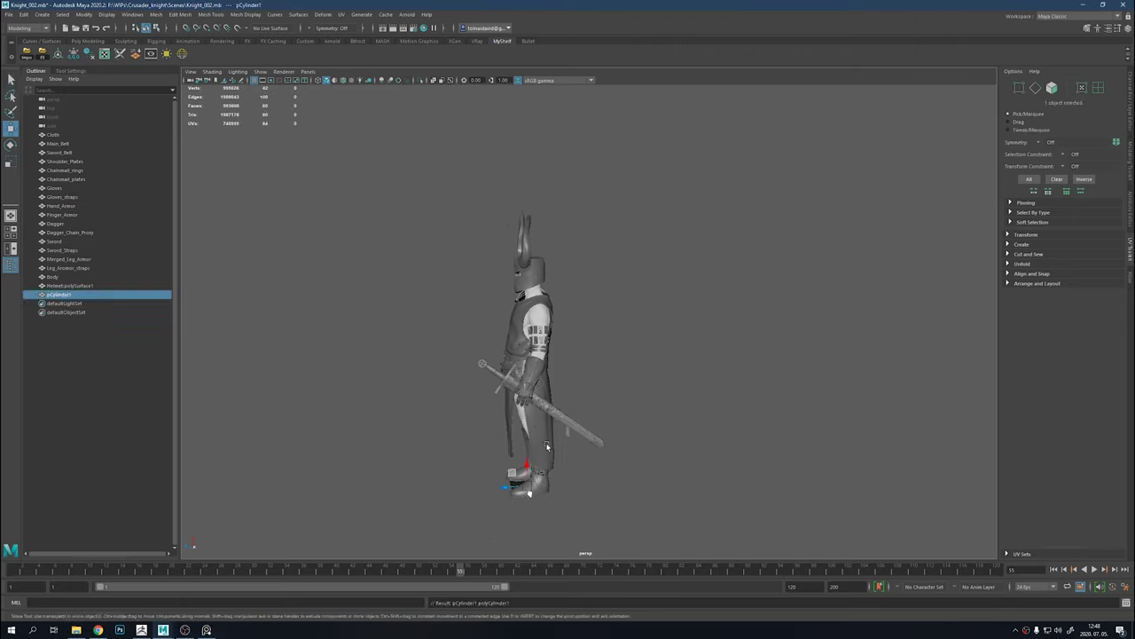
left_click_drag(517, 177, 654, 246)
left_click_drag(532, 266, 266, 248, "alt")
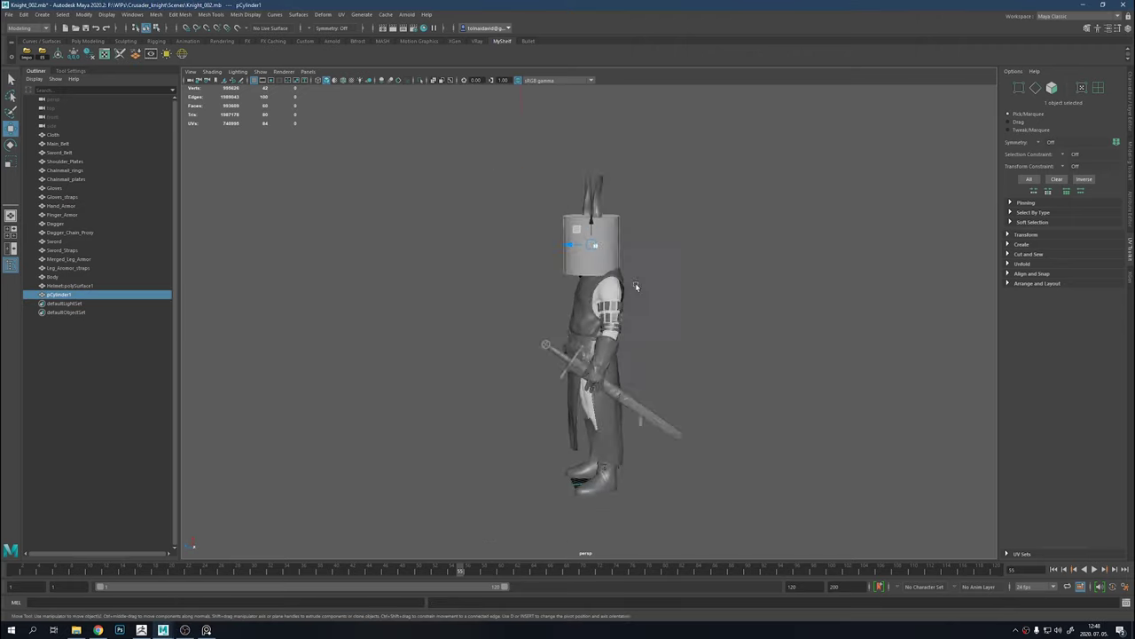
Hide the armour pieces from Cloth through Body, and the body, leaving the cylinder framed
left_click_drag(54, 134, 142, 258)
left_click(142, 267, "shift")
key("ctrl+h")
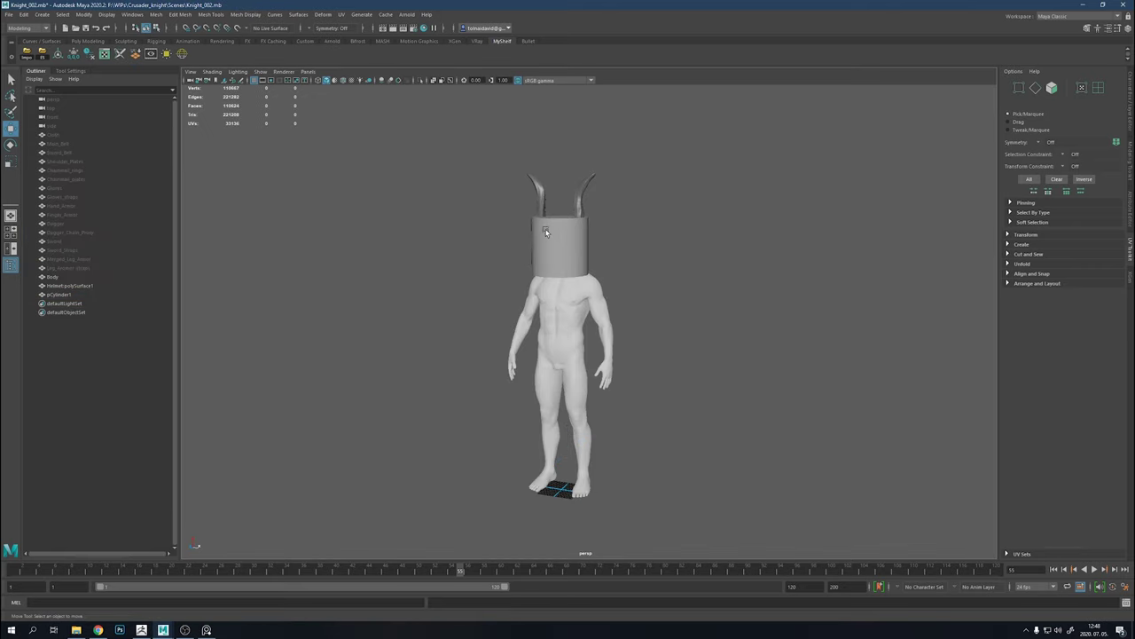
left_click(558, 302)
key("ctrl+h")
key("f")
key("r")
mouse_move(683, 416)
left_mouse_down("alt")
mouse_move(548, 300)
mouse_move(637, 305)
left_mouse_up("alt")
Give the cylinder 12 axis subdivisions and narrow it slightly to fit the head
key("w")
left_click(1126, 108)
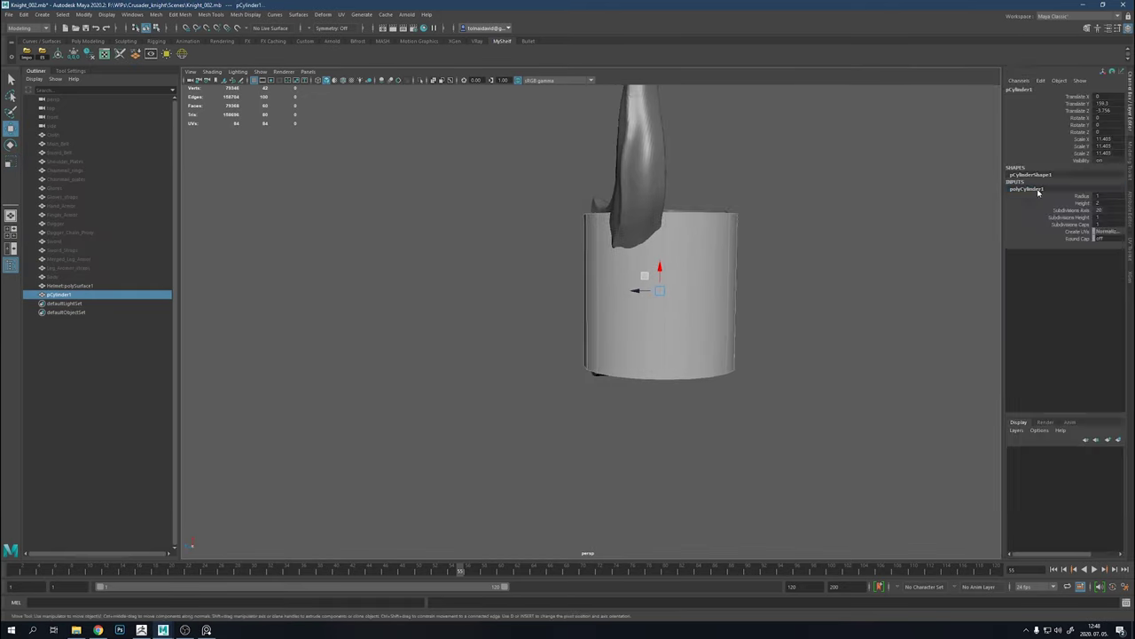
mouse_move(887, 292)
left_mouse_down("alt")
mouse_move(816, 319)
mouse_move(592, 321)
left_mouse_up("alt")
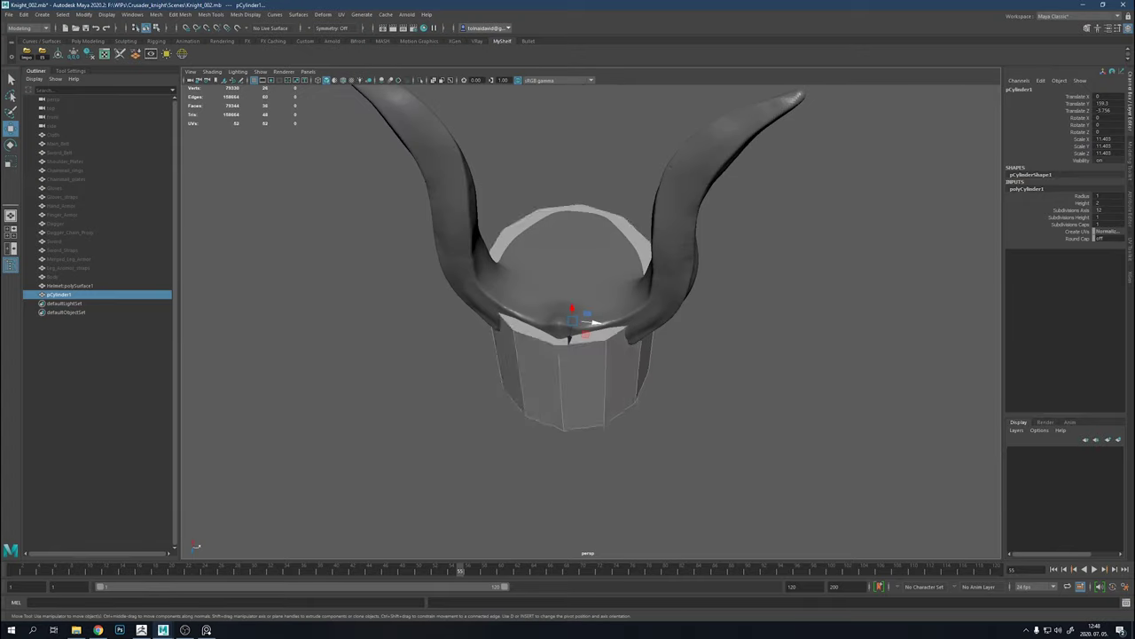
key("r")
mouse_move(593, 323)
left_mouse_down("alt")
mouse_move(772, 292)
mouse_move(687, 326)
mouse_move(677, 373)
mouse_move(613, 314)
mouse_move(592, 315)
mouse_move(612, 346)
left_mouse_up("alt")
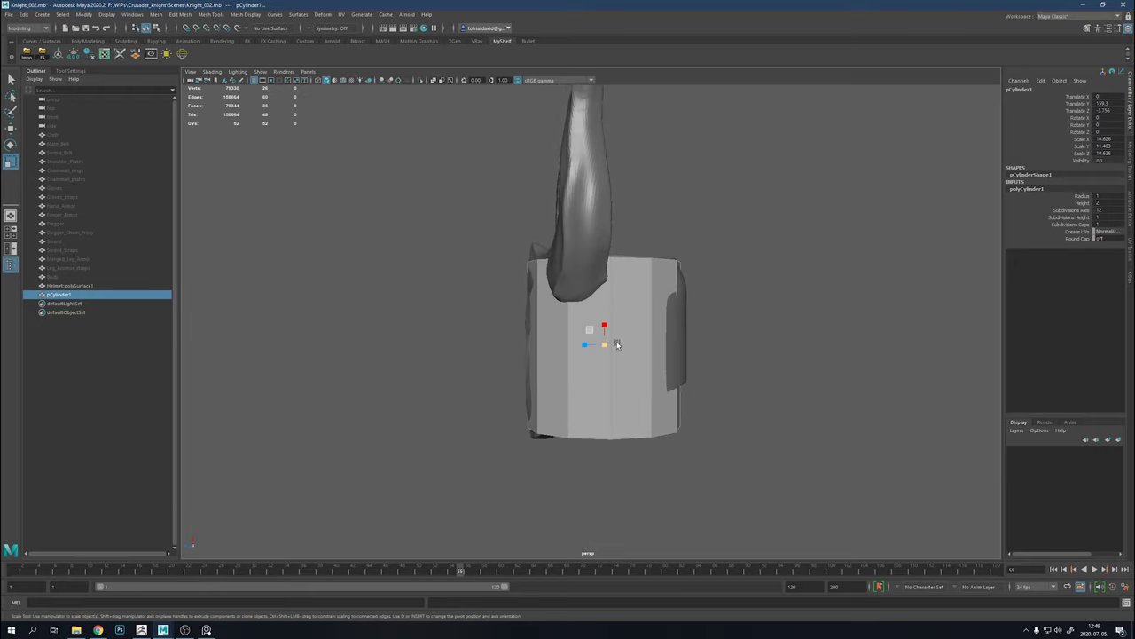
Raise the bottom vertex ring slightly and delete the cylinder's end cap faces
key("F9")
left_click_drag(519, 416, 687, 453)
key("w")
left_click_drag(602, 441, 631, 444)
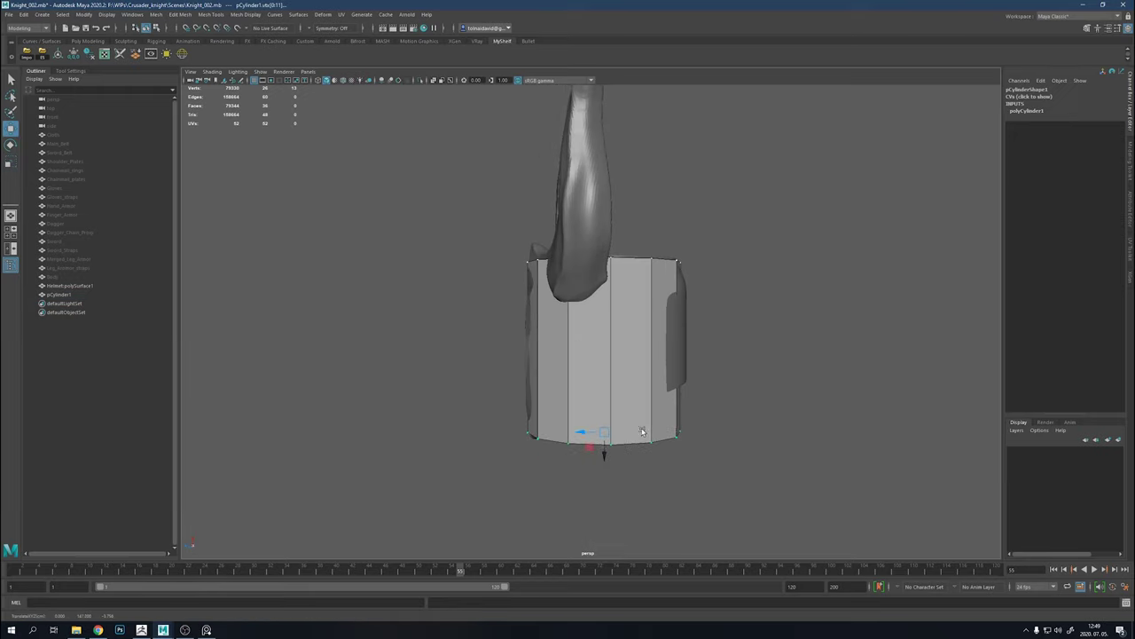
mouse_move(663, 376)
left_mouse_down("alt")
mouse_move(771, 382)
mouse_move(651, 355)
mouse_move(559, 524)
mouse_move(526, 360)
left_mouse_up("alt")
key("F11")
left_click(578, 471)
Nudge a vertex to straighten the cylinder's right edge
key("F9")
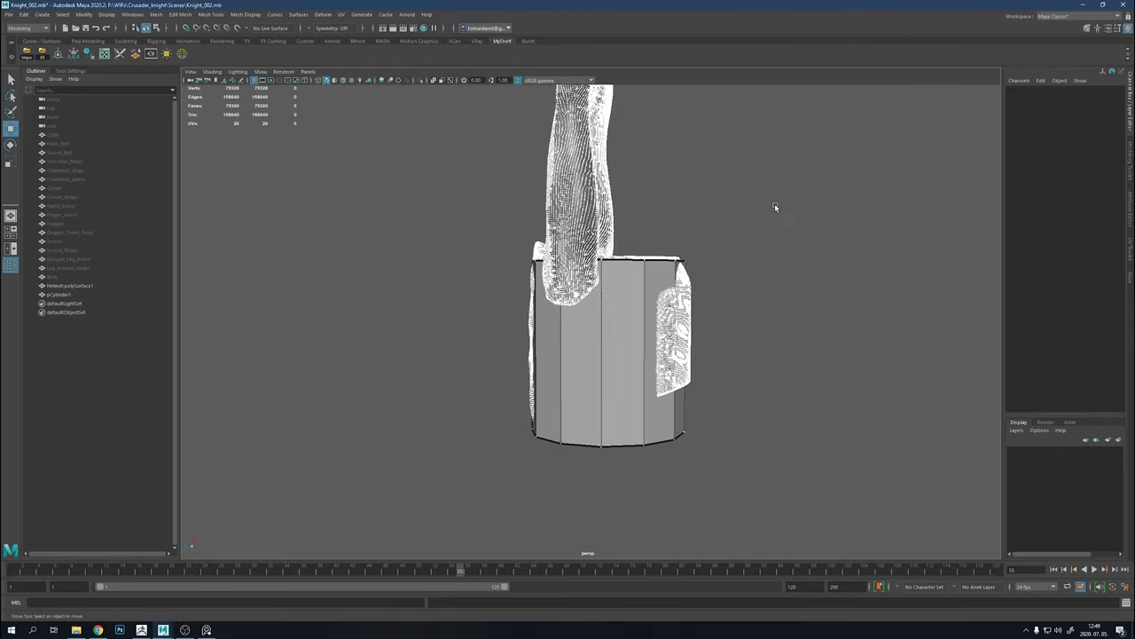
mouse_move(774, 203)
left_mouse_down("alt")
mouse_move(789, 325)
mouse_move(811, 169)
left_mouse_up("alt")
left_click(686, 346)
mouse_move(687, 346)
left_mouse_down()
mouse_move(698, 349)
mouse_move(684, 355)
mouse_move(696, 348)
left_mouse_up()
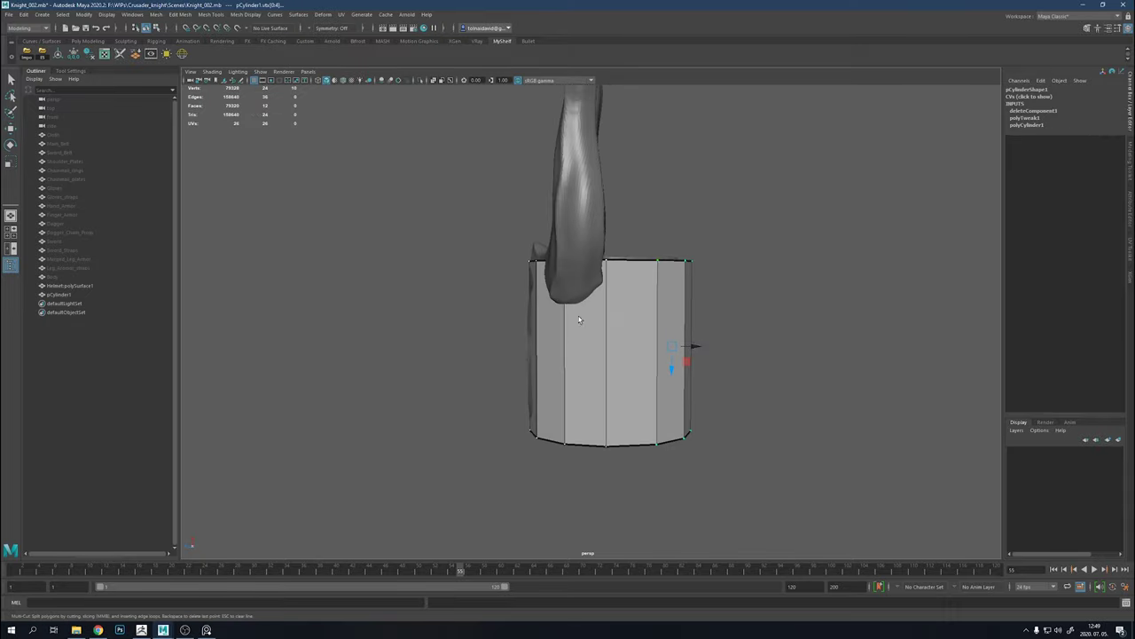
Insert a mid-height edge loop around the cylinder and pick the front vertices
left_click(565, 350, "ctrl")
mouse_move(765, 411)
left_mouse_down("alt")
mouse_move(824, 405)
mouse_move(764, 410)
left_mouse_up("alt")
key("w")
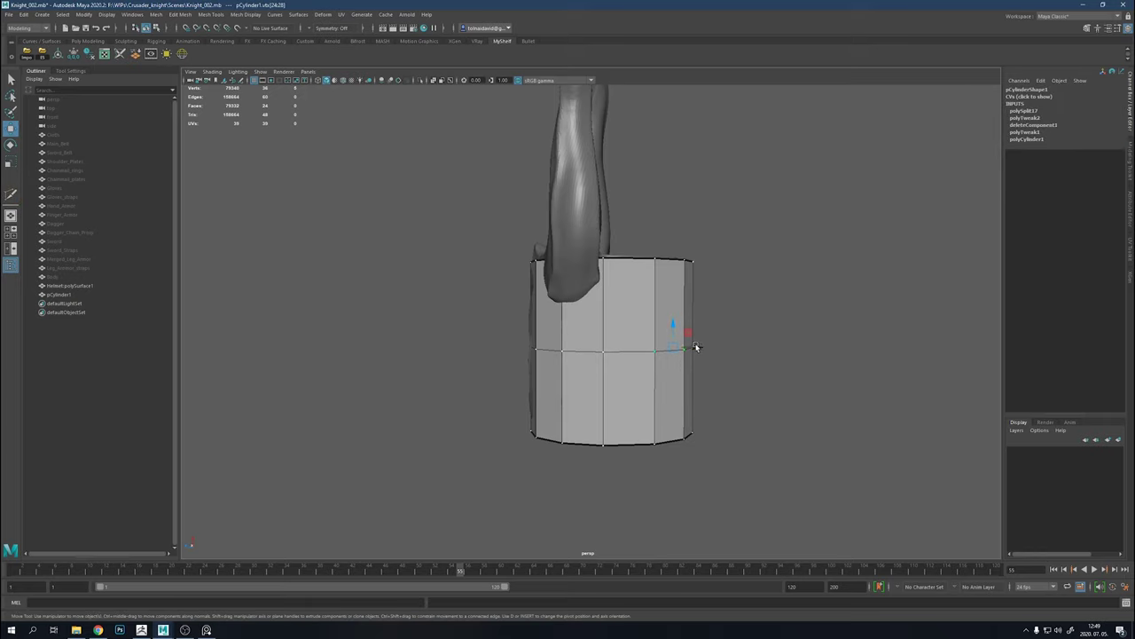
mouse_move(697, 349)
left_mouse_down("alt")
mouse_move(736, 319)
mouse_move(743, 387)
mouse_move(653, 355)
mouse_move(733, 319)
mouse_move(552, 442)
mouse_move(576, 395)
mouse_move(570, 355)
mouse_move(719, 385)
left_mouse_up("alt")
key("r")
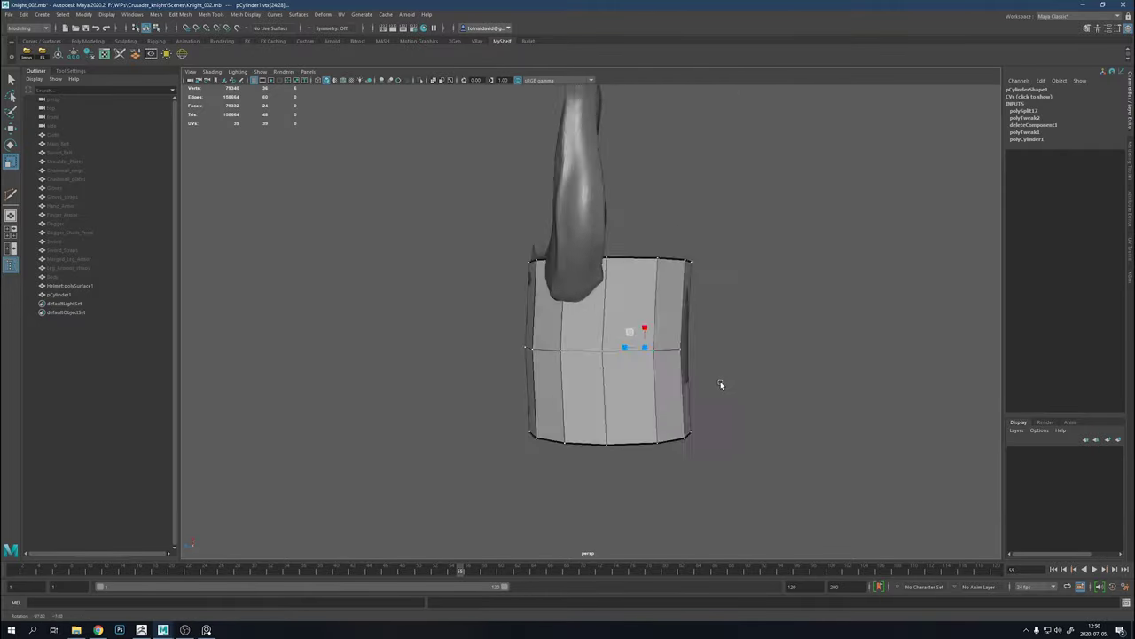
In side view, raise the bottom vertices so the lower edge slopes diagonally
key("space")
key("space")
scroll(697, 347, "up", 5)
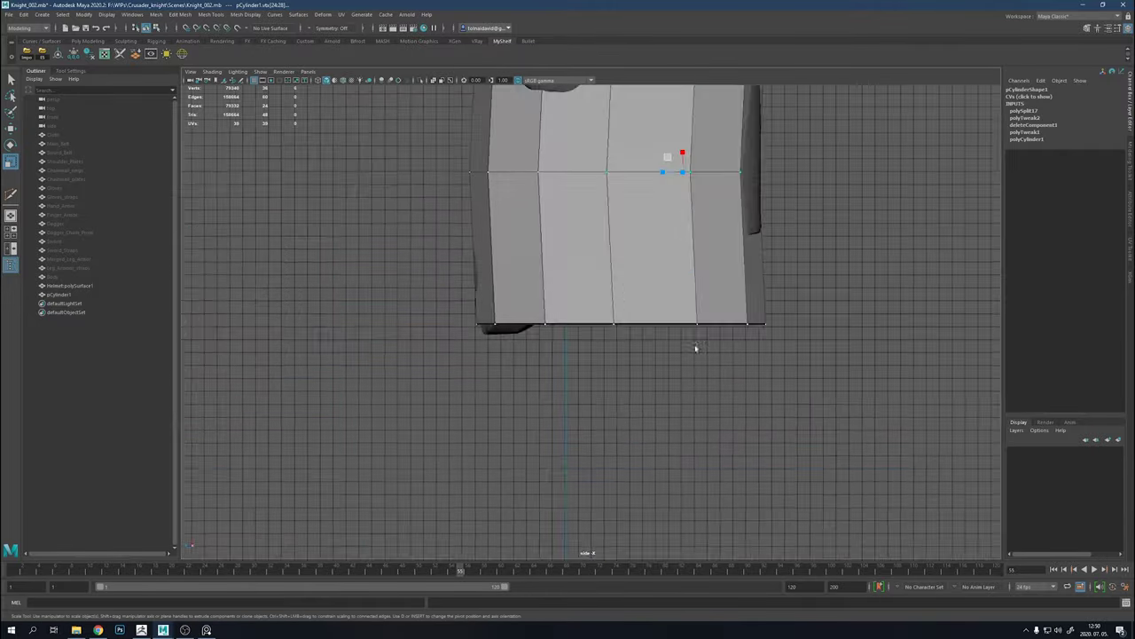
scroll(698, 347, "up", 2)
key("w")
left_click_drag(745, 358, 759, 277)
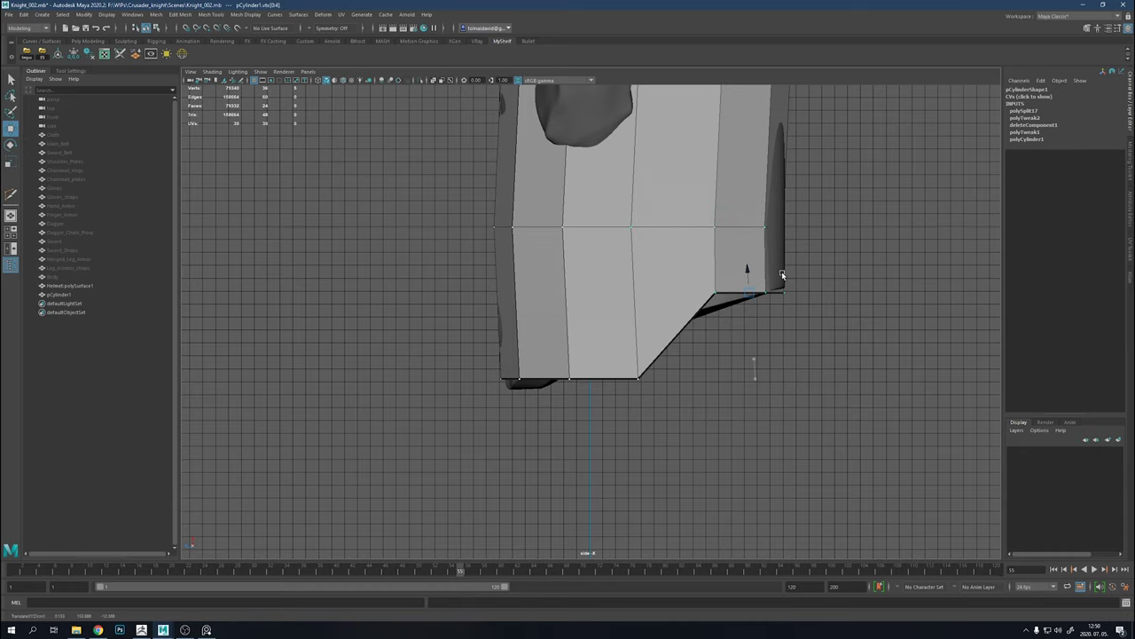
left_click_drag(637, 355, 654, 310)
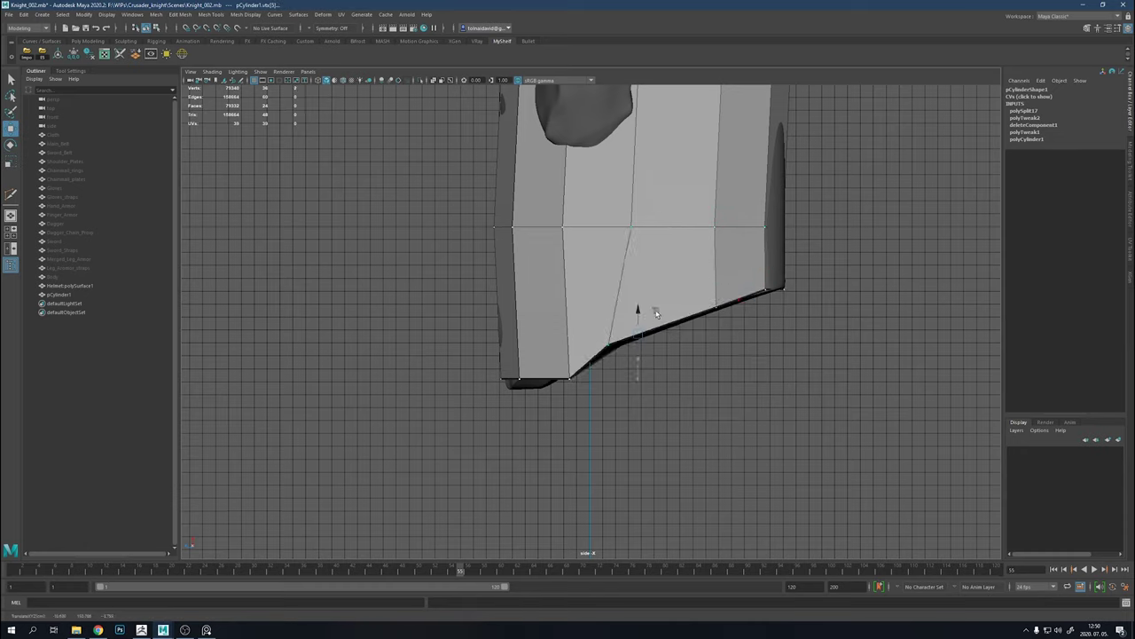
key("ctrl+z")
right_click(620, 359)
left_click_drag(636, 355, 653, 284)
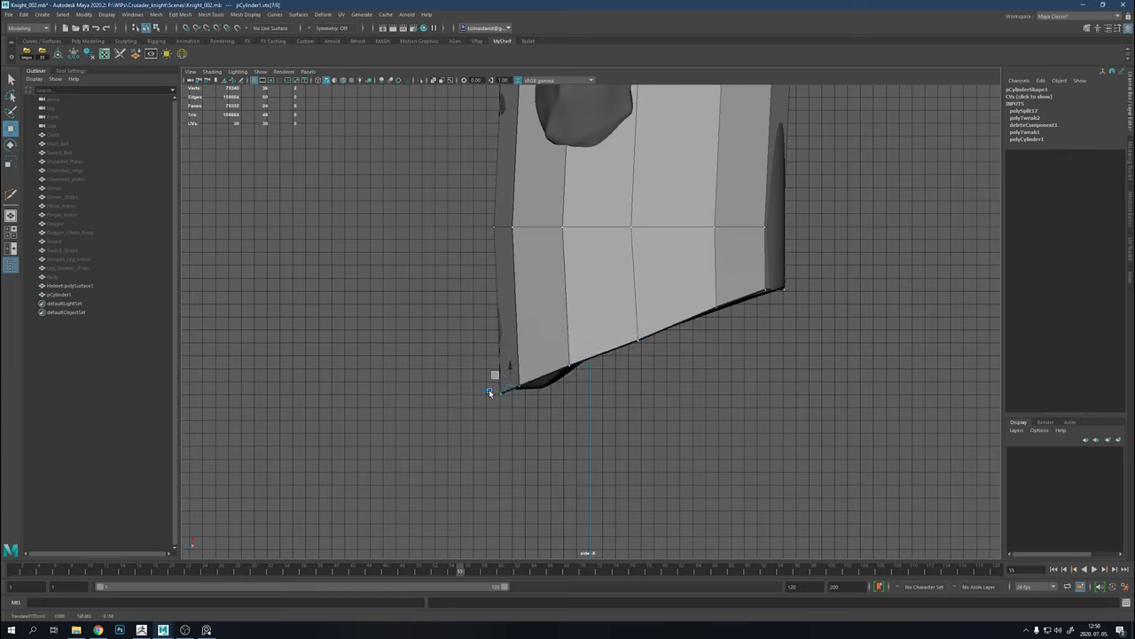
right_click(789, 256)
Isolate the helmet and Multi-Cut a loop parallel to the slanted bottom
key("ctrl+1")
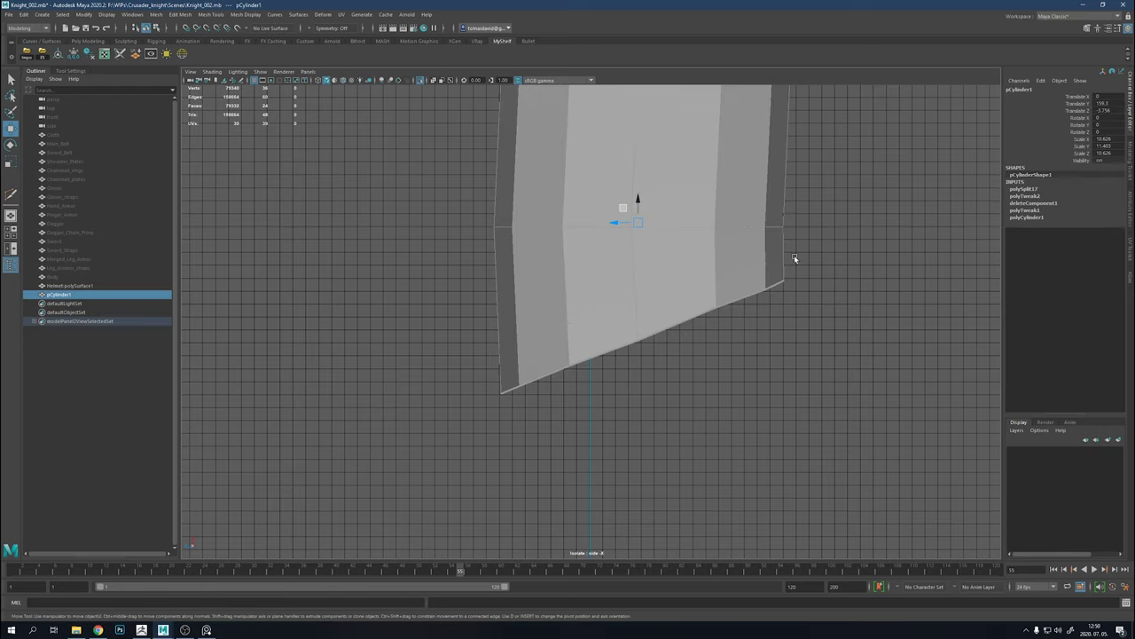
left_click(783, 266)
scroll(792, 360, "up", 2)
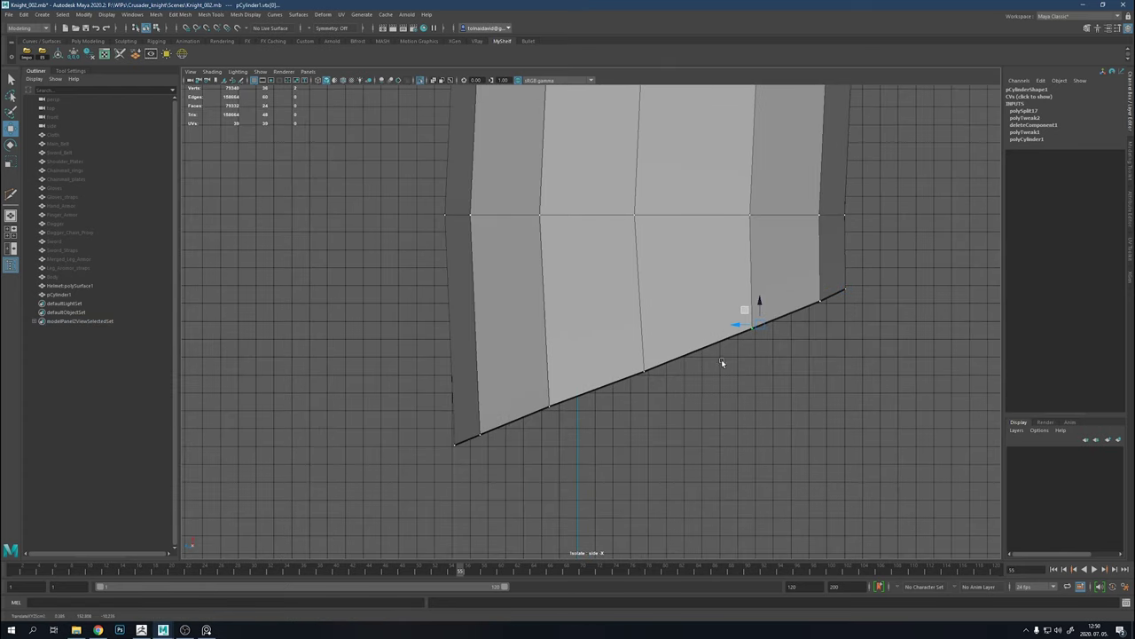
key("ctrl+shift+x")
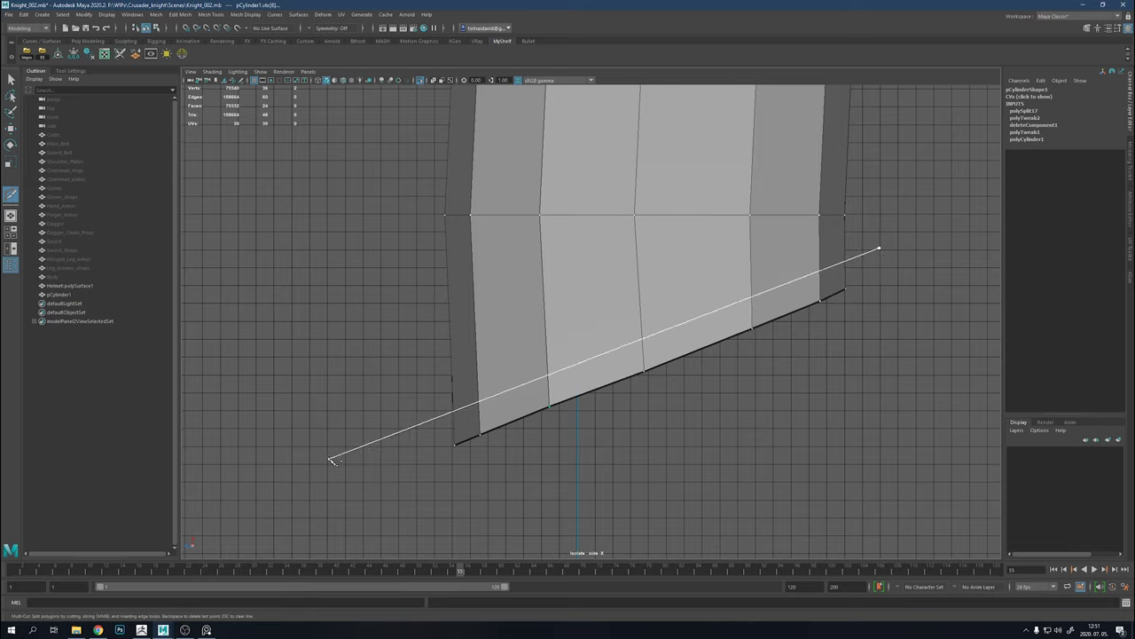
left_click(452, 446, "ctrl")
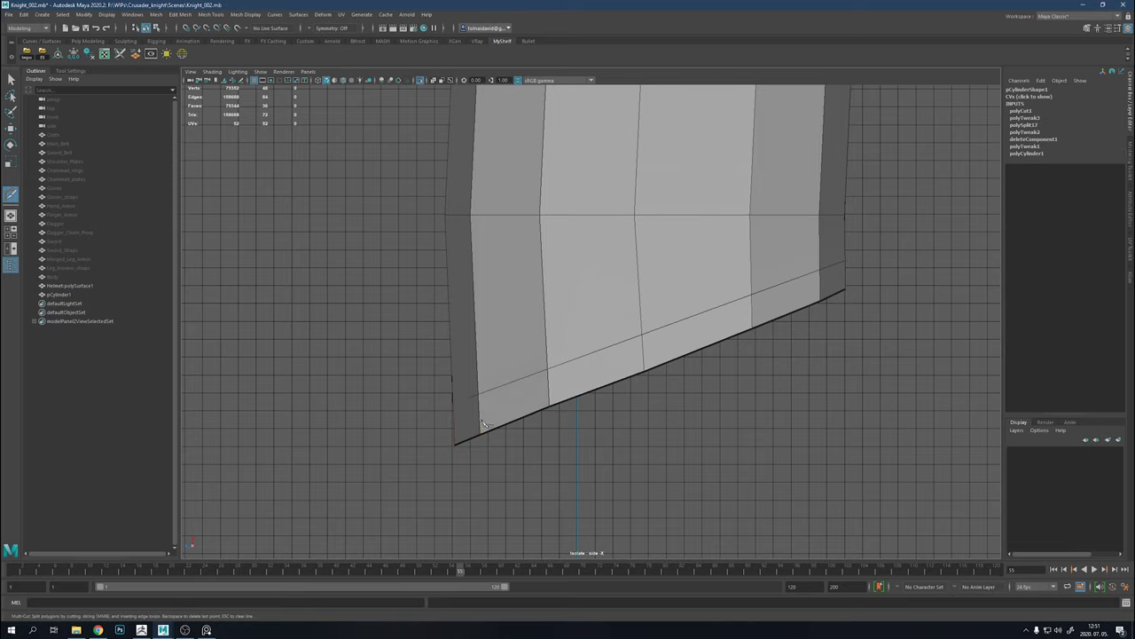
Delete the face strip below the cut and preview the new border smoothed
key("w")
double_click(598, 376)
key("Delete")
double_click(612, 344)
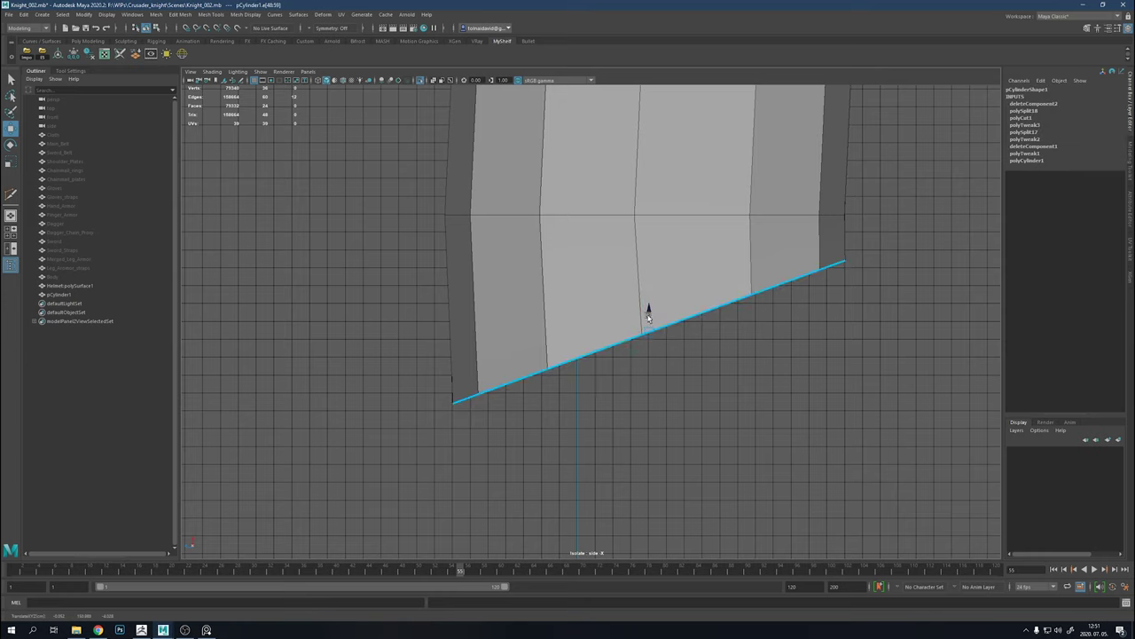
key("3")
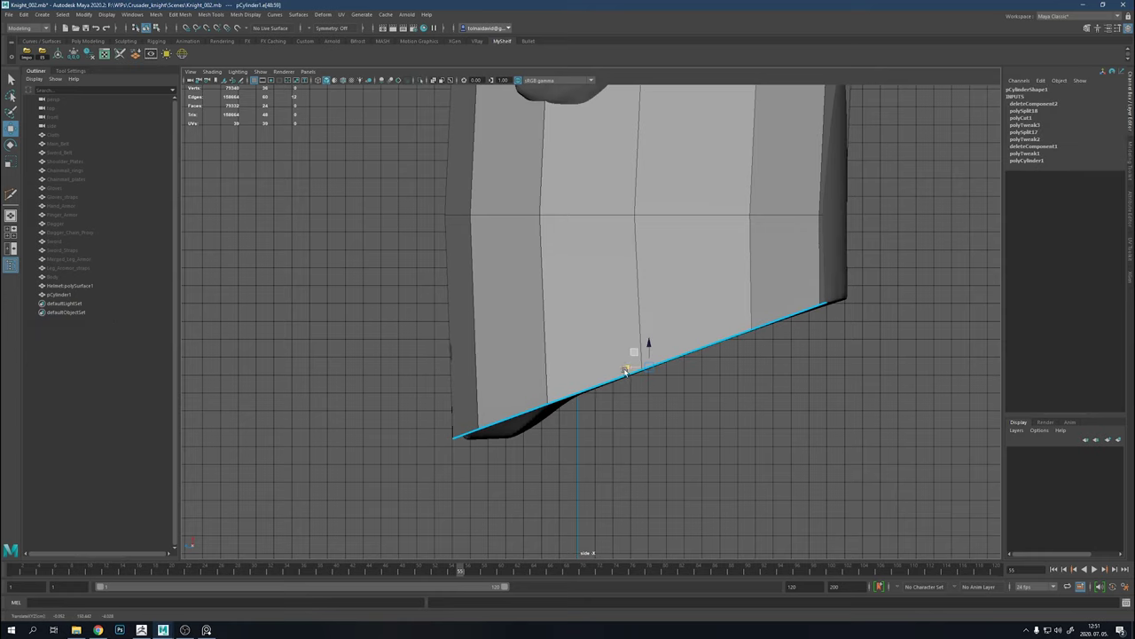
Clear the border selection and orbit back to the helmet's front
scroll(639, 372, "down", 3)
scroll(710, 453, "up", 1)
left_click(874, 163)
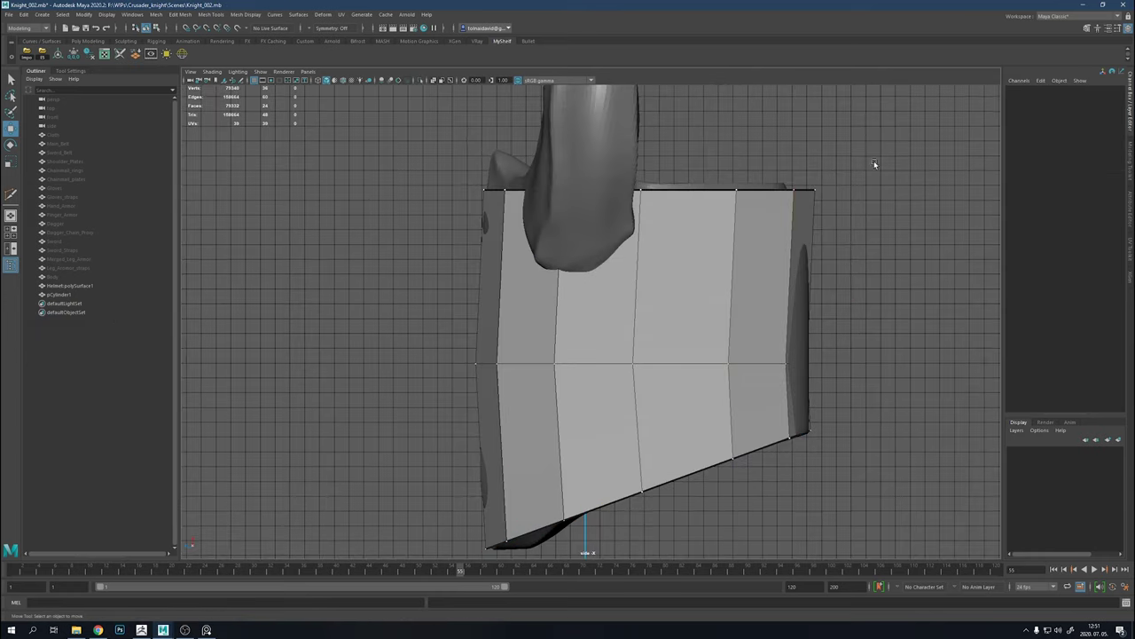
left_click_drag(874, 163, 742, 246)
mouse_move(780, 204)
left_mouse_down("alt")
mouse_move(773, 296)
mouse_move(583, 334)
left_mouse_up("alt")
right_click_drag(577, 343, 521, 342, "shift")
Cut an edge loop at eye level and delete a face to open the slit
scroll(693, 356, "up", 5)
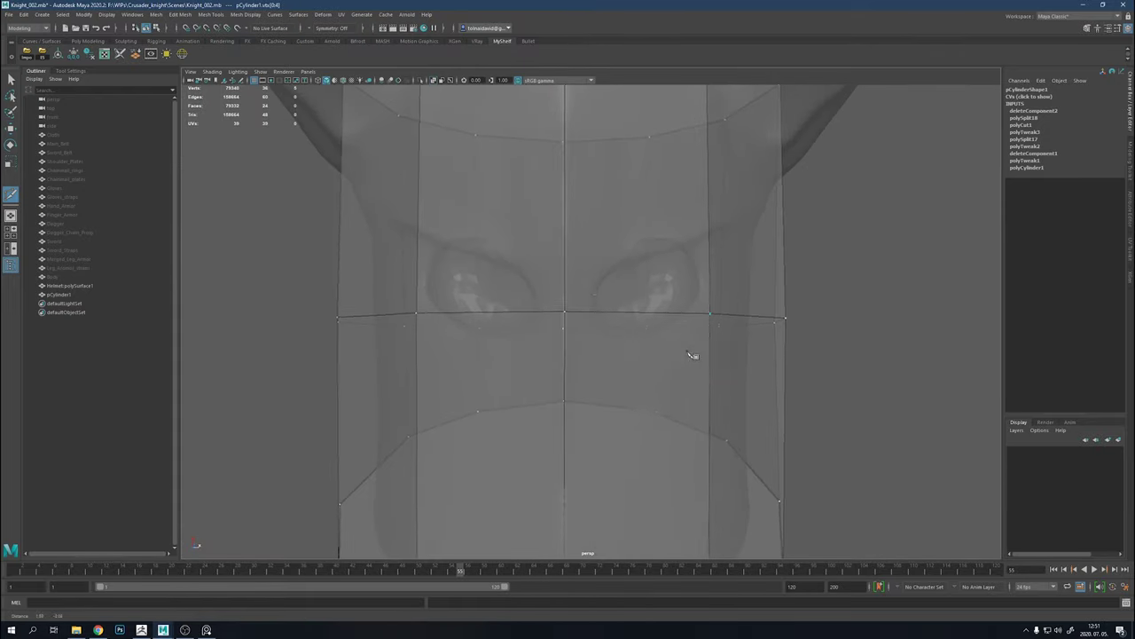
left_click(565, 258, "ctrl")
scroll(701, 347, "down", 2)
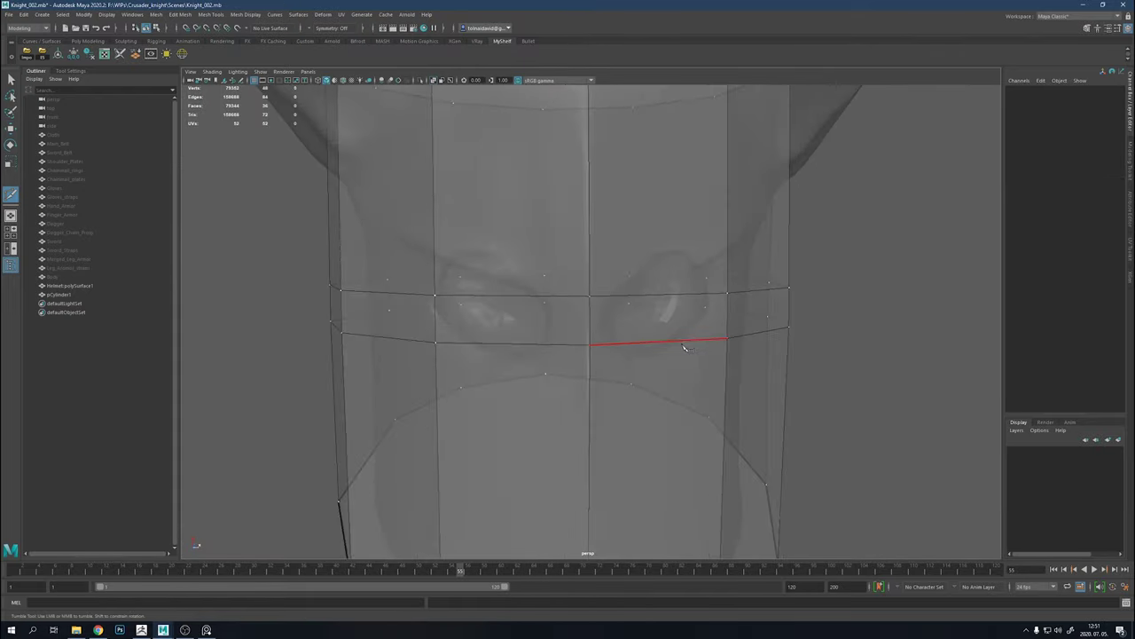
scroll(639, 344, "down", 4)
key("Delete")
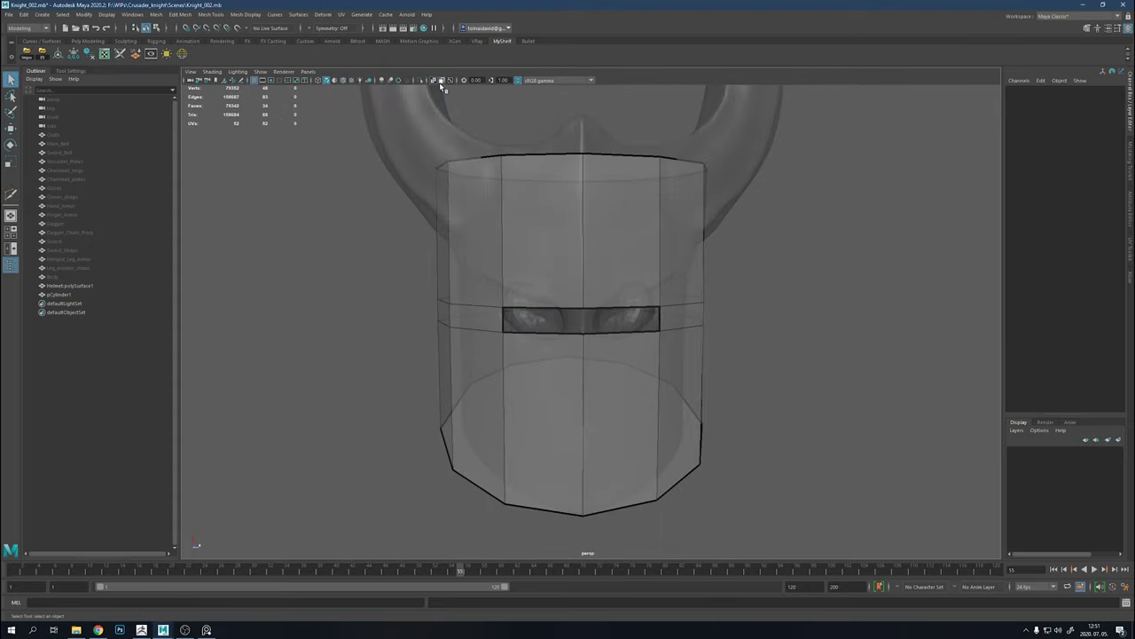
Unhide the Body to check the helmet's fit, then hide it again
key("alt+x")
left_click(133, 276)
key("ctrl+h")
mouse_move(841, 390)
left_mouse_down("alt")
mouse_move(844, 381)
mouse_move(654, 347)
mouse_move(658, 358)
mouse_move(620, 266)
mouse_move(666, 358)
left_mouse_up("alt")
left_click(653, 347)
key("ctrl+z")
Smooth the helmet mesh and inspect the result
left_click(666, 357)
right_click_drag(578, 359, 875, 215, "shift")
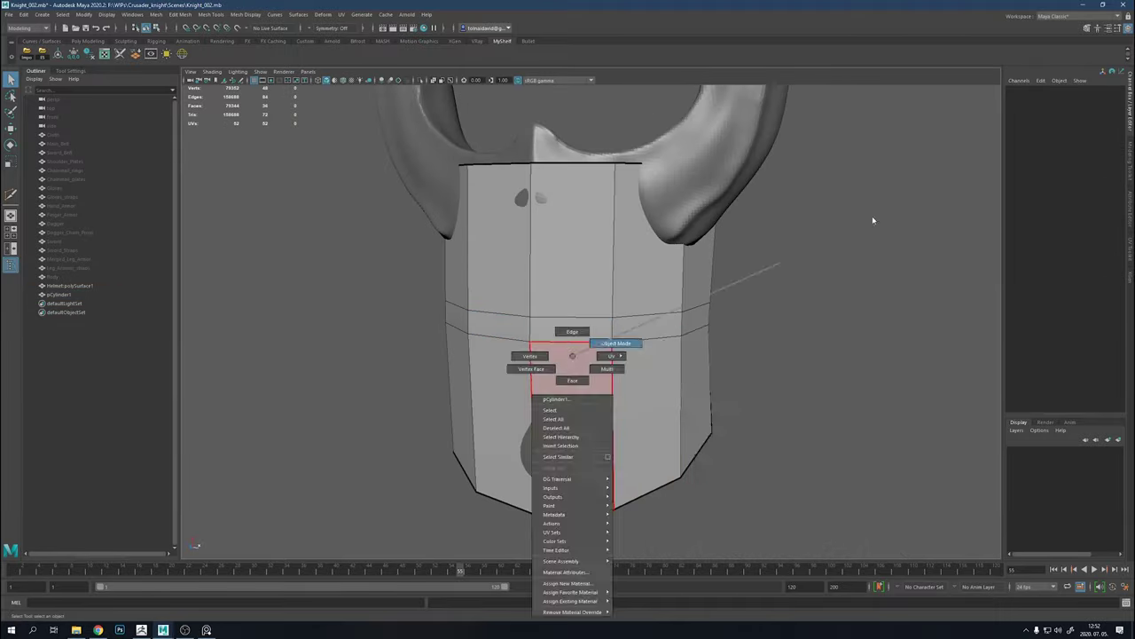
right_click_drag(647, 324, 665, 376, "shift")
left_click_drag(664, 375, 768, 377, "alt")
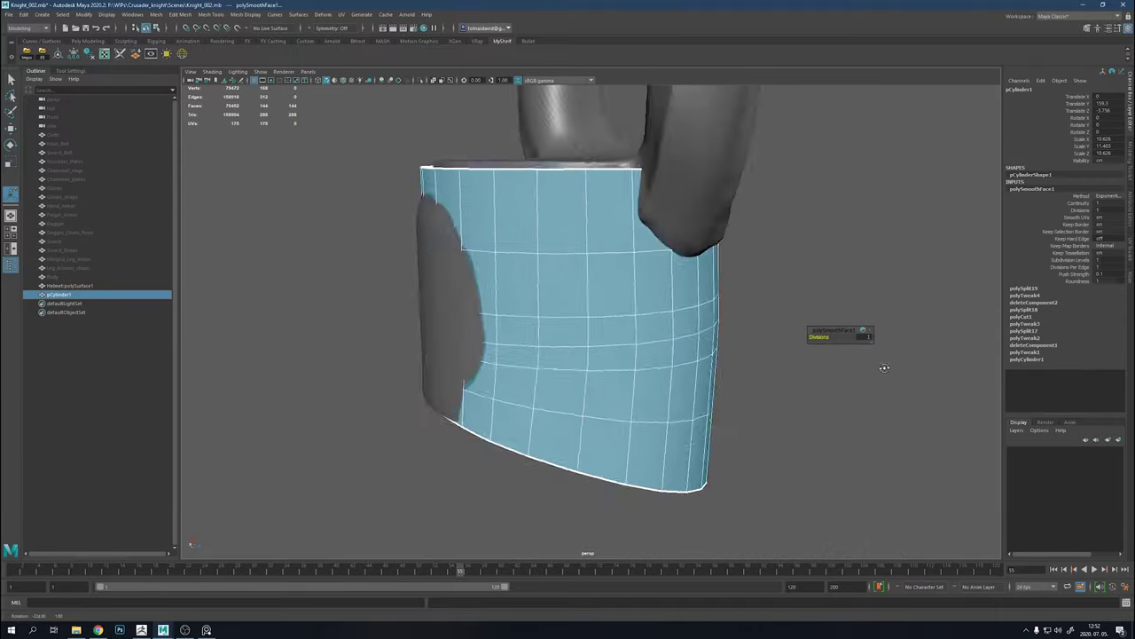
left_click(768, 373)
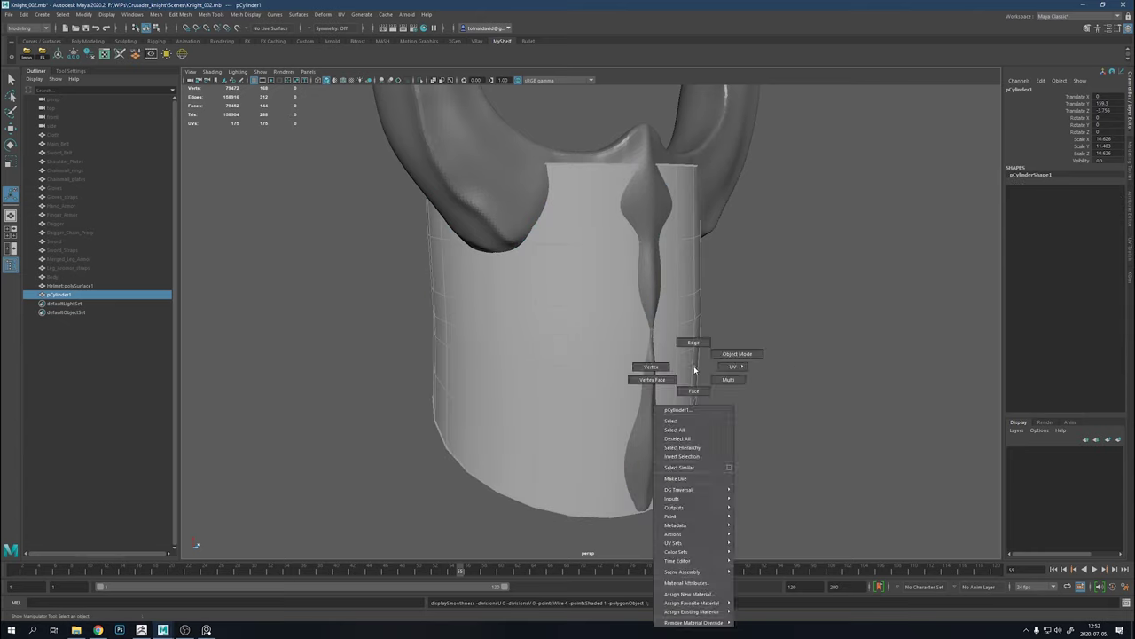
Adjust a helmet vertex, then turn on X-Ray and select the Body mesh
right_click_drag(693, 366, 670, 365)
left_click(657, 335)
key("w")
mouse_move(656, 335)
left_mouse_down("alt")
mouse_move(681, 388)
mouse_move(696, 392)
mouse_move(657, 436)
mouse_move(654, 320)
mouse_move(649, 405)
mouse_move(601, 286)
mouse_move(609, 358)
mouse_move(553, 294)
mouse_move(575, 388)
mouse_move(596, 349)
mouse_move(552, 355)
mouse_move(643, 350)
left_mouse_up("alt")
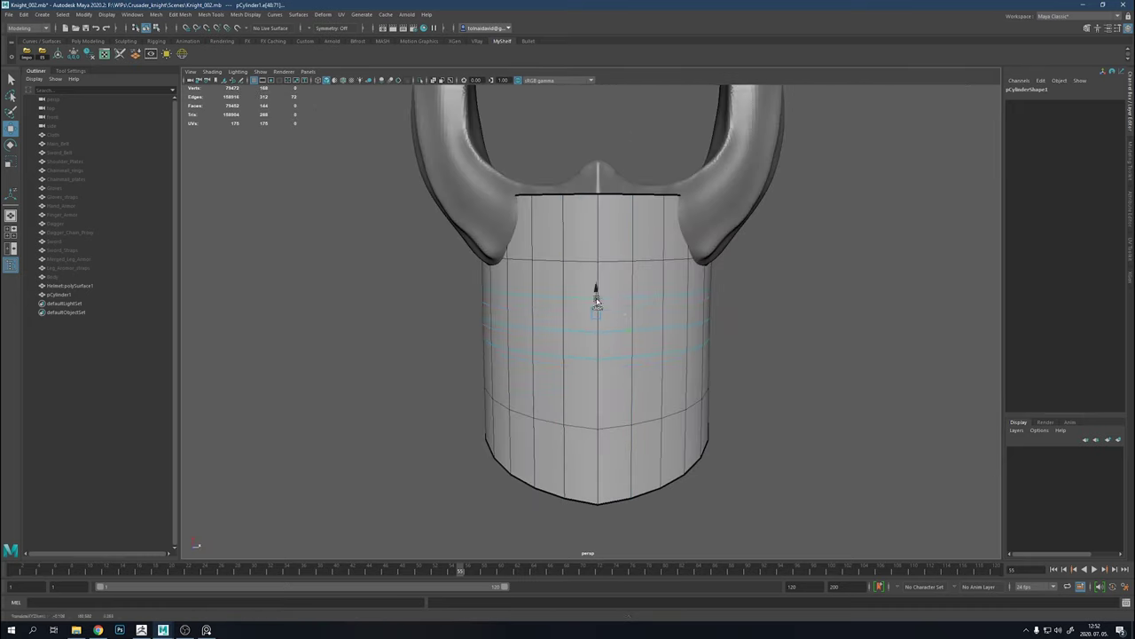
mouse_move(597, 301)
left_mouse_down("alt")
mouse_move(717, 305)
mouse_move(737, 367)
mouse_move(423, 93)
left_mouse_up("alt")
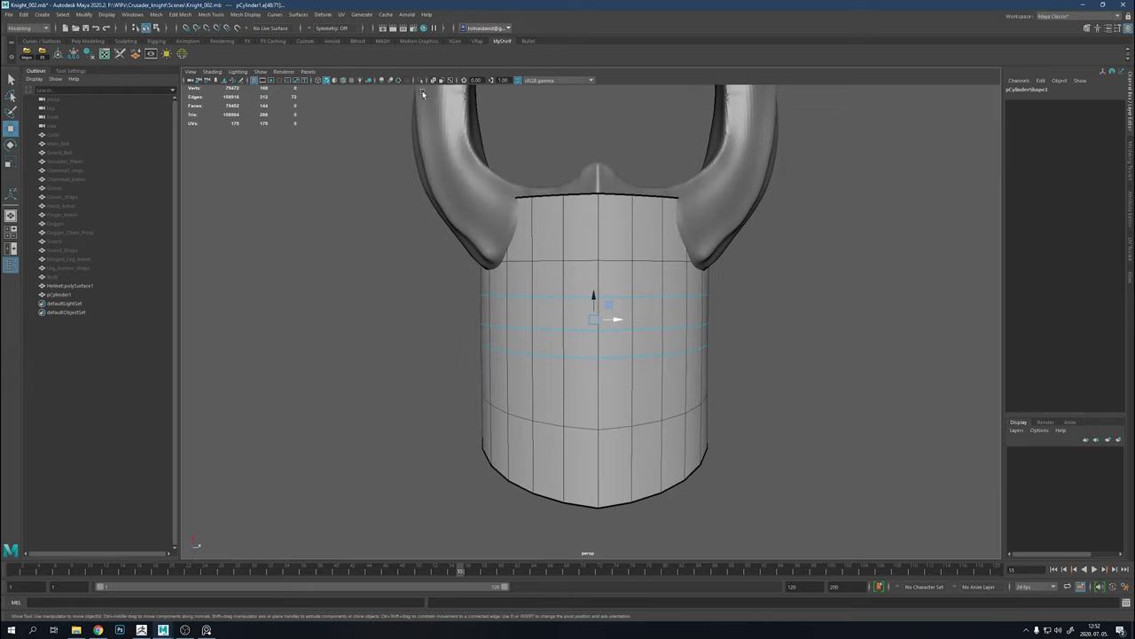
key("alt+x")
left_click(84, 277)
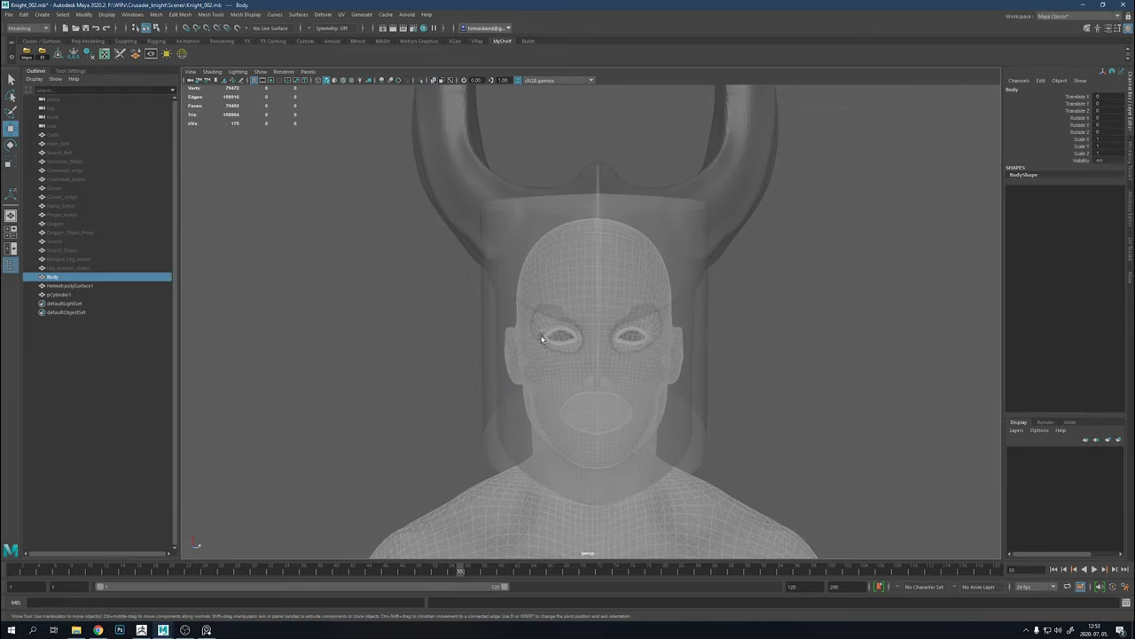
Try deleting the eye-level face band, undo it, and select the horned helmet model
right_click_drag(526, 335, 526, 339)
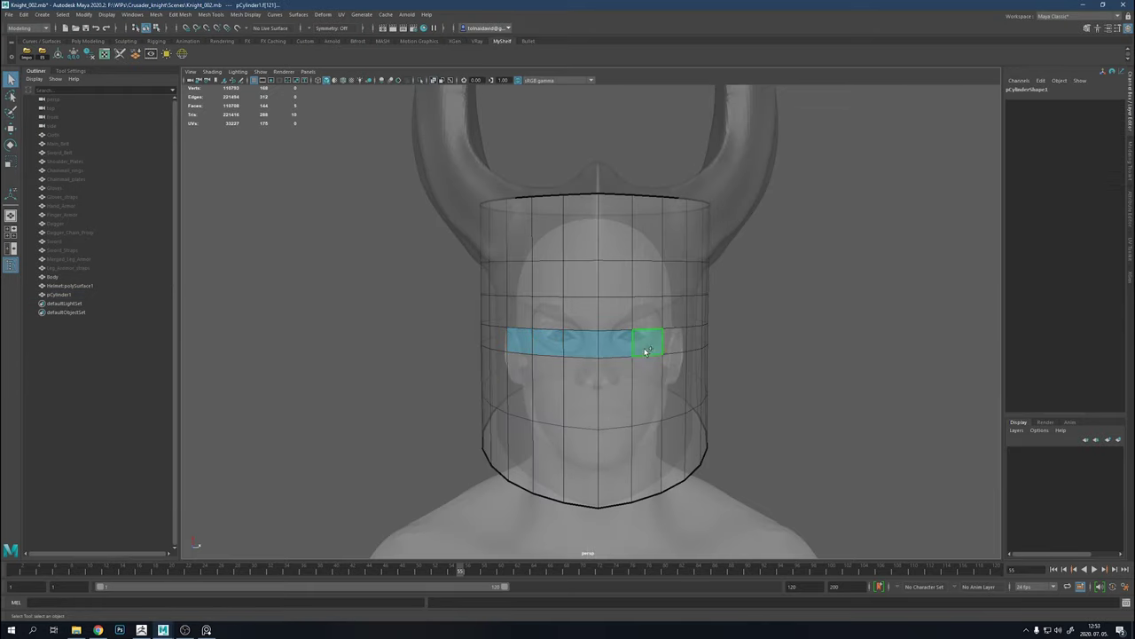
key("Delete")
key("alt+x")
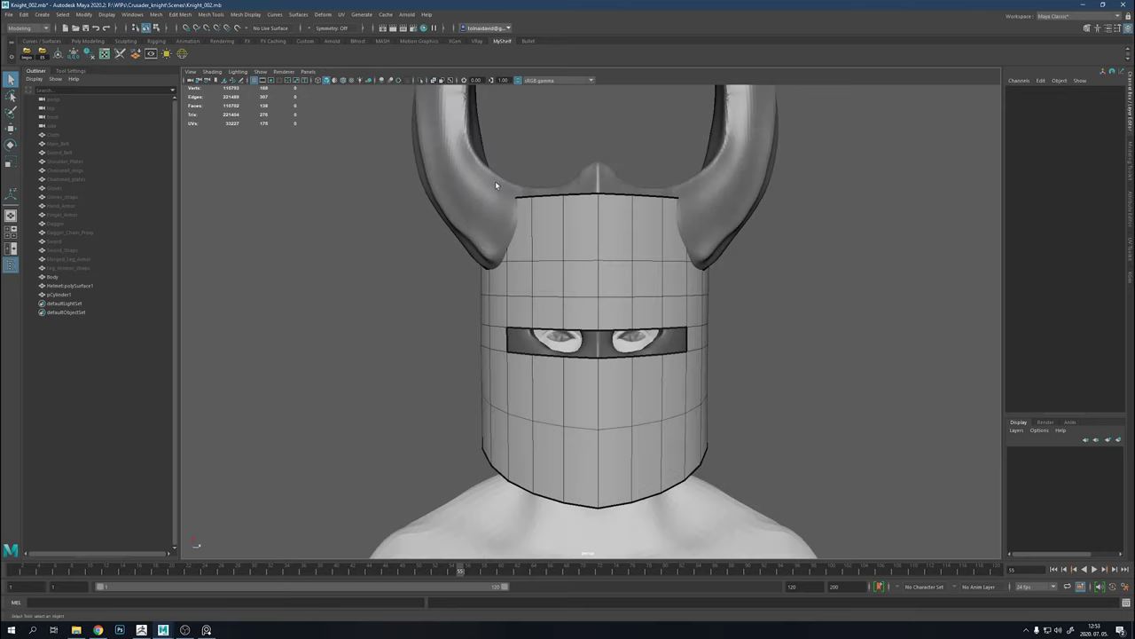
double_click(699, 348)
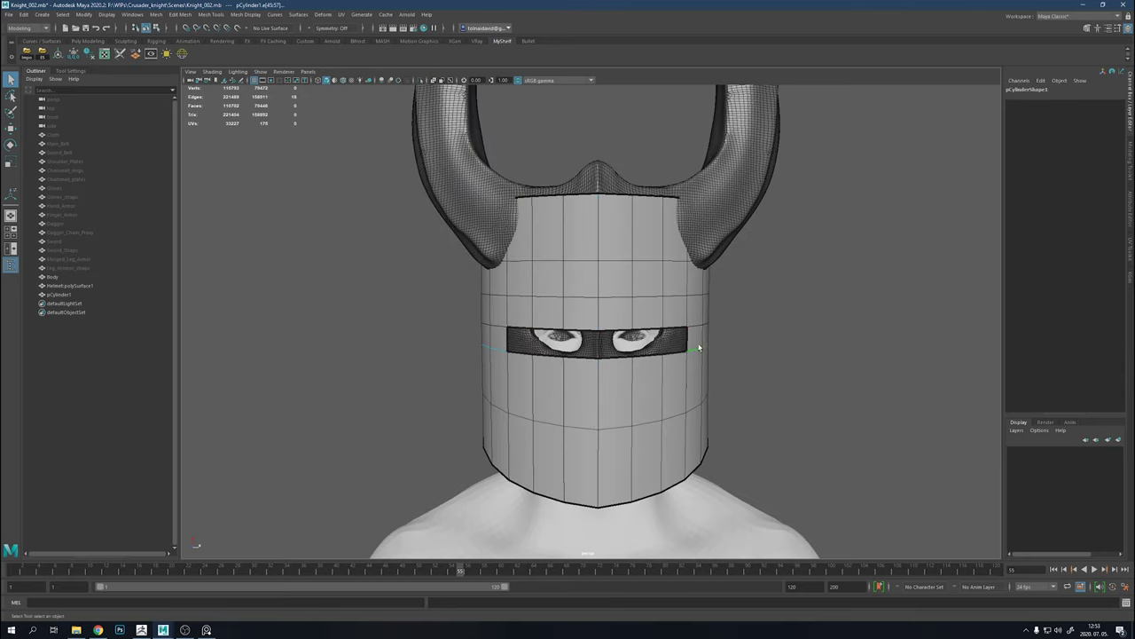
left_click_drag(463, 280, 519, 358, "alt")
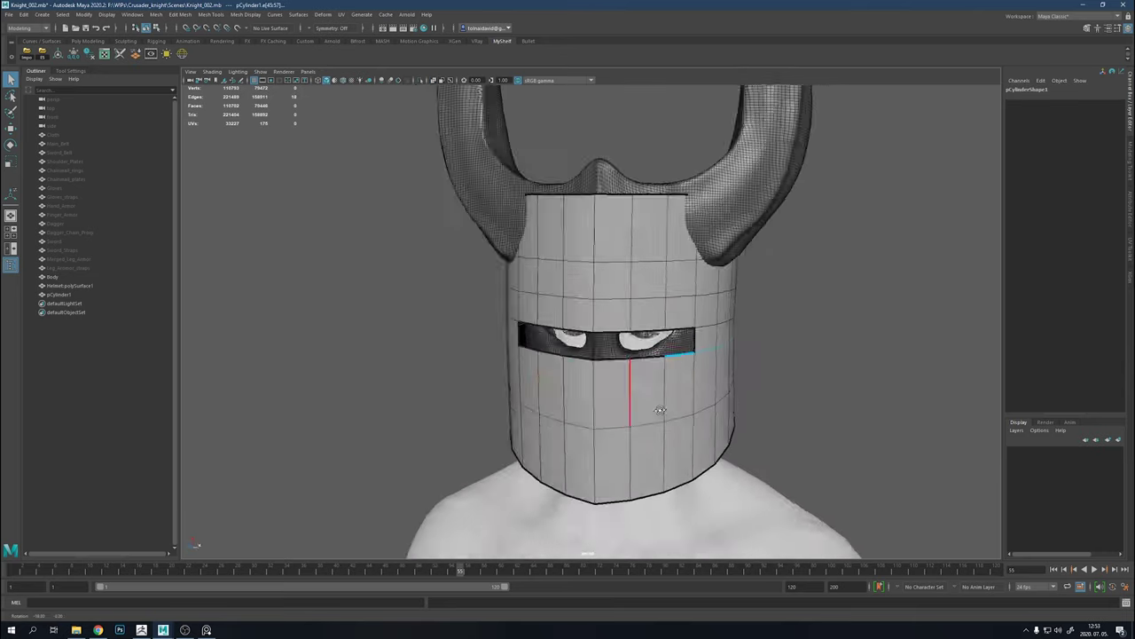
key("w")
key("ctrl+z")
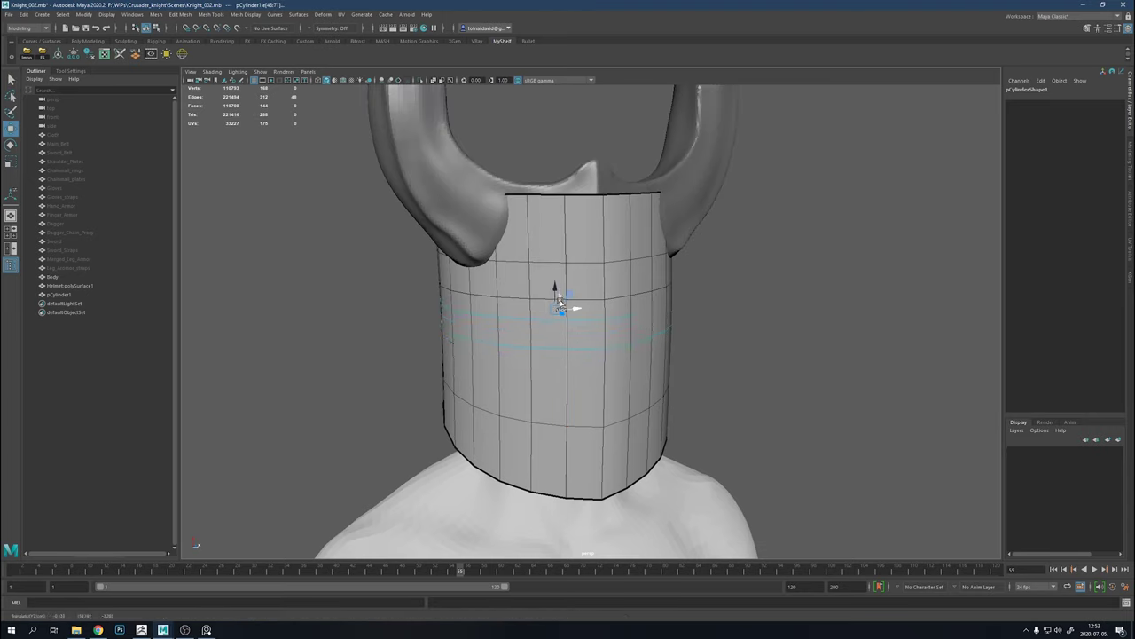
left_click(577, 322)
Hide the horned helmet and view the cylinder from the front in X-Ray
key("h")
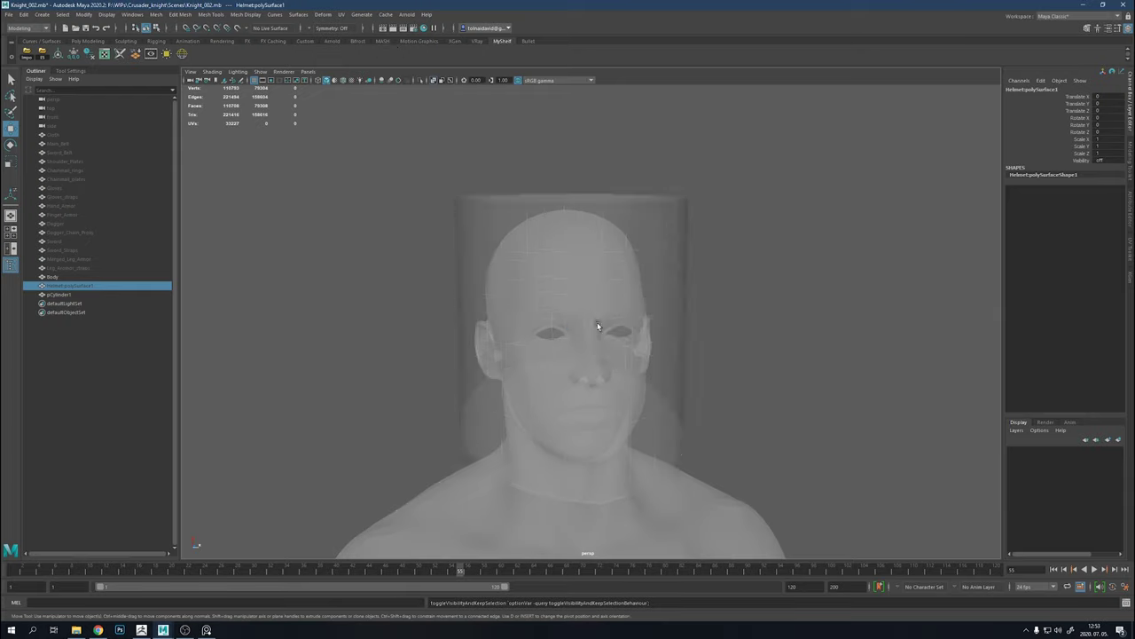
left_click(597, 327)
right_click_drag(608, 319, 565, 334)
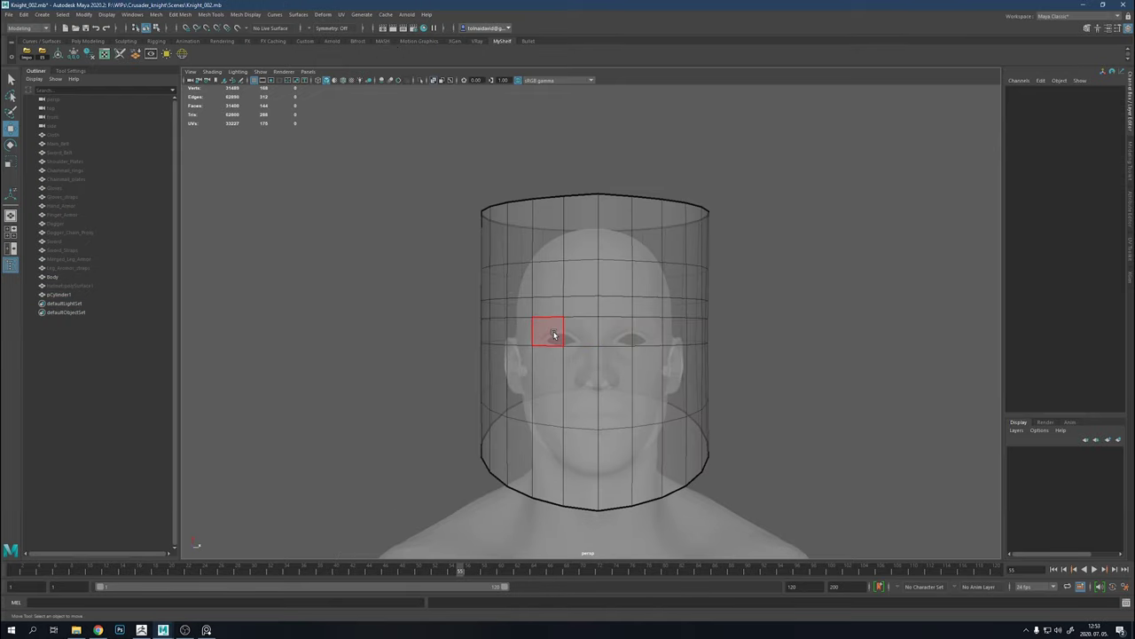
double_click(554, 334)
key("space")
left_click_drag(729, 337, 590, 224)
key("f")
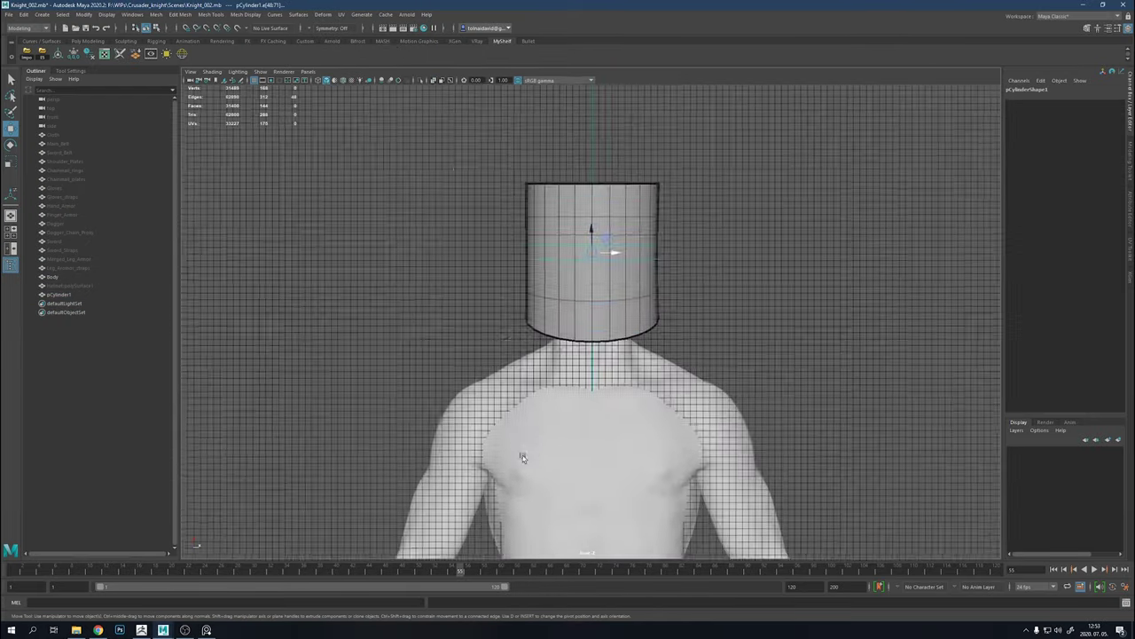
left_click(433, 80)
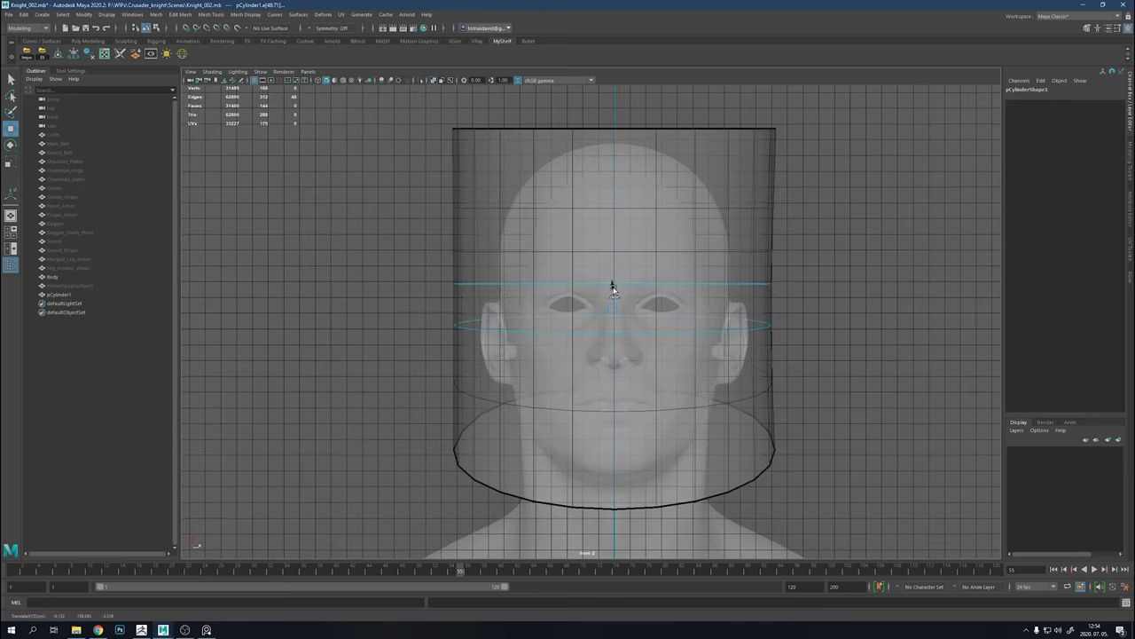
Narrow the cylinder in X and lower its top row of vertices
key("F8")
key("r")
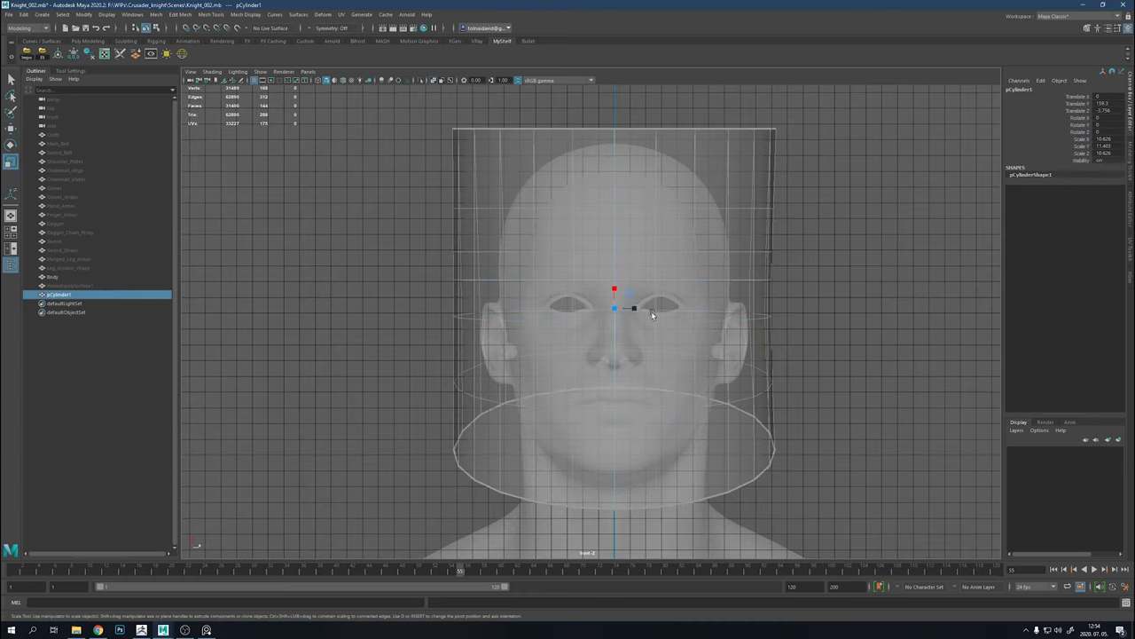
left_click_drag(633, 299, 633, 307)
right_click_drag(654, 207, 609, 203)
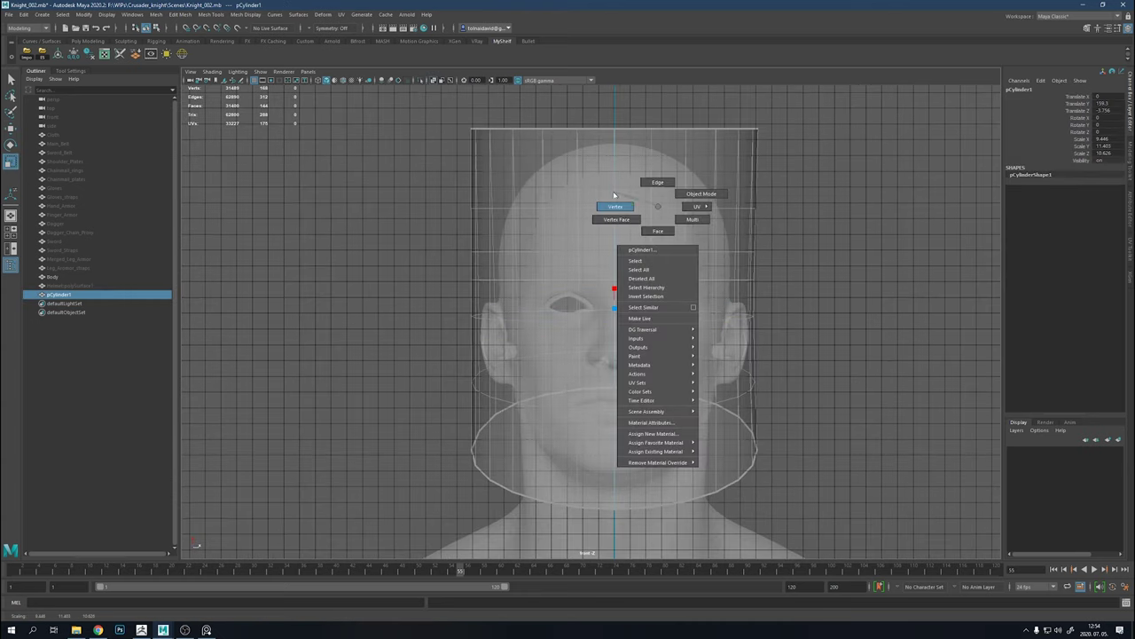
left_click_drag(615, 135, 618, 148)
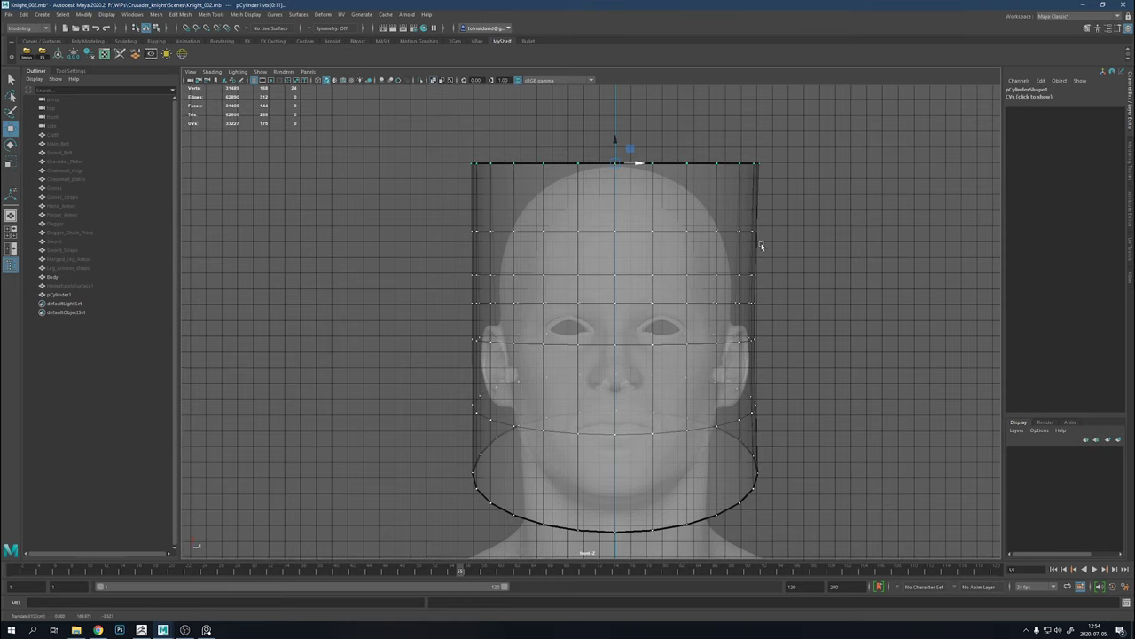
key("F8")
In side view, scale the cylinder deeper in Z and select its top vertices
left_click_drag(787, 223, 768, 381, "alt")
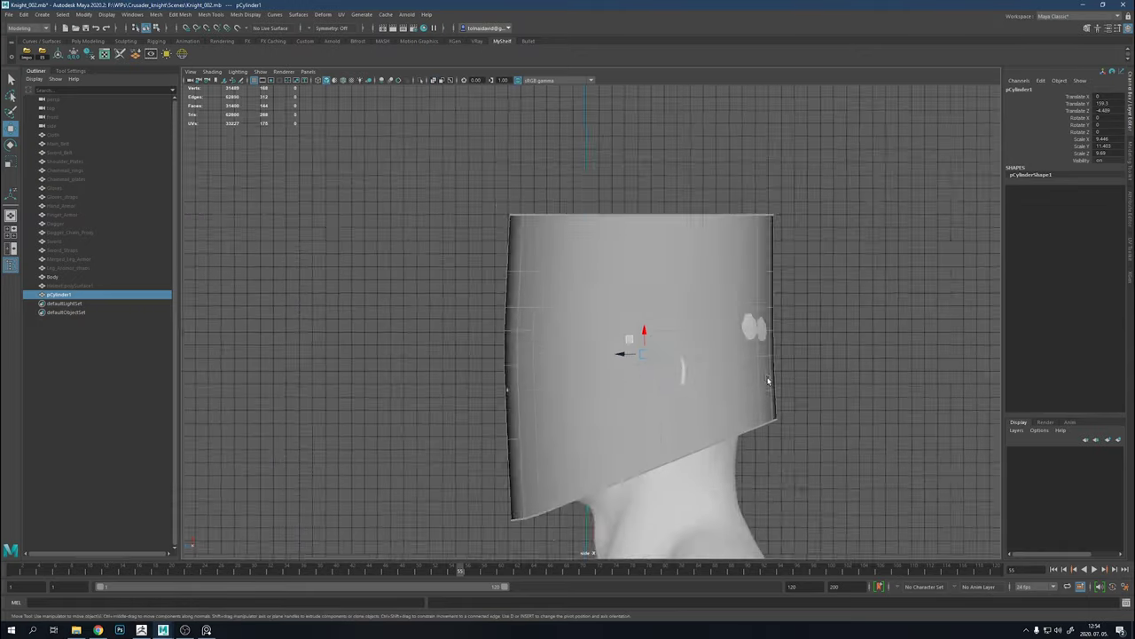
scroll(768, 381, "up", 3)
key("alt+x")
left_click_drag(613, 305, 612, 306)
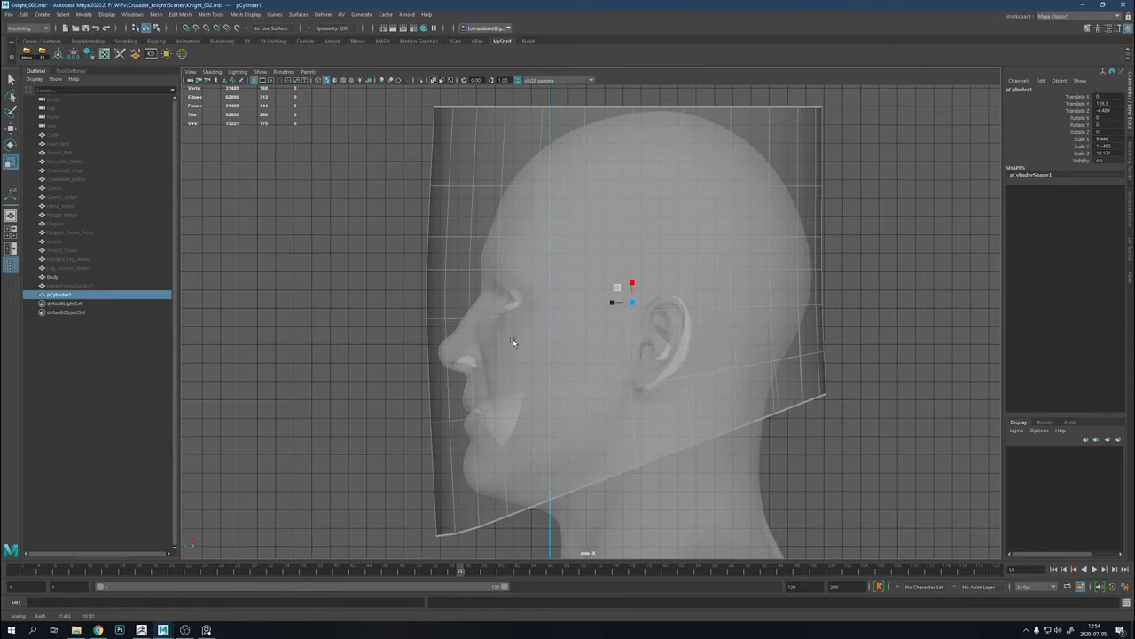
right_click_drag(512, 343, 532, 293)
left_click_drag(851, 191, 369, 160)
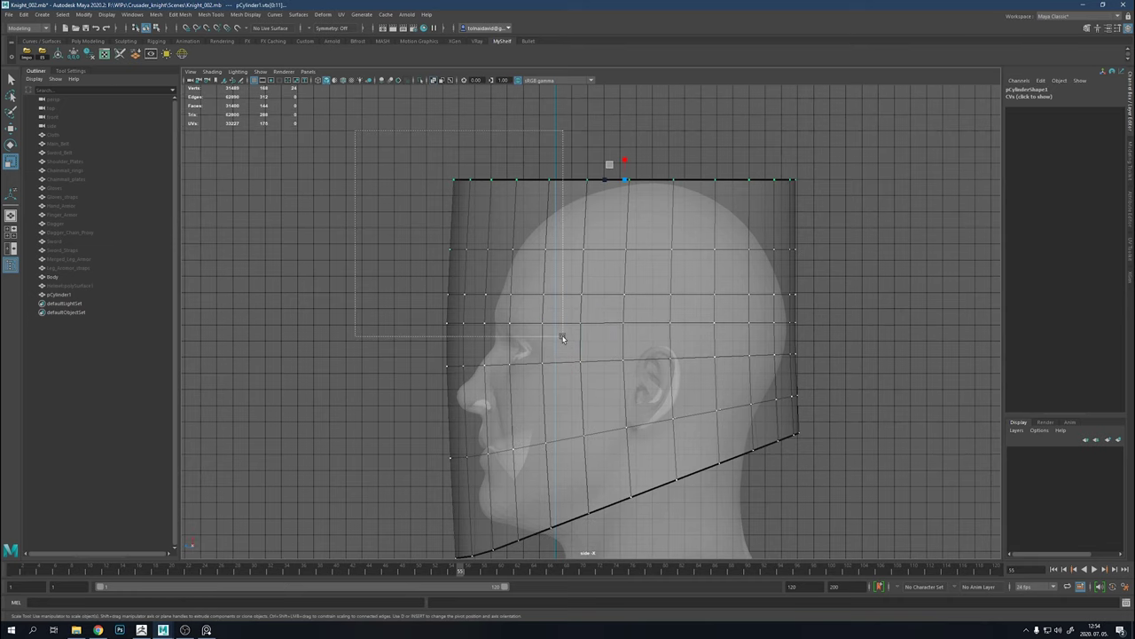
Pull the upper front vertices toward the face and add a horizontal edge loop
mouse_move(489, 251)
left_mouse_down()
mouse_move(500, 254)
mouse_move(489, 255)
left_mouse_up()
left_click_drag(343, 136, 524, 356)
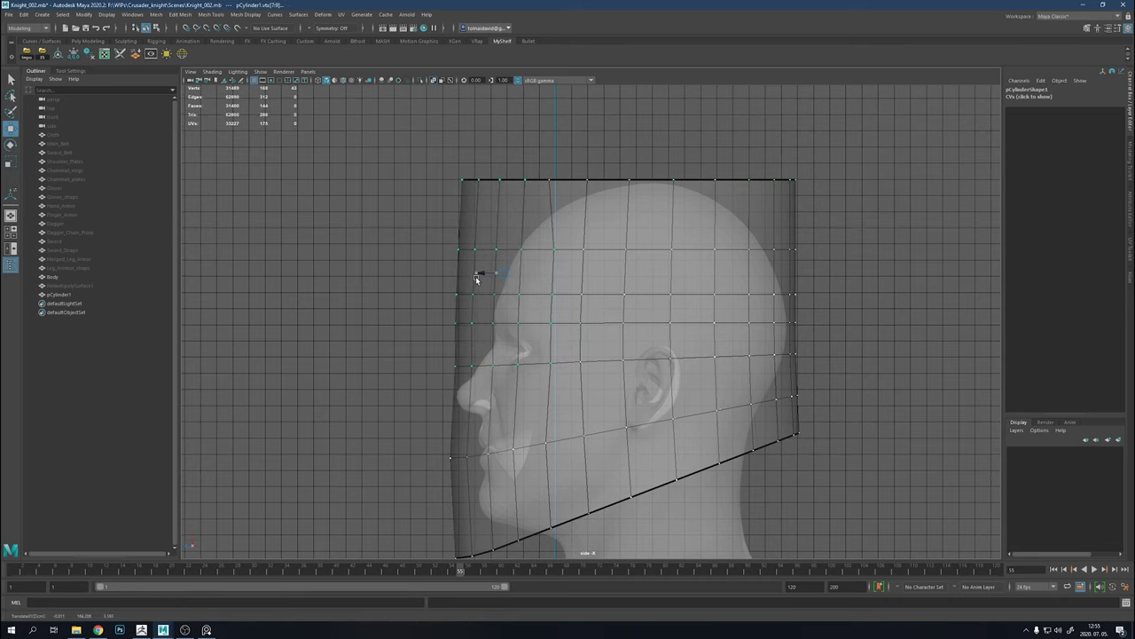
right_click_drag(482, 300, 532, 404, "shift")
left_click_drag(532, 430, 465, 410)
key("w")
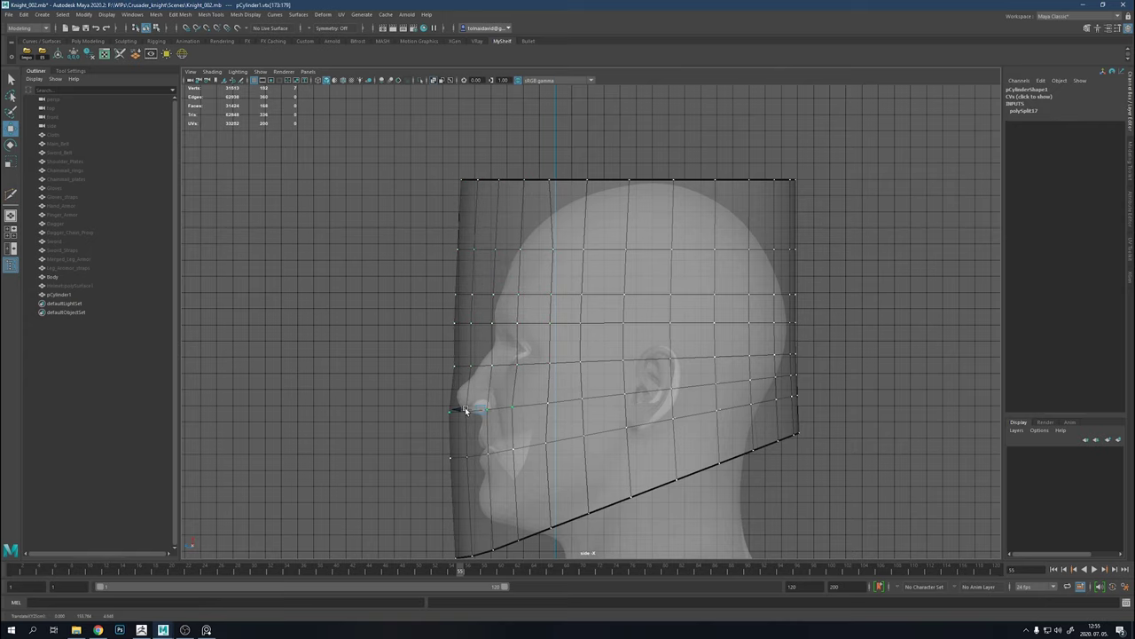
Delete the eye-level front faces to cut the eye slit
key("space")
key("space")
mouse_move(736, 274)
left_mouse_down("alt")
mouse_move(610, 341)
mouse_move(616, 332)
left_mouse_up("alt")
key("space")
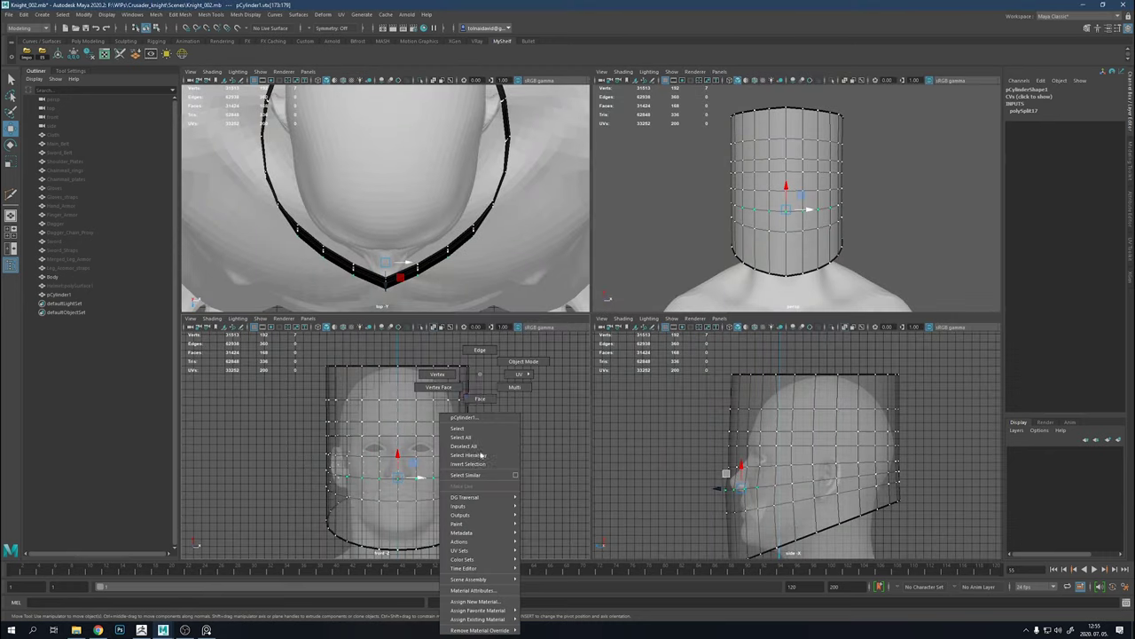
scroll(342, 430, "down", 5)
key("Delete")
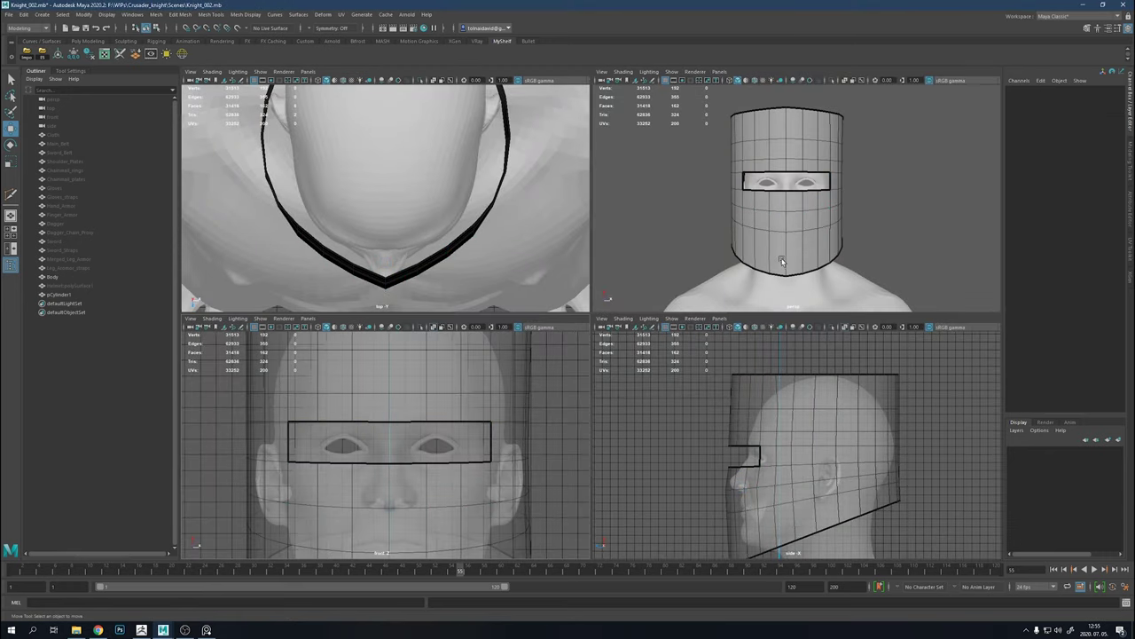
Reselect the whole helmet cylinder and maximize the perspective view
mouse_move(801, 257)
left_mouse_down("alt")
mouse_move(869, 248)
mouse_move(929, 213)
left_mouse_up("alt")
key("F8")
key("r")
left_click(928, 214)
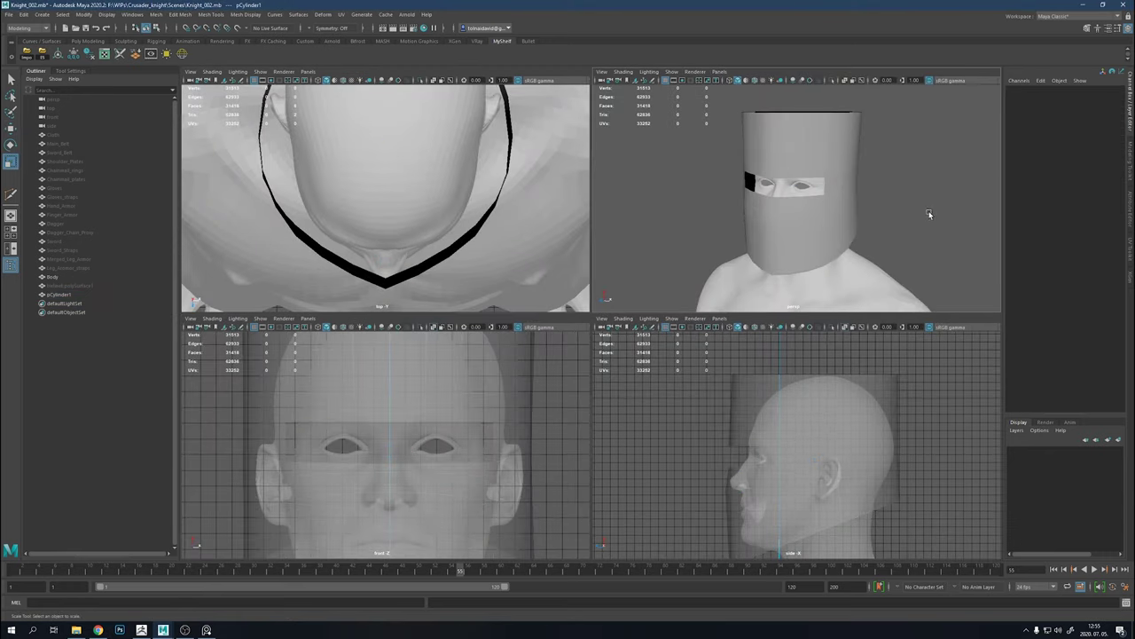
left_click(798, 178)
key("space")
Extrude the helmet's top rim edge loop and pull it inward
right_click_drag(684, 203, 684, 169)
double_click(446, 189)
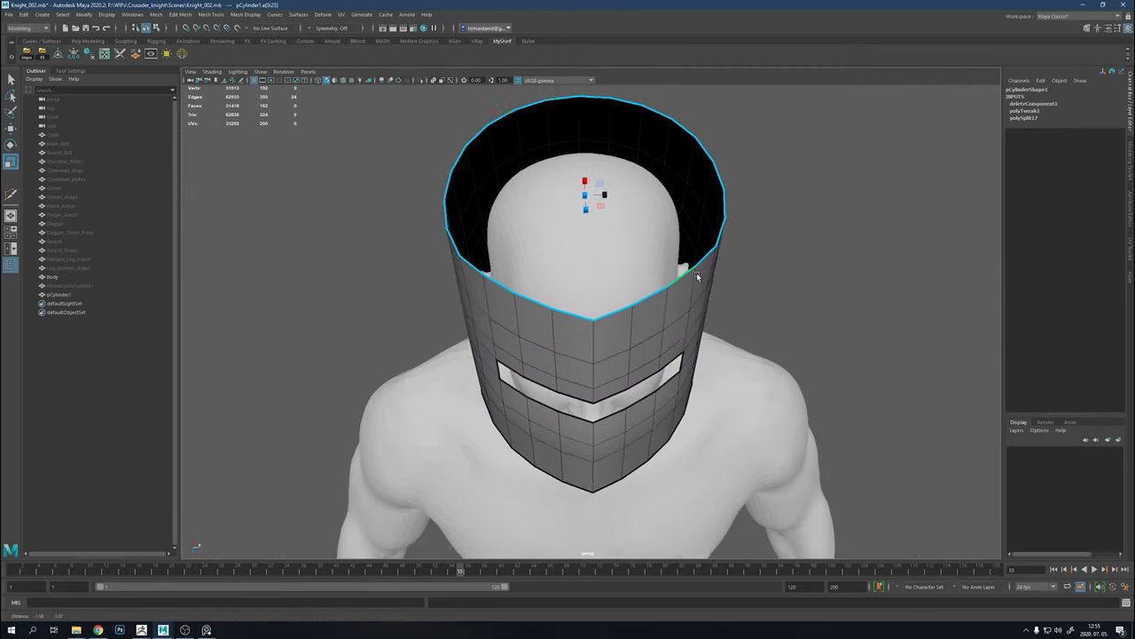
key("ctrl+e")
mouse_move(639, 221)
left_mouse_down()
mouse_move(605, 227)
mouse_move(679, 274)
mouse_move(654, 282)
mouse_move(621, 266)
mouse_move(697, 267)
left_mouse_up()
scroll(709, 275, "down", 5)
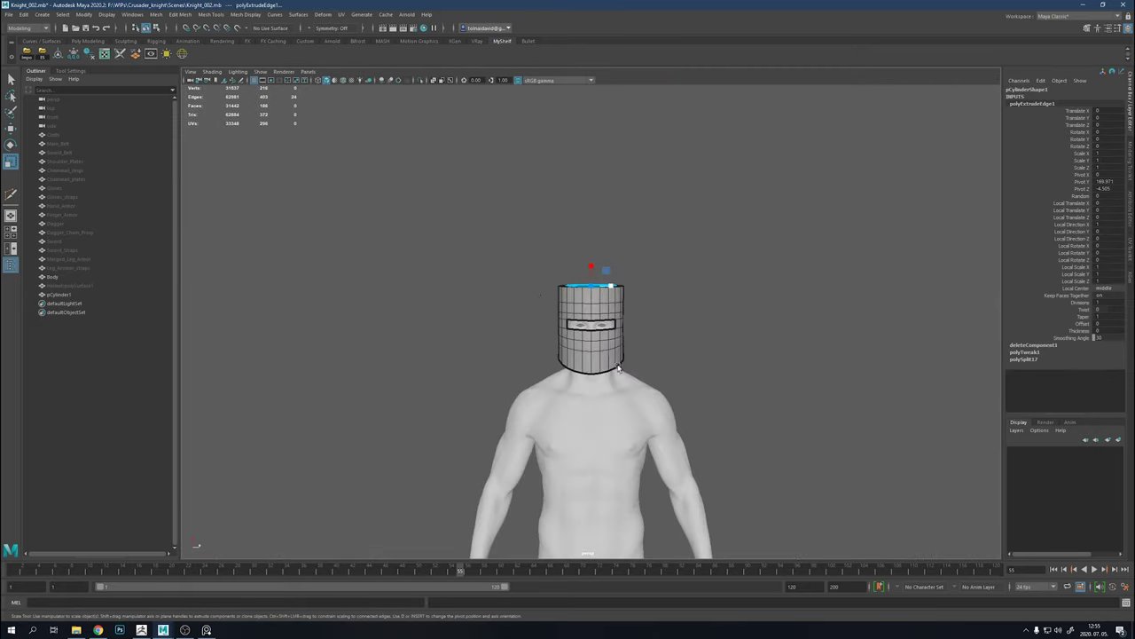
Unhide the knight armour to check the helmet against it, then hide it again
left_click(758, 294)
left_click_drag(55, 134, 152, 266)
key("shift+h")
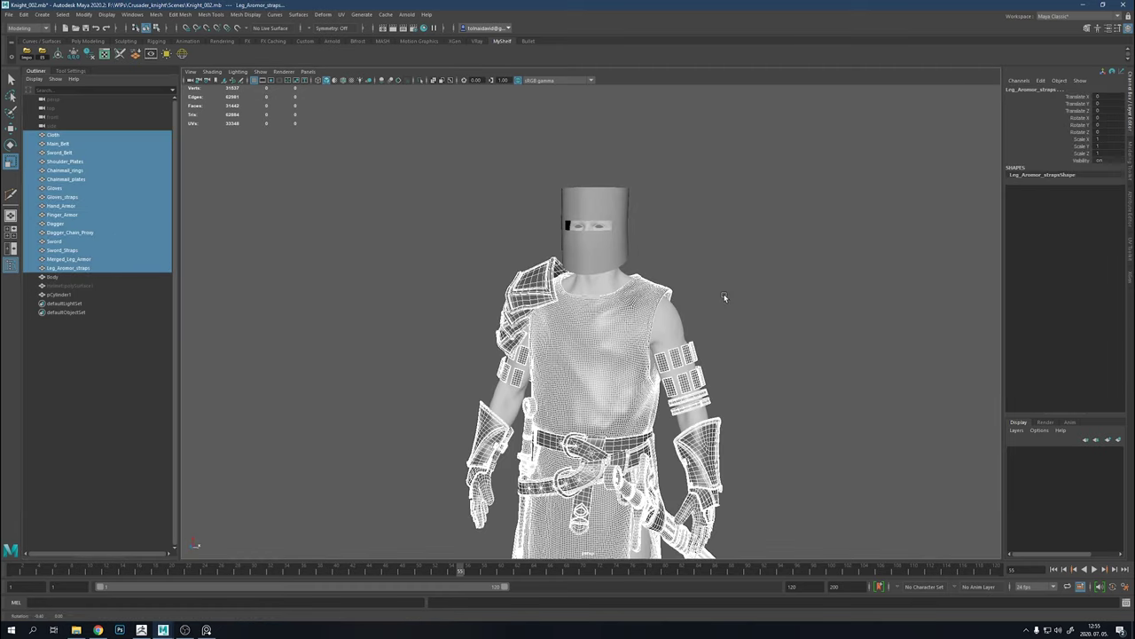
left_click(677, 309)
mouse_move(678, 309)
left_mouse_down("alt")
mouse_move(438, 286)
mouse_move(532, 266)
left_mouse_up("alt")
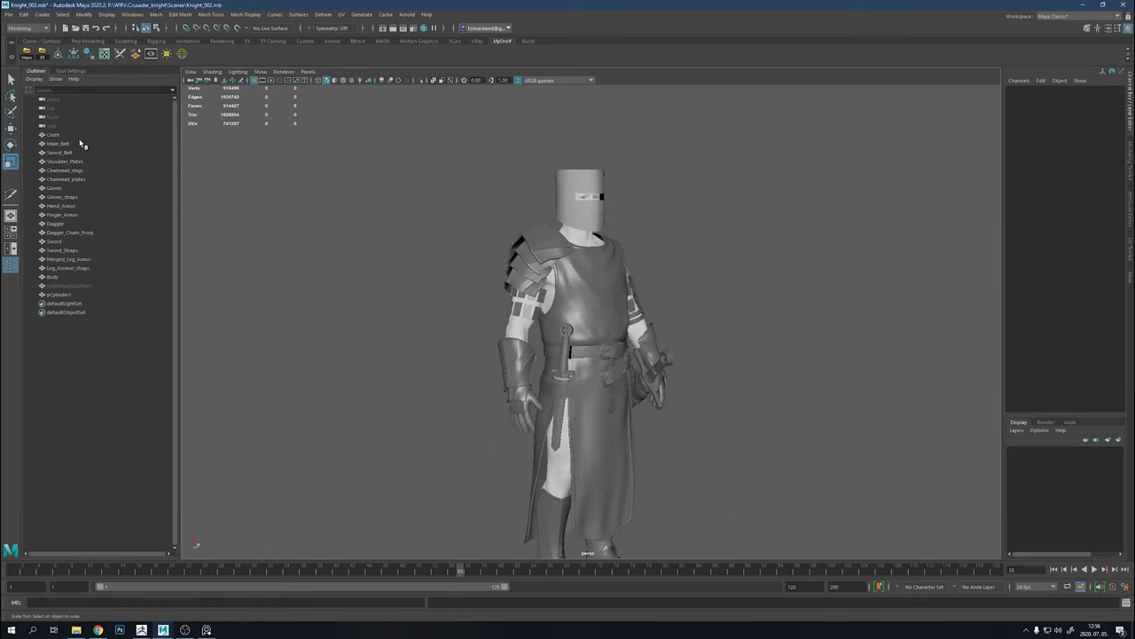
left_click_drag(55, 134, 154, 269)
key("ctrl+h")
Frame the helmet cylinder close-up and undo back to before the slit was cut
left_click(58, 294)
key("f")
key("F10")
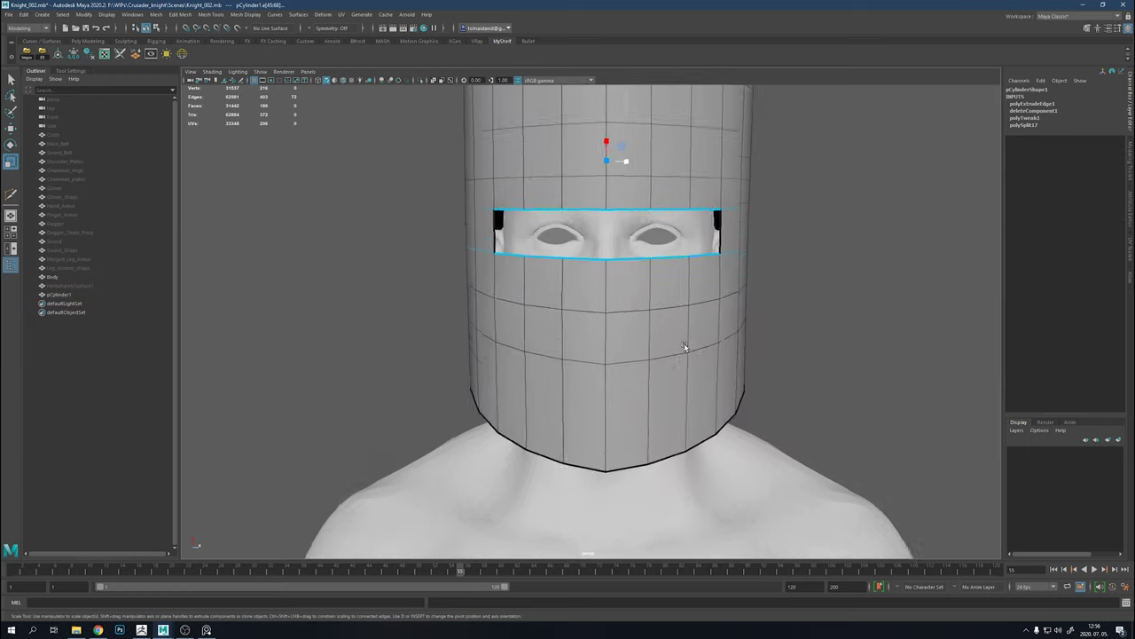
scroll(663, 369, "down", 2)
key("ctrl+z")
key("ctrl+z")
key("ctrl+z")
key("ctrl+z")
key("ctrl+z")
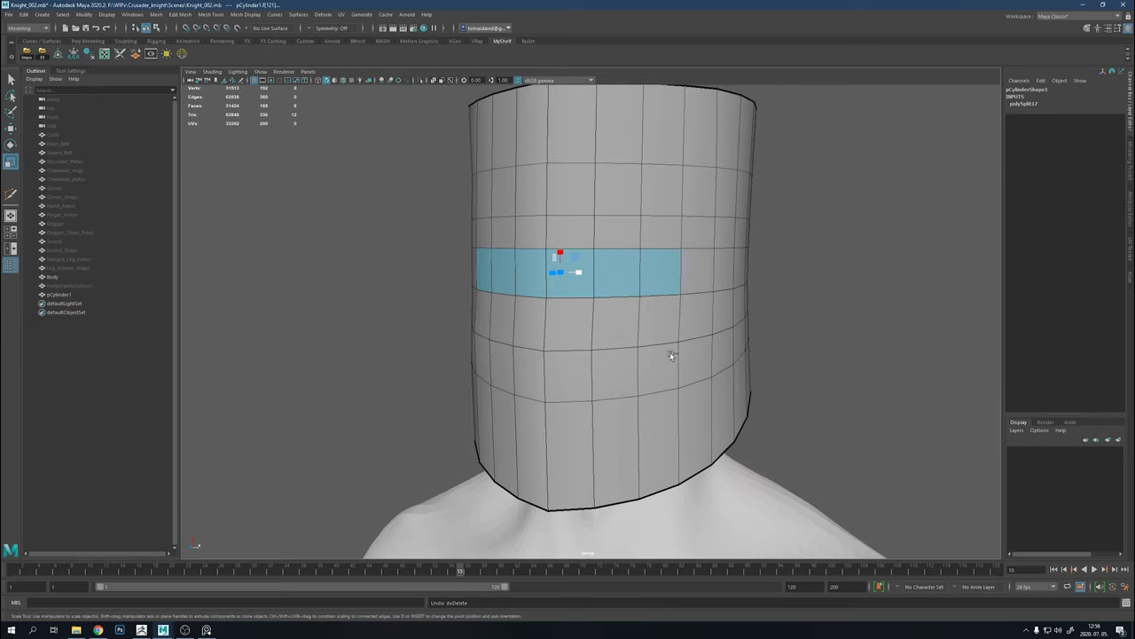
With X-Ray on, select the eye-level face loop across the front and delete it
right_click_drag(650, 293, 633, 282)
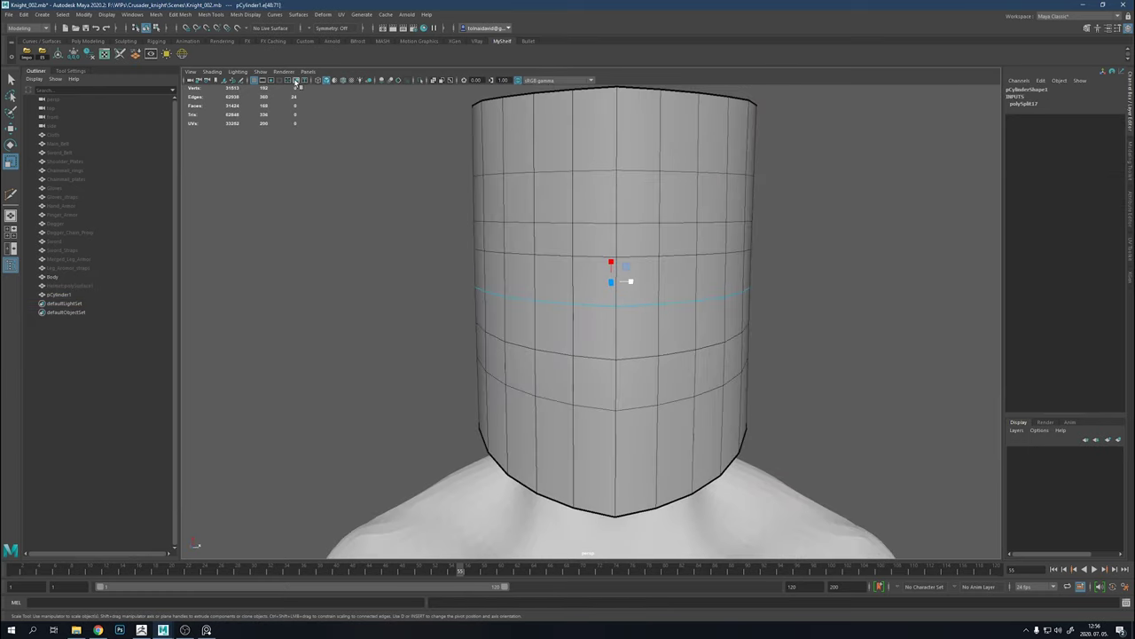
left_click(433, 86)
left_click(434, 82)
double_click(628, 288)
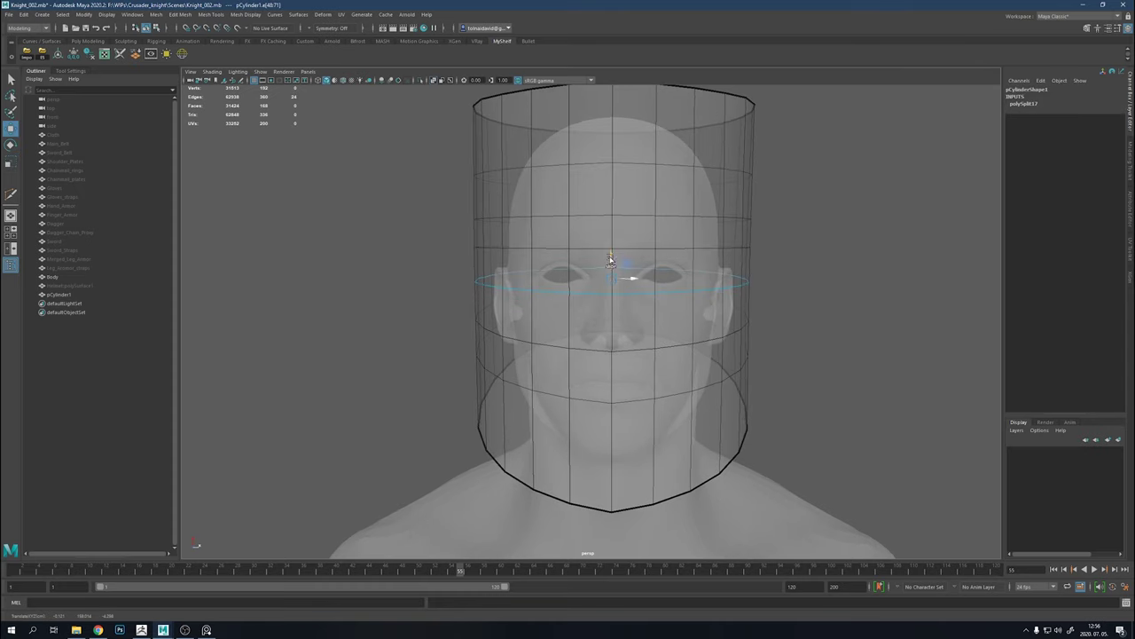
key("F11")
double_click(621, 271)
key("Delete")
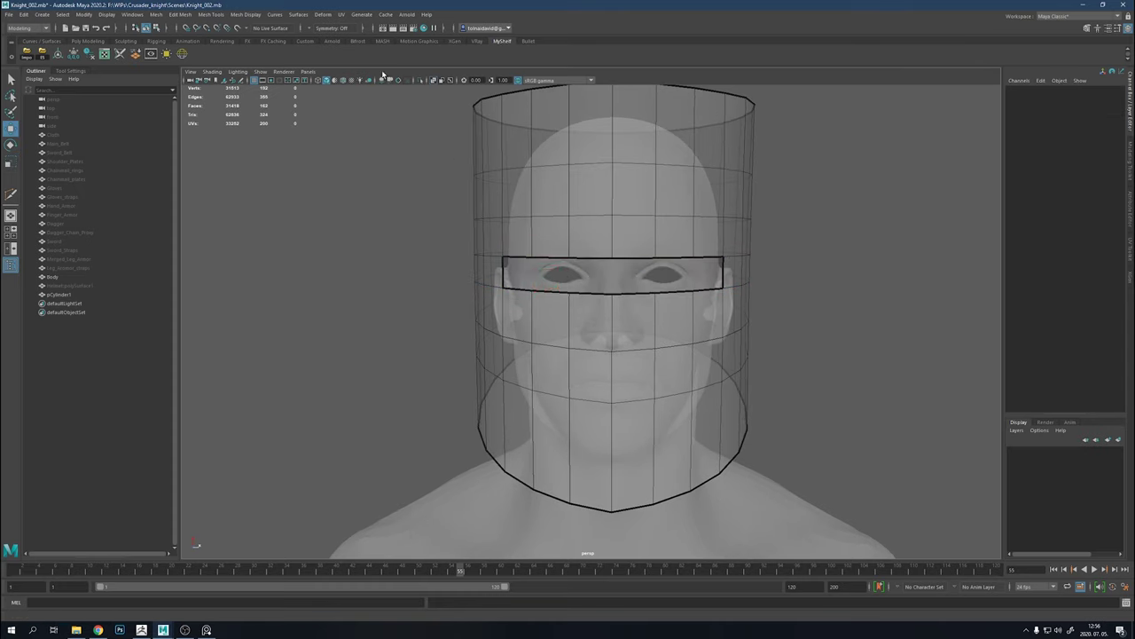
Turn off X-Ray, return to object mode and orbit to view the helmet top
left_click(426, 81)
right_click_drag(588, 246, 621, 266)
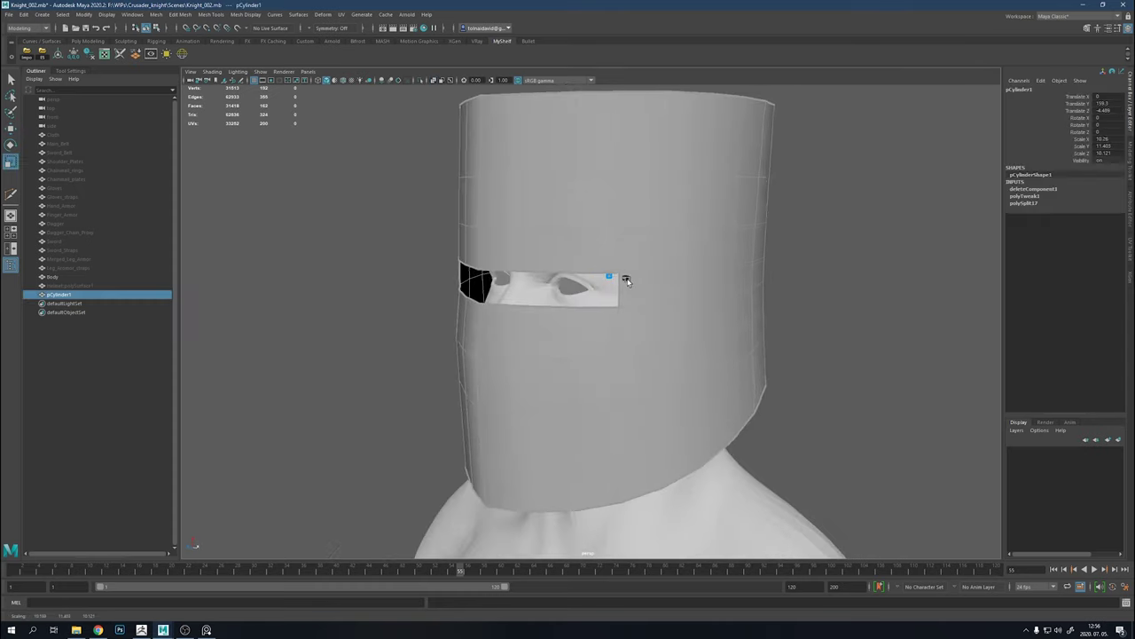
left_click_drag(612, 270, 620, 284, "alt")
right_click_drag(621, 283, 630, 311)
Extrude the top rim edge loop and scale it inward twice
double_click(624, 283)
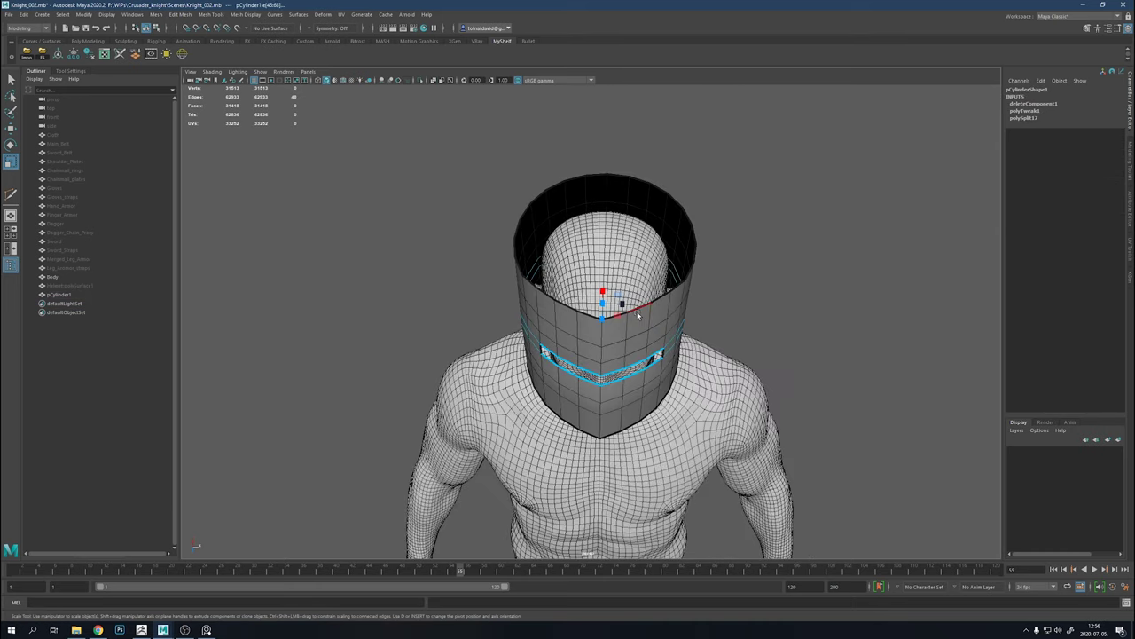
key("r")
left_click_drag(623, 284, 621, 222, "shift")
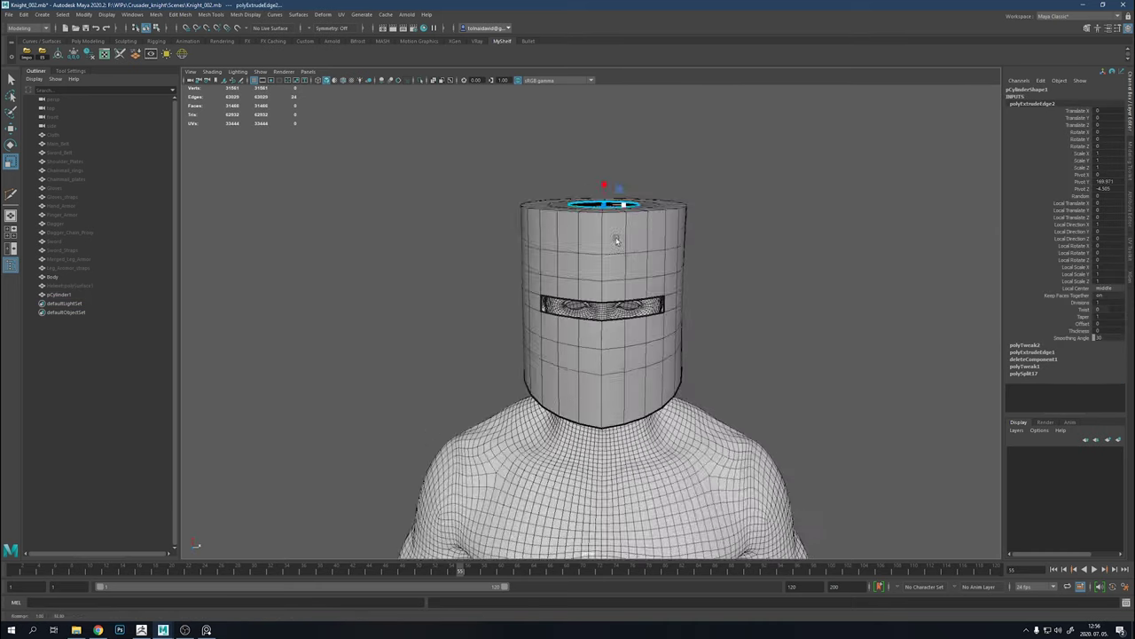
scroll(621, 266, "up", 3)
left_click_drag(705, 328, 709, 324, "shift")
key("w")
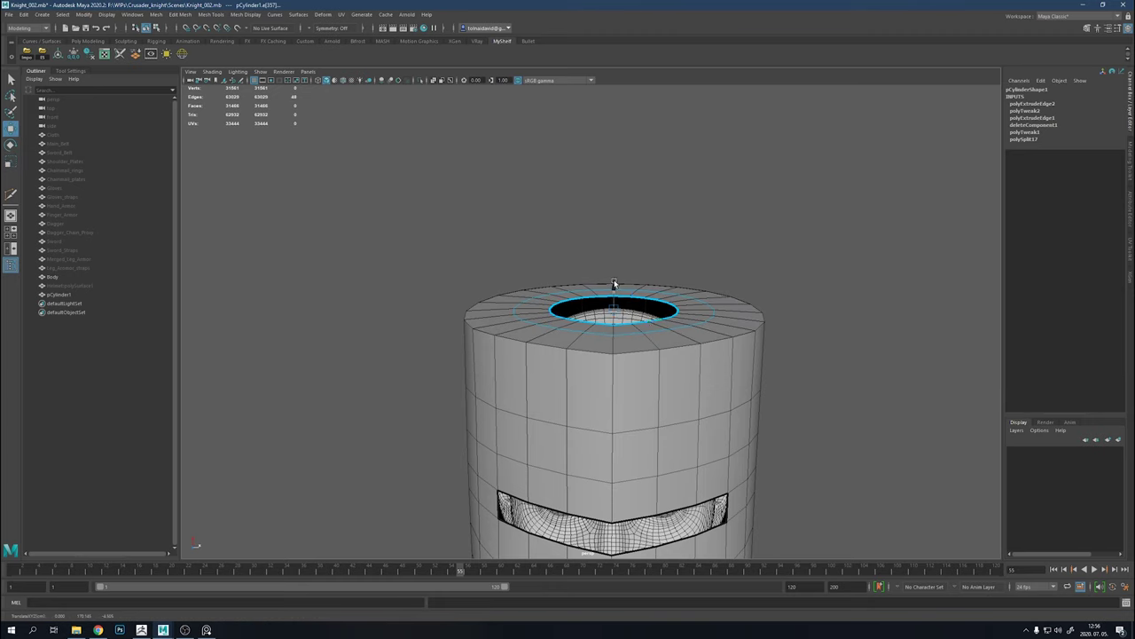
mouse_move(612, 284)
left_mouse_down("alt")
mouse_move(532, 284)
mouse_move(608, 329)
left_mouse_up("alt")
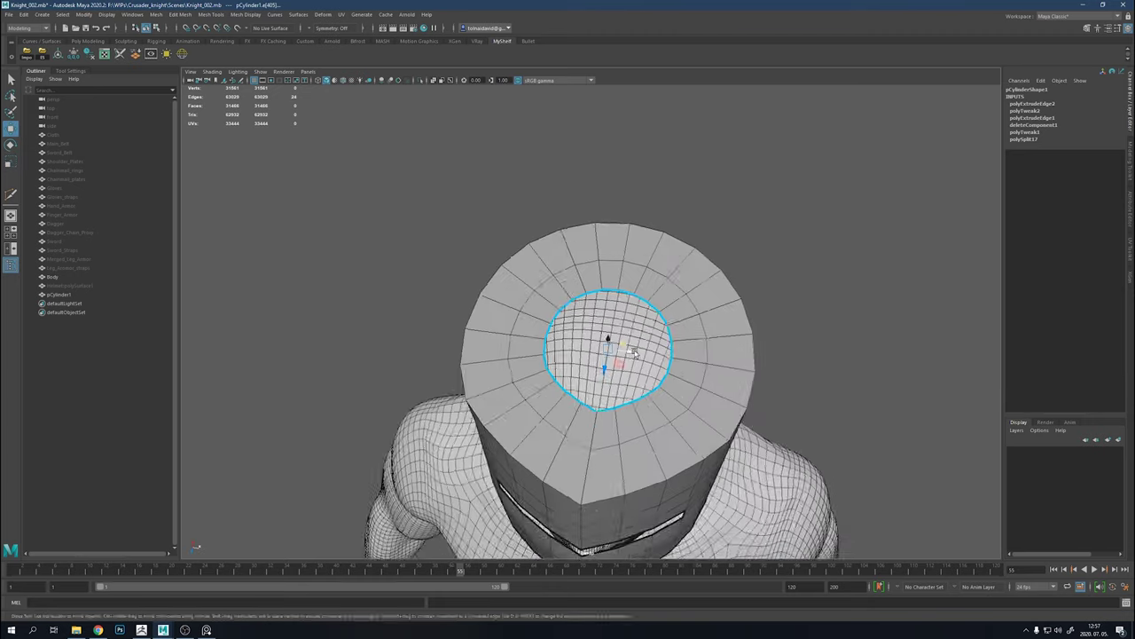
Extrude the opening's edge loop once more and Bridge across to close the top hole
key("ctrl+e")
scroll(677, 497, "up", 2)
middle_click_drag(677, 497, 656, 443, "alt")
left_click(609, 392)
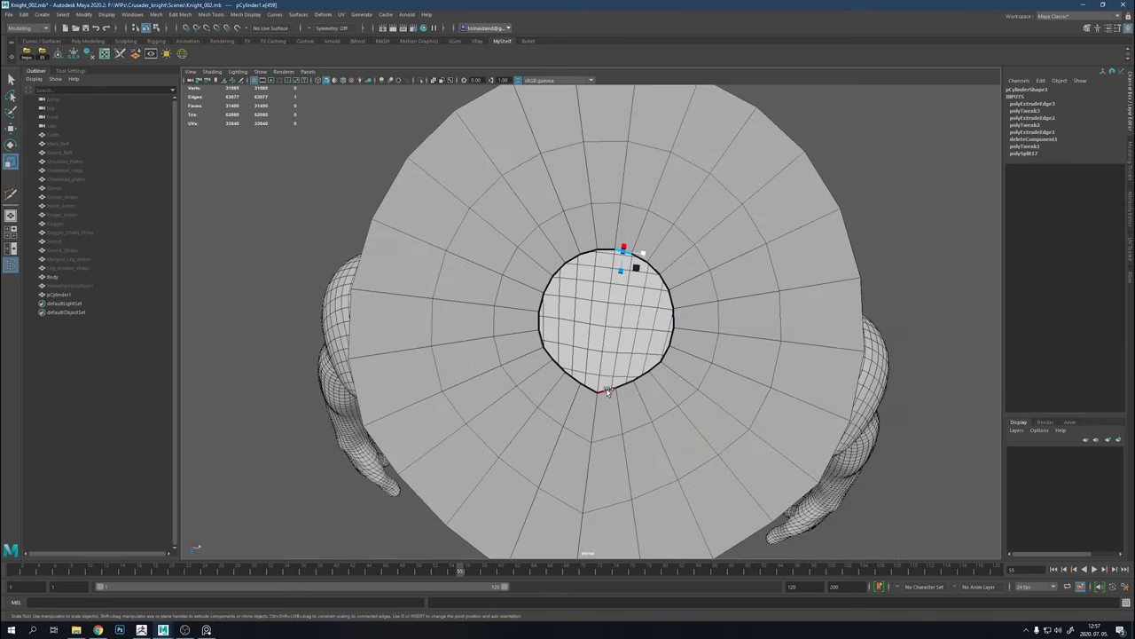
right_click_drag(667, 329, 678, 431, "shift")
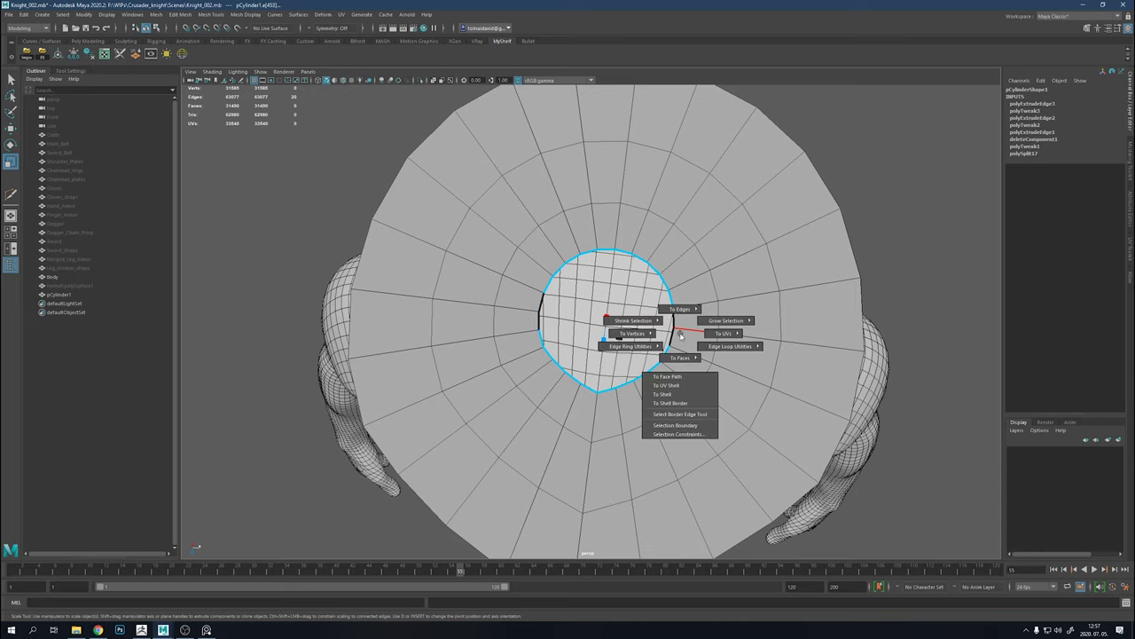
Merge vertices at the left and right gaps and Multi-Cut cleanup edges
scroll(732, 331, "up", 5)
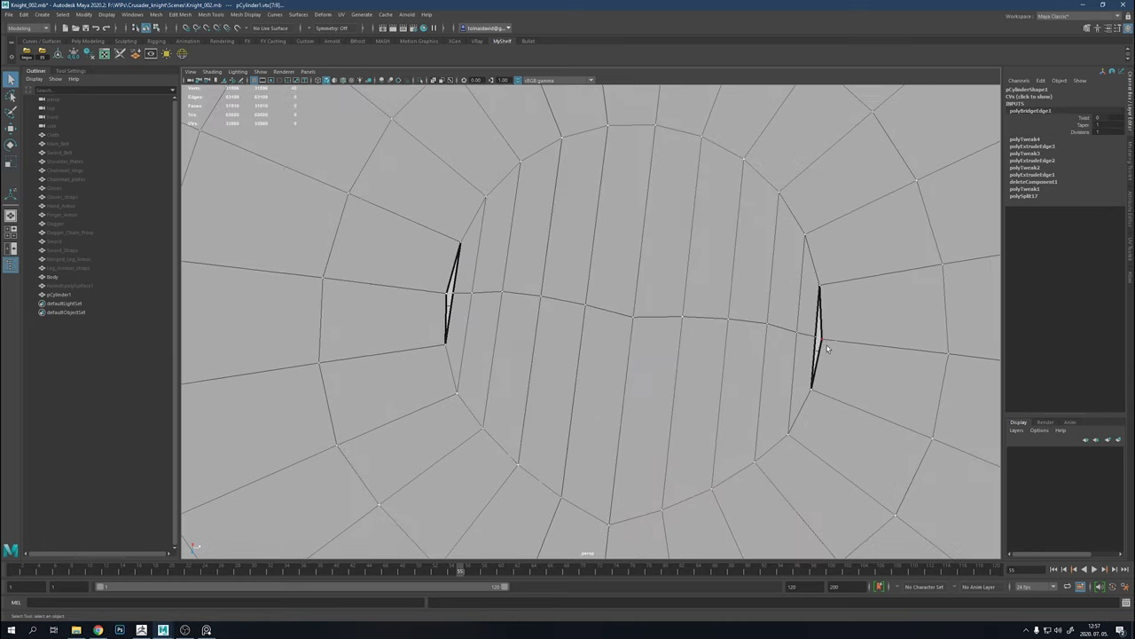
left_click_drag(825, 335, 814, 333)
left_click_drag(456, 295, 450, 293)
scroll(535, 293, "down", 5)
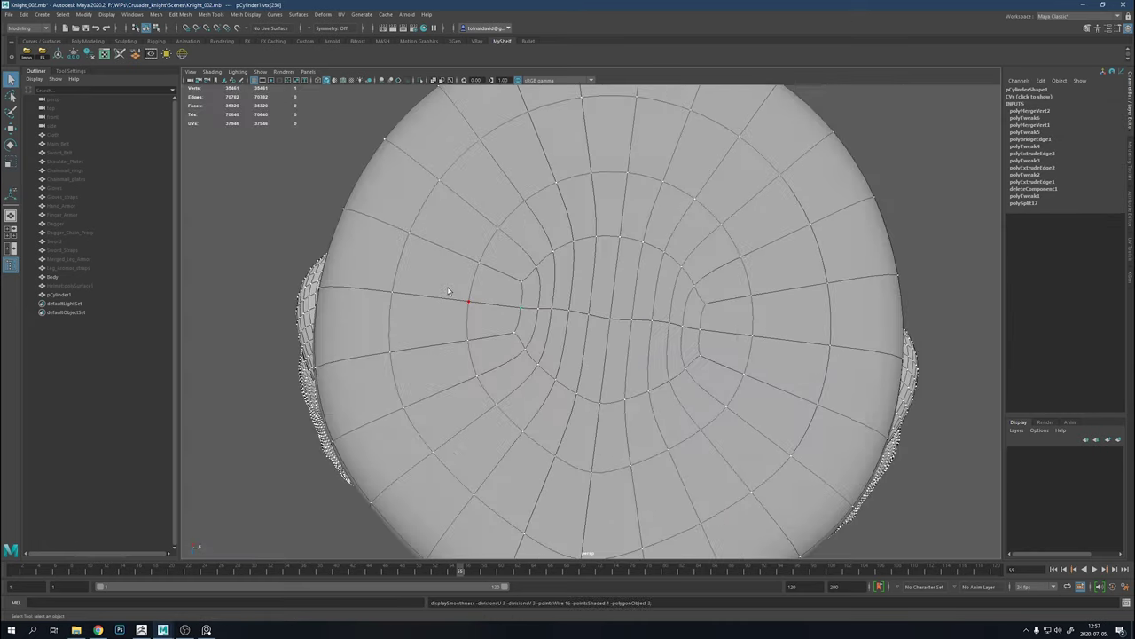
scroll(535, 293, "up", 3)
right_click(695, 312)
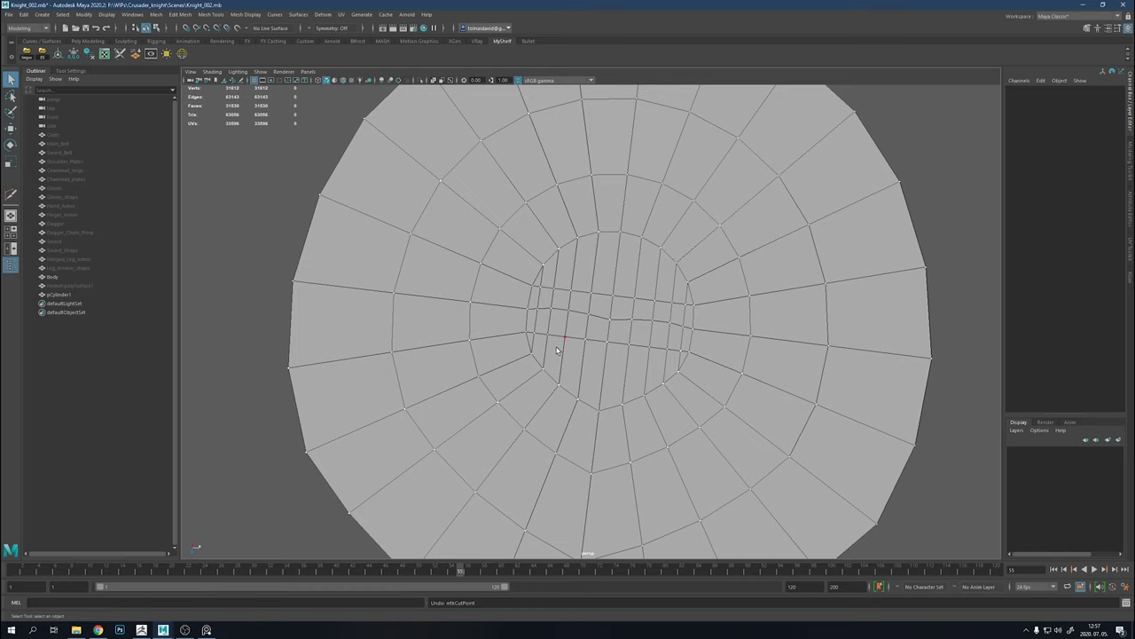
key("g")
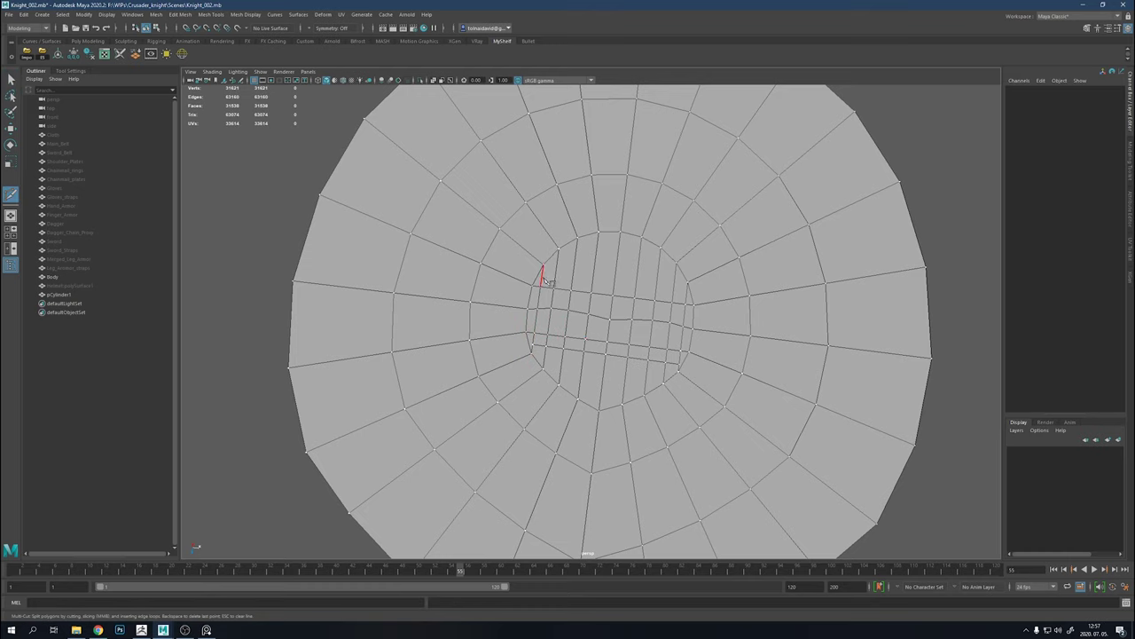
Average the central patch's vertices and check the smoothed preview
left_click_drag(591, 298, 540, 269, "alt")
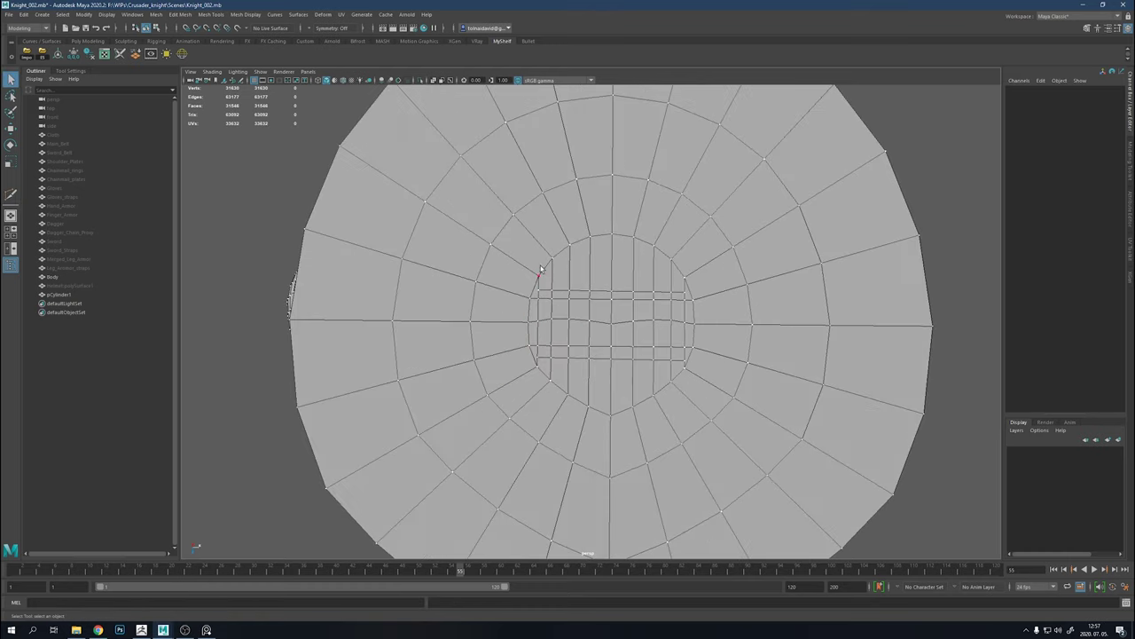
left_click_drag(702, 419, 703, 417)
right_click(654, 344, "shift")
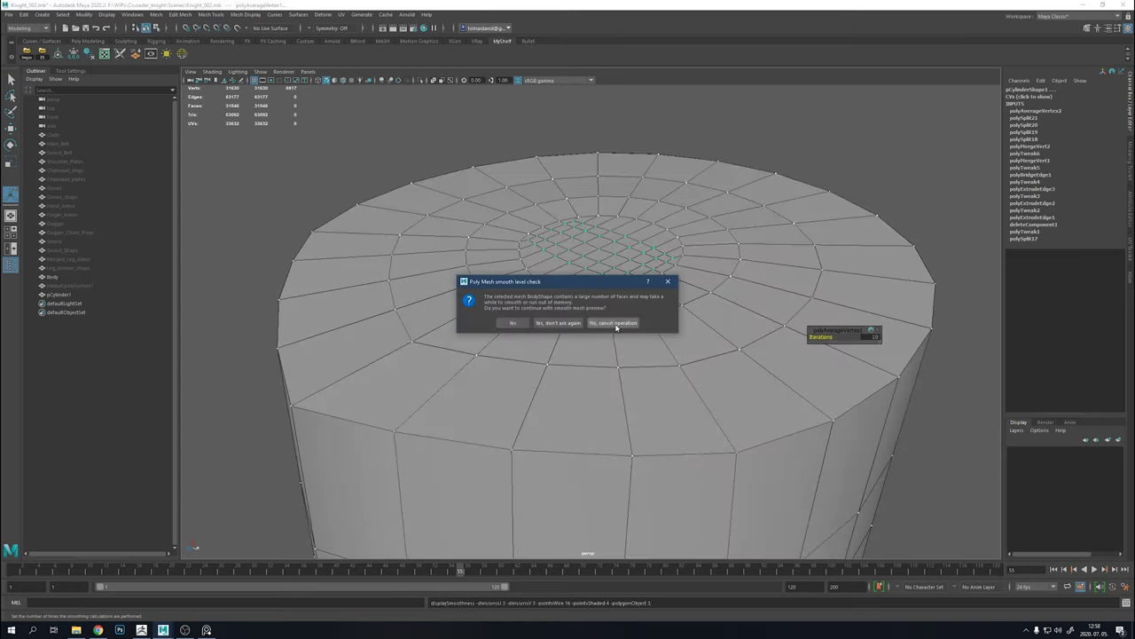
left_click(517, 325)
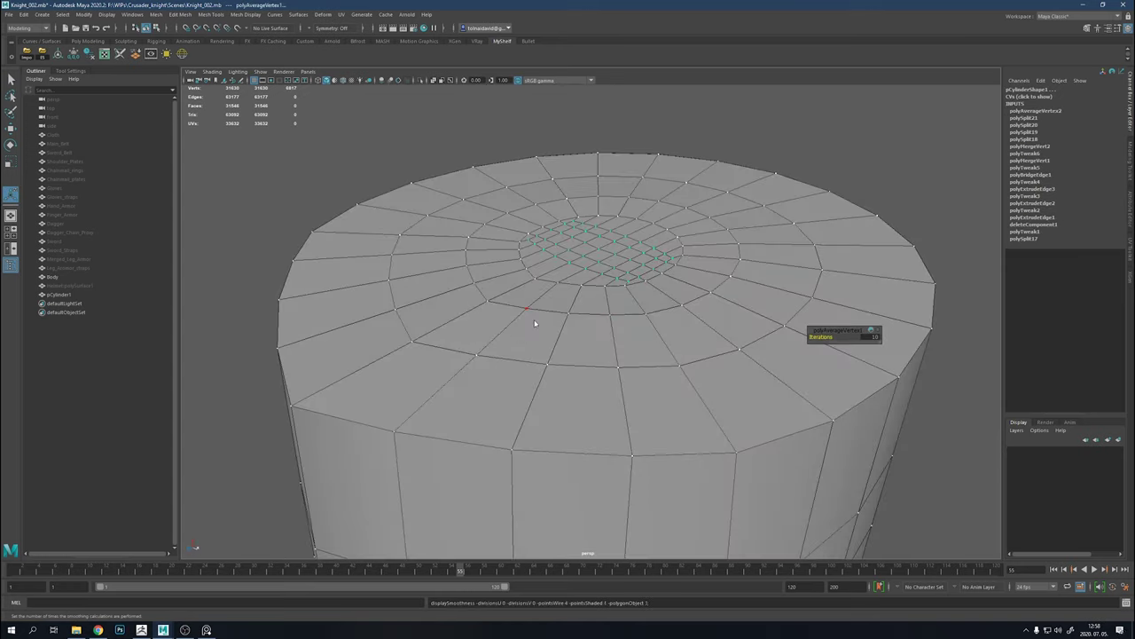
key("3")
left_click(573, 325)
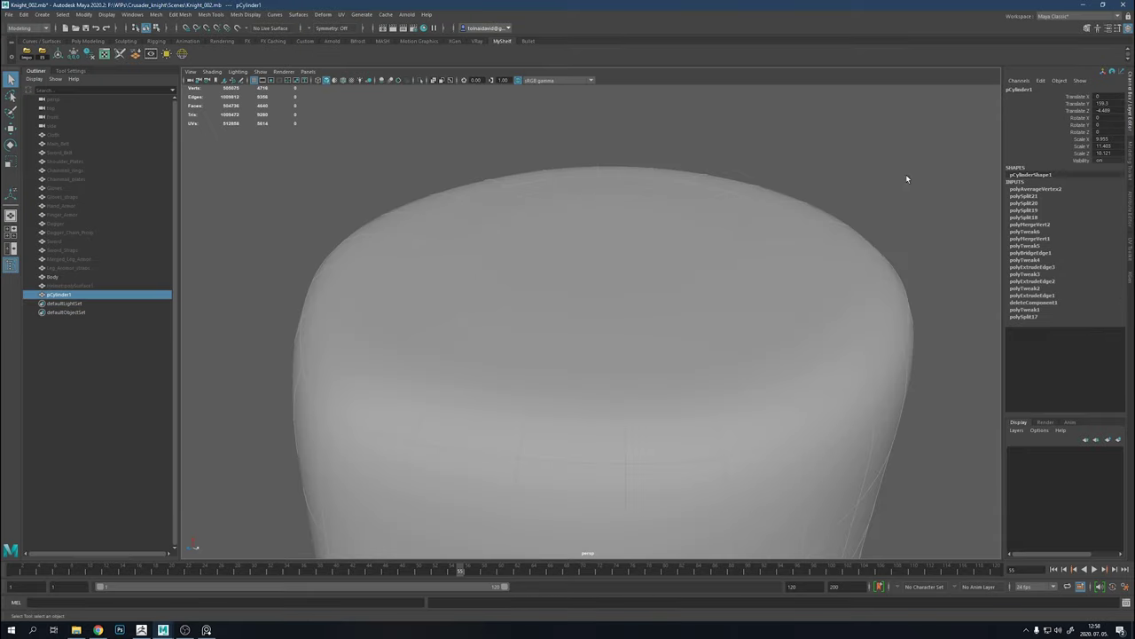
Select and frame the helmet, then move in close for component editing
scroll(710, 337, "down", 5)
left_click_drag(710, 338, 780, 309, "alt")
left_click(647, 399)
key("f")
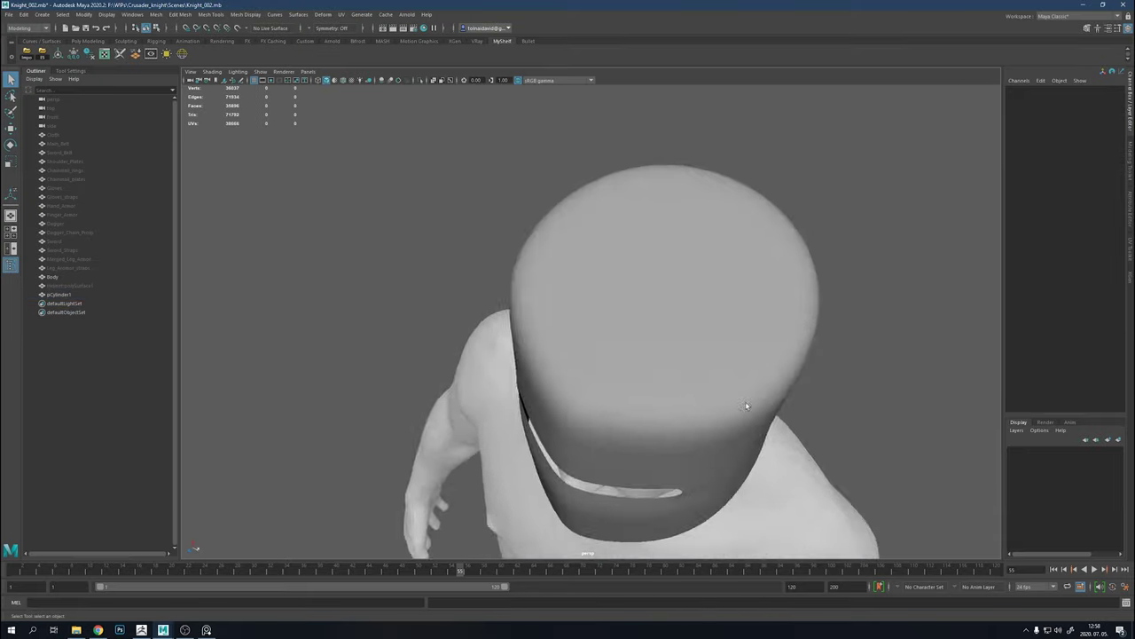
right_click_drag(625, 298, 626, 262)
scroll(603, 284, "up", 3)
mouse_move(603, 284)
left_mouse_down("alt")
mouse_move(667, 487)
mouse_move(692, 373)
left_mouse_up("alt")
scroll(692, 372, "up", 2)
scroll(725, 391, "up", 3)
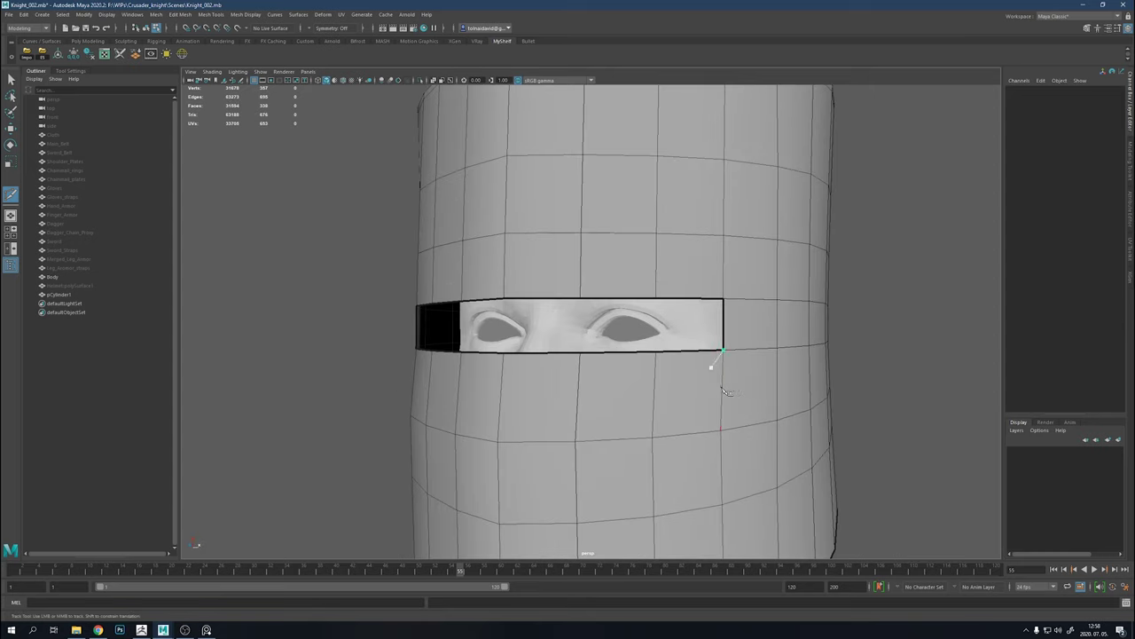
Extrude the eye slit's border edges, then undo the filled slit hole
right_click_drag(725, 305, 671, 314)
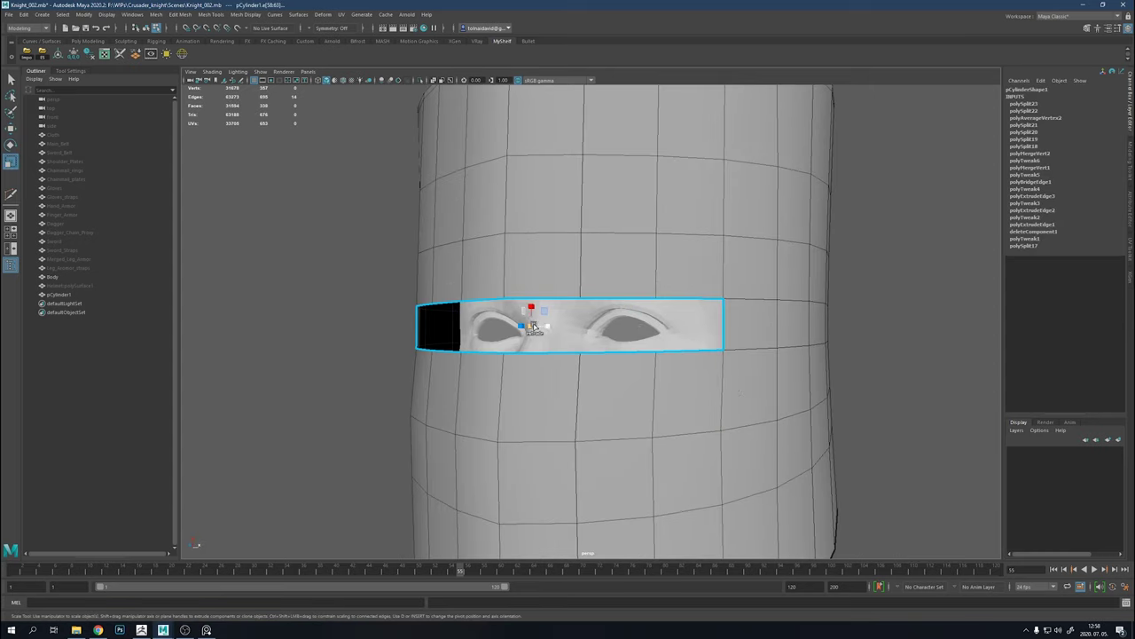
key("ctrl+e")
left_click_drag(533, 326, 679, 357, "alt")
scroll(596, 304, "up", 3)
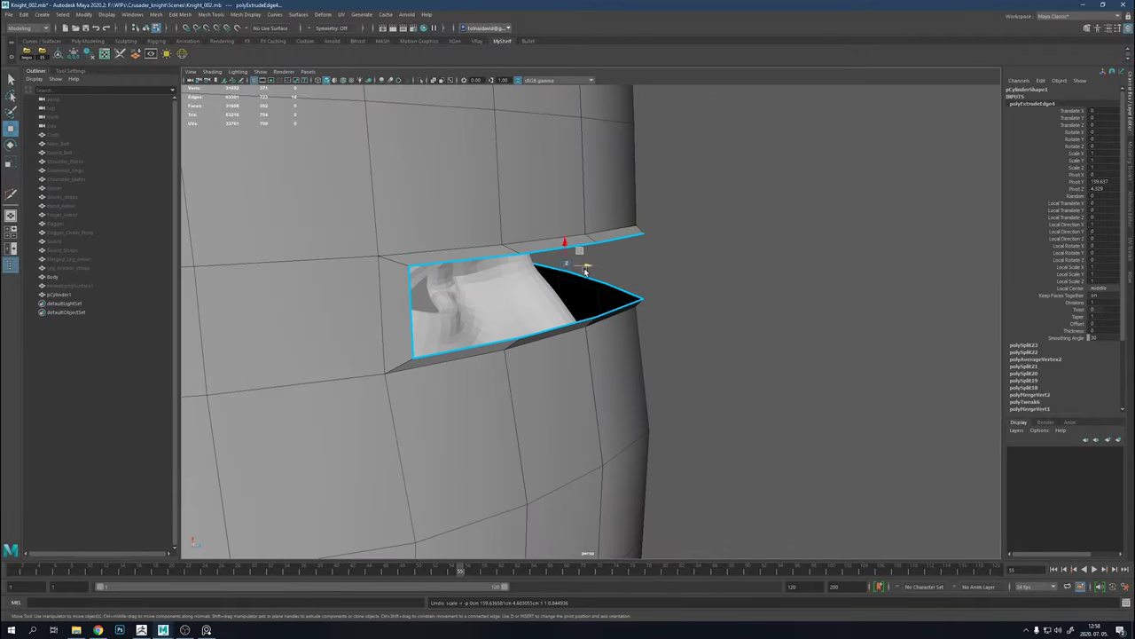
mouse_move(579, 268)
left_mouse_down("alt")
mouse_move(608, 307)
mouse_move(623, 227)
left_mouse_up("alt")
left_click(611, 296)
scroll(638, 301, "up", 2)
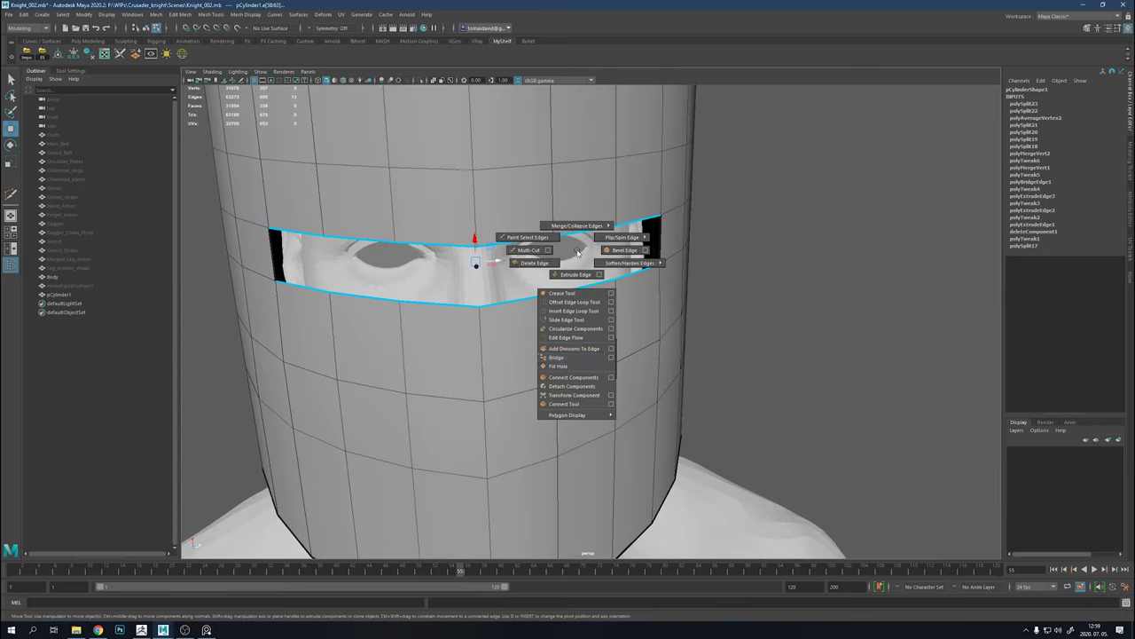
key("ctrl+z")
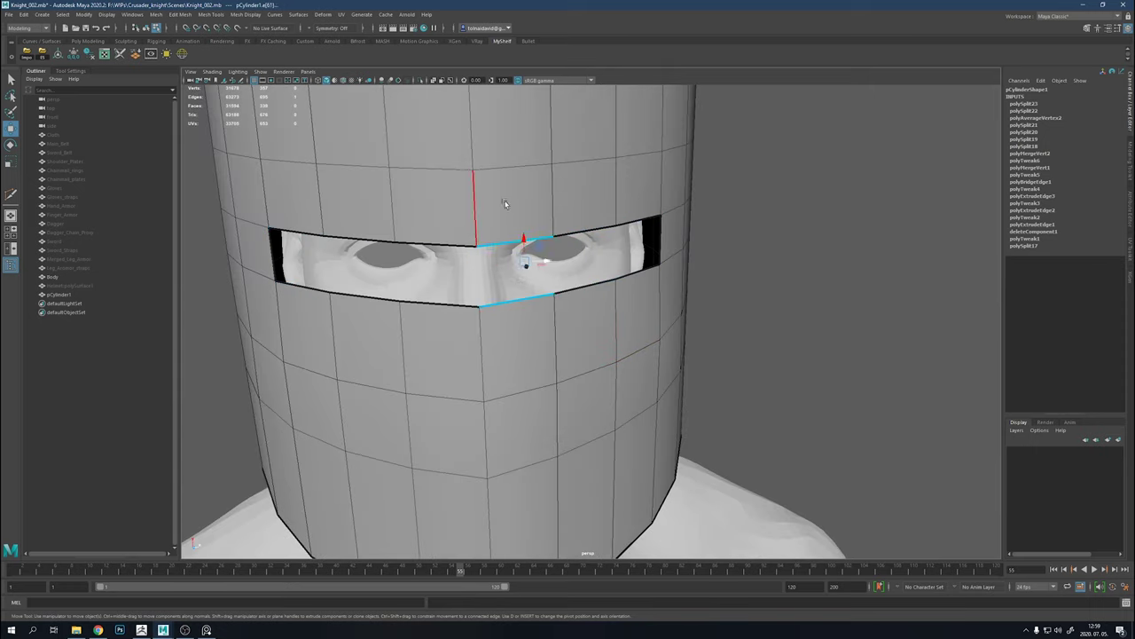
Bridge across the eye slit and bevel the face loop around the eye band
right_click_drag(517, 303, 517, 337, "shift")
key("ctrl+z")
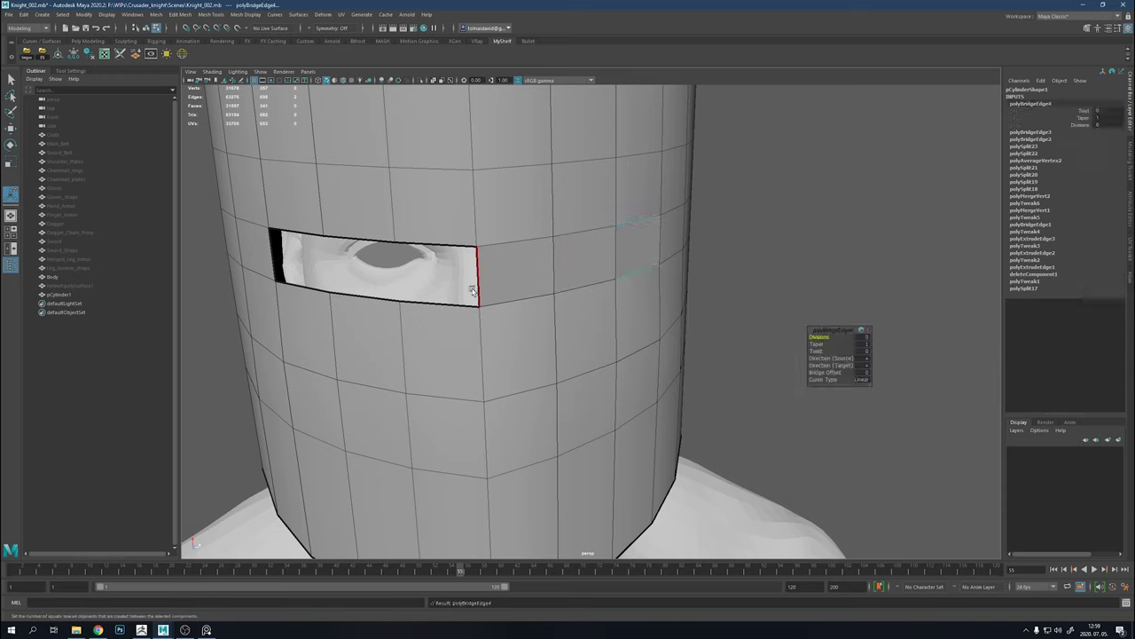
key("g")
key("g")
left_click(292, 258)
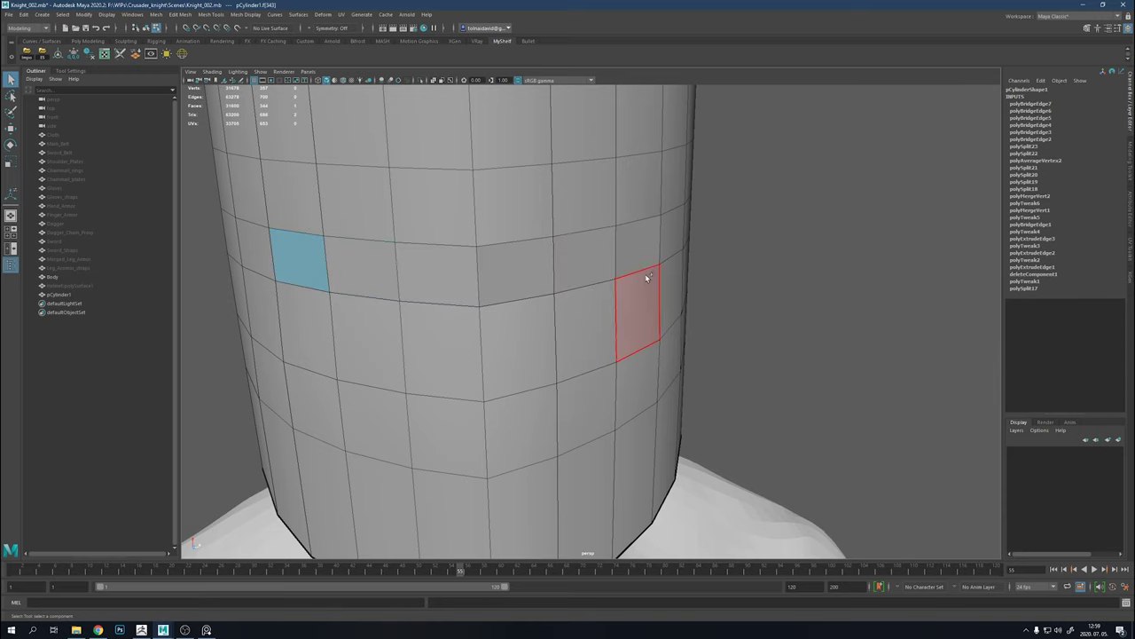
double_click(577, 266, "shift")
right_click_drag(645, 249, 687, 249, "shift")
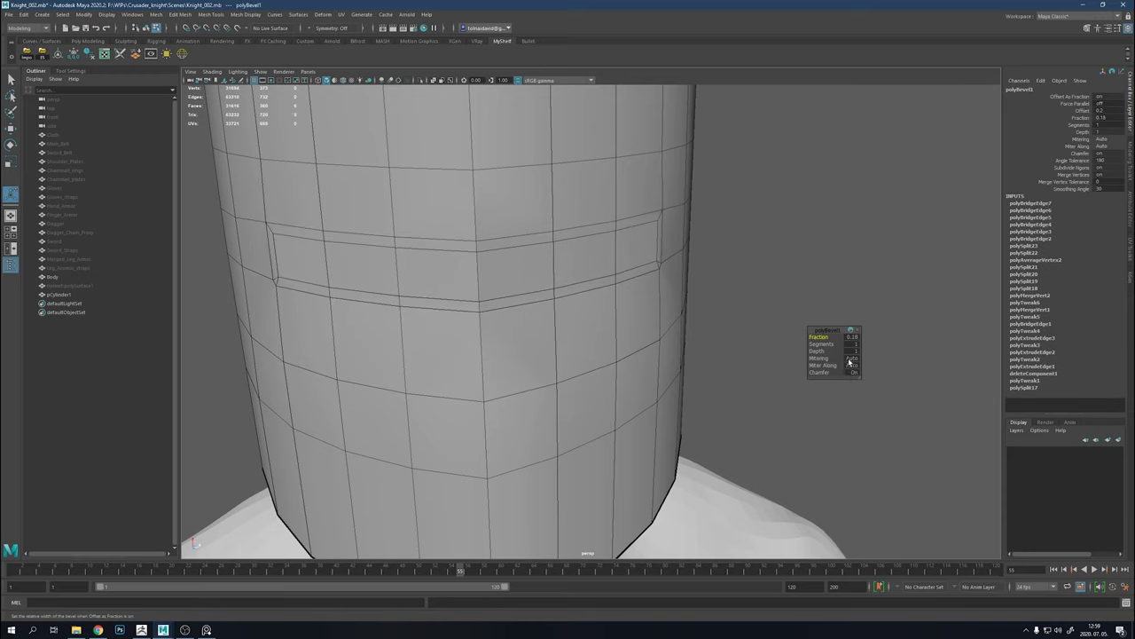
mouse_move(694, 349)
left_mouse_down("alt")
mouse_move(753, 331)
mouse_move(615, 245)
left_mouse_up("alt")
Bevel the inner eye-band loop again and delete the slit faces to reopen it
double_click(316, 254)
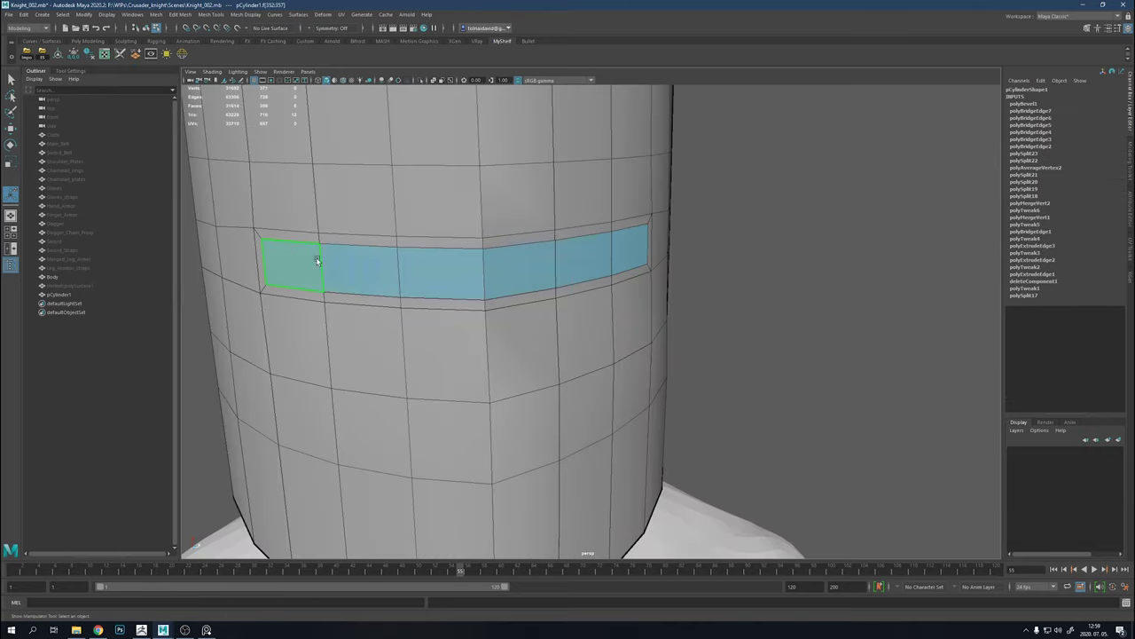
key("ctrl+b")
double_click(311, 255)
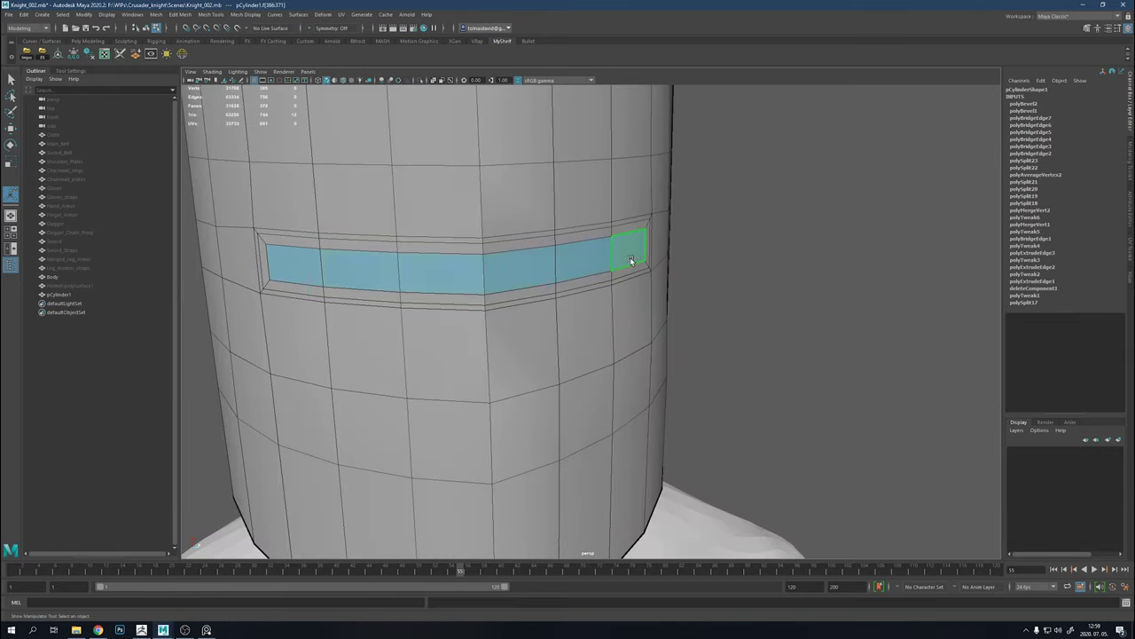
key("Delete")
Preview the helmet smoothed and orbit out to see the whole helmet
left_click_drag(649, 256, 701, 348, "alt")
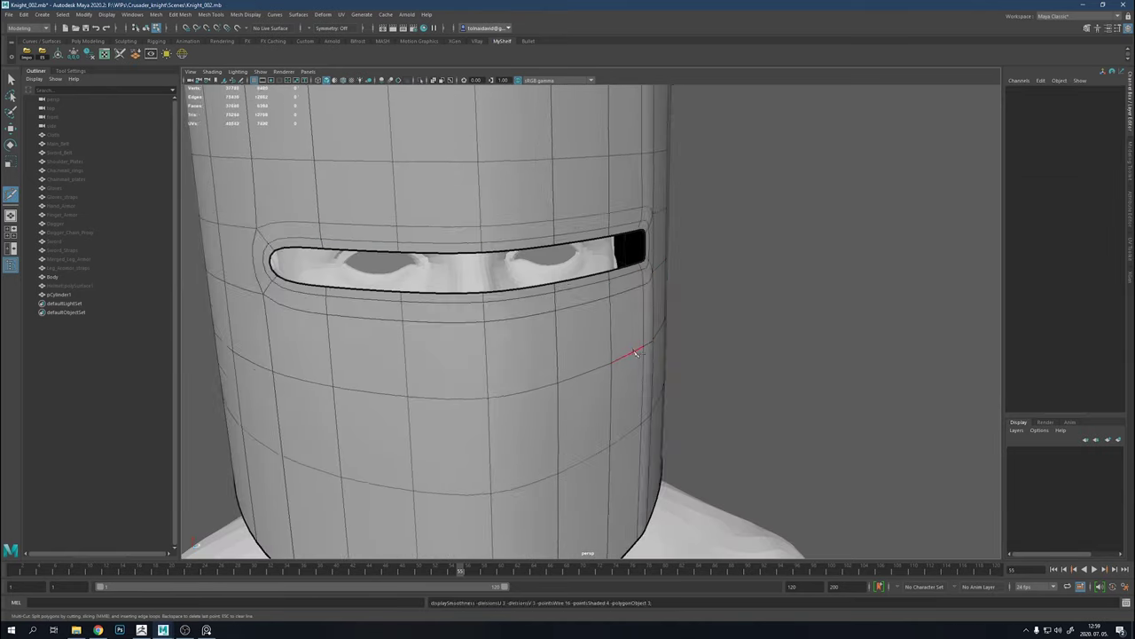
key("3")
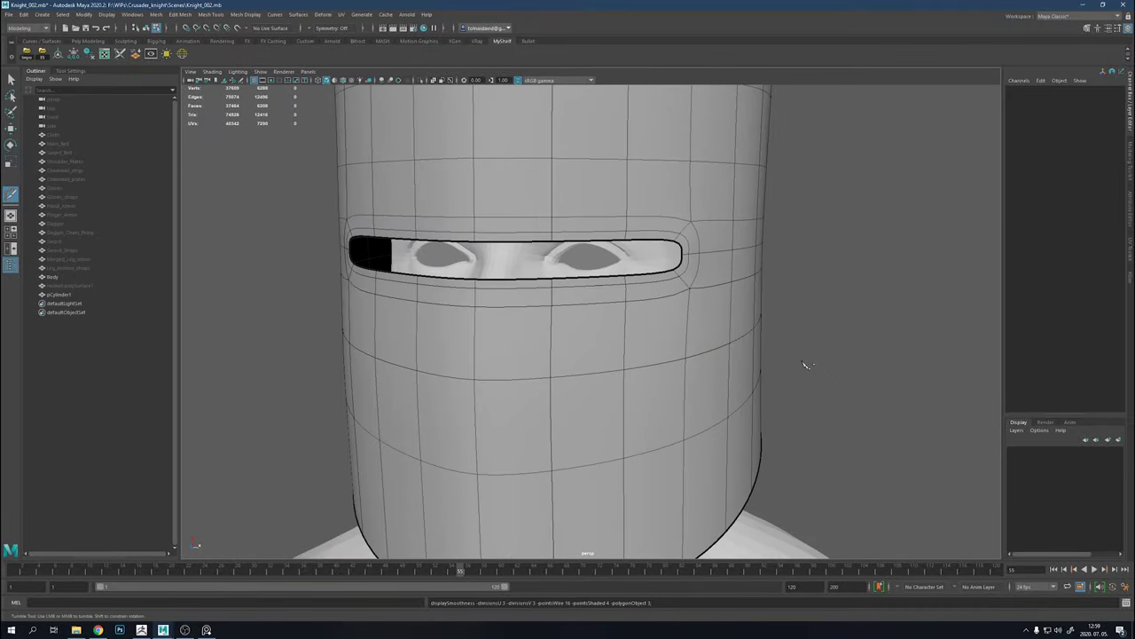
right_click_drag(806, 362, 680, 274, "alt")
mouse_move(679, 274)
left_mouse_down("alt")
mouse_move(763, 279)
mouse_move(609, 222)
left_mouse_up("alt")
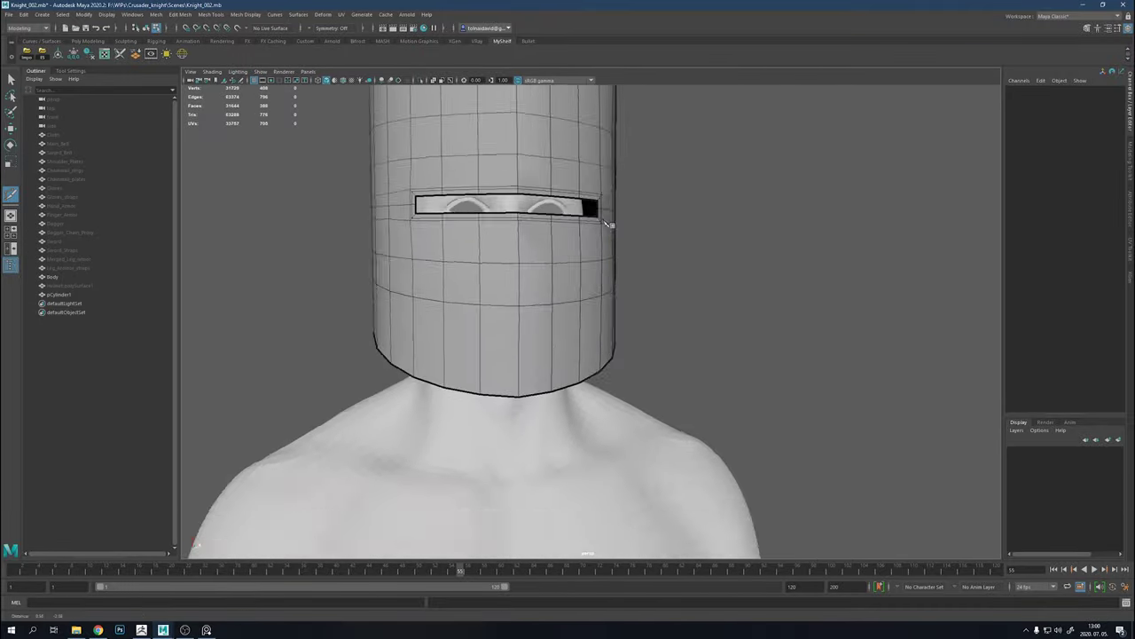
right_click_drag(608, 223, 588, 337, "alt")
mouse_move(588, 337)
left_mouse_down("alt")
mouse_move(692, 310)
mouse_move(810, 313)
left_mouse_up("alt")
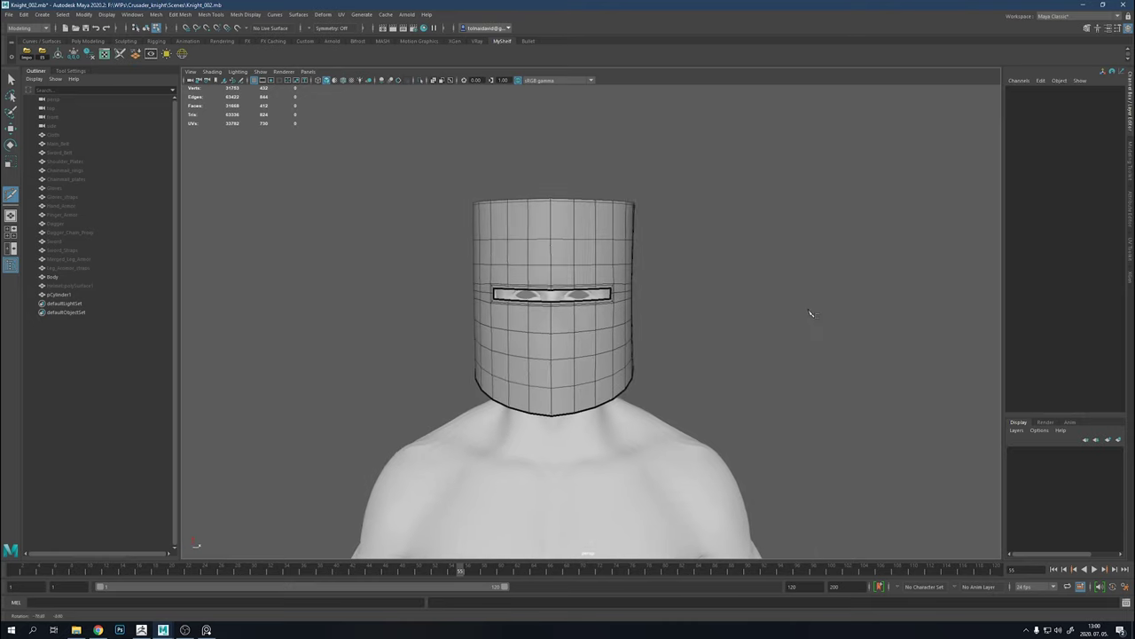
Inspect the helmet around the knight in vertex and edge modes
right_click_drag(619, 229, 635, 216)
mouse_move(554, 206)
left_mouse_down("alt")
mouse_move(540, 269)
mouse_move(639, 277)
left_mouse_up("alt")
scroll(665, 314, "up", 5)
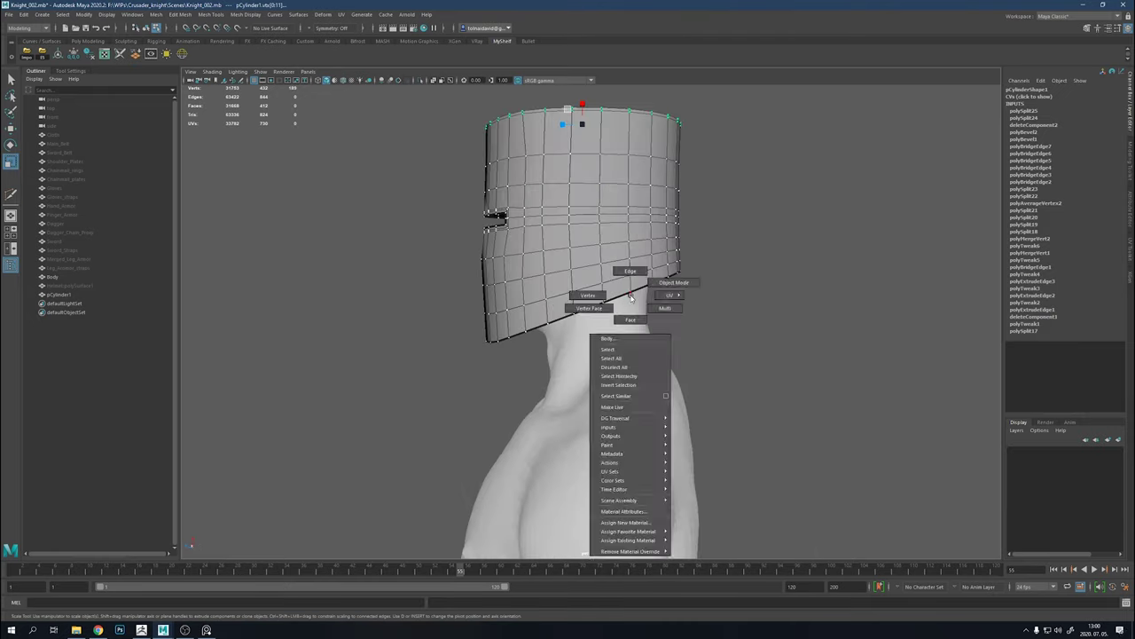
right_click_drag(601, 297, 586, 292)
mouse_move(625, 304)
left_mouse_down("alt")
mouse_move(530, 307)
mouse_move(603, 259)
mouse_move(576, 266)
left_mouse_up("alt")
Select the helmet in edge mode and orbit down to its rim edges
right_click_drag(581, 275, 584, 324, "shift")
mouse_move(729, 367)
left_mouse_down("alt")
mouse_move(727, 354)
mouse_move(760, 418)
mouse_move(793, 421)
mouse_move(784, 352)
left_mouse_up("alt")
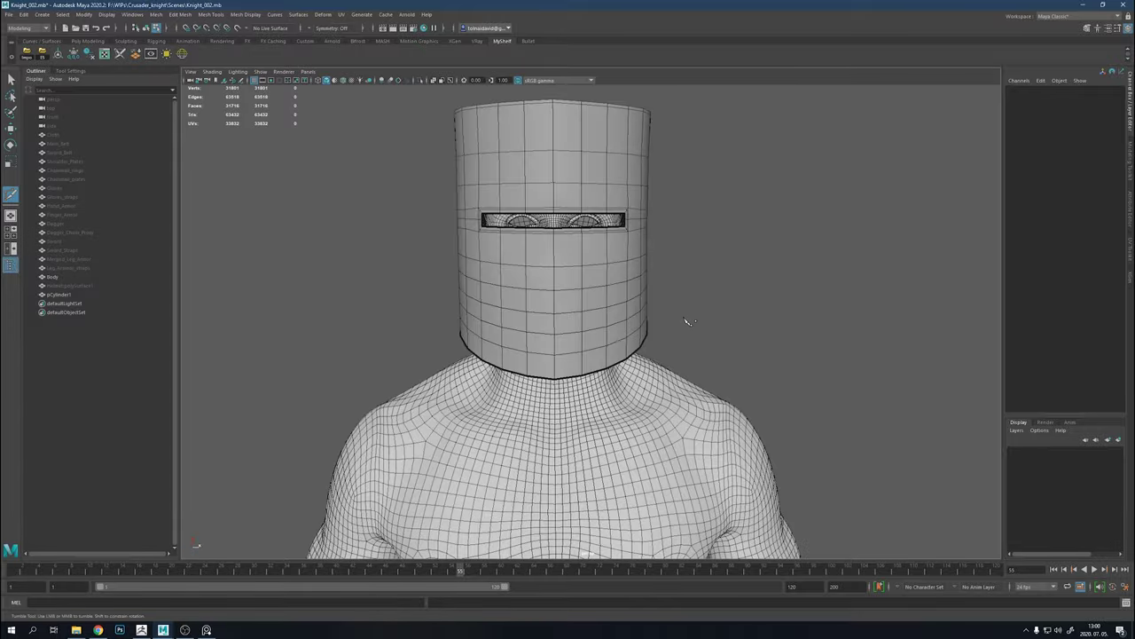
scroll(679, 322, "down", 3)
scroll(804, 269, "up", 3)
key("w")
left_click(616, 315)
right_click_drag(578, 324, 579, 298)
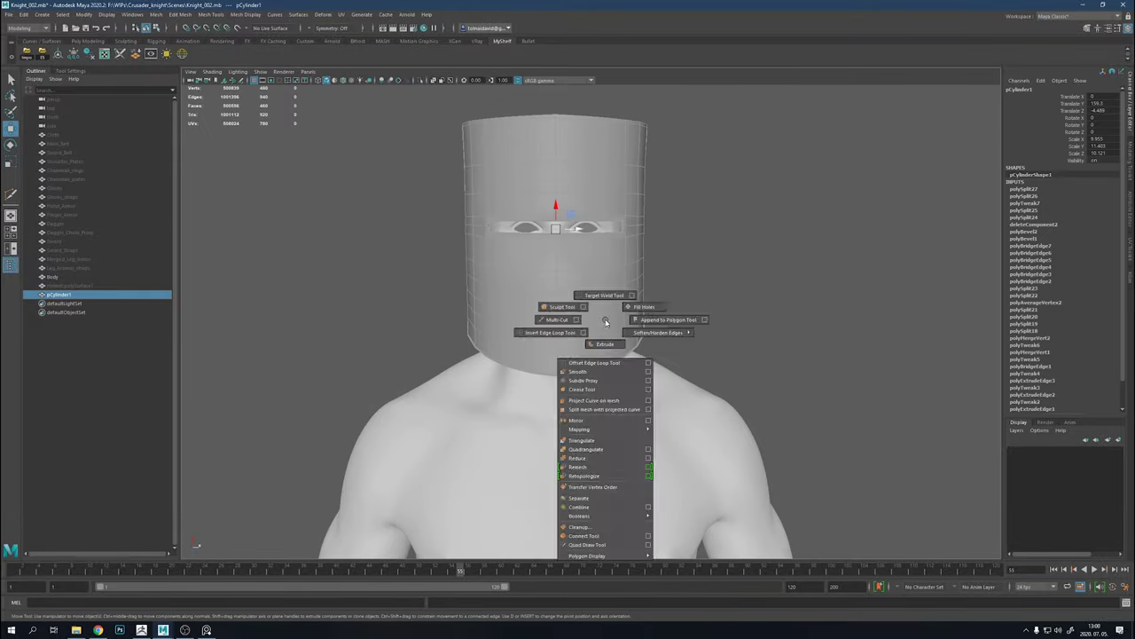
mouse_move(579, 297)
left_mouse_down("alt")
mouse_move(593, 439)
mouse_move(674, 398)
left_mouse_up("alt")
Bevel the selected rim edges with 2 segments and turn off smooth preview
right_click_drag(646, 393, 674, 403, "shift")
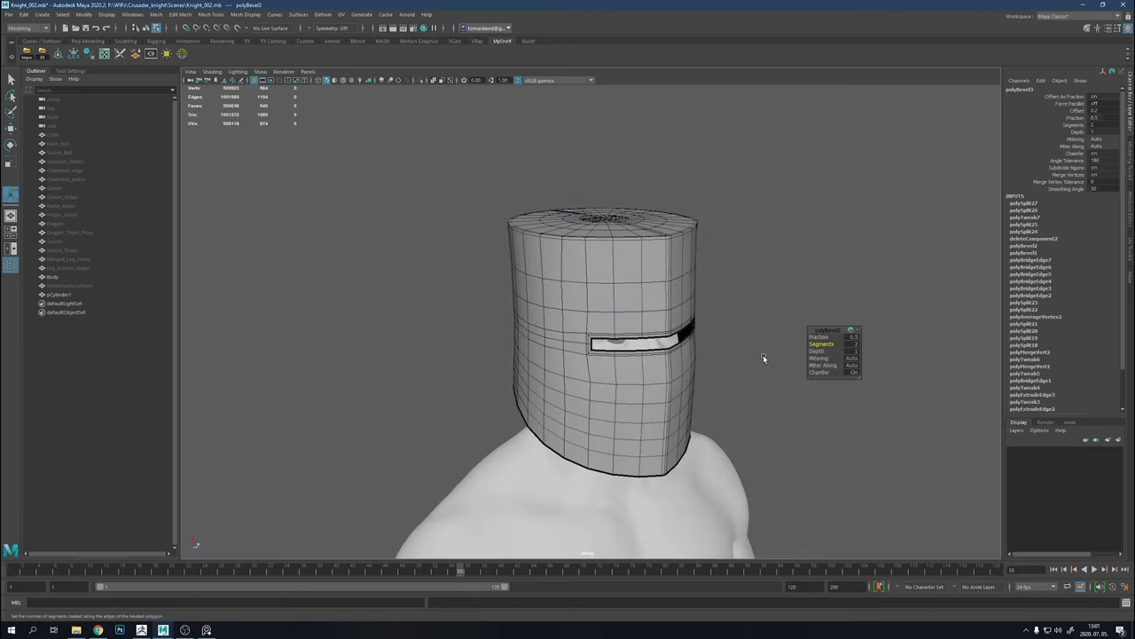
right_click_drag(682, 324, 761, 275)
key("1")
left_click_drag(772, 322, 536, 317, "alt")
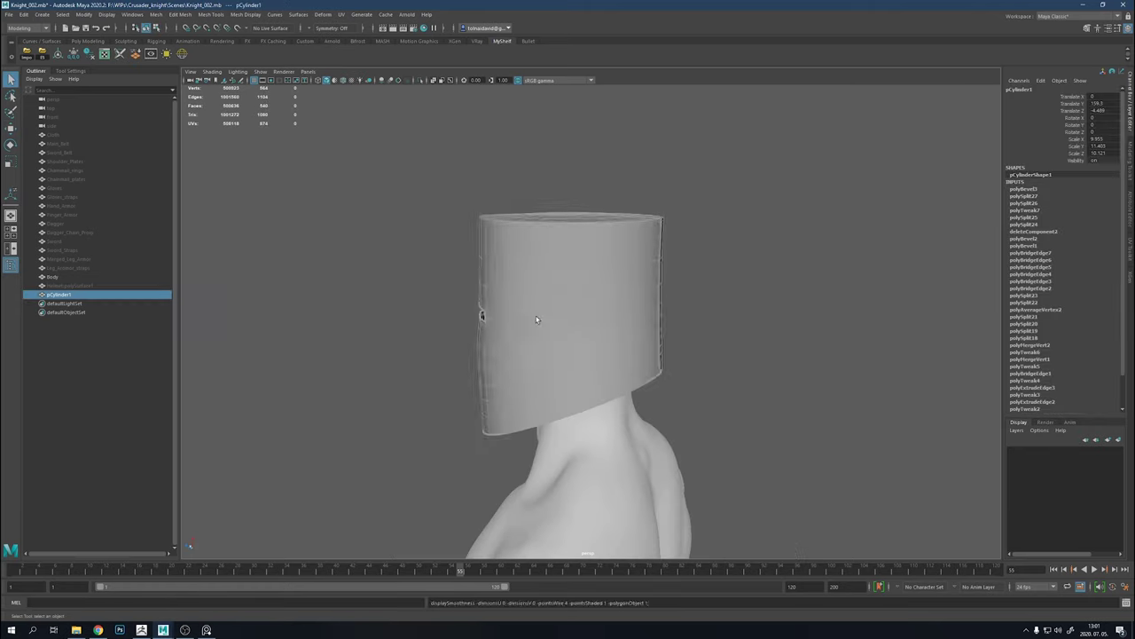
scroll(536, 318, "up", 5)
left_click_drag(778, 420, 728, 350, "alt")
Select the face loop around the eye slit plus a face below it
right_click_drag(727, 349, 727, 381)
double_click(723, 285)
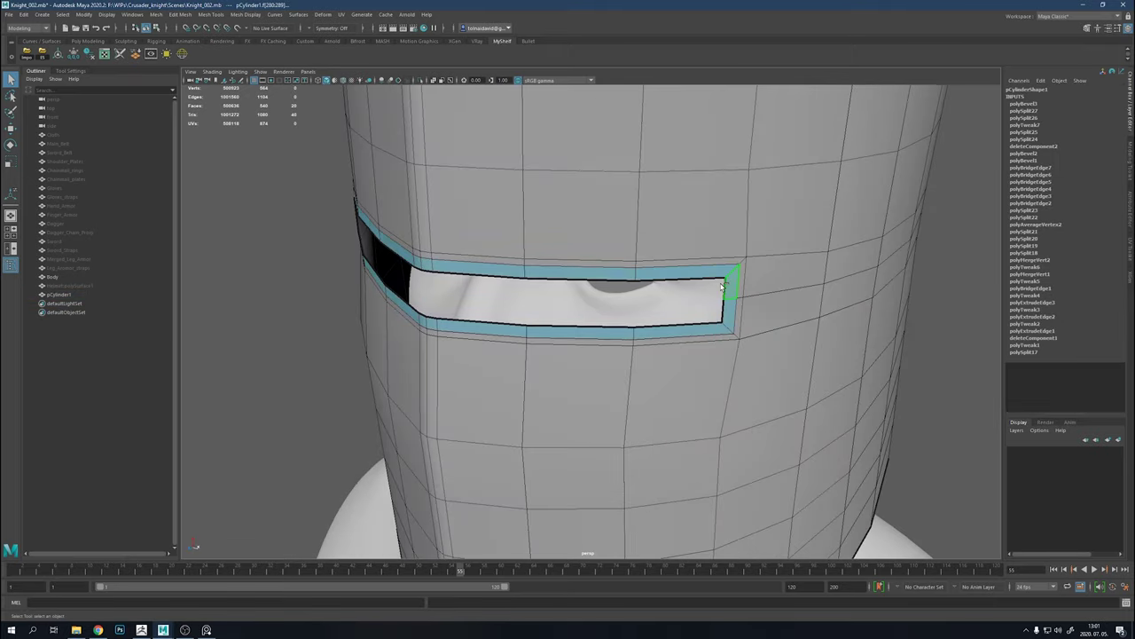
scroll(723, 285, "down", 3)
mouse_move(786, 304)
left_mouse_down("alt")
mouse_move(603, 263)
mouse_move(632, 266)
mouse_move(564, 357)
left_mouse_up("alt")
left_click(564, 357)
right_click_drag(563, 358, 523, 358, "shift")
mouse_move(743, 379)
left_mouse_down("alt")
mouse_move(609, 367)
mouse_move(645, 361)
left_mouse_up("alt")
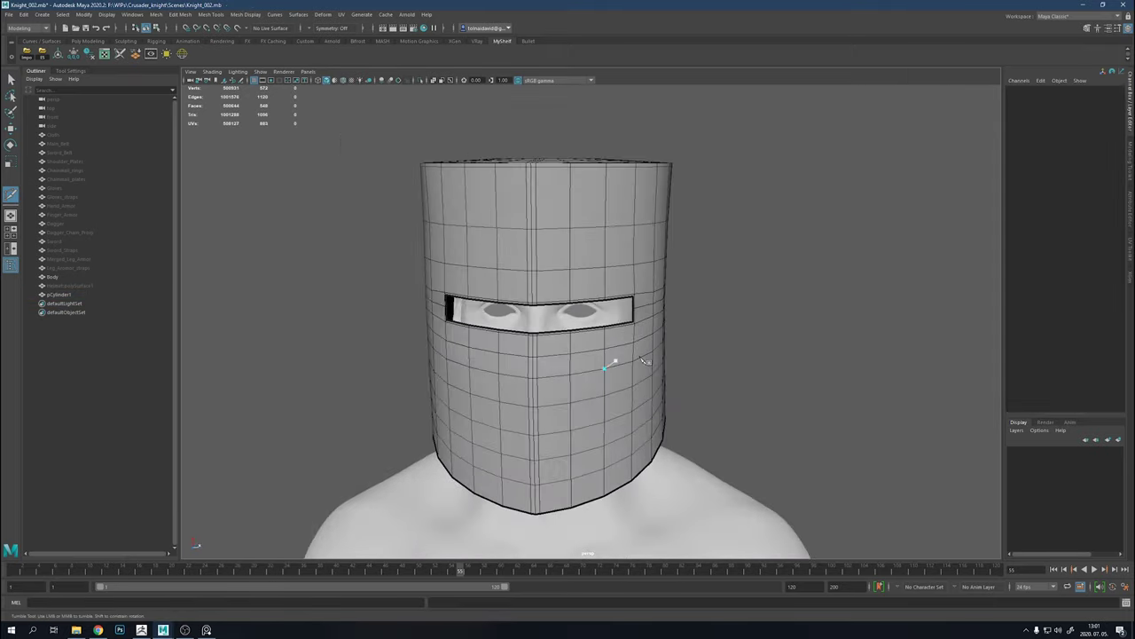
Select the top face loop and extrude it into a rim band with thickness 0.04
left_click_drag(630, 256, 594, 233, "alt")
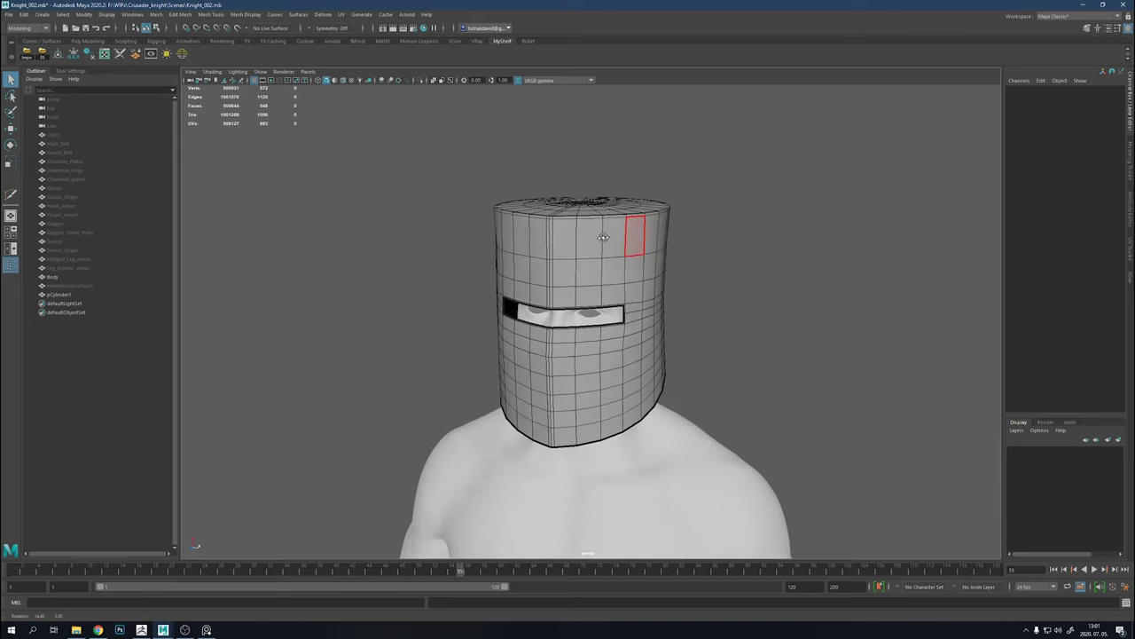
right_click(594, 232, "shift")
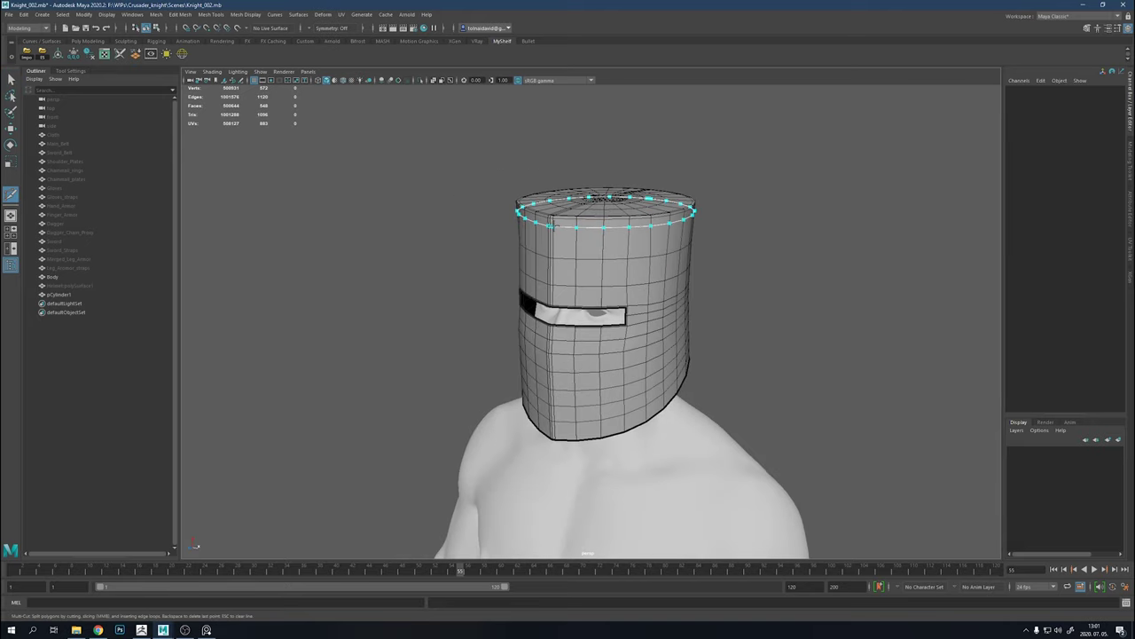
double_click(596, 222)
mouse_move(688, 273)
left_mouse_down("alt")
mouse_move(621, 257)
mouse_move(601, 306)
mouse_move(732, 331)
left_mouse_up("alt")
scroll(596, 222, "up", 5)
key("ctrl+e")
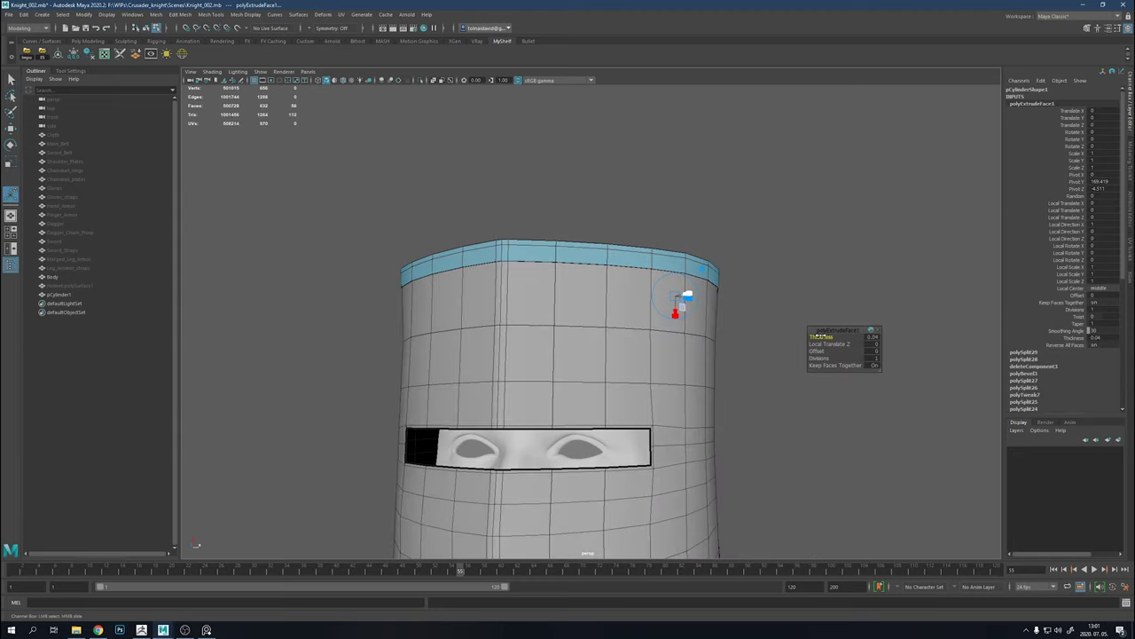
Multi-Cut new edges across the rim band and preview the helmet smoothed
left_click(840, 246)
left_click(616, 314)
left_click_drag(616, 314, 590, 263, "alt")
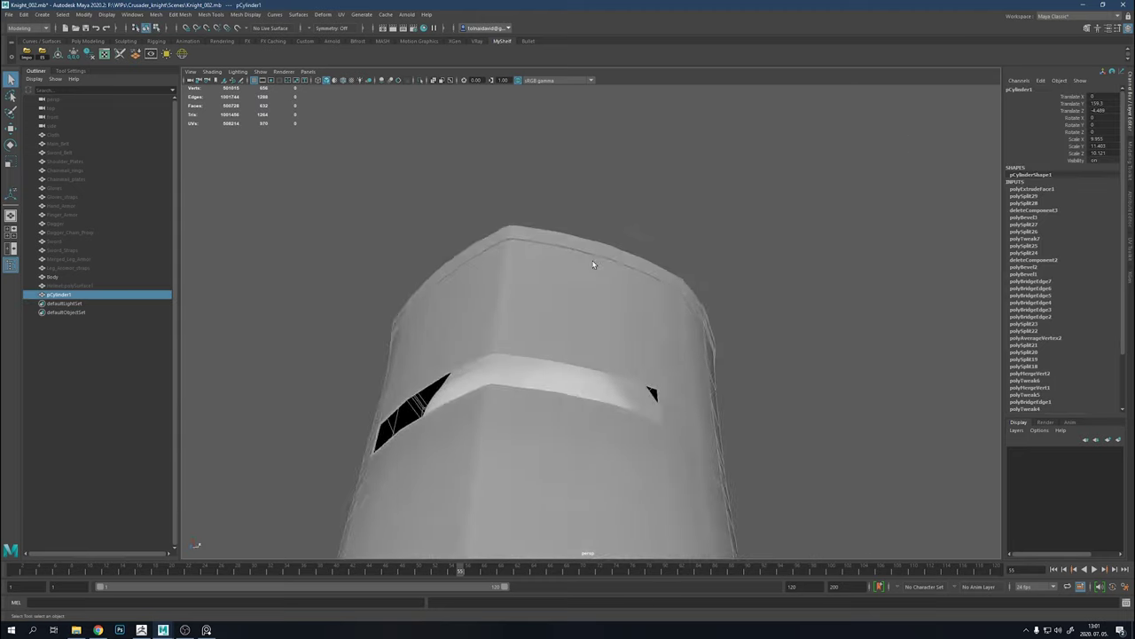
scroll(625, 356, "up", 5)
right_click_drag(625, 356, 577, 364, "shift")
scroll(535, 240, "up", 10)
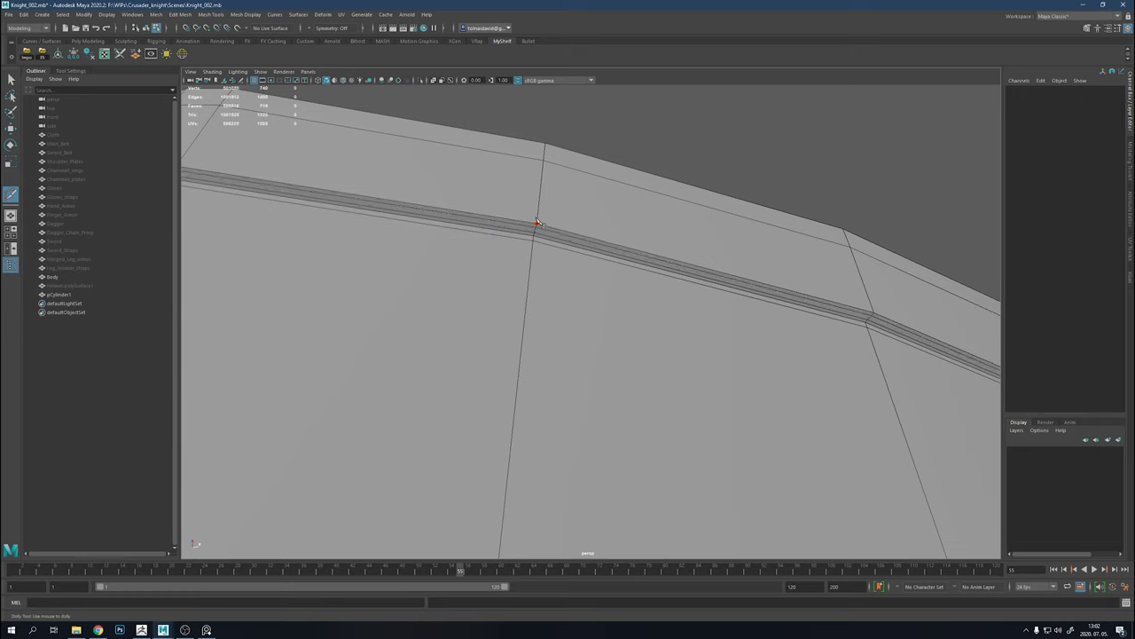
scroll(421, 258, "down", 10)
key("2")
scroll(547, 251, "down", 5)
Bevel the rim band's edges along the helmet's upper edge
mouse_move(532, 296)
left_mouse_down("alt")
mouse_move(648, 317)
mouse_move(585, 334)
left_mouse_up("alt")
left_click(593, 263)
mouse_move(592, 263)
left_mouse_down("alt")
mouse_move(553, 274)
mouse_move(560, 324)
left_mouse_up("alt")
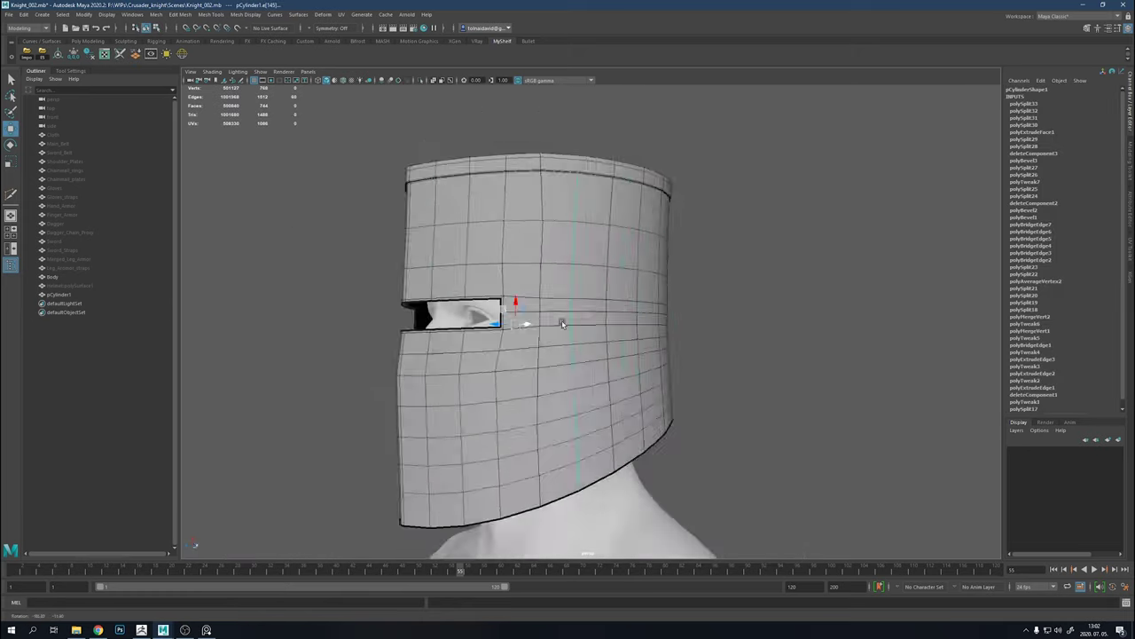
right_click(565, 354, "shift")
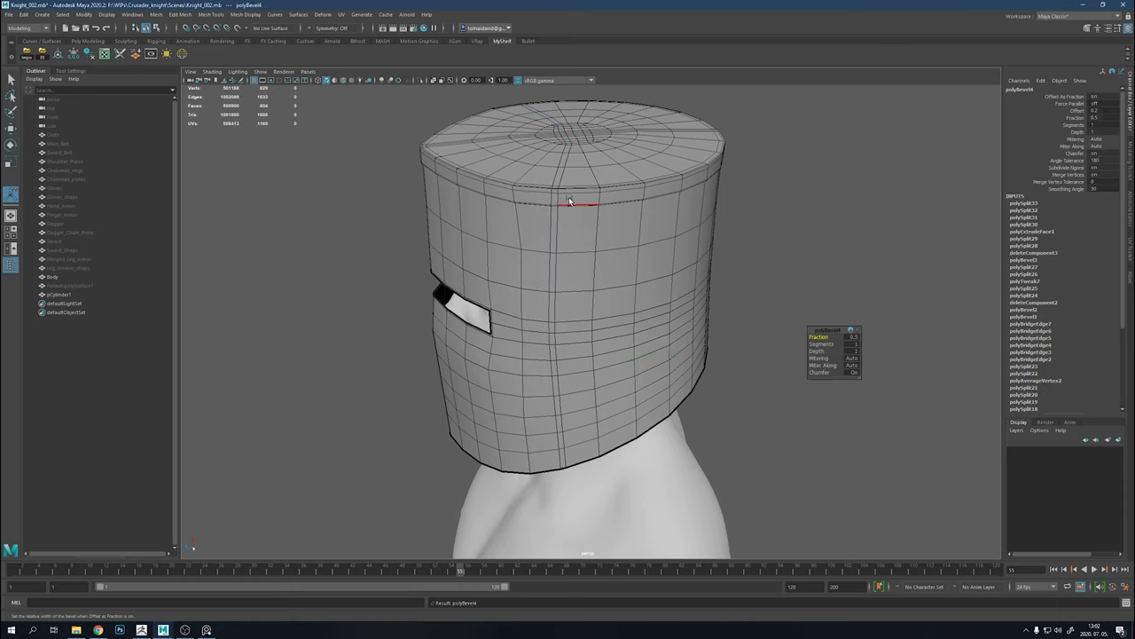
left_click_drag(570, 202, 581, 218, "alt")
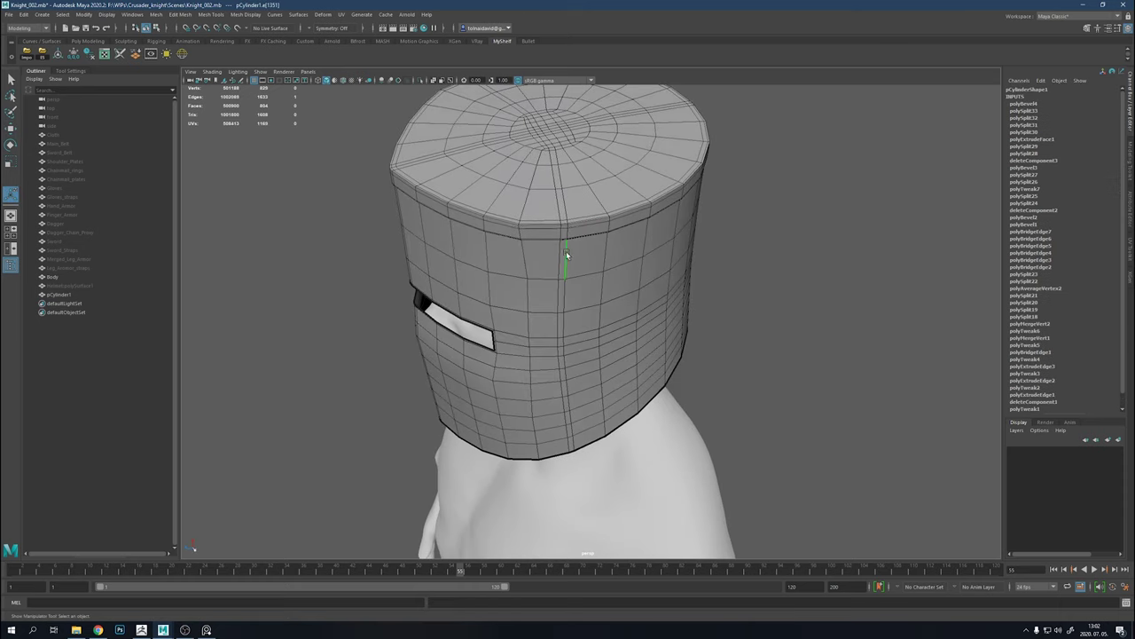
right_click_drag(566, 251, 566, 355)
left_click(573, 441)
left_click_drag(573, 441, 565, 386, "alt")
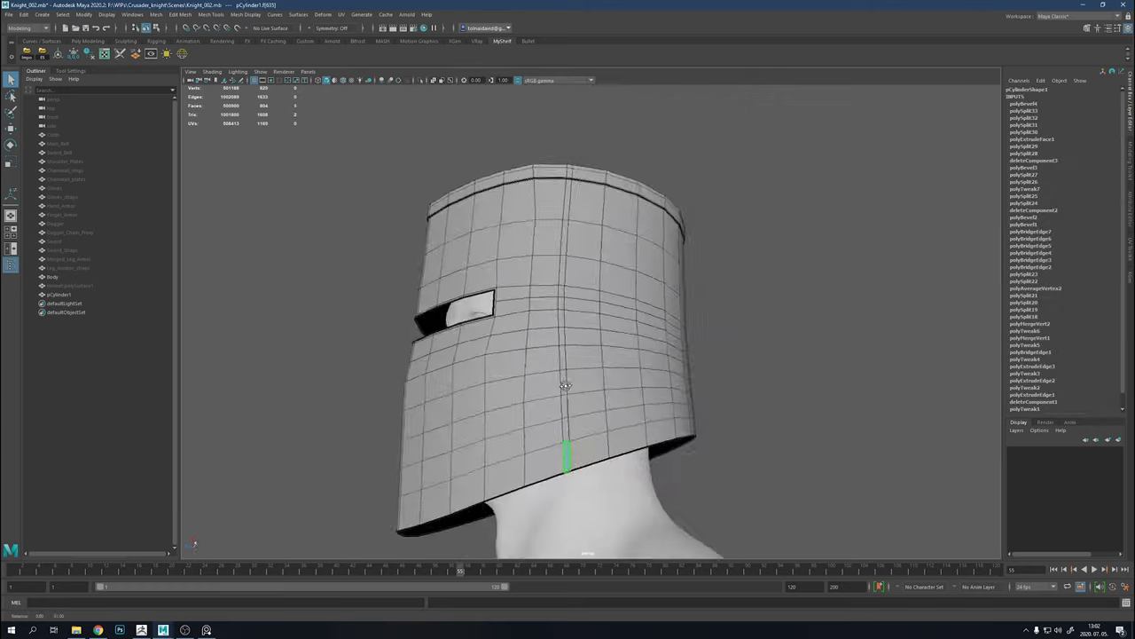
Inspect the rim and eye slit, then return to the whole helmet in edge mode
scroll(565, 385, "up", 5)
scroll(596, 381, "up", 3)
scroll(603, 482, "up", 3)
scroll(646, 356, "up", 2)
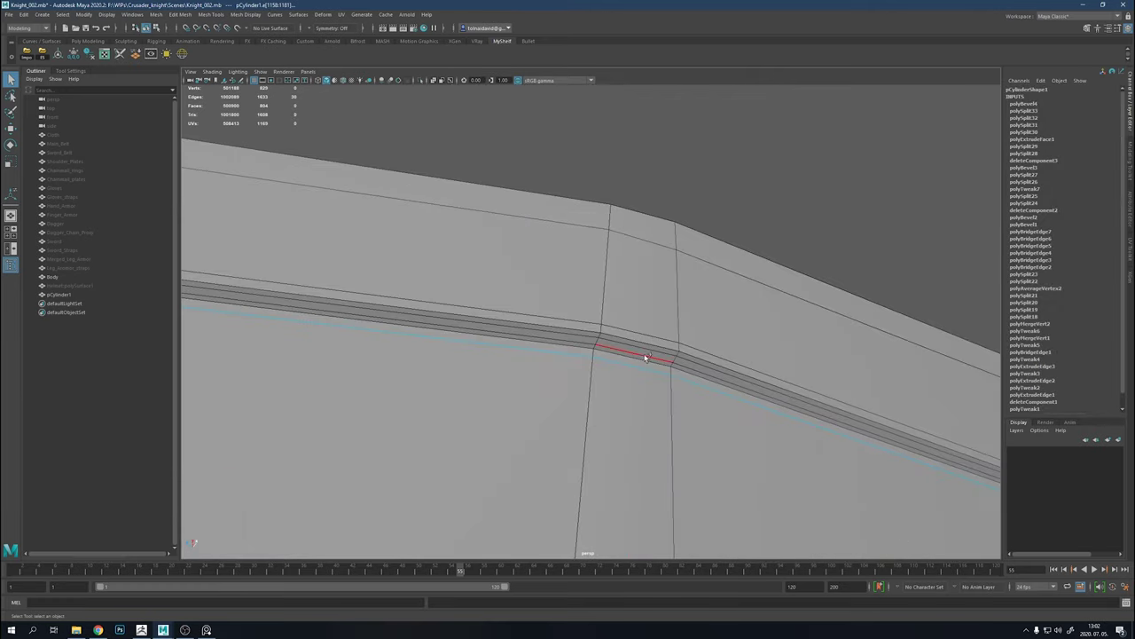
scroll(645, 356, "down", 5)
mouse_move(529, 337)
left_mouse_down("alt")
mouse_move(664, 302)
mouse_move(519, 339)
left_mouse_up("alt")
scroll(478, 255, "down", 2)
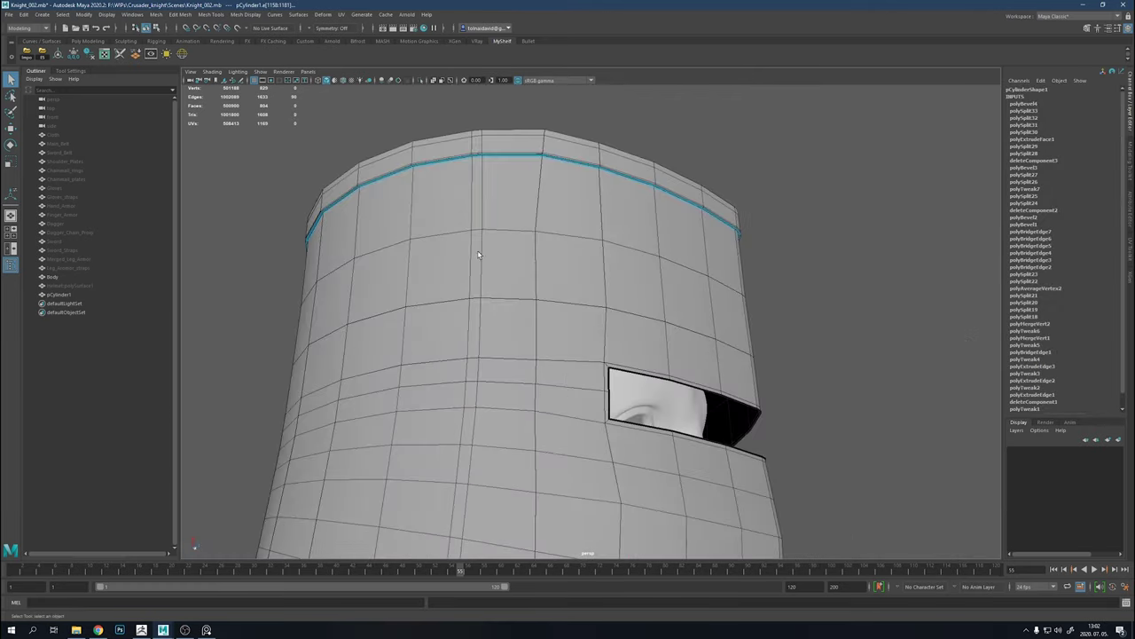
scroll(567, 294, "up", 4)
scroll(658, 184, "down", 5)
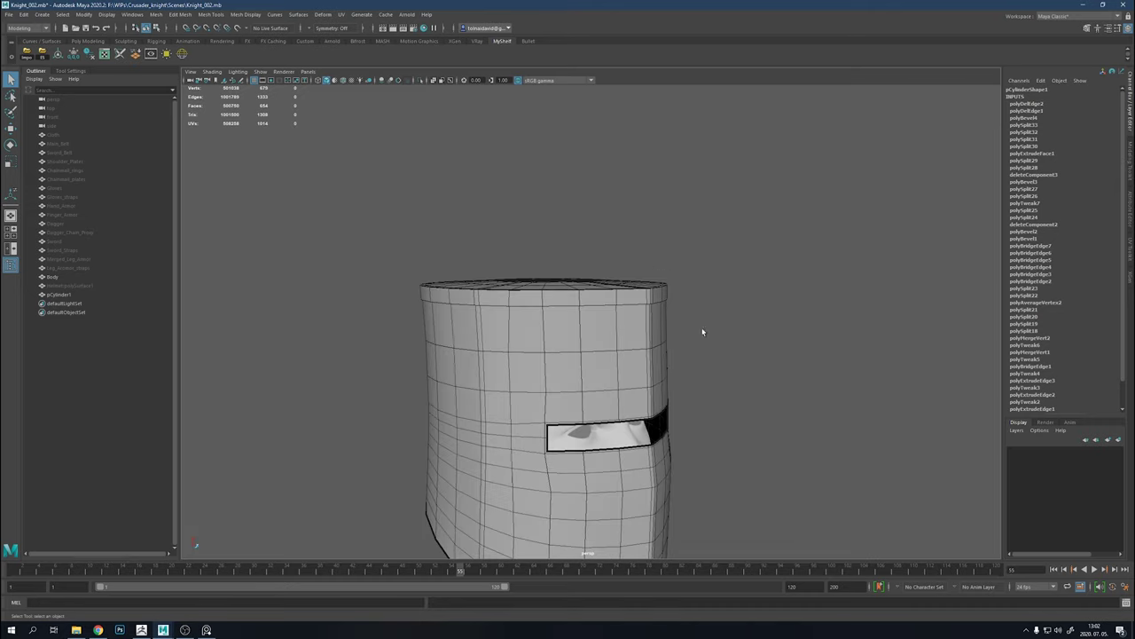
key("F8")
right_click_drag(723, 322, 722, 295)
left_click_drag(722, 295, 584, 266, "alt")
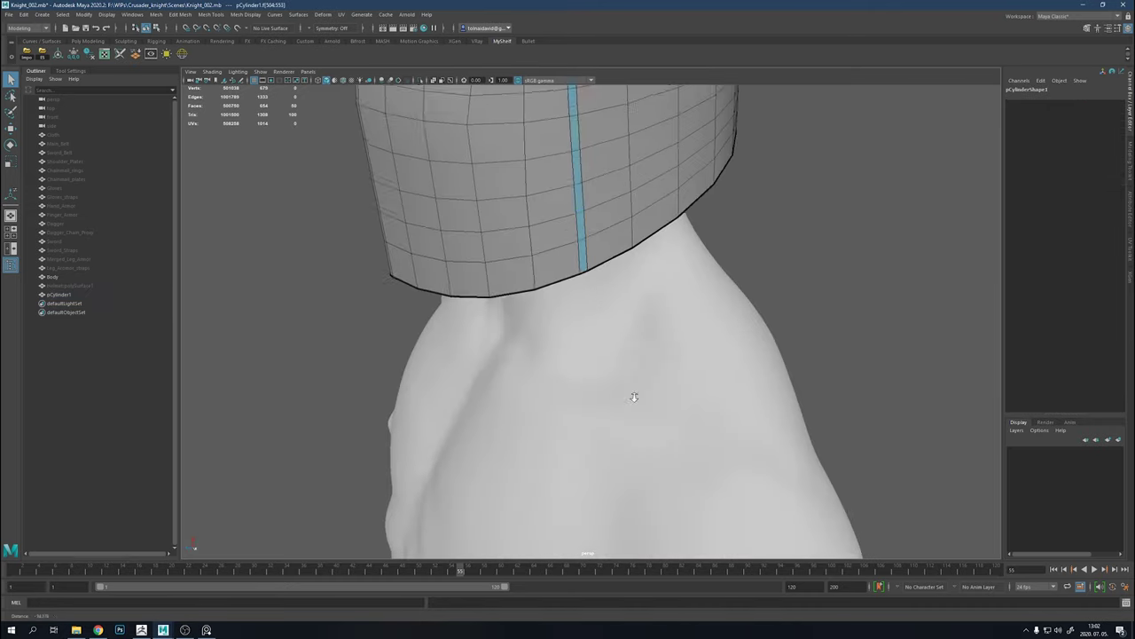
Extrude the back seam strip of faces to a thickness of 0.11
scroll(634, 397, "down", 5)
mouse_move(634, 397)
left_mouse_down("alt")
mouse_move(613, 222)
mouse_move(592, 373)
mouse_move(523, 337)
mouse_move(838, 338)
left_mouse_up("alt")
scroll(613, 191, "up", 5)
scroll(592, 373, "down", 5)
scroll(593, 374, "up", 3)
scroll(523, 328, "up", 3)
left_click(523, 316)
key("ctrl+e")
mouse_move(839, 338)
left_mouse_down("alt")
mouse_move(532, 266)
mouse_move(594, 322)
mouse_move(568, 266)
mouse_move(674, 390)
left_mouse_up("alt")
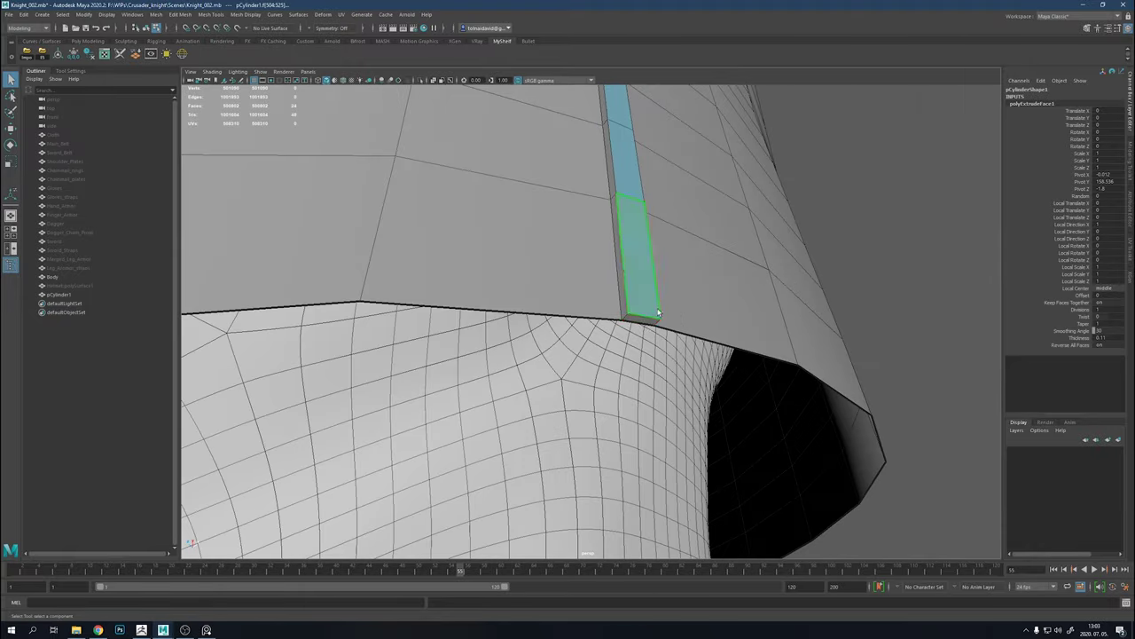
Select faces at the rim corner and beside the back seam strip
scroll(718, 442, "down", 4)
left_click(718, 442)
mouse_move(718, 442)
left_mouse_down("alt")
mouse_move(678, 401)
mouse_move(630, 444)
mouse_move(630, 395)
mouse_move(641, 411)
mouse_move(634, 338)
mouse_move(740, 230)
left_mouse_up("alt")
scroll(740, 231, "up", 2)
left_click_drag(749, 321, 700, 357, "alt")
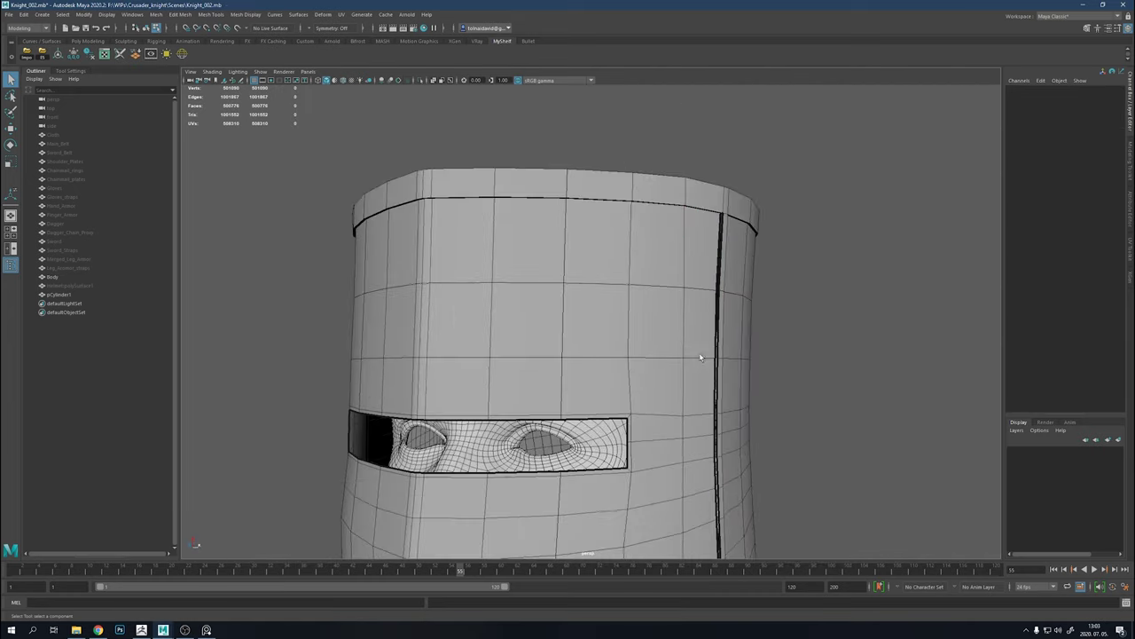
left_click(747, 222)
left_click_drag(747, 222, 629, 373, "alt")
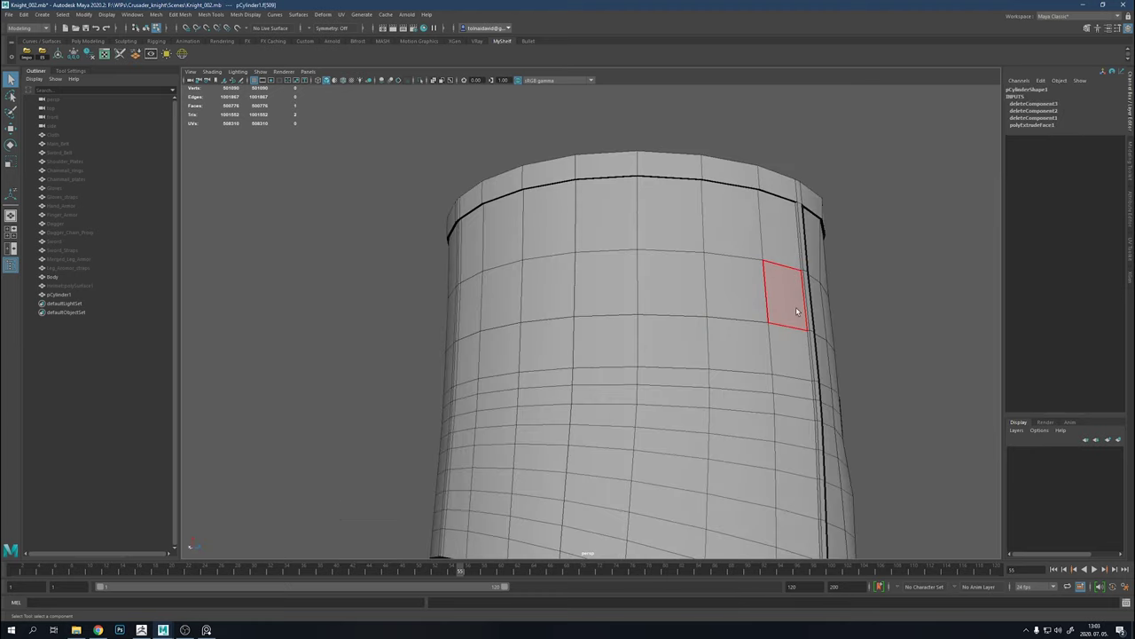
mouse_move(797, 311)
left_mouse_down("alt")
mouse_move(730, 292)
mouse_move(601, 372)
mouse_move(634, 270)
left_mouse_up("alt")
scroll(634, 270, "up", 5)
right_click(634, 271)
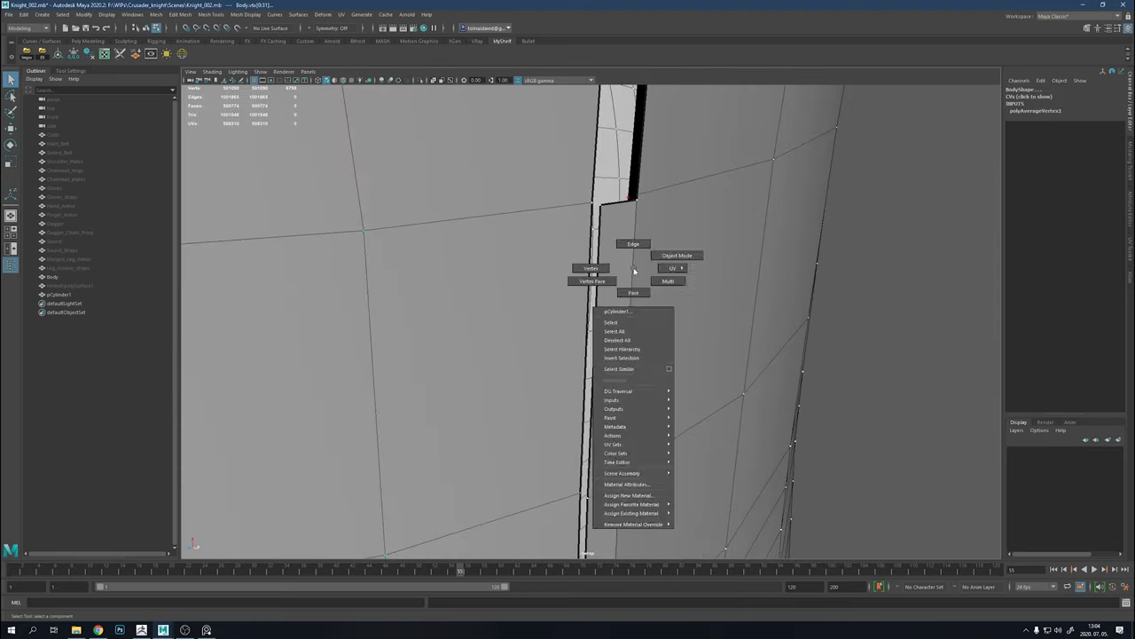
Orbit along the back seam down to its bottom end to inspect the mesh
left_click_drag(599, 205, 660, 139, "alt")
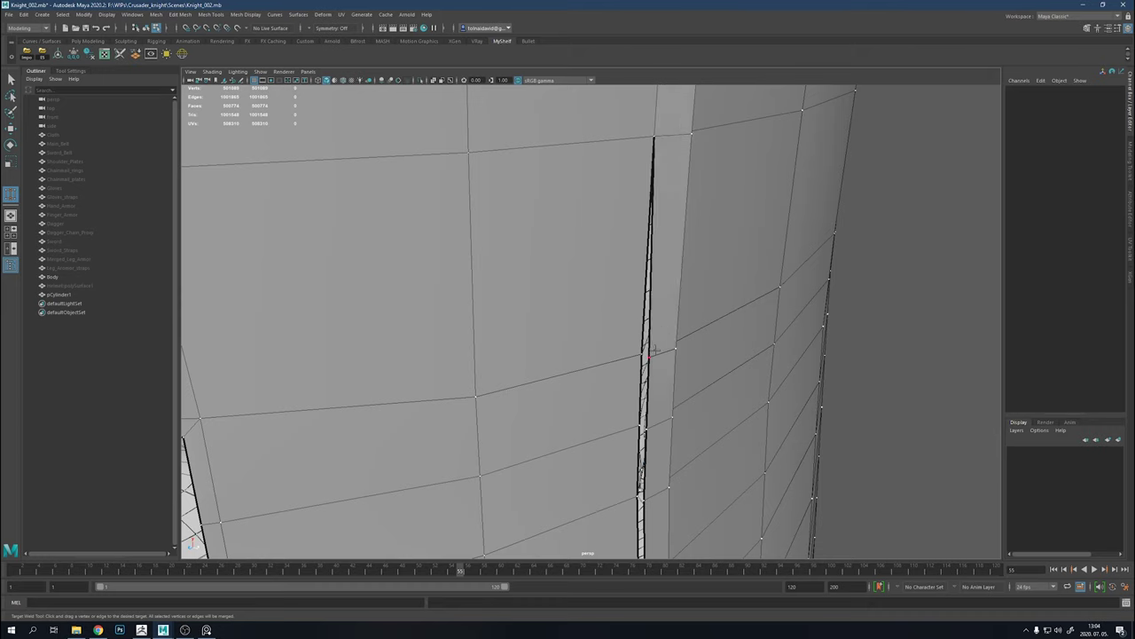
left_click_drag(640, 426, 645, 381, "alt")
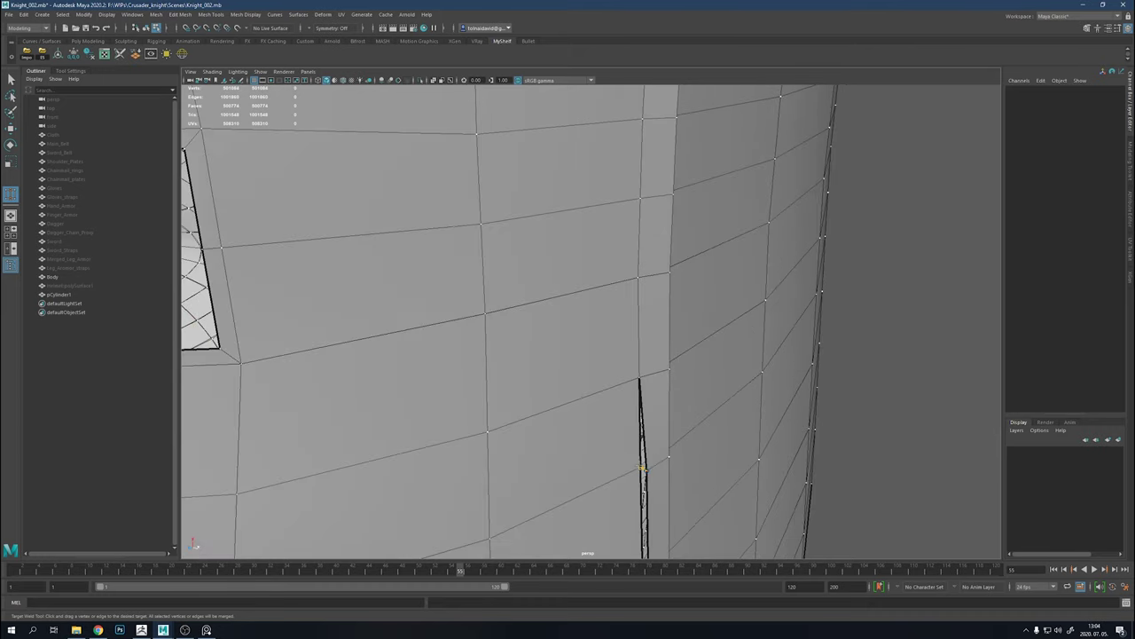
left_click_drag(642, 467, 644, 357, "alt")
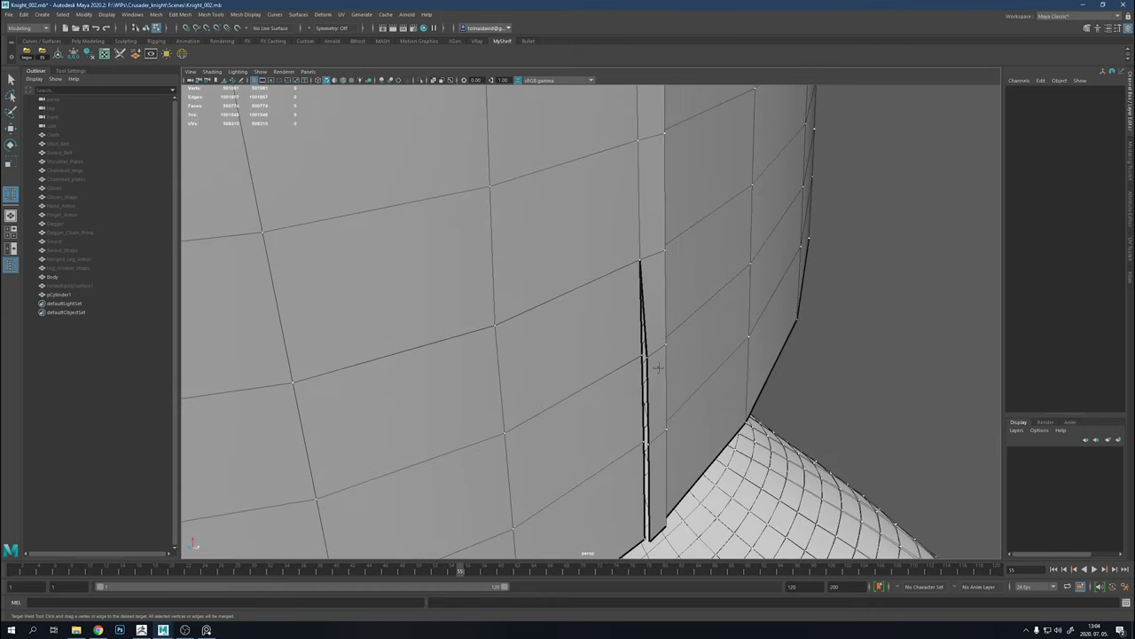
left_click_drag(662, 406, 642, 337, "alt")
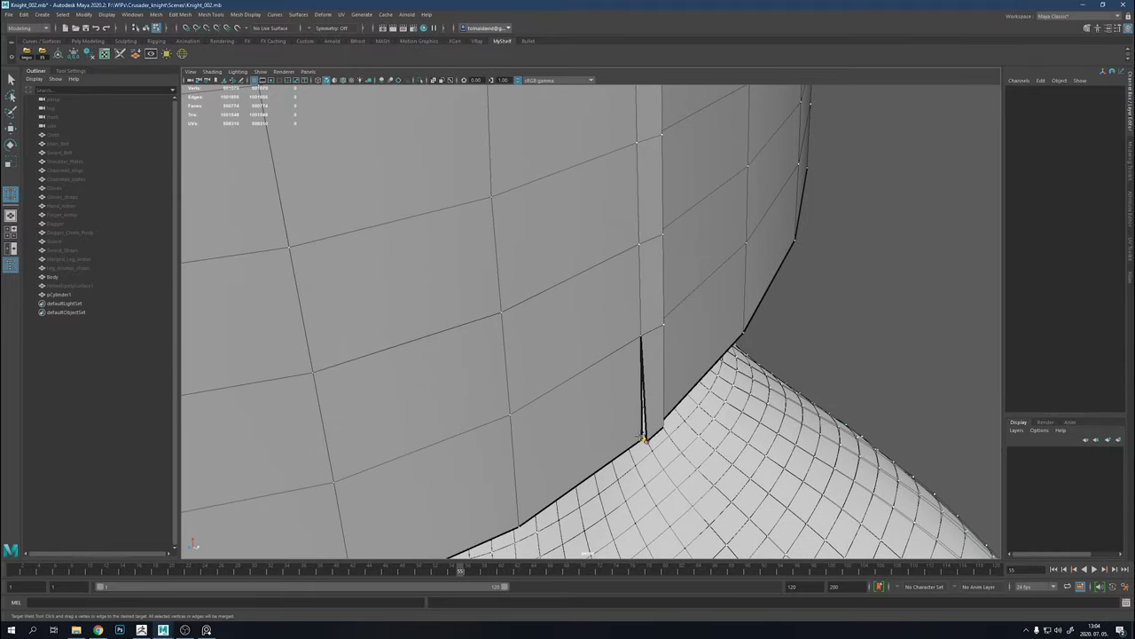
scroll(644, 439, "down", 5)
scroll(580, 337, "up", 5)
scroll(580, 337, "up", 3)
scroll(338, 347, "up", 3)
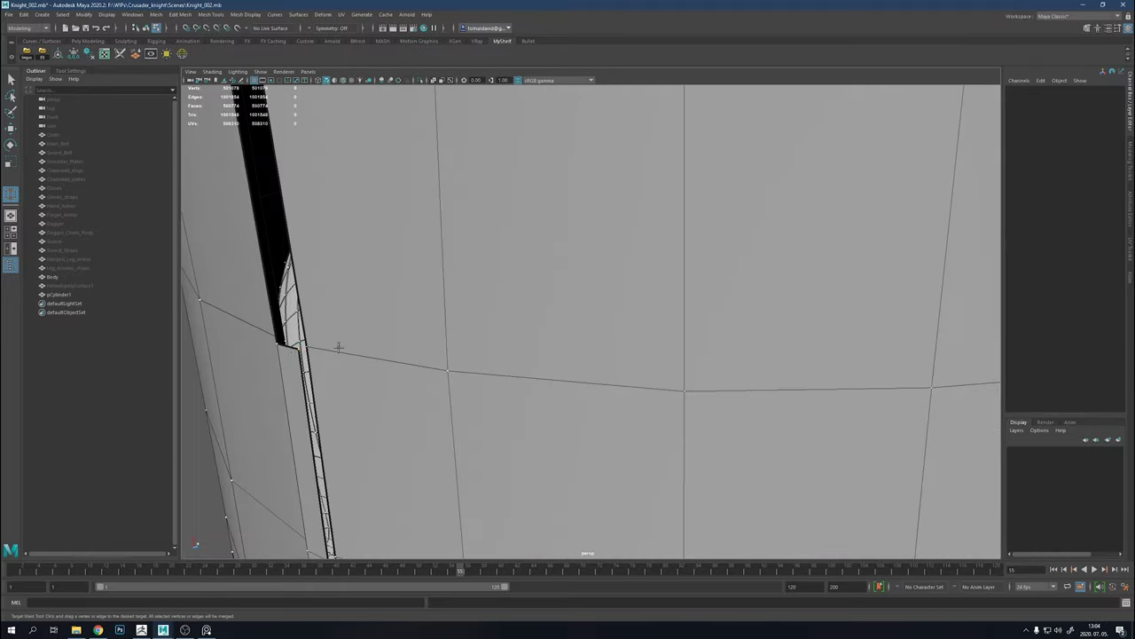
scroll(338, 347, "down", 3)
mouse_move(338, 347)
left_mouse_down("alt")
mouse_move(419, 401)
mouse_move(446, 373)
mouse_move(459, 383)
mouse_move(466, 352)
left_mouse_up("alt")
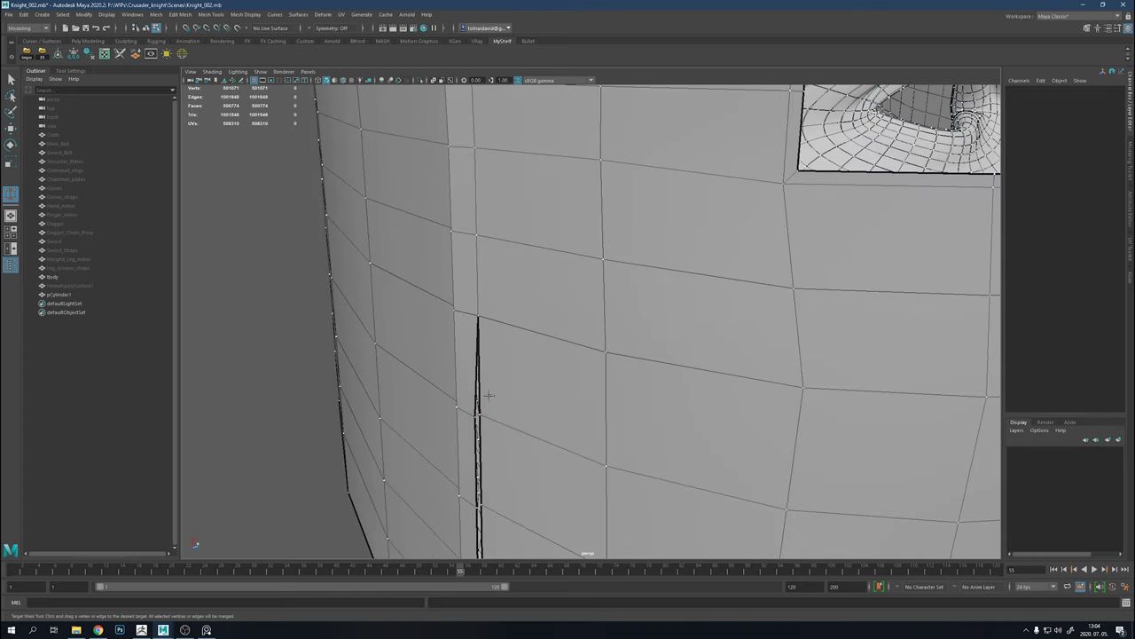
left_click_drag(488, 395, 490, 357, "alt")
scroll(490, 328, "down", 2)
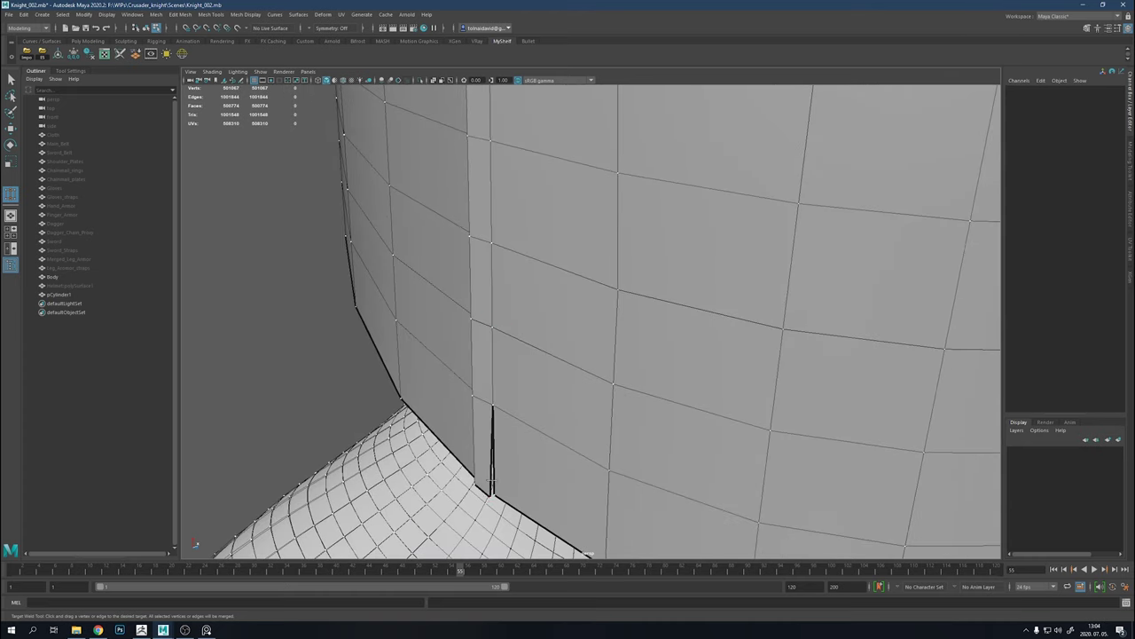
scroll(558, 307, "down", 5)
Show the helmet unsmoothed, select it with the Move tool and switch to edge mode
key("3")
key("F8")
key("w")
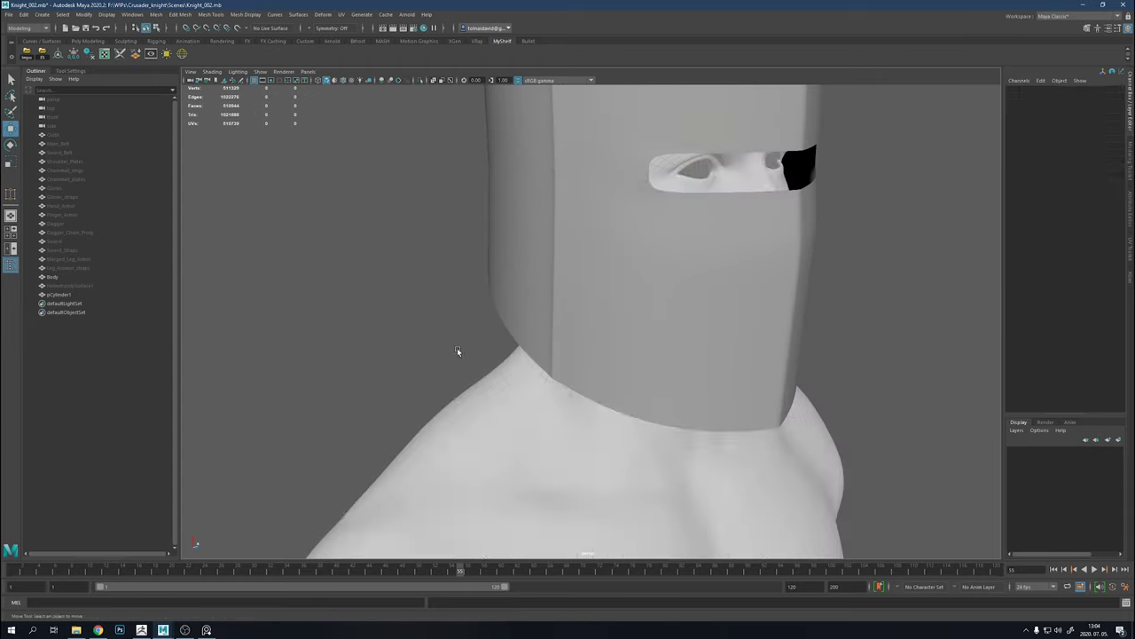
left_click_drag(471, 318, 436, 455, "alt")
left_click(464, 420)
scroll(465, 420, "up", 3)
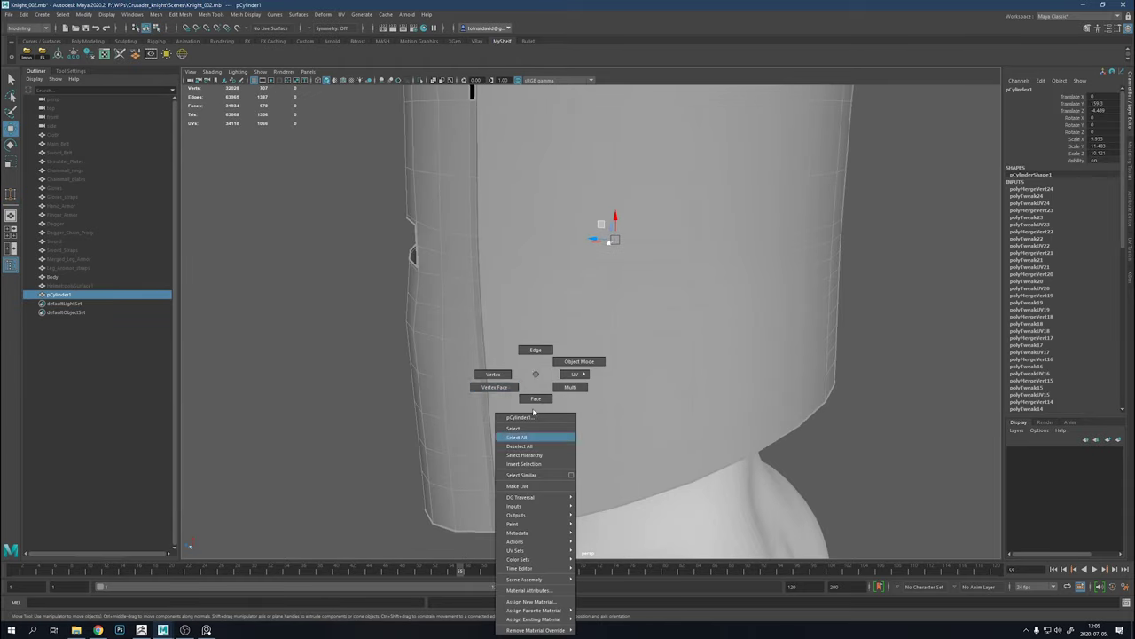
right_click_drag(520, 372, 533, 348)
Select an edge beside the eye slit and turn Symmetry off
mouse_move(496, 467)
left_mouse_down("alt")
mouse_move(588, 414)
mouse_move(547, 238)
left_mouse_up("alt")
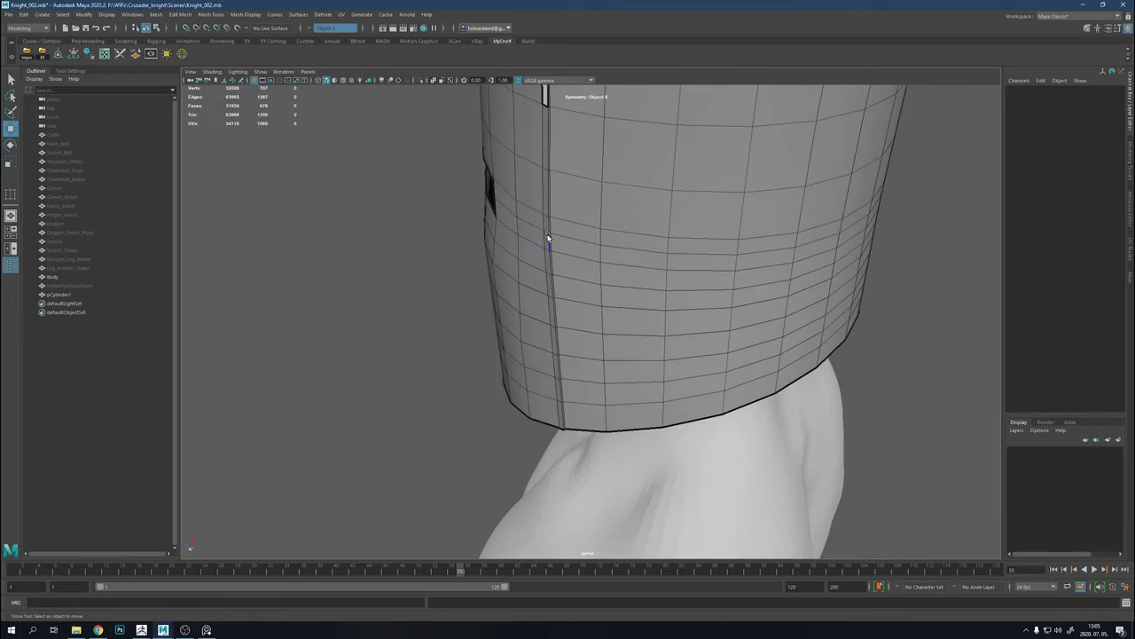
left_click(547, 238)
scroll(540, 223, "down", 3)
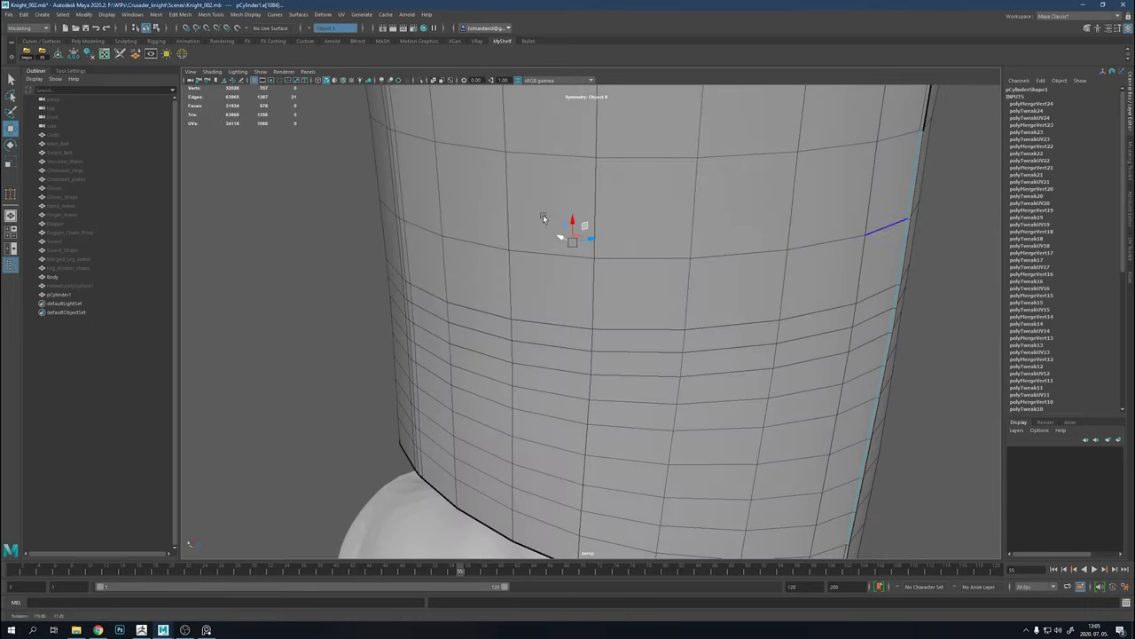
left_click_drag(541, 223, 379, 49, "alt")
left_click(307, 31)
scroll(567, 292, "up", 5)
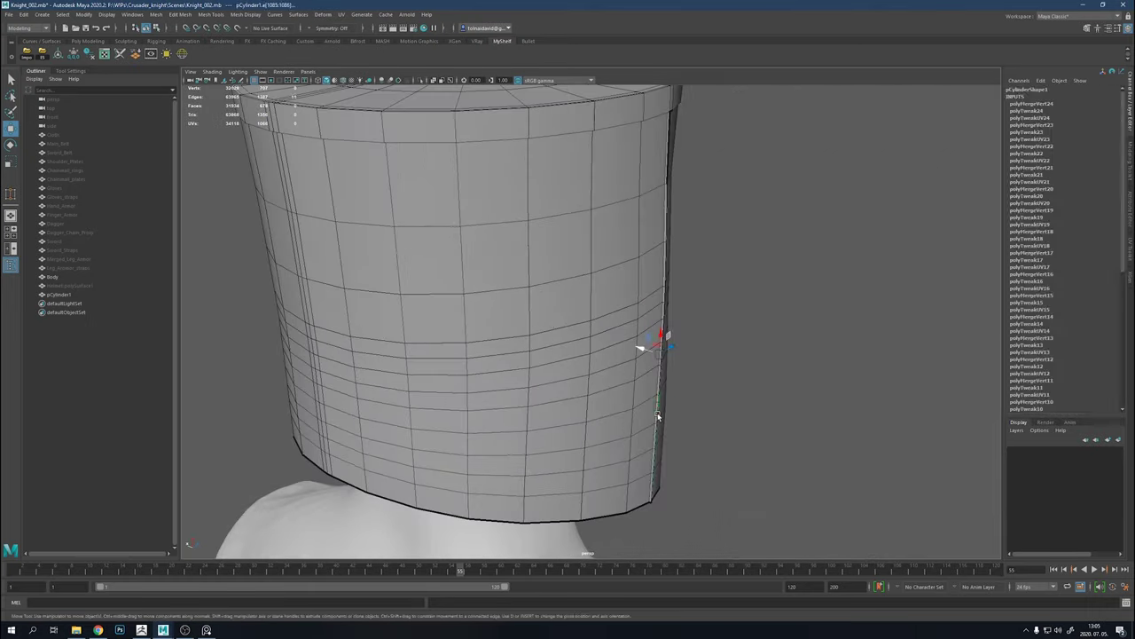
left_click_drag(642, 346, 489, 322, "alt")
Scale the top rim edge and the edge above the eye slit
key("r")
mouse_move(502, 364)
left_mouse_down("alt")
mouse_move(654, 411)
mouse_move(553, 435)
mouse_move(431, 344)
left_mouse_up("alt")
left_click(432, 344)
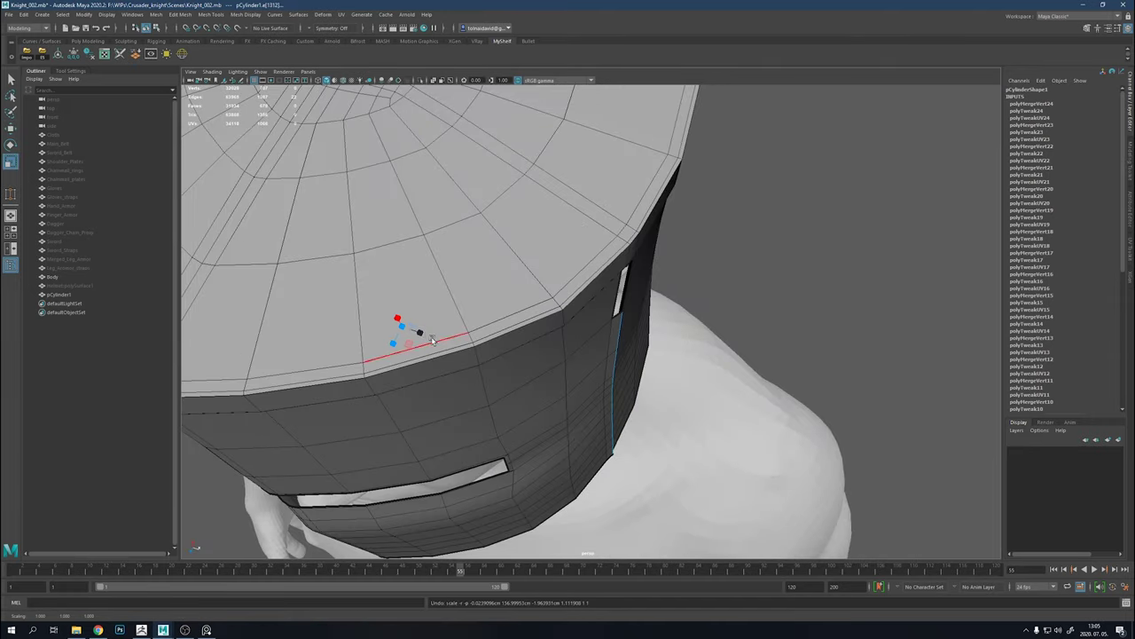
key("w")
mouse_move(557, 378)
left_mouse_down("alt")
mouse_move(508, 383)
mouse_move(600, 443)
mouse_move(582, 223)
mouse_move(639, 261)
mouse_move(453, 350)
left_mouse_up("alt")
key("r")
left_click(583, 223)
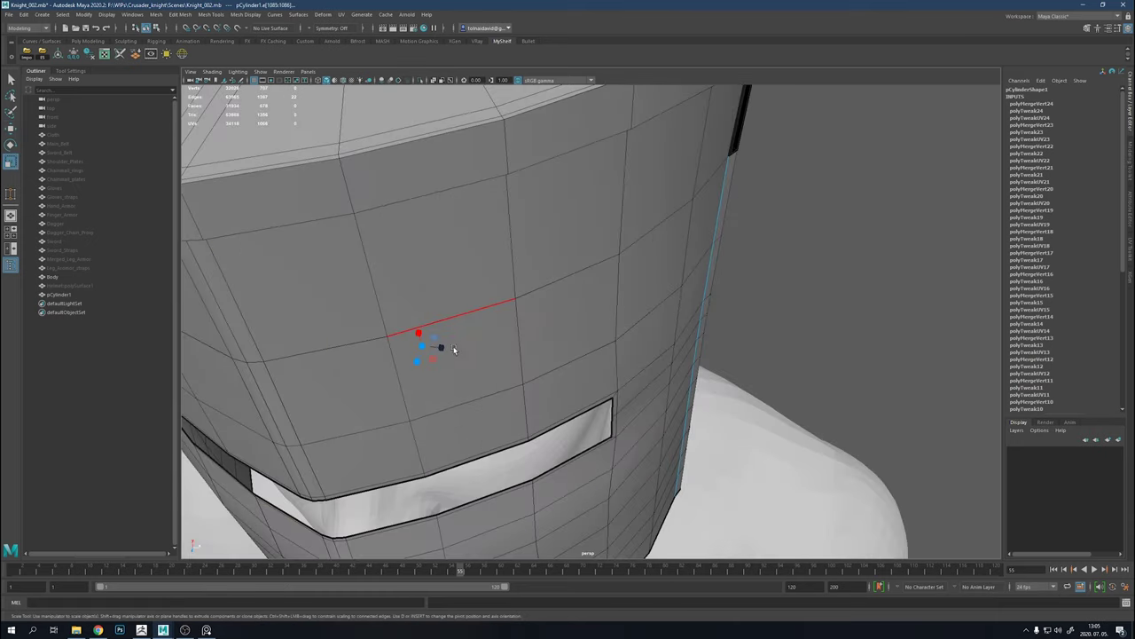
Begin a Multi-Cut by placing a cut point on the side edge
scroll(441, 348, "down", 3)
scroll(578, 322, "down", 5)
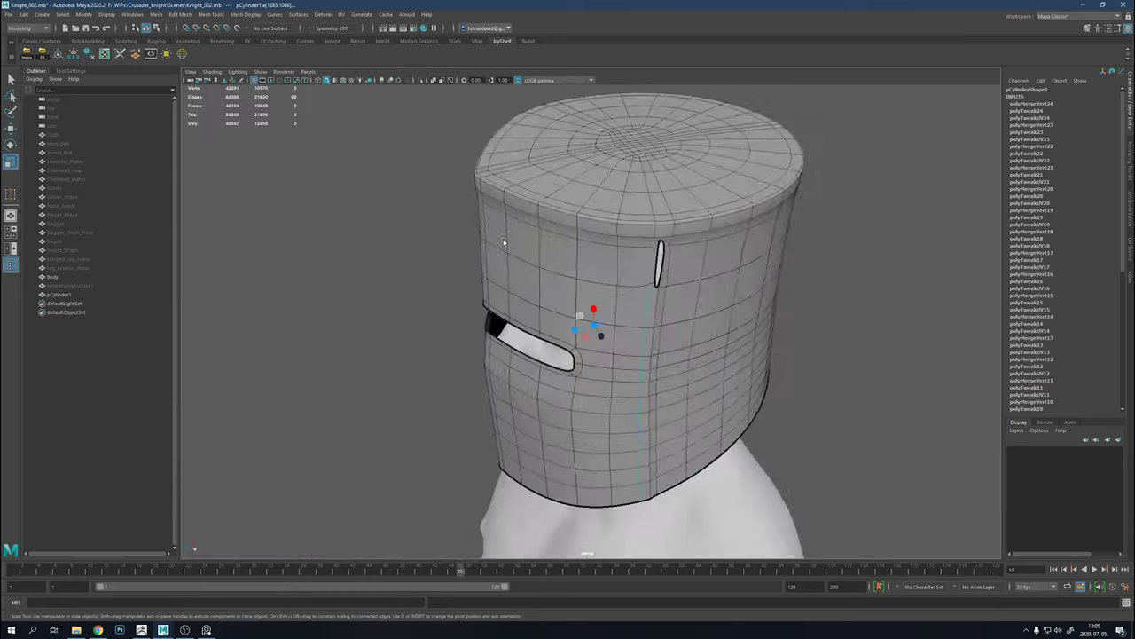
mouse_move(583, 314)
left_mouse_down("alt")
mouse_move(759, 356)
mouse_move(636, 360)
left_mouse_up("alt")
left_click(759, 356)
scroll(636, 360, "up", 5)
Cut a new edge beside the side seam, then switch to face editing
key("y")
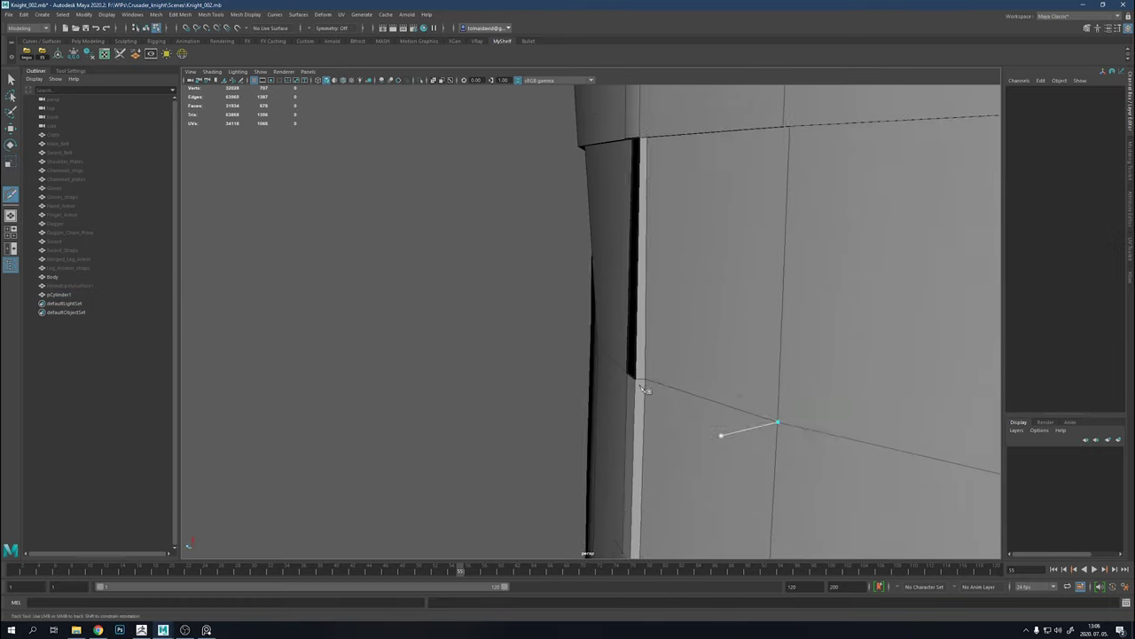
left_click_drag(722, 431, 633, 444, "alt")
mouse_move(621, 264)
left_mouse_down("alt")
mouse_move(542, 368)
mouse_move(656, 339)
mouse_move(585, 266)
left_mouse_up("alt")
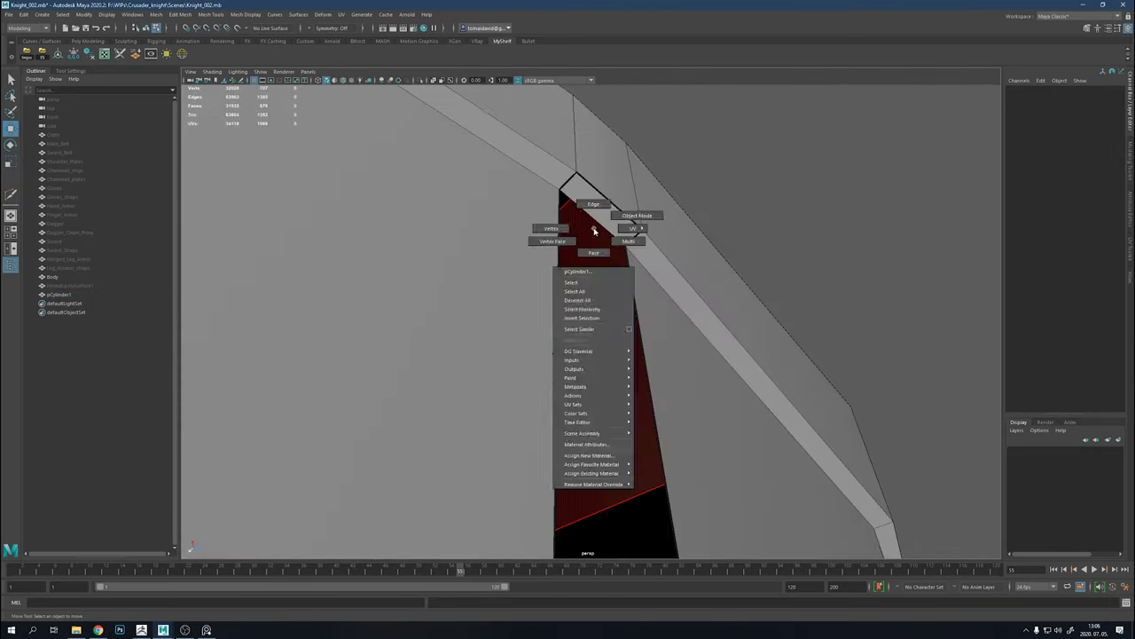
right_click_drag(588, 228, 596, 213)
mouse_move(596, 213)
left_mouse_down("alt")
mouse_move(633, 292)
mouse_move(599, 175)
left_mouse_up("alt")
key("w")
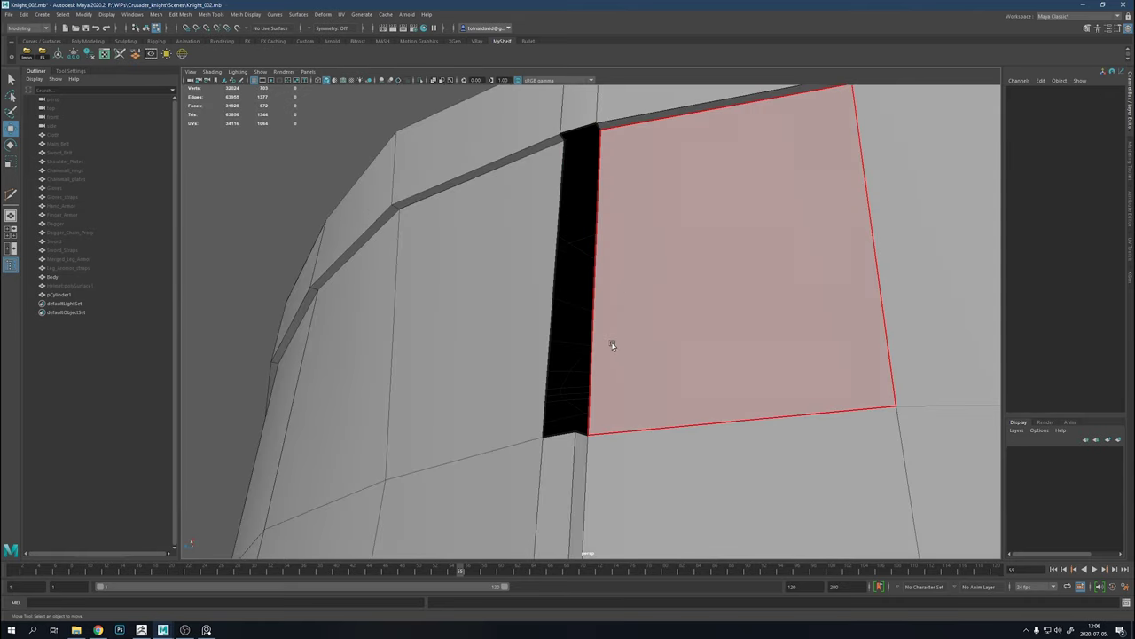
Extrude the open seam edge with Ctrl+E and bridge it into a face
double_click(484, 167)
mouse_move(831, 137)
left_mouse_down("alt")
mouse_move(755, 180)
mouse_move(753, 208)
mouse_move(816, 402)
mouse_move(565, 352)
left_mouse_up("alt")
left_click(755, 180)
left_click(816, 402)
right_click_drag(543, 356, 543, 331)
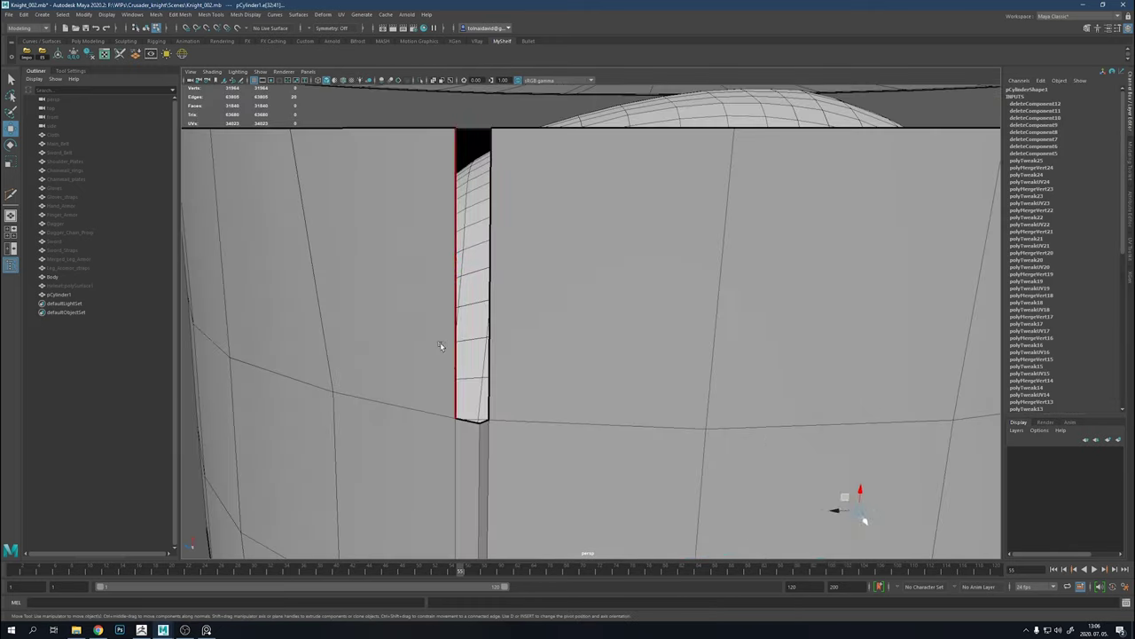
left_click(454, 346)
mouse_move(454, 347)
left_mouse_down("alt")
mouse_move(534, 428)
mouse_move(509, 401)
left_mouse_up("alt")
key("ctrl+e")
right_click(509, 401, "shift")
left_click(513, 505)
left_click_drag(513, 504, 574, 234, "alt")
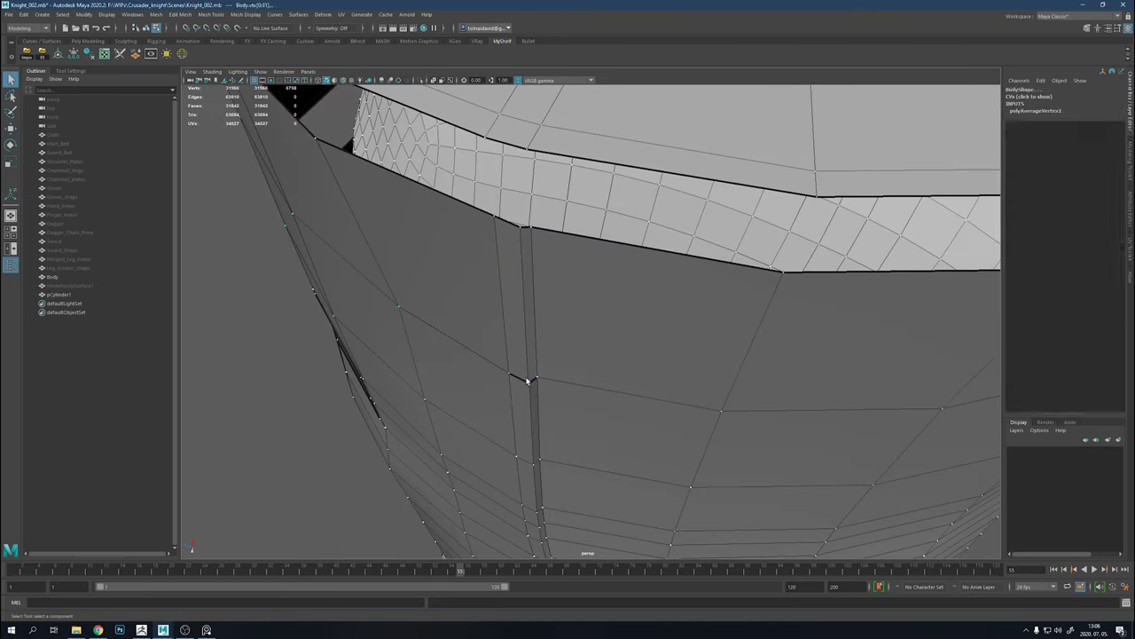
Target Weld a seam vertex onto its neighbour and extrude another seam edge
left_click_drag(826, 169, 705, 213, "alt")
right_click_drag(633, 349, 532, 385, "shift")
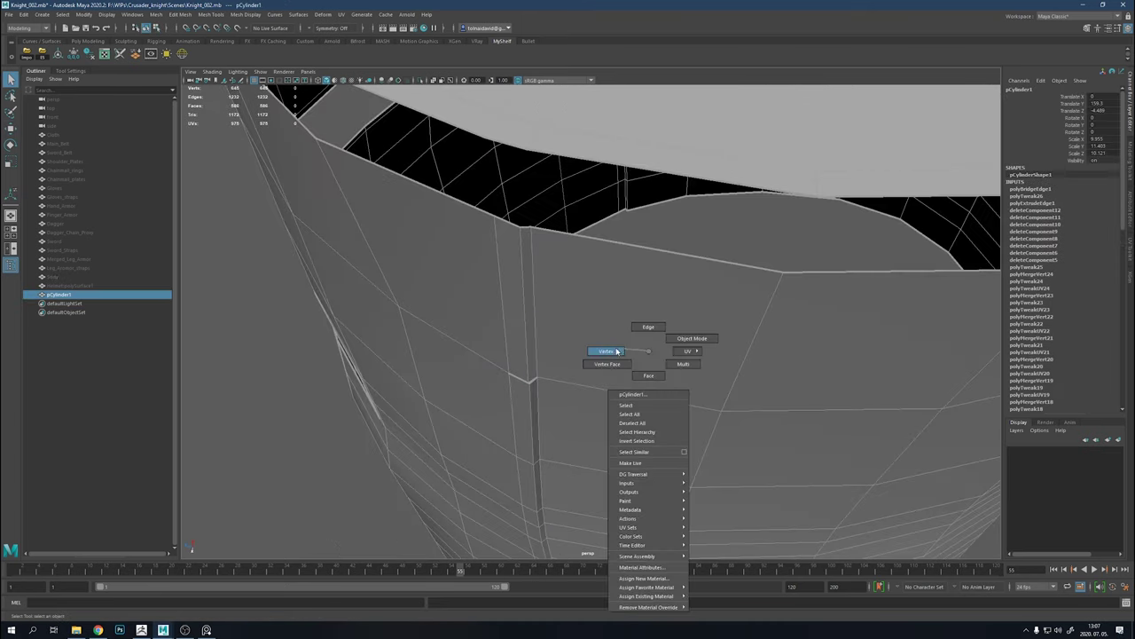
mouse_move(532, 385)
left_mouse_down("alt")
mouse_move(790, 283)
mouse_move(641, 324)
mouse_move(653, 342)
left_mouse_up("alt")
scroll(701, 373, "up", 5)
right_click(701, 374)
left_click(701, 349)
left_click(672, 337)
key("ctrl+e")
left_click(653, 476)
left_click_drag(653, 476, 660, 497, "alt")
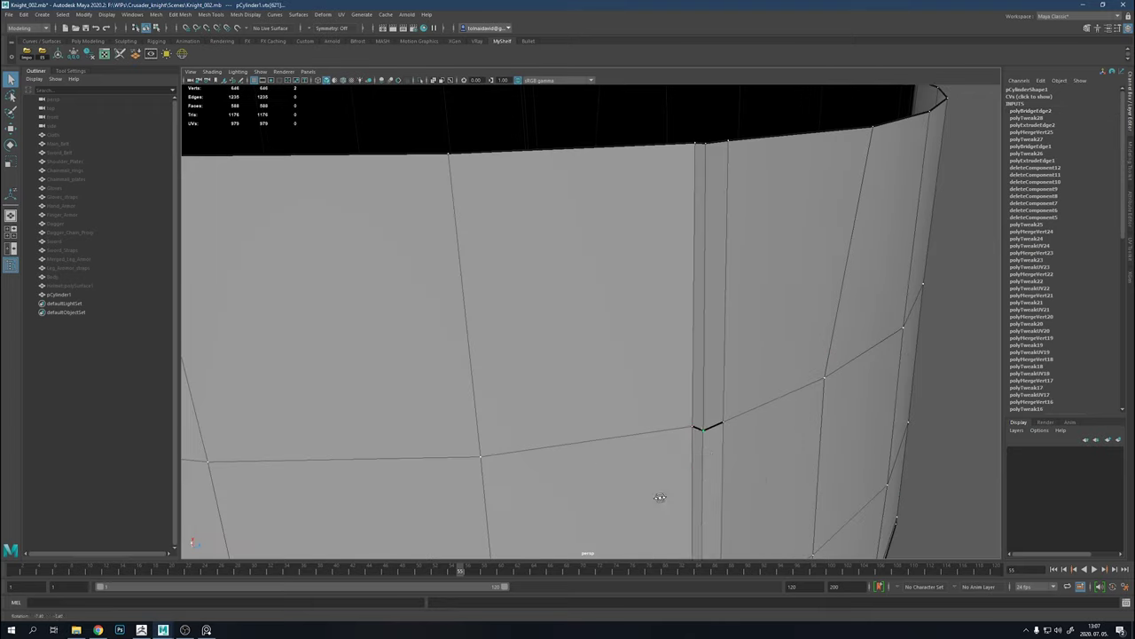
Select the open border edge loop under the top rim
scroll(736, 246, "down", 5)
left_click_drag(621, 284, 561, 300, "alt")
key("F10")
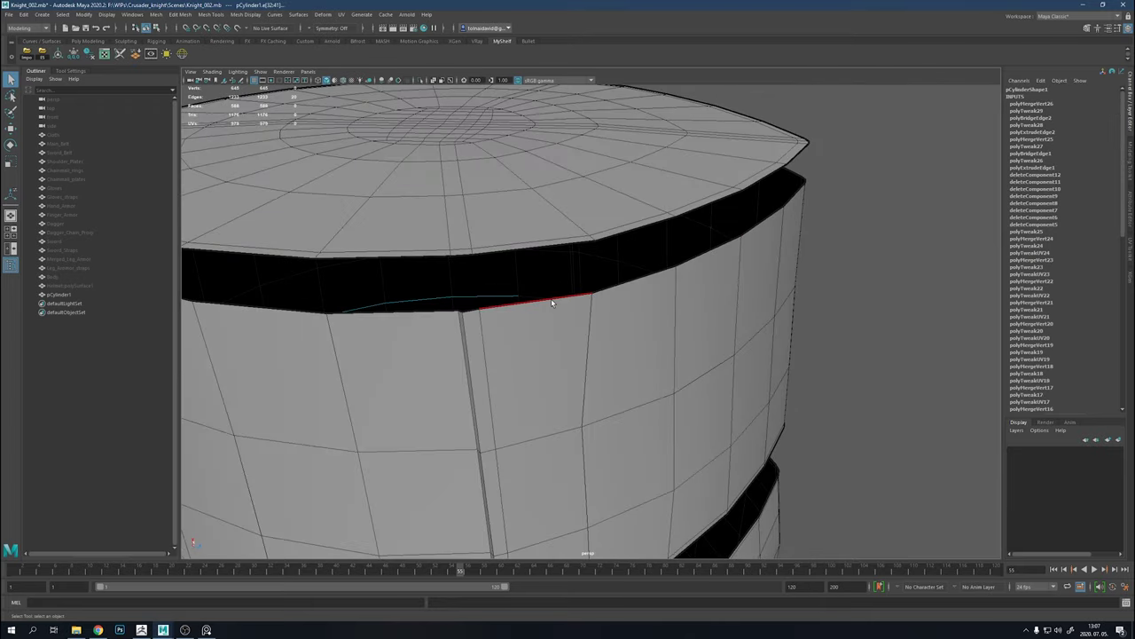
left_click(551, 302)
double_click(551, 303)
left_click_drag(707, 296, 669, 312, "alt")
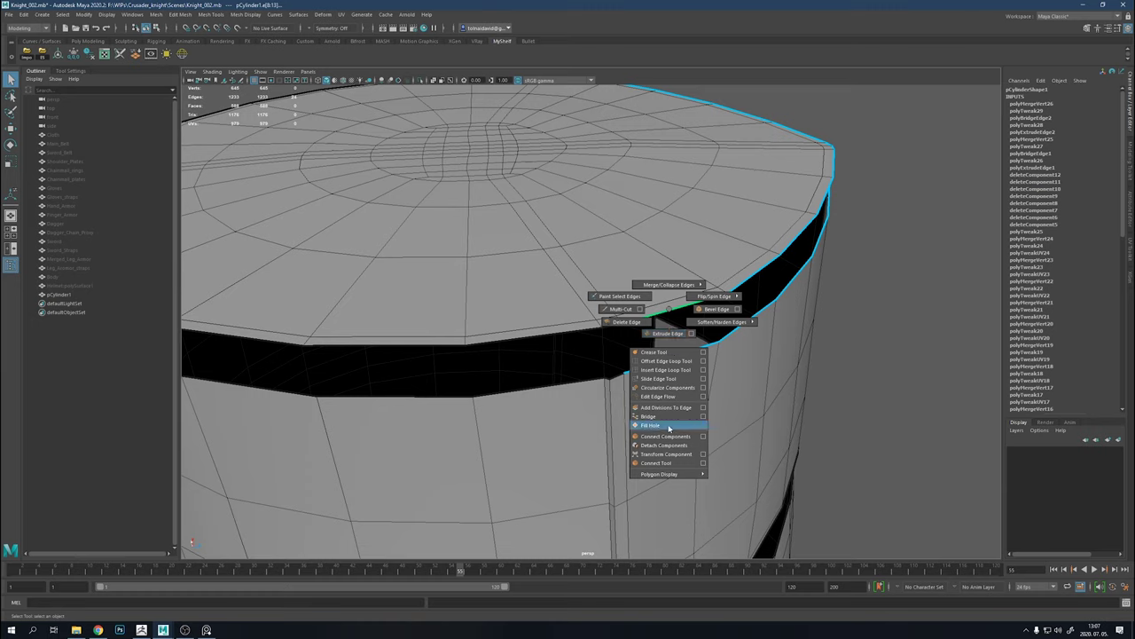
Fill the border hole and bridge the rim band edges beside the back seam strip
left_click(669, 429)
scroll(563, 355, "down", 5)
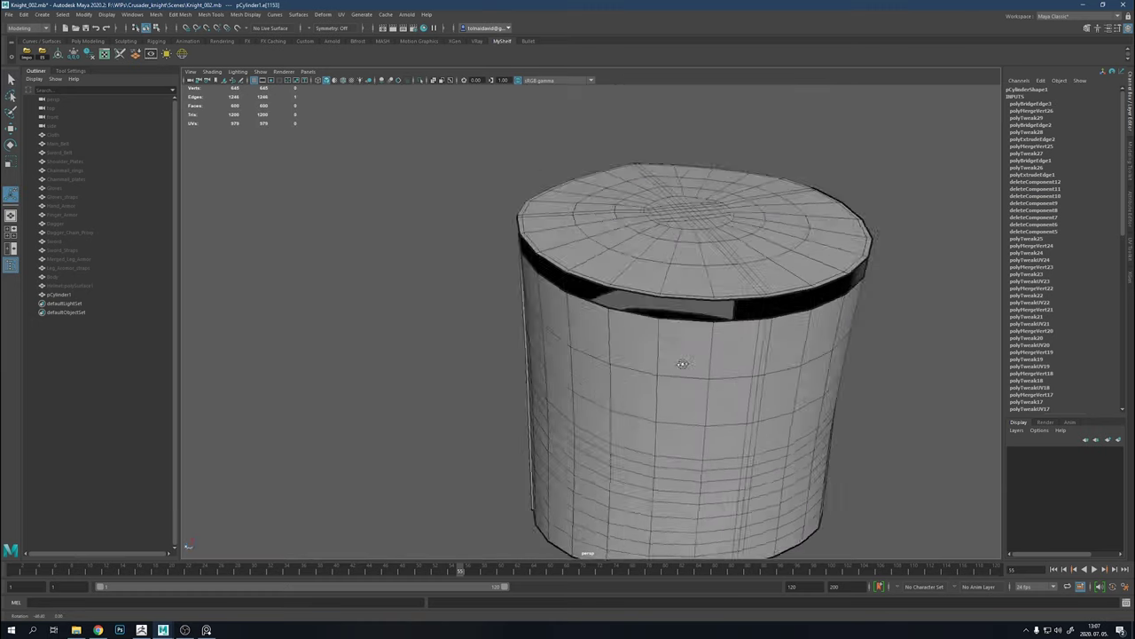
left_click_drag(684, 362, 598, 233, "alt")
scroll(594, 272, "up", 2)
right_click_drag(593, 398, 574, 377, "shift")
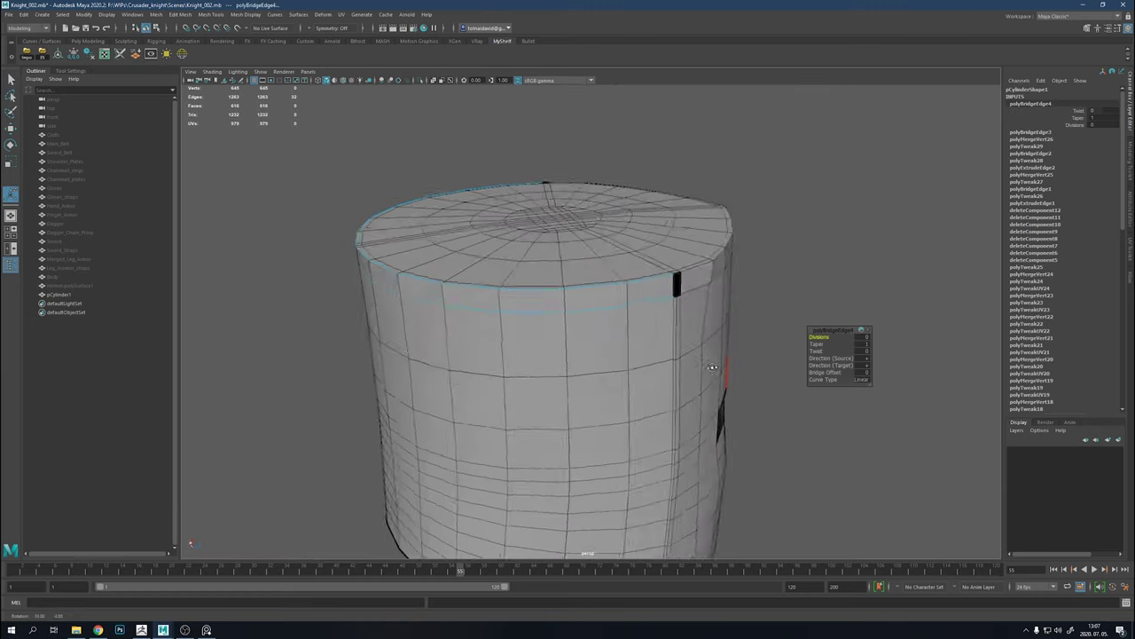
left_click_drag(574, 376, 591, 367, "alt")
scroll(591, 368, "up", 5)
left_click_drag(654, 345, 692, 368, "alt")
scroll(656, 320, "up", 5)
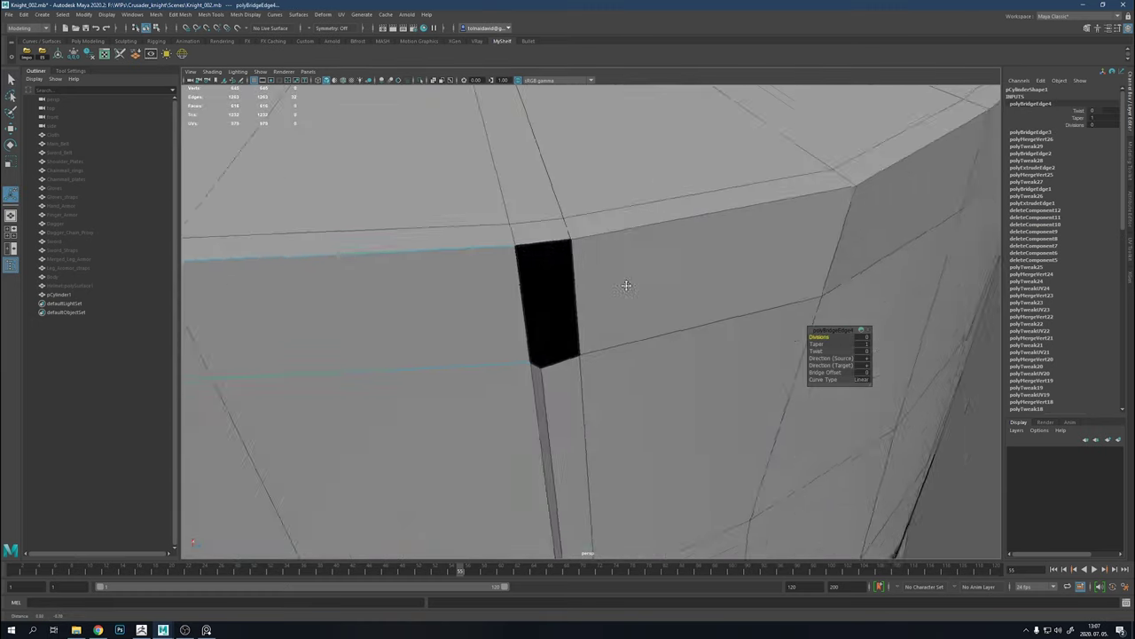
left_click_drag(624, 281, 640, 302, "alt")
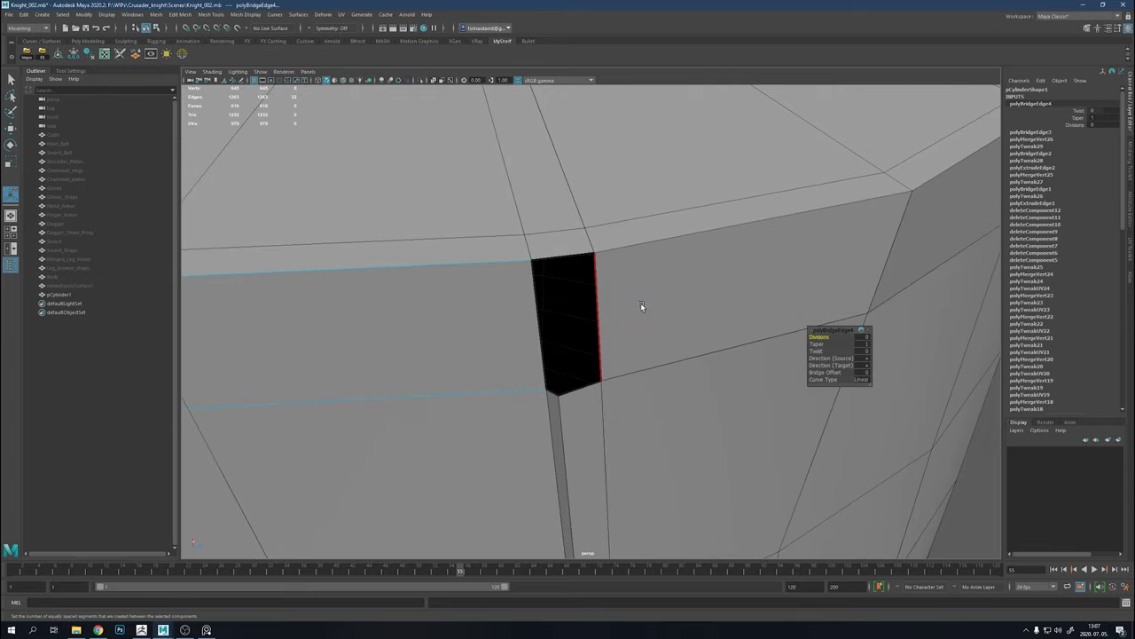
Multi-Cut a new edge across the seam strip near the top
right_click_drag(621, 292, 557, 254, "shift")
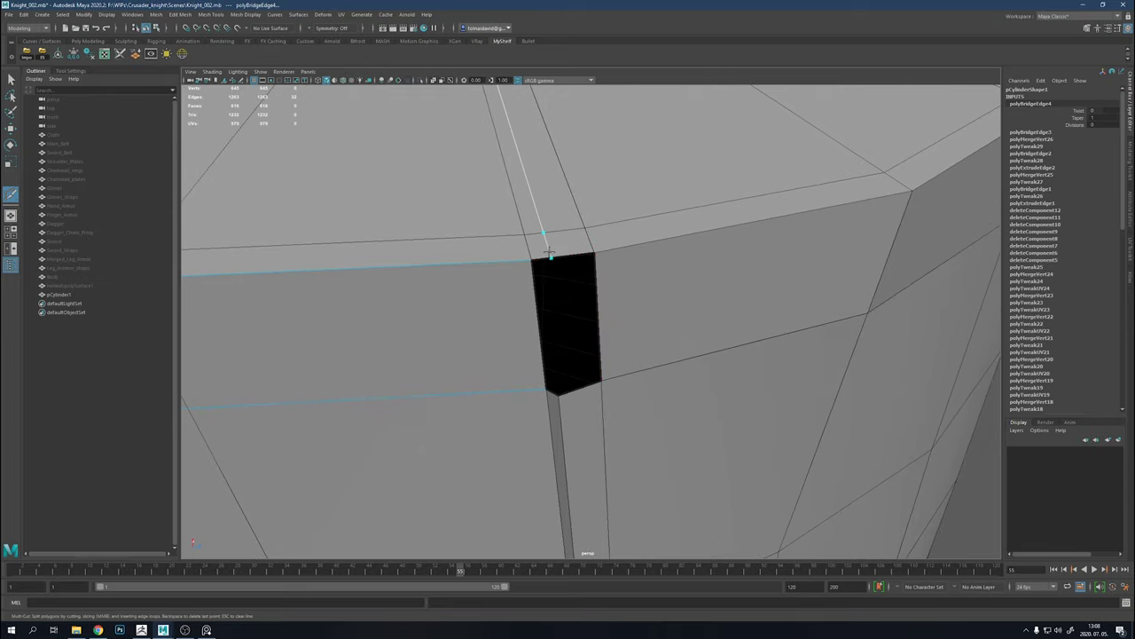
left_click(548, 253)
key("w")
left_click(581, 380)
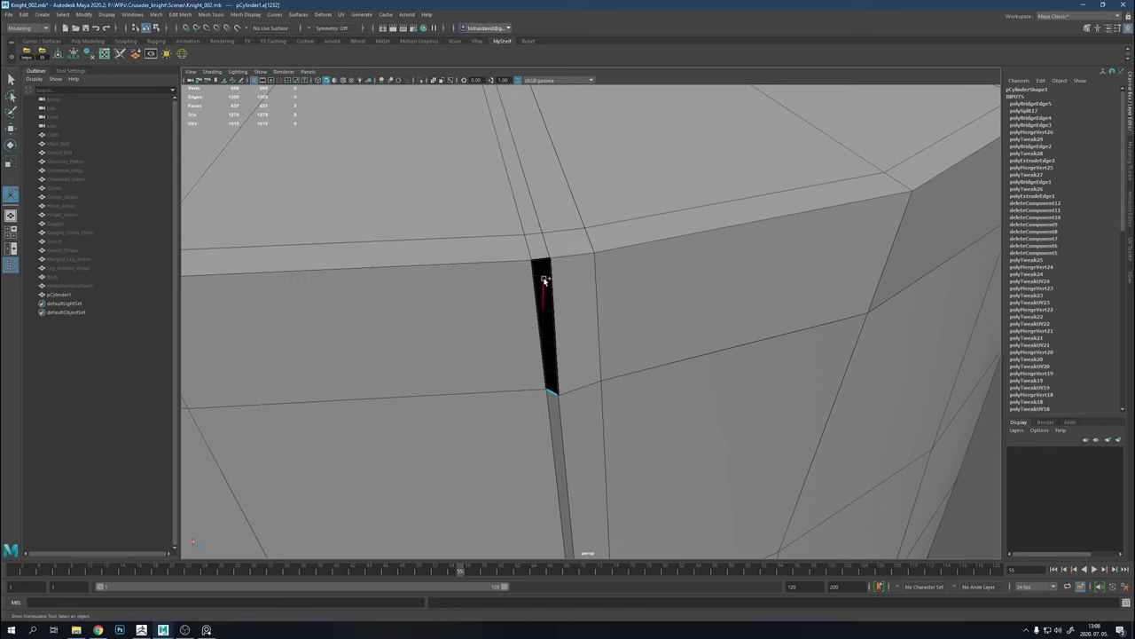
left_click(619, 361)
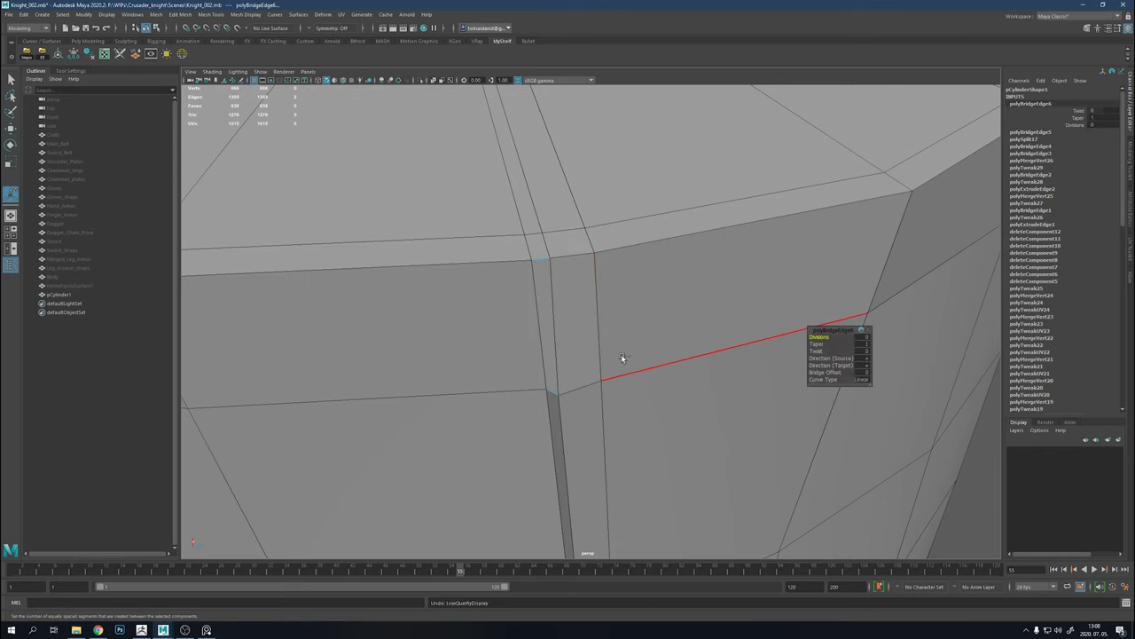
key("ctrl+z")
key("ctrl+z")
key("ctrl+z")
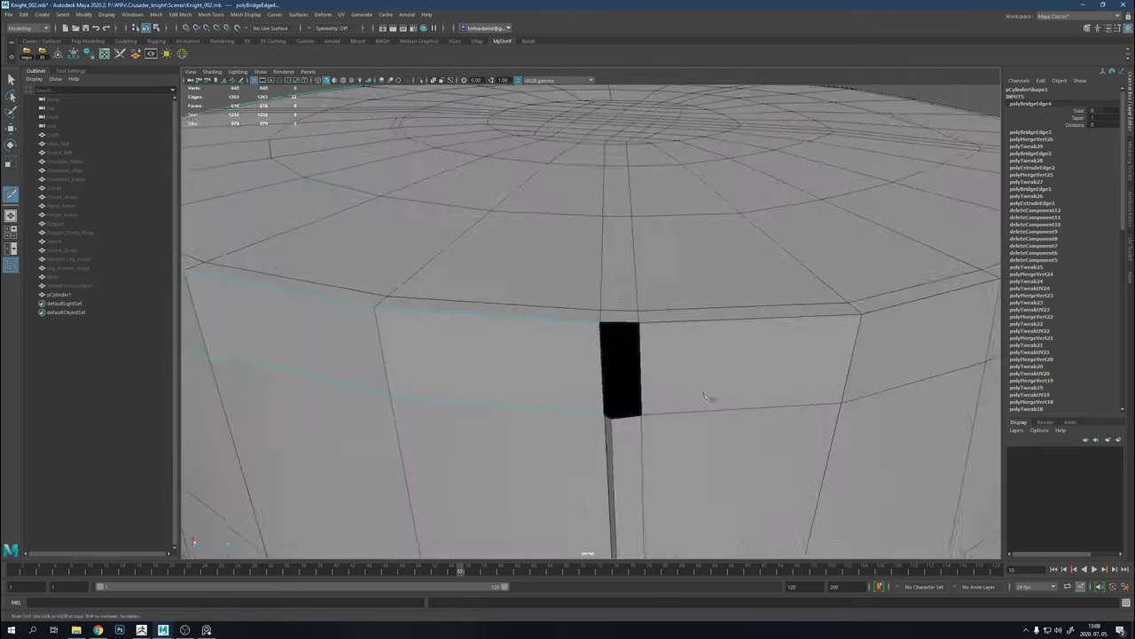
key("t")
scroll(626, 405, "down", 5)
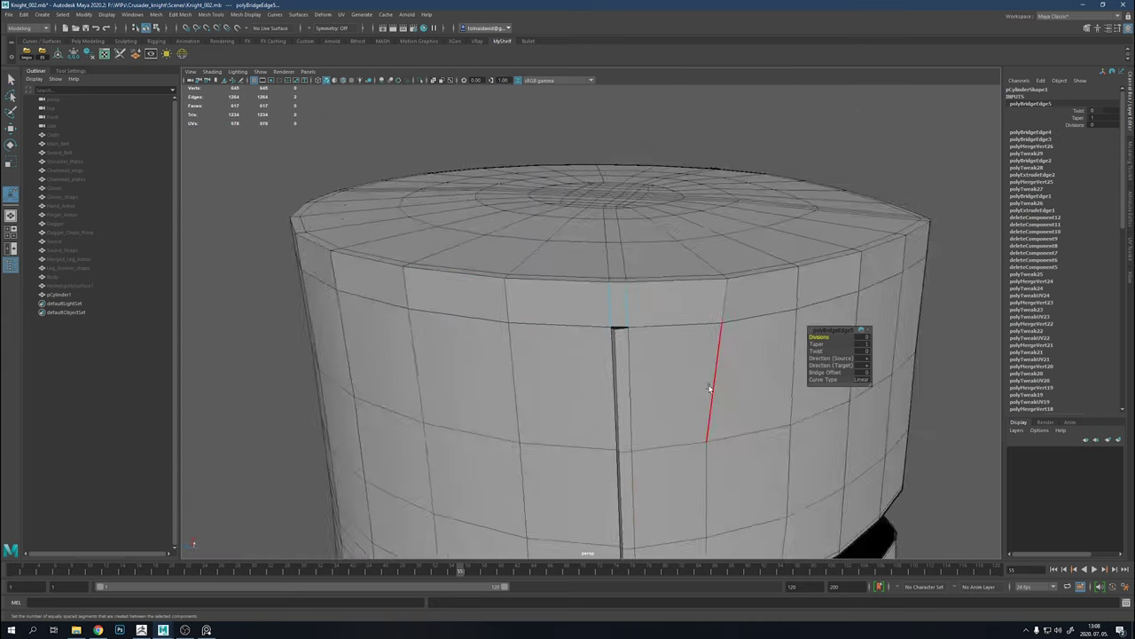
left_click_drag(619, 380, 643, 286, "alt")
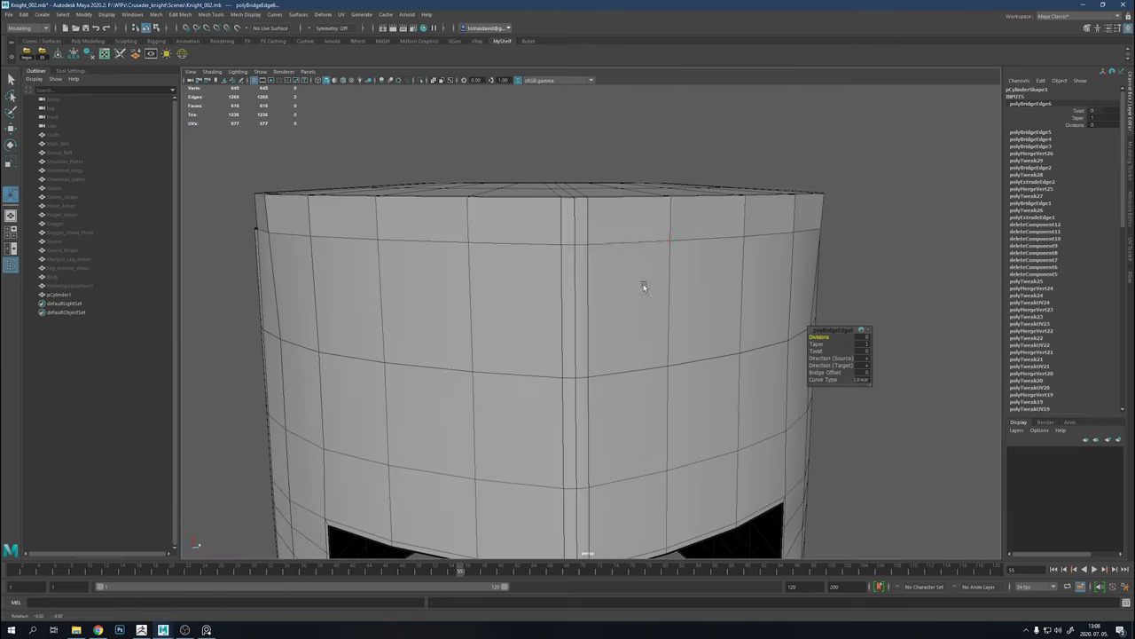
key("Return")
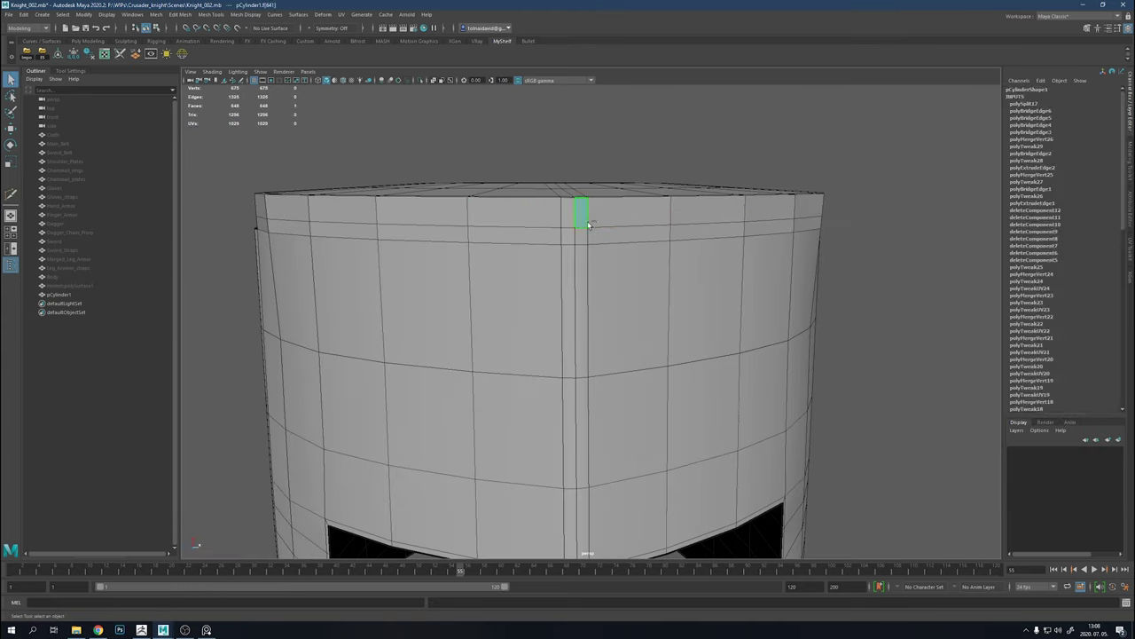
Extrude the top ring of side faces outward with a thickness of about 0.2
left_click_drag(583, 215, 621, 354, "alt")
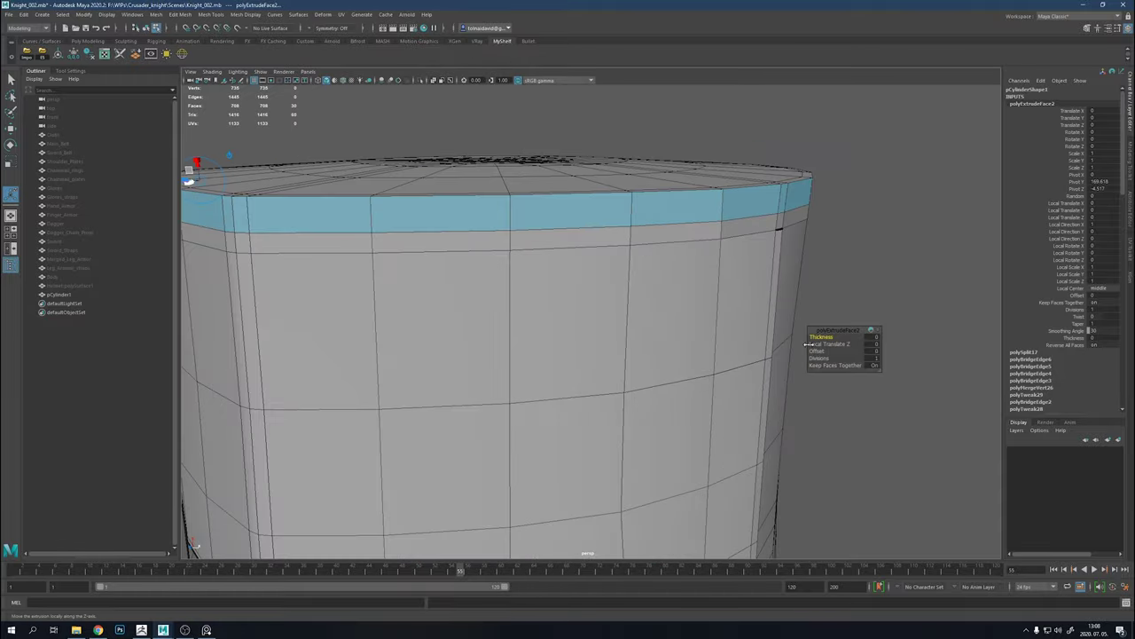
left_click(823, 338)
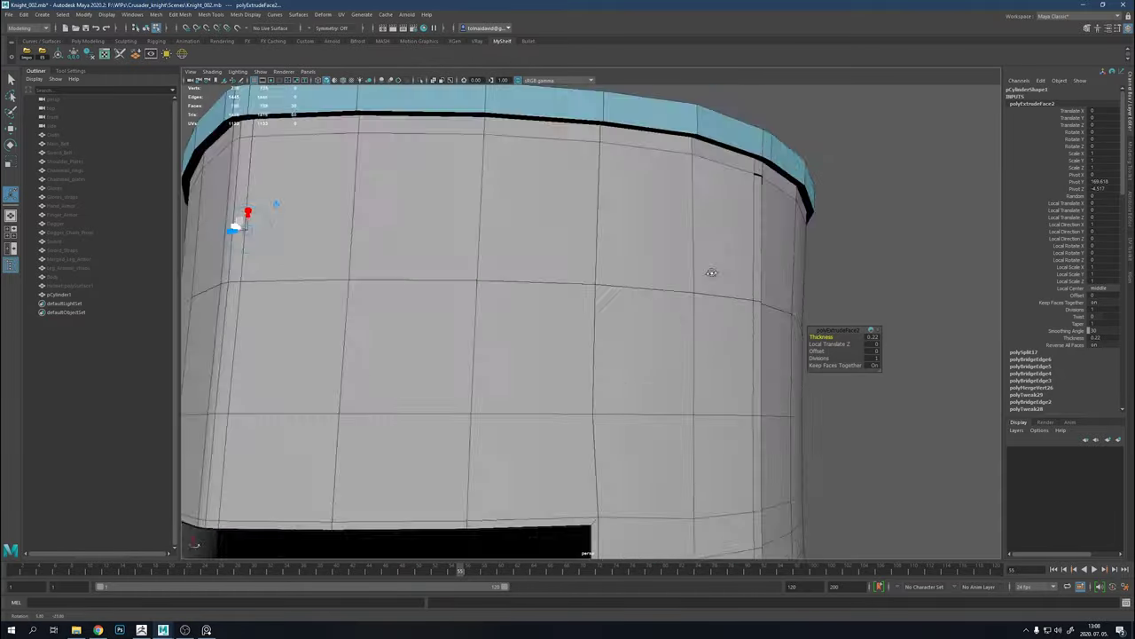
left_click_drag(710, 272, 690, 284, "alt")
scroll(524, 261, "down", 5)
scroll(524, 261, "up", 5)
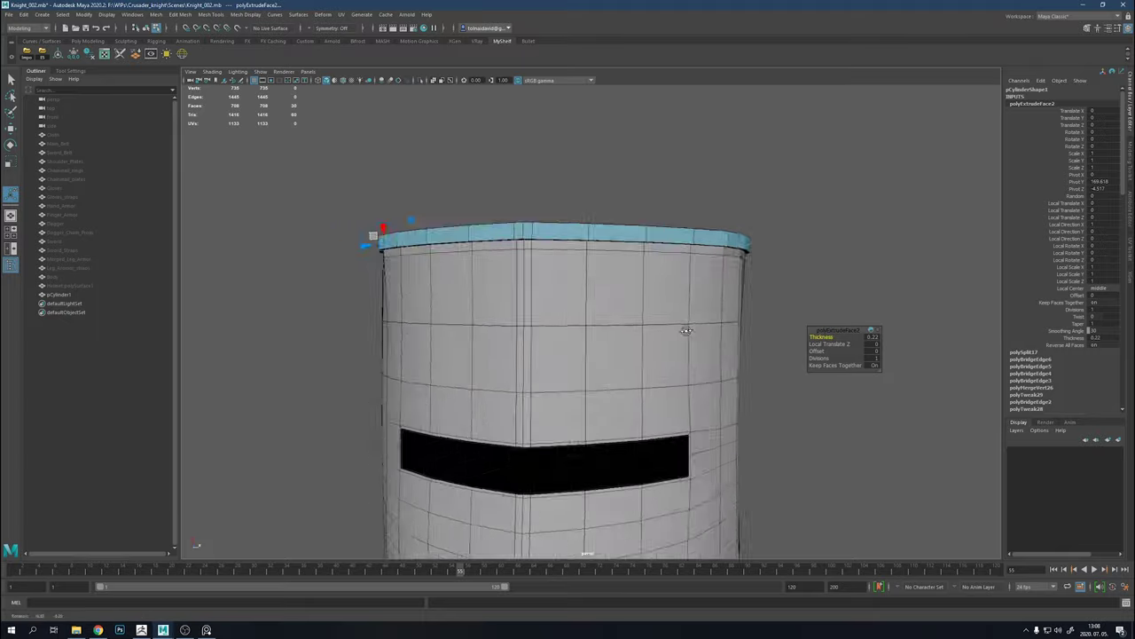
left_click_drag(641, 329, 641, 345, "alt")
left_click_drag(834, 337, 595, 355, "alt")
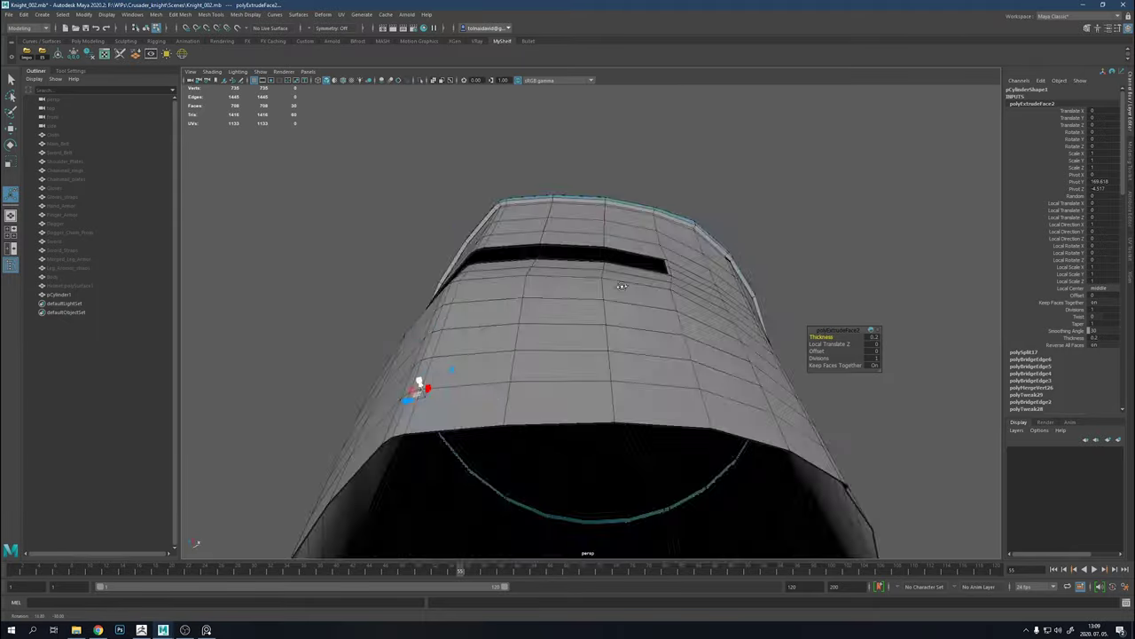
scroll(595, 355, "up", 5)
scroll(608, 260, "up", 3)
left_click_drag(608, 261, 543, 301, "alt")
Hide the wireframe and inspect the smoothed helmet up close with the whole object selected
scroll(543, 302, "down", 3)
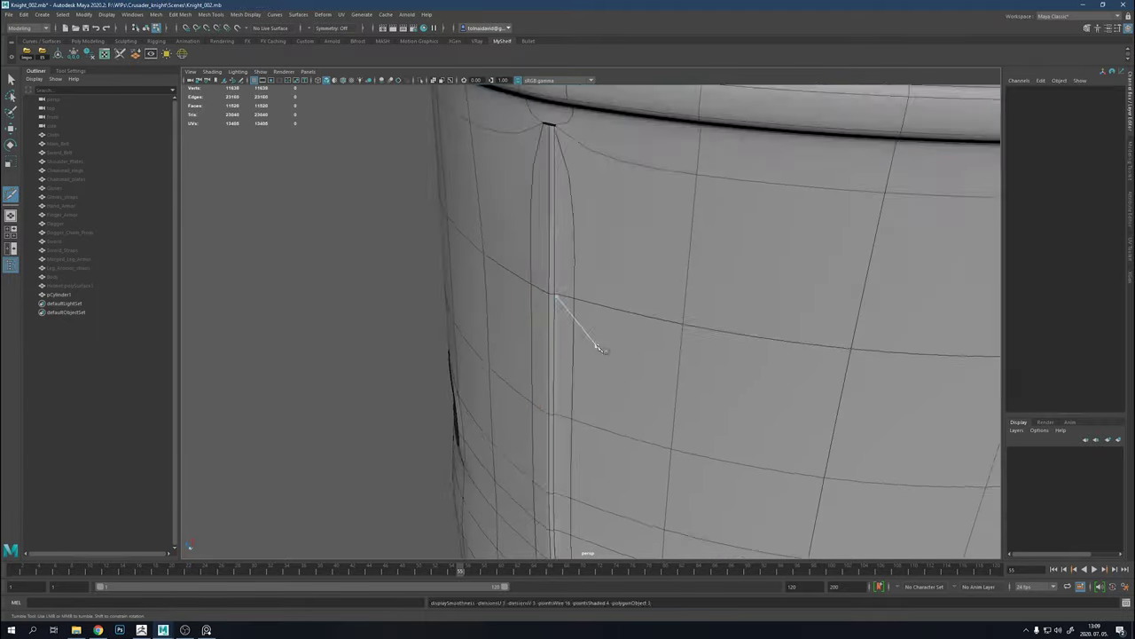
scroll(578, 329, "down", 5)
key("F8")
left_click(854, 296)
mouse_move(854, 297)
left_mouse_down("alt")
mouse_move(667, 270)
mouse_move(714, 269)
left_mouse_up("alt")
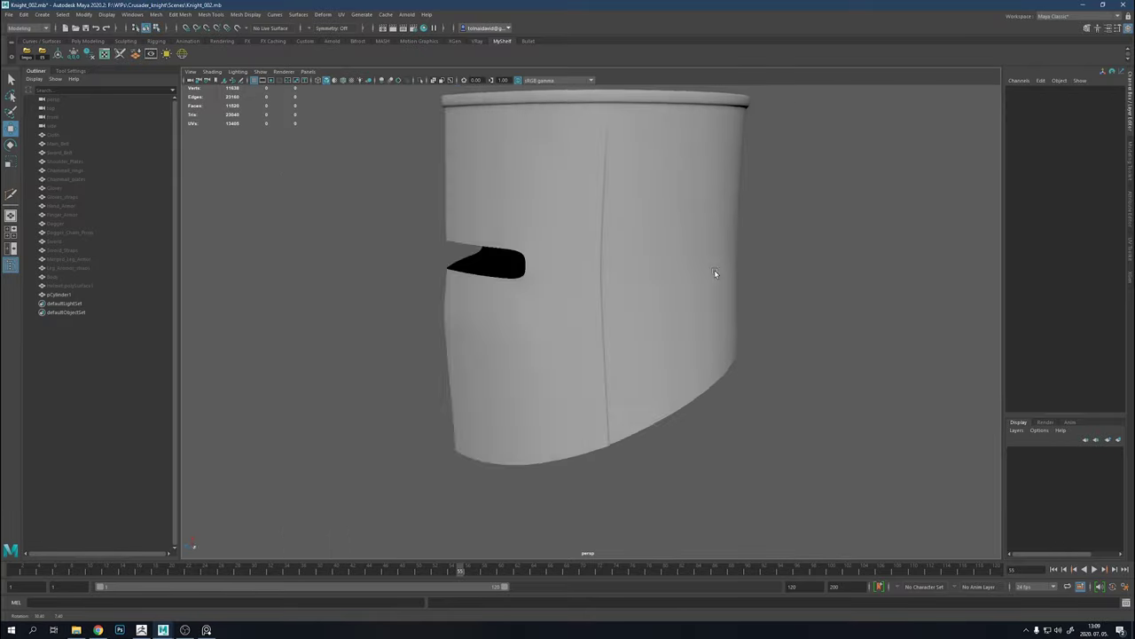
left_click(714, 269)
scroll(656, 337, "up", 3)
left_click_drag(656, 337, 562, 283, "alt")
scroll(633, 417, "up", 5)
scroll(633, 417, "down", 5)
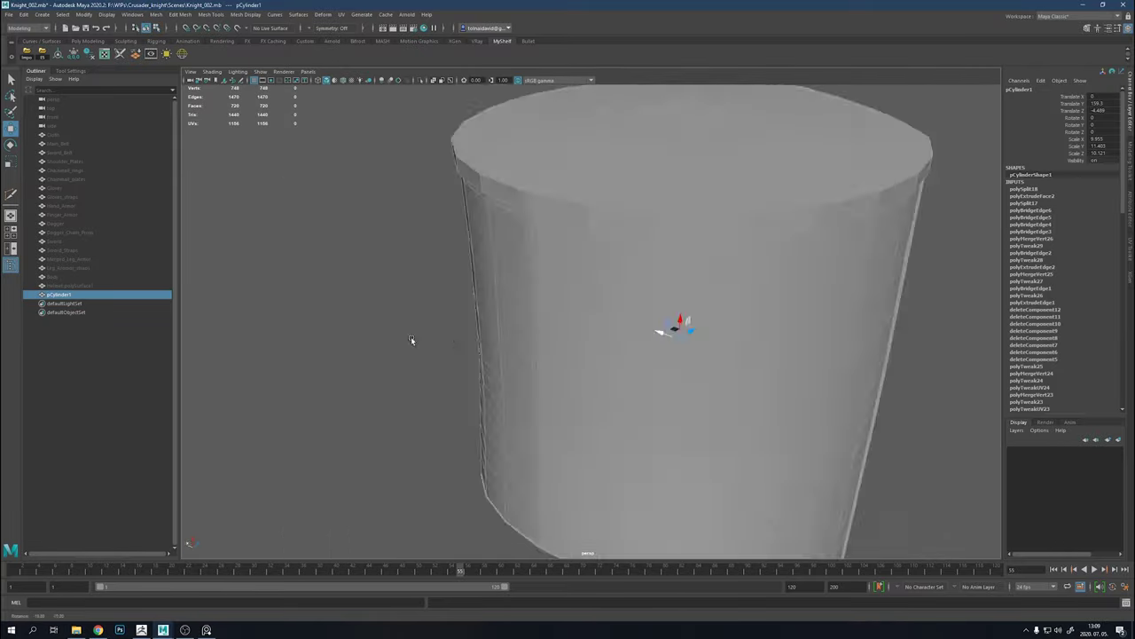
scroll(410, 336, "up", 5)
Clear the selection, view the helmet's side edge, and return to the low-poly cage
left_click(674, 319)
mouse_move(674, 320)
left_mouse_down("alt")
mouse_move(707, 325)
mouse_move(732, 358)
mouse_move(961, 337)
mouse_move(787, 334)
mouse_move(766, 419)
left_mouse_up("alt")
key("w")
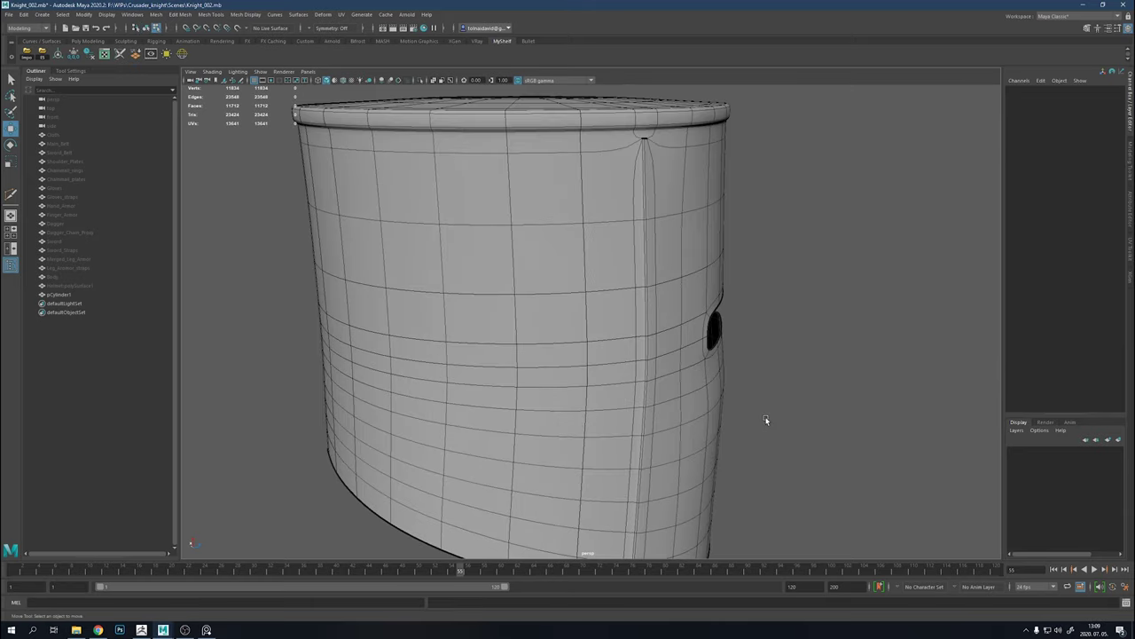
scroll(689, 290, "down", 3)
scroll(720, 325, "up", 8)
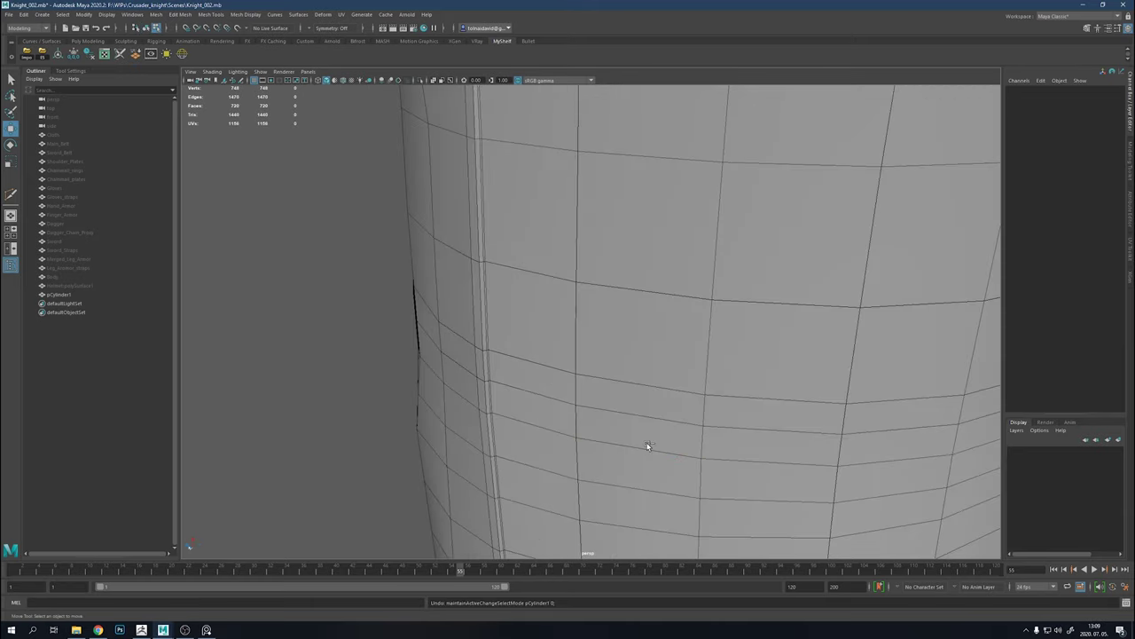
key("ctrl+z")
Add a Multi-Cut edge across the faces beside the vertical seam strip
scroll(646, 446, "down", 4)
mouse_move(532, 282)
left_mouse_down("alt")
mouse_move(484, 381)
mouse_move(499, 329)
left_mouse_up("alt")
scroll(517, 435, "up", 4)
key("e")
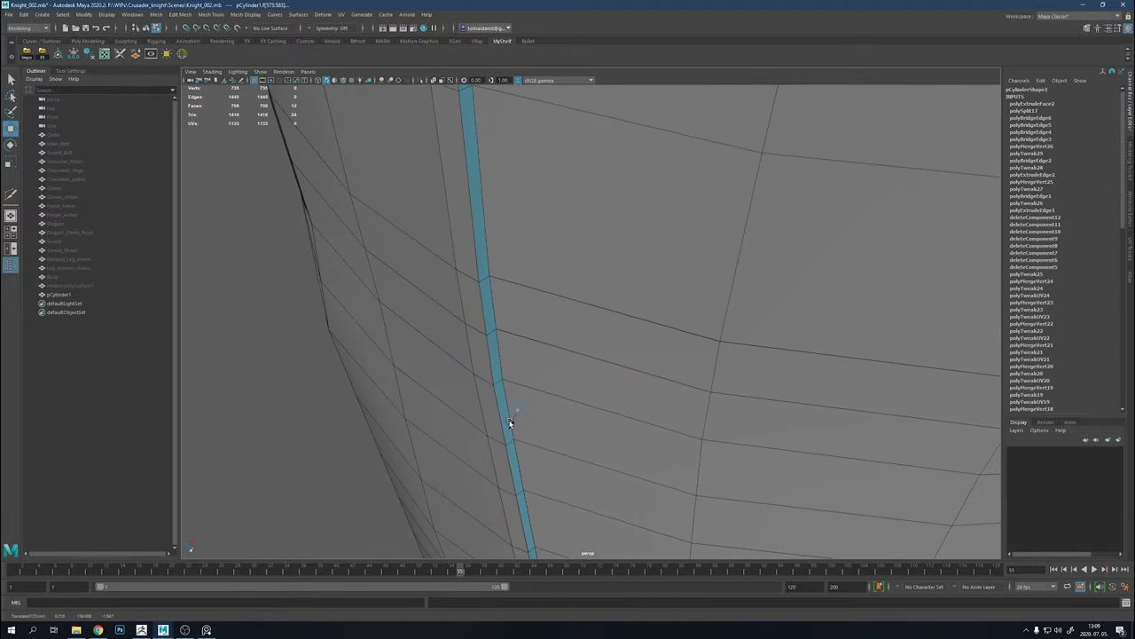
key("q")
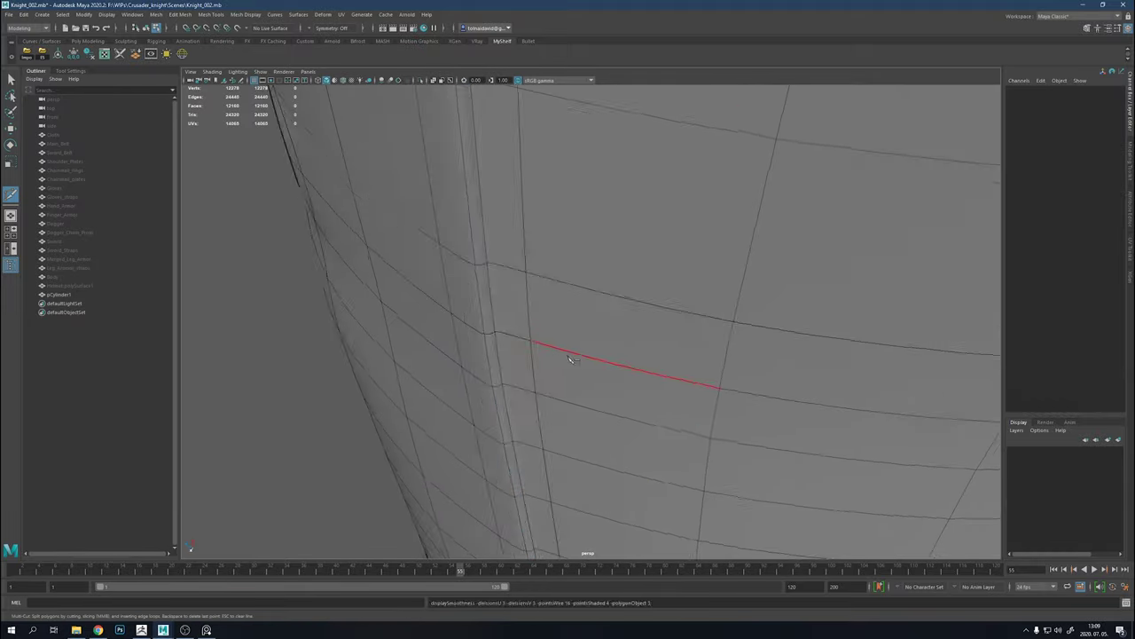
Preview the helmet smoothed (key 3) from the back and select the whole object
scroll(621, 329, "down", 5)
key("3")
scroll(459, 332, "down", 2)
left_click_drag(460, 335, 521, 360, "alt")
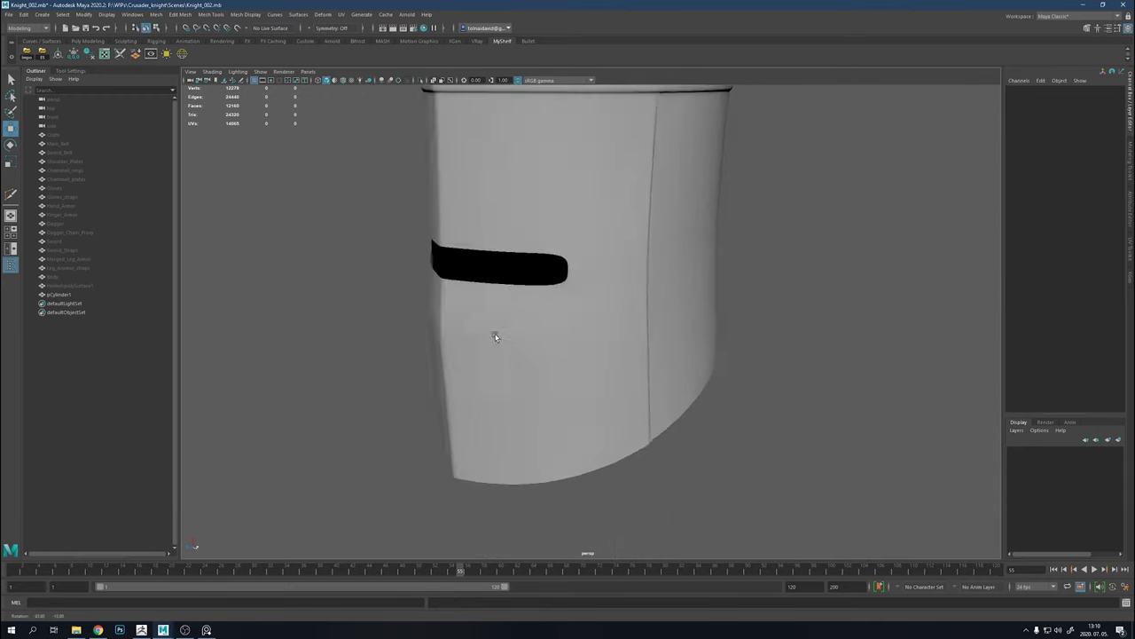
left_click(521, 360)
Undo the last change and switch the helmet to edge mode, framing the strip's top below the rim
scroll(521, 360, "up", 5)
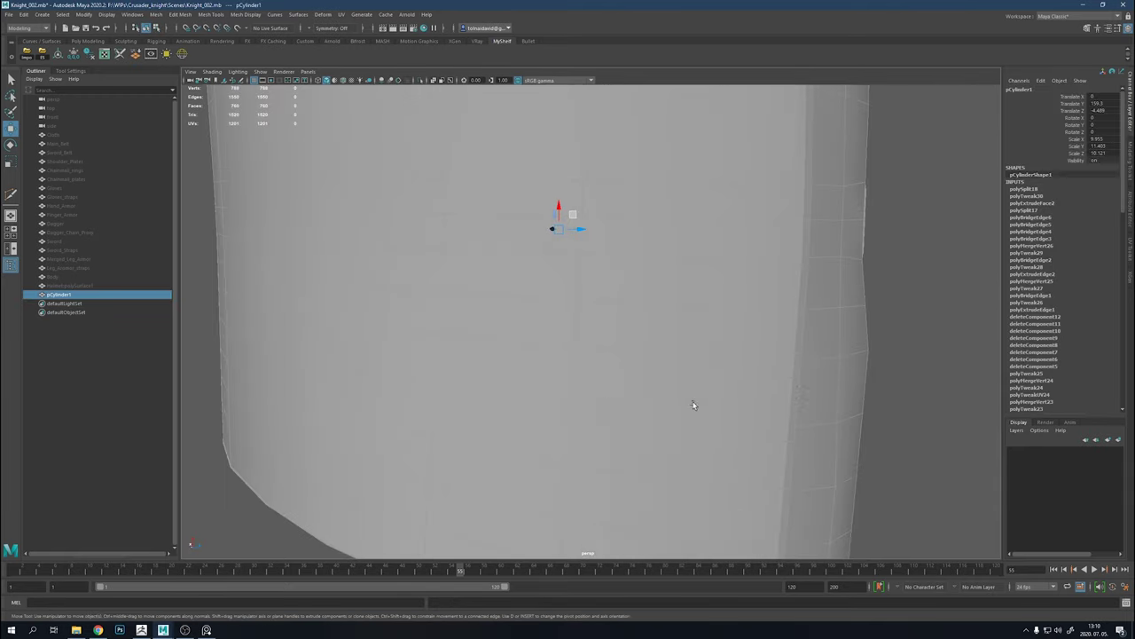
key("ctrl+z")
right_click(733, 333)
left_click(734, 308)
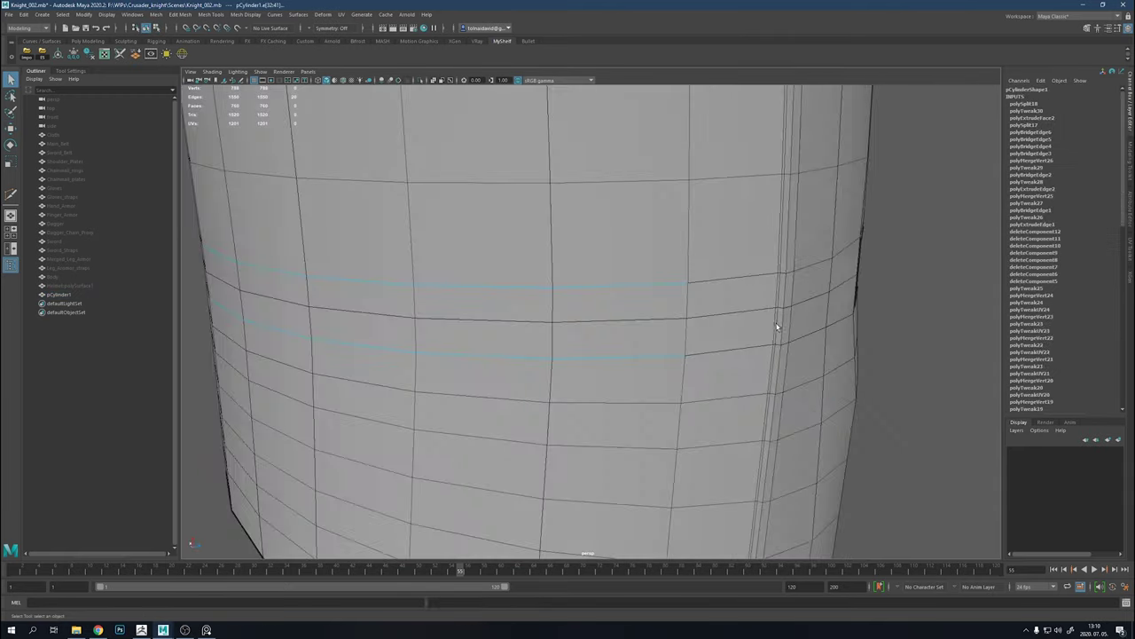
scroll(778, 325, "up", 3)
scroll(679, 286, "up", 3)
scroll(710, 372, "up", 3)
scroll(649, 312, "down", 3)
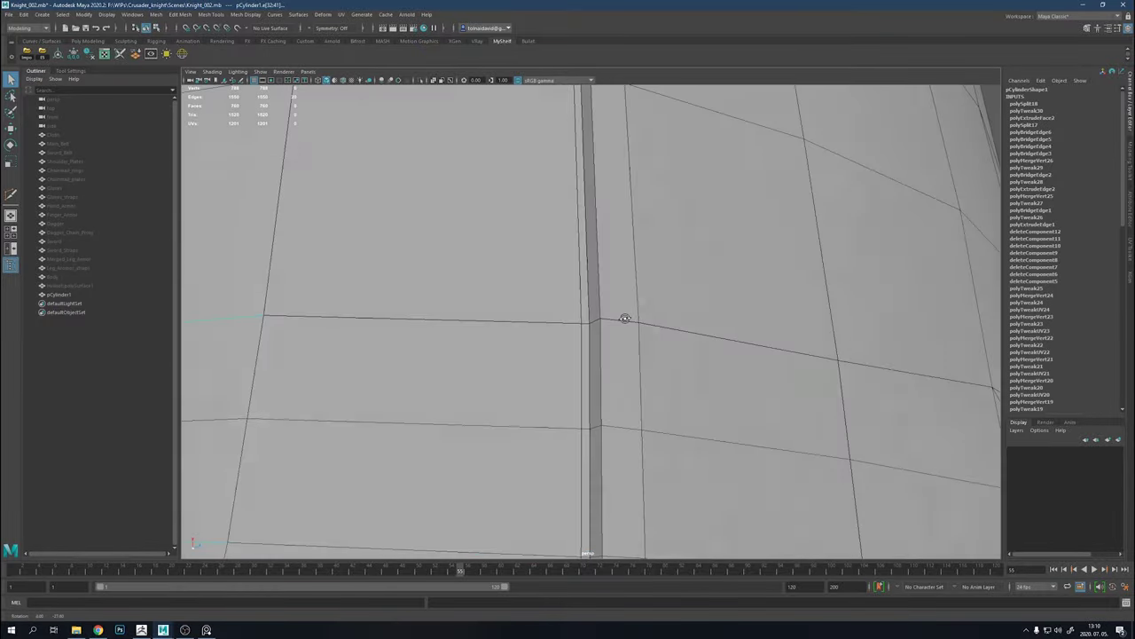
scroll(624, 311, "up", 4)
scroll(642, 408, "down", 2)
scroll(639, 323, "down", 2)
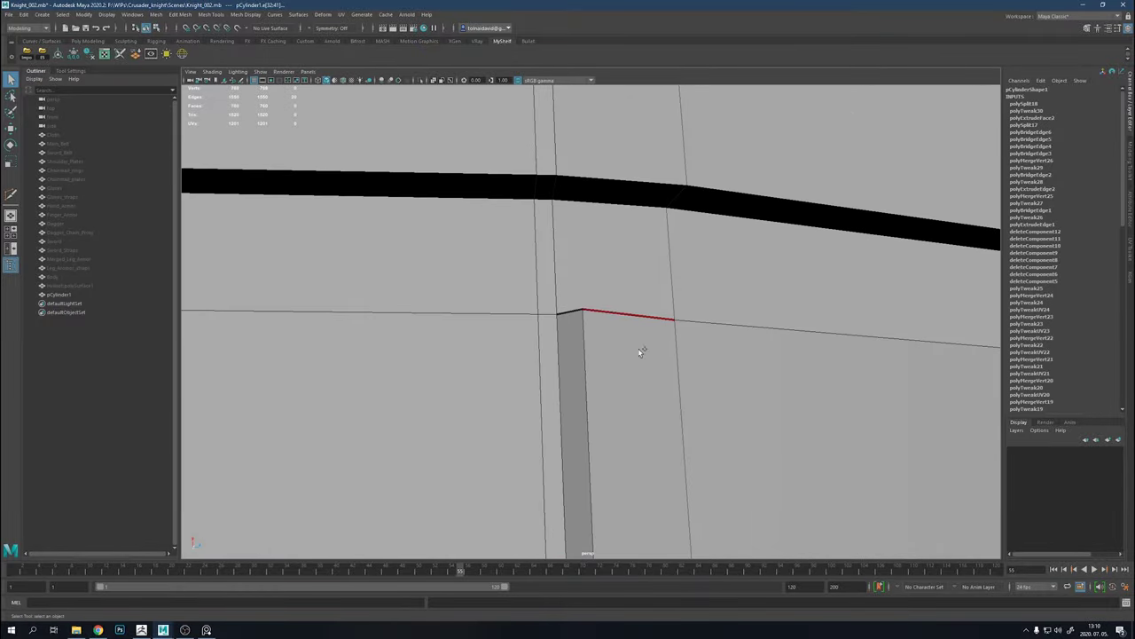
scroll(641, 349, "down", 3)
right_click_drag(641, 418, 609, 378, "shift")
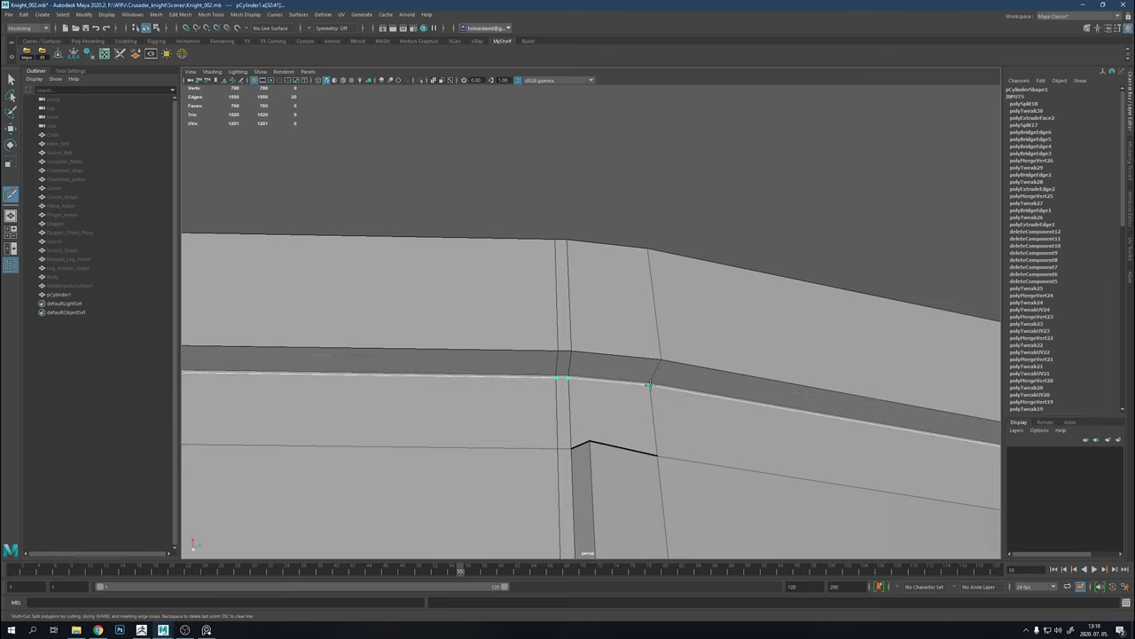
Insert an edge loop along the rim band where the seam strip meets it
left_click(649, 385, "ctrl")
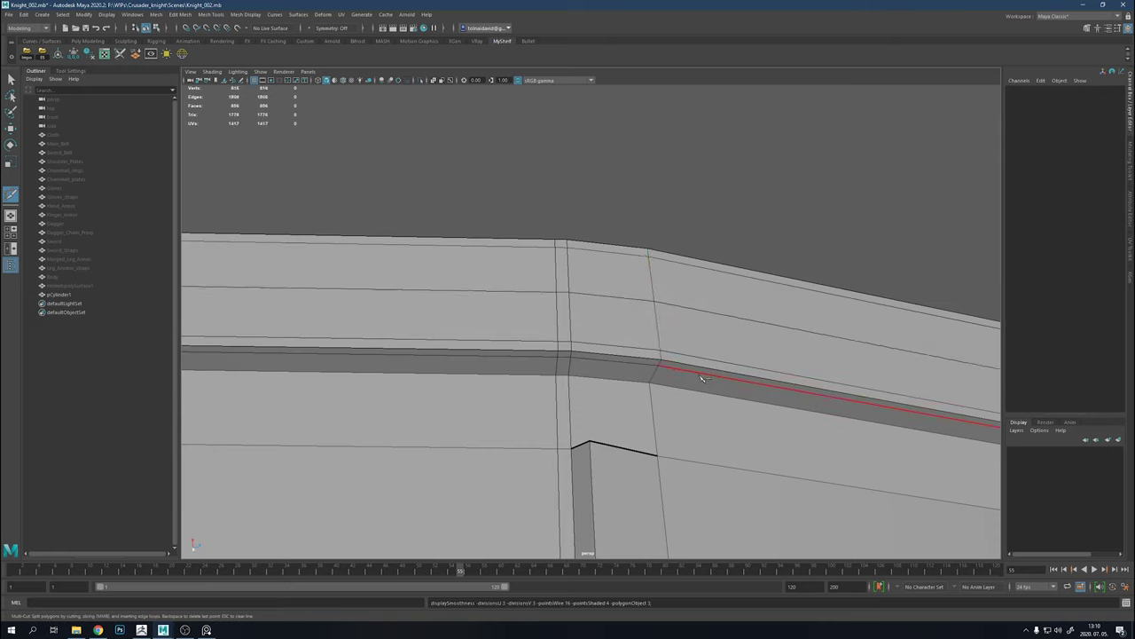
scroll(701, 378, "down", 5)
scroll(563, 385, "up", 3)
scroll(621, 390, "up", 4)
Delete the doubled vertical edge loop beside the strip, then undo the deletion
key("w")
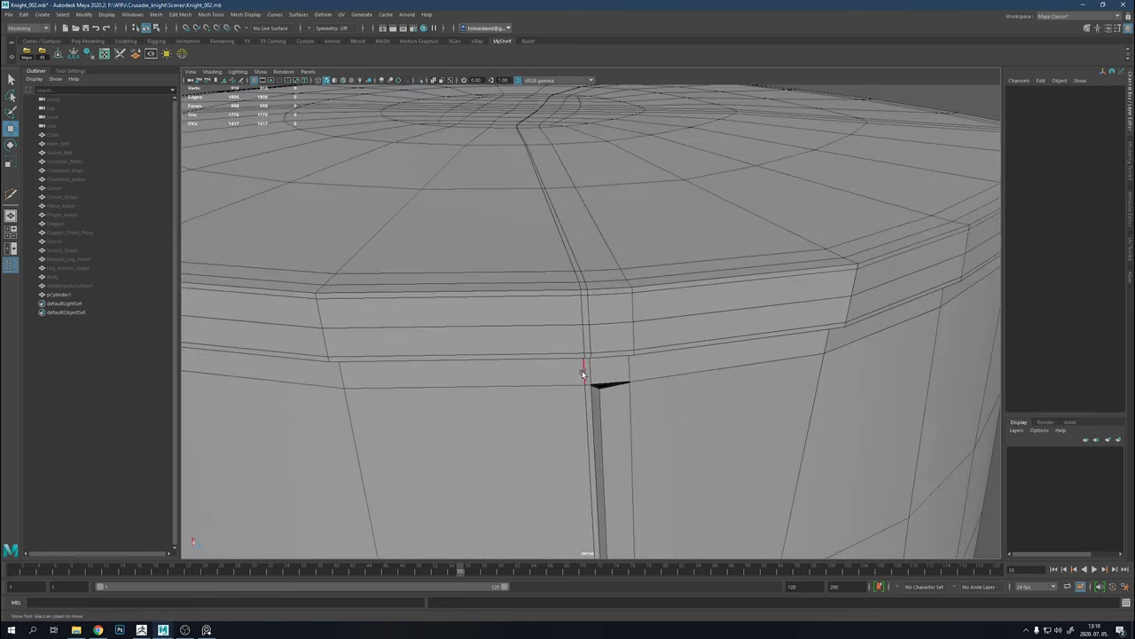
double_click(583, 373)
key("Delete")
mouse_move(626, 407)
left_mouse_down("alt")
mouse_move(710, 375)
mouse_move(684, 349)
left_mouse_up("alt")
mouse_move(684, 350)
middle_mouse_down("alt")
mouse_move(660, 531)
mouse_move(654, 259)
mouse_move(640, 427)
middle_mouse_up("alt")
key("ctrl+z")
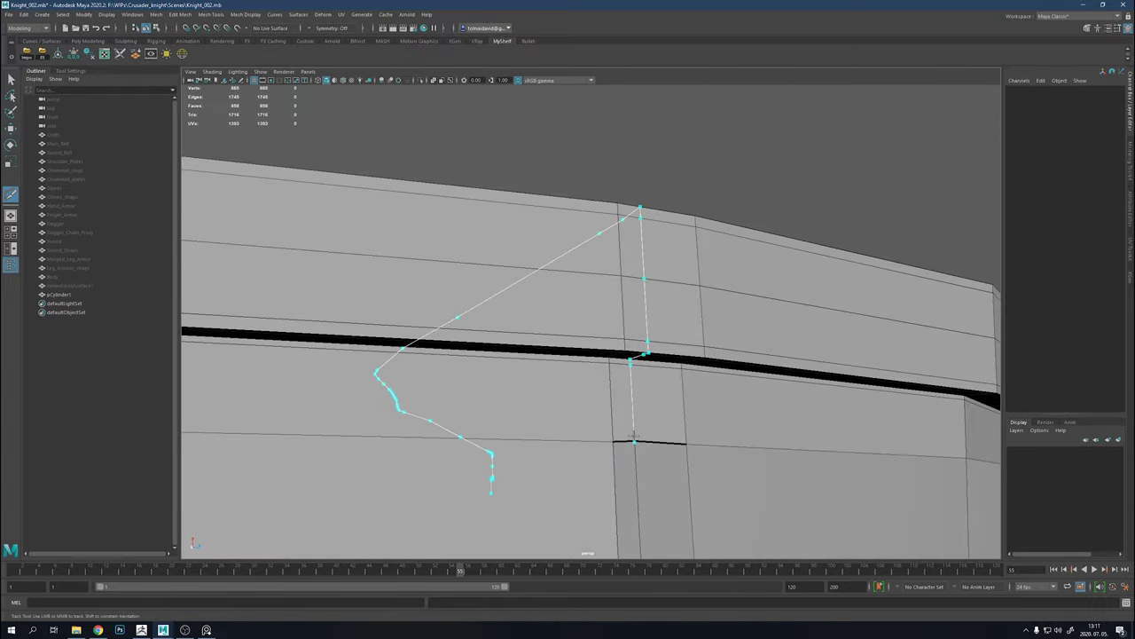
Target Weld the stray vertices where the strip meets the rim and select an edge under the rim band
left_click(612, 418)
mouse_move(612, 418)
left_mouse_down("alt")
mouse_move(603, 319)
mouse_move(743, 329)
left_mouse_up("alt")
right_click_drag(738, 303, 738, 275)
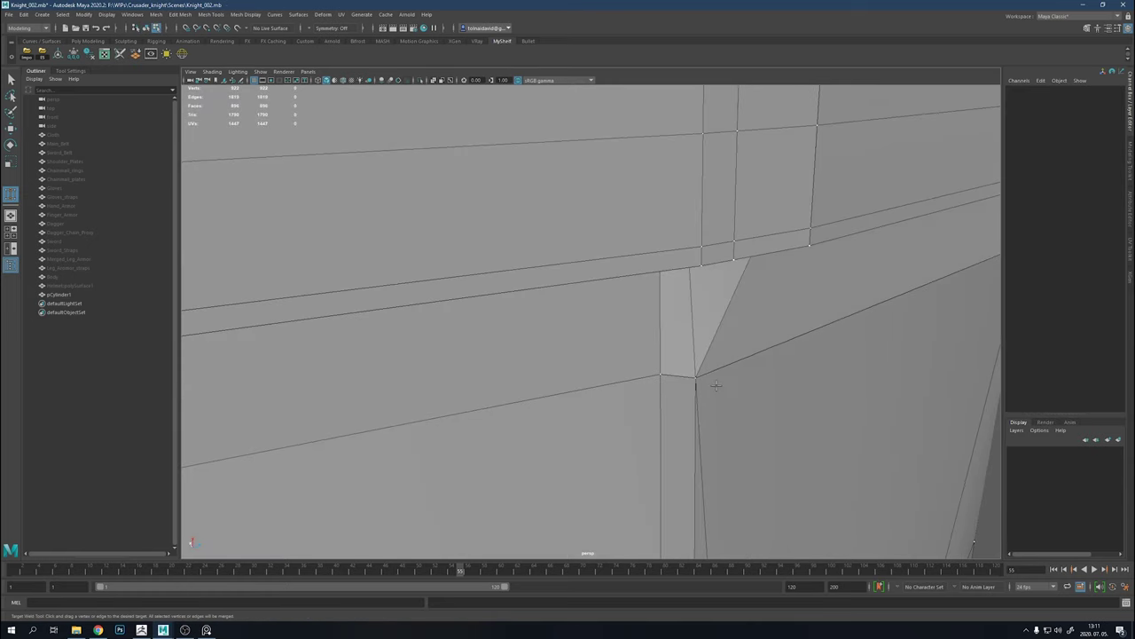
key("ctrl+z")
key("w")
mouse_move(693, 358)
left_mouse_down("alt")
mouse_move(692, 377)
mouse_move(538, 314)
mouse_move(606, 249)
mouse_move(659, 317)
mouse_move(728, 355)
mouse_move(636, 367)
left_mouse_up("alt")
key("w")
left_click(635, 360)
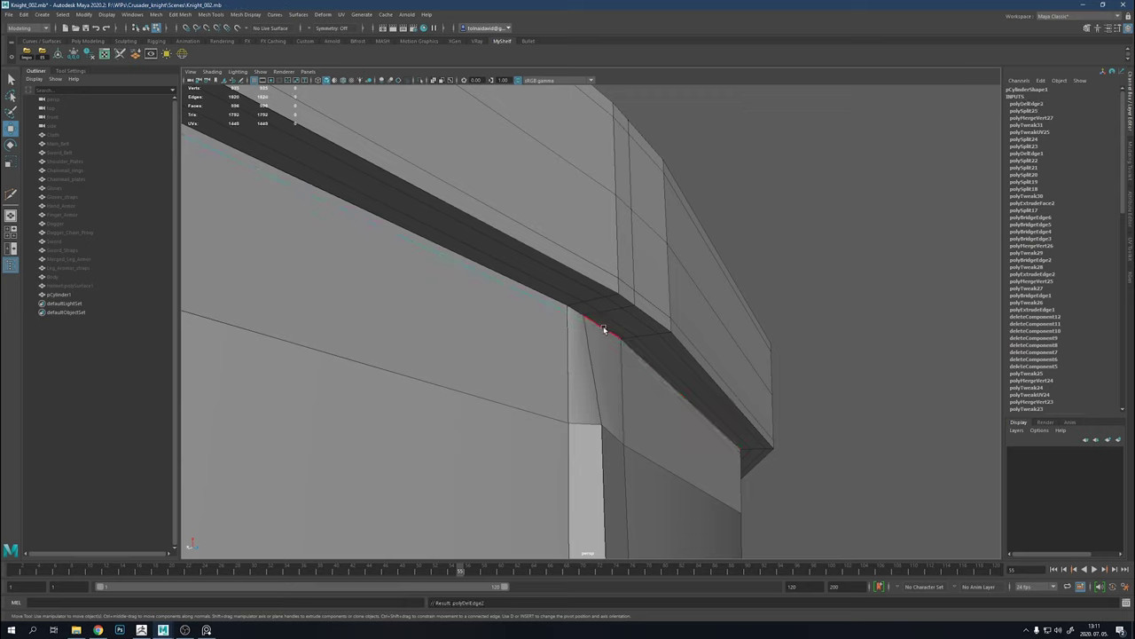
Delete the selected faces and the top edge above the hole, then bridge the hole closed
key("Delete")
left_click(583, 302)
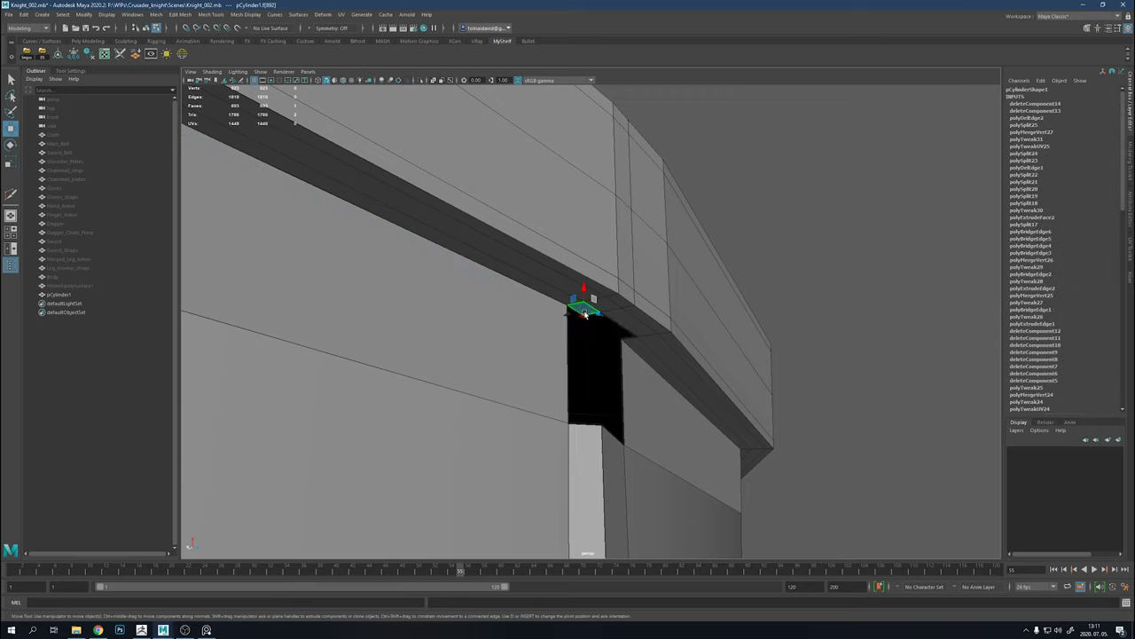
key("Delete")
right_click(633, 393)
left_click(612, 429)
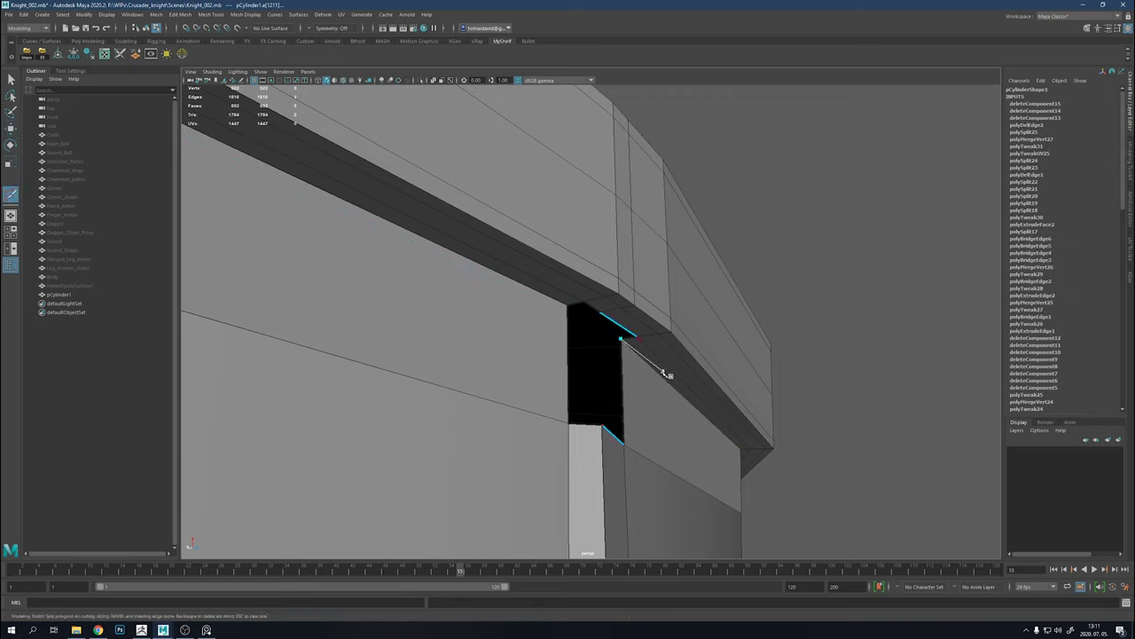
left_click(658, 478)
mouse_move(657, 478)
left_mouse_down("alt")
mouse_move(494, 411)
mouse_move(545, 317)
mouse_move(535, 310)
mouse_move(672, 316)
left_mouse_up("alt")
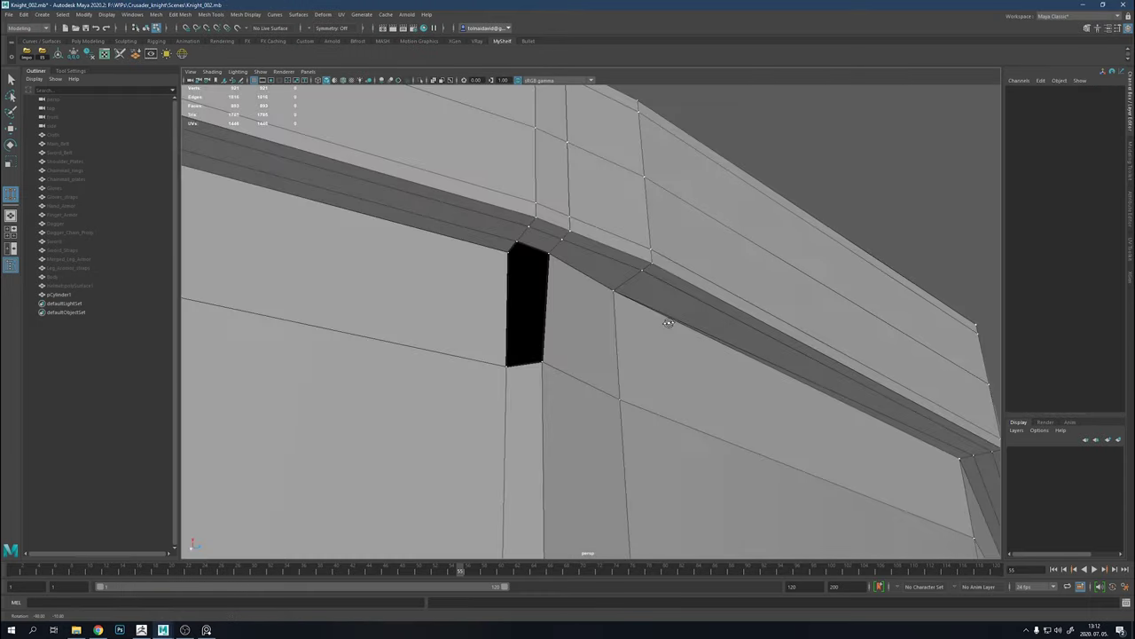
Target Weld the gap's vertex onto its neighbour at the seam/rim junction
right_click(567, 333, "shift")
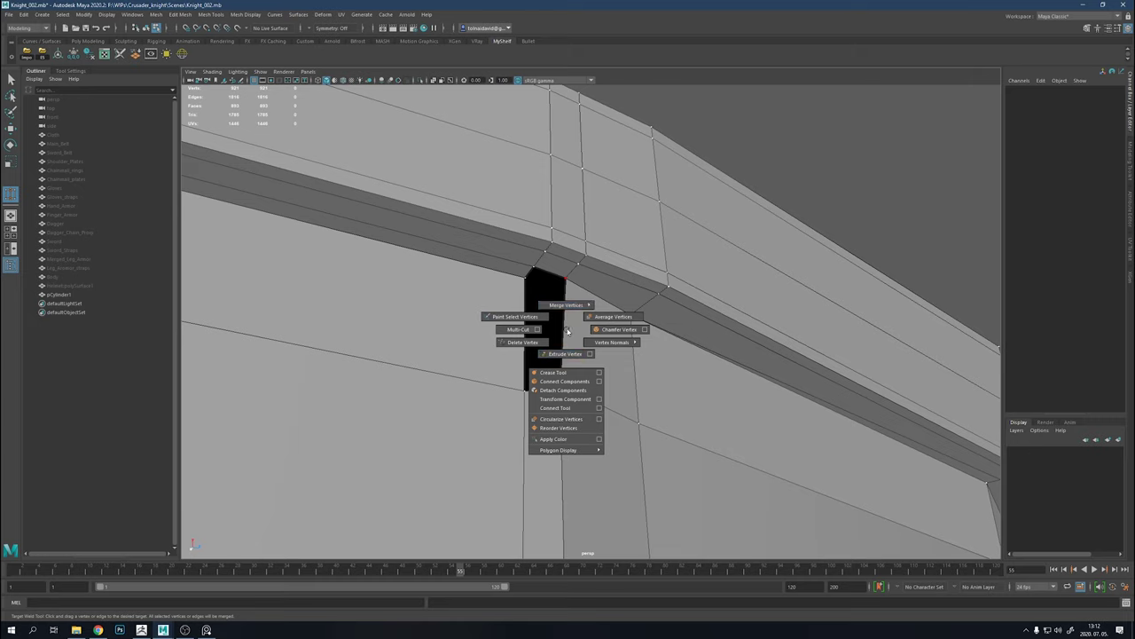
left_click(568, 321)
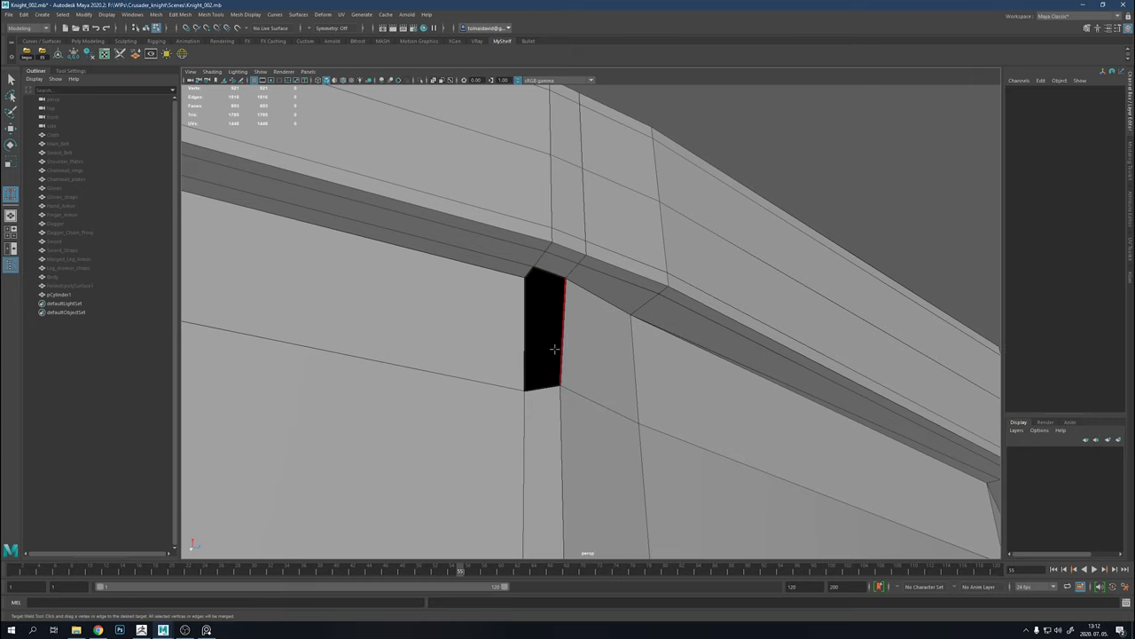
left_click(550, 388, "shift")
right_click_drag(550, 388, 558, 474, "shift")
left_click_drag(558, 473, 597, 313, "alt")
right_click(597, 313)
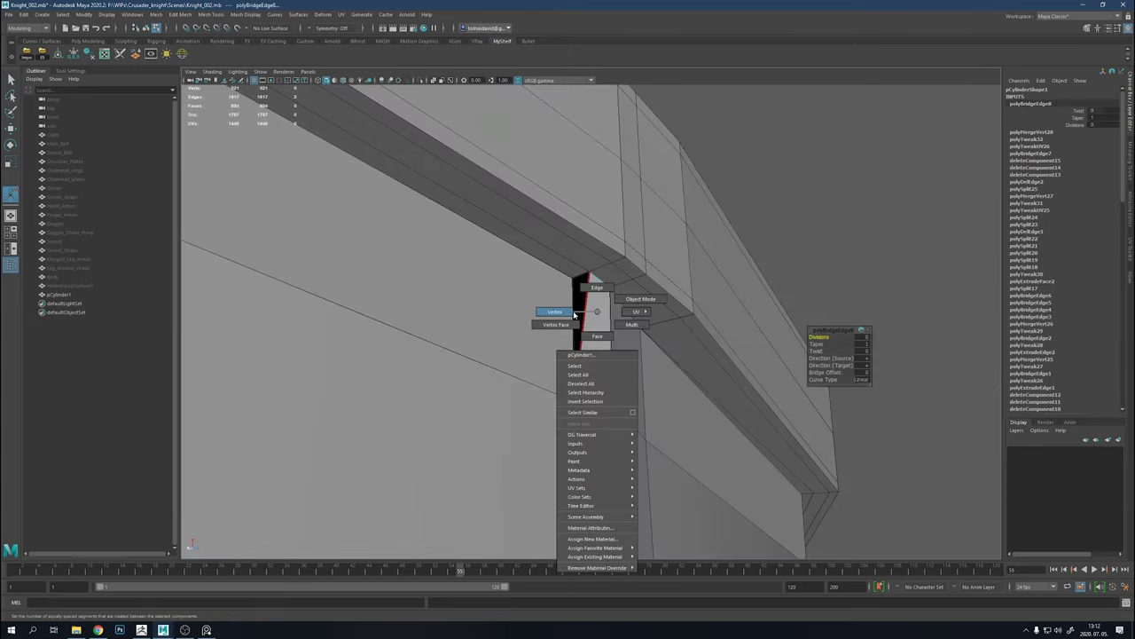
left_click(575, 313)
left_click_drag(575, 277, 608, 310)
Check the edge beside the seam strip and the corner vertex at the rim, then view the whole helmet
right_click(609, 310)
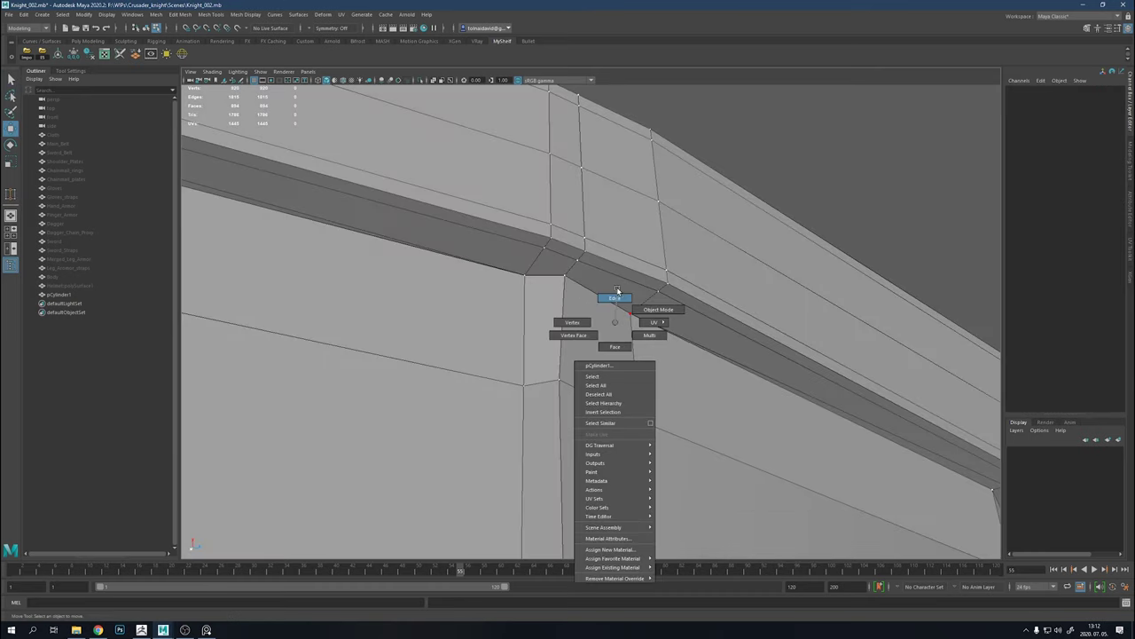
left_click(609, 294)
left_click(692, 375)
key("w")
mouse_move(692, 375)
left_mouse_down("alt")
mouse_move(471, 384)
mouse_move(532, 373)
left_mouse_up("alt")
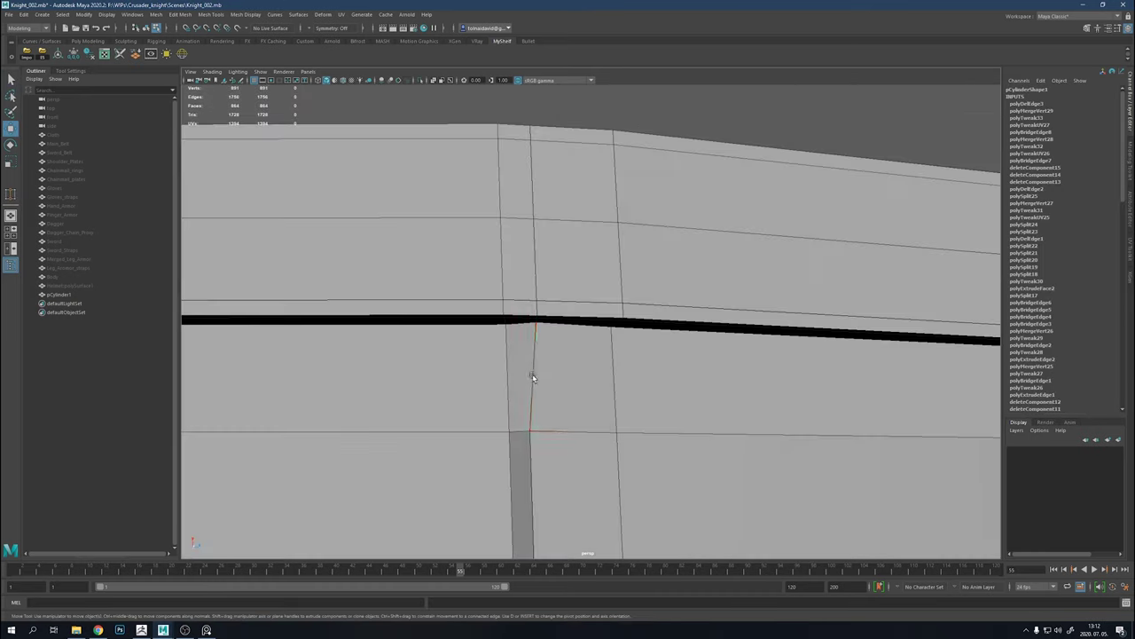
key("F9")
left_click(532, 312)
left_click_drag(532, 312, 557, 276, "alt")
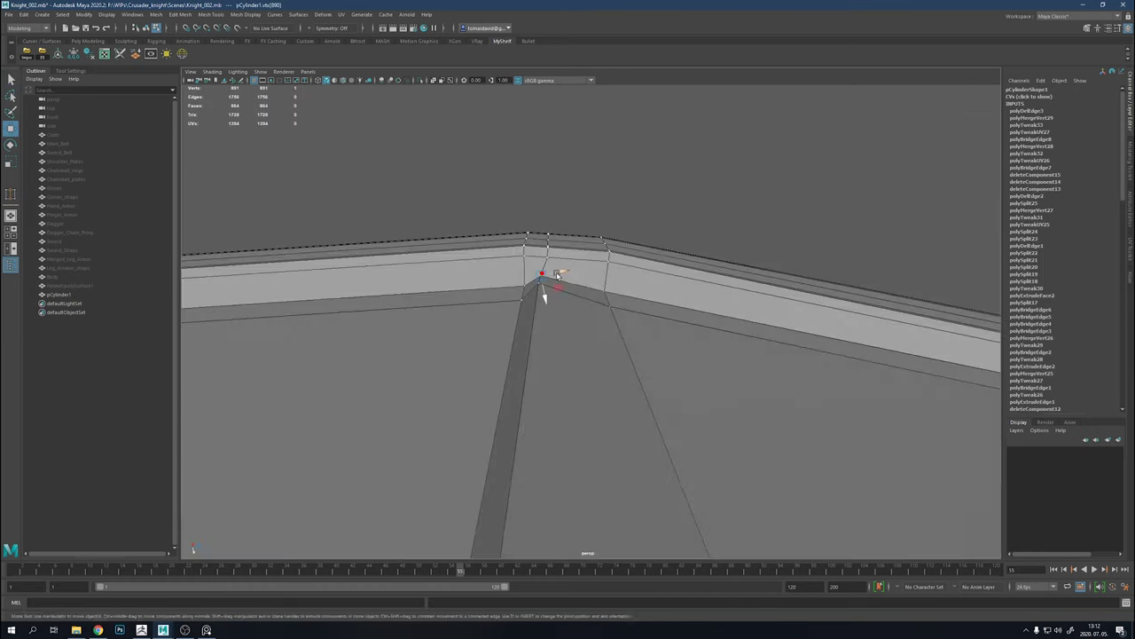
left_click_drag(608, 312, 575, 373, "alt")
scroll(573, 398, "down", 3)
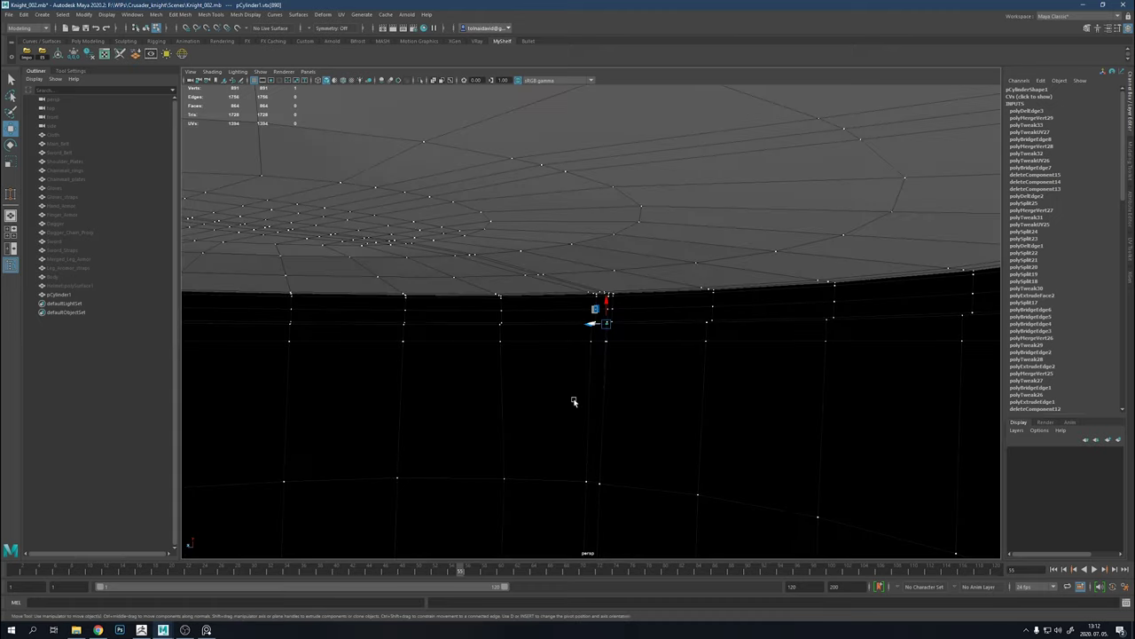
scroll(578, 380, "down", 3)
scroll(681, 358, "down", 3)
Marquee-select the faces of one helmet half and delete them, leaving 457 faces
left_click_drag(681, 357, 795, 126, "alt")
left_click_drag(796, 126, 672, 509)
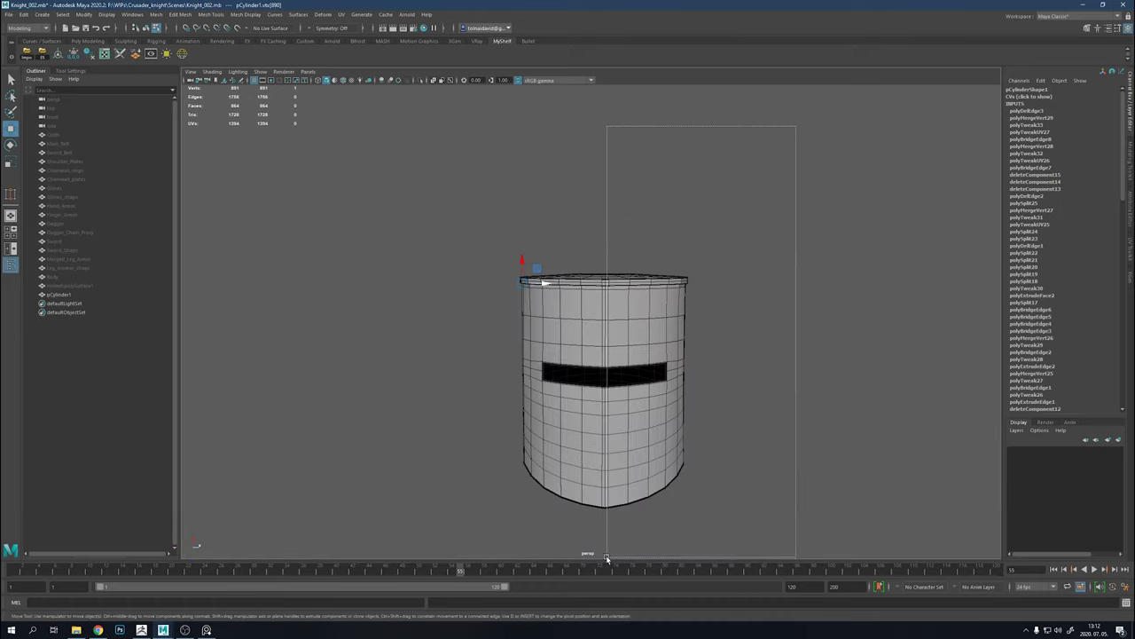
left_click_drag(607, 557, 607, 557)
mouse_move(606, 557)
left_mouse_down("alt")
mouse_move(469, 489)
mouse_move(514, 469)
left_mouse_up("alt")
key("Delete")
scroll(514, 469, "up", 5)
scroll(714, 532, "up", 3)
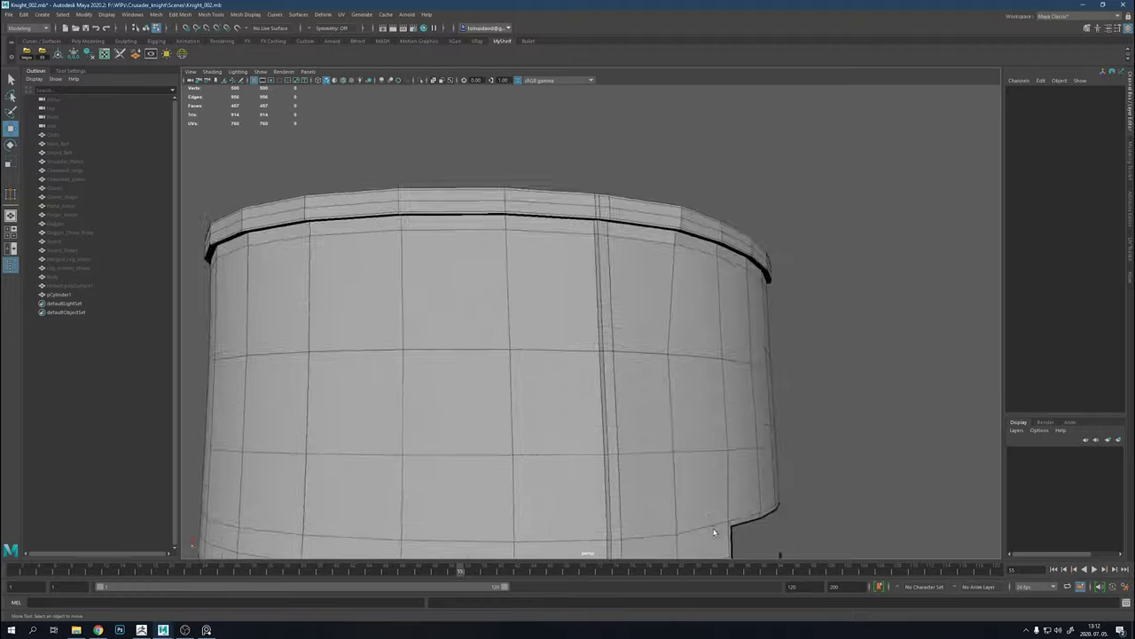
scroll(714, 532, "up", 3)
left_click_drag(735, 393, 548, 398, "alt")
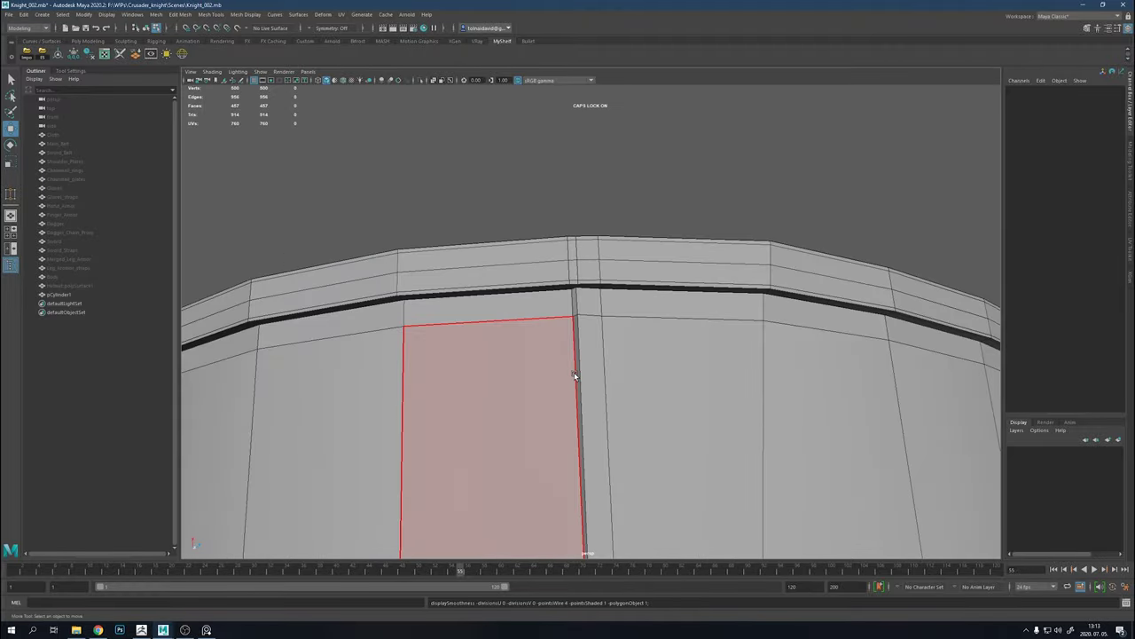
key("Return")
left_click(573, 316)
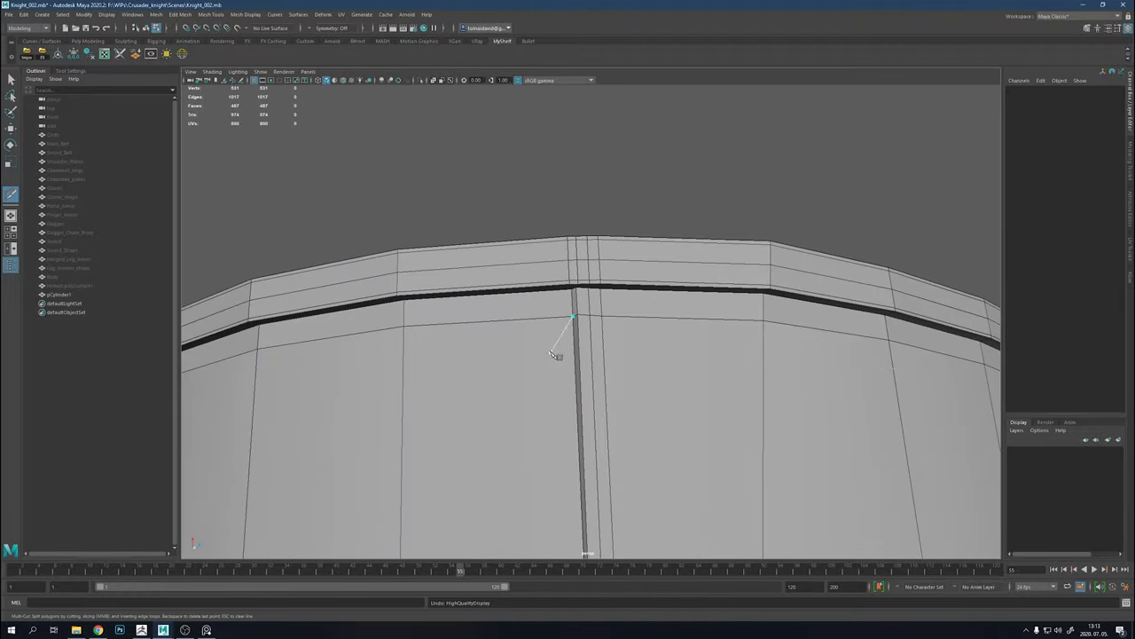
left_click_drag(570, 302, 570, 299, "alt")
scroll(527, 382, "up", 3)
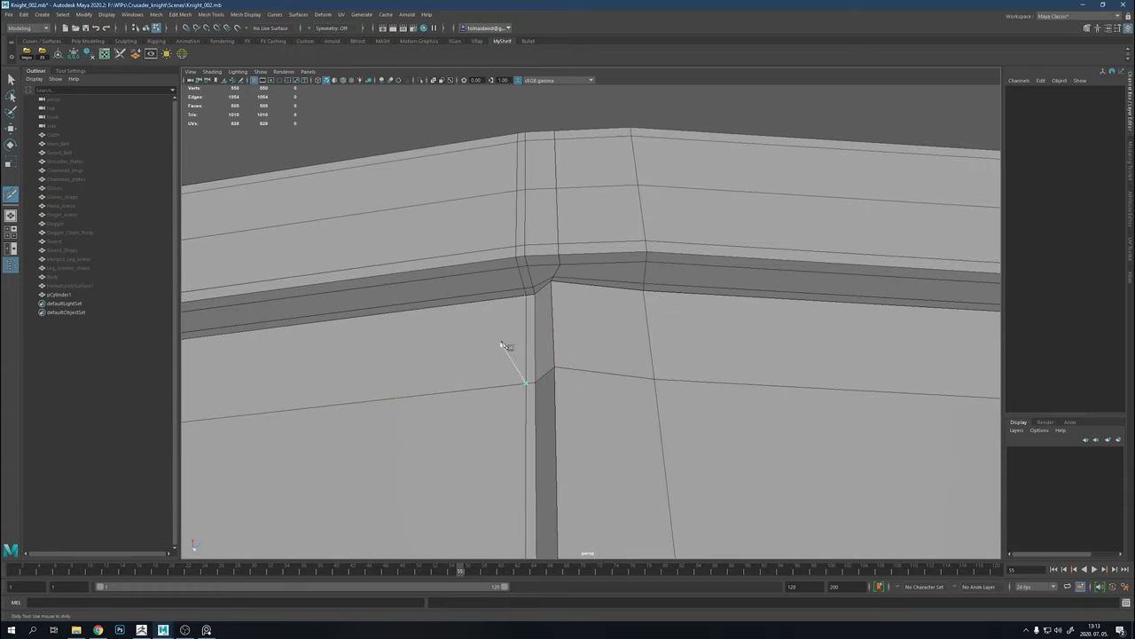
left_click_drag(502, 346, 570, 372, "alt")
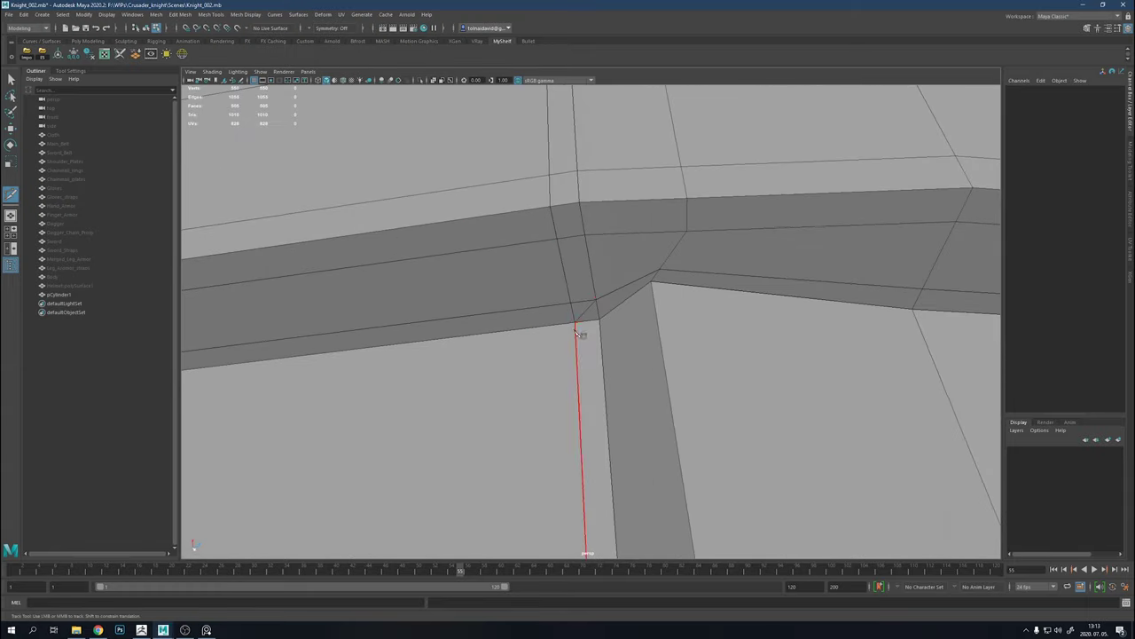
key("w")
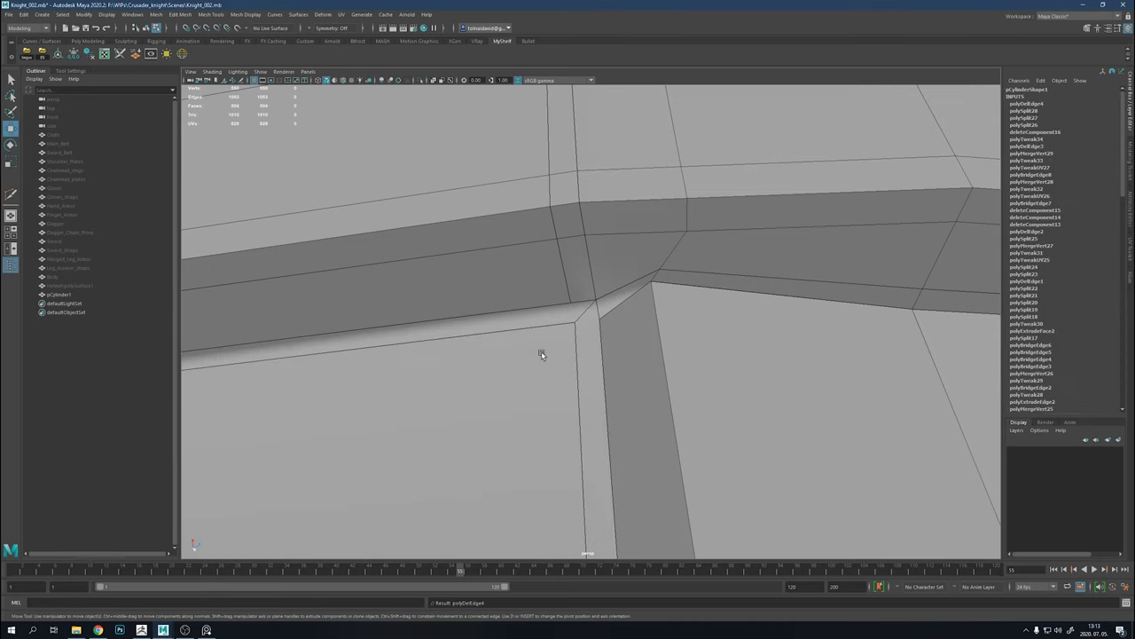
left_click_drag(541, 355, 596, 376, "alt")
left_click(555, 357)
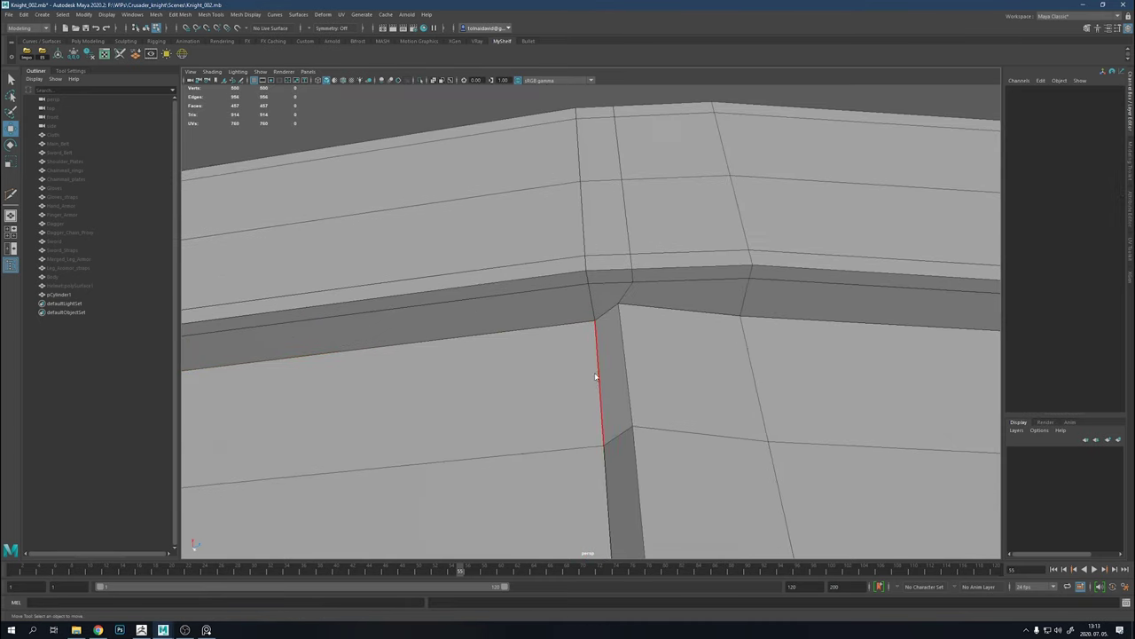
left_click(606, 313, "ctrl")
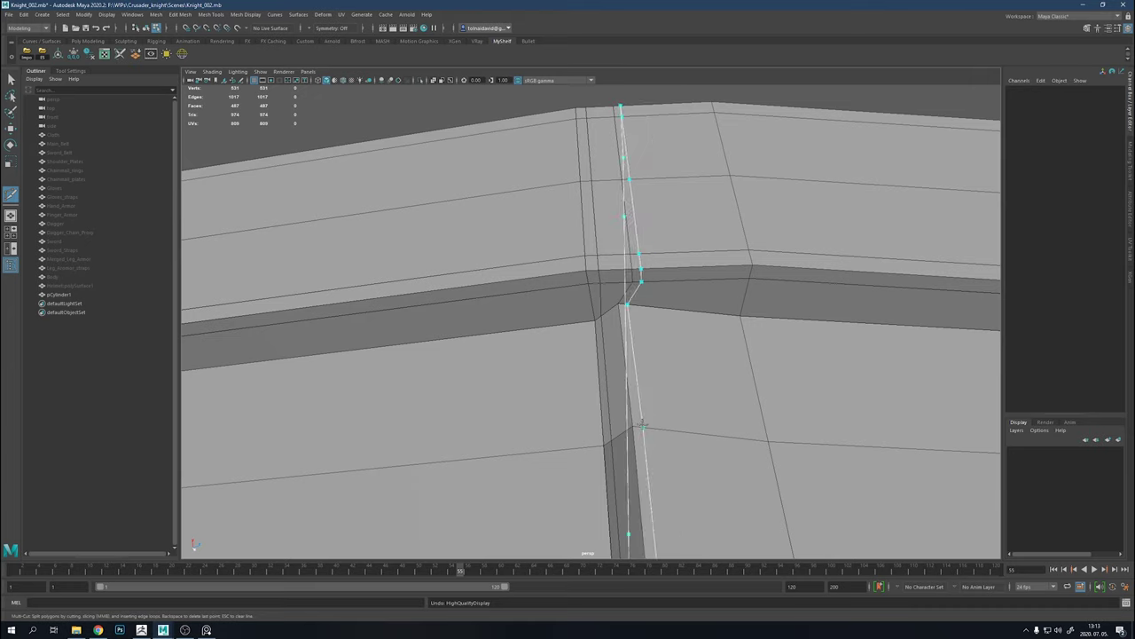
key("w")
key("3")
scroll(701, 203, "down", 5)
scroll(635, 282, "down", 3)
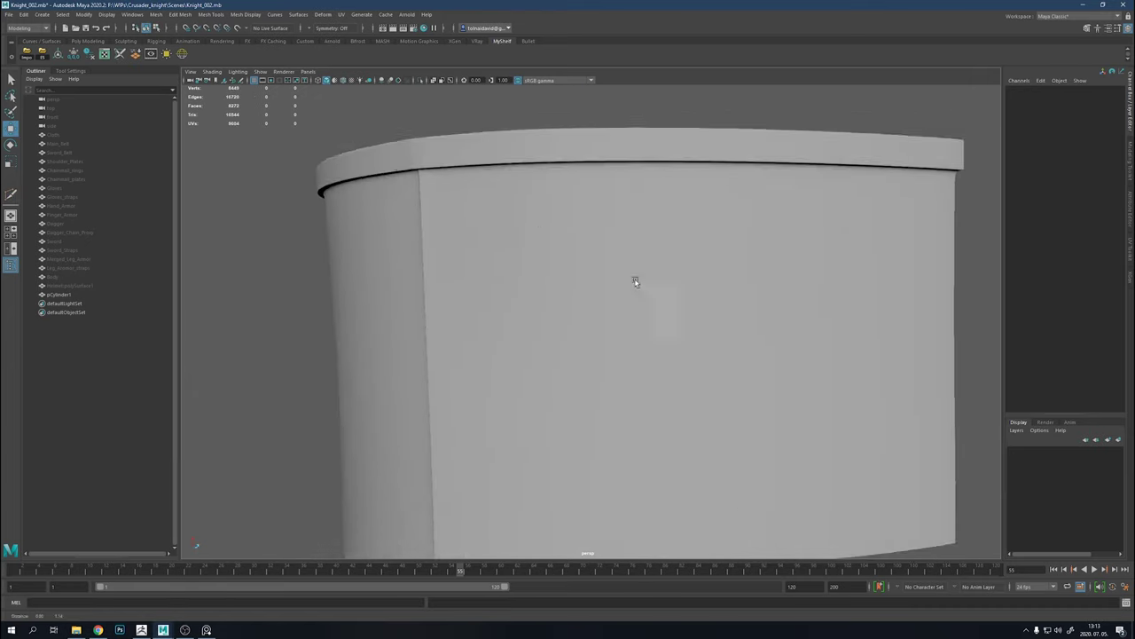
mouse_move(635, 282)
left_mouse_down("alt")
mouse_move(582, 250)
mouse_move(755, 258)
left_mouse_up("alt")
left_click(695, 346)
key("ctrl+z")
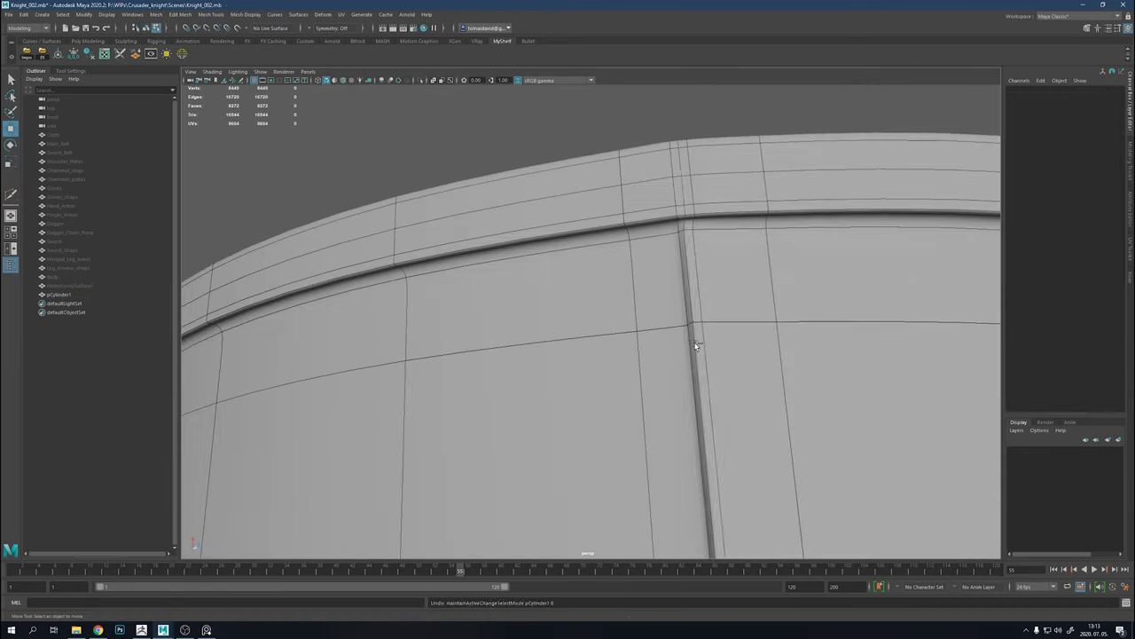
key("1")
left_click(719, 177)
scroll(718, 177, "down", 5)
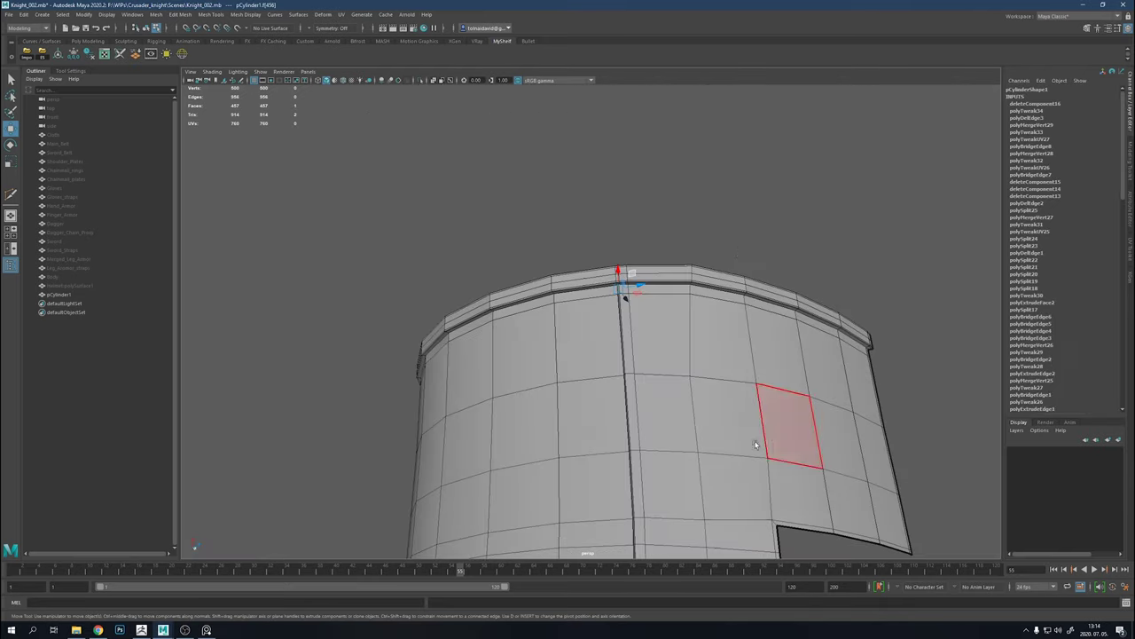
mouse_move(625, 293)
left_mouse_down("alt")
mouse_move(861, 329)
mouse_move(829, 217)
mouse_move(710, 260)
left_mouse_up("alt")
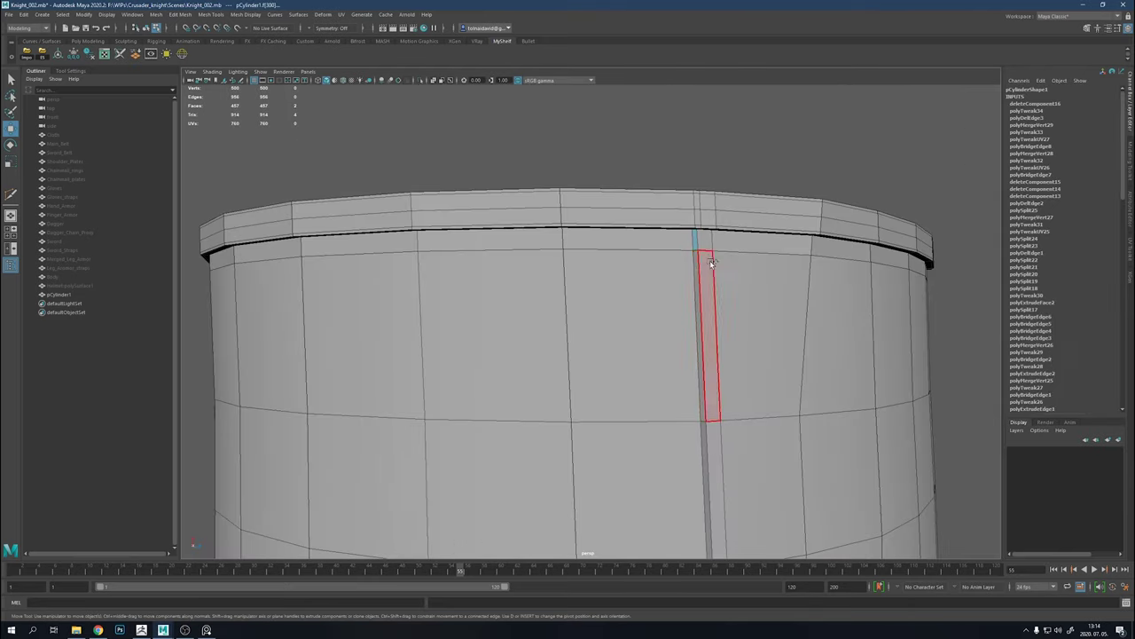
Bevel the selected back seam strip faces with Fraction 0.5
right_click_drag(715, 269, 736, 267, "shift")
scroll(722, 398, "up", 5)
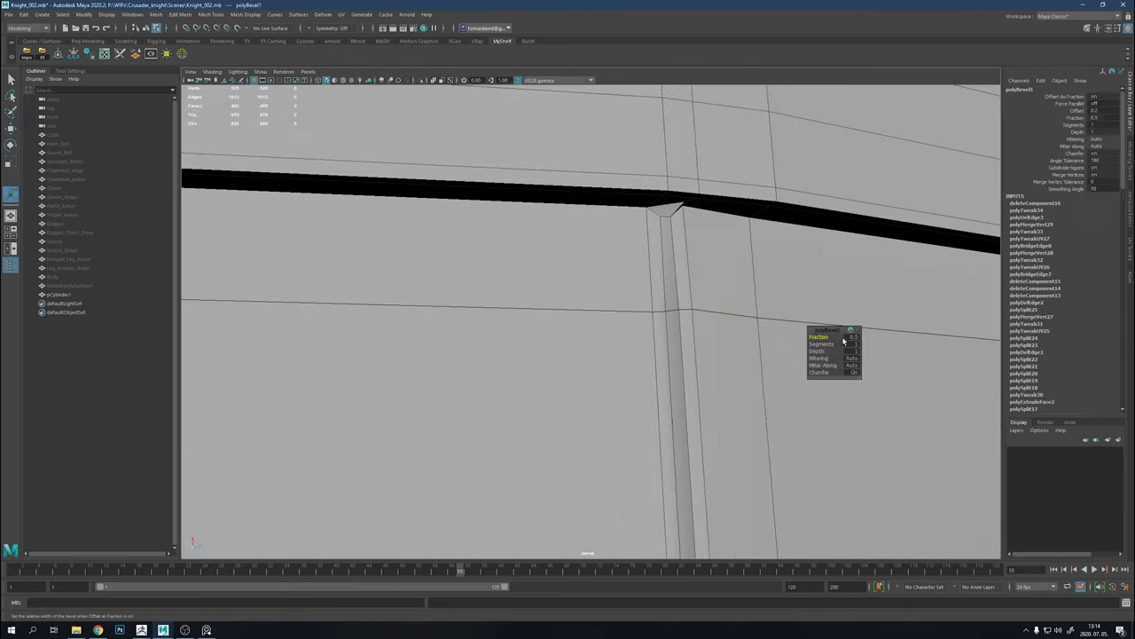
key("F8")
scroll(864, 228, "down", 5)
Deselect, then reselect the helmet in edge mode and frame the whole half helmet
left_click(783, 202)
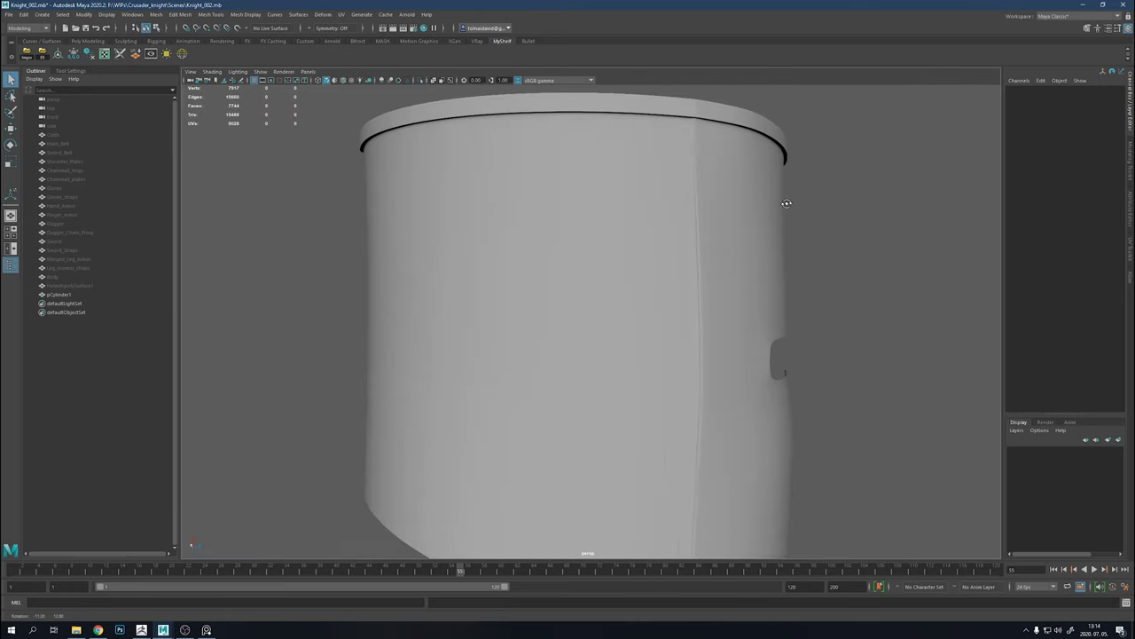
scroll(768, 183, "up", 5)
left_click_drag(768, 182, 740, 436, "alt")
left_click(793, 353)
key("F10")
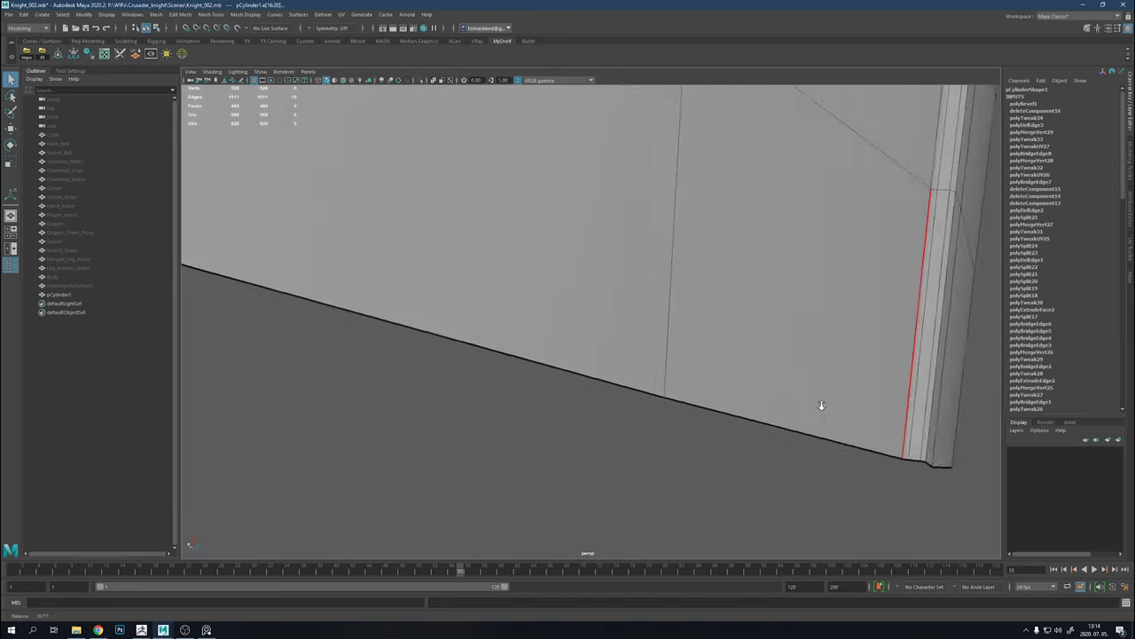
middle_click_drag(818, 405, 719, 436, "alt")
right_click_drag(721, 448, 600, 270, "alt")
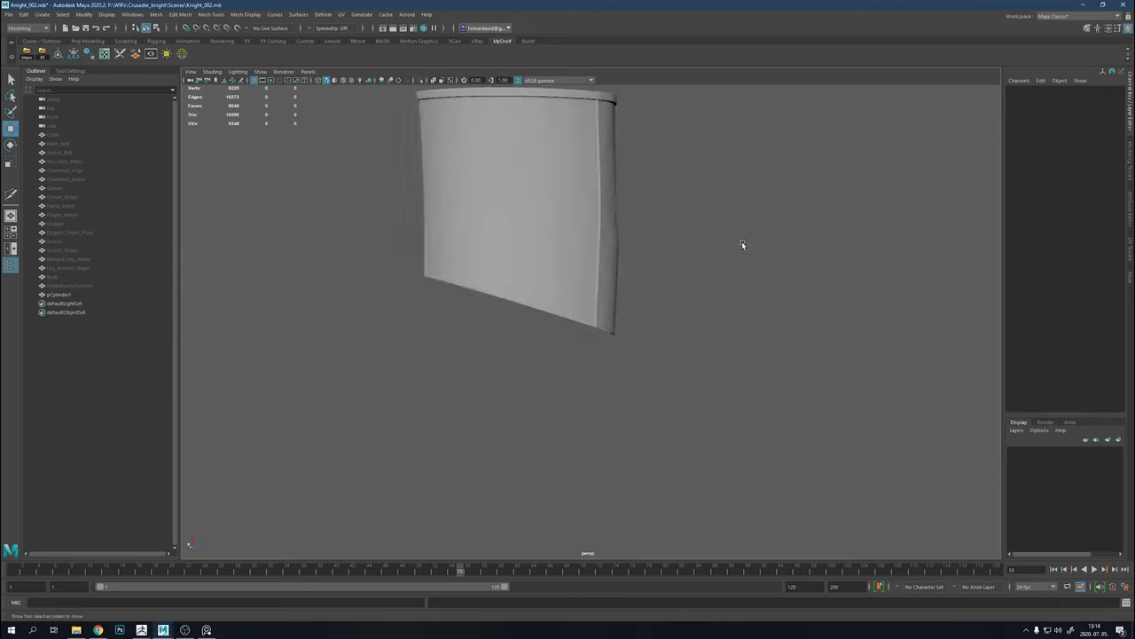
Inspect the rim seam, then zoom to the rim corner and open its component menu for Multi-Cut
left_click_drag(742, 244, 629, 246, "alt")
mouse_move(629, 246)
right_mouse_down("alt")
mouse_move(591, 297)
mouse_move(610, 301)
right_mouse_up("alt")
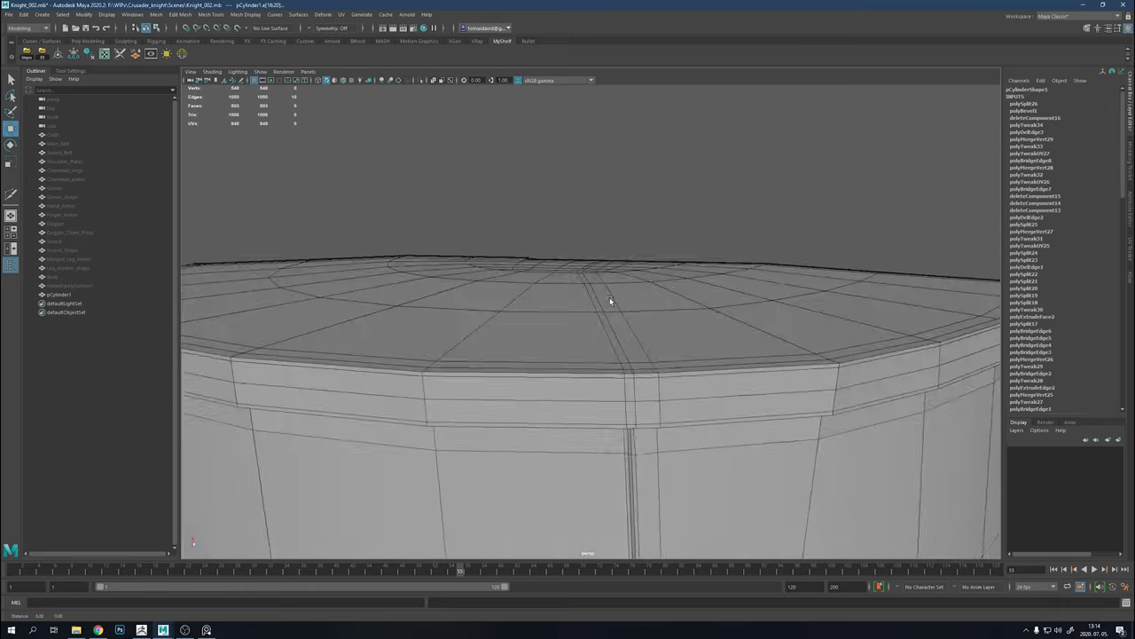
left_click_drag(610, 302, 573, 342, "alt")
right_click_drag(573, 342, 566, 228, "alt")
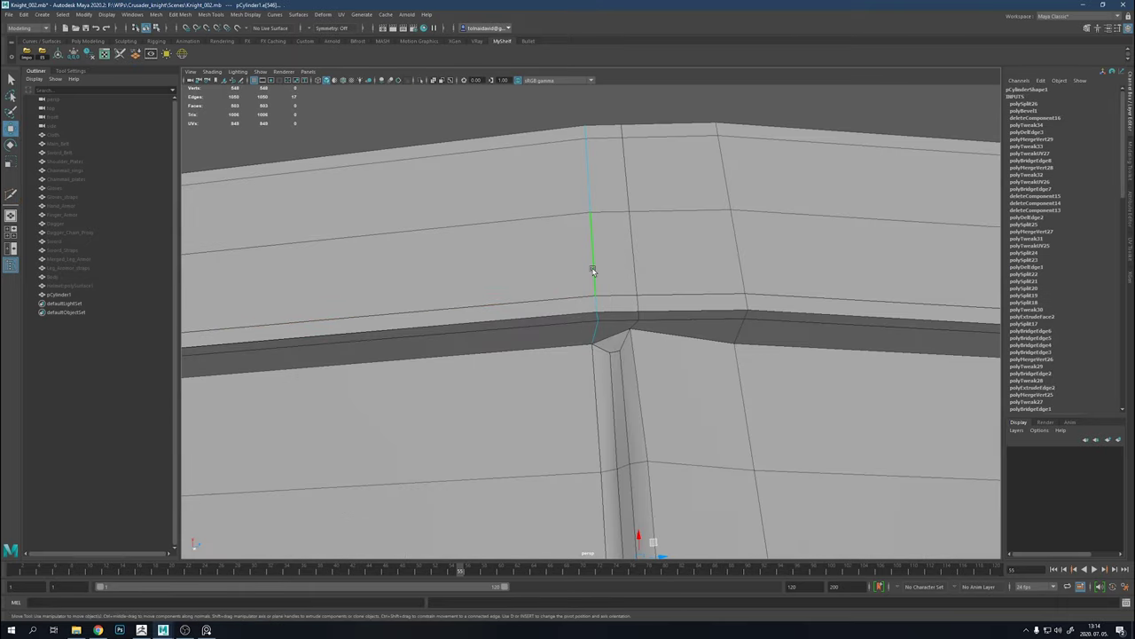
right_click_drag(592, 271, 586, 390, "alt")
mouse_move(586, 391)
left_mouse_down("alt")
mouse_move(580, 400)
mouse_move(564, 371)
left_mouse_up("alt")
right_click_drag(564, 371, 591, 229, "alt")
left_click_drag(591, 229, 599, 279, "alt")
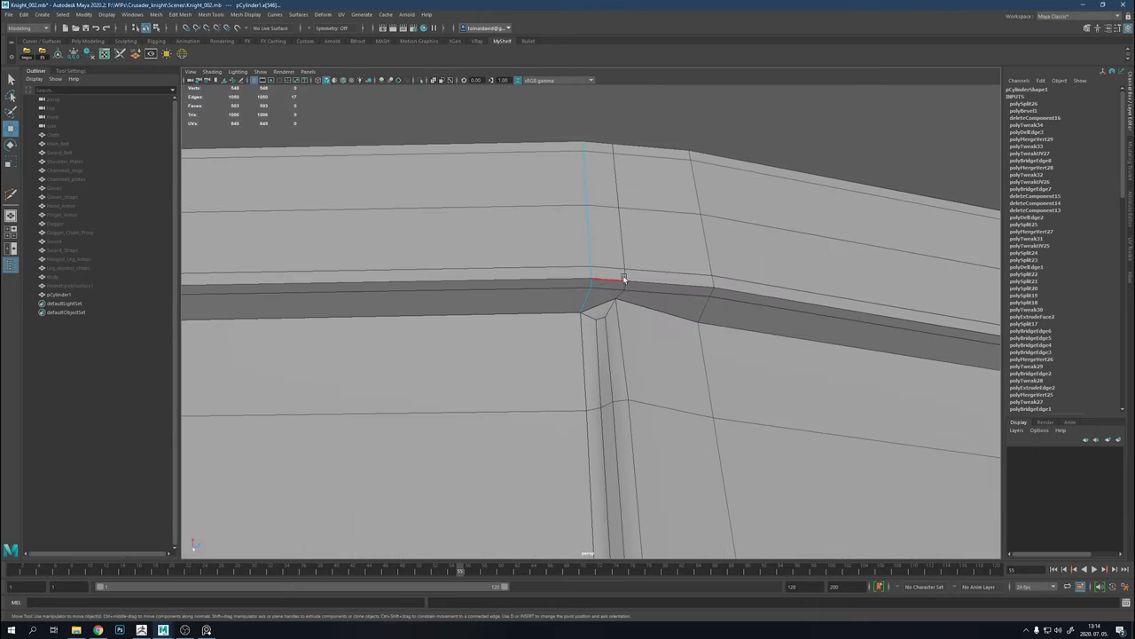
right_click_drag(626, 255, 578, 332, "alt")
left_click_drag(577, 332, 580, 239, "alt")
mouse_move(580, 239)
right_mouse_down("alt")
mouse_move(601, 233)
mouse_move(631, 386)
right_mouse_up("alt")
right_click_drag(495, 533, 596, 334, "alt")
right_click(596, 334)
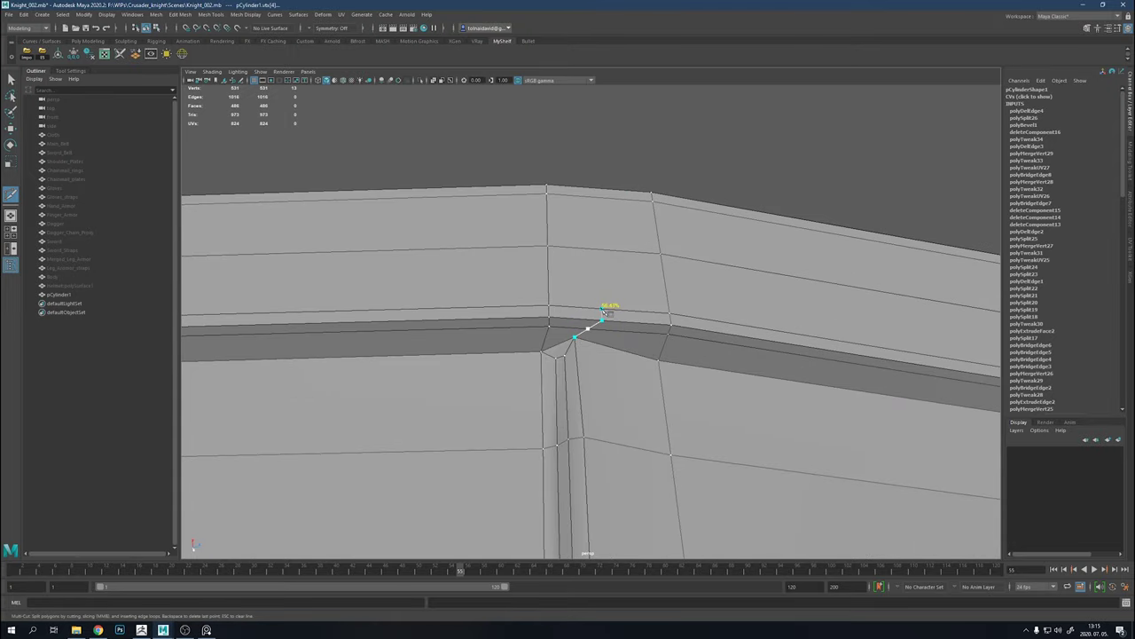
Cut a diagonal edge from the rim corner and select the new vertex to move it
left_click_drag(604, 310, 588, 373, "alt")
middle_click_drag(588, 373, 587, 374, "alt")
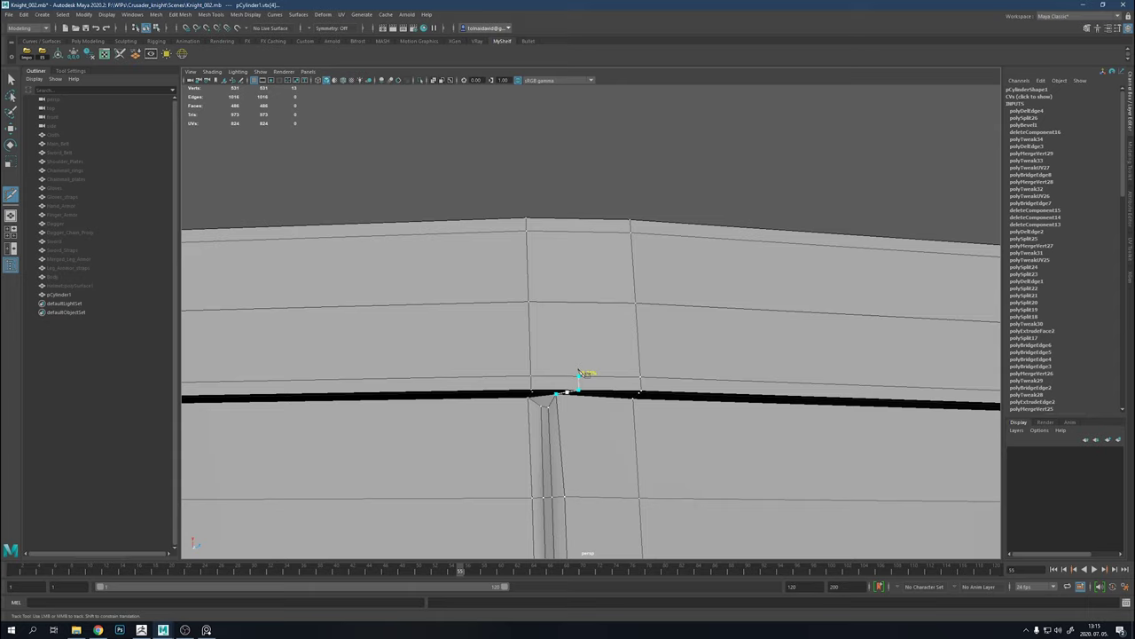
left_click(635, 306)
right_click(603, 390)
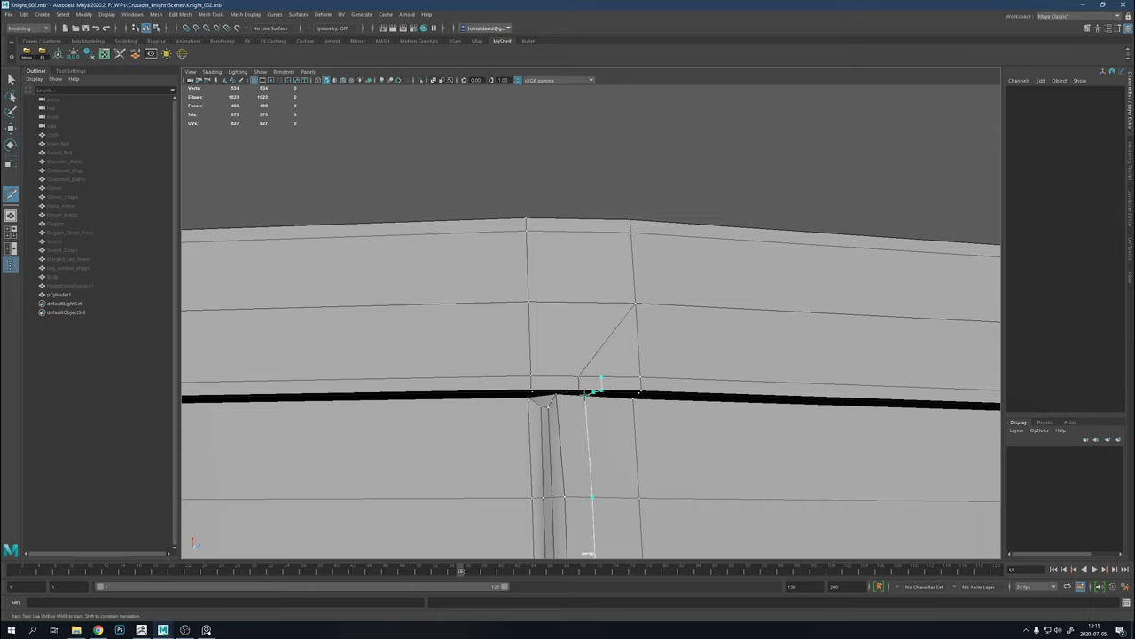
key("w")
left_click(605, 379)
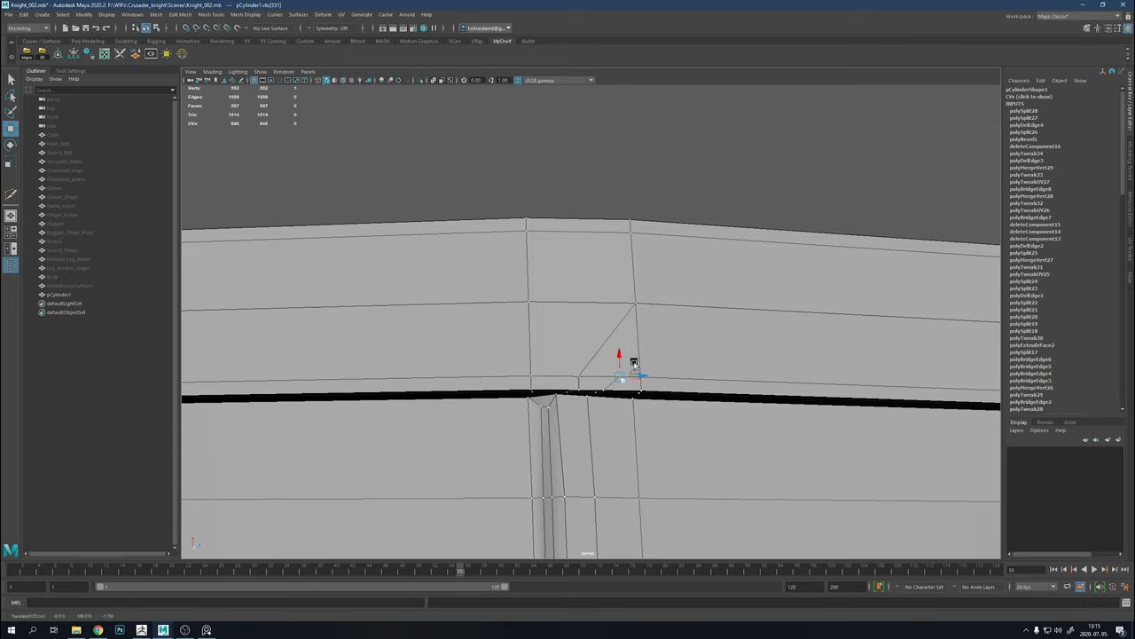
Check the rim in smoothed preview, then return to the low-poly cage view
key("3")
left_click(824, 94)
mouse_move(824, 94)
left_mouse_down("alt")
mouse_move(836, 165)
mouse_move(654, 352)
left_mouse_up("alt")
right_click_drag(718, 322, 674, 251)
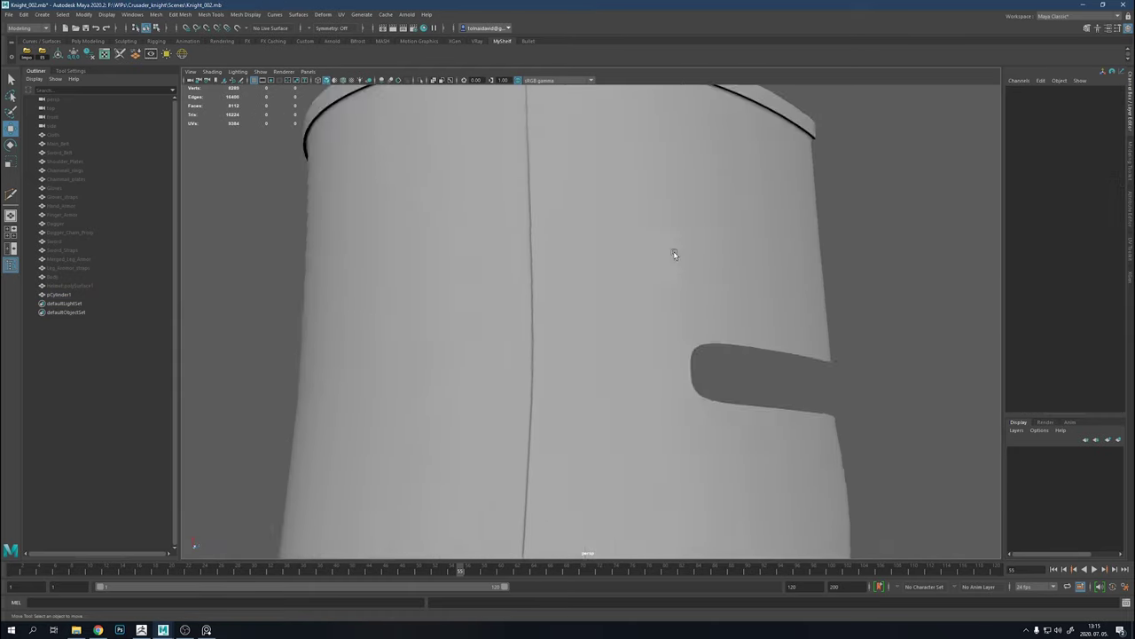
mouse_move(674, 251)
left_mouse_down("alt")
mouse_move(700, 256)
mouse_move(644, 240)
mouse_move(615, 469)
left_mouse_up("alt")
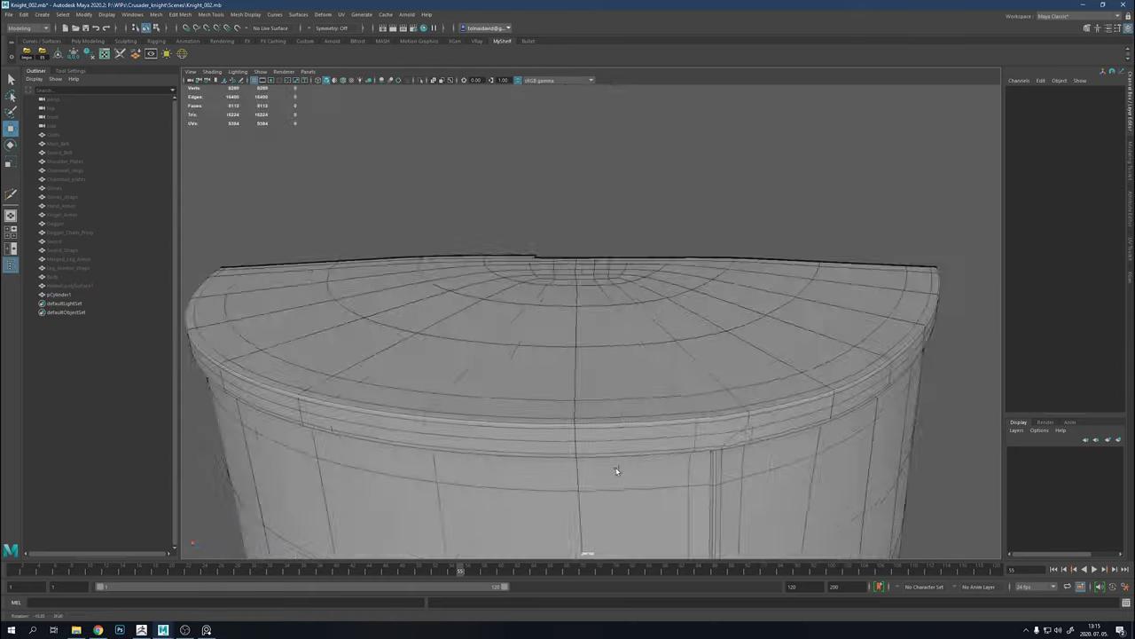
mouse_move(615, 469)
right_mouse_down("alt")
mouse_move(639, 401)
mouse_move(575, 341)
right_mouse_up("alt")
key("1")
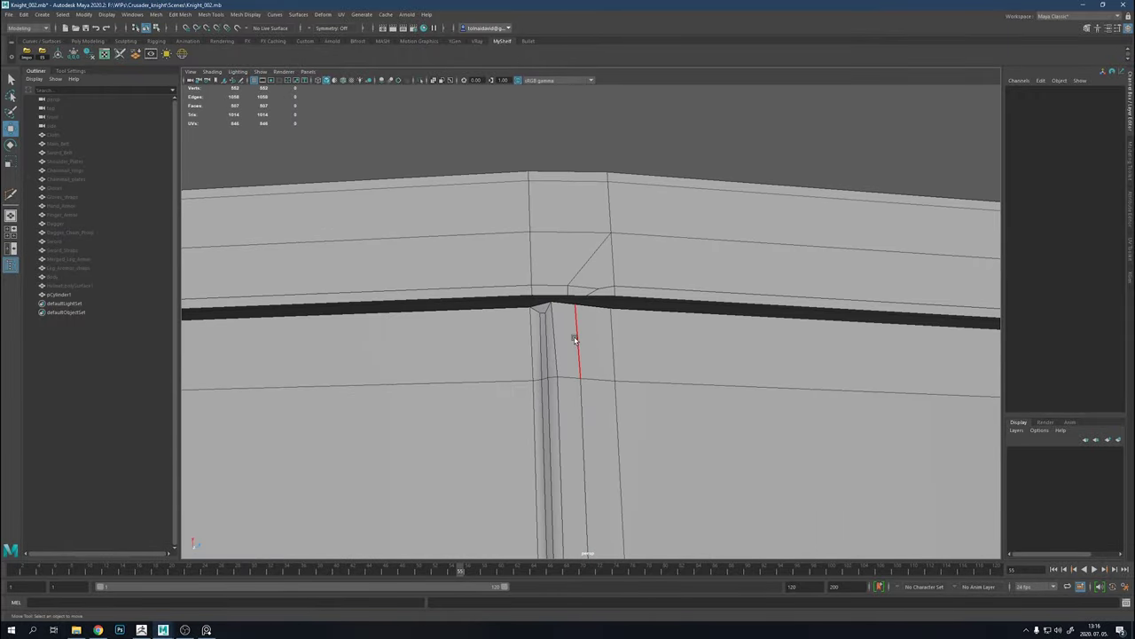
Delete the stray rim faces and the leftover rim corner vertex
left_click_drag(564, 304, 570, 361, "alt")
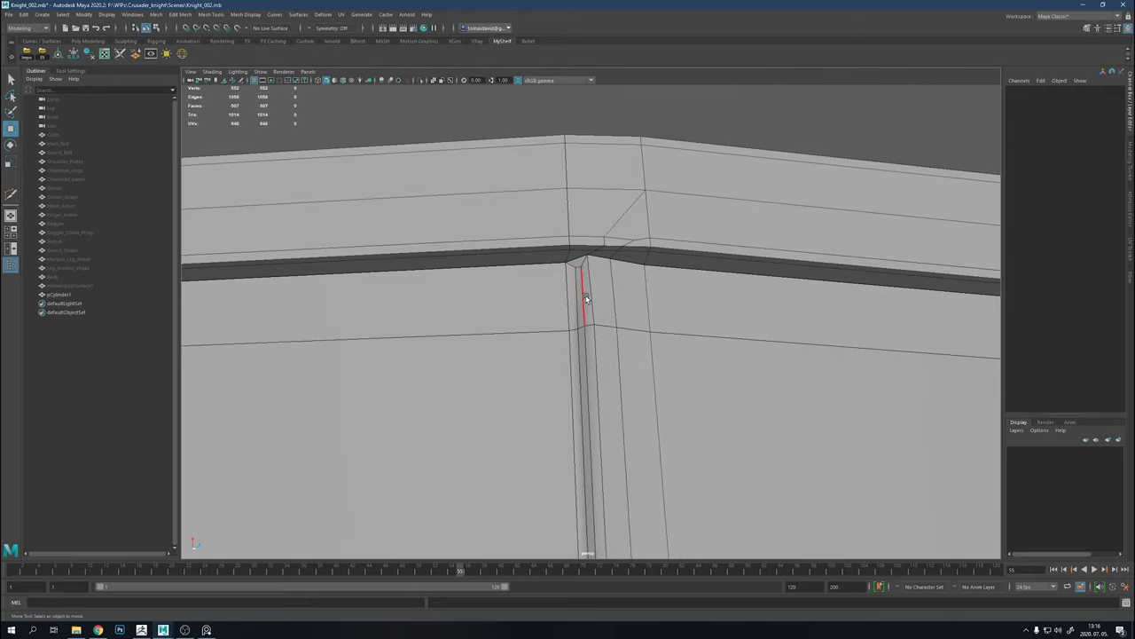
left_click_drag(593, 259, 588, 317)
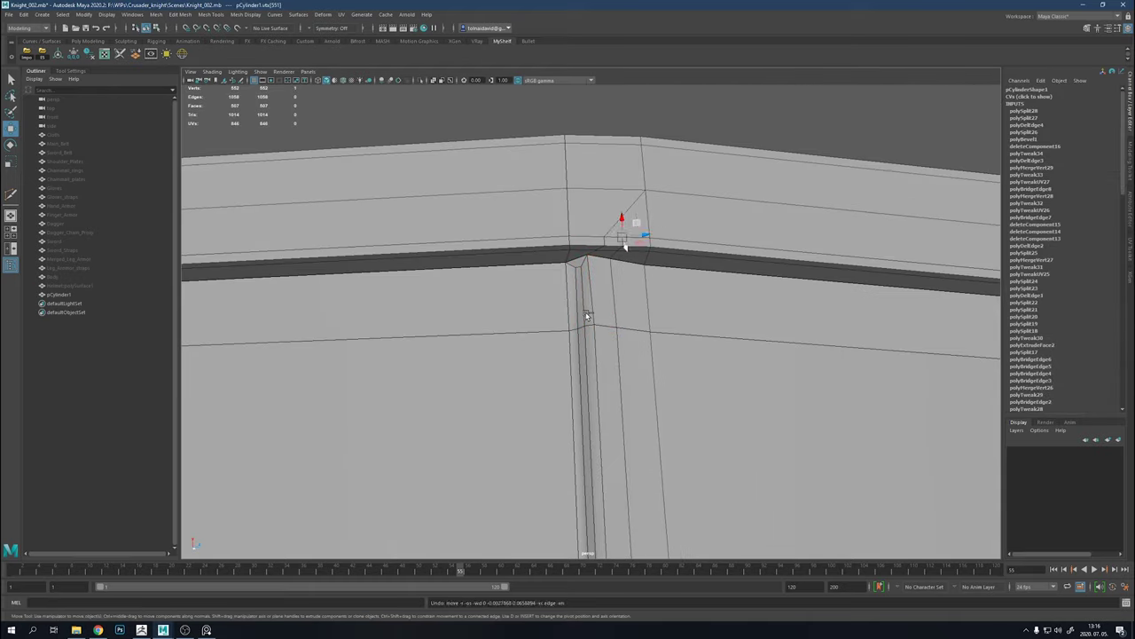
key("Delete")
right_click(586, 236)
scroll(595, 230, "down", 3)
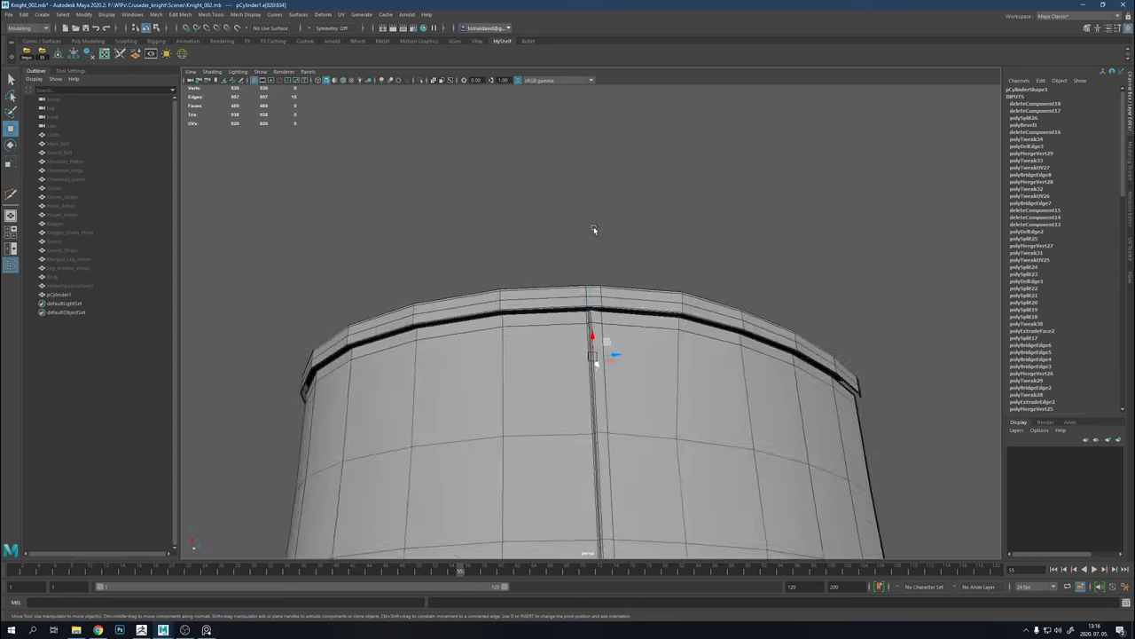
mouse_move(596, 231)
left_mouse_down("alt")
mouse_move(624, 441)
mouse_move(593, 388)
left_mouse_up("alt")
scroll(653, 316, "up", 5)
scroll(701, 390, "up", 3)
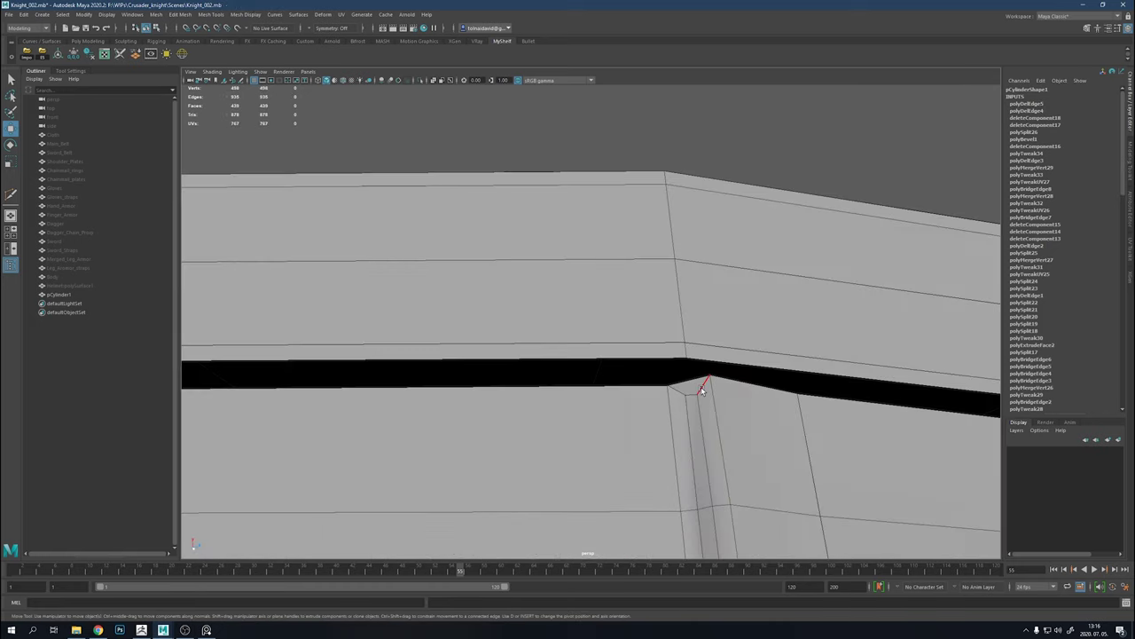
key("Delete")
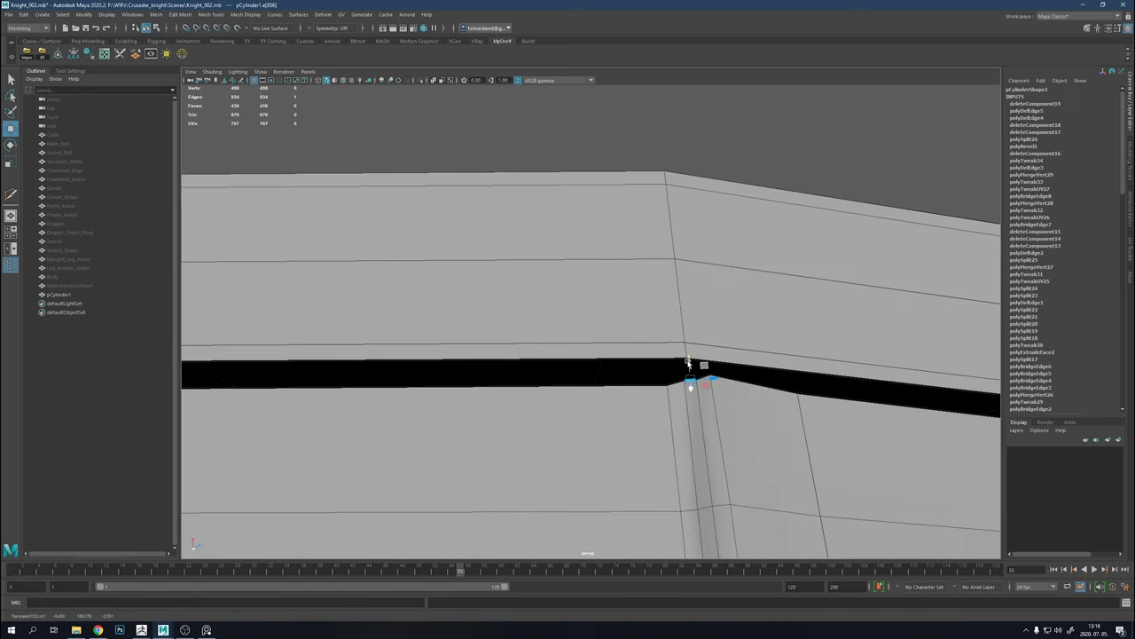
Select the whole cylinder object for mirroring across X
scroll(687, 362, "down", 10)
mouse_move(520, 347)
right_mouse_down()
mouse_move(686, 335)
mouse_move(674, 434)
right_mouse_up()
scroll(631, 379, "up", 5)
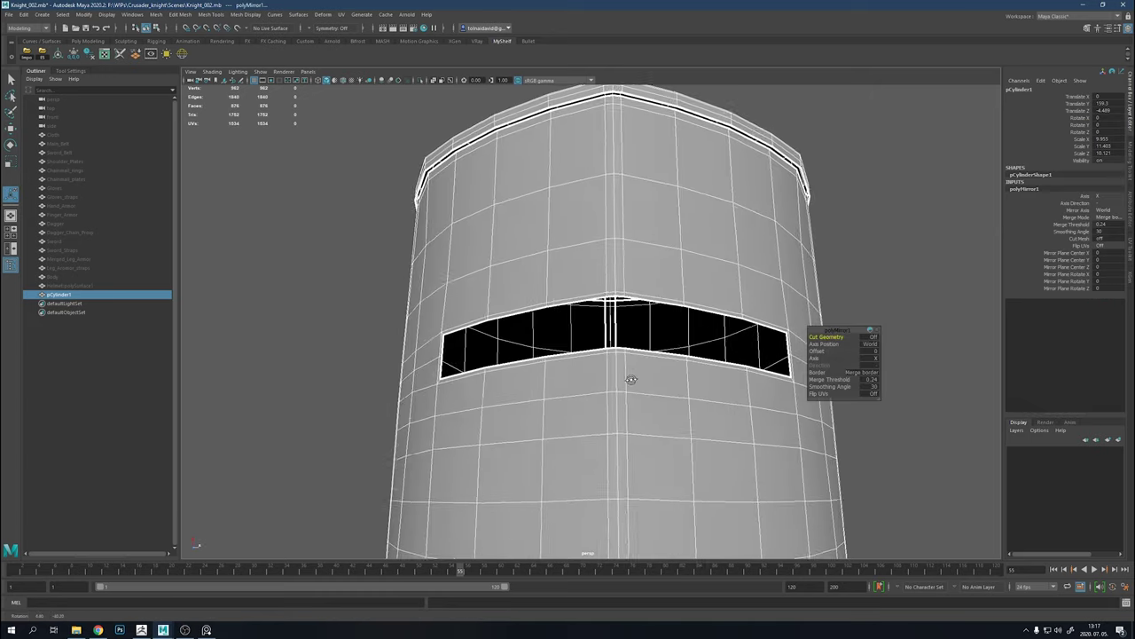
Preview the mirrored helm smoothed and inspect its open bottom
key("alt+shift+d")
key("3")
scroll(689, 403, "up", 5)
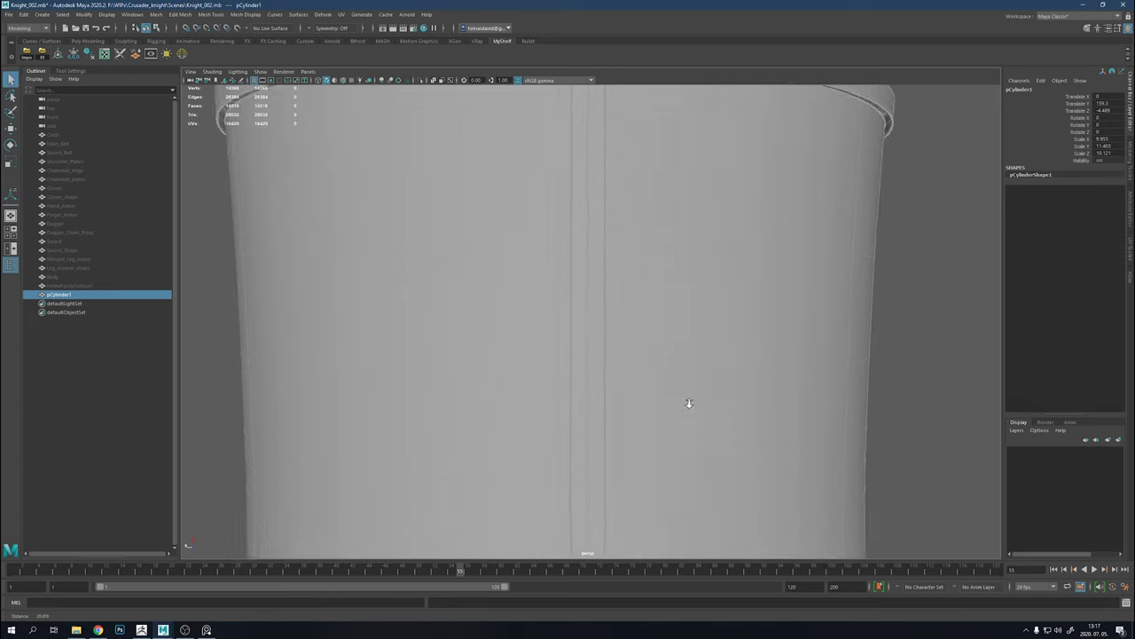
scroll(690, 402, "down", 5)
mouse_move(597, 337)
left_mouse_down("alt")
mouse_move(653, 410)
mouse_move(648, 286)
left_mouse_up("alt")
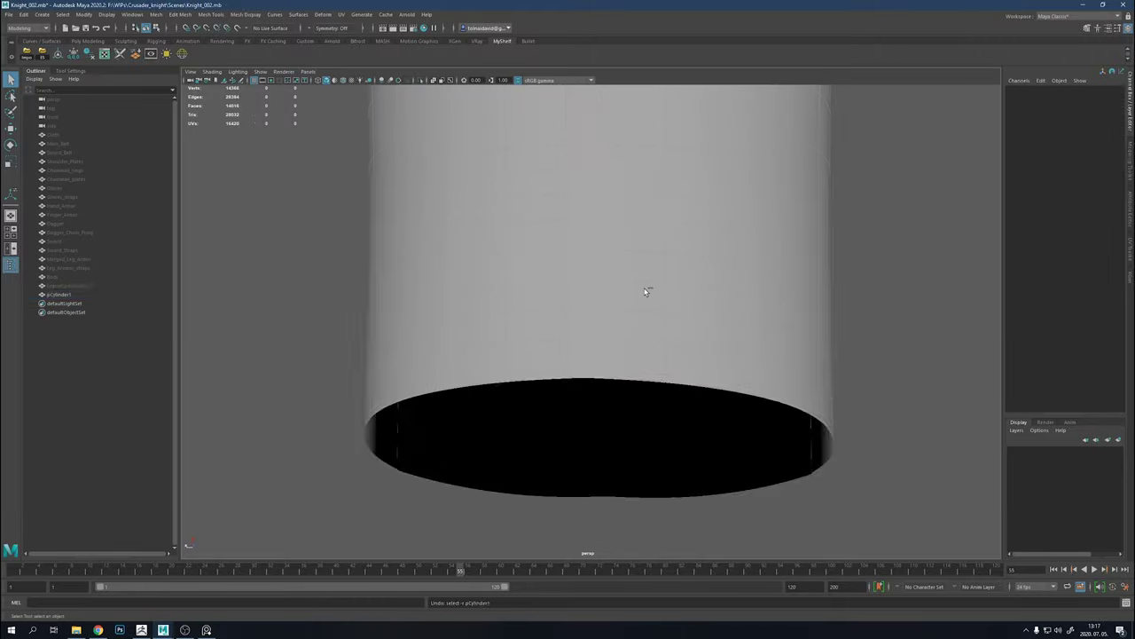
Undo the mirror and re-mirror the half helm with Border set to Do not merge borders
key("ctrl+z")
key("ctrl+z")
key("ctrl+z")
key("ctrl+z")
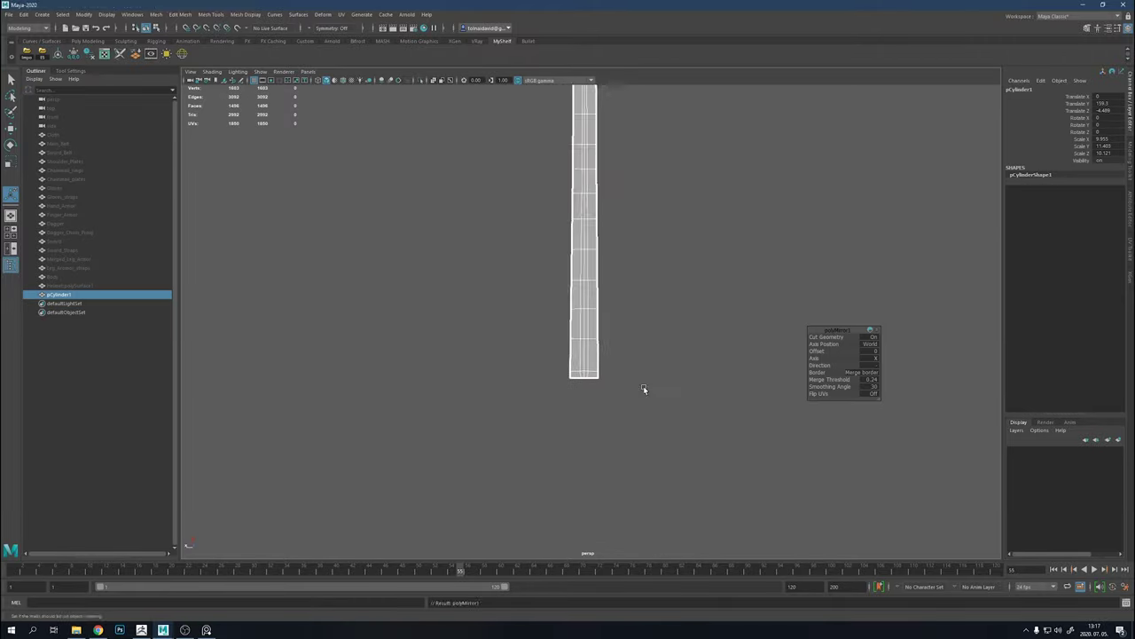
key("ctrl+z")
key("ctrl+z")
key("ctrl+z")
key("ctrl+z")
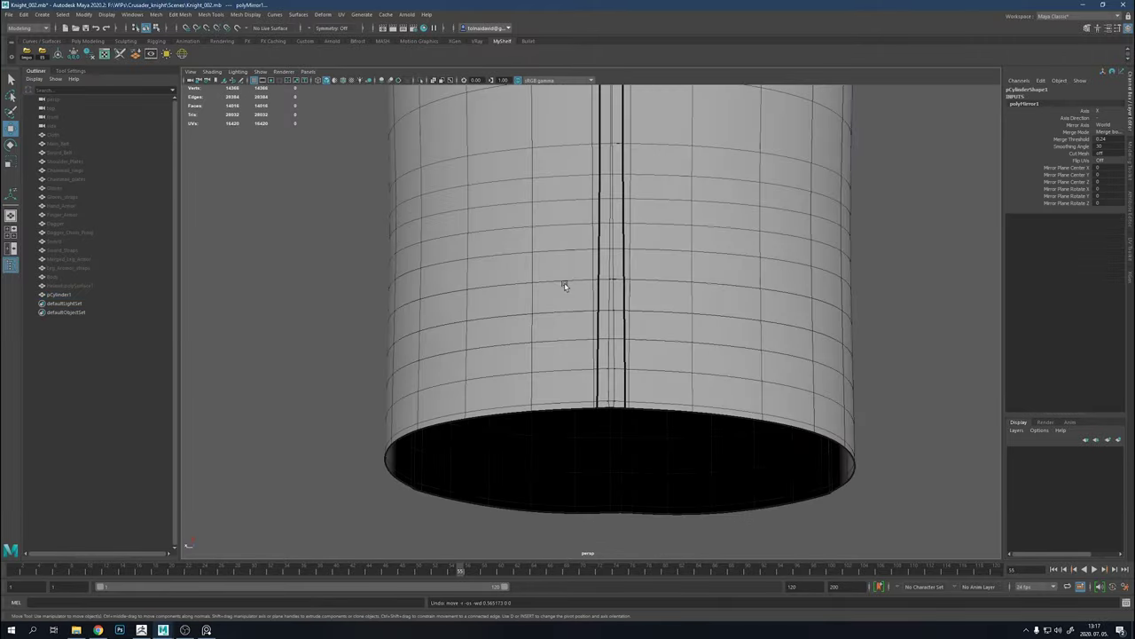
key("ctrl+z")
key("ctrl+z")
key("ctrl+z")
key("ctrl+z")
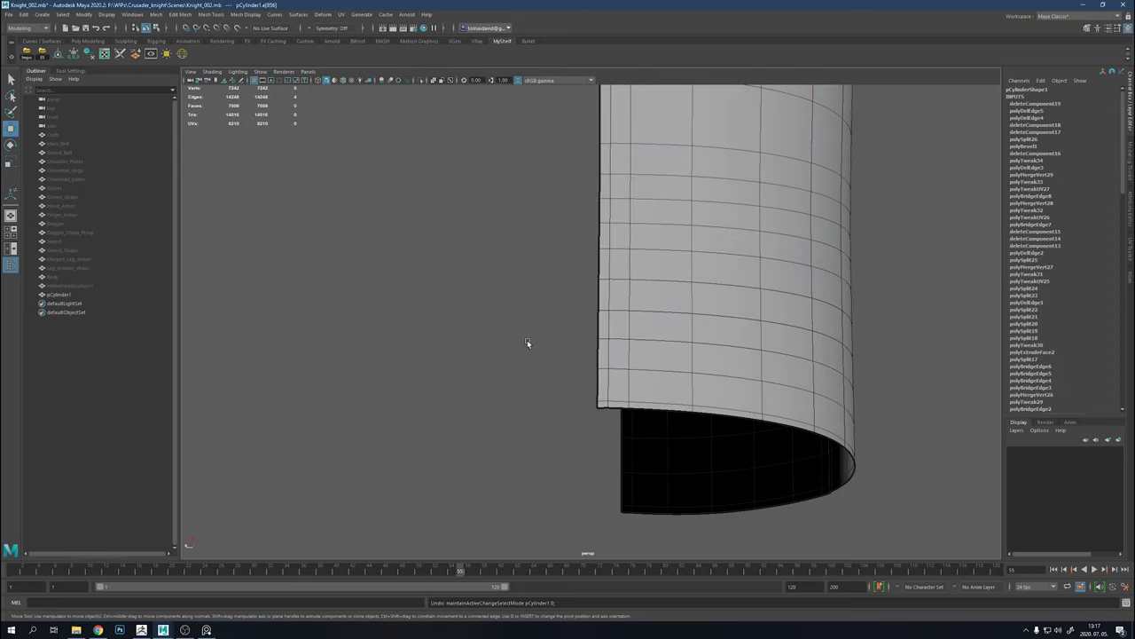
key("ctrl+z")
key("ctrl+z")
key("ctrl+z")
key("ctrl+z")
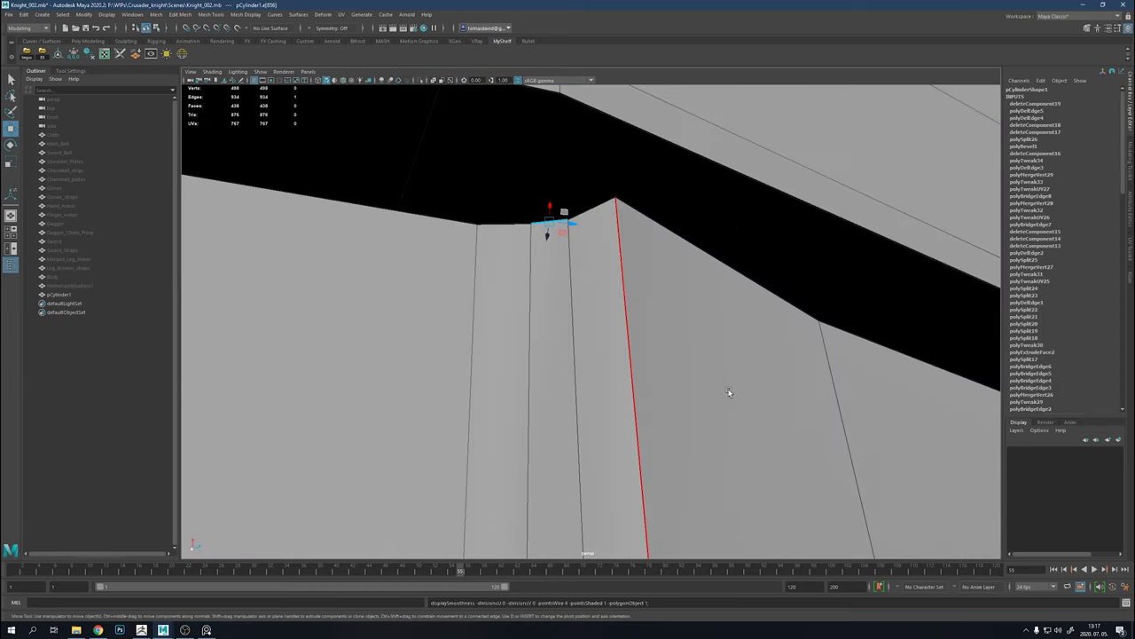
key("ctrl+z")
key("ctrl+z")
key("ctrl+z")
key("ctrl+z")
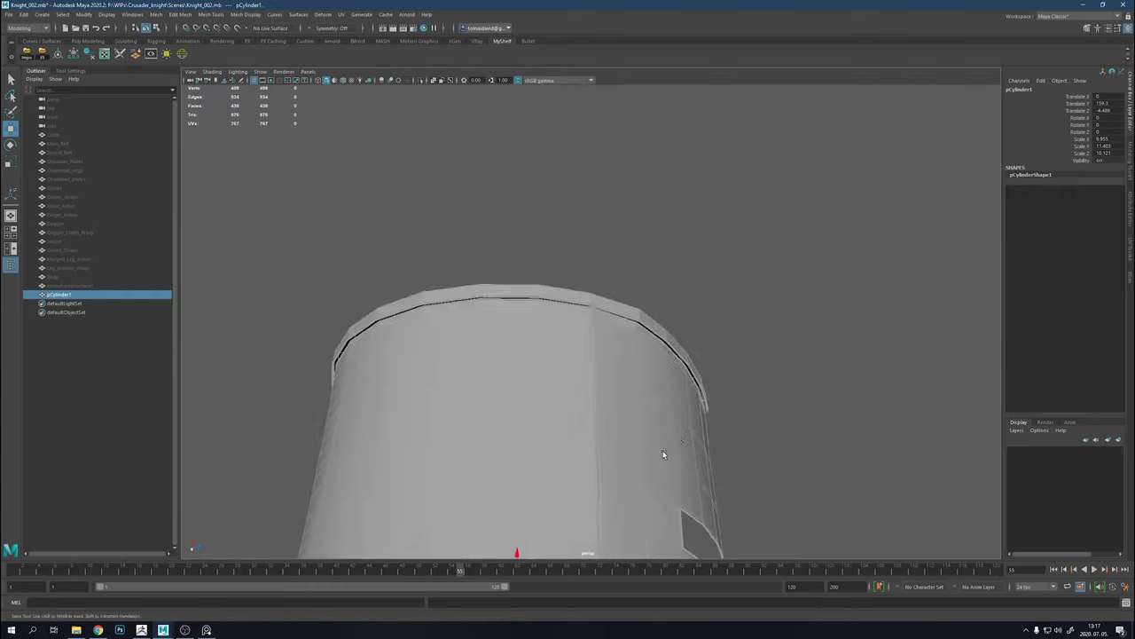
right_click_drag(735, 266, 736, 350, "shift")
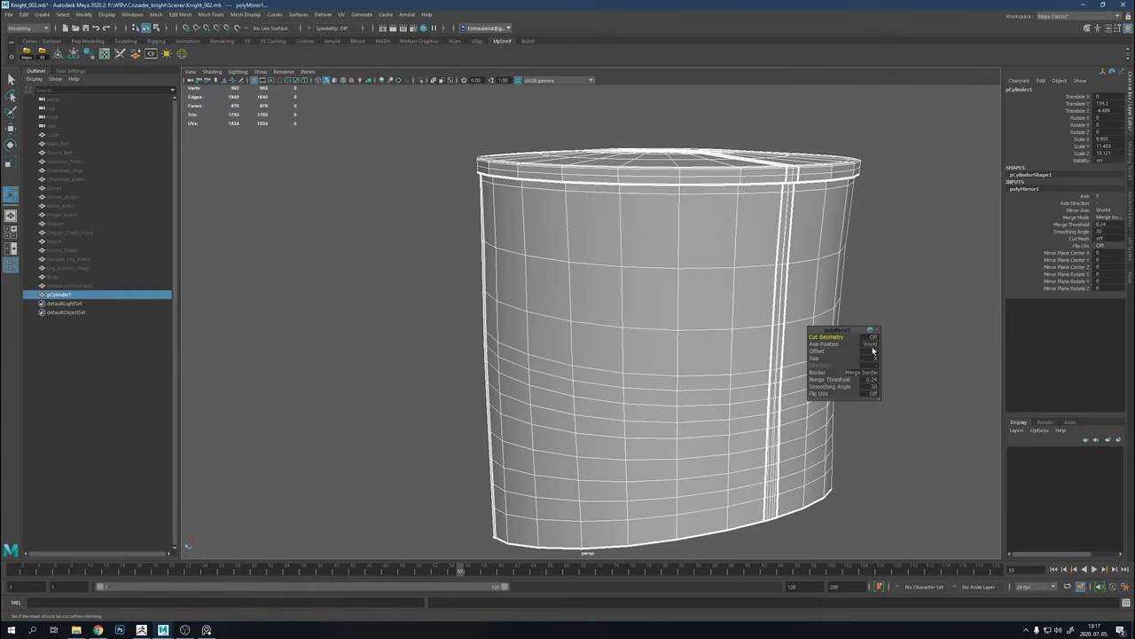
left_click(902, 395)
scroll(454, 346, "down", 5)
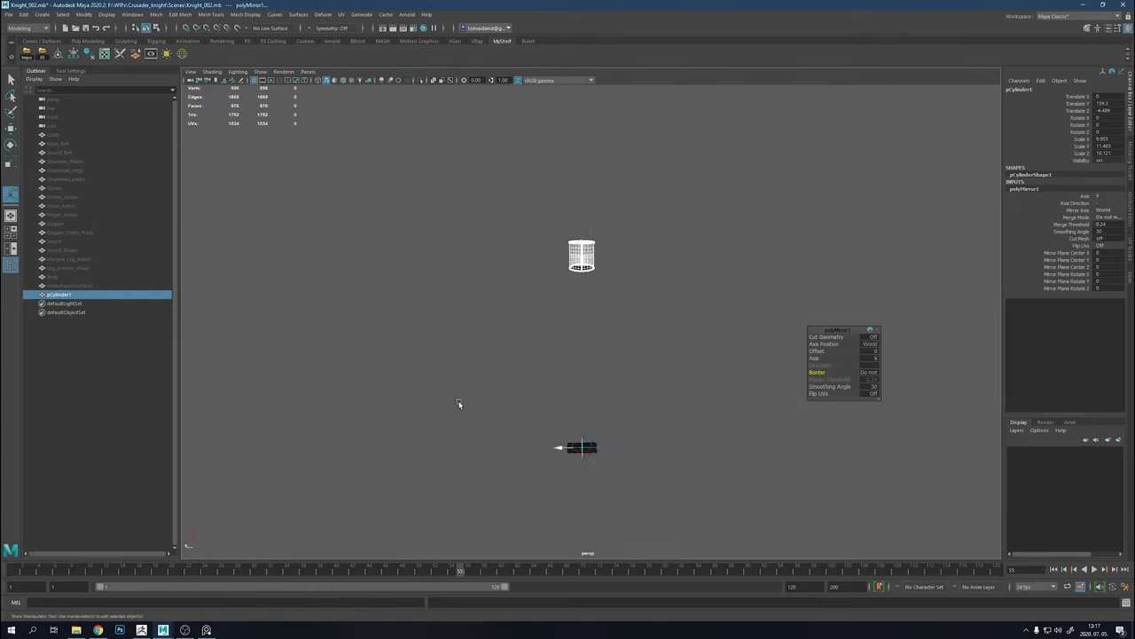
Clear the selection and inspect the end cap and centre seam between the halves
left_click(545, 493)
scroll(515, 350, "up", 5)
key("w")
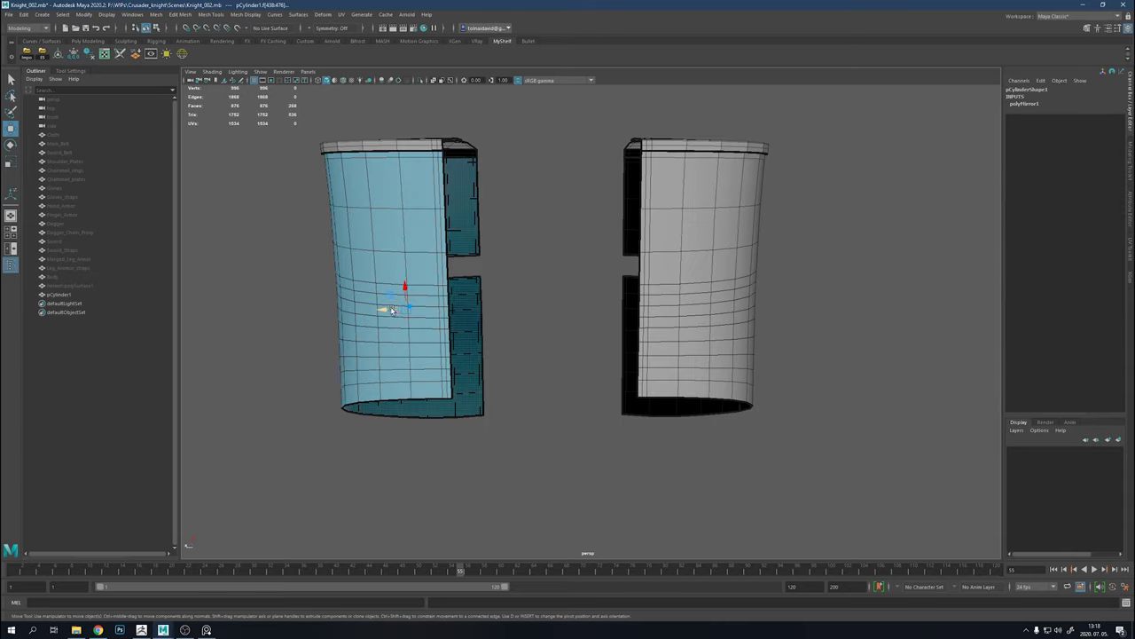
scroll(445, 313, "down", 5)
mouse_move(484, 303)
left_mouse_down("alt")
mouse_move(735, 393)
mouse_move(669, 330)
left_mouse_up("alt")
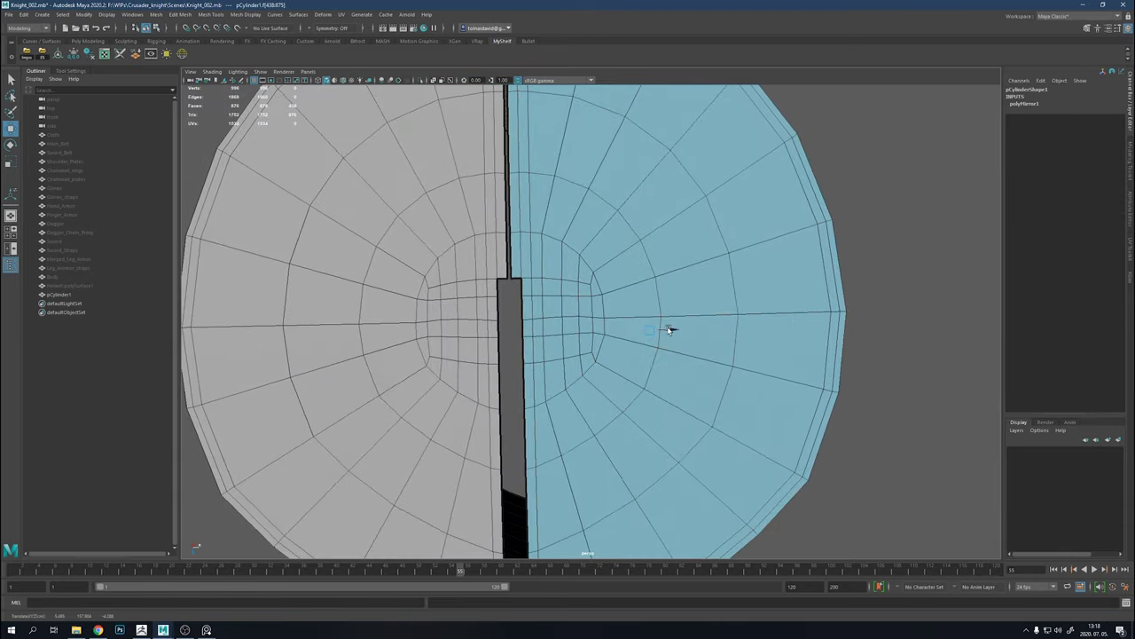
mouse_move(657, 385)
left_mouse_down("alt")
mouse_move(654, 329)
mouse_move(665, 324)
mouse_move(646, 397)
mouse_move(518, 349)
mouse_move(552, 334)
left_mouse_up("alt")
left_click(517, 319)
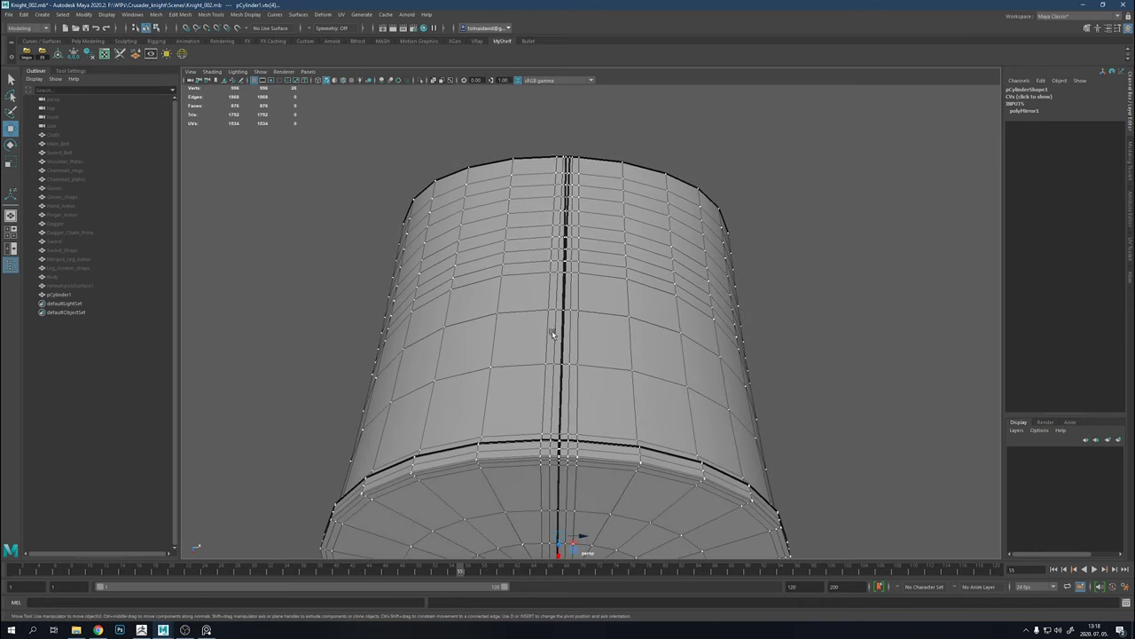
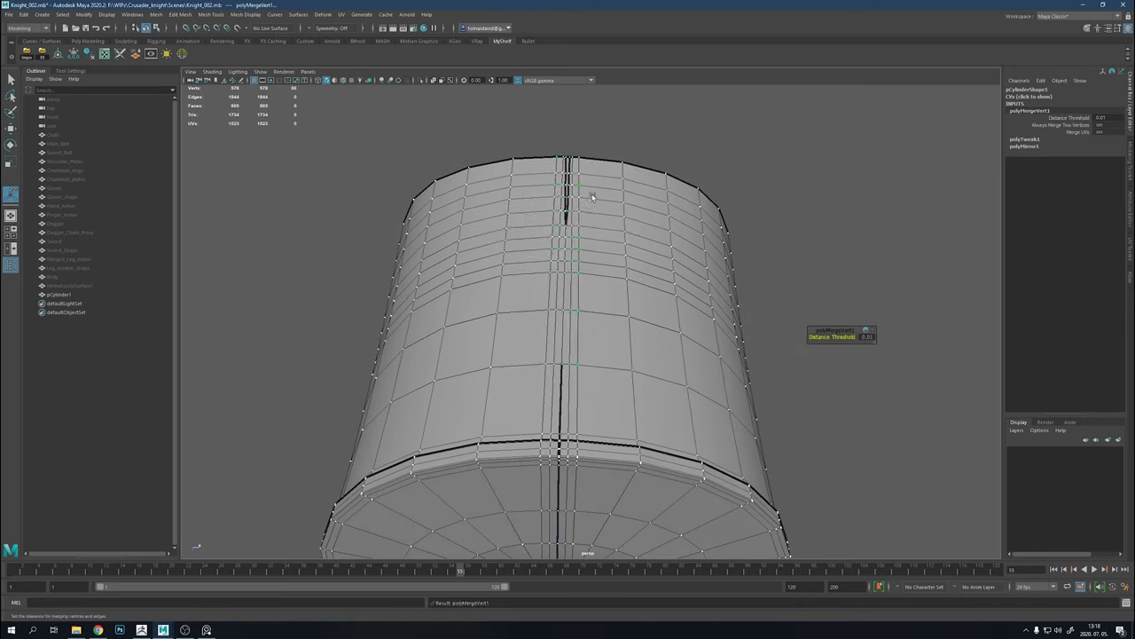
Merge the stray seam vertices at the cylinder's lower rim
left_click_drag(593, 197, 811, 335, "alt")
mouse_move(592, 252)
left_mouse_down("alt")
mouse_move(609, 393)
mouse_move(635, 366)
left_mouse_up("alt")
left_click_drag(532, 382, 546, 410, "alt")
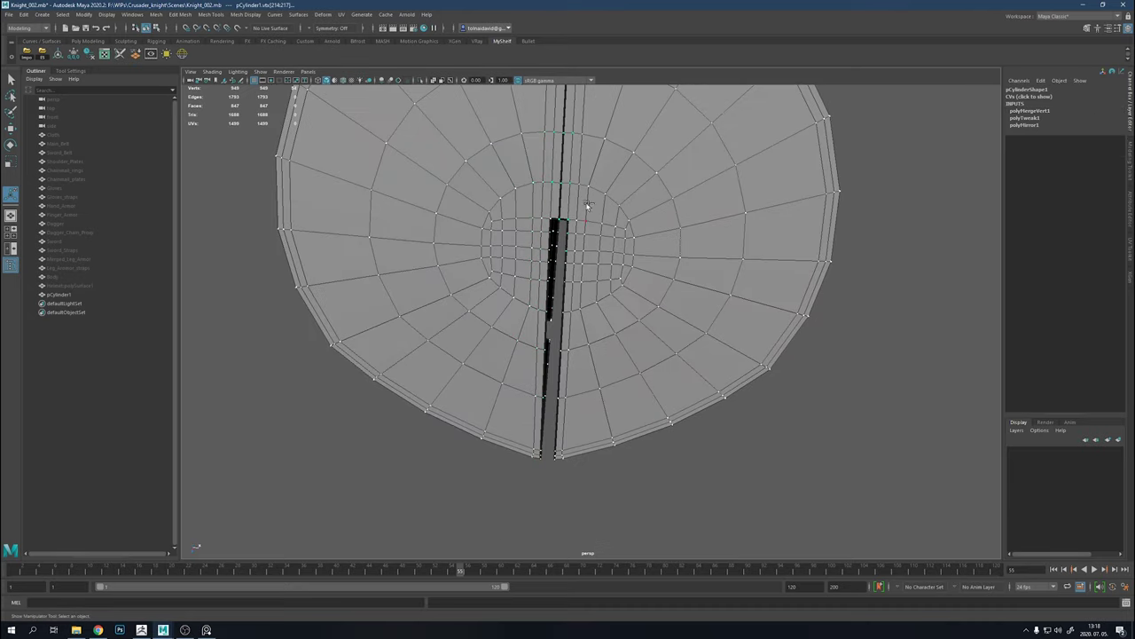
left_click_drag(587, 205, 577, 289, "alt")
left_click_drag(553, 251, 543, 162, "alt")
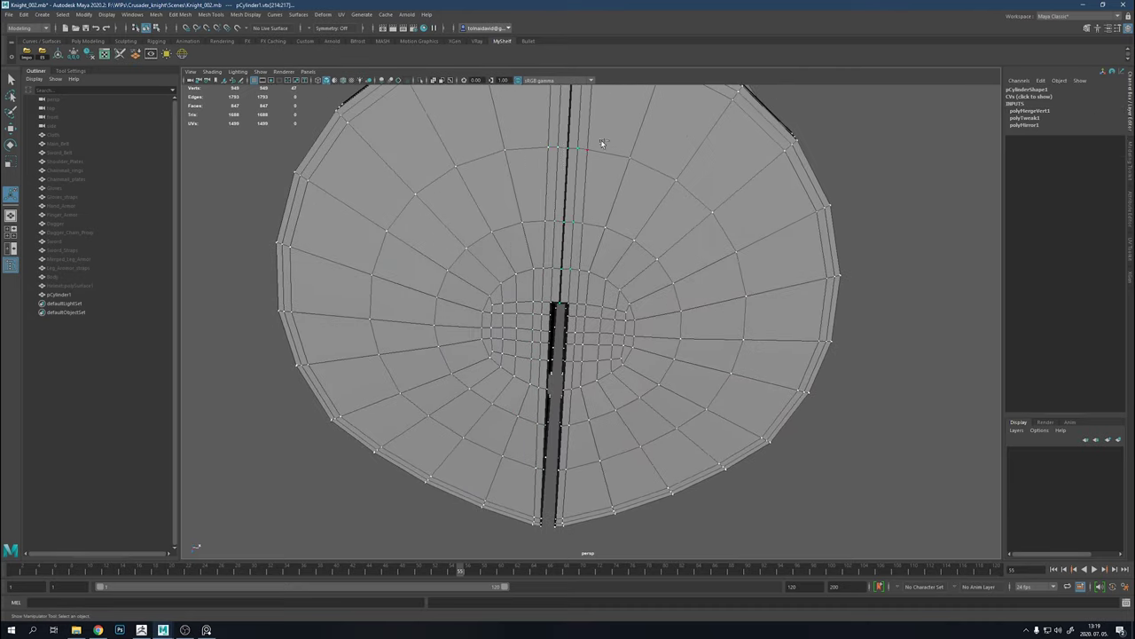
mouse_move(570, 282)
left_mouse_down("alt")
mouse_move(644, 222)
mouse_move(637, 247)
left_mouse_up("alt")
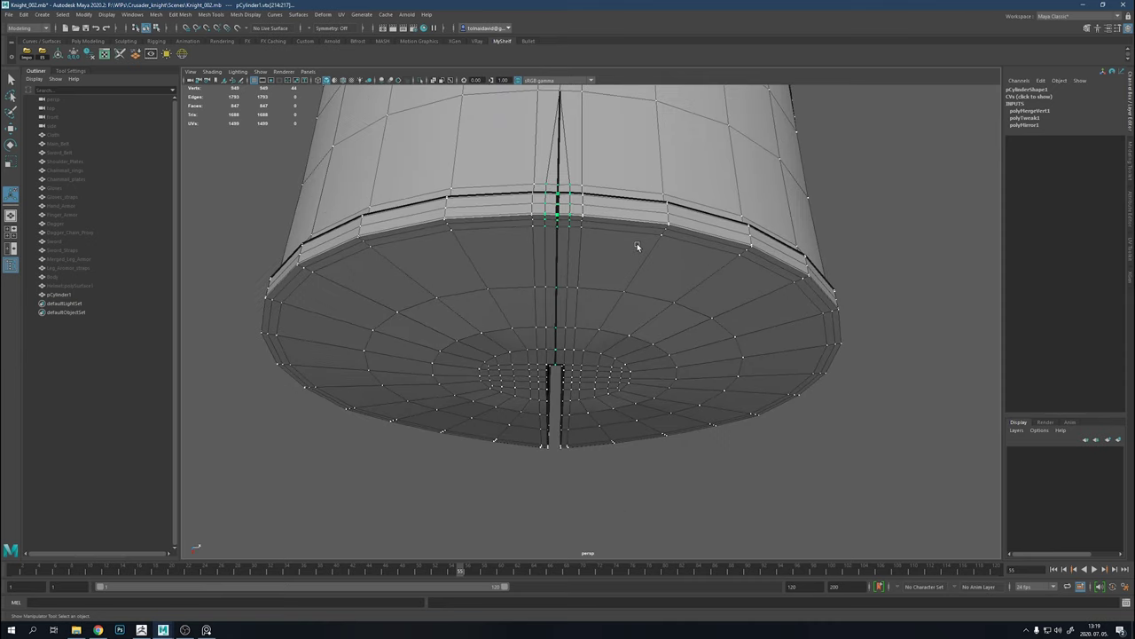
right_click_drag(672, 261, 671, 217, "shift")
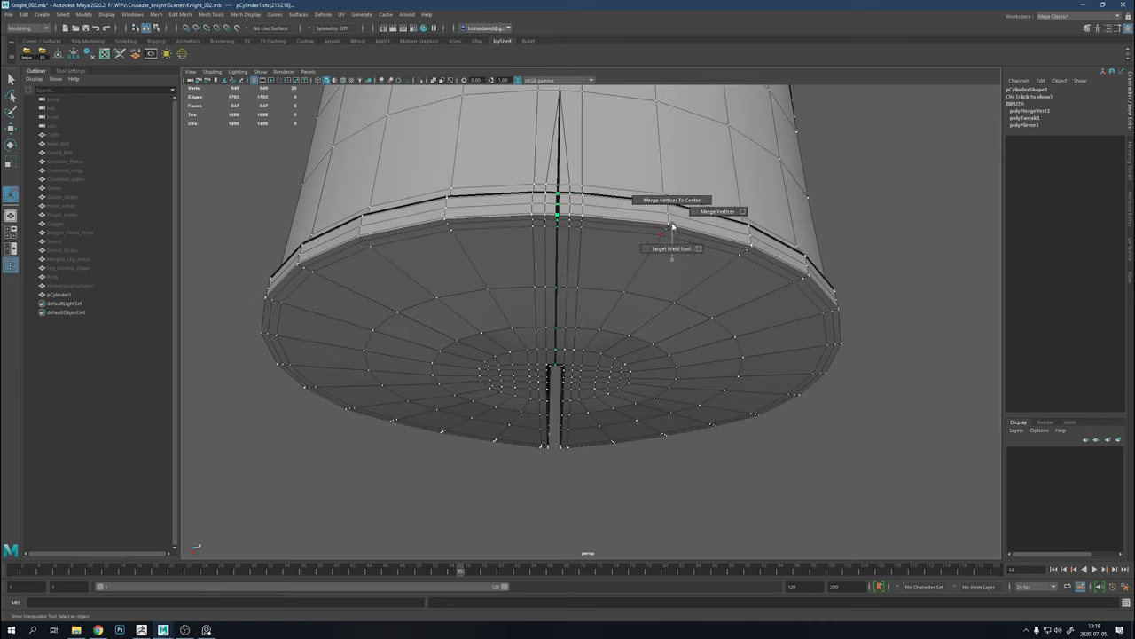
left_click_drag(671, 217, 642, 296, "alt")
Select and remove the stray rim edge beside the seam
key("F10")
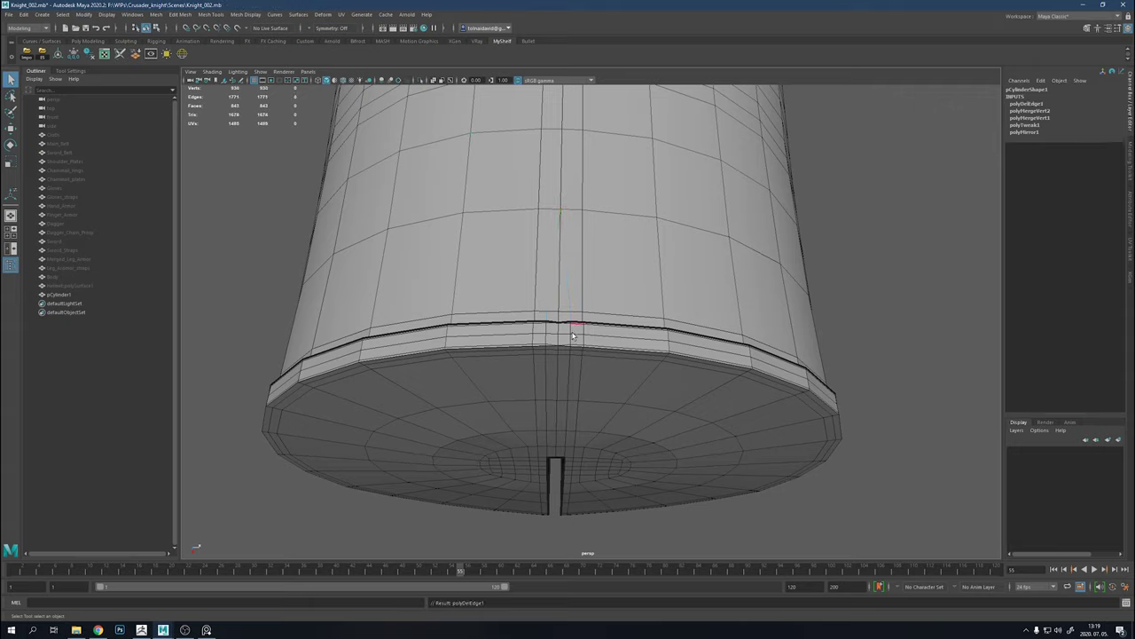
scroll(572, 335, "up", 5)
left_click(600, 346)
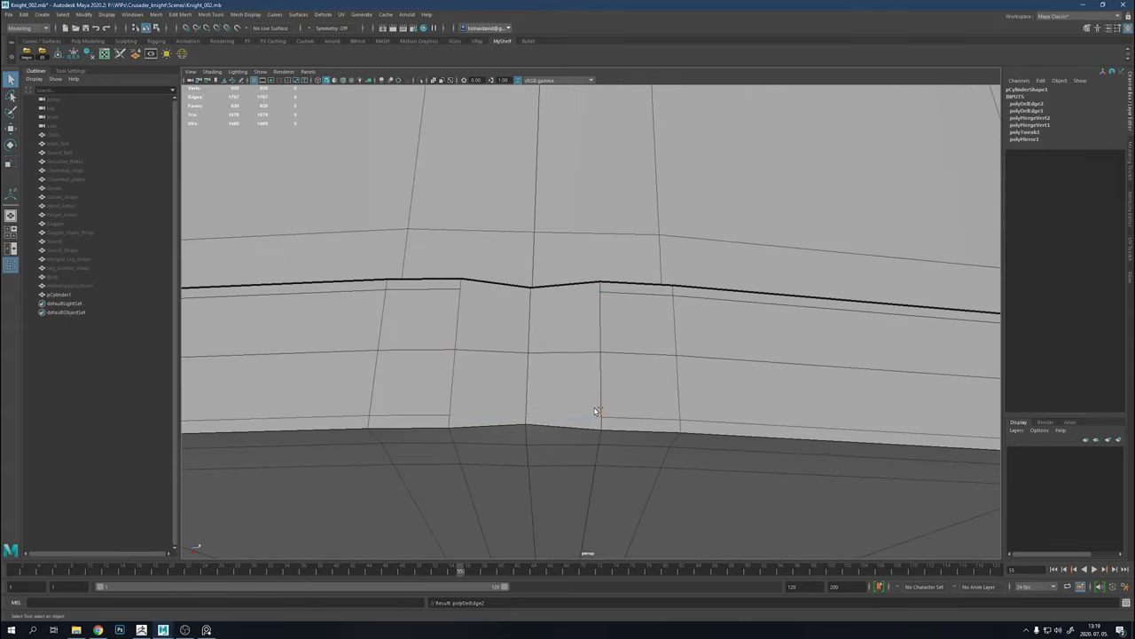
right_click_drag(510, 401, 510, 401)
left_click_drag(527, 431, 515, 261, "alt")
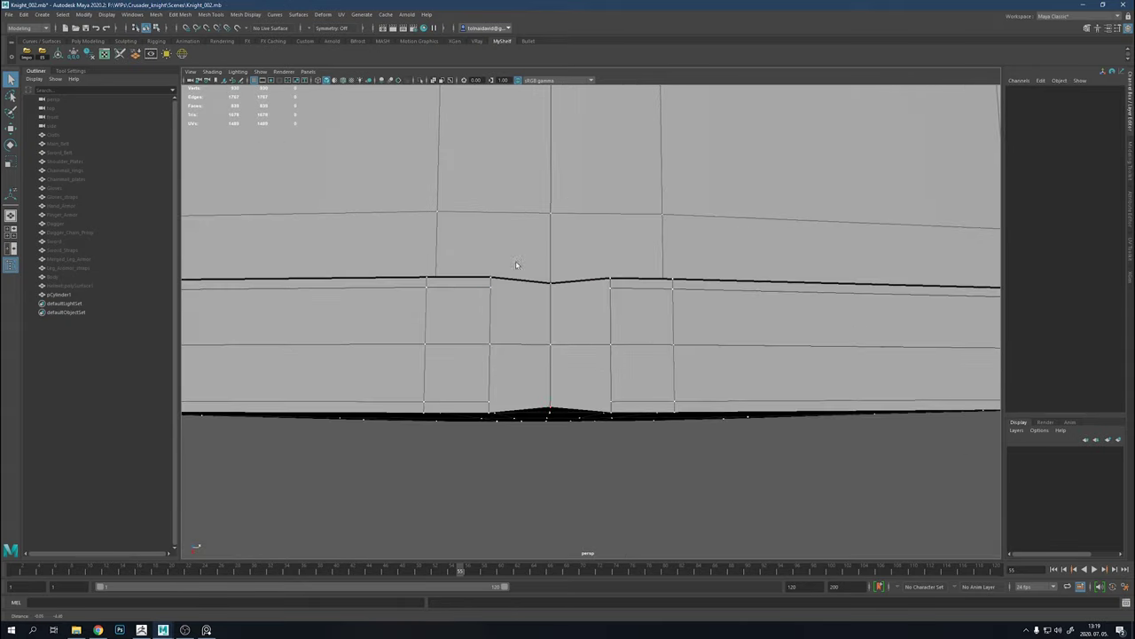
Multi-Cut new edges across the rim faces beside the slit
right_click_drag(550, 308, 490, 291, "shift")
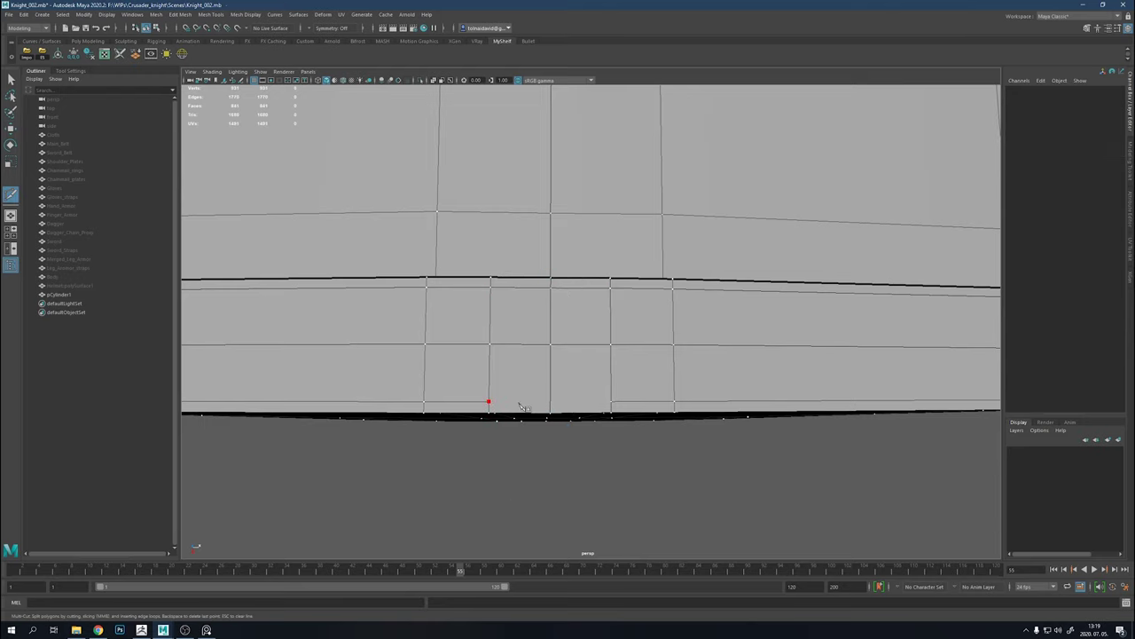
mouse_move(597, 398)
left_mouse_down("alt")
mouse_move(562, 400)
mouse_move(621, 532)
mouse_move(567, 355)
left_mouse_up("alt")
key("w")
right_click_drag(567, 355, 573, 293)
Select the slit's vertical and top-rim edge loops and bridge the slit edges closed
double_click(583, 187)
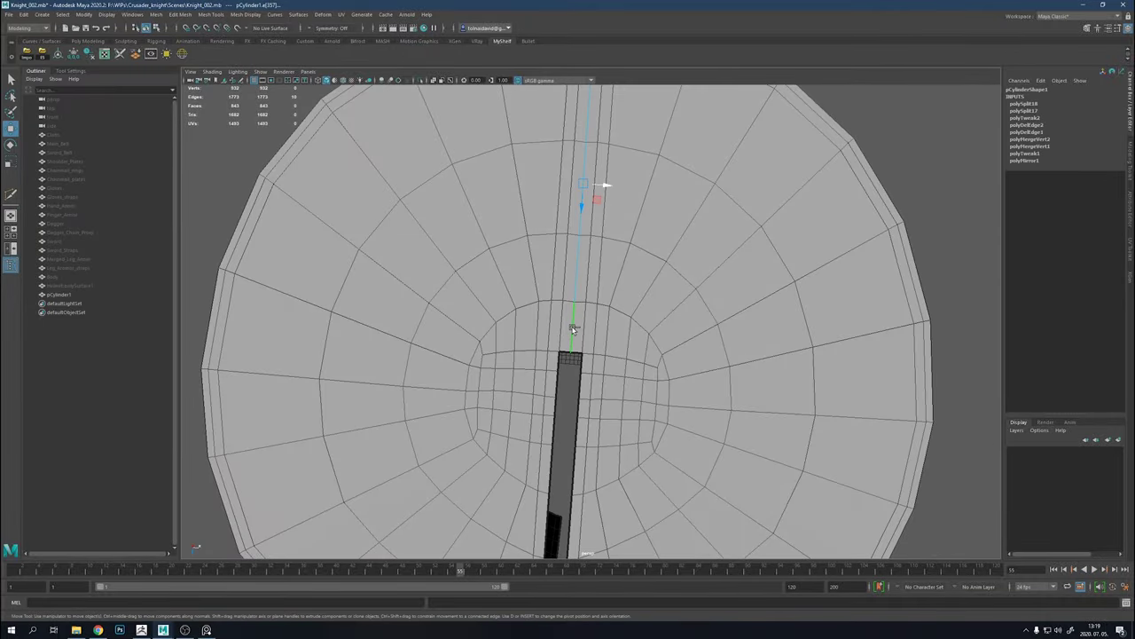
left_click_drag(603, 183, 721, 219, "alt")
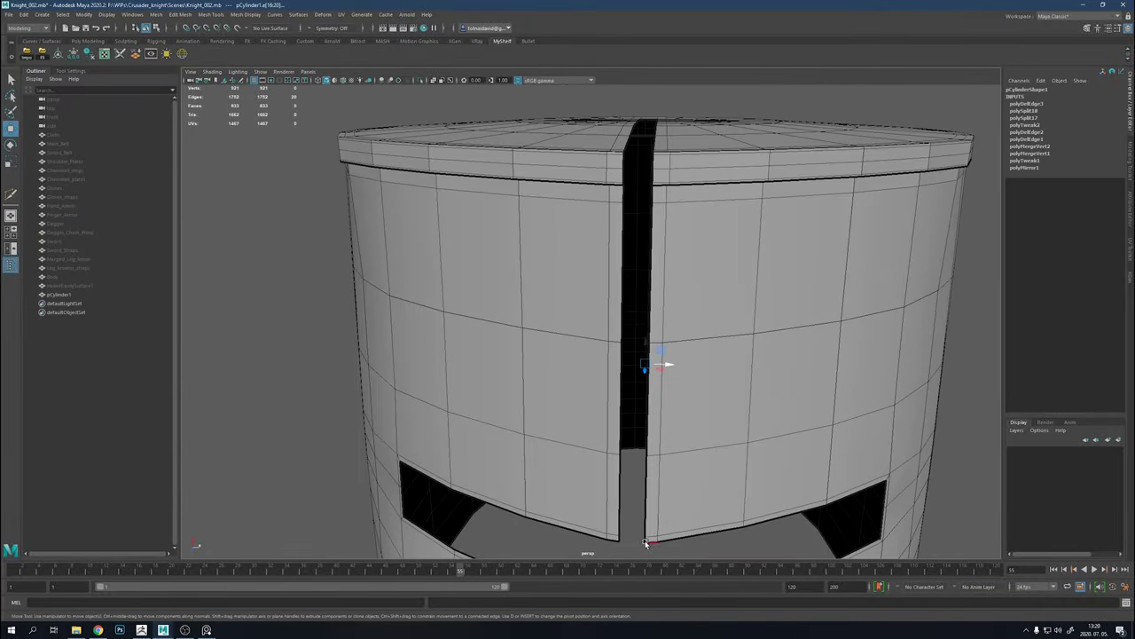
mouse_move(646, 543)
left_mouse_down("alt")
mouse_move(651, 355)
mouse_move(623, 257)
mouse_move(642, 257)
left_mouse_up("alt")
double_click(641, 256)
mouse_move(641, 319)
left_mouse_down("alt")
mouse_move(513, 309)
mouse_move(516, 266)
mouse_move(541, 382)
mouse_move(654, 373)
left_mouse_up("alt")
scroll(548, 412, "up", 5)
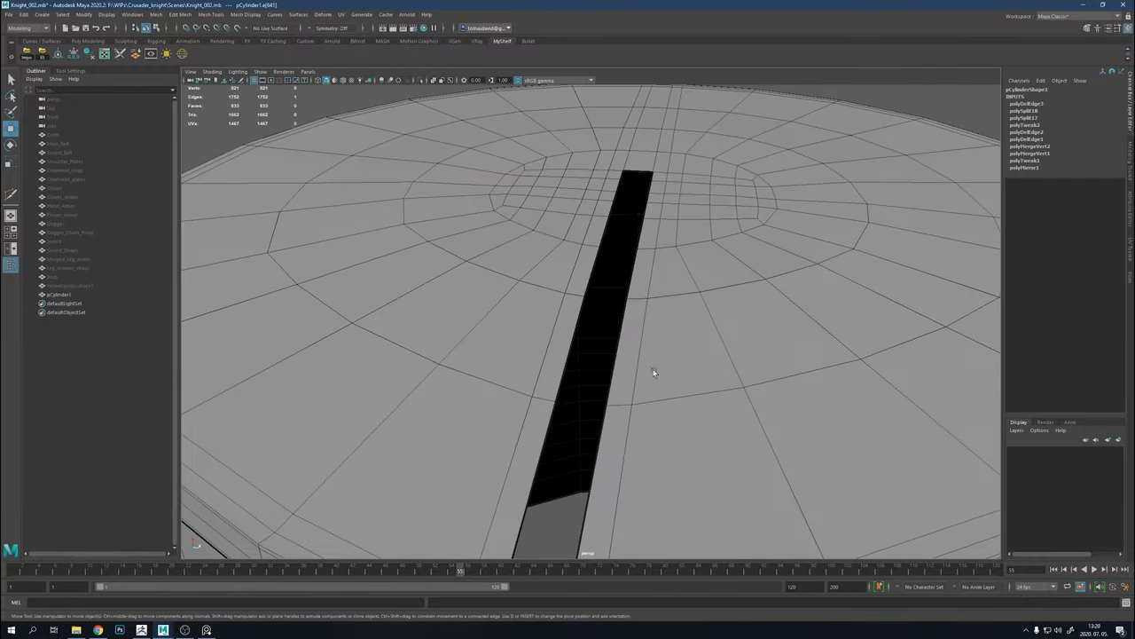
left_click_drag(648, 177, 643, 365, "alt")
right_click_drag(628, 390, 634, 457, "shift")
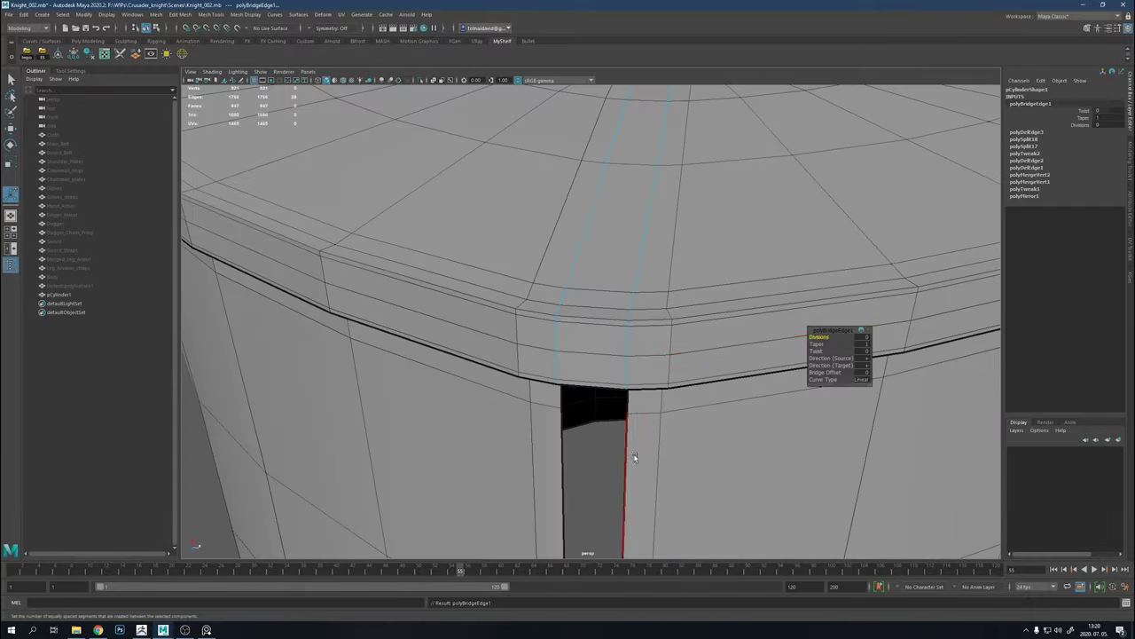
Select the whole cylinder and cut a new edge across it
scroll(826, 335, "down", 3)
right_click_drag(621, 304, 656, 284)
scroll(386, 323, "down", 4)
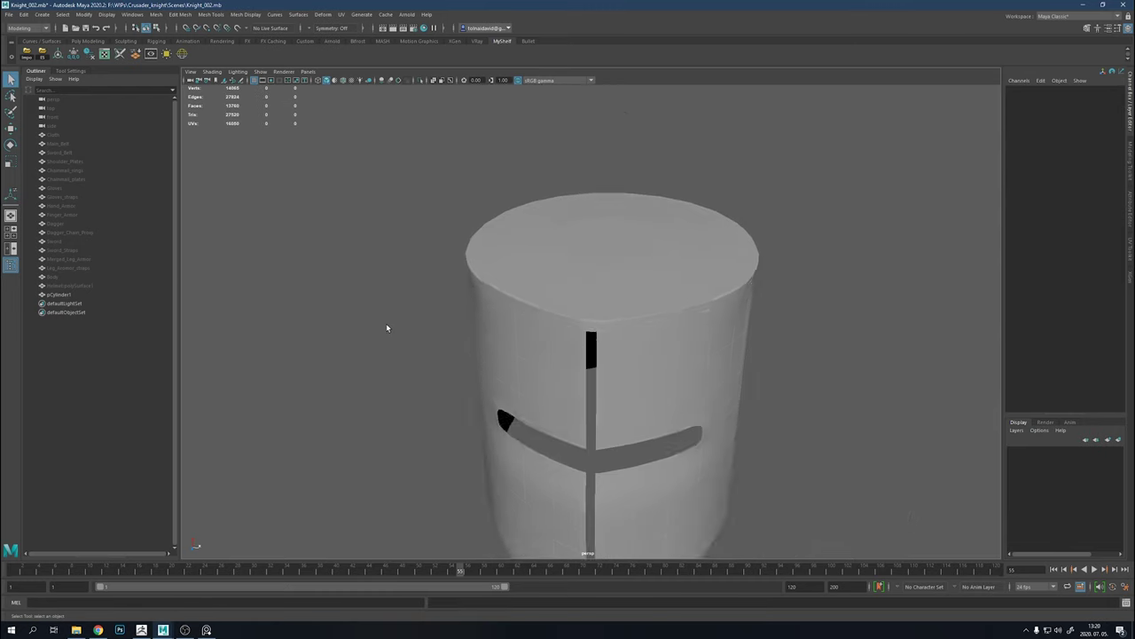
left_click(567, 372)
left_click_drag(568, 372, 495, 355, "alt")
key("f")
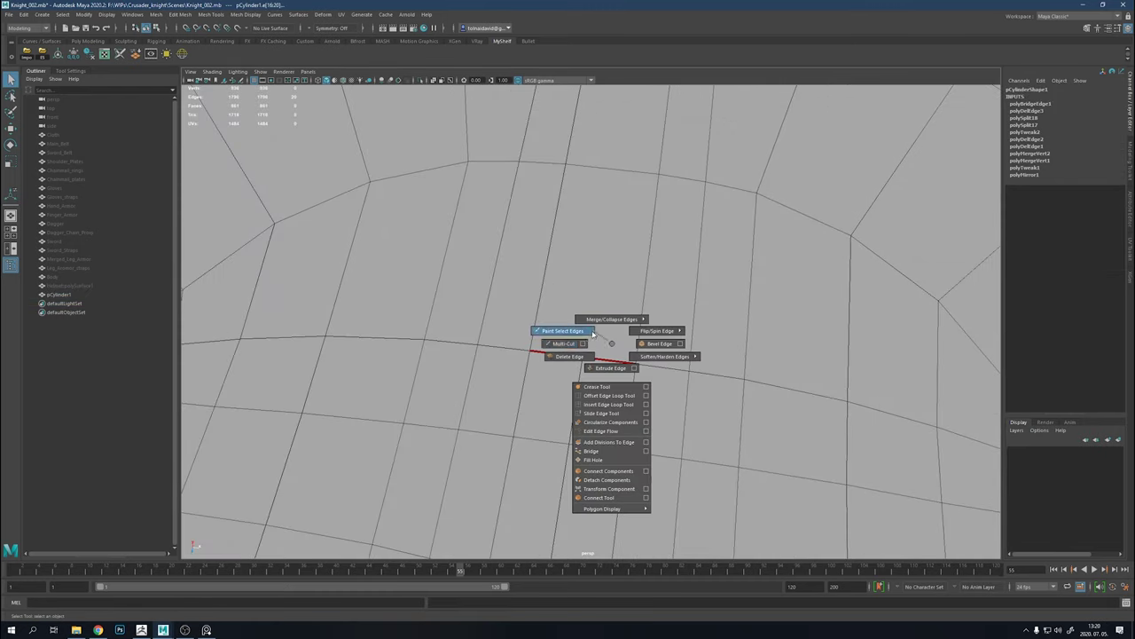
left_click(611, 169)
Bridge the slit above the eye slot shut
right_click_drag(577, 317, 577, 358)
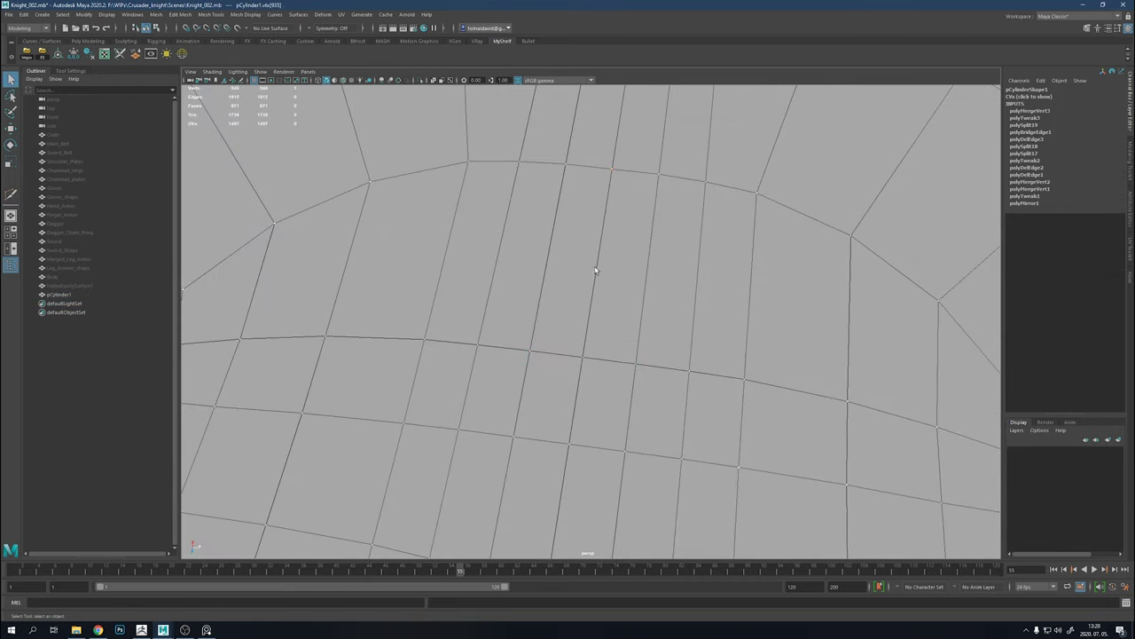
scroll(595, 271, "down", 5)
mouse_move(414, 292)
left_mouse_down("alt")
mouse_move(421, 266)
mouse_move(433, 301)
left_mouse_up("alt")
scroll(710, 326, "up", 5)
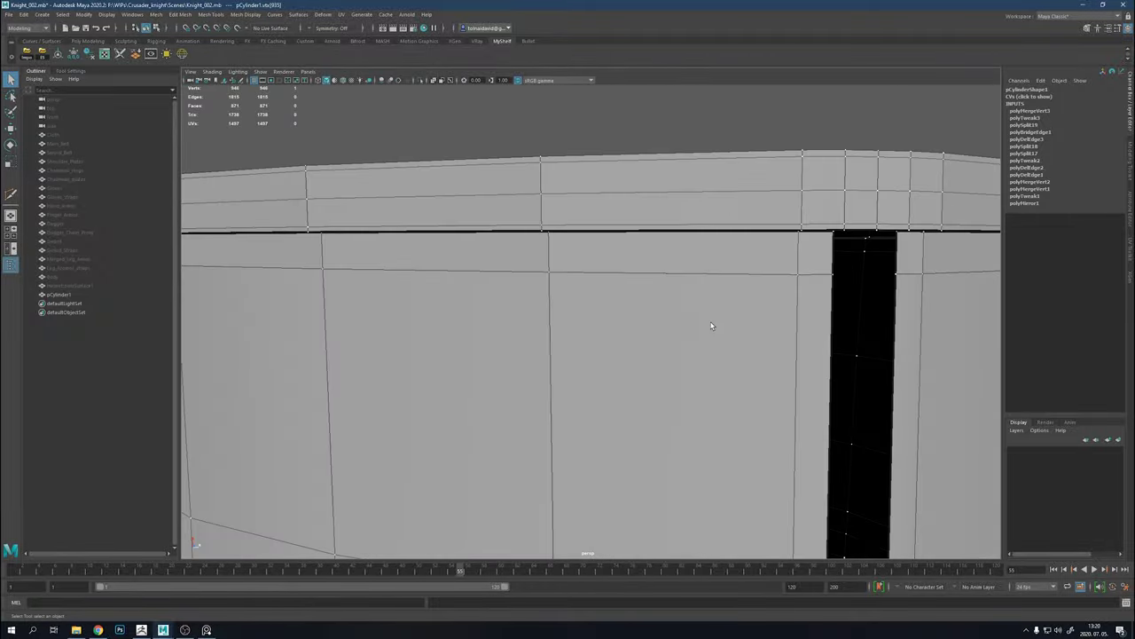
left_click_drag(663, 336, 627, 254)
scroll(626, 254, "down", 5)
left_click_drag(601, 413, 574, 357, "alt")
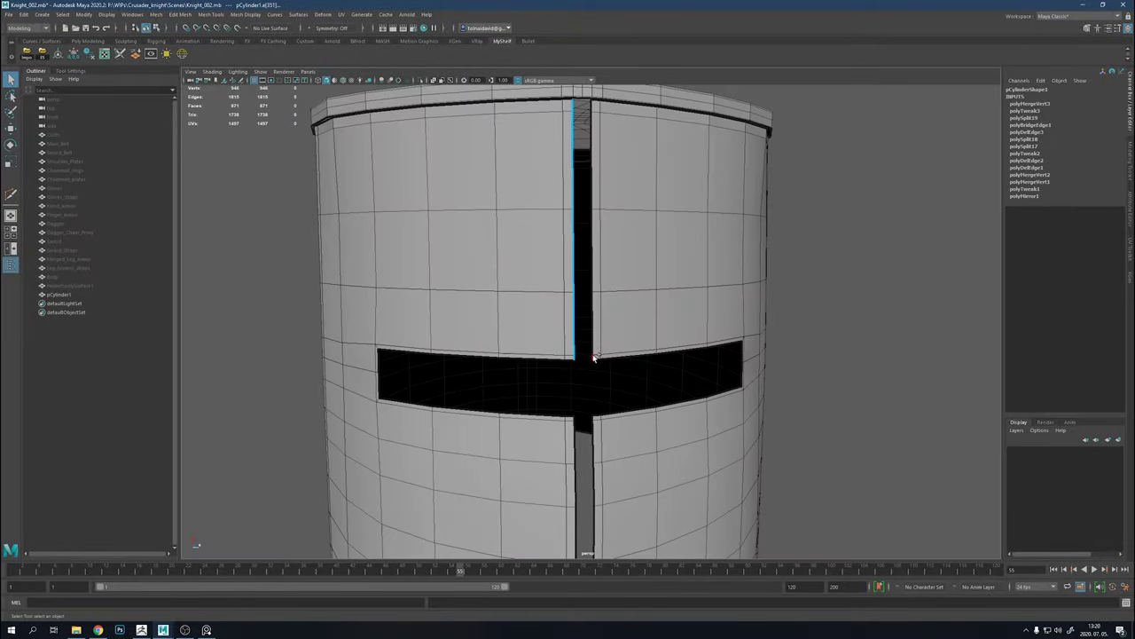
right_click_drag(592, 120, 569, 212, "shift")
Bridge the lower slit below the eye slot closed by repeating Bridge
left_click_drag(570, 212, 550, 337, "alt")
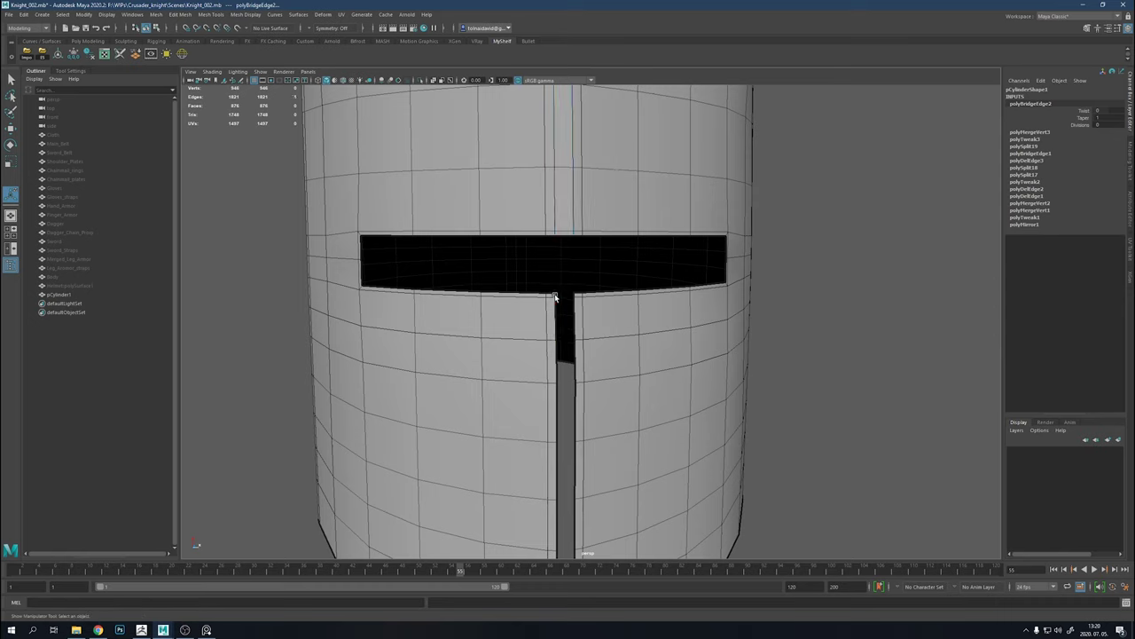
left_click_drag(555, 297, 537, 470, "alt")
left_click(537, 470)
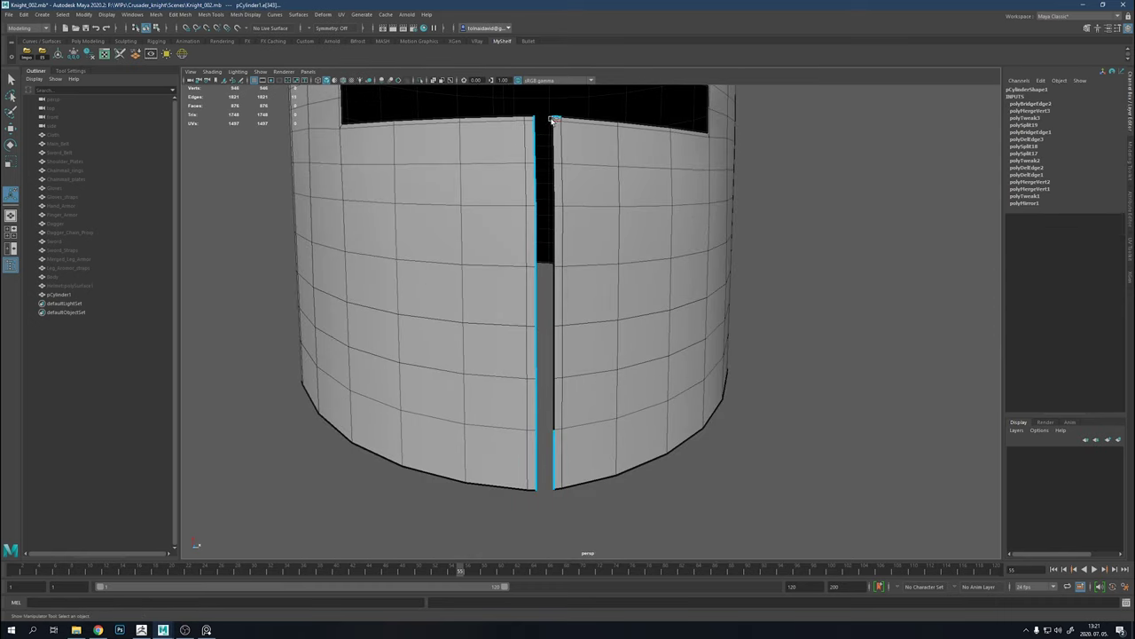
key("g")
left_click_drag(556, 113, 621, 337, "alt")
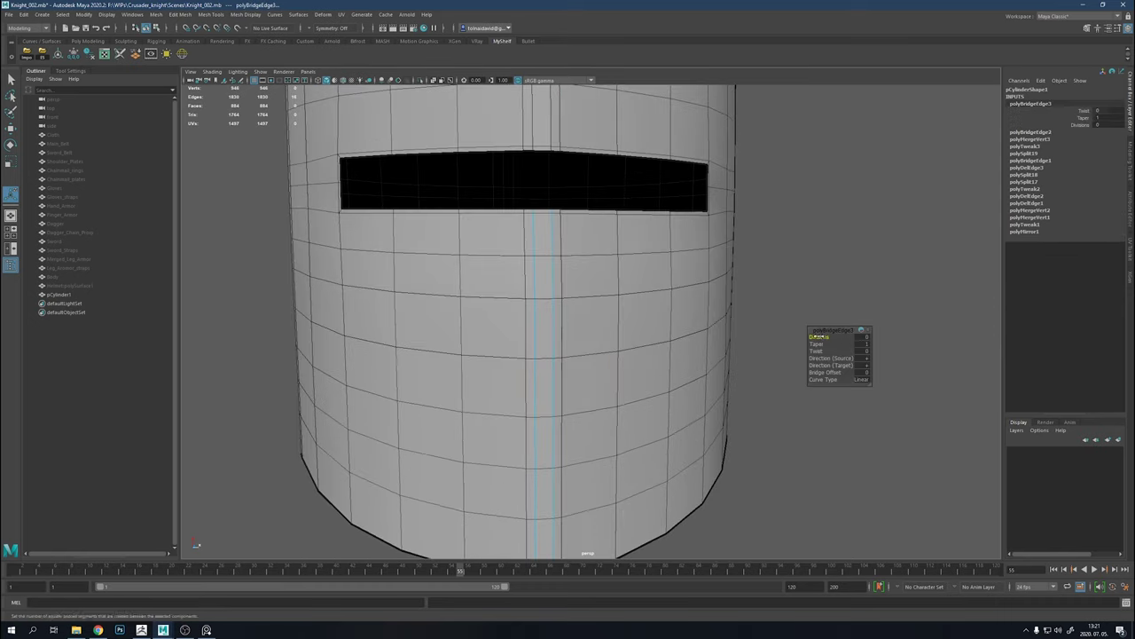
Connect the edges across the bridged slit with a new connecting edge
right_click_drag(550, 115, 539, 296, "shift")
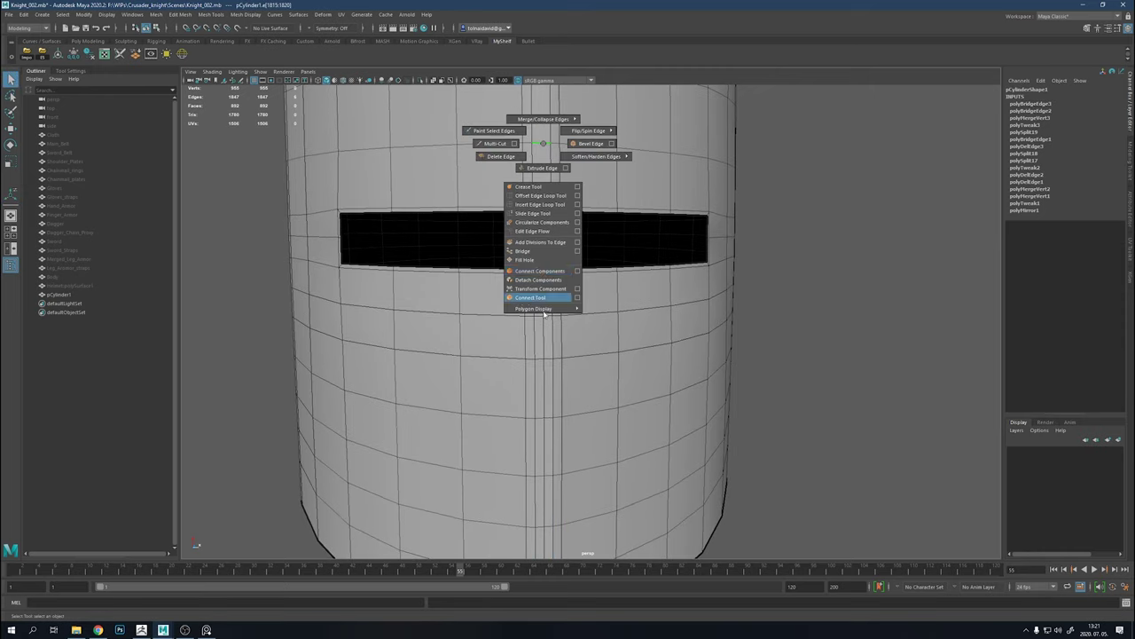
left_click_drag(539, 297, 570, 293, "alt")
left_click(569, 157)
mouse_move(569, 158)
left_mouse_down("alt")
mouse_move(571, 402)
mouse_move(773, 266)
mouse_move(702, 330)
mouse_move(596, 365)
left_mouse_up("alt")
Delete the vertical centre edge loop on the helmet front
key("w")
double_click(596, 365)
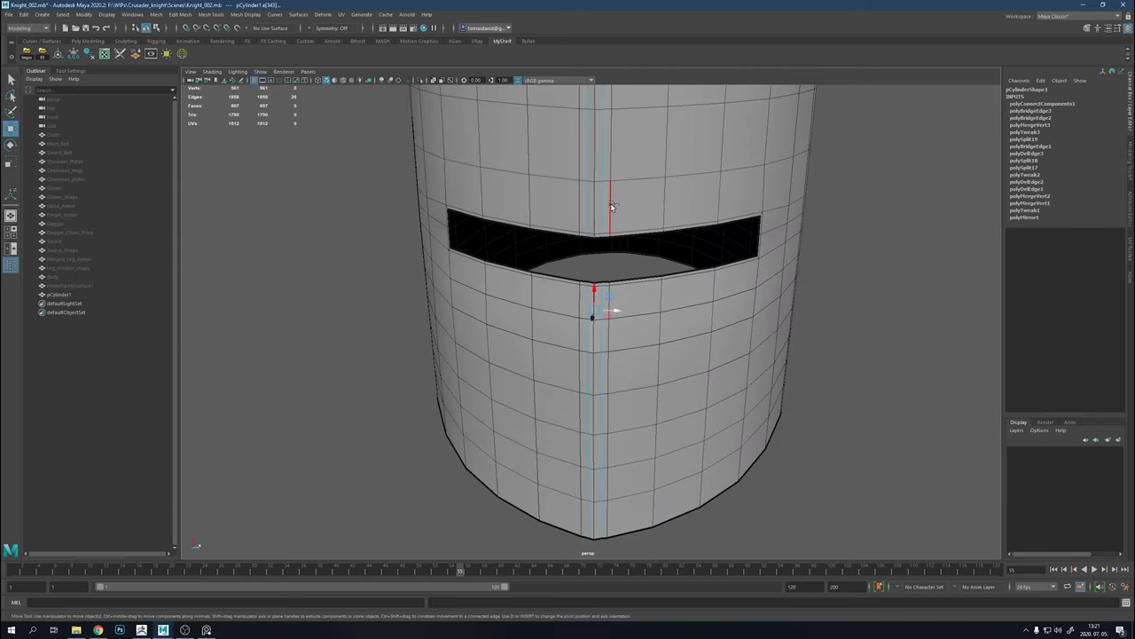
key("ctrl+Delete")
Bevel the edge run above the eye slot
mouse_move(611, 206)
left_mouse_down("alt")
mouse_move(674, 266)
mouse_move(621, 284)
mouse_move(594, 267)
left_mouse_up("alt")
left_click(594, 267)
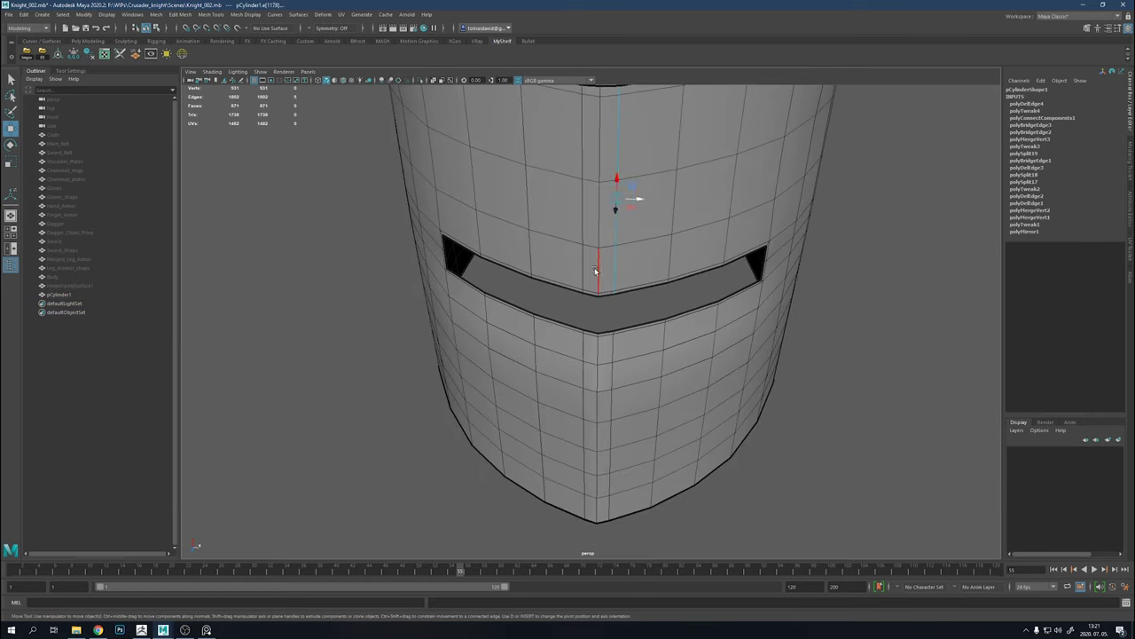
double_click(596, 273)
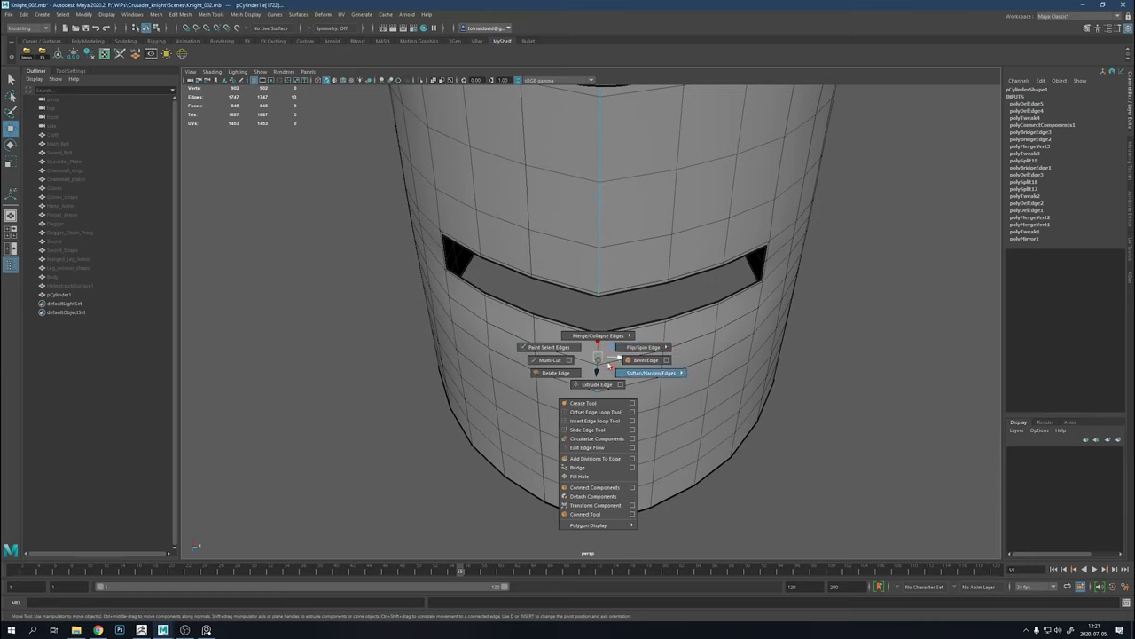
right_click_drag(608, 364, 645, 359, "shift")
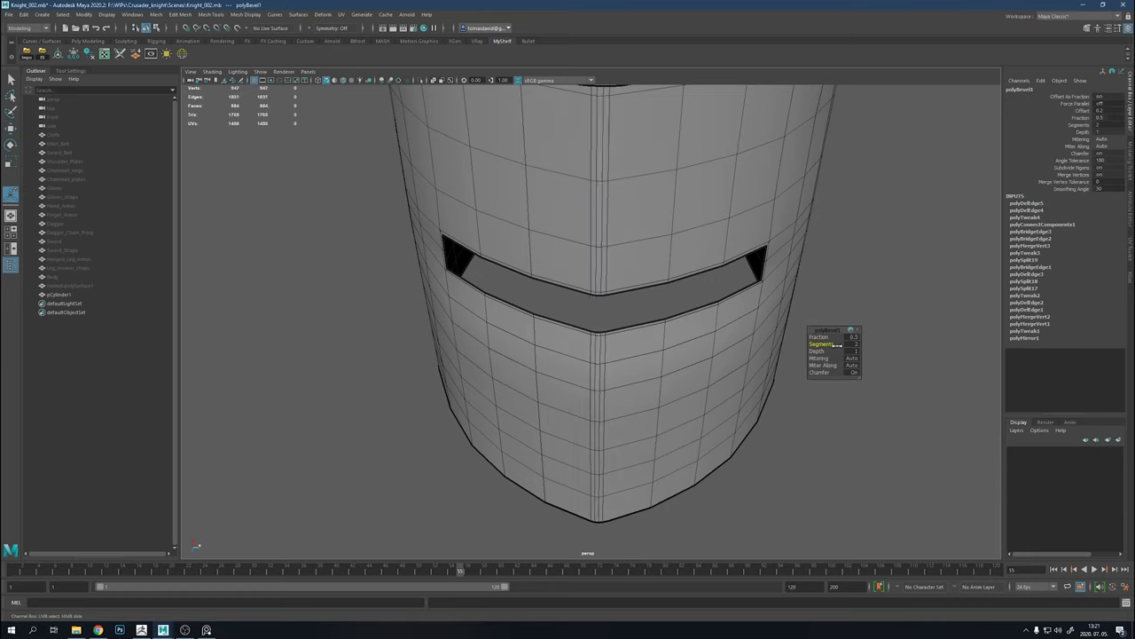
Delete another stray edge at the helmet's bottom rim
mouse_move(651, 299)
right_mouse_down("alt")
mouse_move(696, 482)
mouse_move(707, 424)
right_mouse_up("alt")
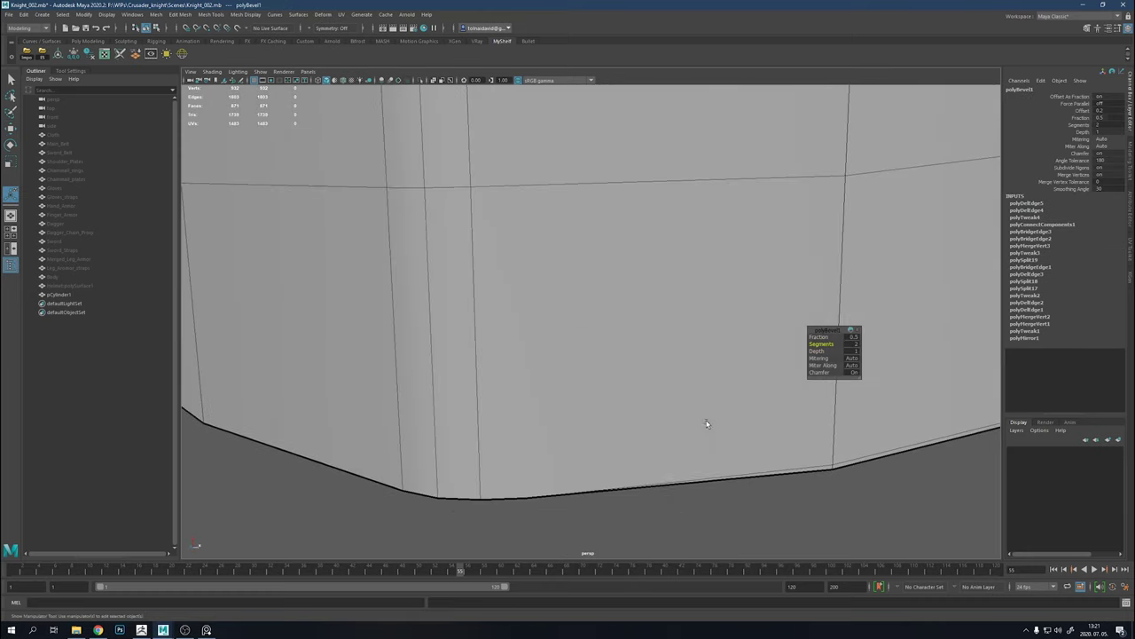
left_click(693, 466)
right_click_drag(694, 466, 708, 469, "alt")
left_click_drag(707, 469, 588, 468, "alt")
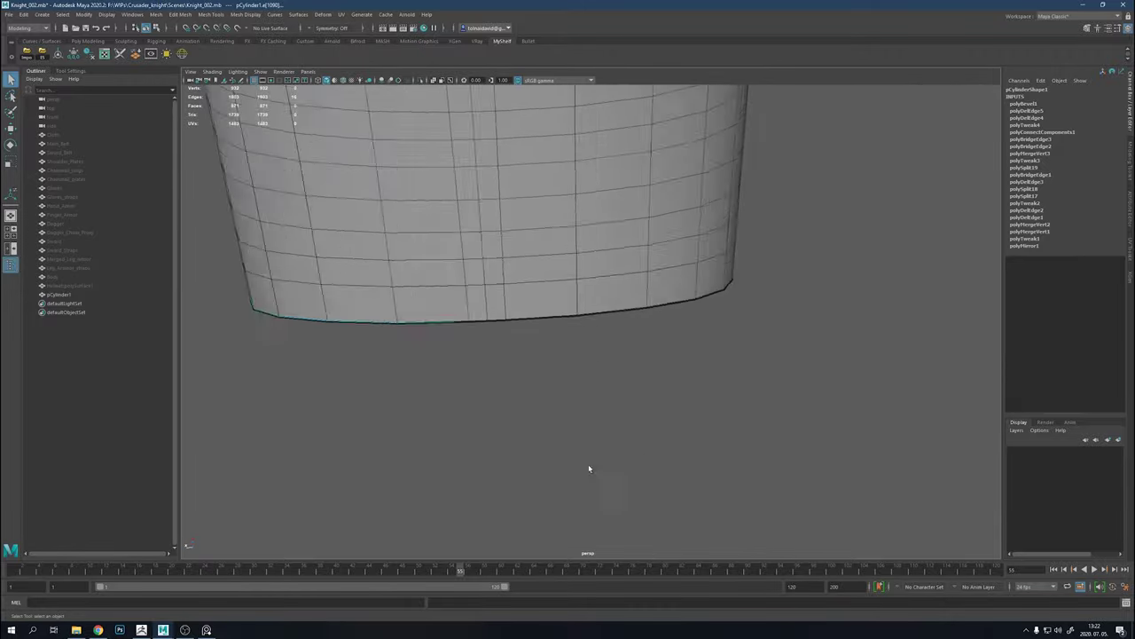
mouse_move(588, 469)
right_mouse_down("alt")
mouse_move(651, 524)
mouse_move(689, 482)
right_mouse_up("alt")
left_click_drag(689, 482, 727, 491, "alt")
key("ctrl+Delete")
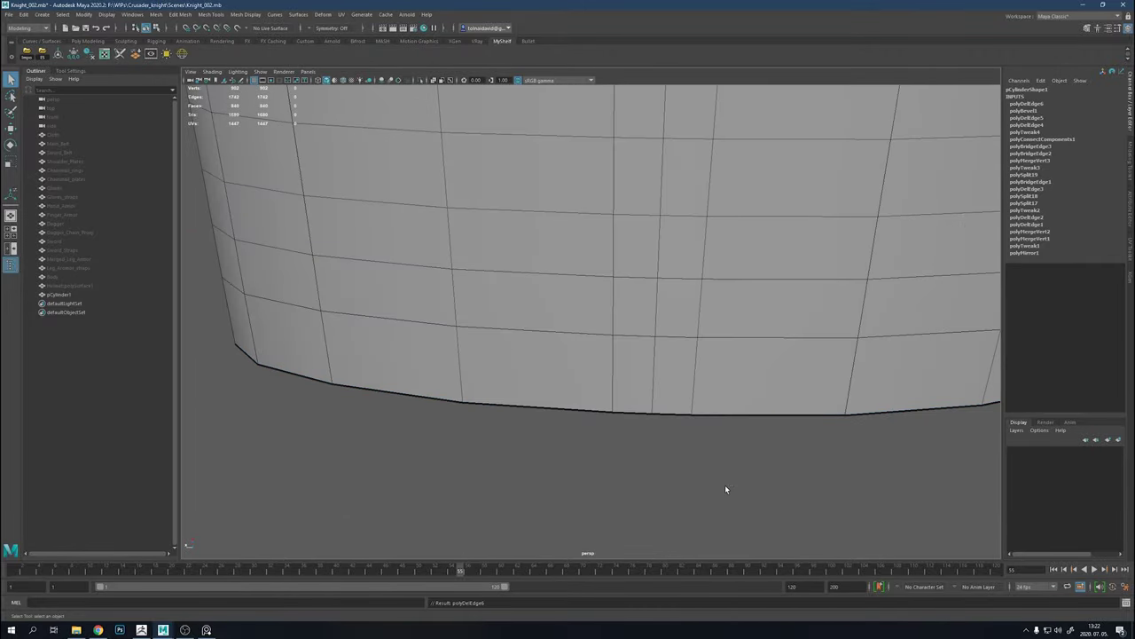
Cut a new edge loop around the lower helmet
right_click_drag(724, 489, 678, 489)
left_click_drag(679, 489, 676, 413, "alt")
right_click_drag(626, 412, 575, 413, "shift")
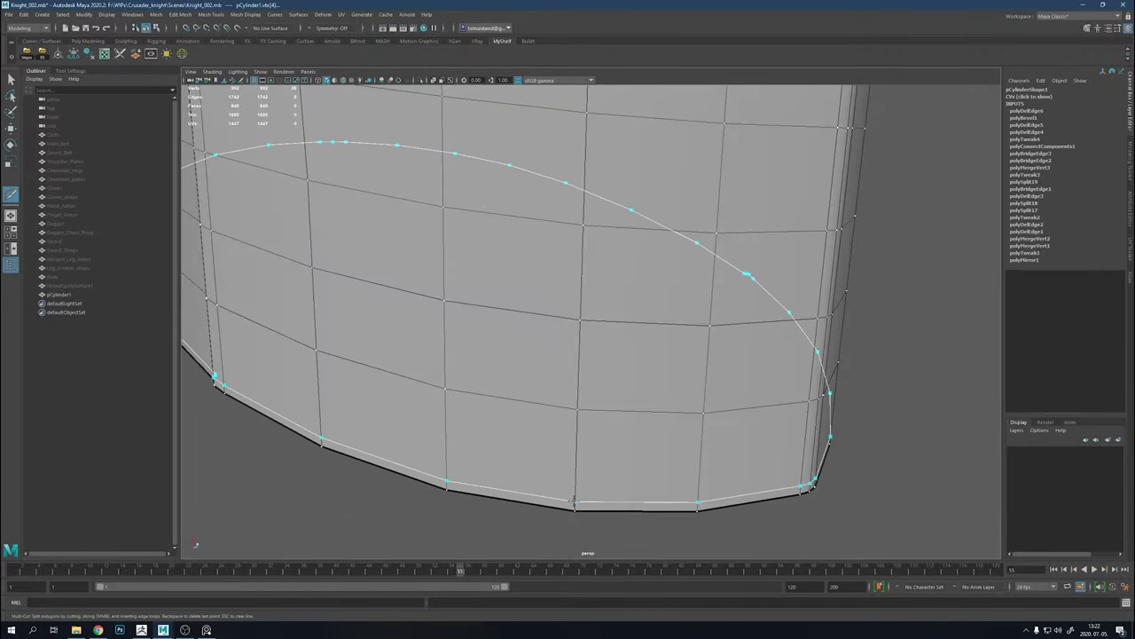
key("Return")
right_click_drag(573, 502, 532, 500, "alt")
mouse_move(535, 367)
right_mouse_down()
mouse_move(583, 357)
mouse_move(721, 506)
right_mouse_up()
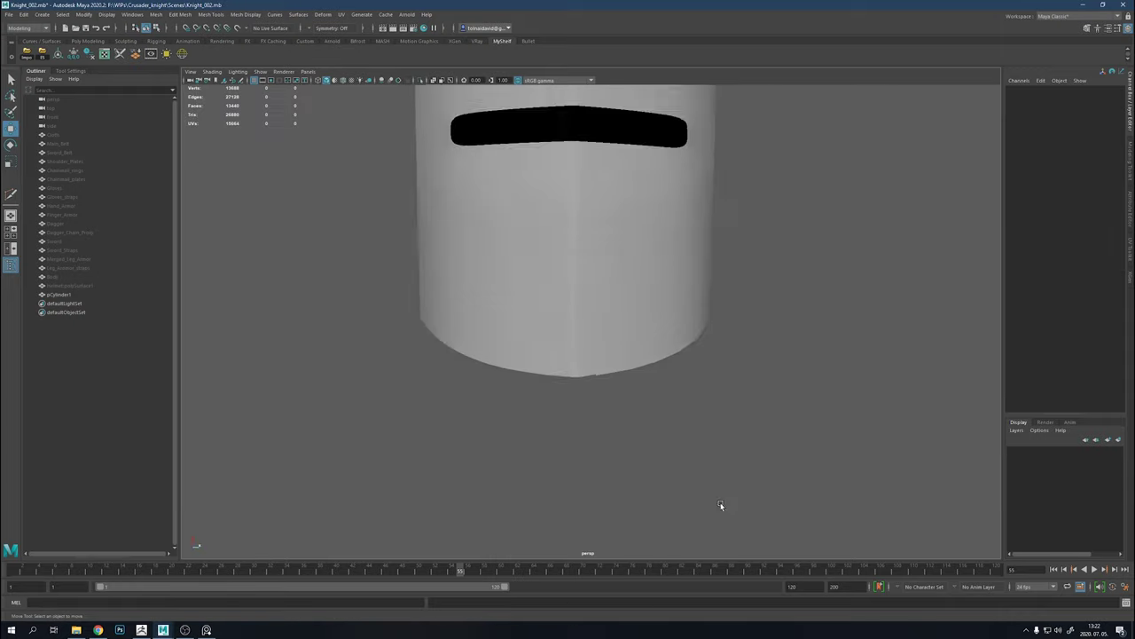
Exit the cut tool, return the helmet to object mode and view it from the front
mouse_move(720, 506)
left_mouse_down("alt")
mouse_move(652, 503)
mouse_move(692, 516)
left_mouse_up("alt")
left_click(614, 284)
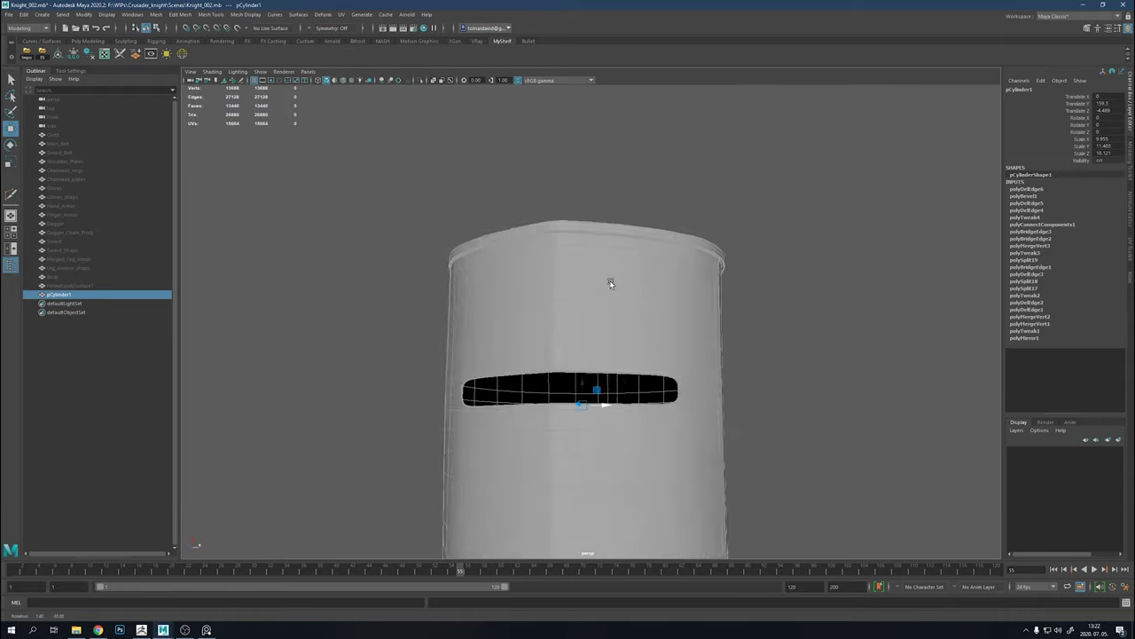
left_click_drag(610, 284, 568, 403, "alt")
mouse_move(568, 404)
right_mouse_down("alt")
mouse_move(689, 435)
mouse_move(716, 355)
right_mouse_up("alt")
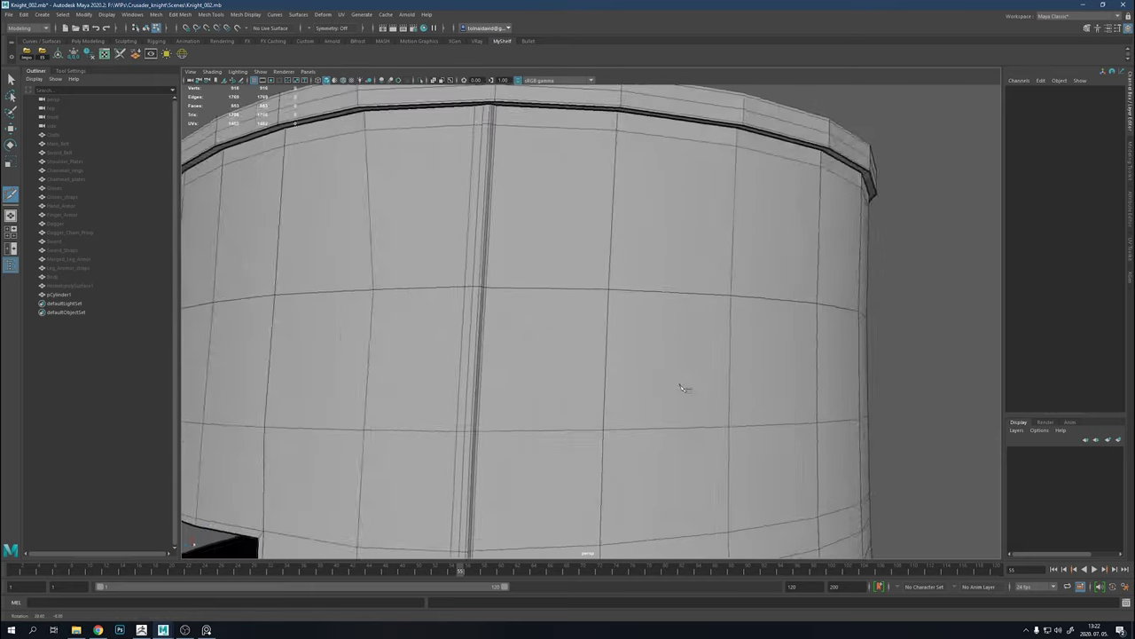
mouse_move(683, 387)
left_mouse_down("alt")
mouse_move(705, 393)
mouse_move(583, 355)
mouse_move(763, 357)
left_mouse_up("alt")
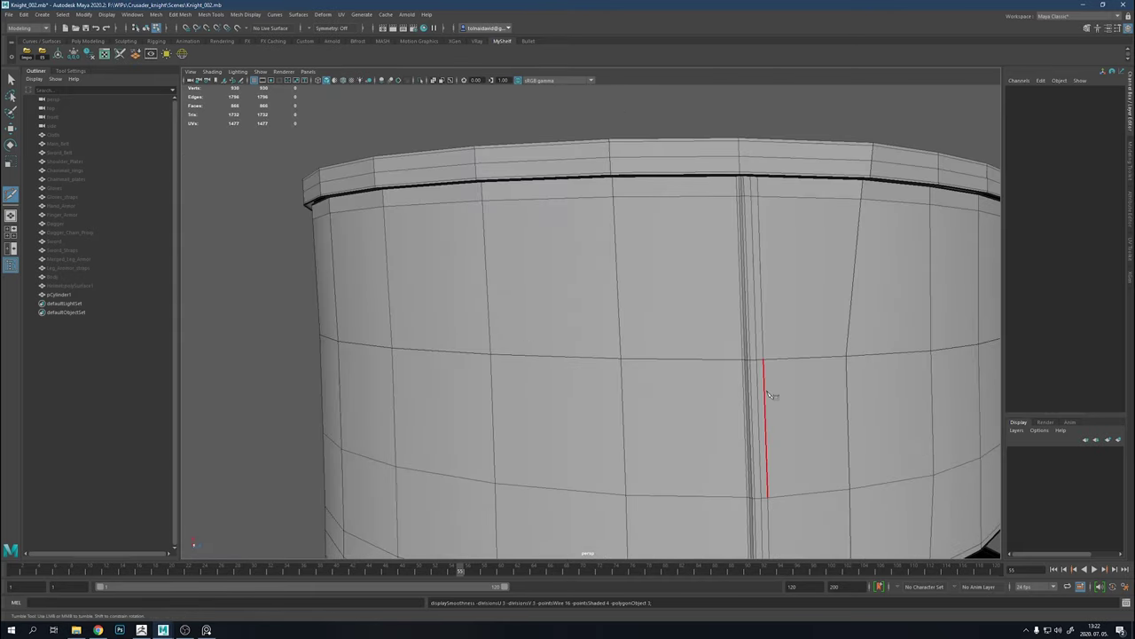
key("w")
key("F8")
right_click_drag(819, 347, 785, 162, "alt")
left_click_drag(786, 163, 657, 233, "alt")
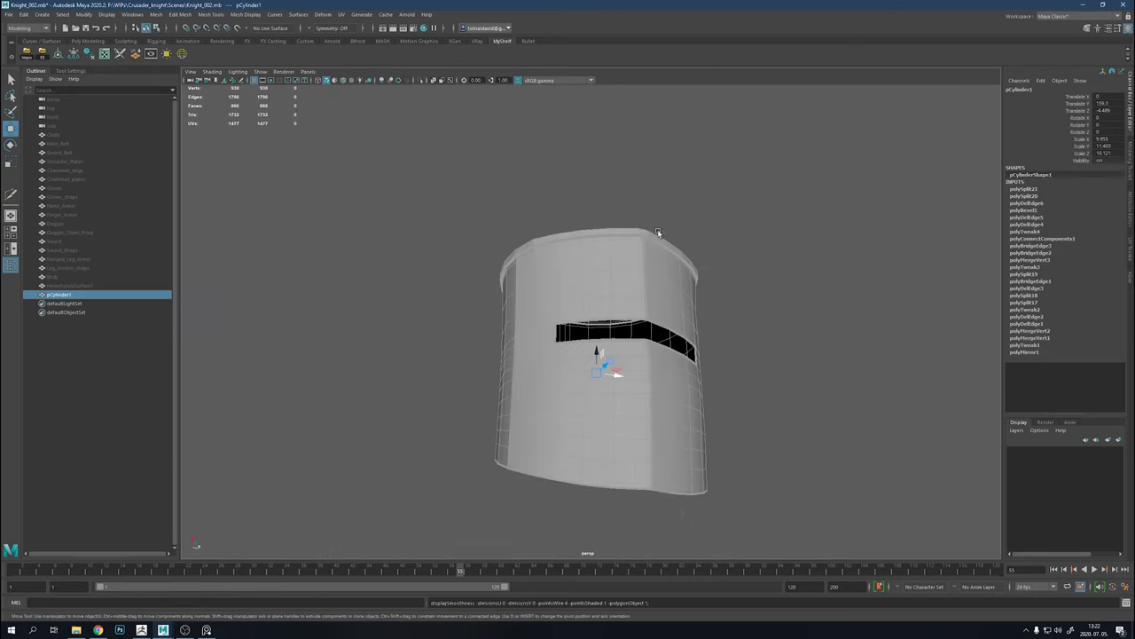
Try extruding the helmet's top edge loop outward, then undo it
key("F10")
scroll(657, 233, "up", 5)
scroll(779, 348, "up", 4)
left_click_drag(717, 278, 676, 360, "alt")
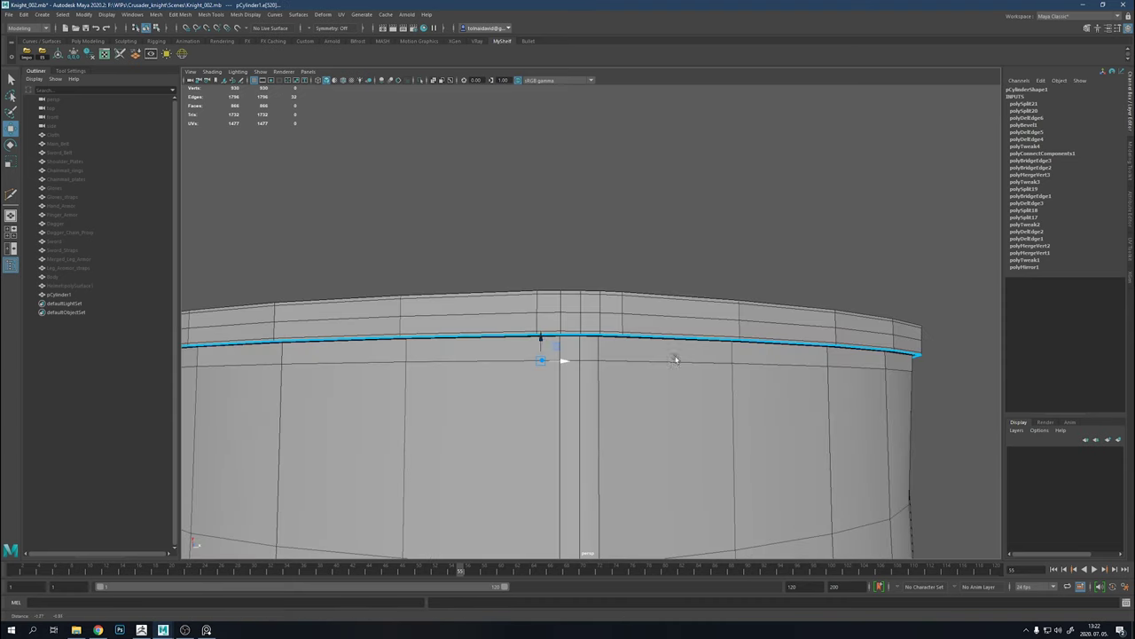
left_click_drag(543, 349, 584, 362, "alt")
key("ctrl+e")
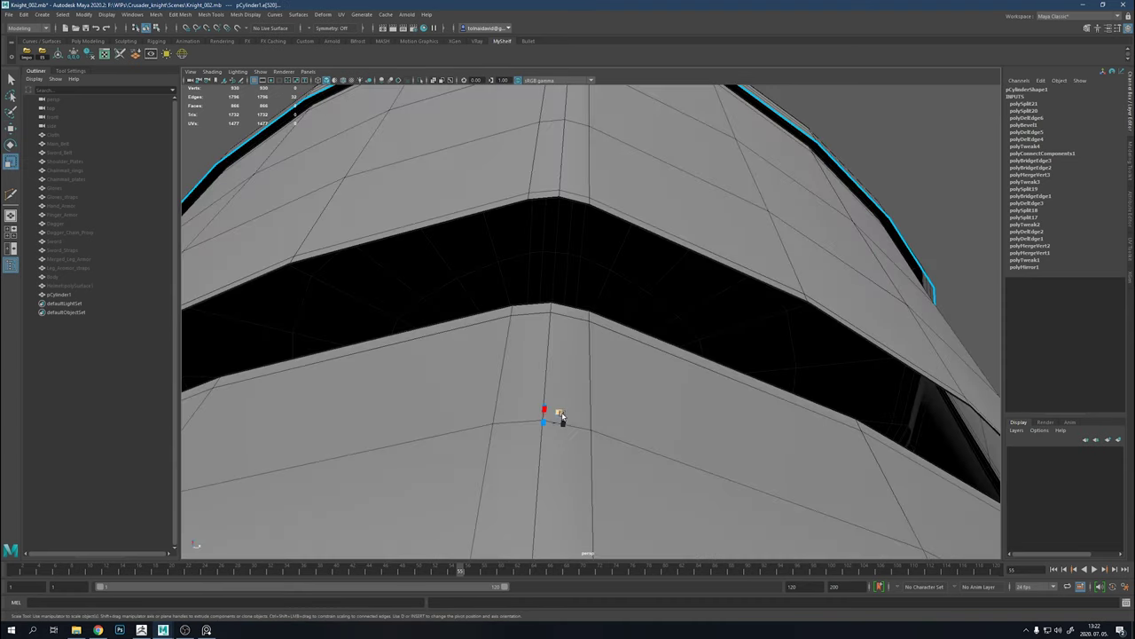
left_click_drag(557, 415, 719, 307)
key("ctrl+z")
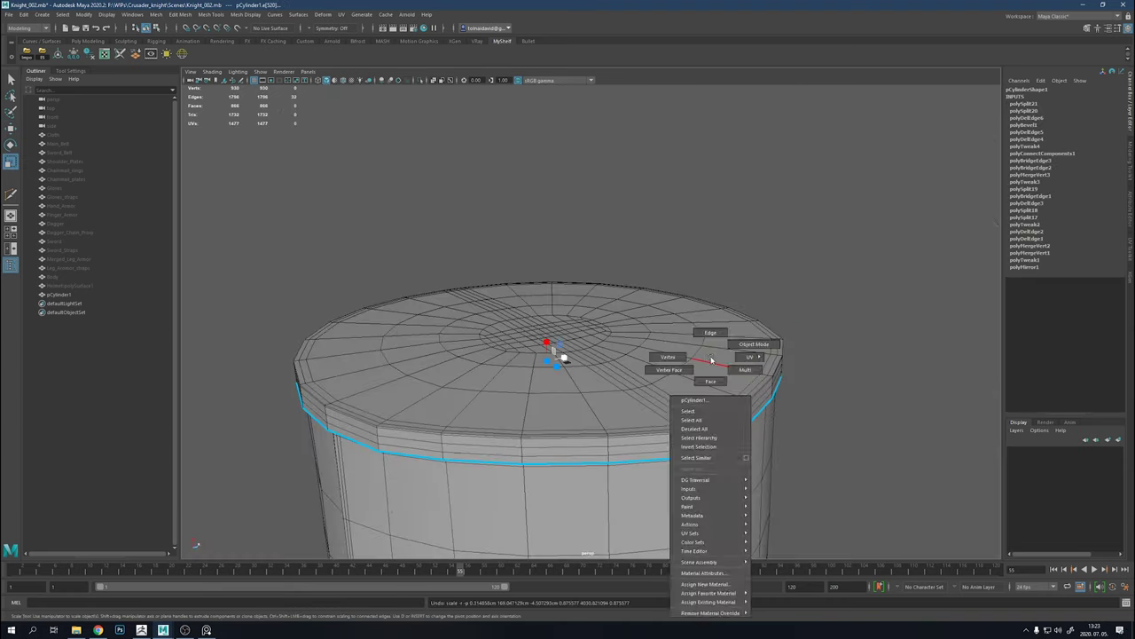
Isolate the helmet top's faces and trial a face extrusion, then undo it
right_click_drag(709, 355, 684, 393)
double_click(684, 393)
key("ctrl+1")
mouse_move(670, 352)
left_mouse_down("alt")
mouse_move(747, 512)
mouse_move(772, 278)
left_mouse_up("alt")
key("ctrl+e")
scroll(730, 337, "up", 5)
scroll(620, 355, "up", 3)
scroll(620, 355, "down", 5)
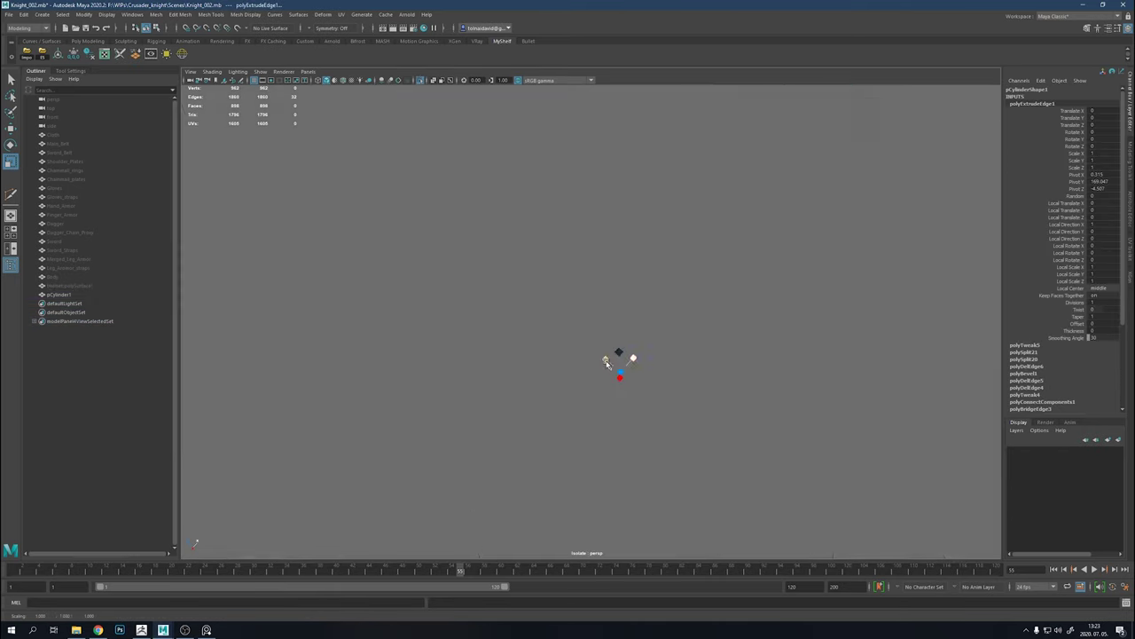
scroll(620, 355, "down", 5)
key("ctrl+z")
Delete the rim edge loops of the isolated top disc
mouse_move(690, 373)
right_mouse_down()
mouse_move(680, 400)
mouse_move(685, 351)
right_mouse_up()
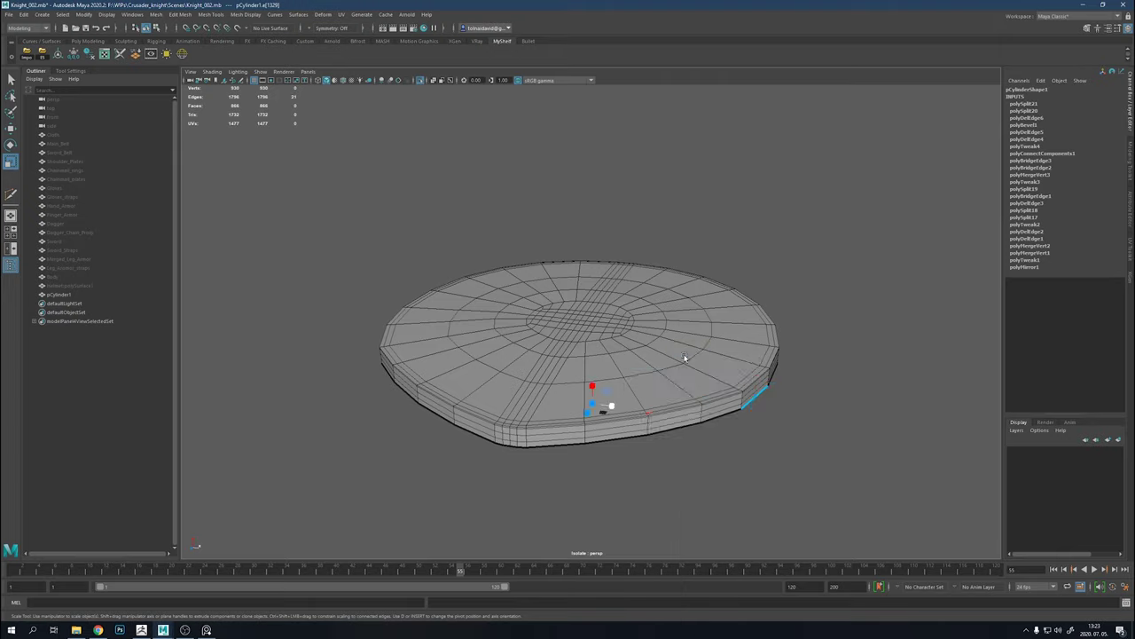
scroll(637, 382, "up", 8)
left_click_drag(621, 337, 636, 382, "alt")
double_click(669, 280)
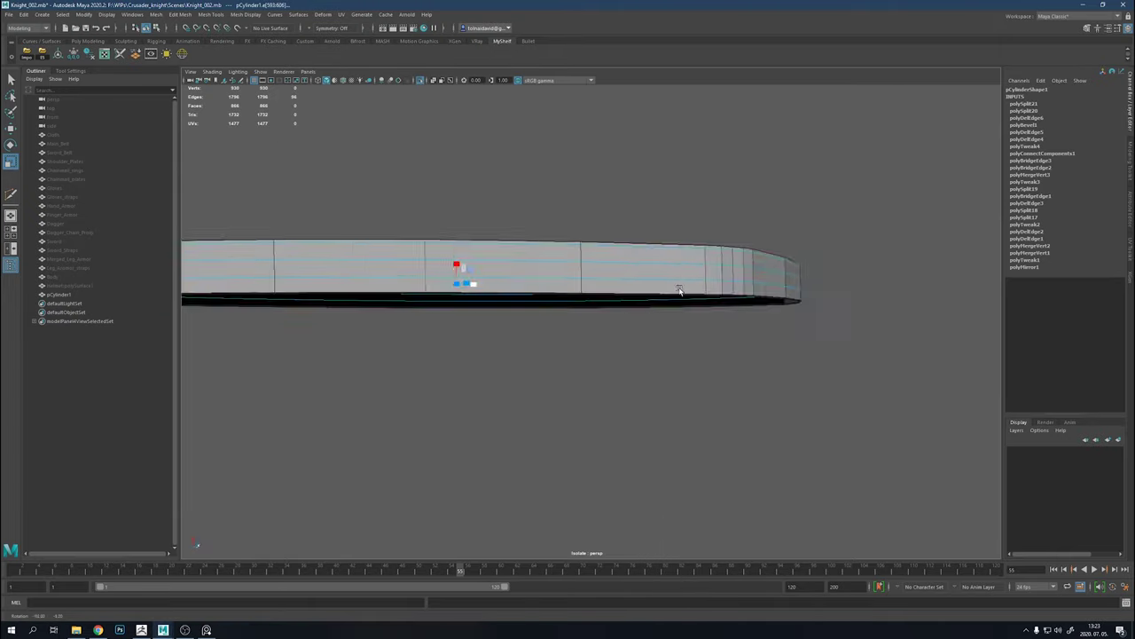
key("Delete")
left_click_drag(742, 296, 736, 208, "alt")
scroll(825, 291, "up", 2)
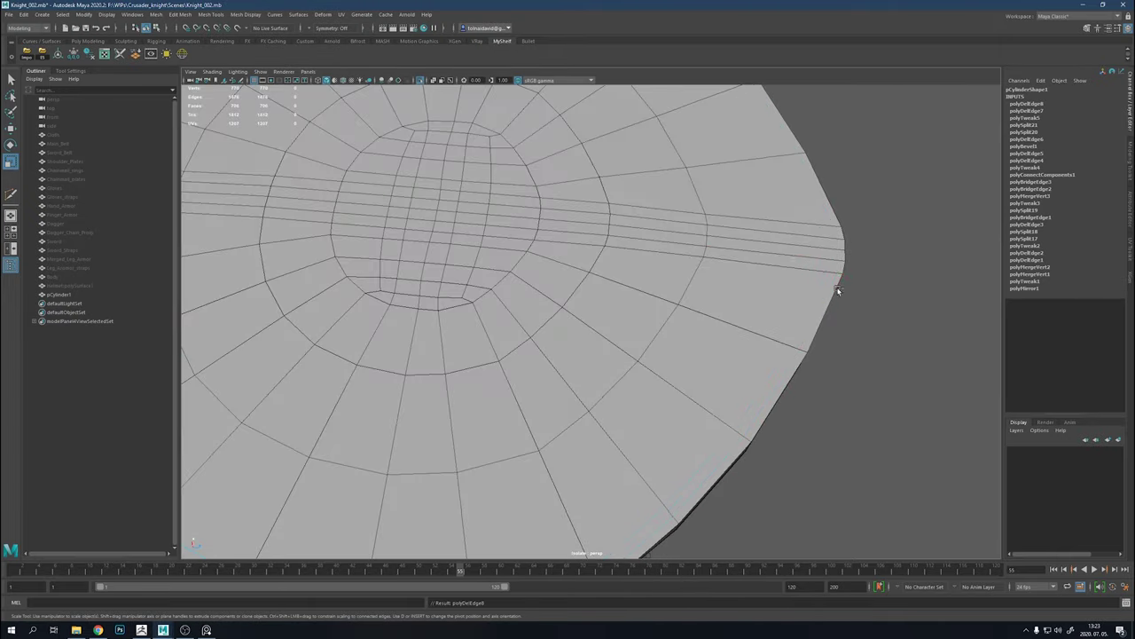
scroll(838, 291, "down", 5)
mouse_move(838, 291)
left_mouse_down("alt")
mouse_move(609, 241)
mouse_move(654, 271)
mouse_move(613, 296)
mouse_move(652, 247)
mouse_move(899, 160)
mouse_move(748, 165)
left_mouse_up("alt")
Extrude the underside border edge loop inward to Local Translate Z -0.339
key("F8")
key("F8")
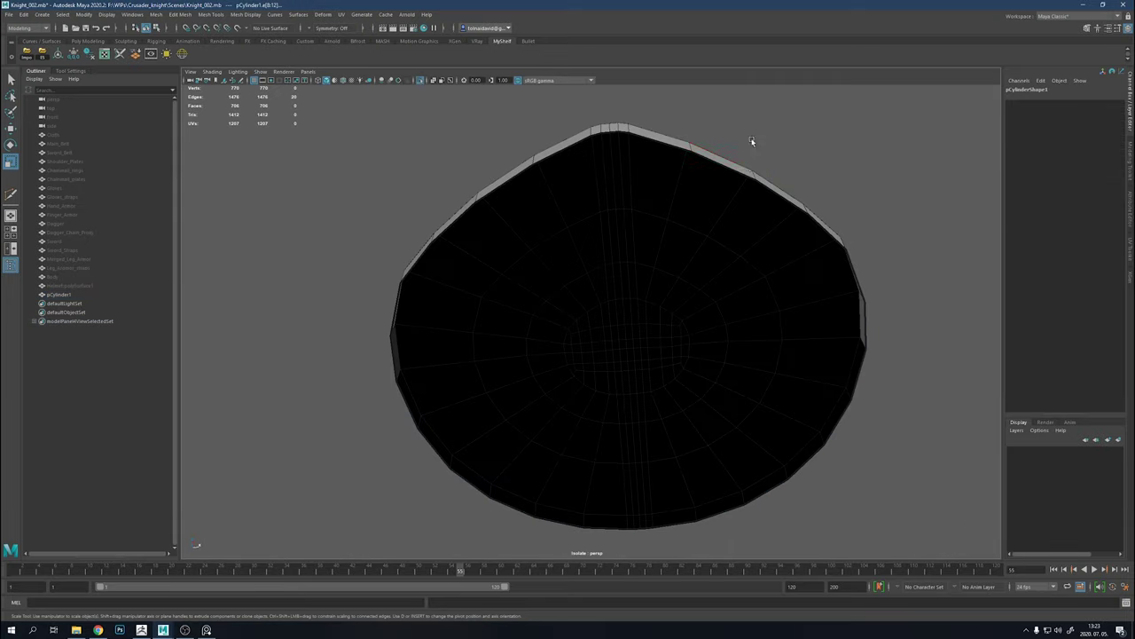
right_click_drag(756, 257, 750, 281, "shift")
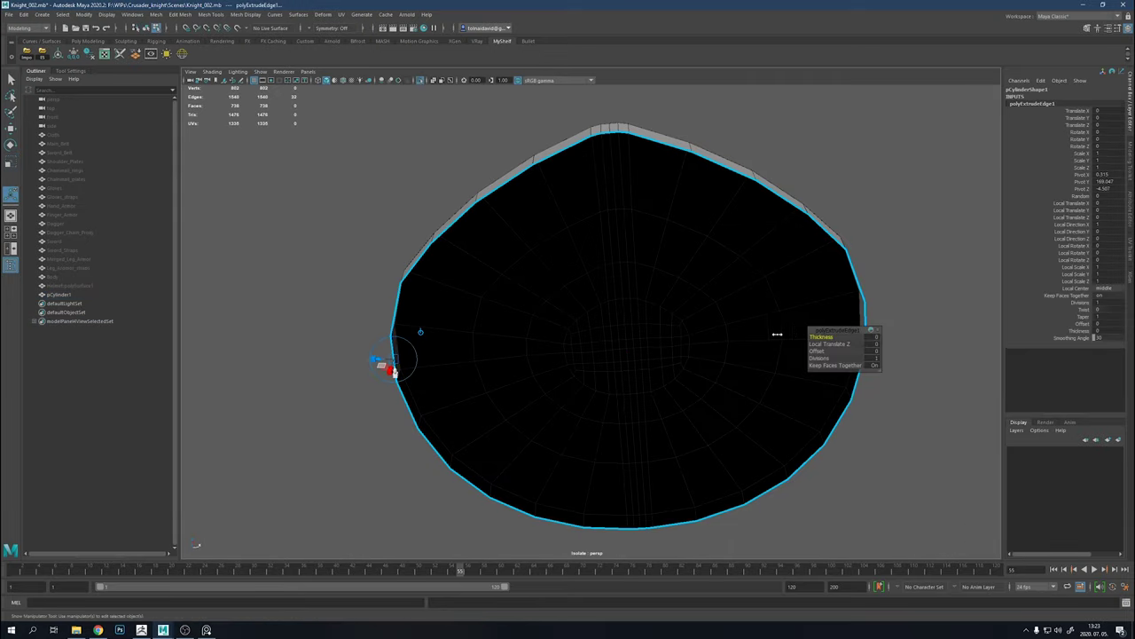
mouse_move(381, 362)
left_mouse_down()
mouse_move(413, 366)
mouse_move(368, 420)
left_mouse_up()
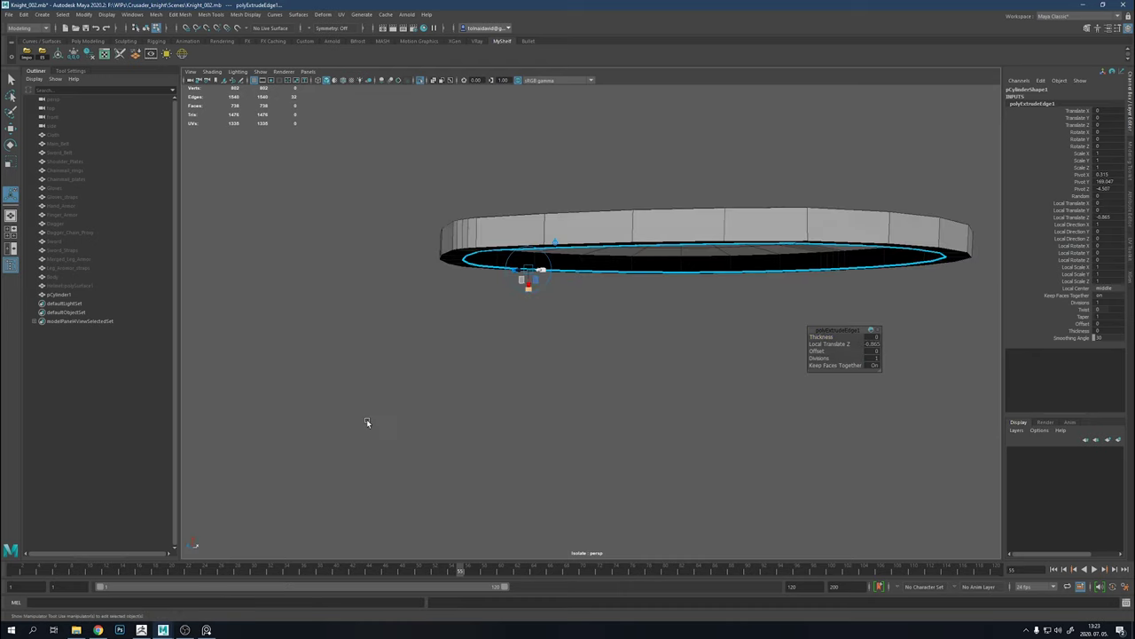
scroll(614, 380, "up", 3)
key("ctrl+z")
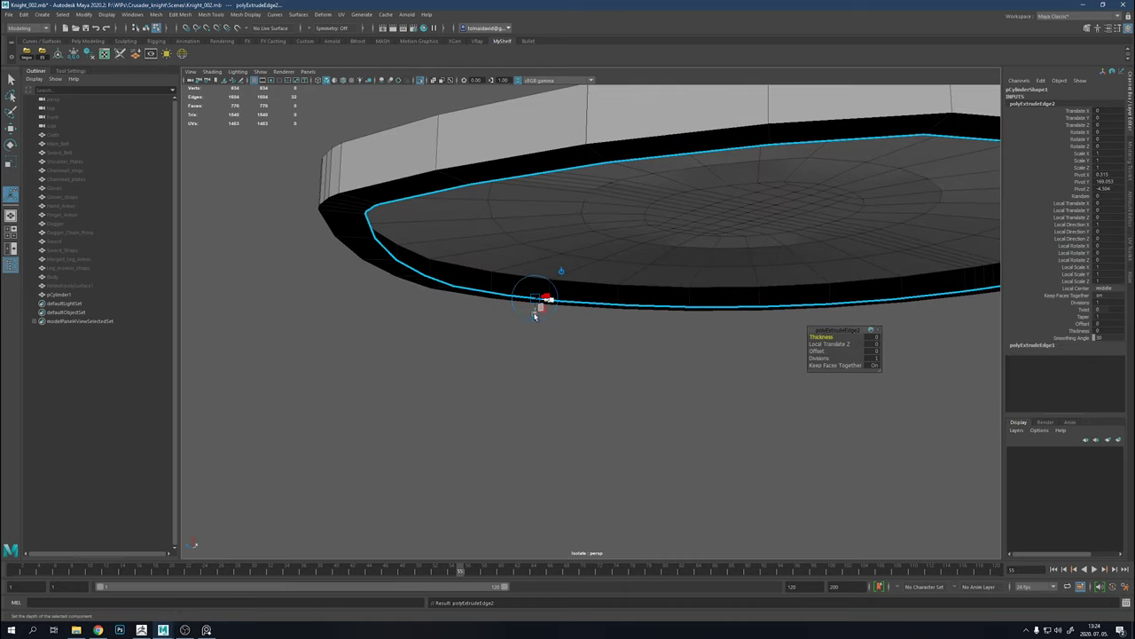
mouse_move(534, 316)
left_mouse_down()
mouse_move(539, 292)
mouse_move(608, 266)
mouse_move(618, 352)
mouse_move(752, 391)
left_mouse_up()
scroll(609, 266, "up", 3)
Multi-Cut several support edge loops near the rim lip
key("ctrl+shift+x")
left_click(614, 265, "ctrl")
left_click(615, 382, "ctrl")
left_click(723, 301, "ctrl")
left_click_drag(723, 301, 578, 331, "alt")
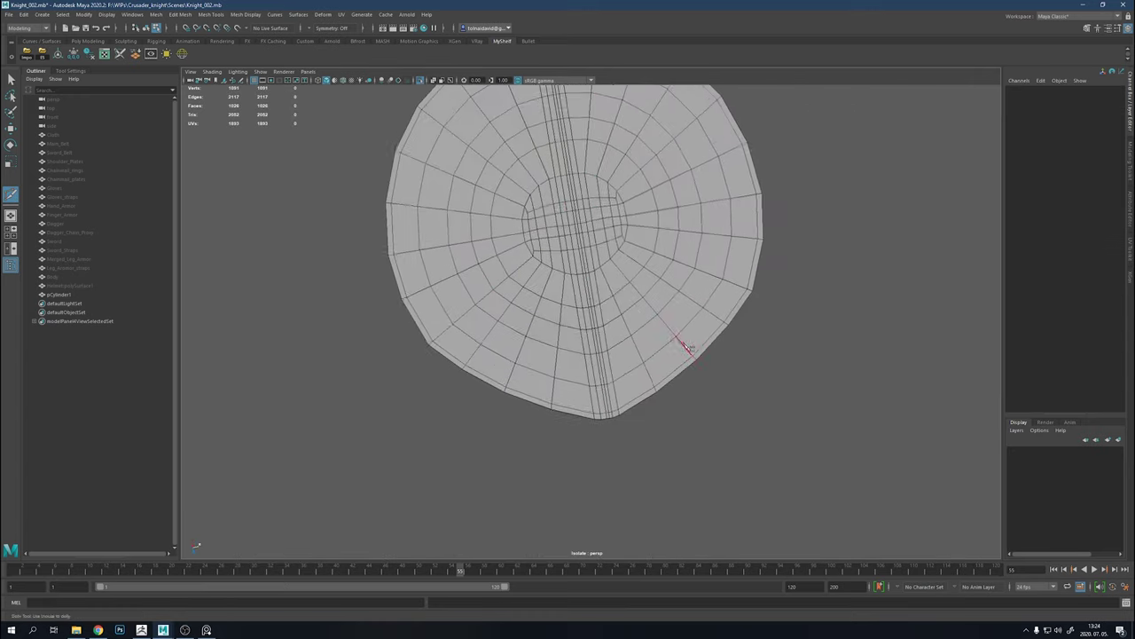
left_click(754, 295, "ctrl")
left_click_drag(754, 296, 847, 500, "alt")
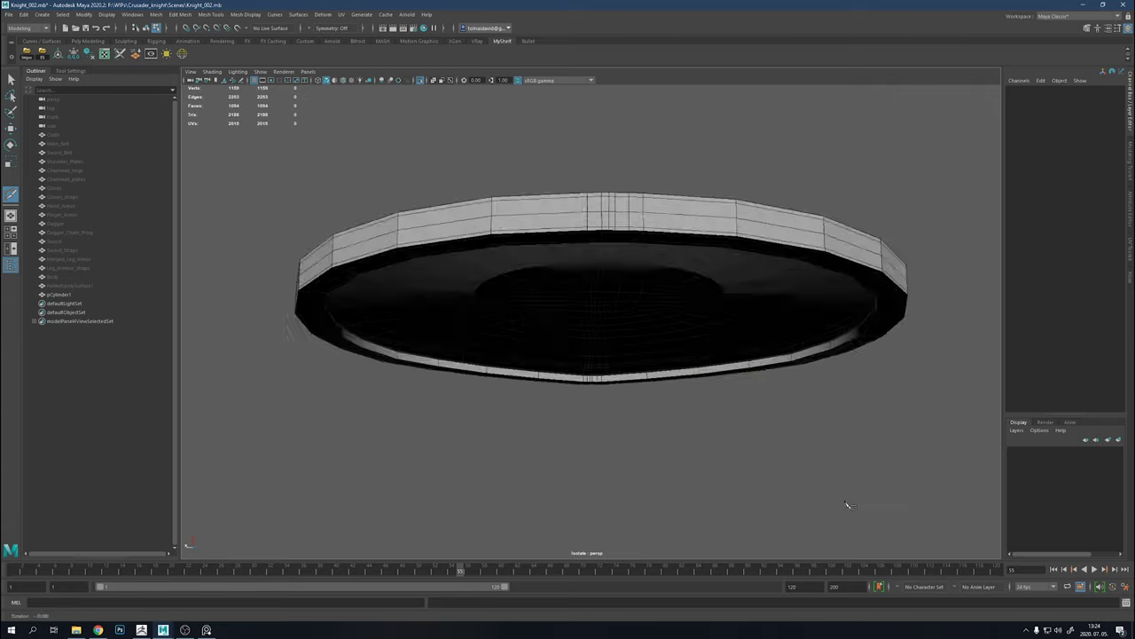
middle_click_drag(846, 499, 696, 357, "alt")
left_click(698, 355, "ctrl")
mouse_move(698, 355)
left_mouse_down("alt")
mouse_move(861, 433)
mouse_move(816, 400)
left_mouse_up("alt")
scroll(897, 466, "down", 5)
Exit Isolate Select, return to the Move tool, and view the whole helmet from the front
key("ctrl+1")
key("w")
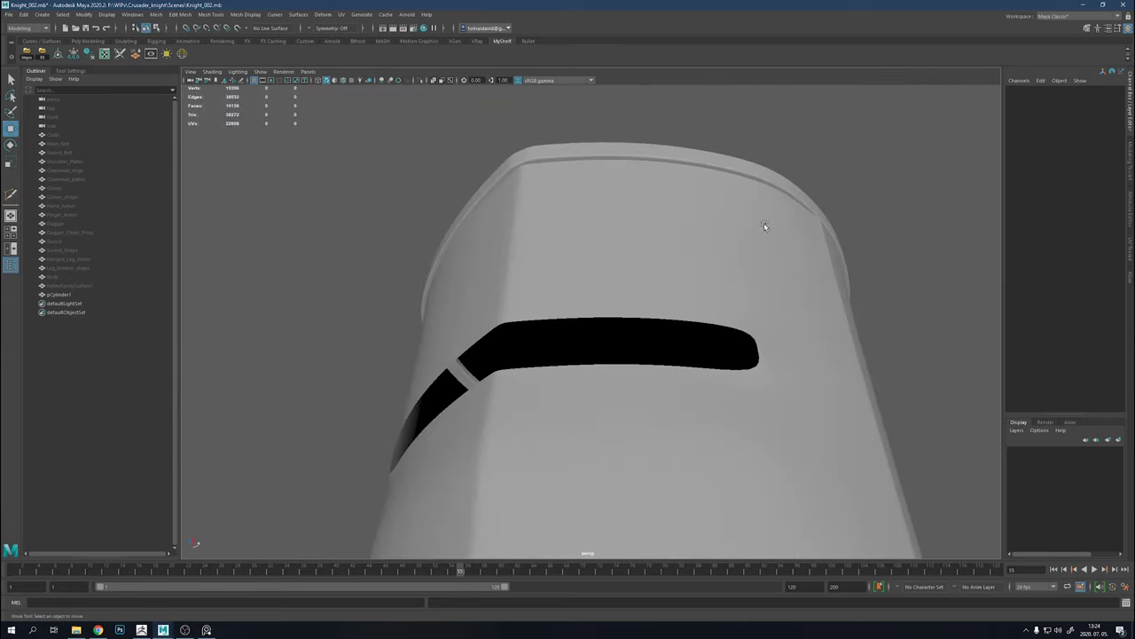
left_click(764, 225)
right_click_drag(763, 226, 736, 173)
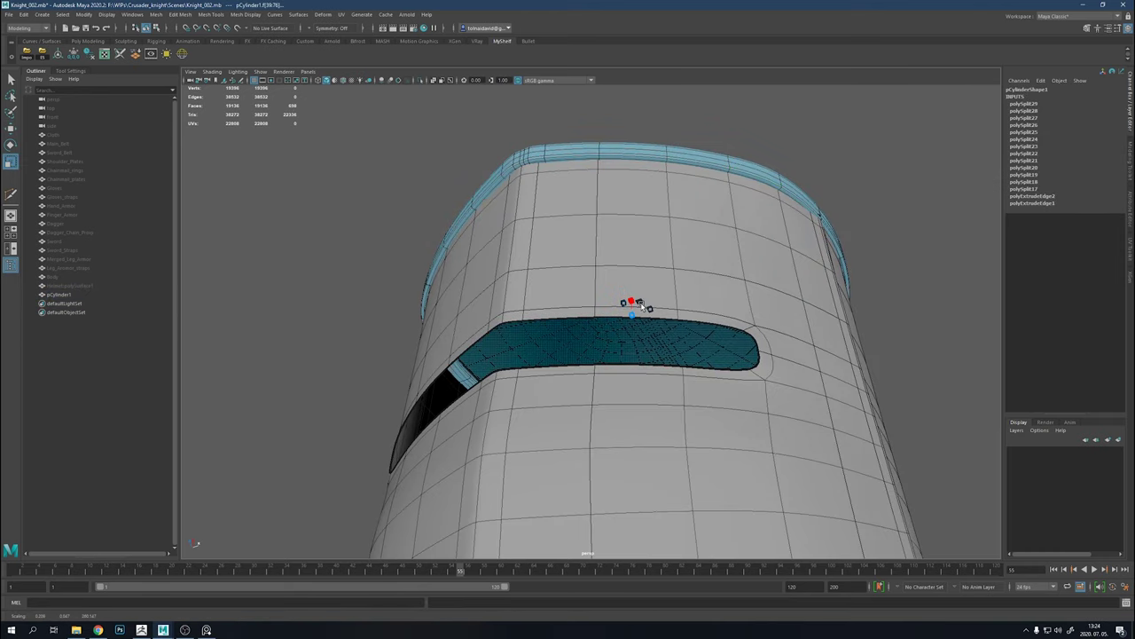
left_click(880, 181)
left_click_drag(879, 181, 917, 214, "alt")
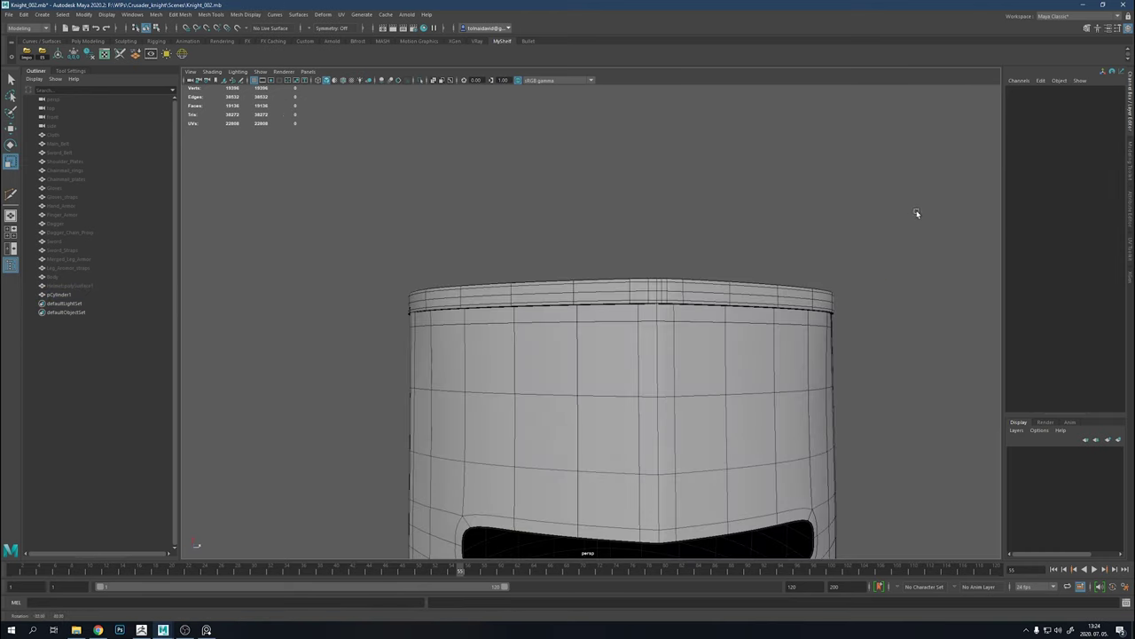
scroll(727, 373, "down", 5)
mouse_move(778, 190)
left_mouse_down("alt")
mouse_move(689, 223)
mouse_move(816, 210)
mouse_move(745, 211)
mouse_move(801, 248)
left_mouse_up("alt")
Inspect the helmet's lower front edge close up, then view it from slightly above
left_click(684, 307)
scroll(674, 355, "up", 5)
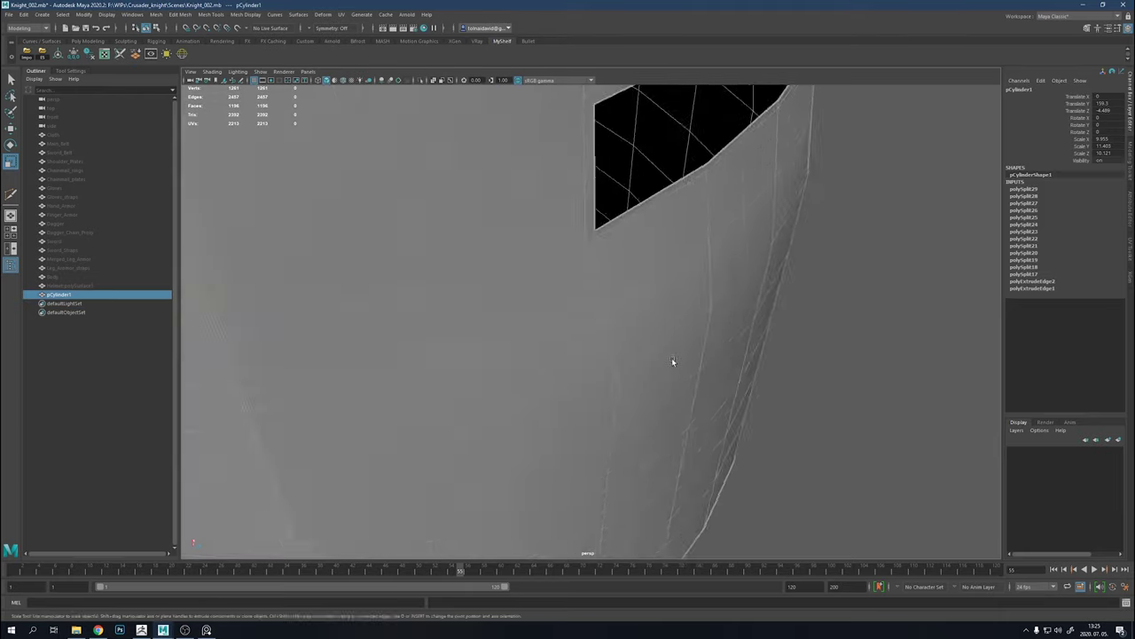
right_click_drag(554, 374, 523, 387)
left_click(523, 417)
scroll(839, 253, "down", 3)
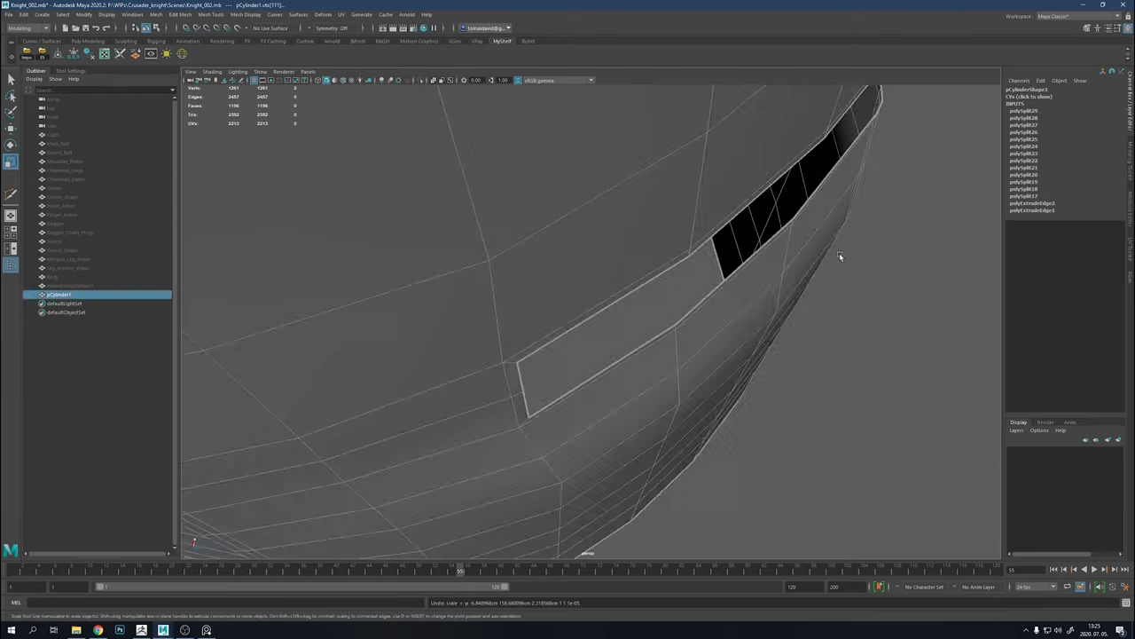
left_click(840, 253)
left_click_drag(839, 253, 689, 329, "alt")
scroll(603, 266, "down", 5)
mouse_move(603, 266)
left_mouse_down("alt")
mouse_move(851, 271)
mouse_move(633, 289)
left_mouse_up("alt")
Orbit beneath the helmet to inspect its underside
left_click(634, 289)
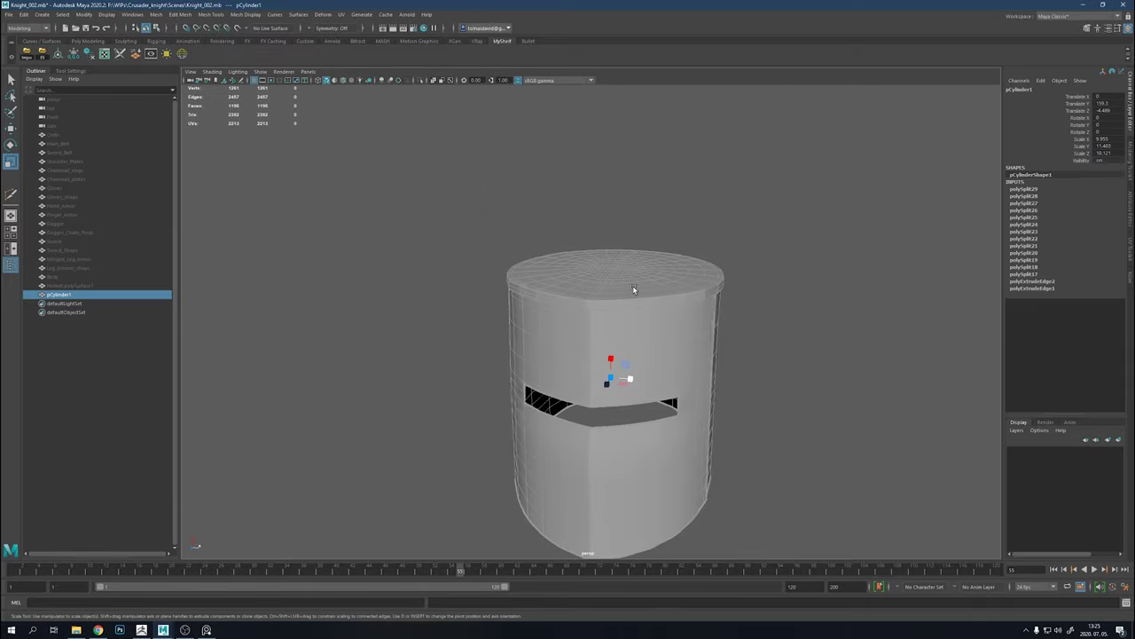
left_click(729, 324)
mouse_move(729, 324)
left_mouse_down("alt")
mouse_move(814, 319)
mouse_move(786, 274)
mouse_move(482, 330)
left_mouse_up("alt")
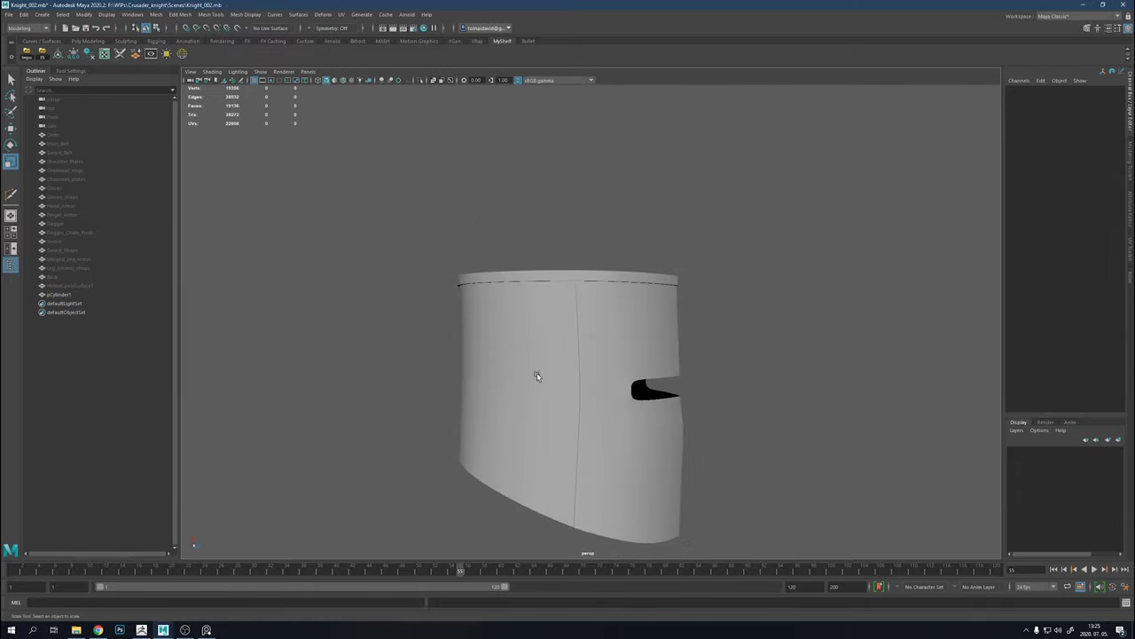
mouse_move(537, 376)
left_mouse_down("alt")
mouse_move(690, 376)
mouse_move(659, 246)
left_mouse_up("alt")
left_click(690, 375)
right_click_drag(659, 246, 705, 385, "alt")
mouse_move(704, 385)
left_mouse_down("alt")
mouse_move(668, 438)
mouse_move(733, 380)
left_mouse_up("alt")
Try extruding the helmet's faces to a -0.1 depth, then undo the extrusion
key("ctrl+e")
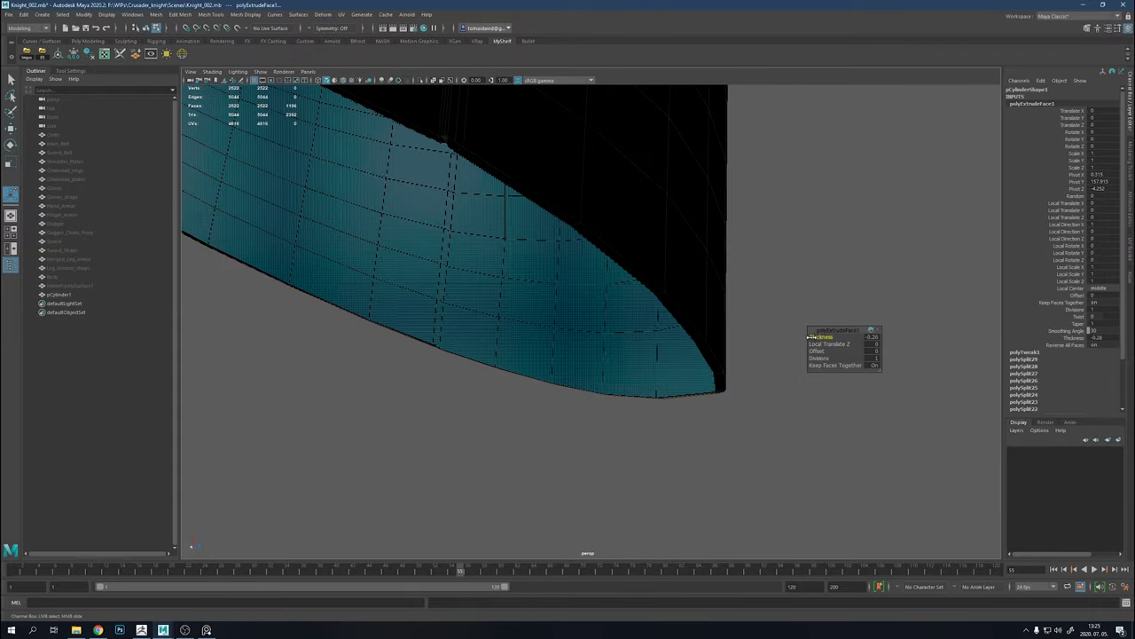
mouse_move(694, 326)
left_mouse_down("alt")
mouse_move(624, 535)
mouse_move(499, 299)
left_mouse_up("alt")
key("ctrl+z")
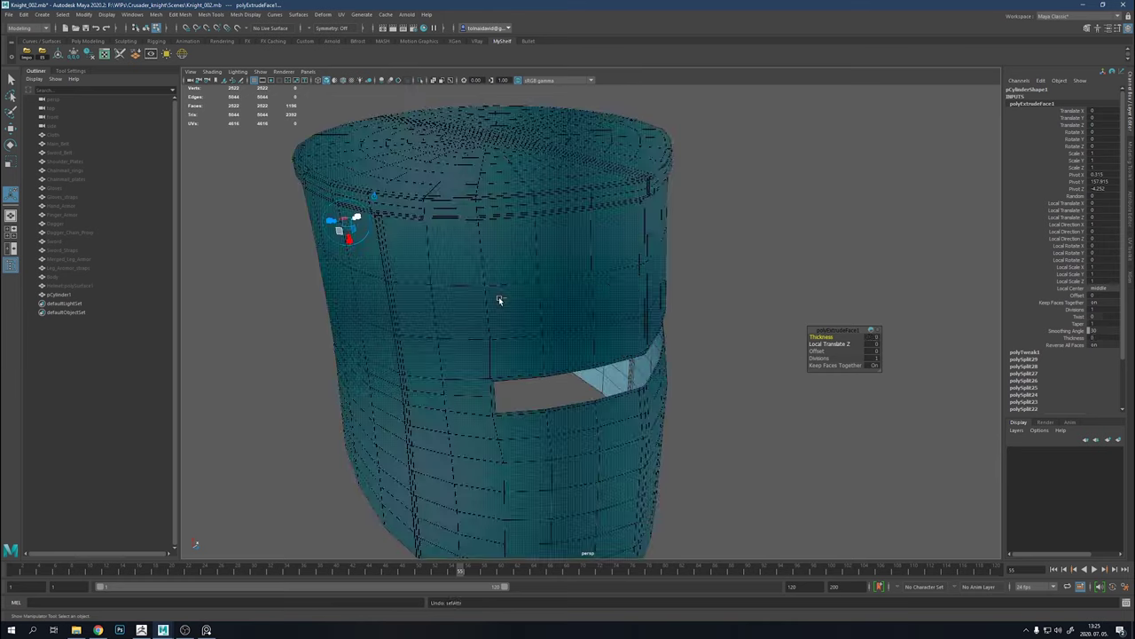
key("ctrl+z")
right_click(499, 302)
left_click(500, 322)
key("ctrl+e")
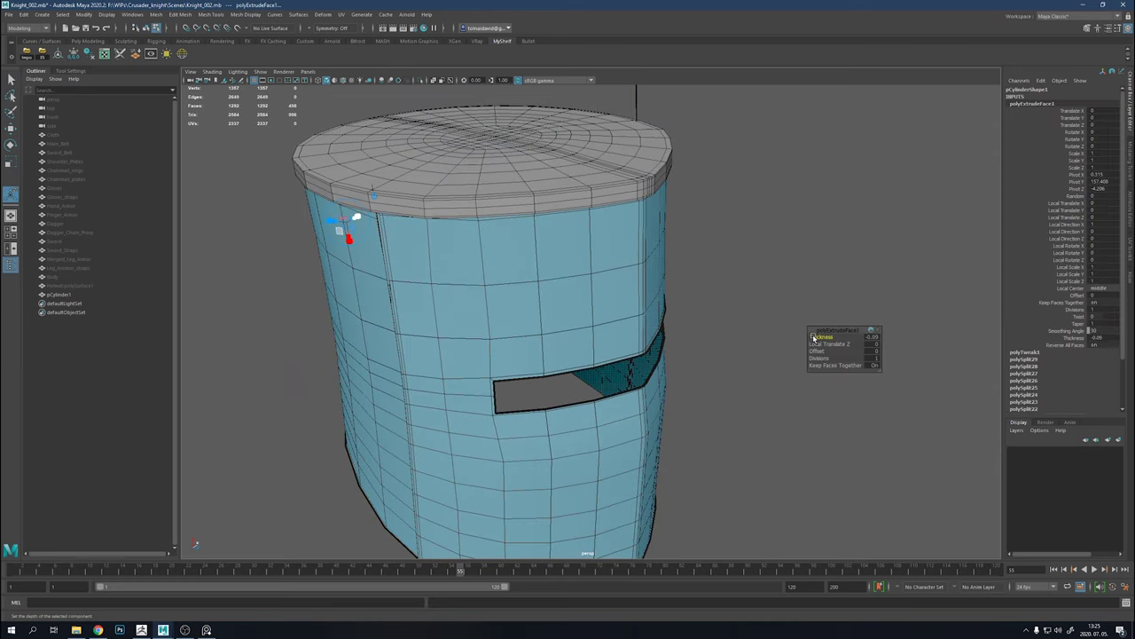
left_click_drag(834, 345, 828, 344)
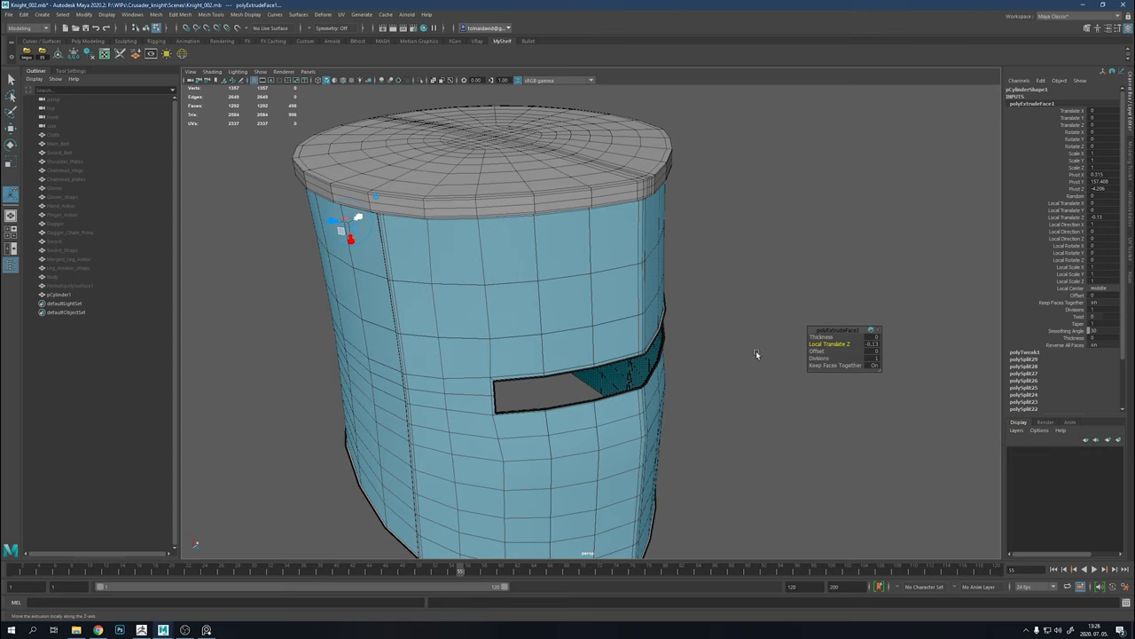
key("ctrl+z")
key("ctrl+z")
key("ctrl+z")
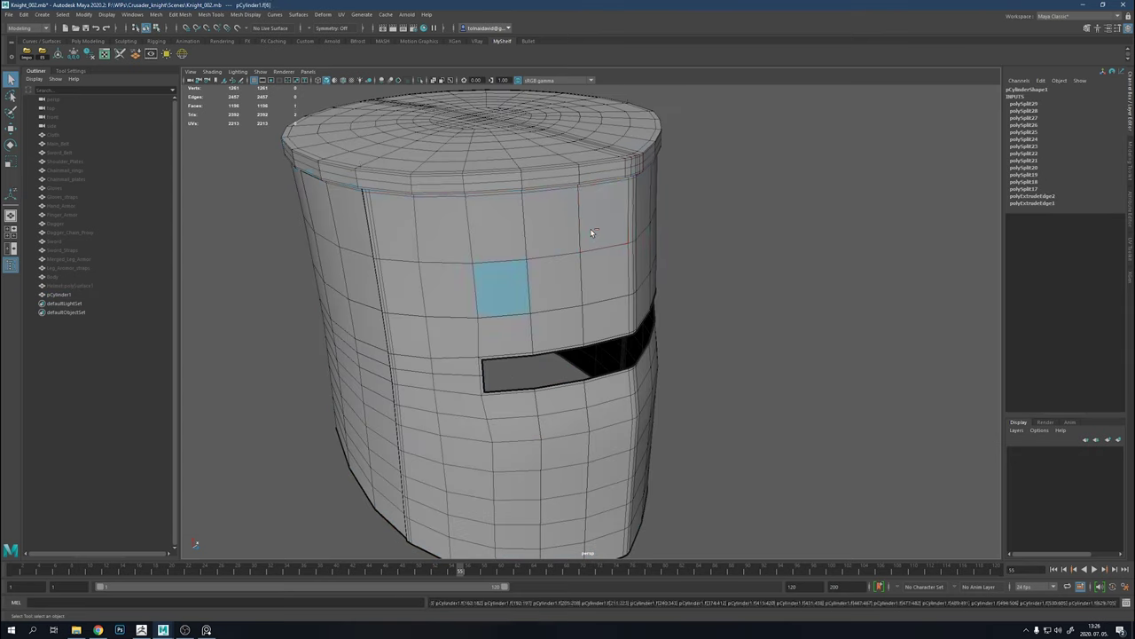
Extract the top cap faces and select one separated piece in the Outliner
right_click(567, 170)
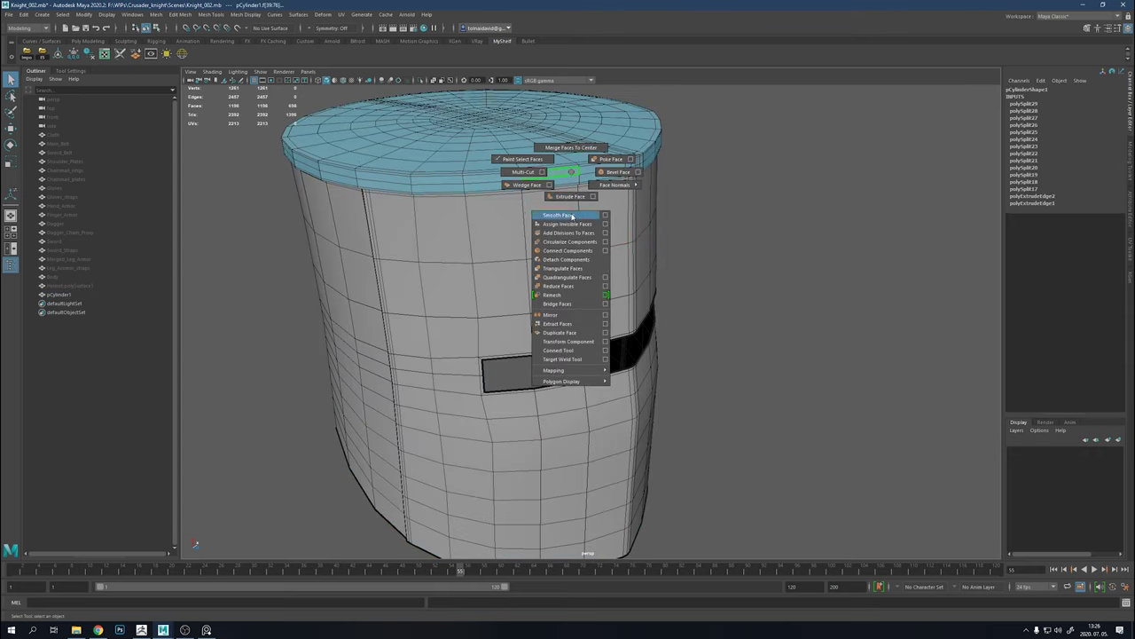
left_click(588, 323)
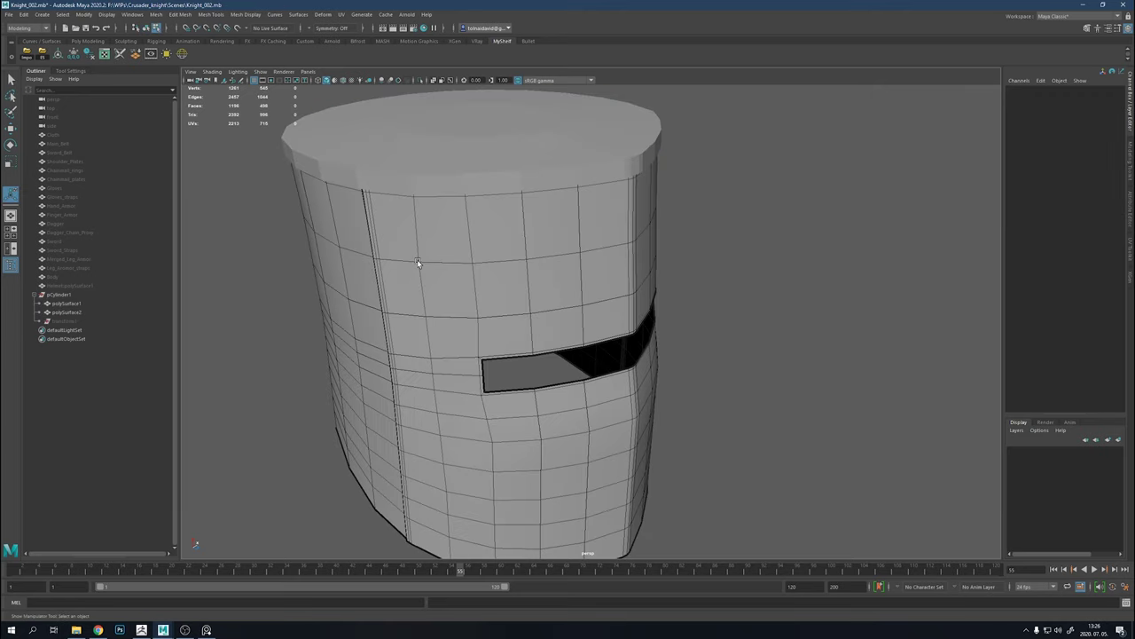
left_click(553, 156)
Extrude all shell faces with a -0.16 thickness and check the opening from below
scroll(568, 253, "up", 2)
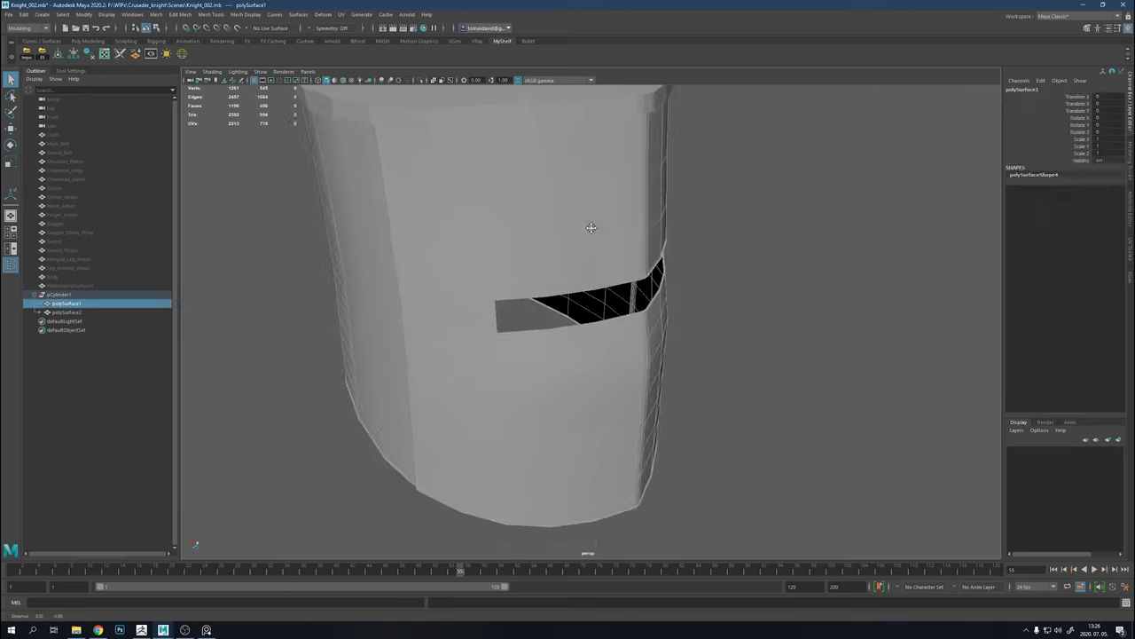
key("ctrl+e")
left_click_drag(590, 223, 662, 305, "alt")
middle_click_drag(621, 355, 568, 355)
left_click_drag(620, 373, 426, 506, "alt")
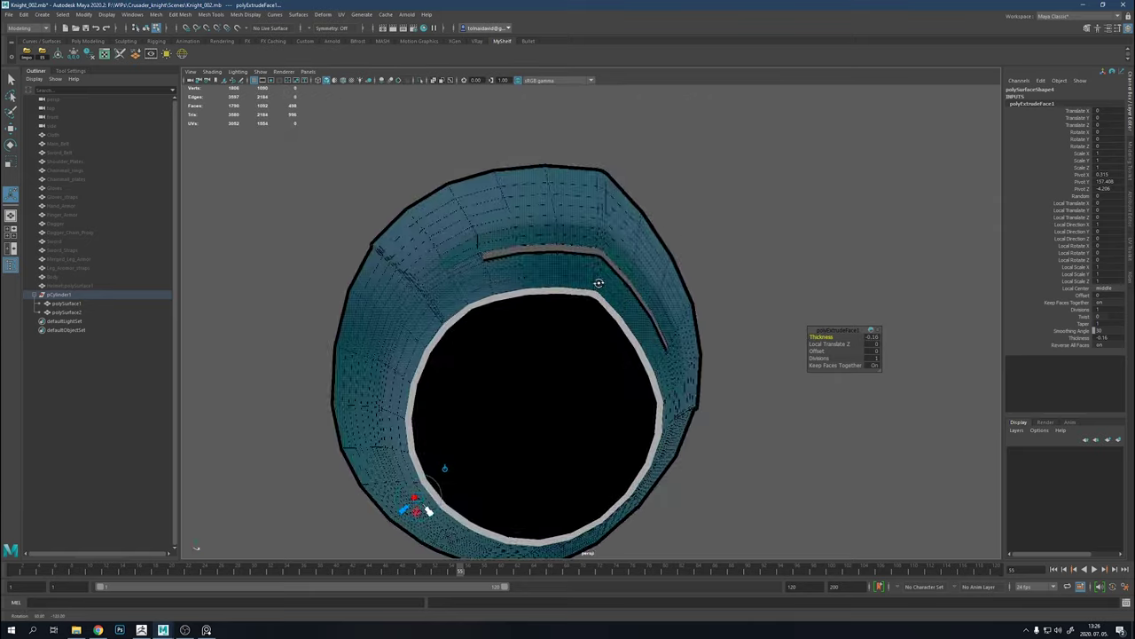
scroll(704, 398, "up", 4)
scroll(704, 398, "up", 2)
scroll(798, 311, "down", 10)
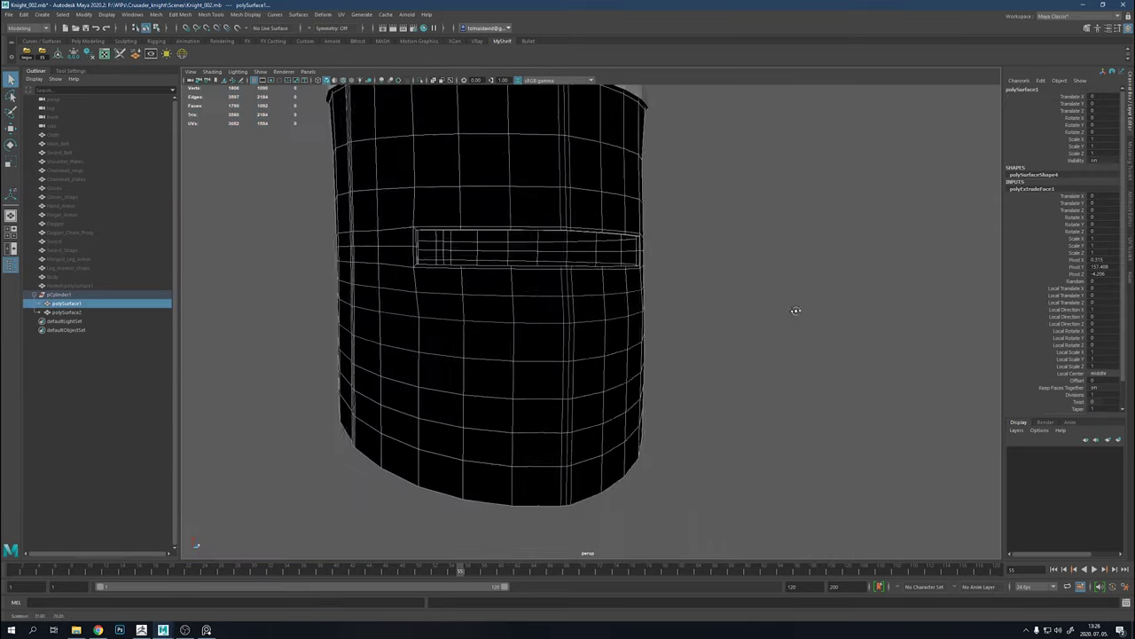
left_click_drag(799, 311, 717, 311, "alt")
scroll(717, 311, "down", 3)
key("q")
Try reversing the shell's normals, then undo both the reversal and the extrusion
right_click_drag(619, 306, 697, 319, "shift")
scroll(621, 390, "up", 4)
scroll(621, 391, "up", 4)
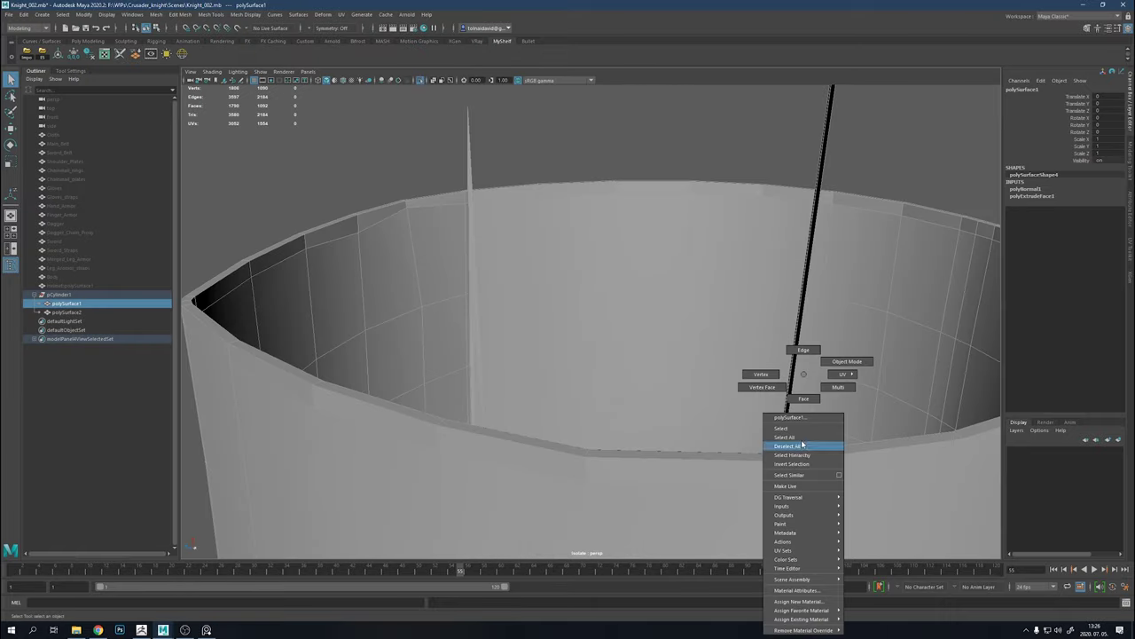
right_click_drag(786, 380, 636, 391)
mouse_move(636, 391)
left_mouse_down("alt")
mouse_move(582, 464)
mouse_move(588, 251)
left_mouse_up("alt")
scroll(700, 393, "up", 5)
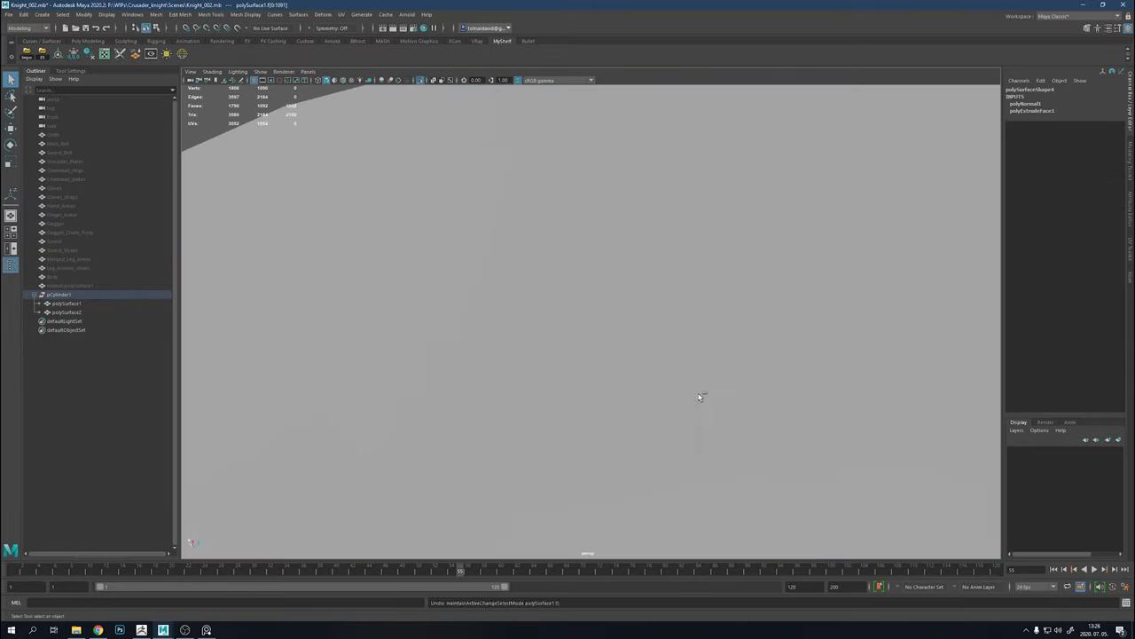
scroll(611, 291, "down", 5)
key("ctrl+z")
key("ctrl+z")
key("ctrl+z")
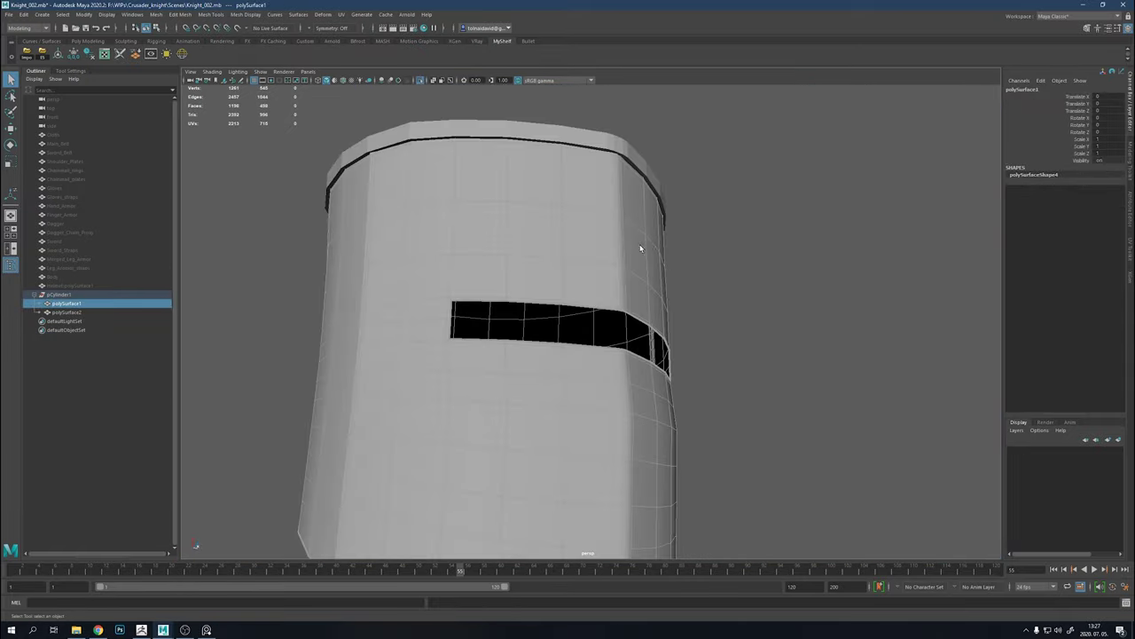
key("ctrl+z")
Re-extrude the shell faces for thickness and isolate the shell with Ctrl+1
key("ctrl+e")
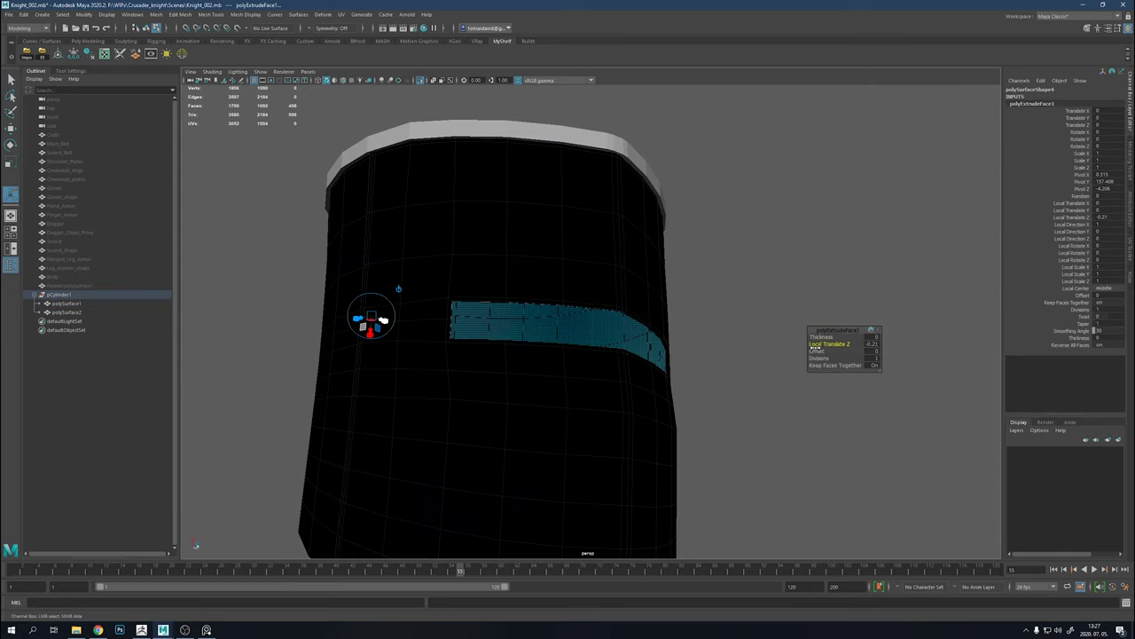
right_click(625, 294)
right_click_drag(608, 278, 709, 271)
key("ctrl+1")
mouse_move(713, 278)
left_mouse_down("alt")
mouse_move(830, 288)
mouse_move(807, 221)
left_mouse_up("alt")
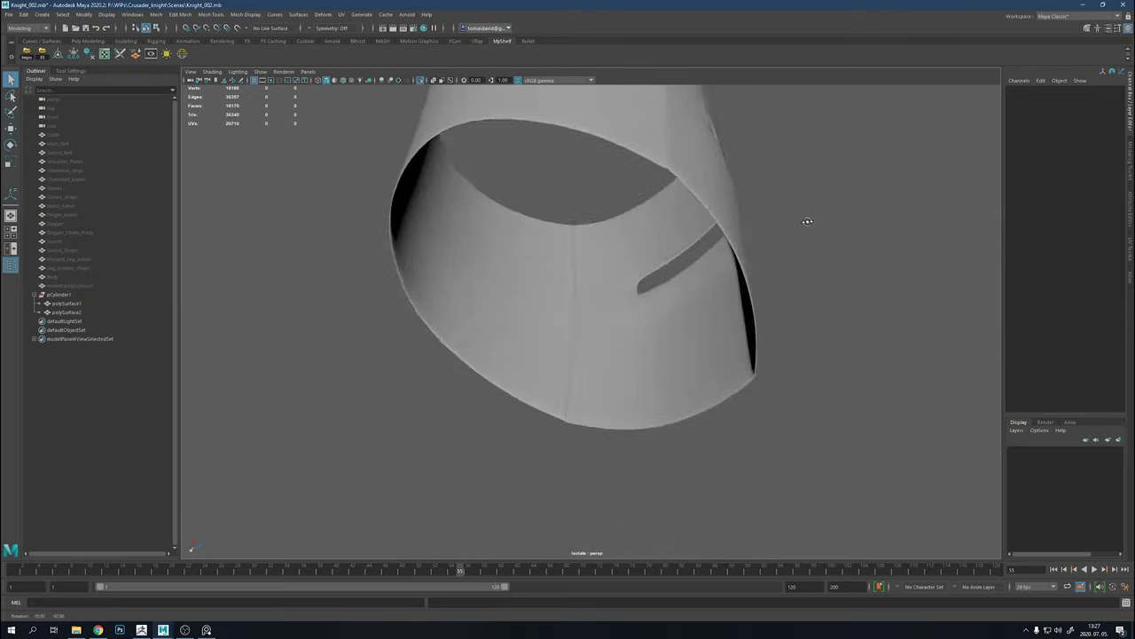
Select the shell's rim edge loop and bevel it
right_click_drag(806, 221, 704, 308, "alt")
left_click_drag(704, 309, 692, 276, "alt")
right_click_drag(692, 276, 690, 190, "alt")
middle_click_drag(690, 190, 683, 326, "alt")
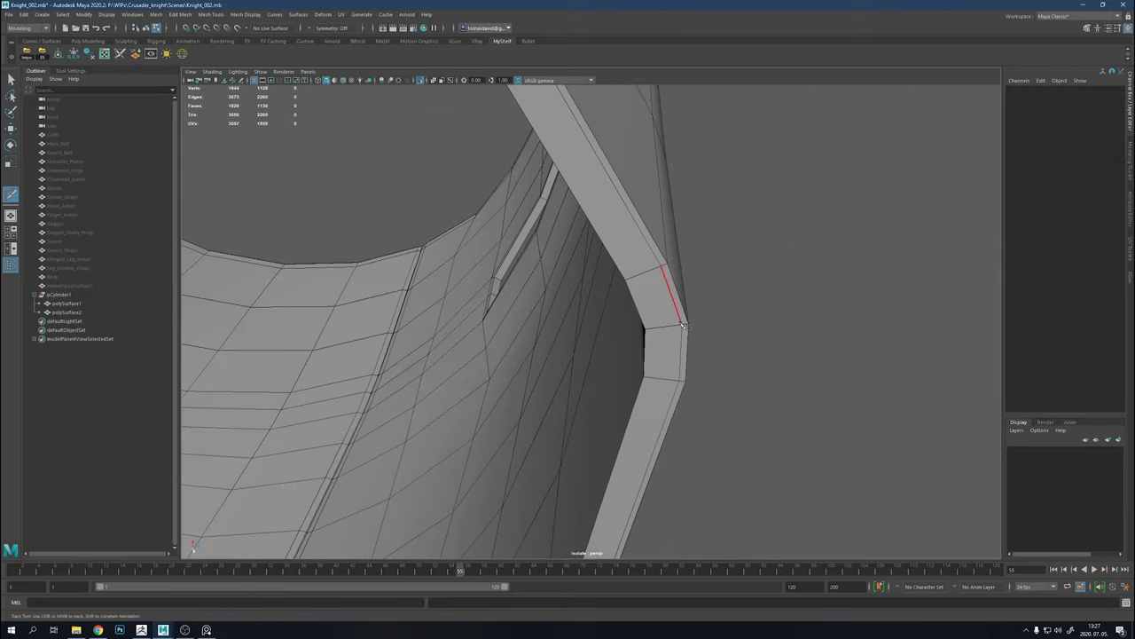
left_click_drag(678, 331, 599, 306, "alt")
double_click(598, 306)
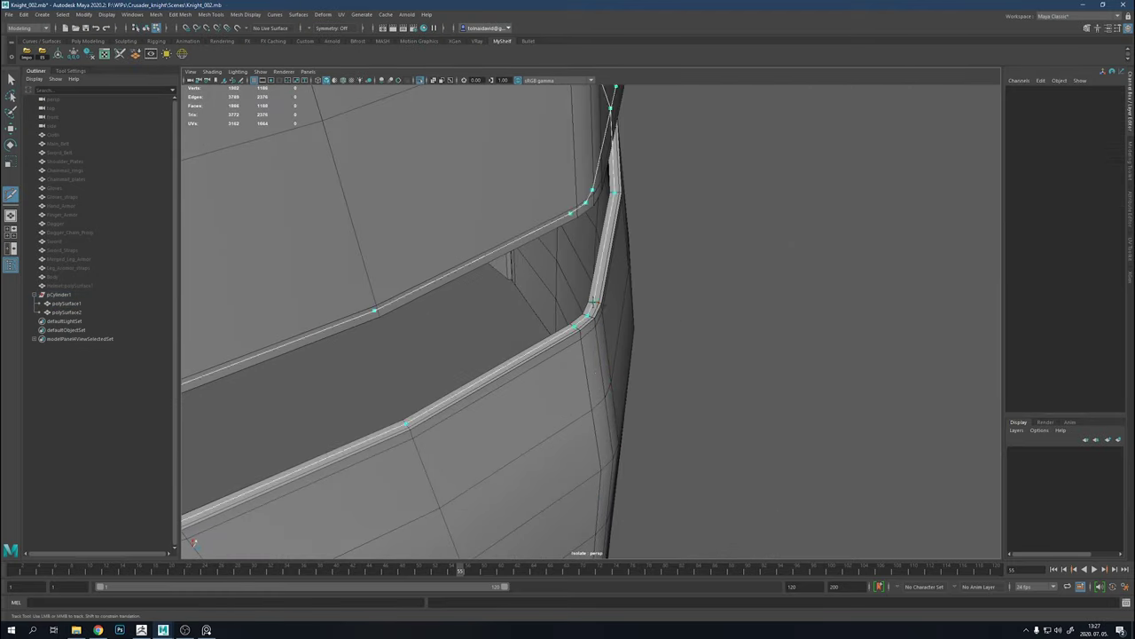
key("ctrl+e")
Check the top rim in smooth preview, then return to the unsmoothed mesh
right_click_drag(601, 388, 553, 380, "alt")
left_click_drag(553, 380, 685, 393, "alt")
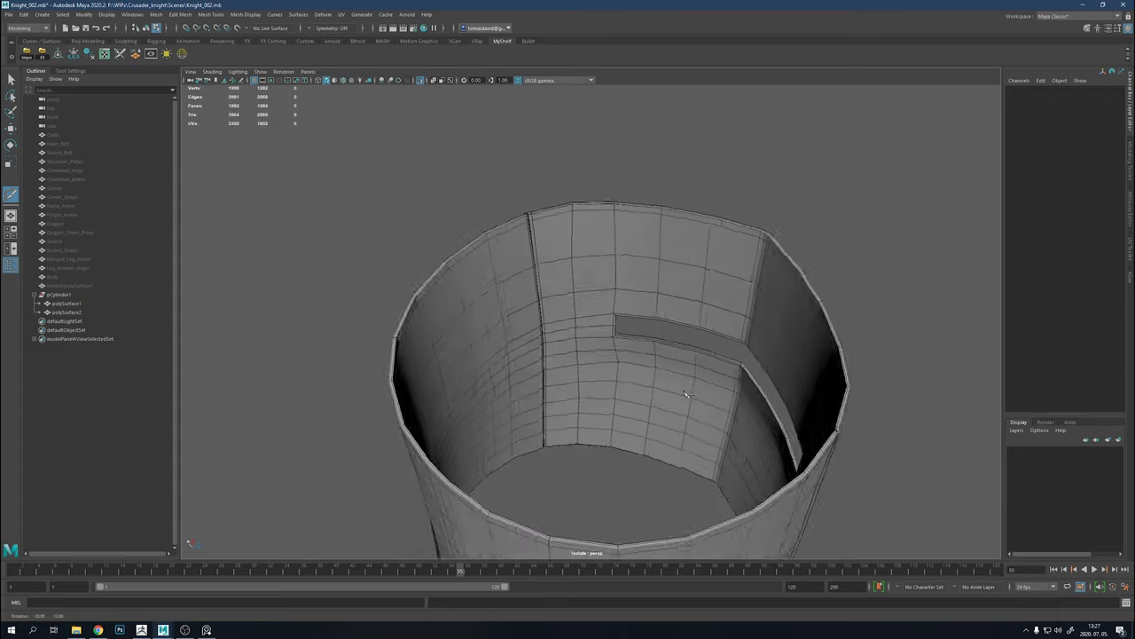
right_click_drag(686, 393, 836, 527, "alt")
middle_click_drag(837, 527, 620, 398, "alt")
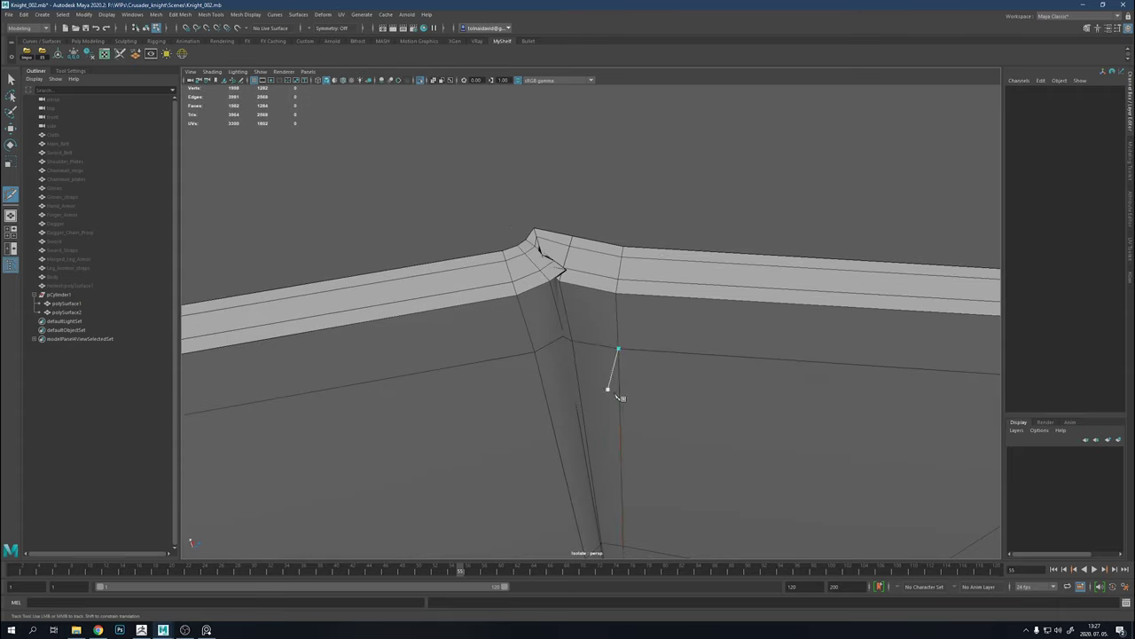
key("3")
key("1")
In edge mode, pick and frame a rim edge with the Move tool active
right_click(564, 284)
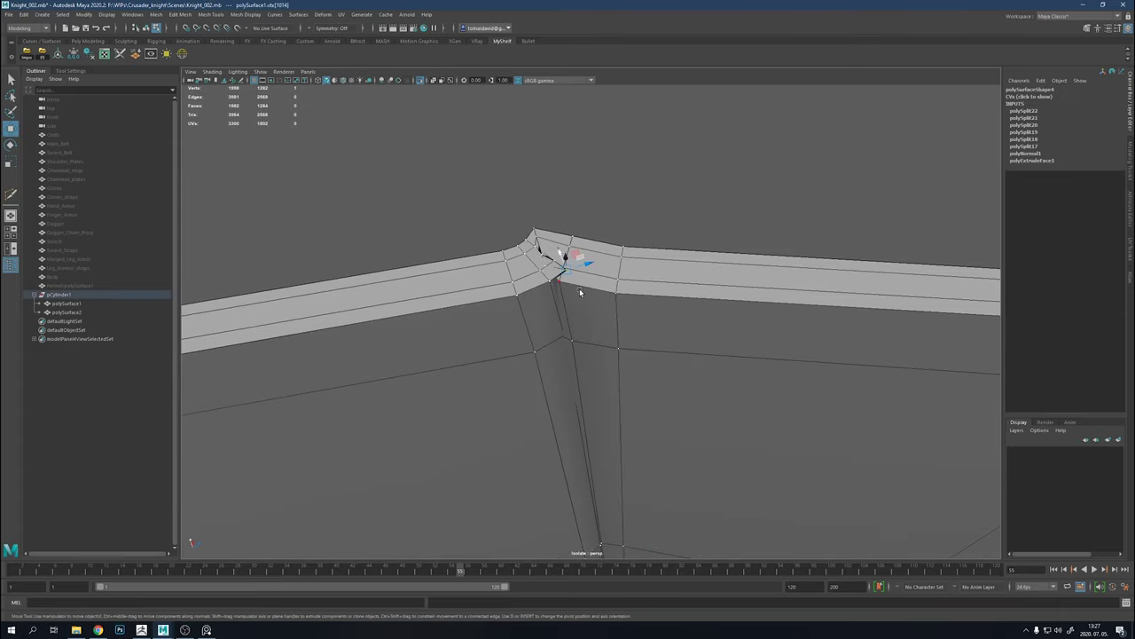
left_click(579, 266)
left_click(568, 316)
key("f")
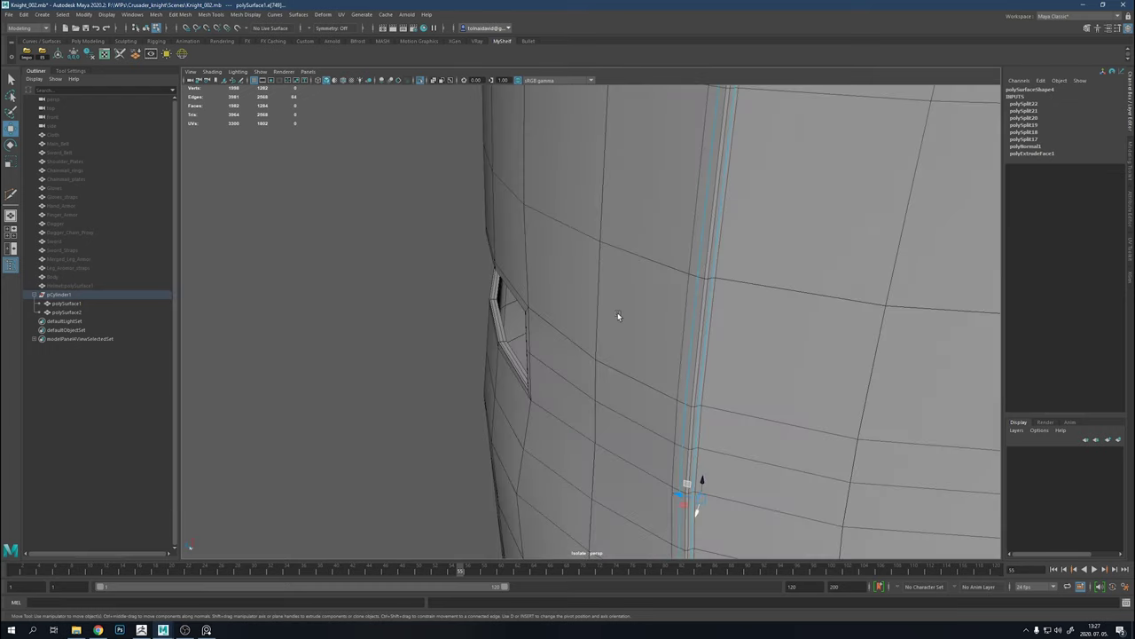
mouse_move(618, 312)
left_mouse_down("alt")
mouse_move(745, 513)
mouse_move(595, 308)
mouse_move(674, 372)
left_mouse_up("alt")
key("w")
scroll(595, 307, "down", 5)
scroll(682, 378, "up", 5)
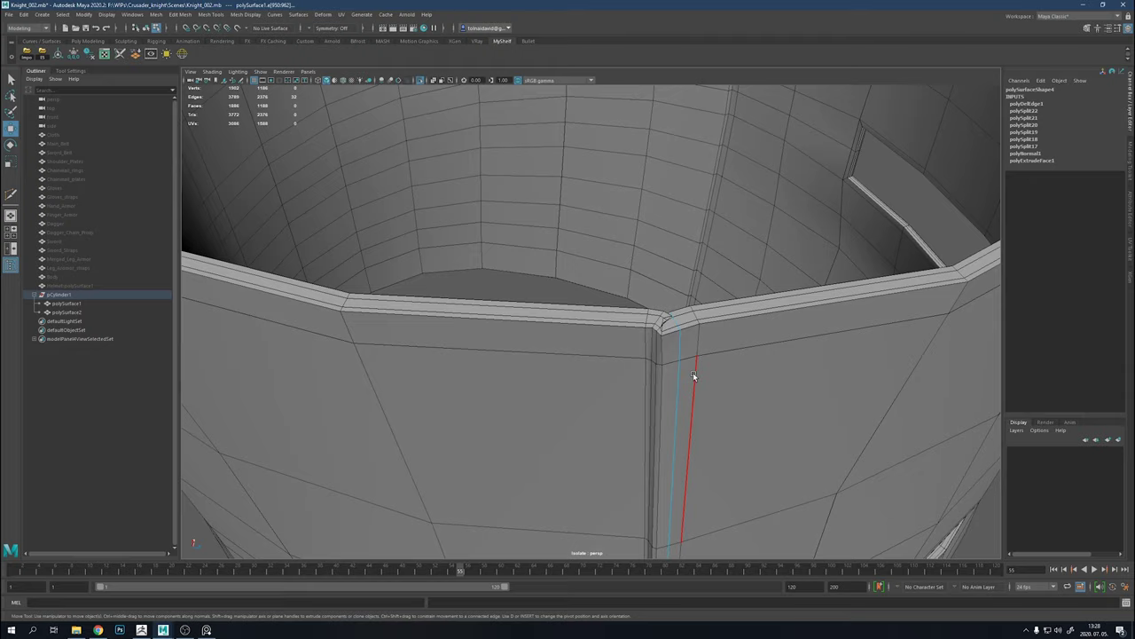
mouse_move(693, 376)
left_mouse_down("alt")
mouse_move(729, 350)
mouse_move(754, 367)
mouse_move(296, 456)
mouse_move(958, 380)
mouse_move(464, 463)
mouse_move(636, 382)
left_mouse_up("alt")
Delete the selected edges, then undo the deletion and the preceding changes
key("Delete")
key("ctrl+z")
key("ctrl+z")
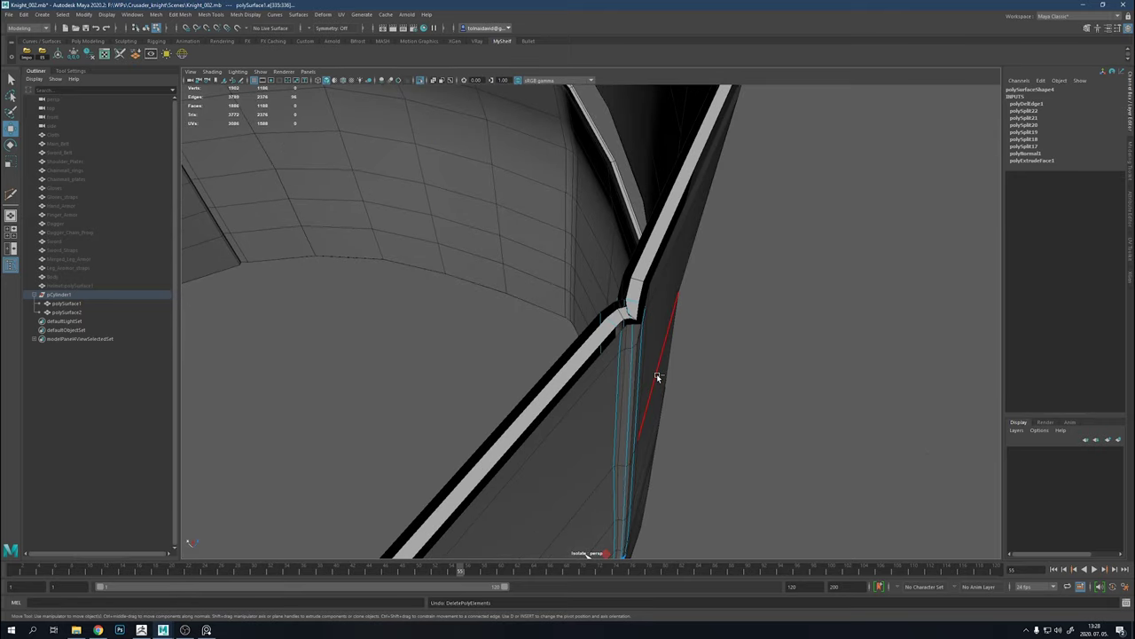
key("ctrl+z")
key("ctrl+z")
key("ctrl+z")
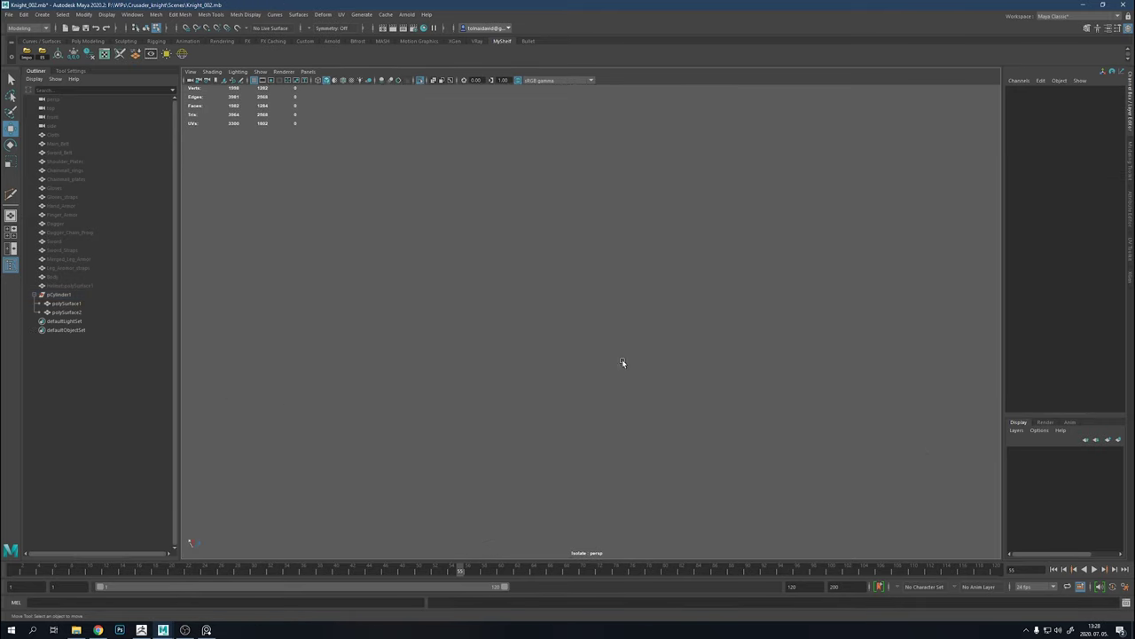
key("ctrl+z")
Leave the isolated view and inspect the full cylinder facing the eye slot
mouse_move(547, 380)
left_mouse_down("alt")
mouse_move(659, 474)
mouse_move(656, 503)
left_mouse_up("alt")
right_click(520, 373)
scroll(641, 304, "down", 5)
mouse_move(641, 304)
left_mouse_down("alt")
mouse_move(621, 253)
mouse_move(649, 307)
left_mouse_up("alt")
right_click_drag(648, 307, 928, 497, "alt")
mouse_move(928, 497)
left_mouse_down("alt")
mouse_move(626, 292)
mouse_move(717, 332)
mouse_move(645, 337)
mouse_move(618, 325)
mouse_move(657, 320)
mouse_move(621, 355)
left_mouse_up("alt")
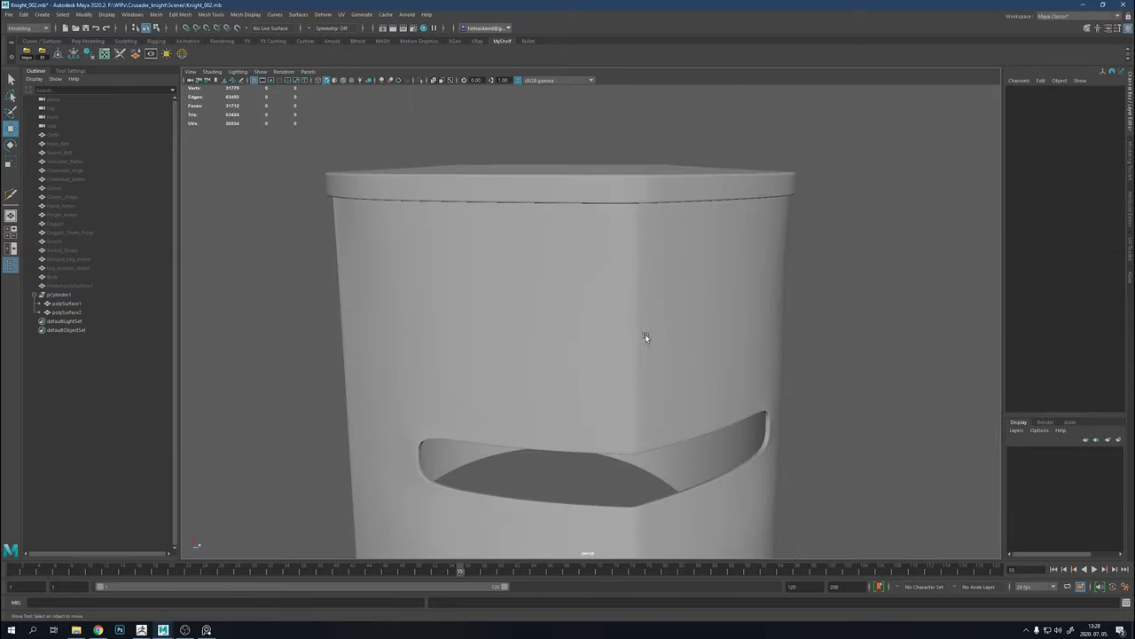
scroll(644, 338, "down", 5)
left_click(628, 302)
left_click(721, 313)
scroll(568, 337, "down", 3)
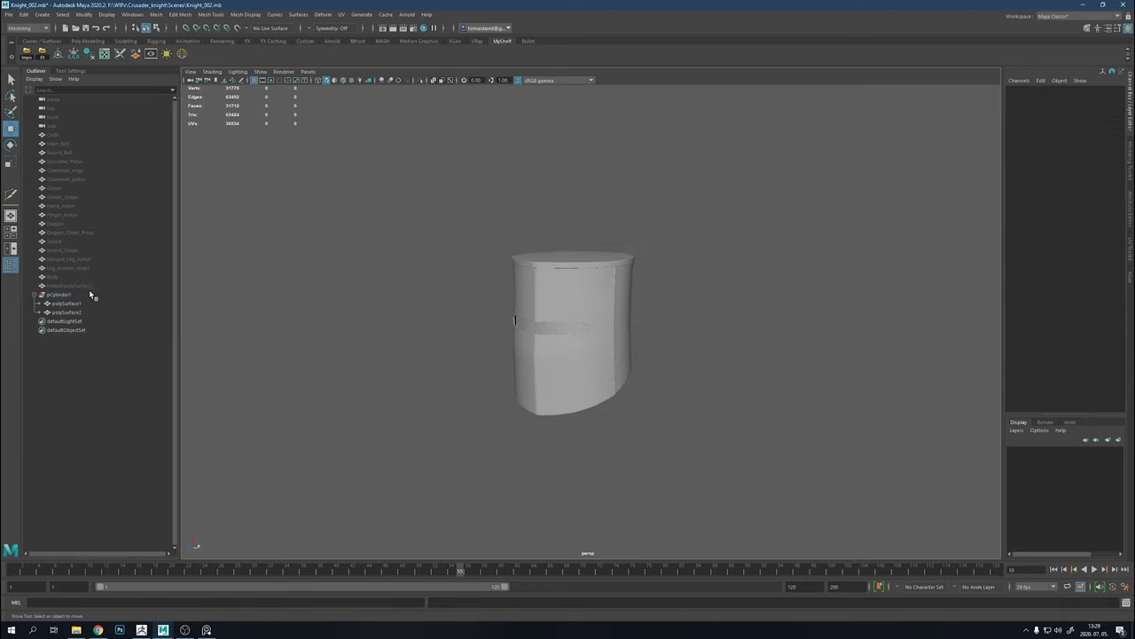
Combine polySurface1 and polySurface2 into one mesh named Helmet_retopo
left_click(67, 302)
left_click(67, 313, "shift")
right_click_drag(584, 306, 578, 491, "shift")
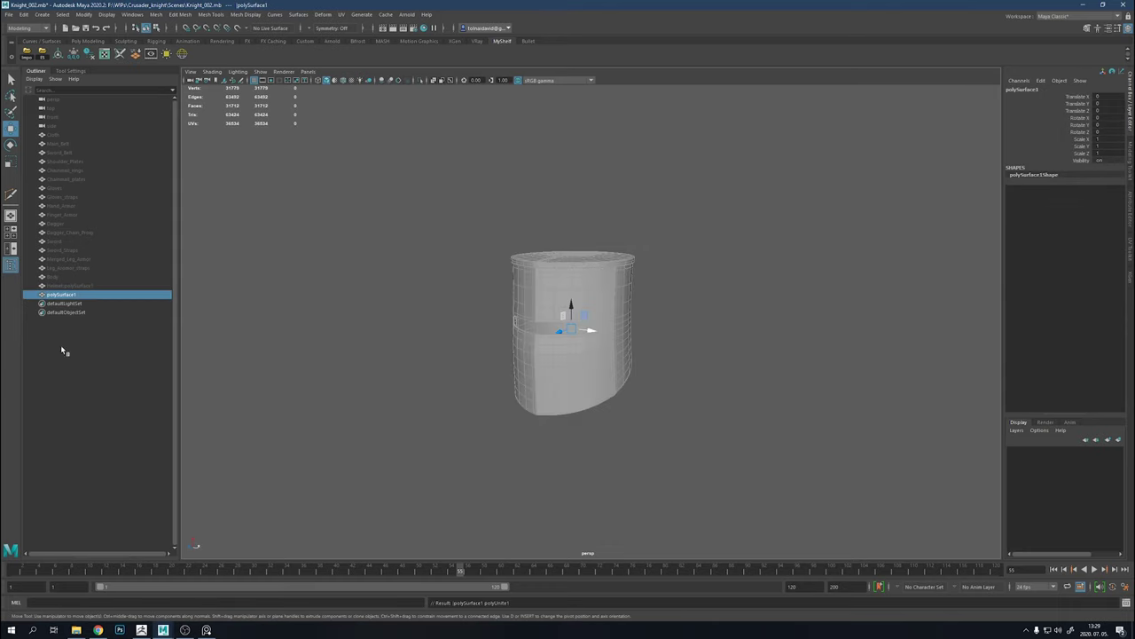
key("Return")
type("Helmet_retopo")
left_click(620, 373)
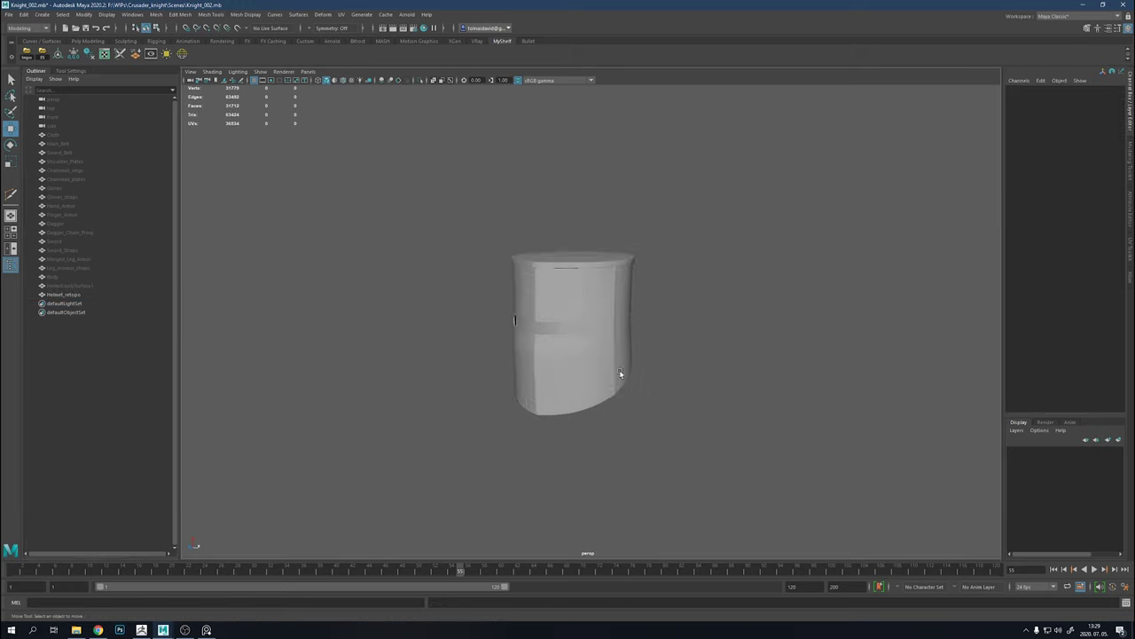
Hide Helmet_retopo and make the horned reference helmet the live Quad Draw surface
left_click(69, 284)
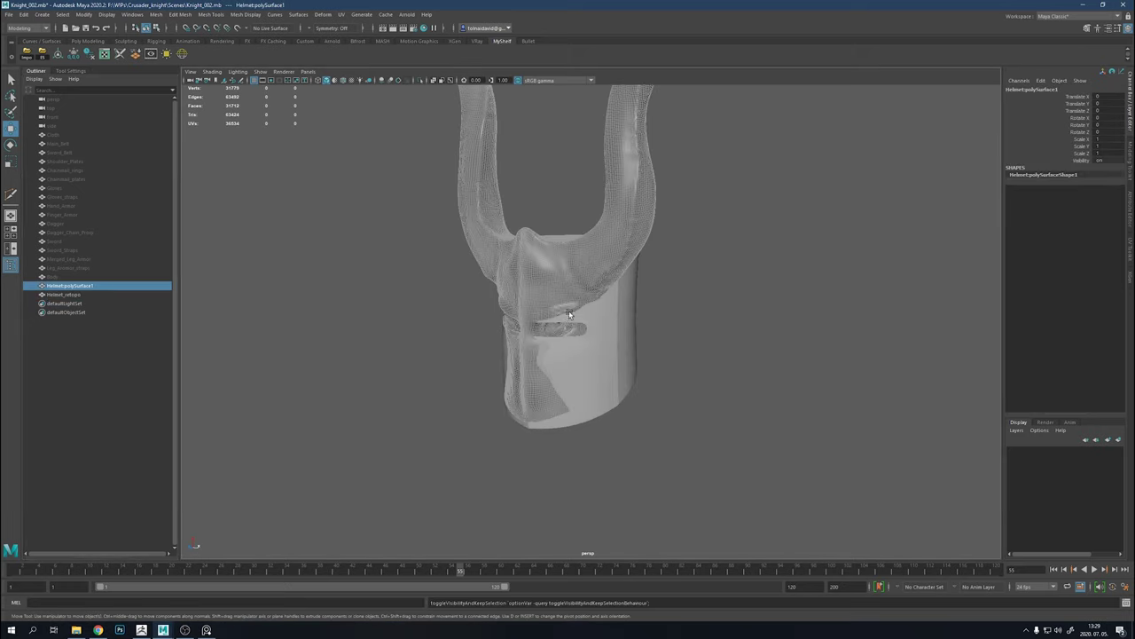
mouse_move(621, 355)
left_mouse_down("alt")
mouse_move(663, 384)
mouse_move(647, 352)
left_mouse_up("alt")
key("alt+h")
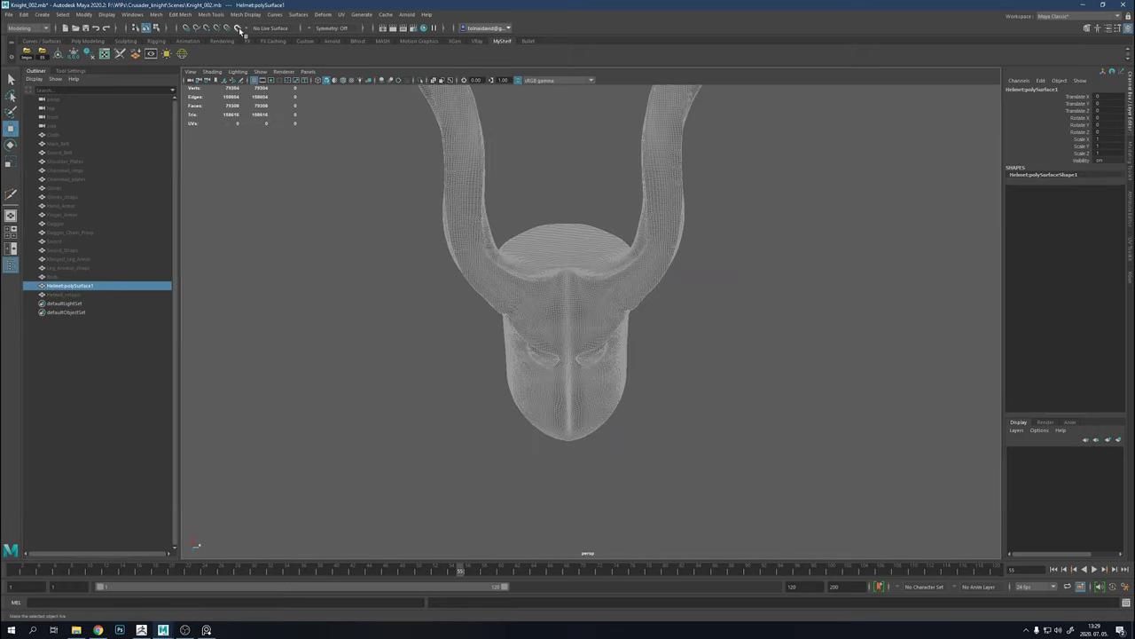
left_click(238, 29)
scroll(597, 304, "up", 3)
scroll(596, 304, "up", 3)
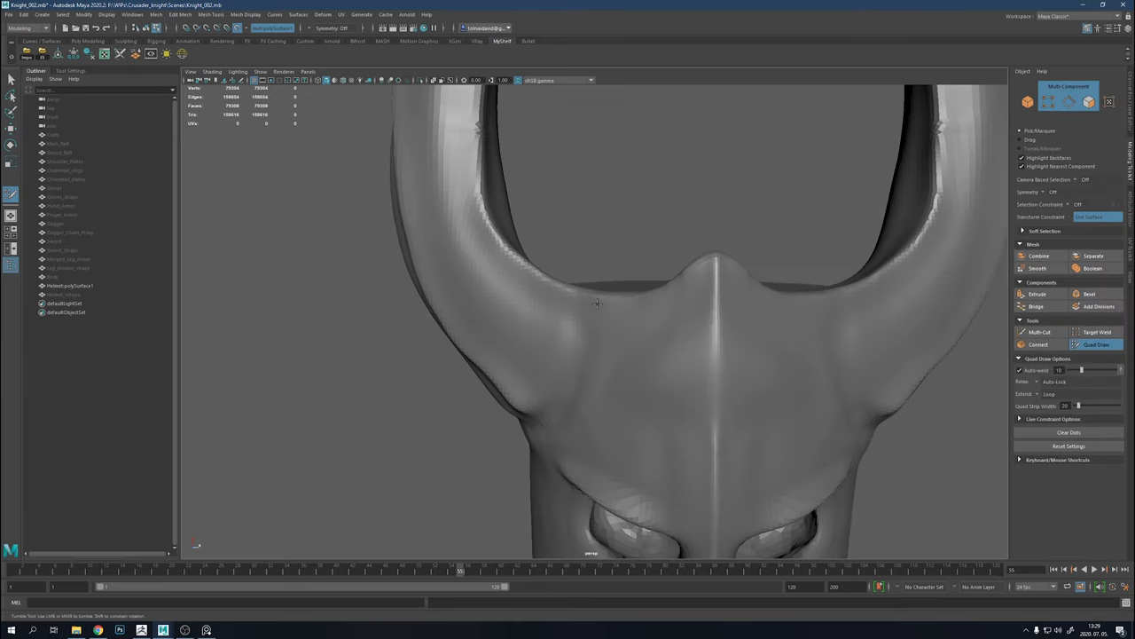
Fill the first three quads at the horn base and up the strip
left_click(523, 331, "shift")
middle_click_drag(469, 172, 524, 243, "alt")
left_click(483, 306, "shift")
middle_click_drag(484, 306, 502, 351, "alt")
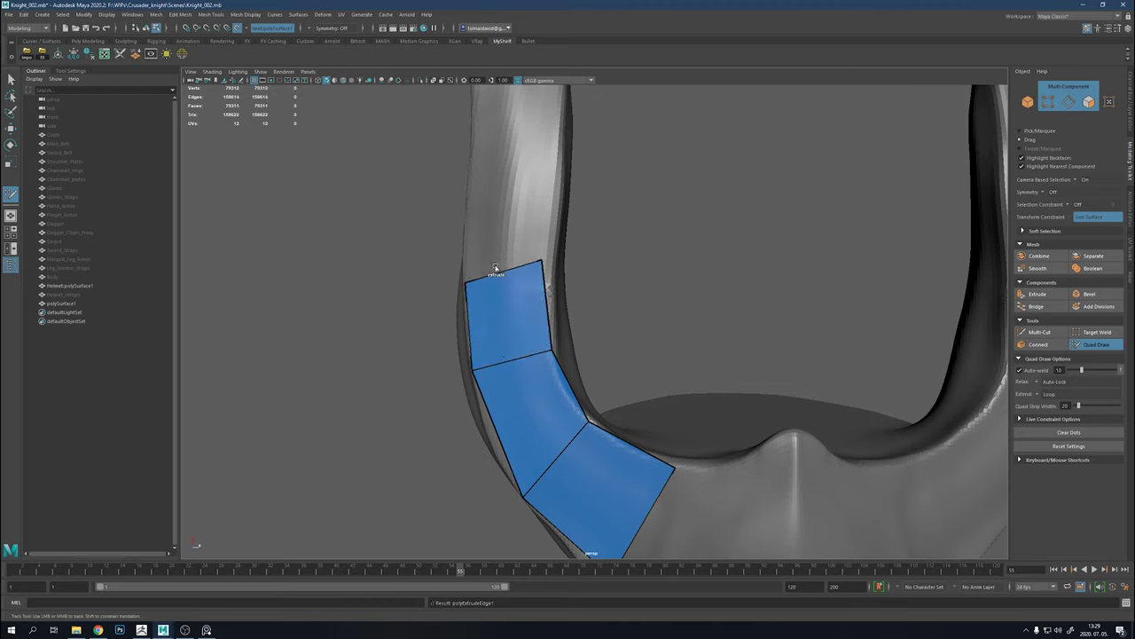
left_click(549, 282, "shift")
middle_click_drag(549, 282, 554, 419, "alt")
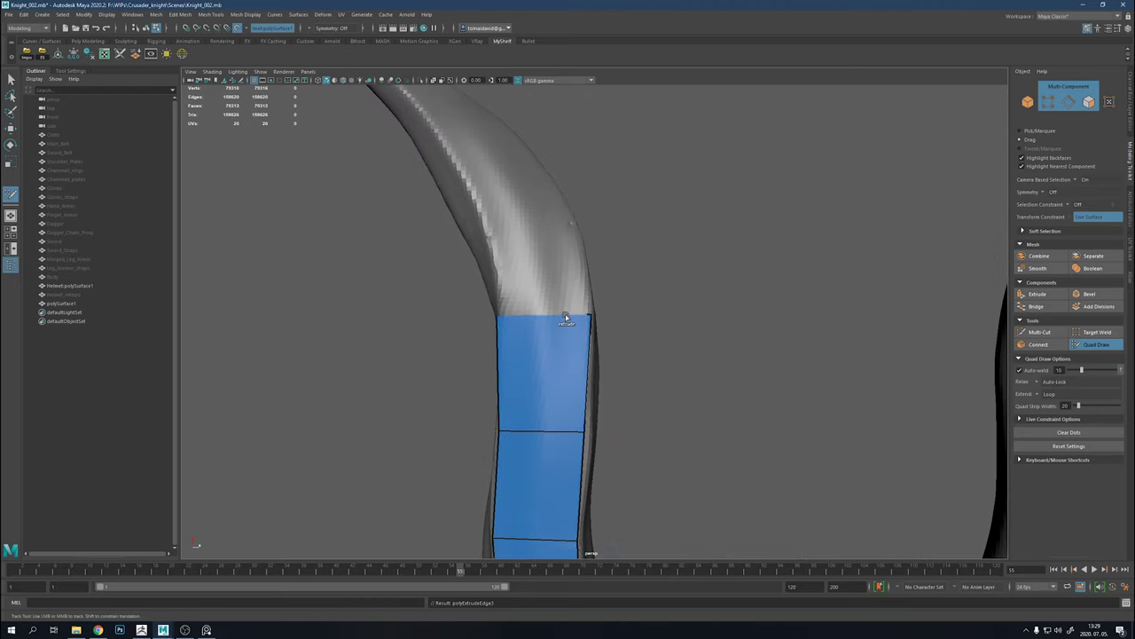
Extend the quad strip along the horn up to its tip
left_click_drag(511, 322, 464, 432, "alt")
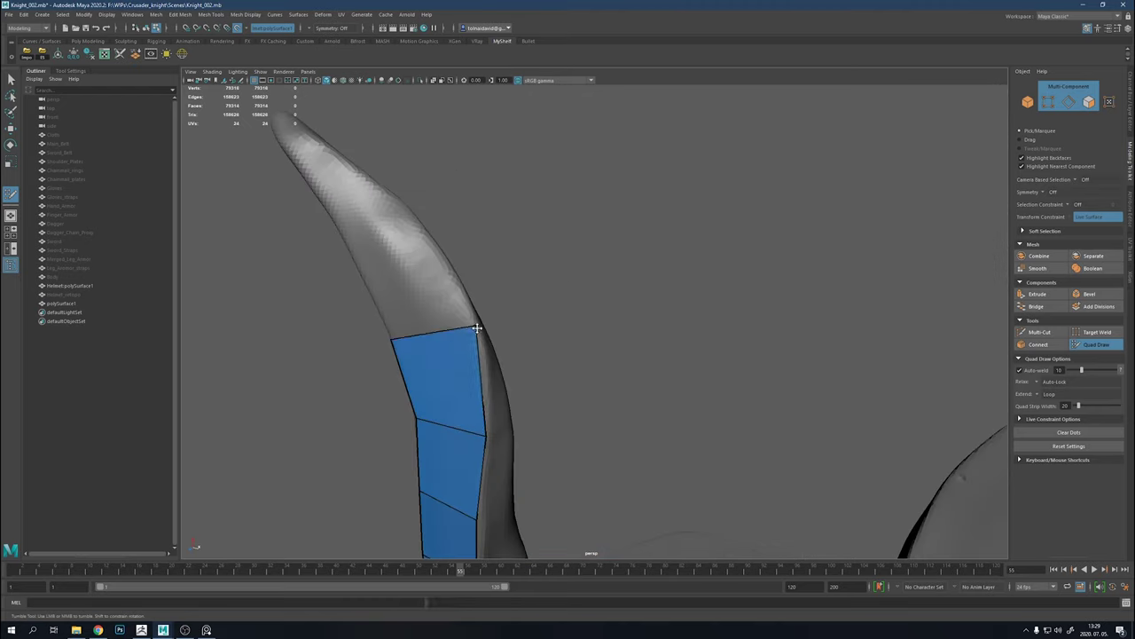
left_click_drag(477, 328, 578, 379, "alt")
middle_click_drag(577, 380, 661, 392, "alt")
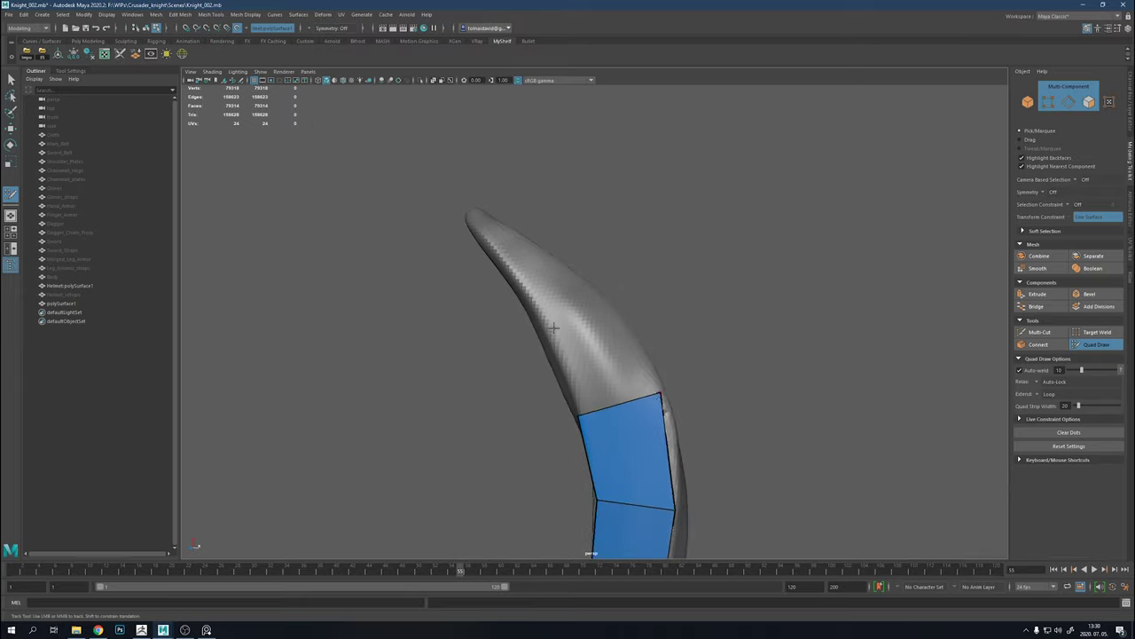
left_click(608, 309, "shift")
middle_click_drag(495, 256, 583, 340, "alt")
mouse_move(633, 342)
left_mouse_down("alt")
mouse_move(656, 435)
mouse_move(516, 330)
mouse_move(610, 394)
left_mouse_up("alt")
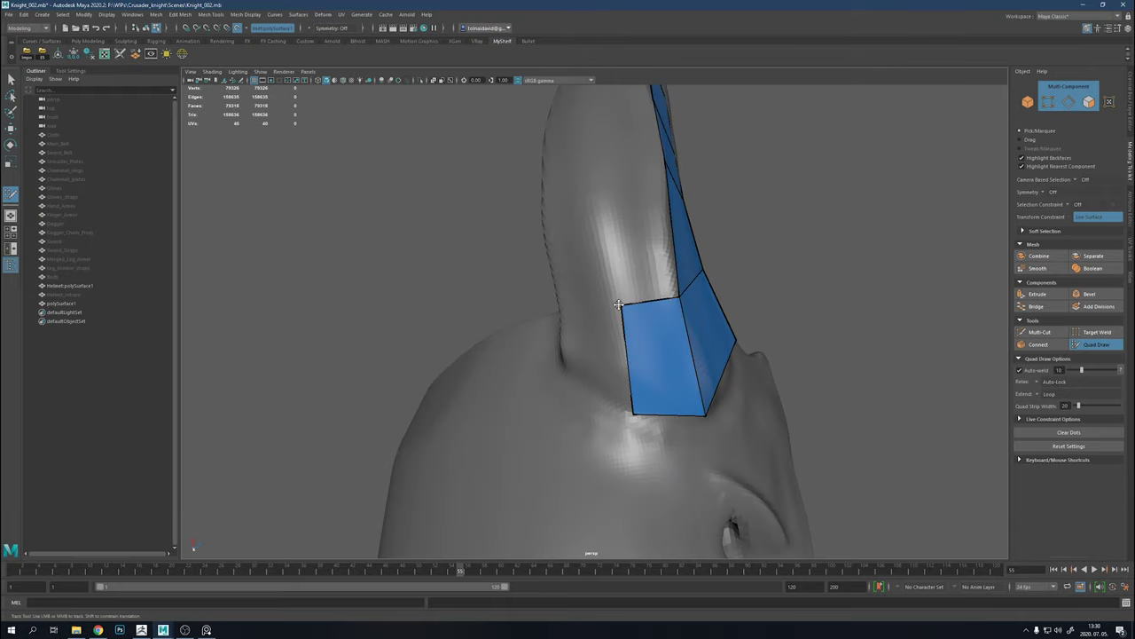
mouse_move(618, 305)
left_mouse_down("alt")
mouse_move(705, 395)
mouse_move(644, 133)
mouse_move(628, 284)
mouse_move(591, 299)
mouse_move(652, 301)
mouse_move(654, 266)
mouse_move(617, 291)
left_mouse_up("alt")
left_click(705, 394, "shift")
left_click(654, 266, "shift")
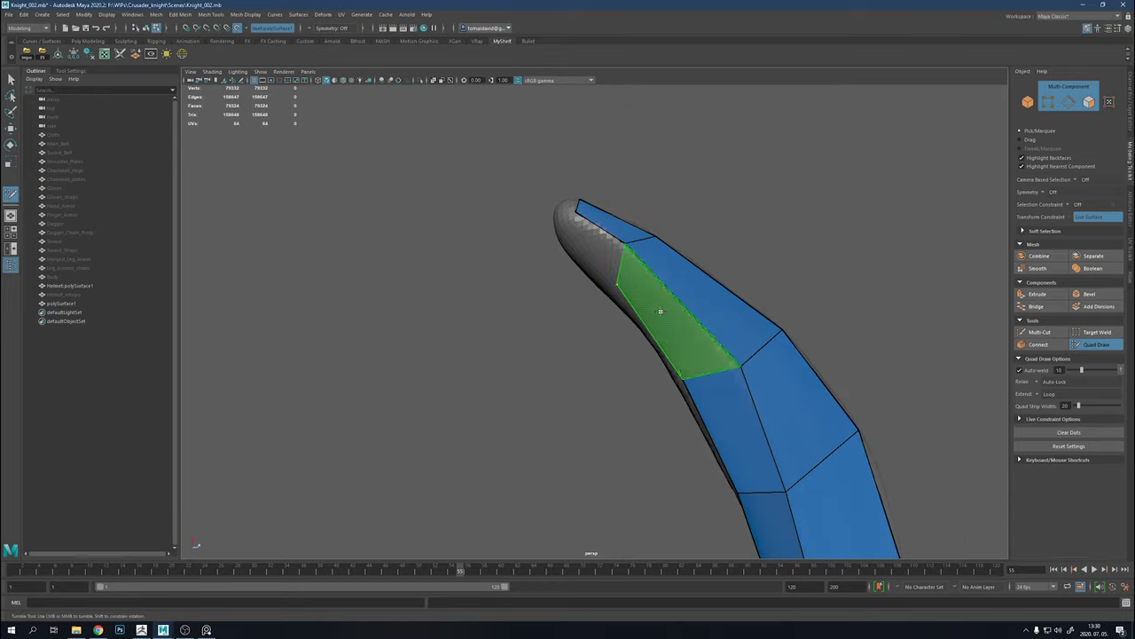
Fill the quads near the horn tip and beside the first strip
mouse_move(584, 252)
left_mouse_down("alt")
mouse_move(506, 435)
mouse_move(547, 293)
mouse_move(568, 292)
mouse_move(596, 267)
mouse_move(621, 335)
left_mouse_up("alt")
left_click_drag(592, 286, 600, 460, "alt")
left_click(616, 390, "shift")
mouse_move(615, 390)
left_mouse_down("alt")
mouse_move(632, 234)
mouse_move(494, 322)
mouse_move(477, 243)
mouse_move(670, 276)
mouse_move(477, 323)
left_mouse_up("alt")
scroll(477, 323, "up", 5)
left_click_drag(631, 375, 627, 432, "alt")
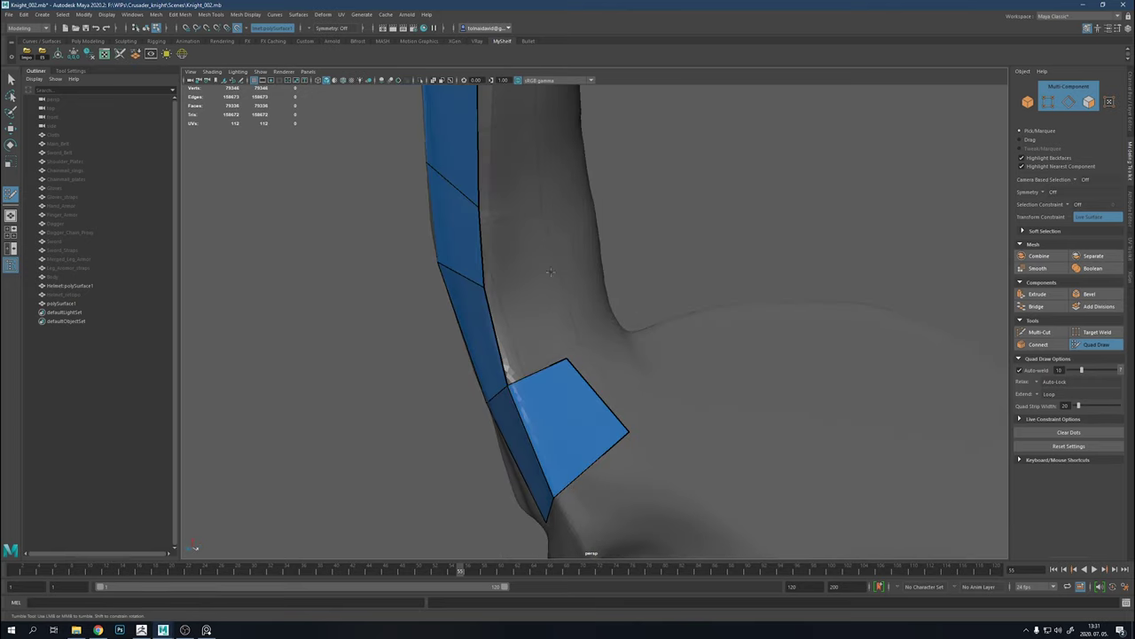
left_click(523, 214, "shift")
mouse_move(523, 213)
left_mouse_down("alt")
mouse_move(540, 385)
mouse_move(532, 266)
mouse_move(566, 349)
mouse_move(532, 317)
mouse_move(579, 271)
mouse_move(523, 344)
mouse_move(518, 459)
left_mouse_up("alt")
left_click(532, 316, "shift")
left_click(523, 344, "shift")
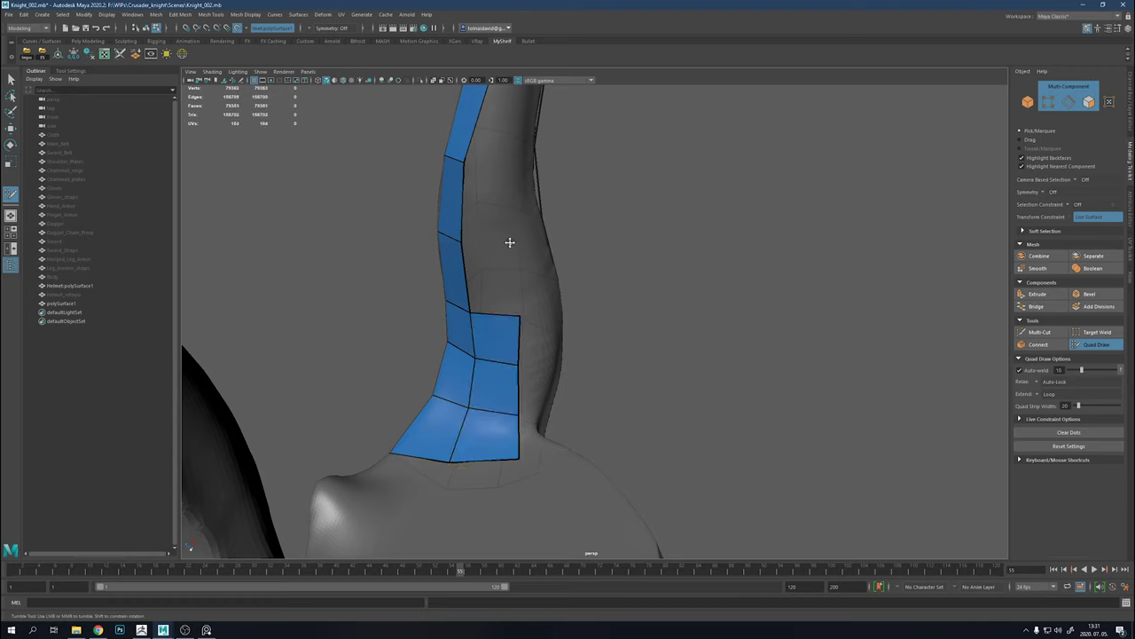
left_click(497, 197, "shift")
mouse_move(497, 197)
left_mouse_down("alt")
mouse_move(496, 292)
mouse_move(462, 391)
mouse_move(441, 407)
left_mouse_up("alt")
Fill the remaining gaps between the quad strips on the horn
left_click(484, 367, "shift")
left_click_drag(484, 368, 487, 326, "alt")
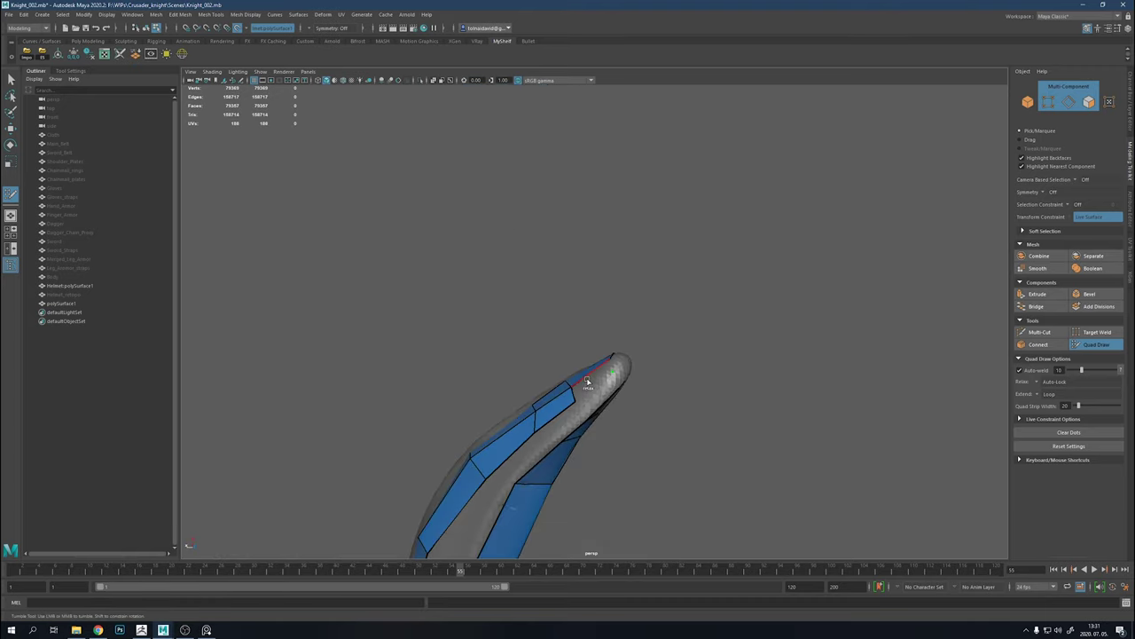
mouse_move(586, 382)
left_mouse_down("alt")
mouse_move(629, 436)
mouse_move(520, 322)
mouse_move(621, 359)
mouse_move(525, 445)
mouse_move(545, 413)
mouse_move(483, 243)
left_mouse_up("alt")
left_click(621, 360, "shift")
left_click(545, 414, "shift")
left_click(498, 297, "shift")
left_click(562, 264, "shift")
mouse_move(562, 264)
left_mouse_down("alt")
mouse_move(464, 299)
mouse_move(568, 304)
mouse_move(591, 337)
mouse_move(790, 340)
mouse_move(696, 453)
mouse_move(750, 350)
mouse_move(693, 355)
left_mouse_up("alt")
Add an edge loop across the horn strip and return to object selection
left_click(696, 453, "ctrl")
left_click(651, 284, "ctrl")
mouse_move(650, 284)
left_mouse_down("alt")
mouse_move(869, 342)
mouse_move(520, 405)
mouse_move(609, 390)
left_mouse_up("alt")
right_click_drag(608, 390, 609, 368)
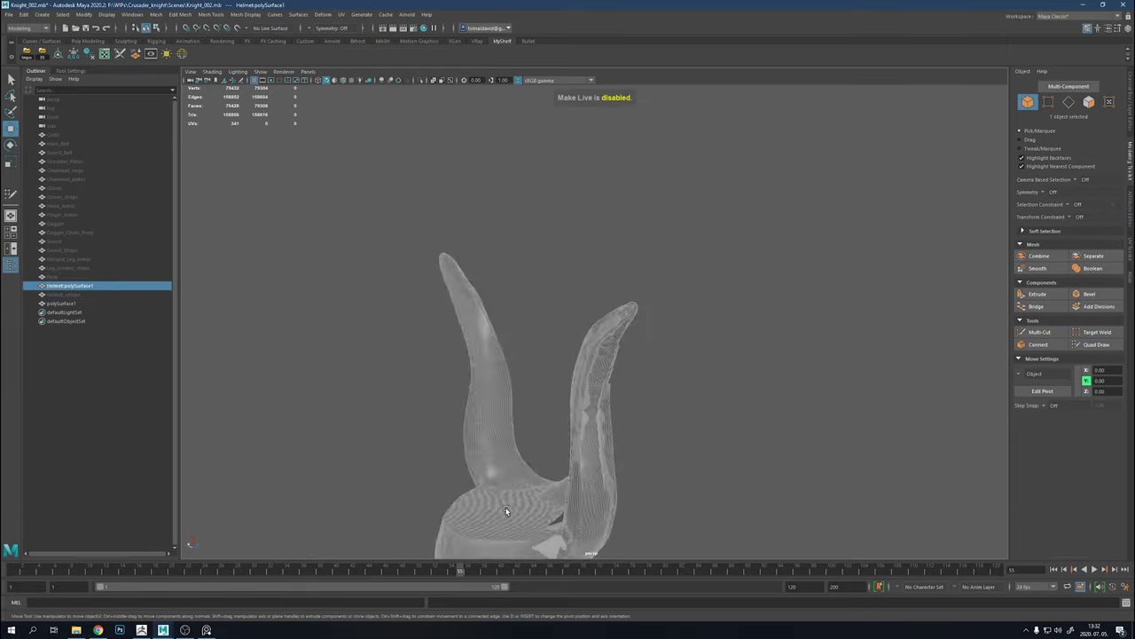
Isolate the horn and bridge the open border across its tip
key("ctrl+1")
key("F8")
mouse_move(602, 383)
left_mouse_down("alt")
mouse_move(728, 431)
mouse_move(633, 393)
mouse_move(625, 433)
mouse_move(638, 467)
mouse_move(710, 309)
left_mouse_up("alt")
double_click(626, 432)
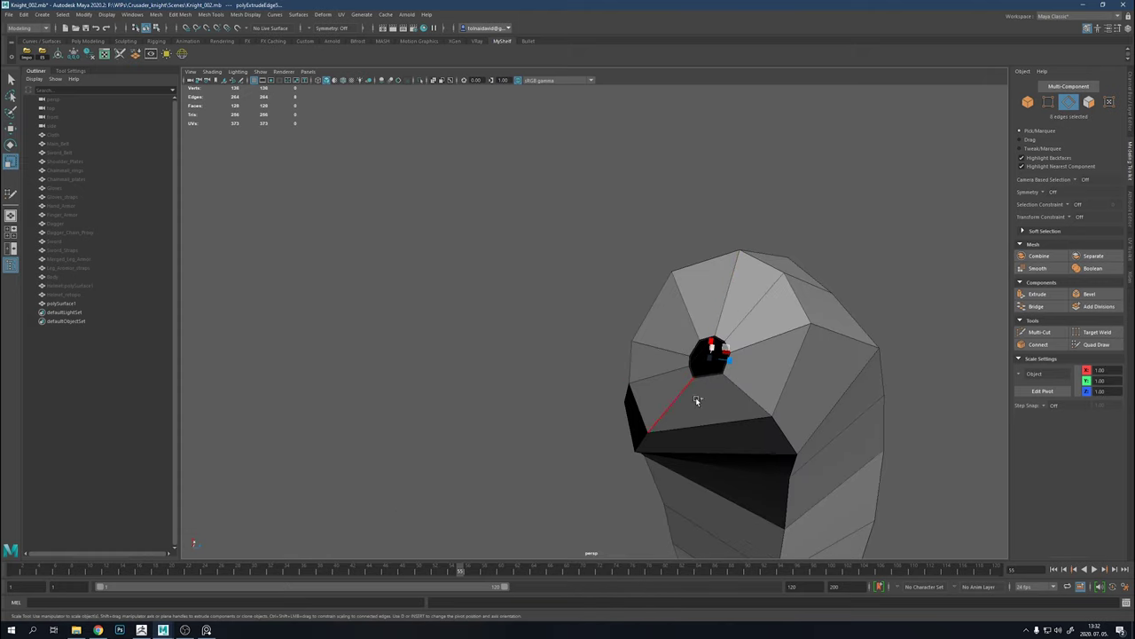
key("w")
scroll(719, 423, "up", 3)
mouse_move(762, 363)
right_mouse_down()
mouse_move(770, 423)
mouse_move(755, 431)
mouse_move(791, 426)
right_mouse_up()
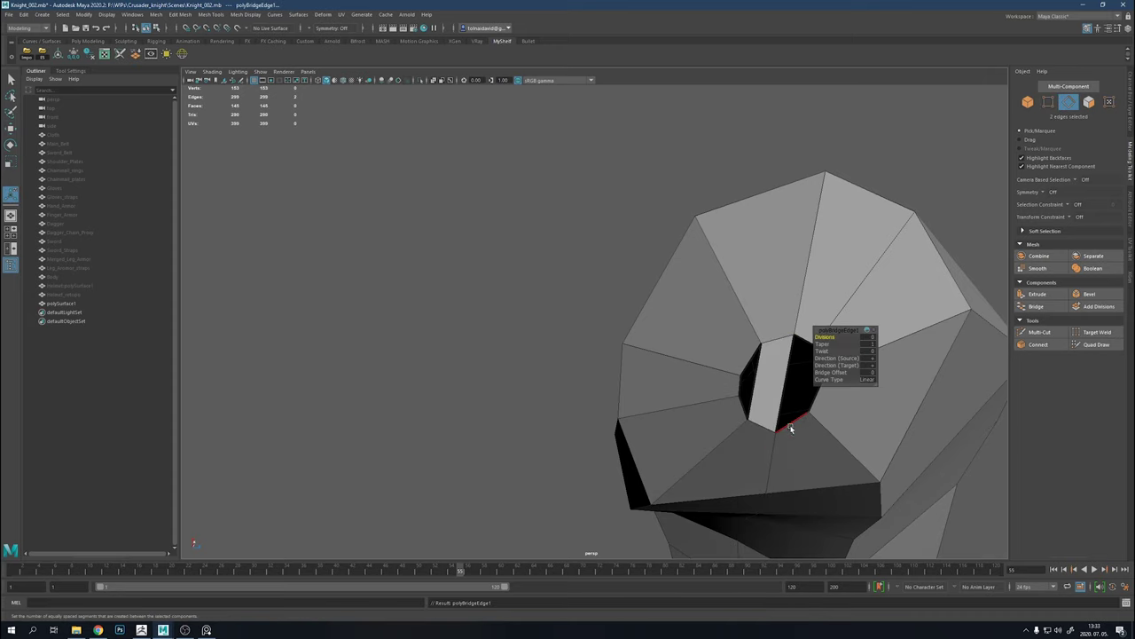
left_click_drag(790, 426, 720, 426, "alt")
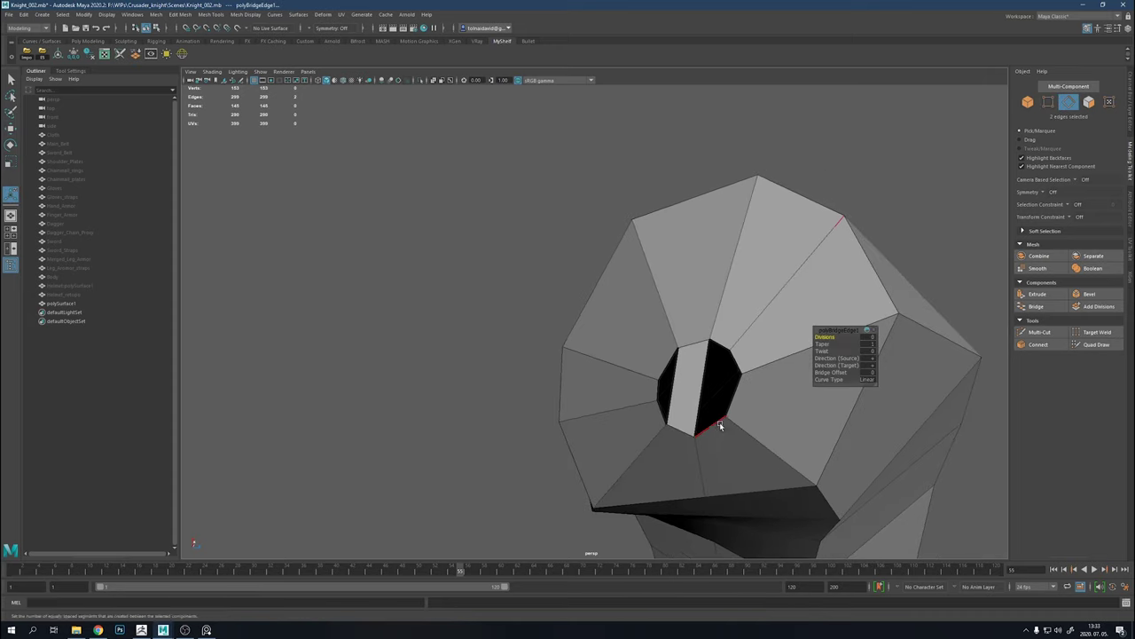
Cut a new edge loop beside the tip hole with Multi-Cut
double_click(641, 390)
left_click_drag(640, 390, 660, 213, "alt")
right_click_drag(660, 213, 775, 426, "alt")
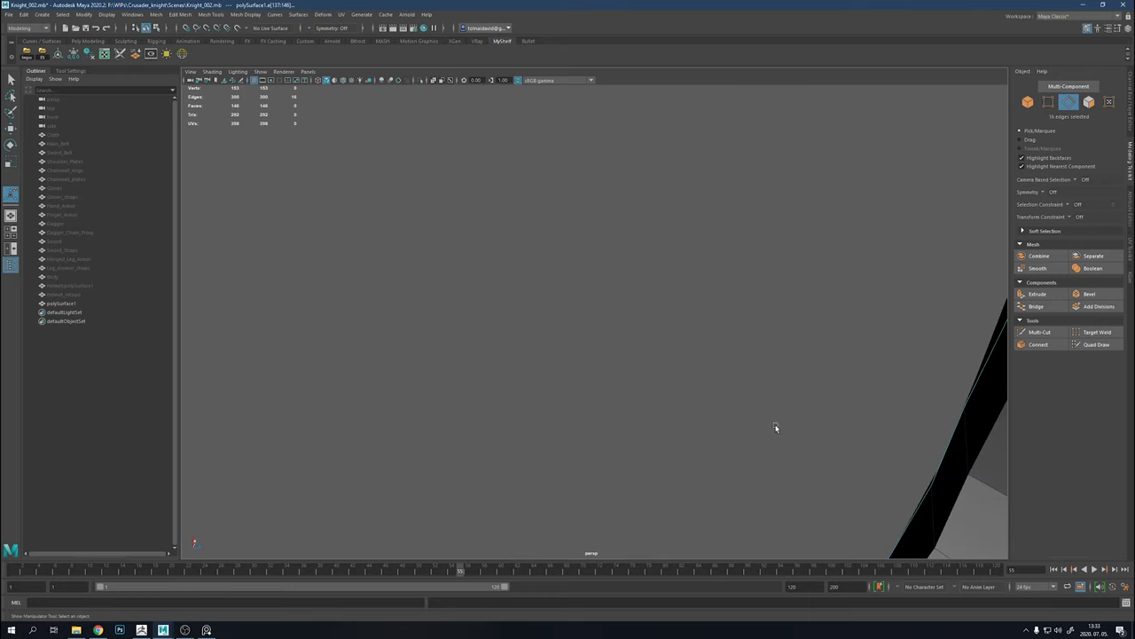
left_click_drag(775, 426, 400, 331, "alt")
right_click_drag(400, 332, 494, 355, "alt")
right_click_drag(723, 310, 675, 310, "shift")
left_click(811, 317, "ctrl")
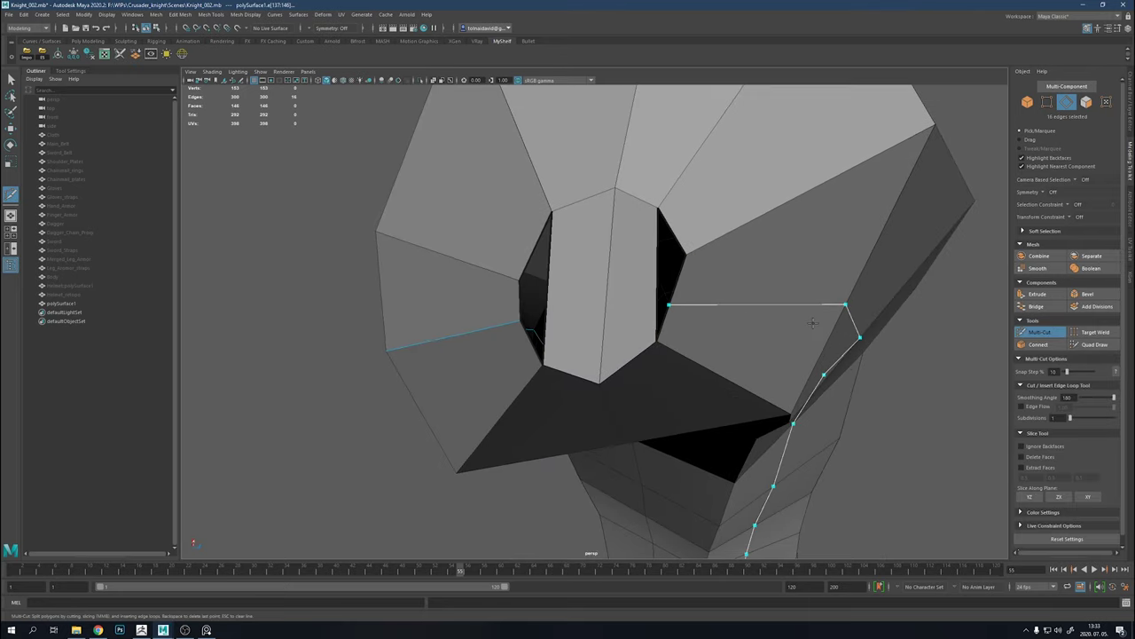
left_click_drag(810, 317, 695, 313, "alt")
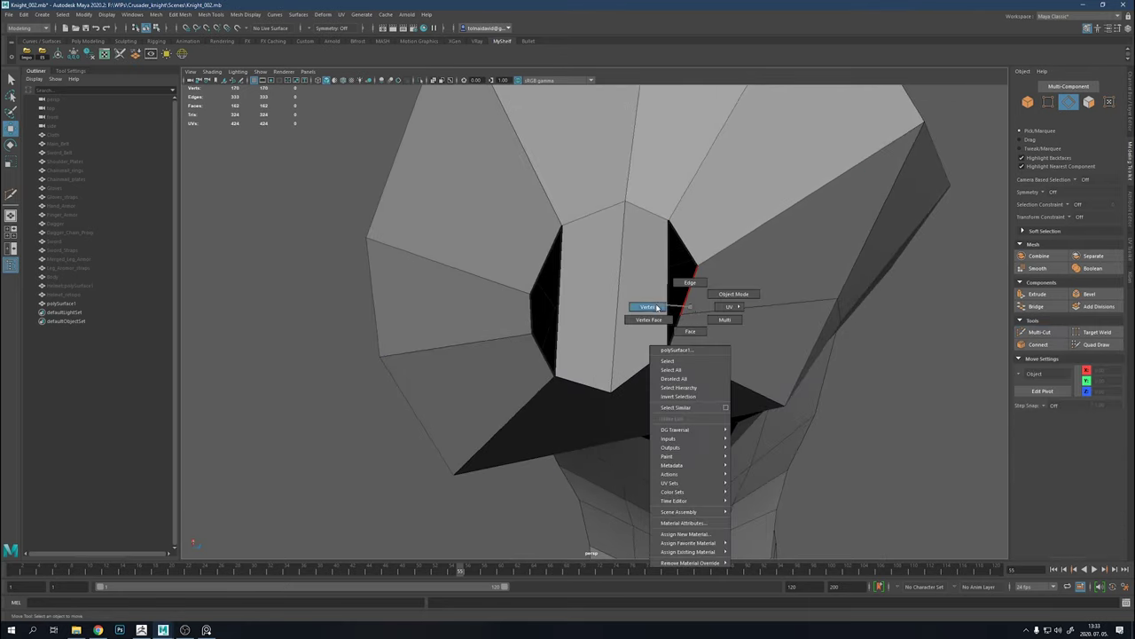
Bridge the last remaining gap at the horn tip
mouse_move(694, 314)
right_mouse_down()
mouse_move(661, 316)
mouse_move(532, 267)
right_mouse_up()
left_click(699, 301)
right_click(707, 280)
left_click(708, 259)
left_click_drag(633, 299, 520, 266, "alt")
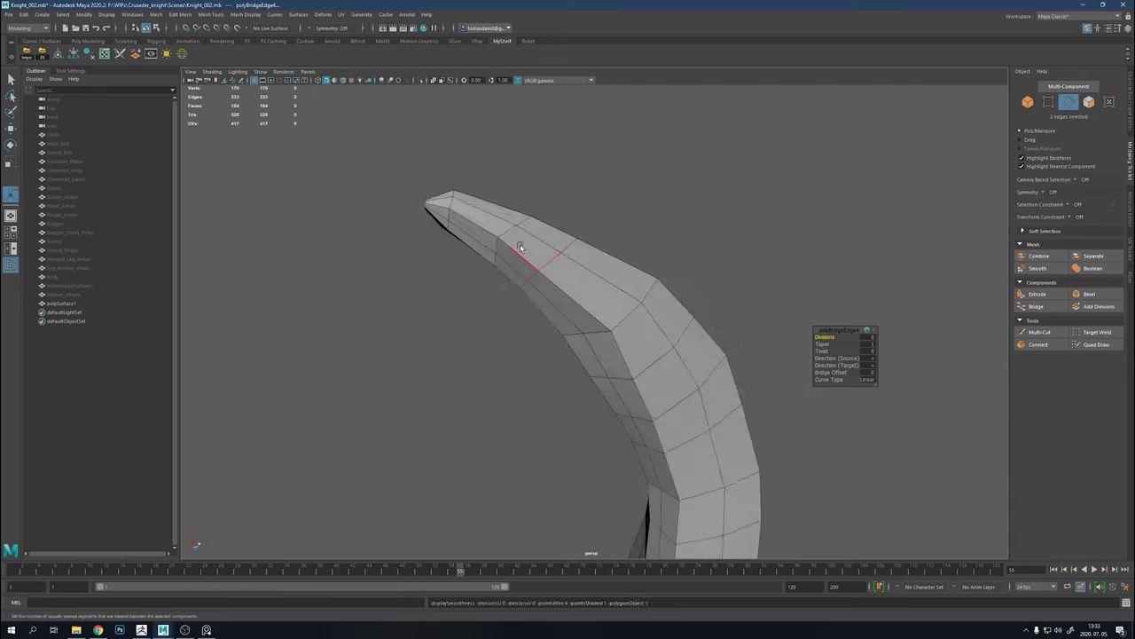
right_click_drag(520, 266, 480, 308, "alt")
Check the smoothed preview of the tip, then return to object mode
key("3")
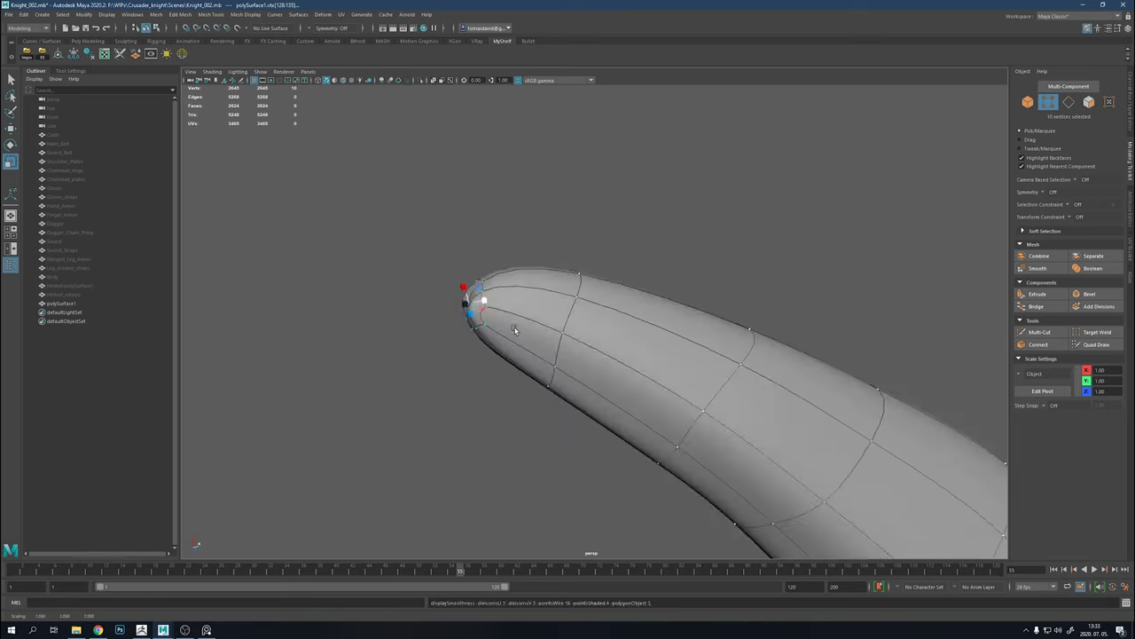
mouse_move(487, 280)
left_mouse_down("alt")
mouse_move(585, 340)
mouse_move(565, 329)
left_mouse_up("alt")
key("1")
right_click(565, 328)
right_click_drag(569, 327, 621, 331)
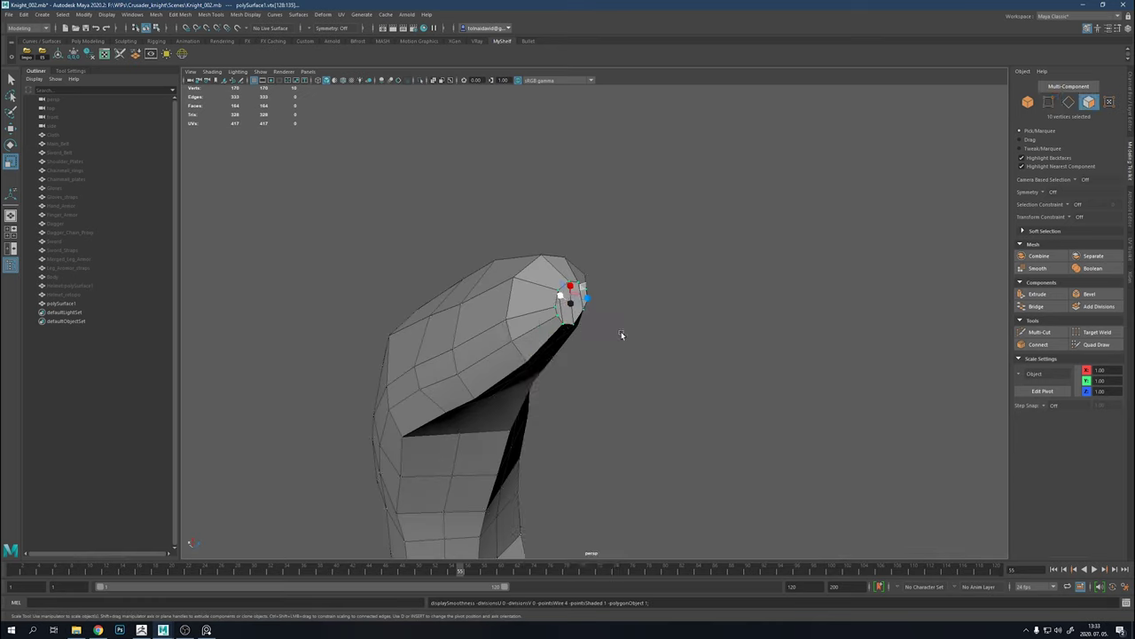
mouse_move(621, 331)
left_mouse_down("alt")
mouse_move(813, 322)
mouse_move(613, 310)
mouse_move(681, 351)
left_mouse_up("alt")
Unhide the helmet and select the horn mesh beside it
key("f")
left_click(559, 358)
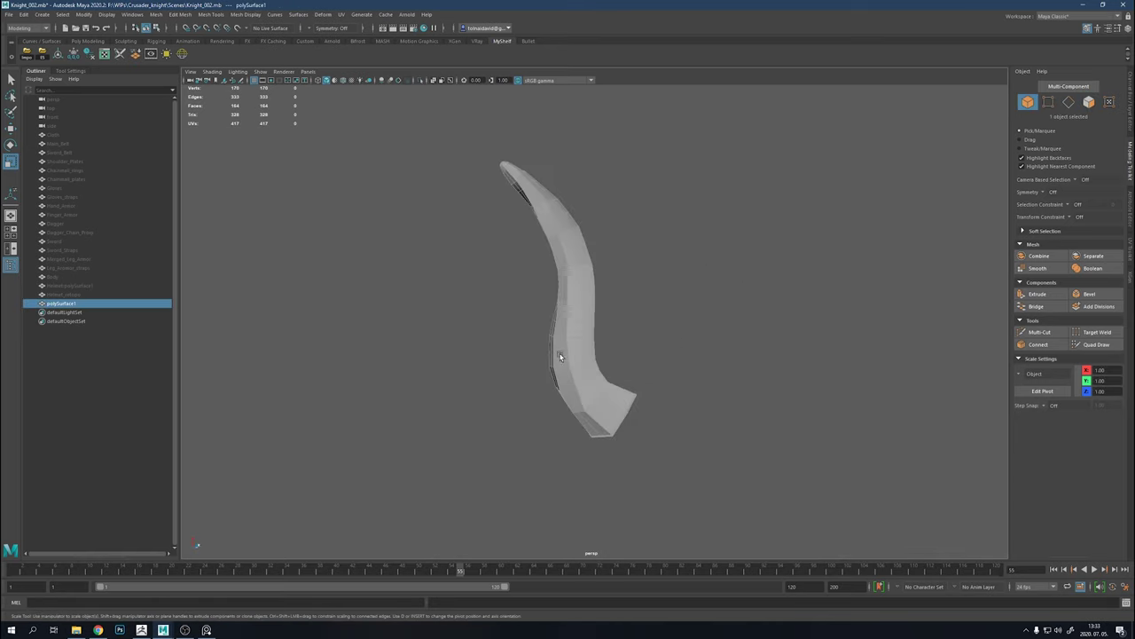
key("shift+h")
left_click(601, 337)
mouse_move(600, 337)
left_mouse_down("alt")
mouse_move(730, 425)
mouse_move(724, 369)
mouse_move(599, 310)
left_mouse_up("alt")
key("w")
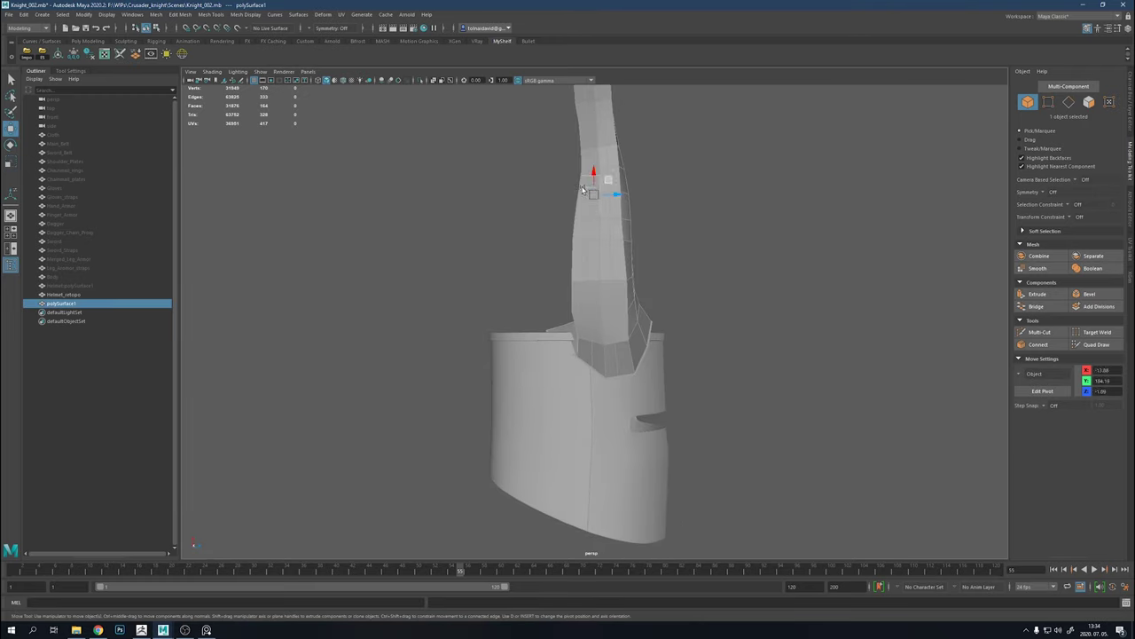
mouse_move(583, 190)
left_mouse_down("alt")
mouse_move(567, 286)
mouse_move(515, 249)
mouse_move(722, 284)
mouse_move(709, 275)
mouse_move(588, 295)
mouse_move(514, 246)
mouse_move(594, 315)
mouse_move(747, 329)
left_mouse_up("alt")
Clear the selection and reselect the horn mesh from a front view
right_click_drag(772, 261, 772, 362, "shift")
scroll(773, 363, "down", 3)
scroll(854, 348, "up", 3)
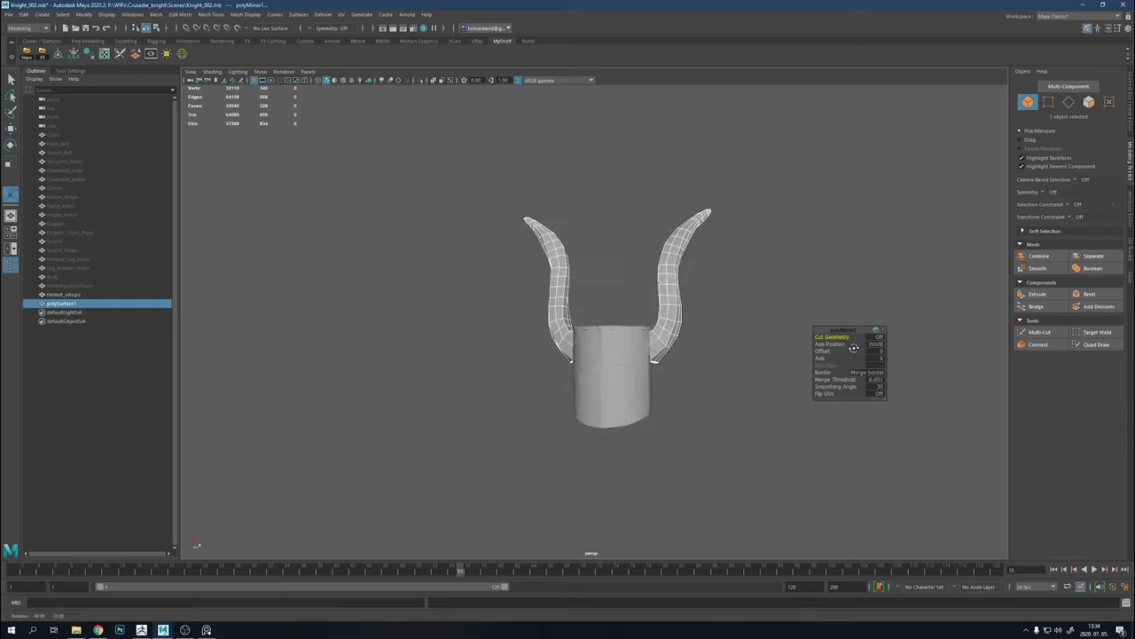
right_click(663, 300)
left_click(765, 361)
mouse_move(701, 364)
left_mouse_down("alt")
mouse_move(801, 360)
mouse_move(621, 373)
left_mouse_up("alt")
left_click(594, 408)
With Object X symmetry on, move and rotate the horn faces onto the helmet top
left_click(330, 43)
right_click_drag(496, 306, 525, 353)
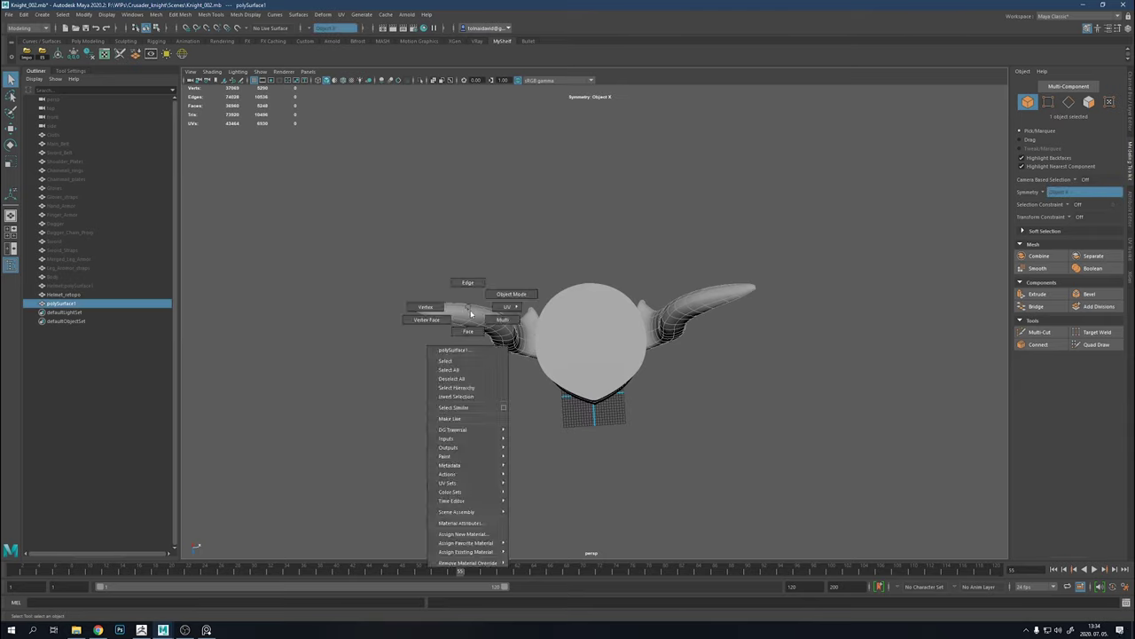
key("w")
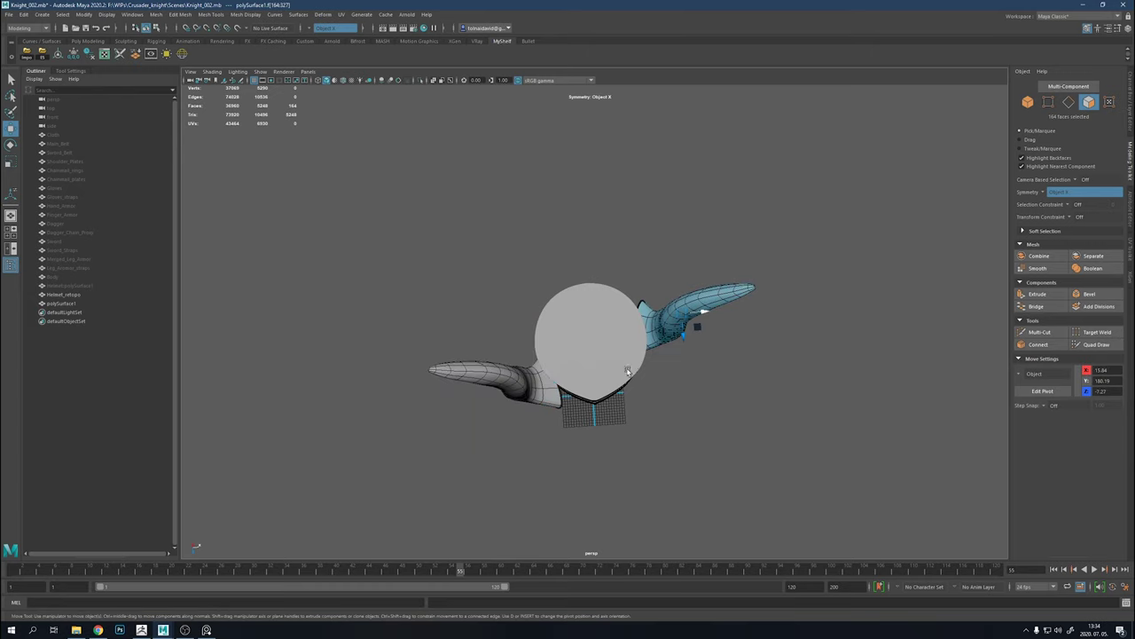
left_click_drag(508, 387, 385, 185, "alt")
scroll(385, 186, "up", 5)
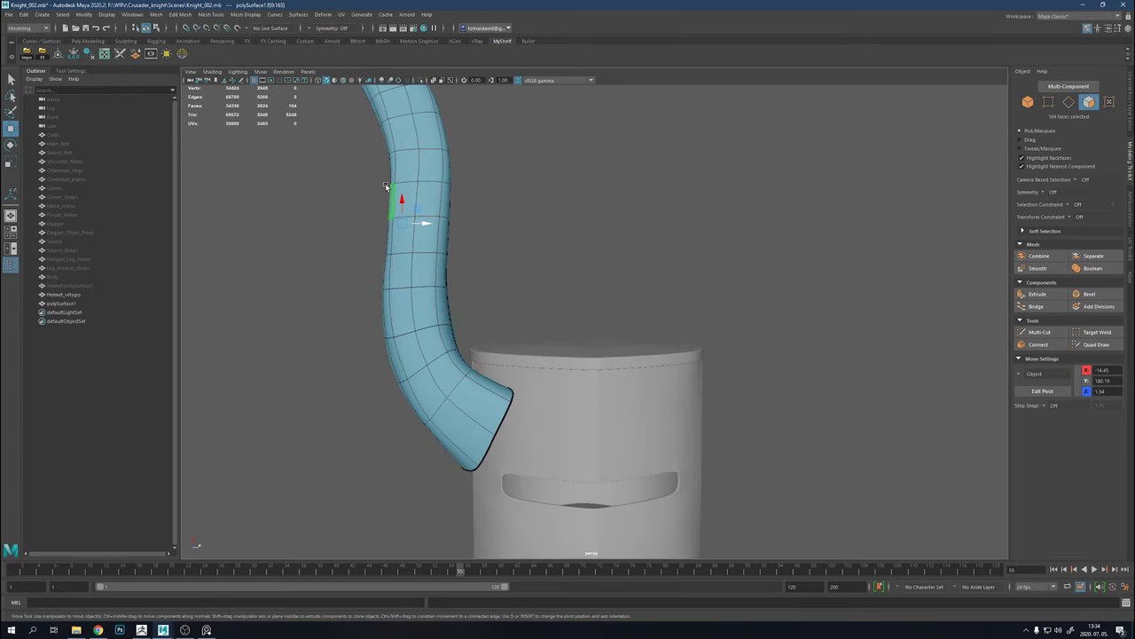
key("e")
mouse_move(491, 413)
left_mouse_down("alt")
mouse_move(598, 329)
mouse_move(648, 338)
mouse_move(568, 413)
mouse_move(521, 339)
mouse_move(528, 354)
mouse_move(612, 314)
mouse_move(600, 350)
mouse_move(607, 433)
left_mouse_up("alt")
scroll(649, 338, "up", 2)
key("w")
scroll(570, 376, "down", 3)
Clear the face selection and mirror the horn onto the other side
left_click(544, 398)
key("F8")
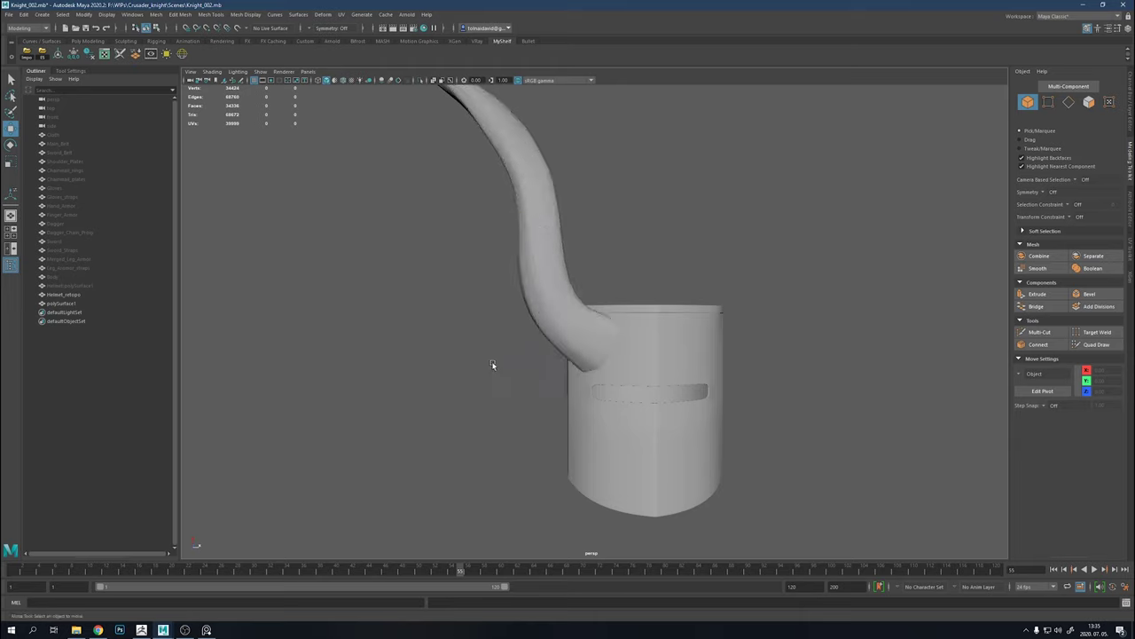
scroll(621, 394, "down", 2)
left_click_drag(694, 393, 642, 392, "alt")
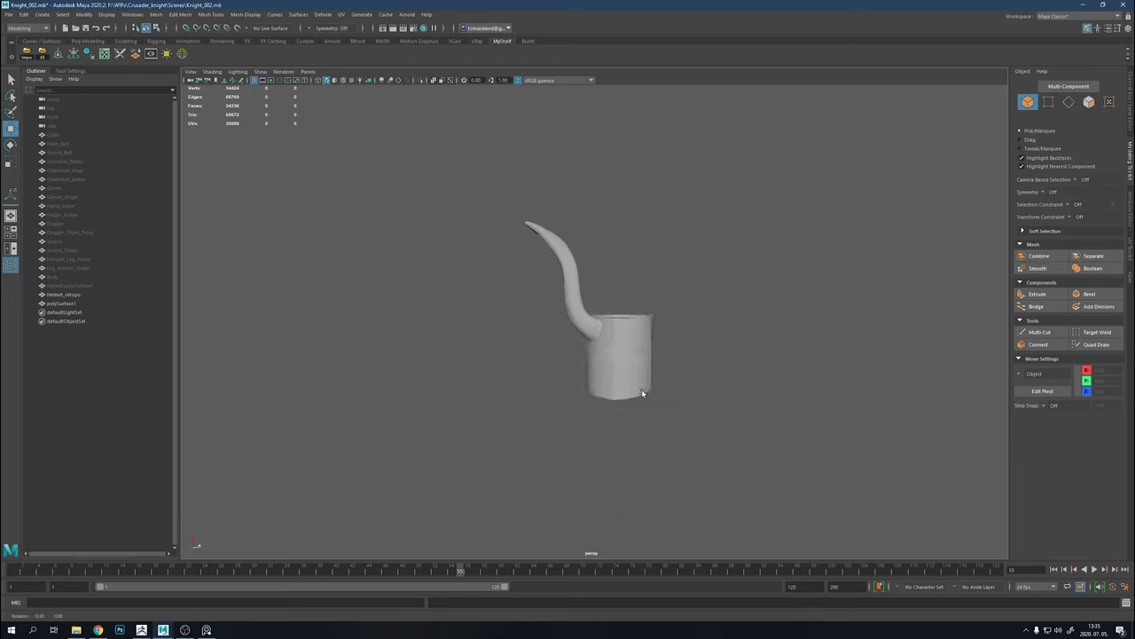
right_click_drag(513, 337, 512, 430, "shift")
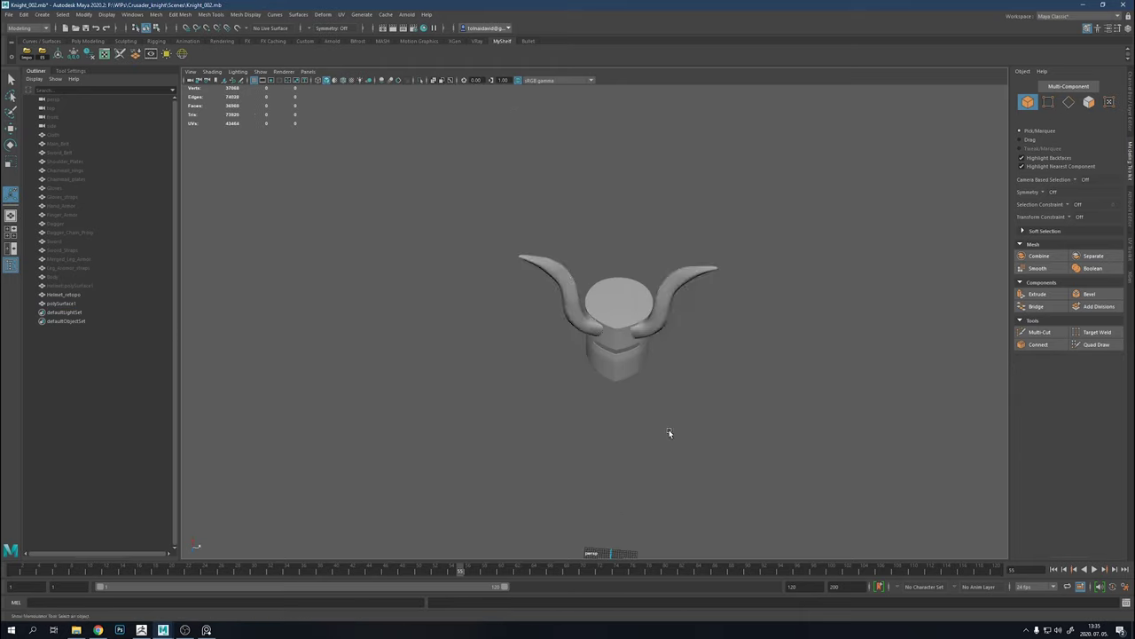
Frame both horns and apply an existing material to the meshes
mouse_move(672, 431)
left_mouse_down("alt")
mouse_move(753, 382)
mouse_move(445, 382)
left_mouse_up("alt")
key("f")
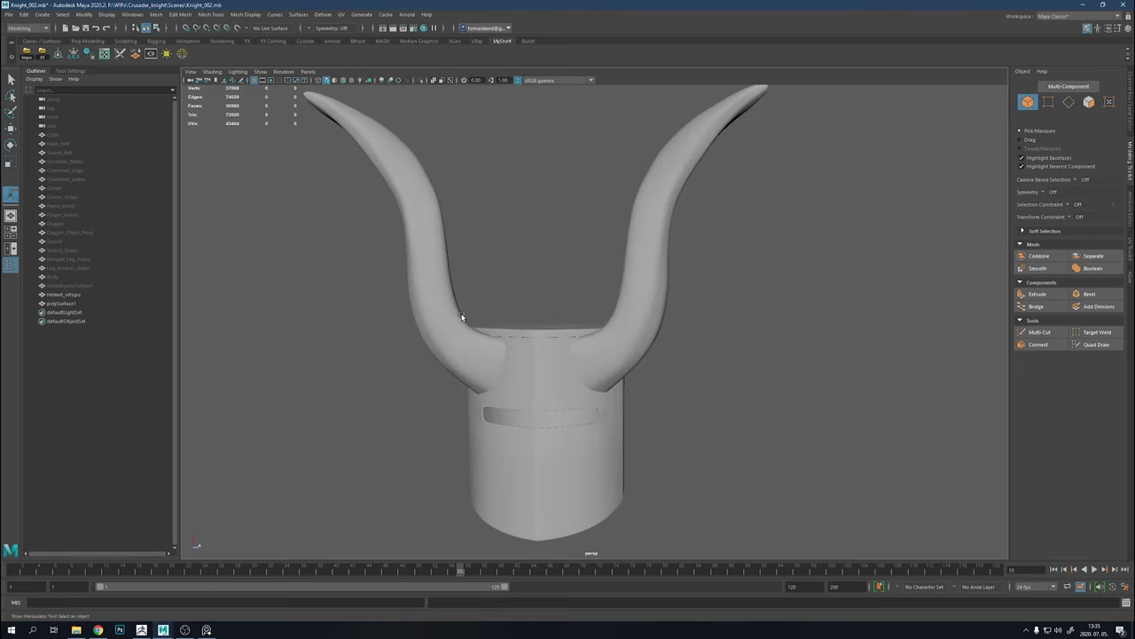
mouse_move(428, 221)
left_mouse_down("alt")
mouse_move(448, 222)
mouse_move(529, 282)
mouse_move(452, 182)
mouse_move(412, 222)
left_mouse_up("alt")
scroll(418, 241, "down", 2)
scroll(840, 465, "down", 5)
right_click_drag(727, 324, 814, 441)
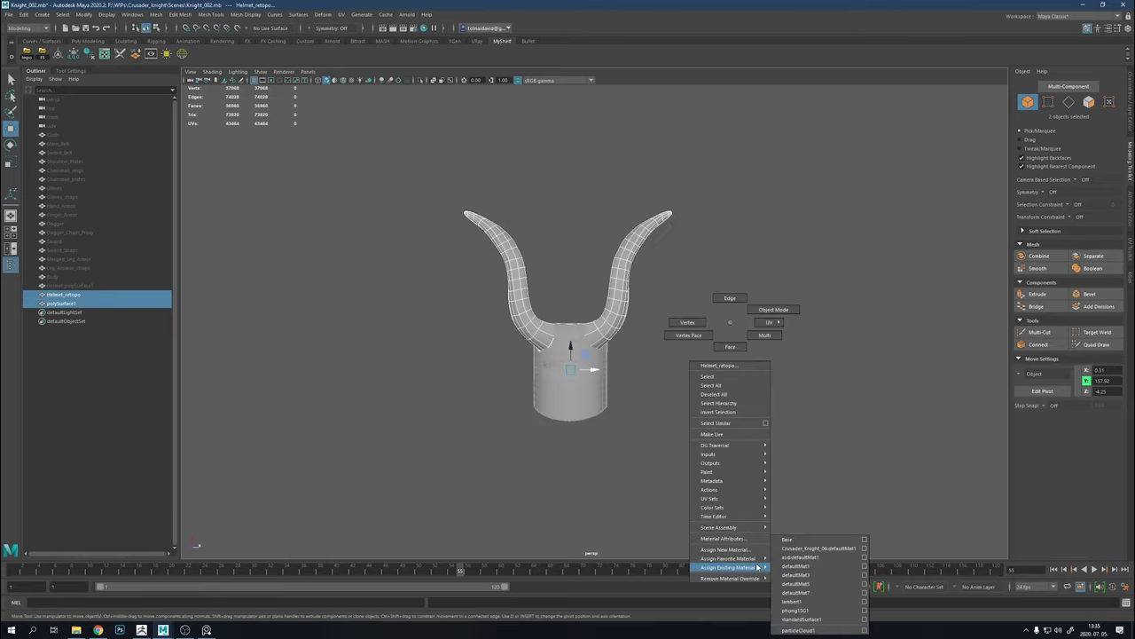
Isolate the horn faces to inspect where the two horns meet
left_click_drag(858, 437, 807, 435, "alt")
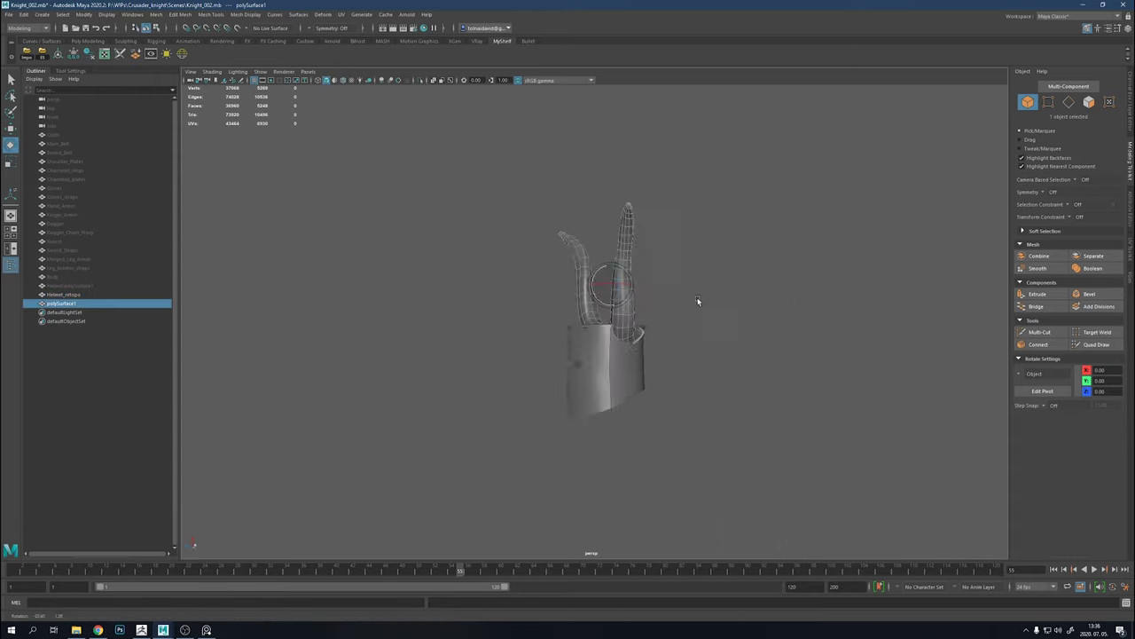
left_click_drag(697, 301, 616, 316, "alt")
right_click_drag(615, 316, 419, 210)
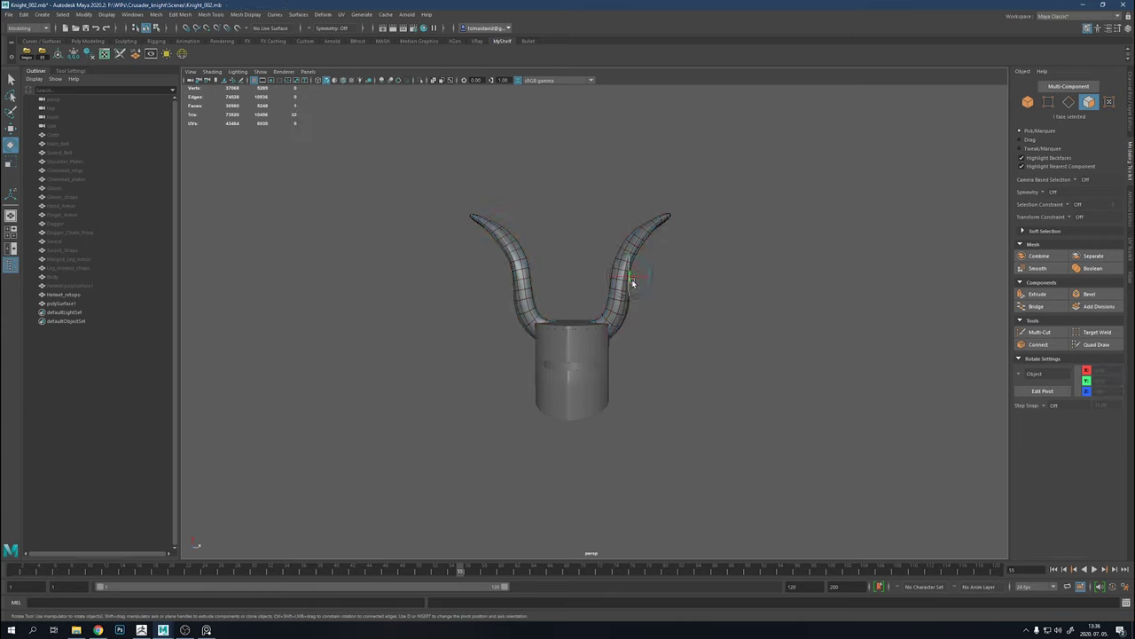
key("ctrl+1")
key("f")
key("1")
left_click_drag(567, 408, 449, 323, "alt")
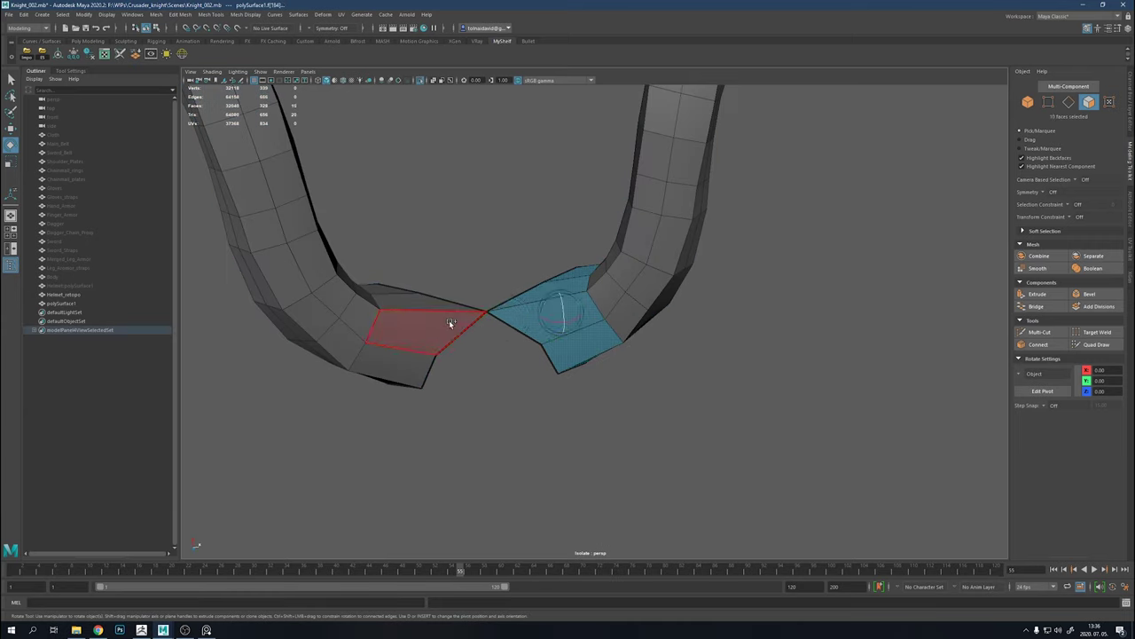
left_click_drag(418, 364, 509, 231, "alt")
Show the helmet again and select every face of the horn mesh
key("ctrl+1")
scroll(513, 244, "down", 3)
double_click(432, 299)
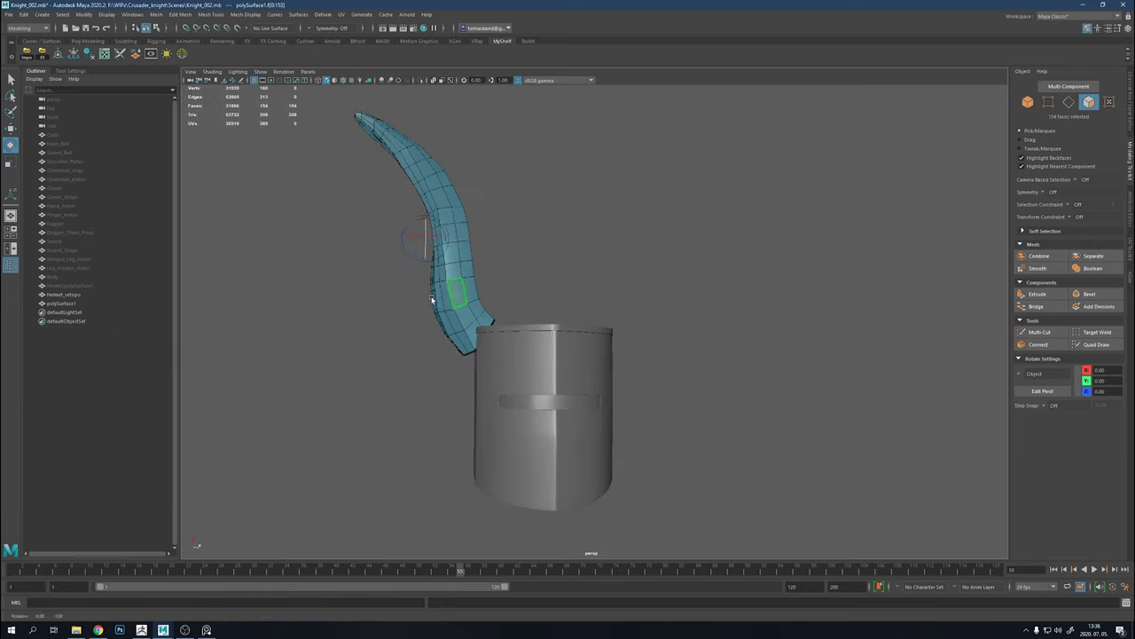
key("F8")
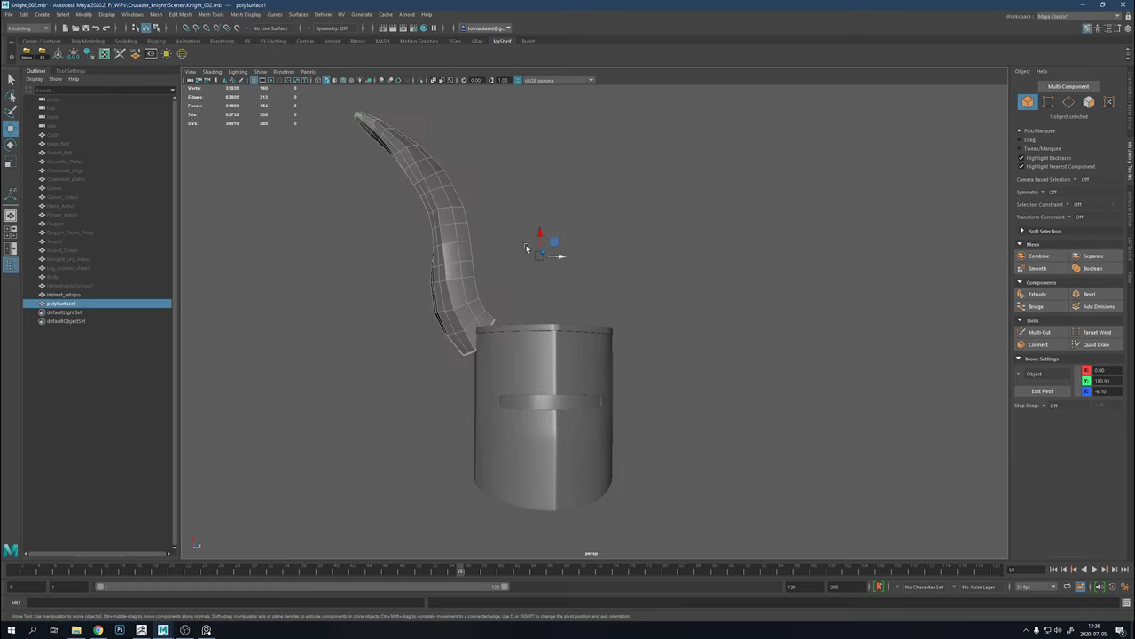
mouse_move(448, 234)
left_mouse_down("alt")
mouse_move(461, 314)
mouse_move(470, 328)
mouse_move(491, 310)
left_mouse_up("alt")
Unhide the knight parts from Cloth to Dagger_Chain_Prop and orbit around the full knight
left_click_drag(62, 135, 142, 236)
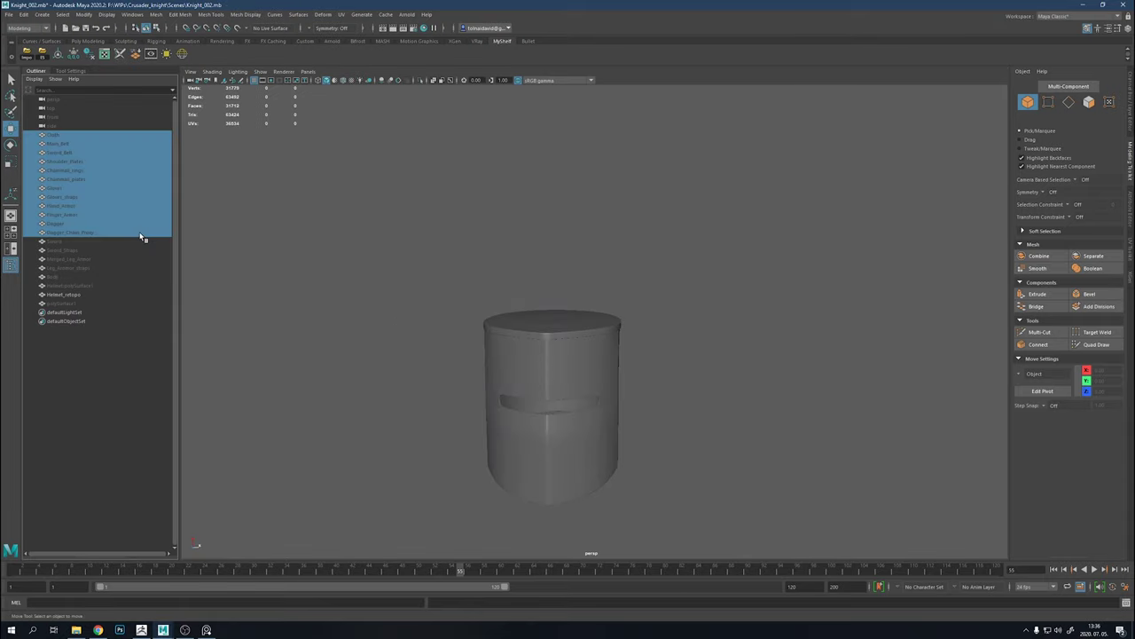
key("shift+h")
left_click(733, 310)
left_click_drag(733, 309, 388, 308, "alt")
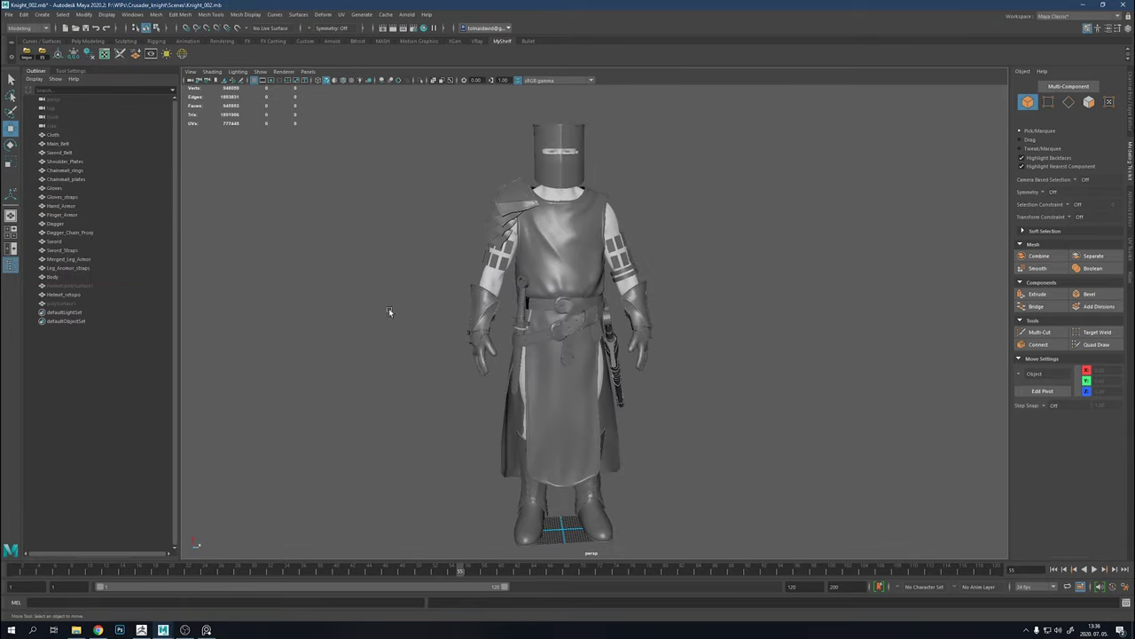
scroll(477, 289, "down", 2)
mouse_move(475, 288)
left_mouse_down("alt")
mouse_move(568, 292)
mouse_move(483, 292)
left_mouse_up("alt")
Unhide the horned Helmet_polySurface1 and inspect the helmet from several sides
left_click(89, 286)
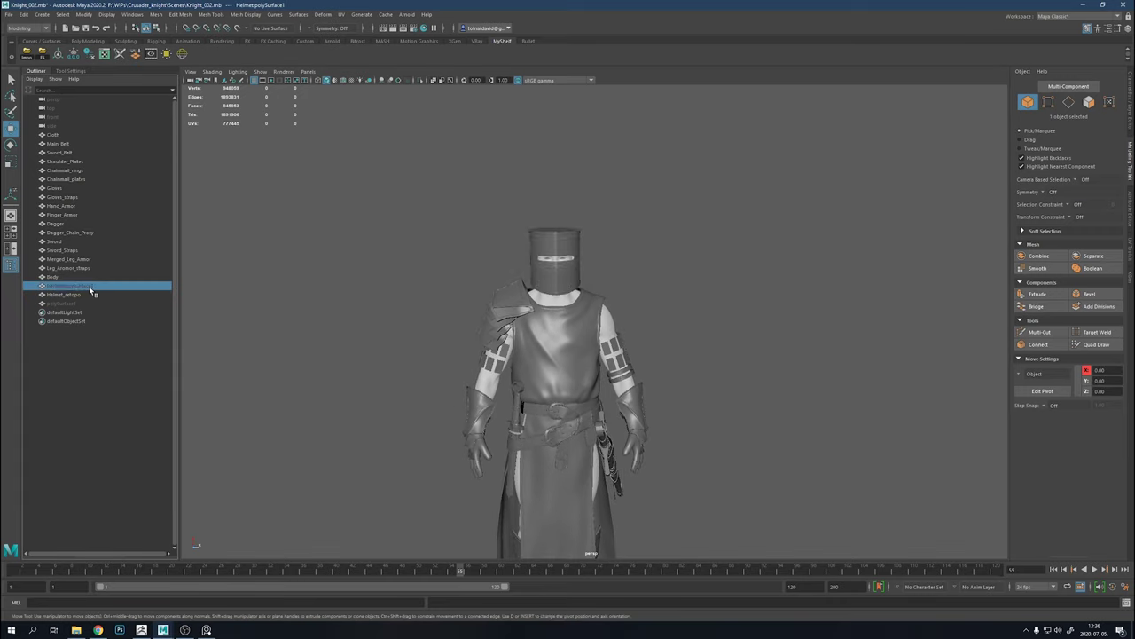
key("shift+h")
left_click(430, 295)
left_click(639, 284)
mouse_move(639, 284)
left_mouse_down("alt")
mouse_move(843, 293)
mouse_move(707, 292)
mouse_move(684, 337)
mouse_move(686, 290)
mouse_move(657, 291)
left_mouse_up("alt")
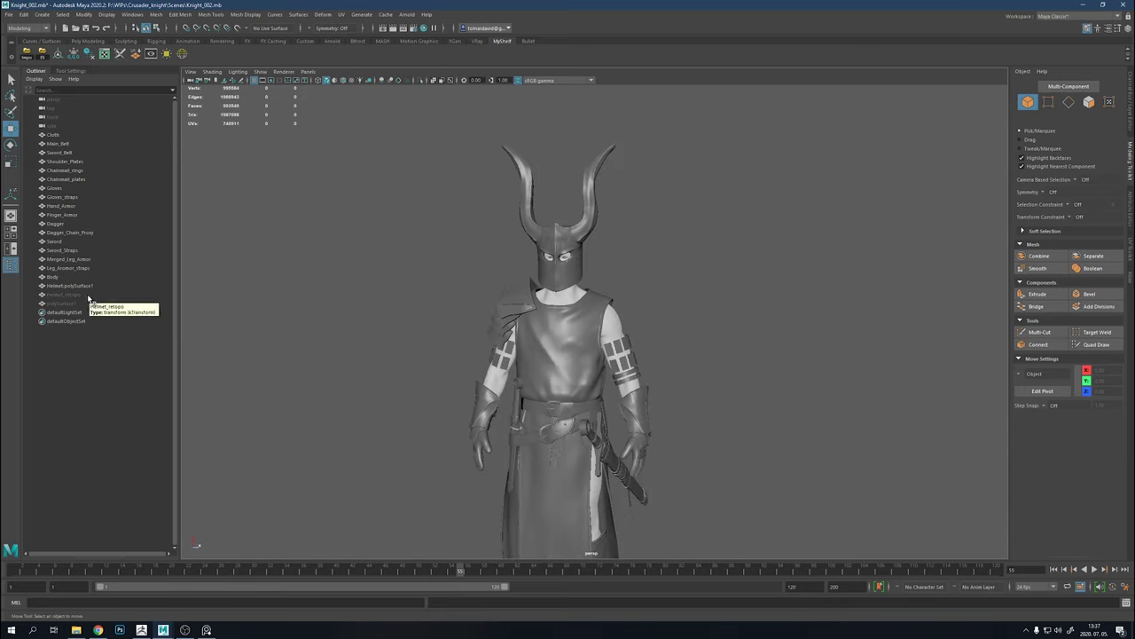
key("f")
mouse_move(677, 492)
left_mouse_down("alt")
mouse_move(677, 307)
mouse_move(711, 328)
mouse_move(608, 346)
mouse_move(665, 327)
mouse_move(597, 305)
mouse_move(728, 333)
left_mouse_up("alt")
left_click(676, 307)
key("e")
key("w")
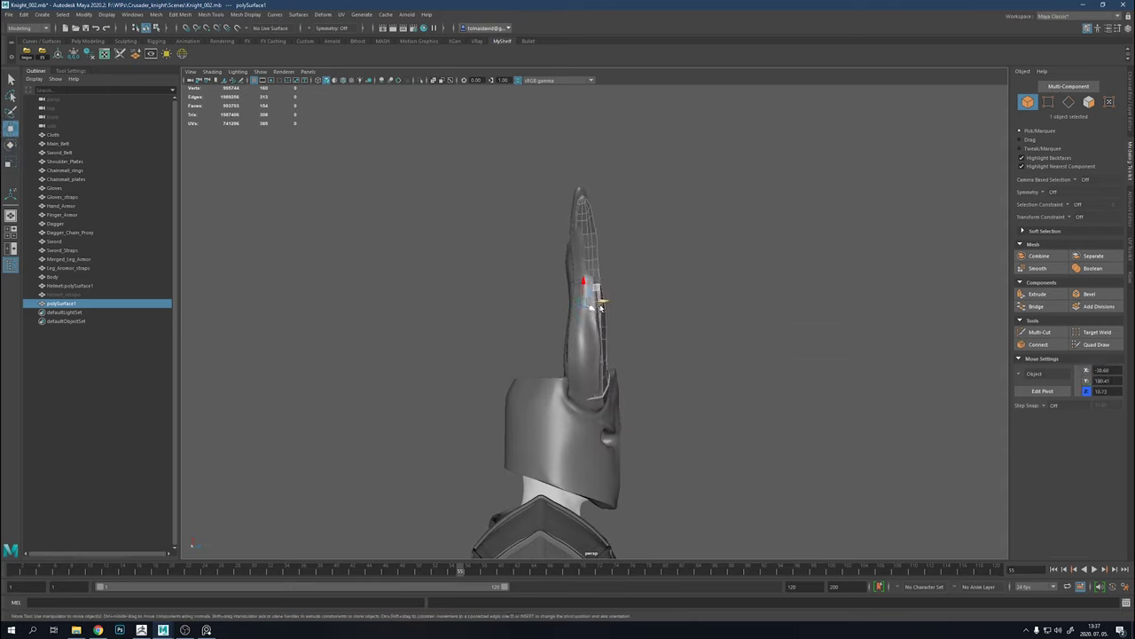
mouse_move(599, 306)
left_mouse_down("alt")
mouse_move(638, 346)
mouse_move(639, 374)
mouse_move(578, 266)
left_mouse_up("alt")
Select the great helm and isolate it alone in the viewport with Isolate Select
left_click(640, 373)
key("ctrl+h")
key("h")
left_click(55, 293)
key("shift+h")
left_click(55, 302)
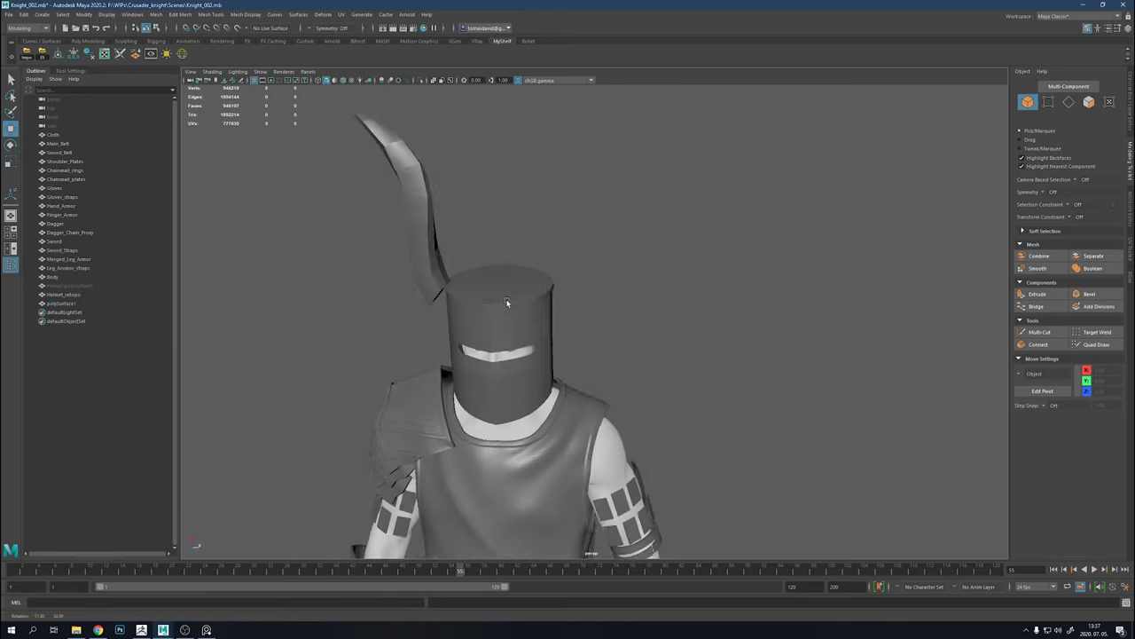
scroll(616, 307, "up", 5)
scroll(616, 306, "up", 3)
scroll(616, 306, "down", 5)
scroll(659, 349, "down", 5)
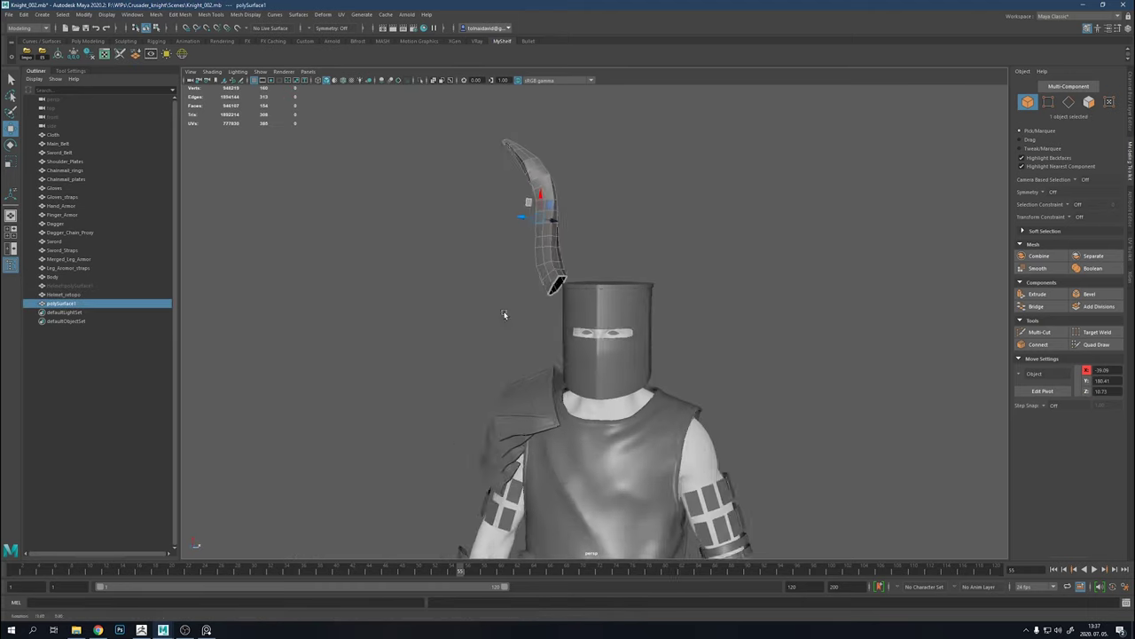
left_click(542, 226)
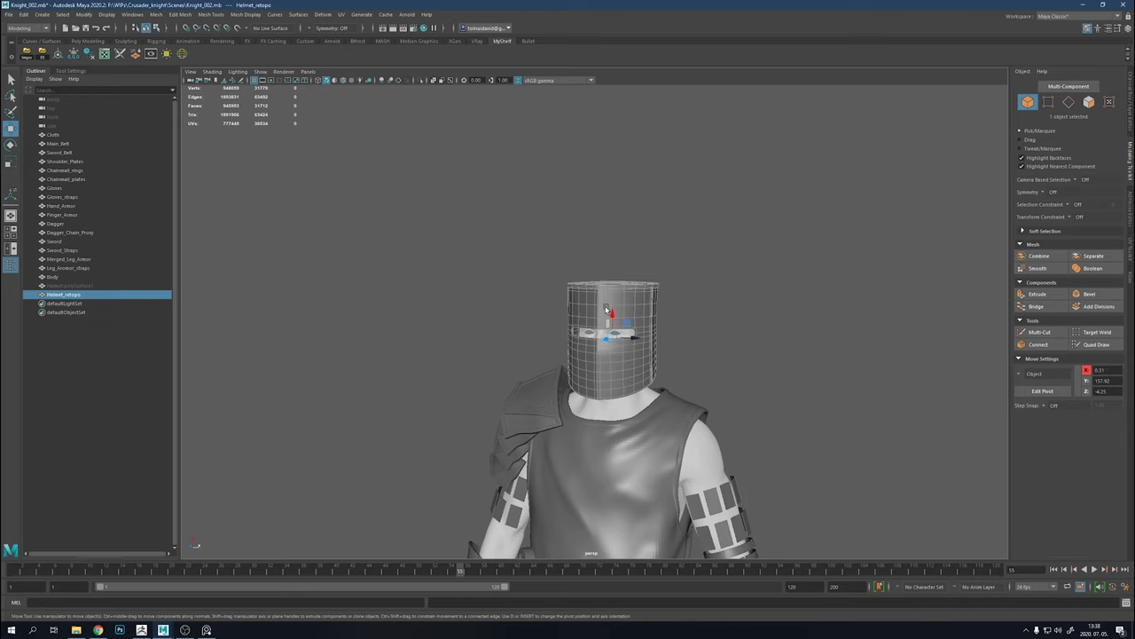
left_click_drag(607, 309, 583, 284, "alt")
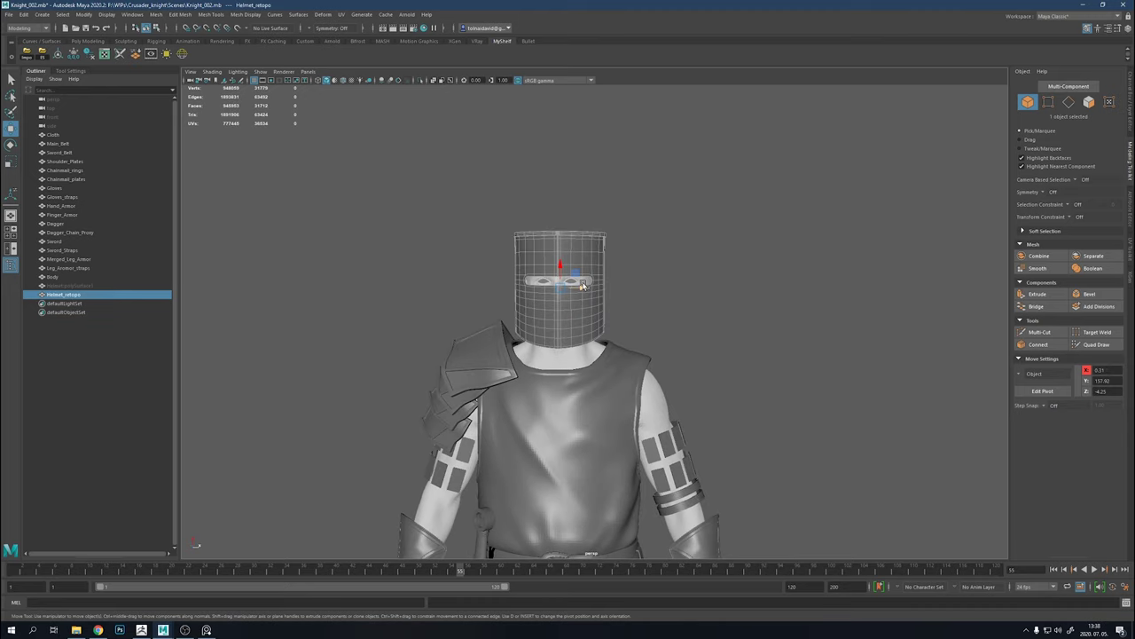
key("ctrl+1")
Make Helmet_retopo live and draw the first quads of a vertical strip up the helmet front
left_click(265, 30)
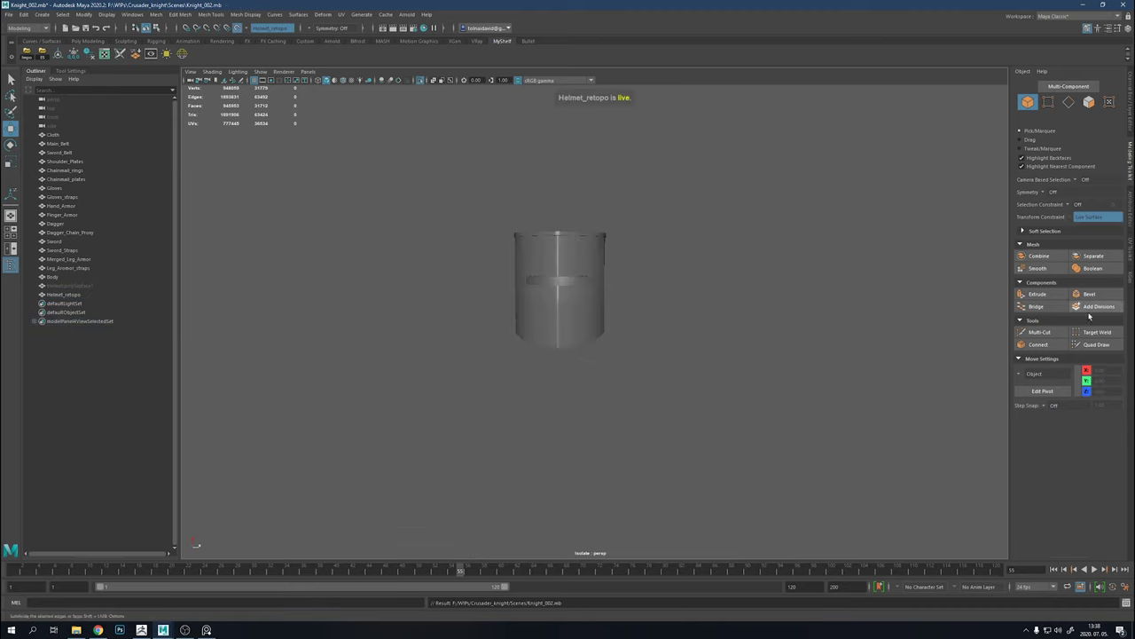
left_click(1095, 344)
scroll(559, 248, "up", 10)
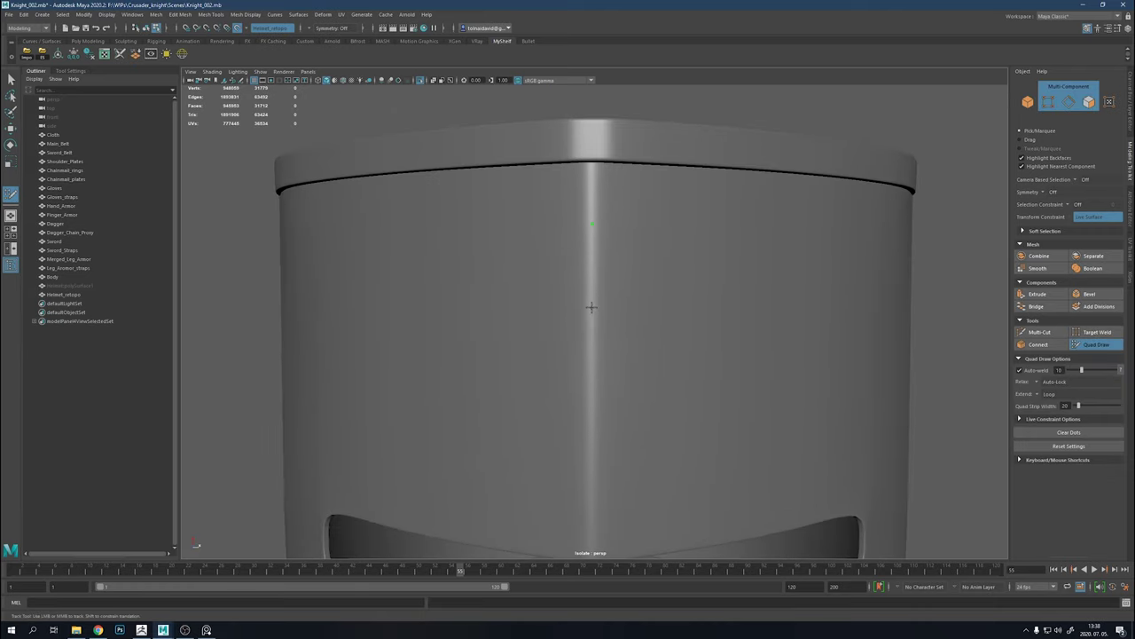
left_click(592, 433)
middle_click_drag(592, 432, 583, 336, "alt")
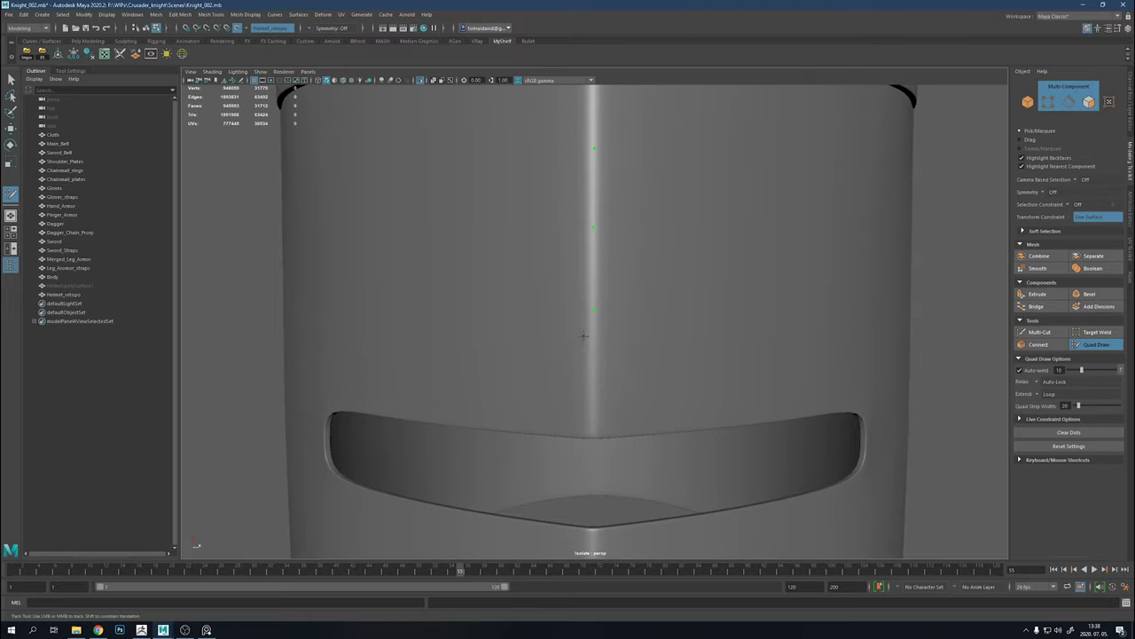
left_click(536, 309, "shift")
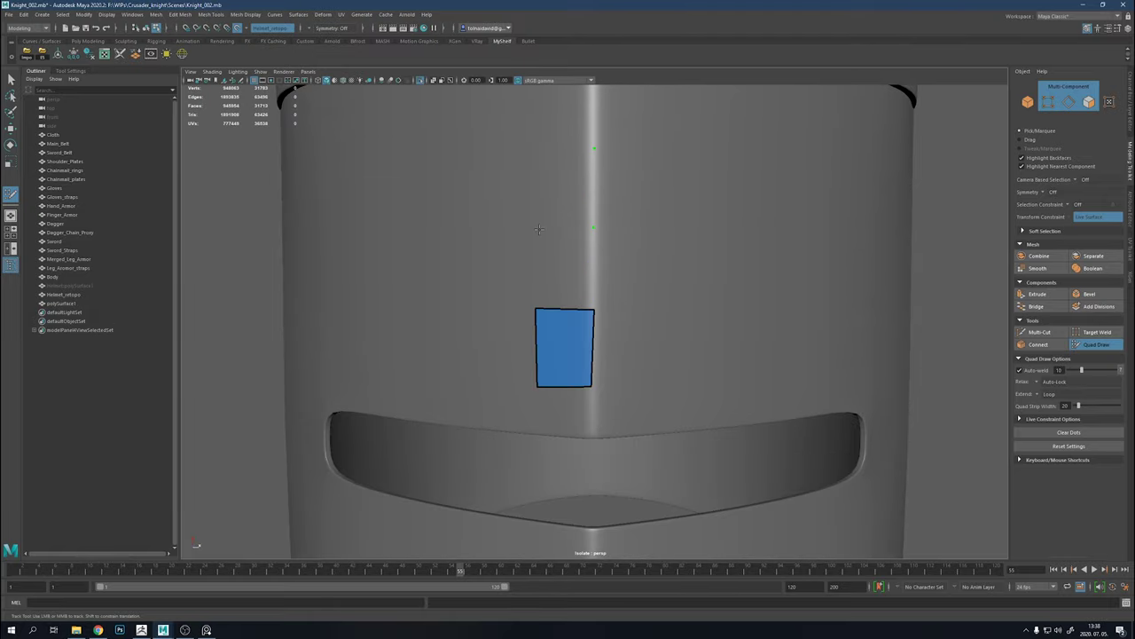
left_click(539, 266, "shift")
middle_click_drag(539, 266, 539, 359, "alt")
left_click(537, 277, "shift")
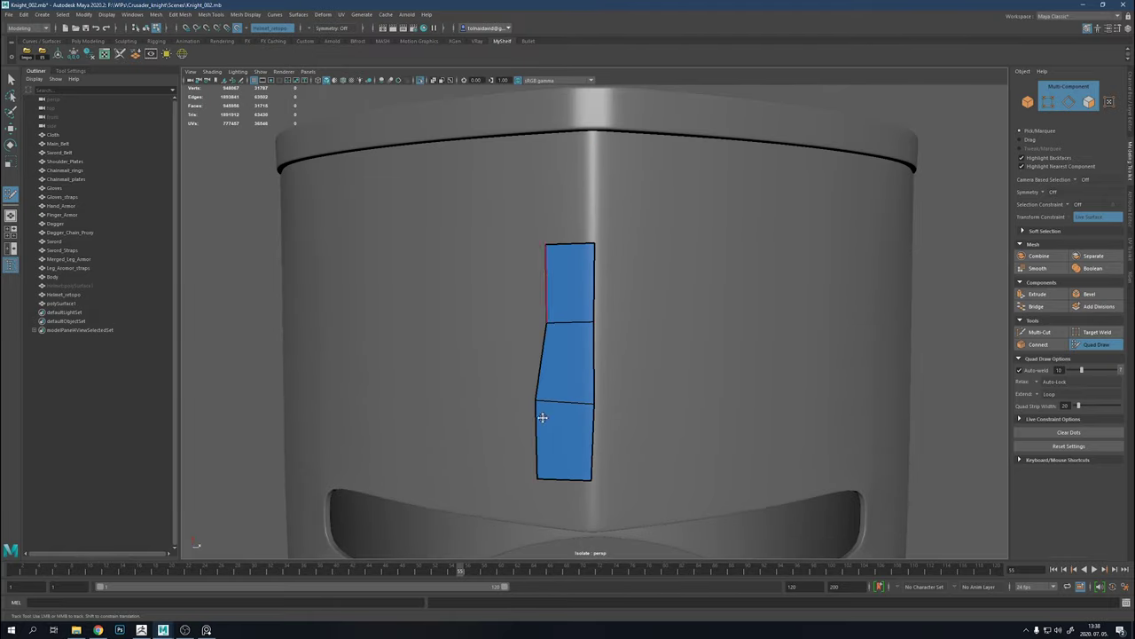
Extend the strip down past the visor and split it lengthwise with a centre edge loop
middle_click_drag(551, 430, 558, 357, "alt")
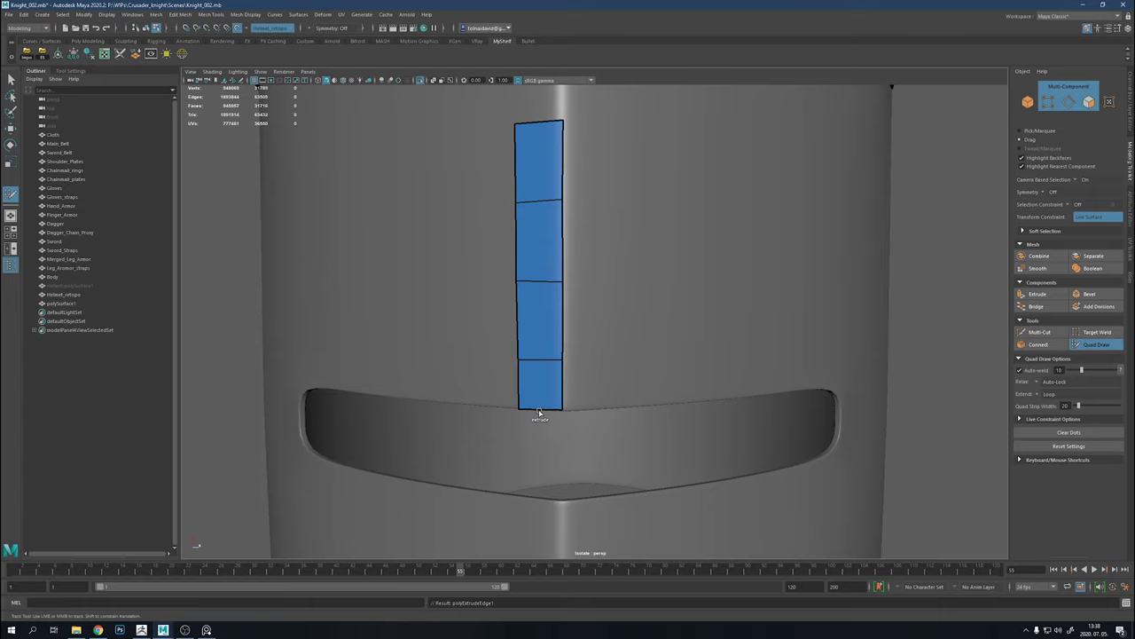
middle_click_drag(539, 413, 539, 320, "alt")
left_click_drag(538, 319, 525, 426)
middle_click_drag(532, 426, 571, 317, "alt")
scroll(581, 310, "down", 3)
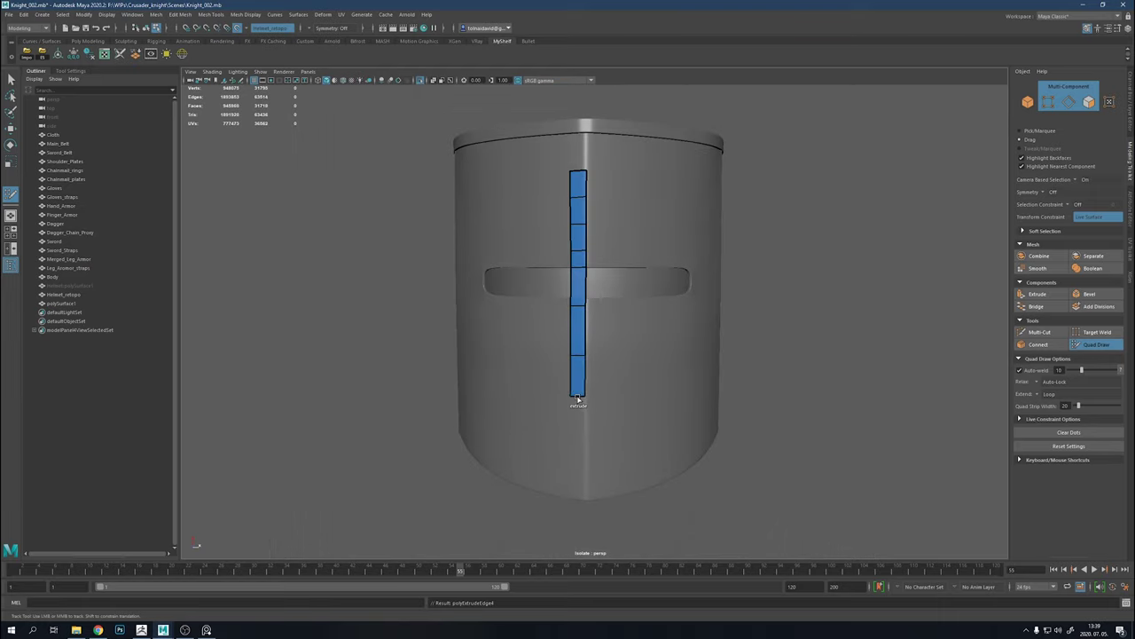
key("ctrl+z")
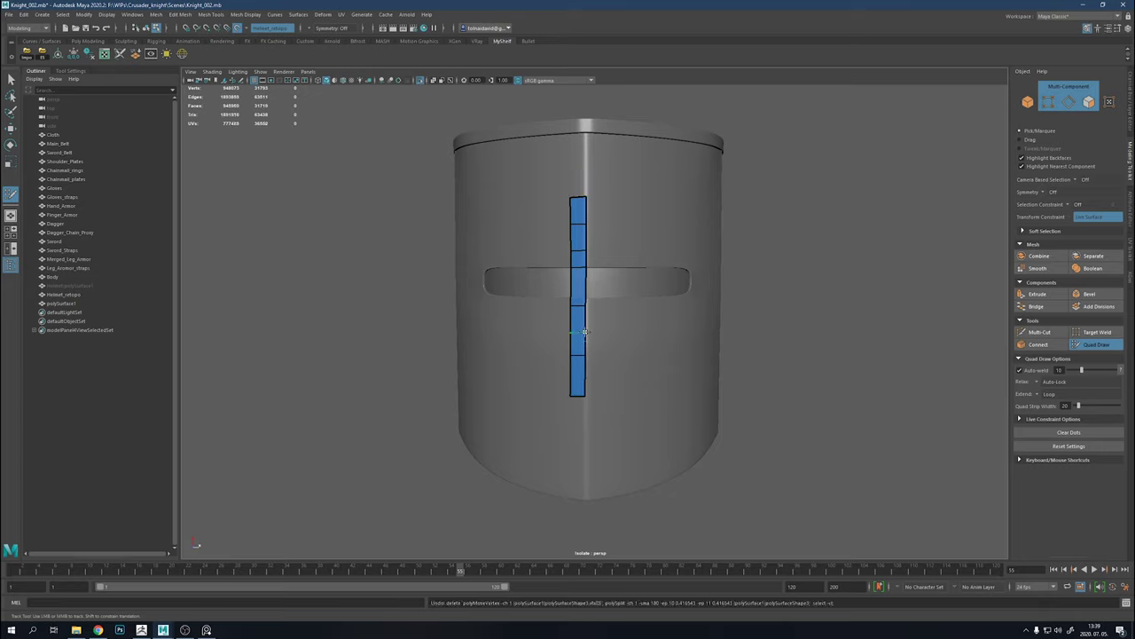
mouse_move(602, 395)
left_mouse_down("alt")
mouse_move(585, 401)
mouse_move(572, 373)
left_mouse_up("alt")
scroll(568, 337, "up", 3)
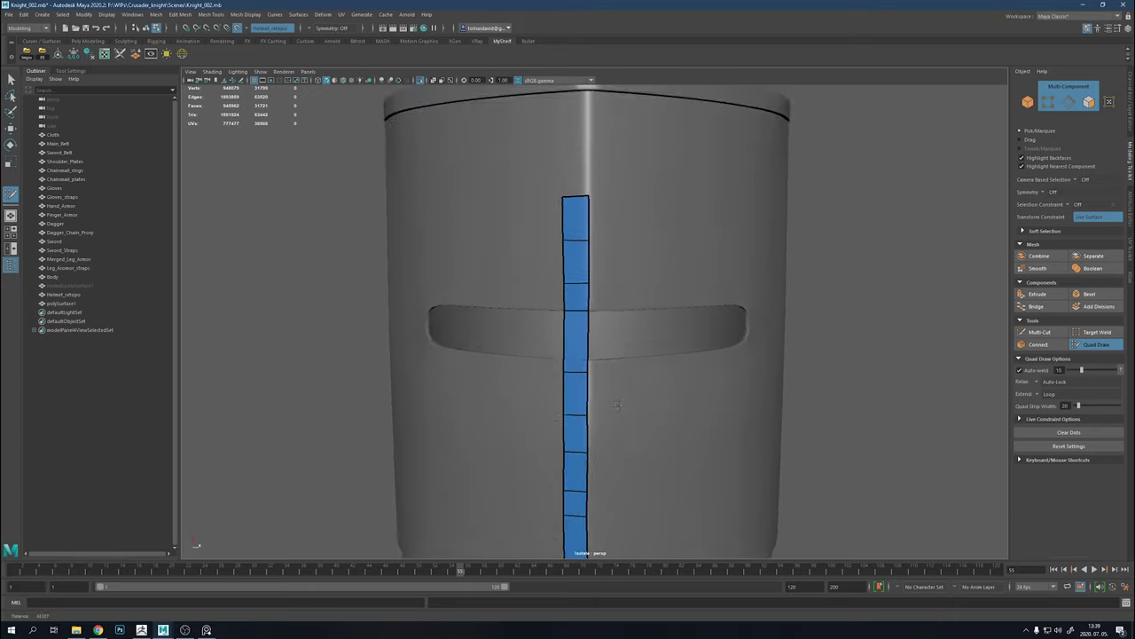
scroll(557, 268, "up", 2)
middle_click_drag(557, 268, 572, 277, "alt")
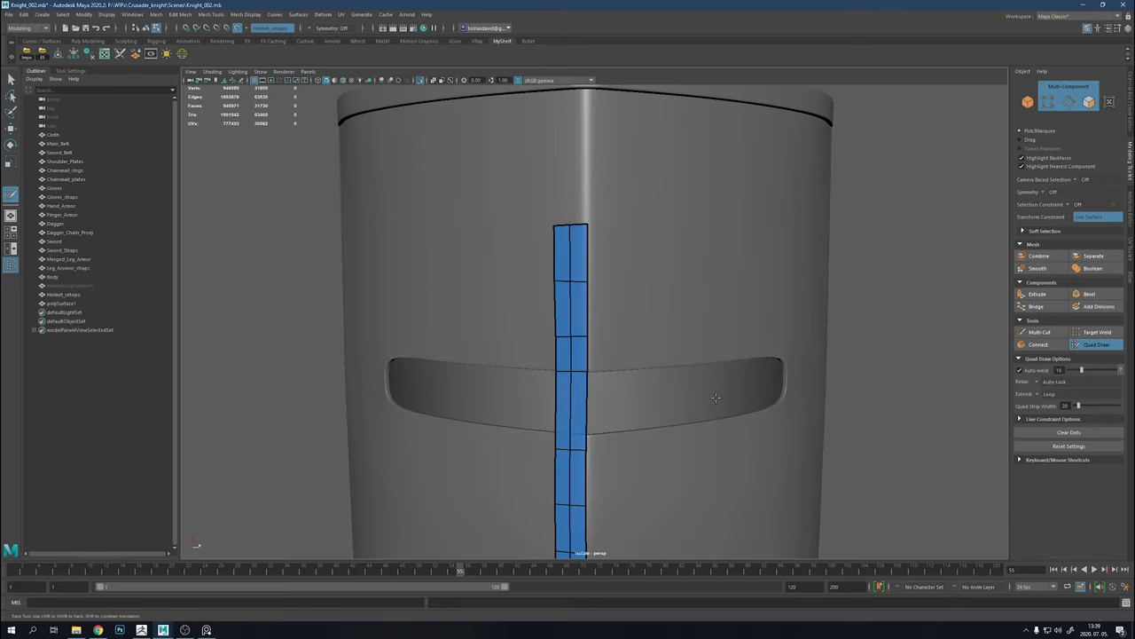
middle_click_drag(714, 397, 710, 488, "alt")
Arch the strip's top vertices and fill new quads into a hooked flare reaching left
scroll(597, 271, "up", 4)
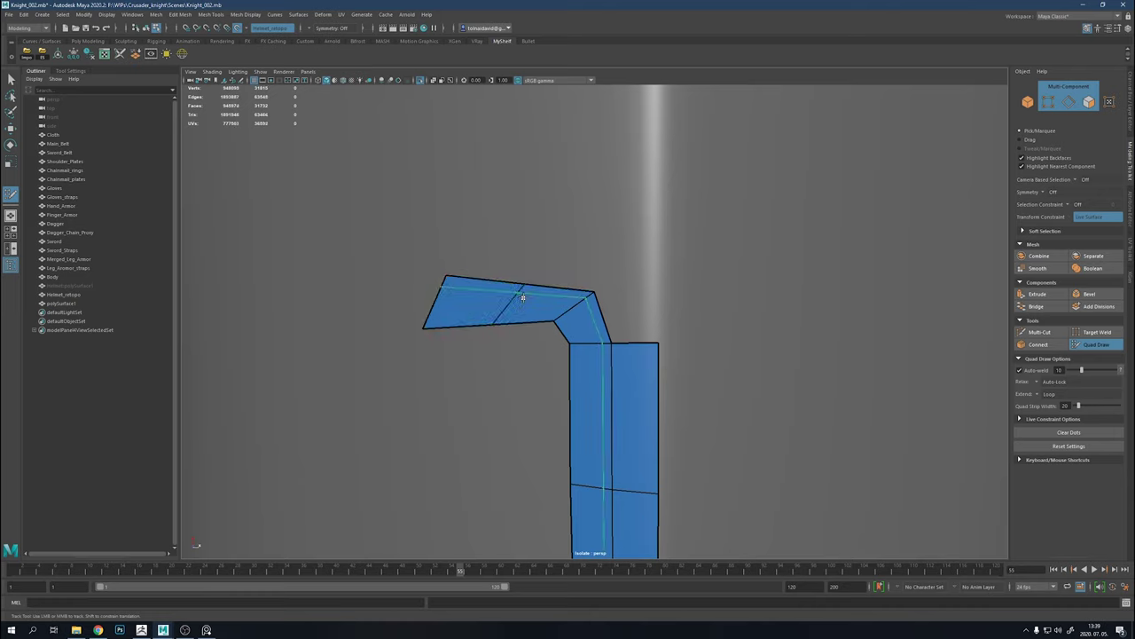
mouse_move(522, 288)
left_mouse_down()
mouse_move(527, 272)
mouse_move(466, 260)
left_mouse_up()
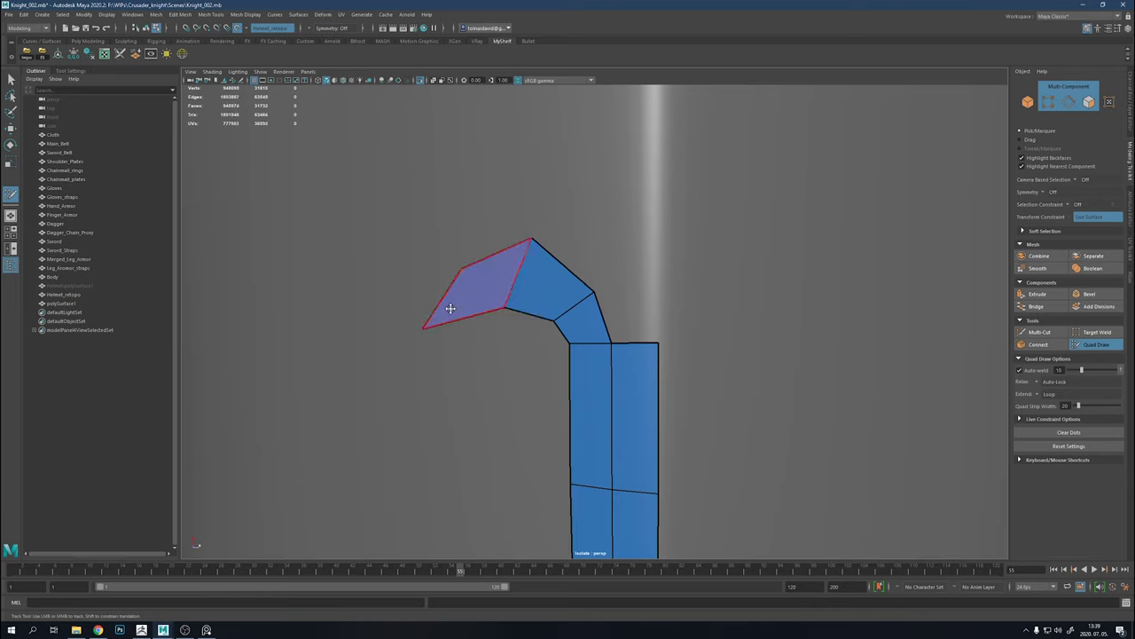
middle_click_drag(592, 291, 586, 317, "alt")
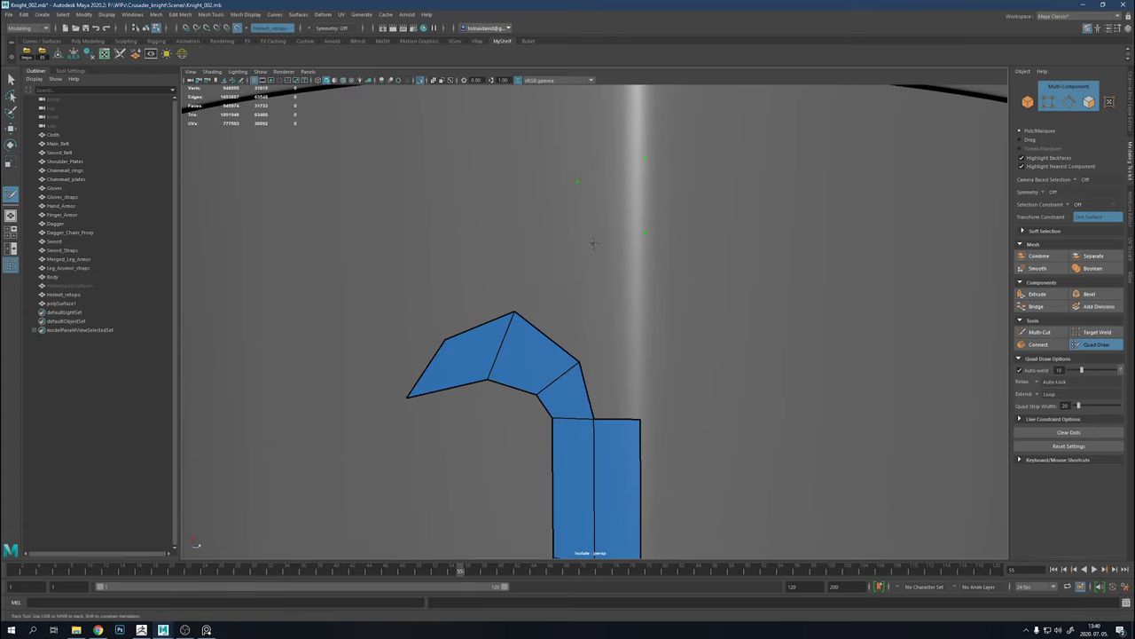
left_click(585, 240, "shift")
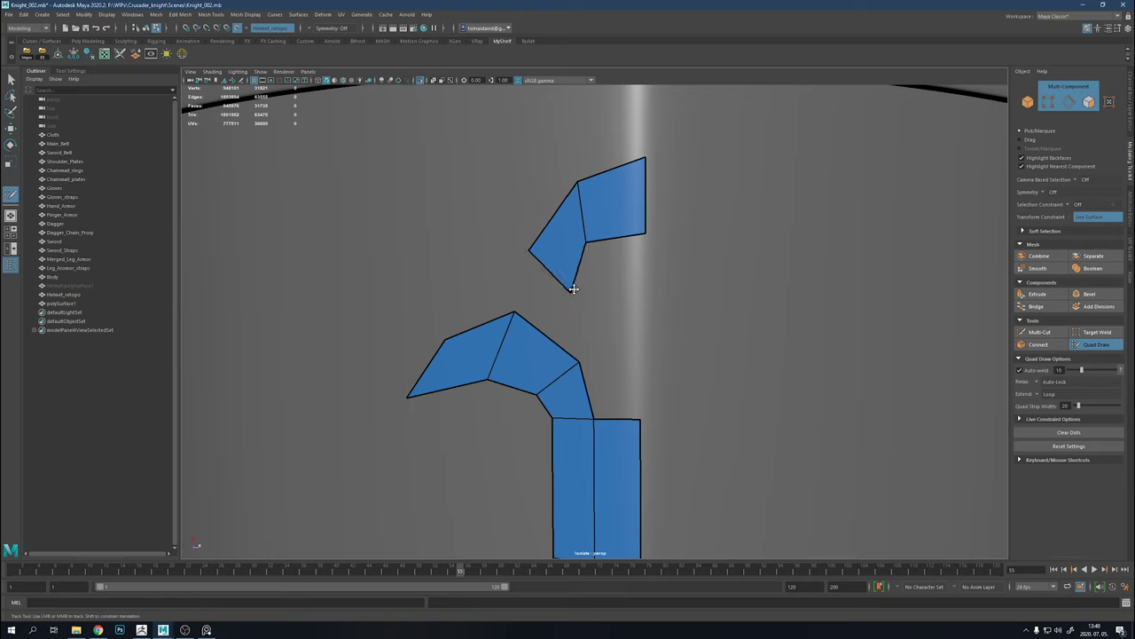
left_click(574, 289, "shift")
left_click(614, 287, "shift")
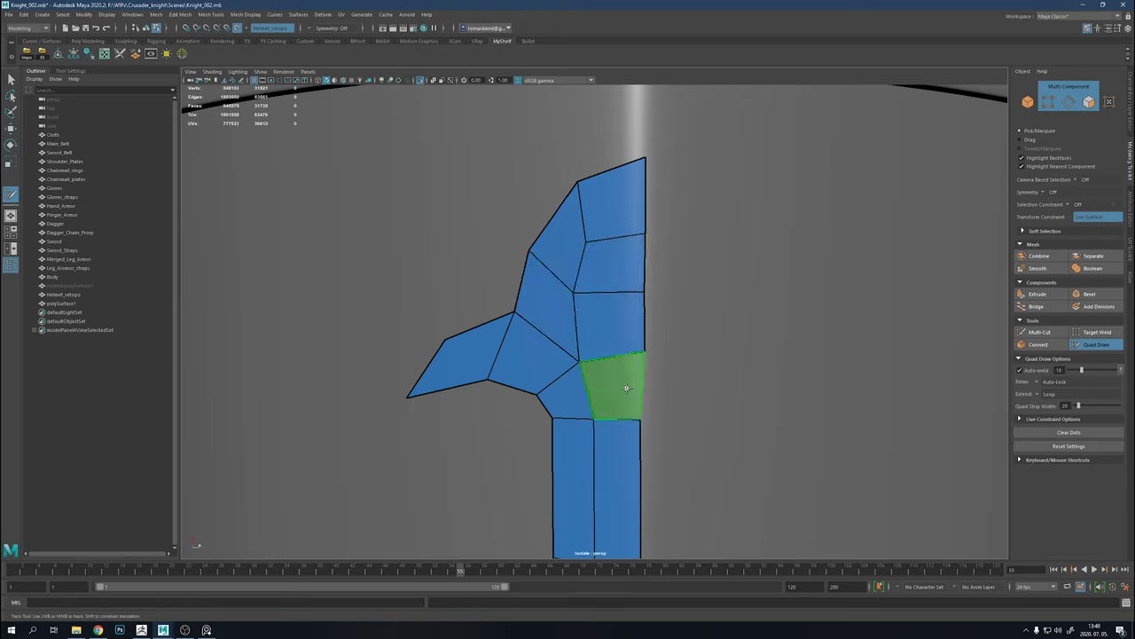
left_click(619, 385, "shift")
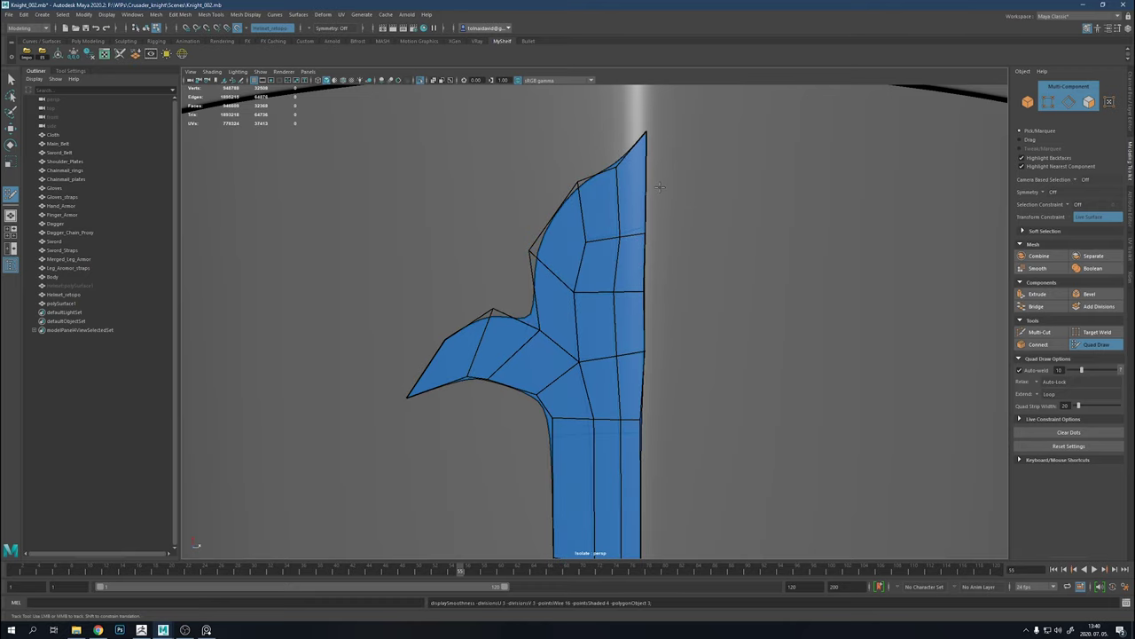
scroll(620, 312, "down", 5)
scroll(620, 312, "down", 3)
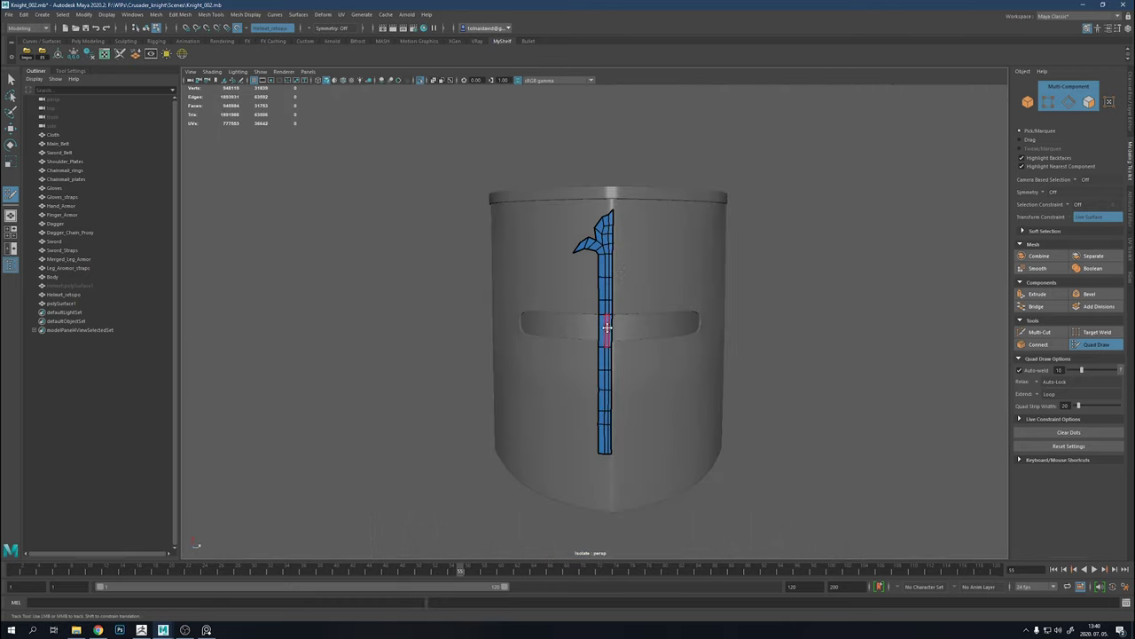
Leave Quad Draw, toggle Isolate Select, and orbit around the hook-topped front strip to inspect it
key("w")
key("ctrl+1")
left_click(767, 210)
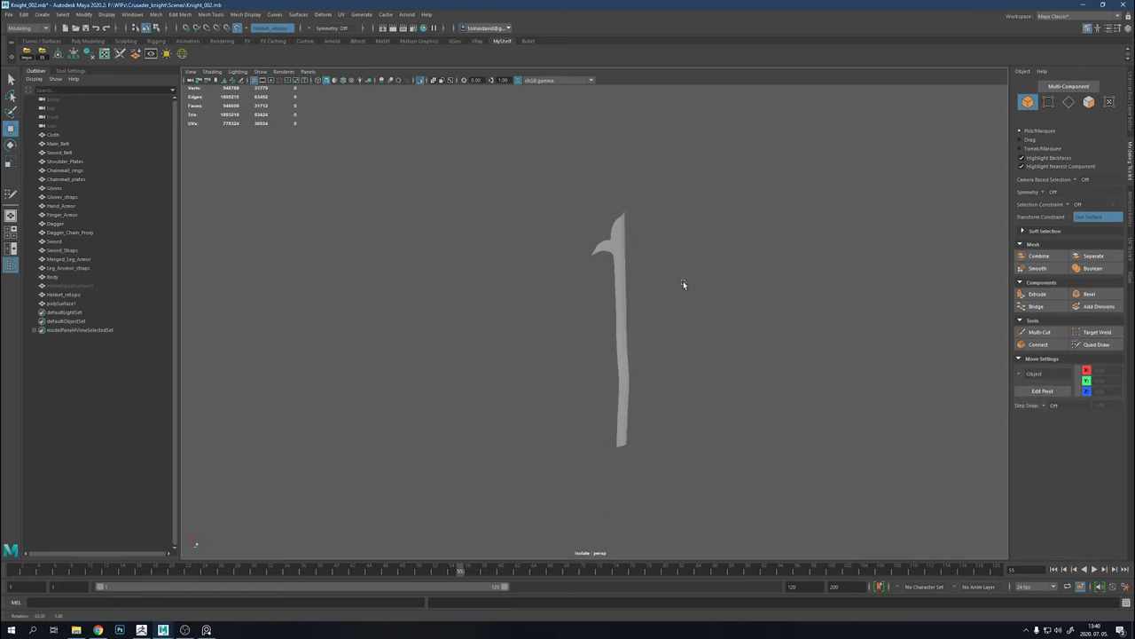
scroll(701, 307, "up", 3)
scroll(573, 362, "up", 3)
mouse_move(713, 403)
left_mouse_down("alt")
mouse_move(745, 413)
mouse_move(663, 398)
left_mouse_up("alt")
left_click(663, 398)
scroll(664, 398, "up", 3)
mouse_move(644, 374)
right_mouse_down()
mouse_move(645, 417)
mouse_move(644, 350)
right_mouse_up()
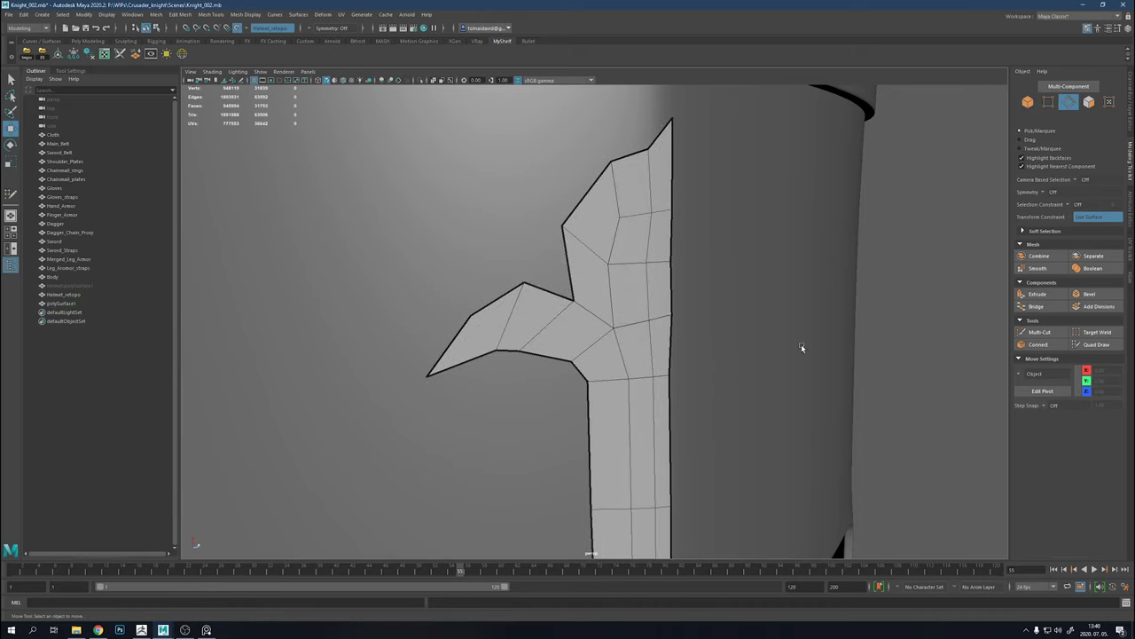
scroll(686, 356, "down", 3)
scroll(675, 322, "down", 2)
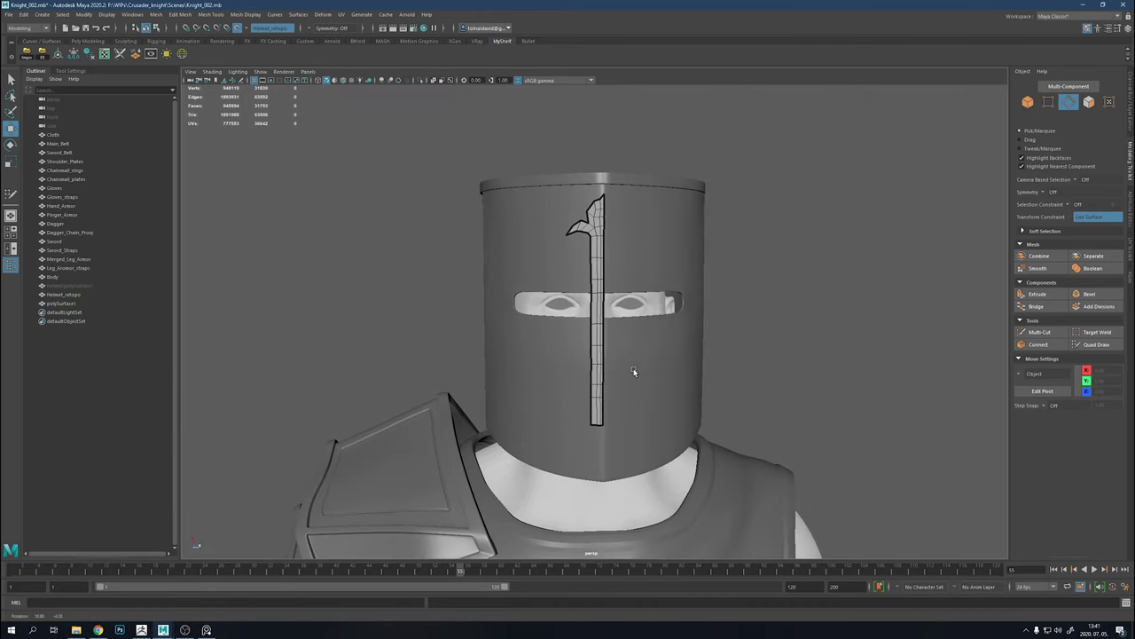
Mirror the strip with Mesh > Mirror, undoing the first attempt and re-running it
key("F8")
right_click(592, 310, "shift")
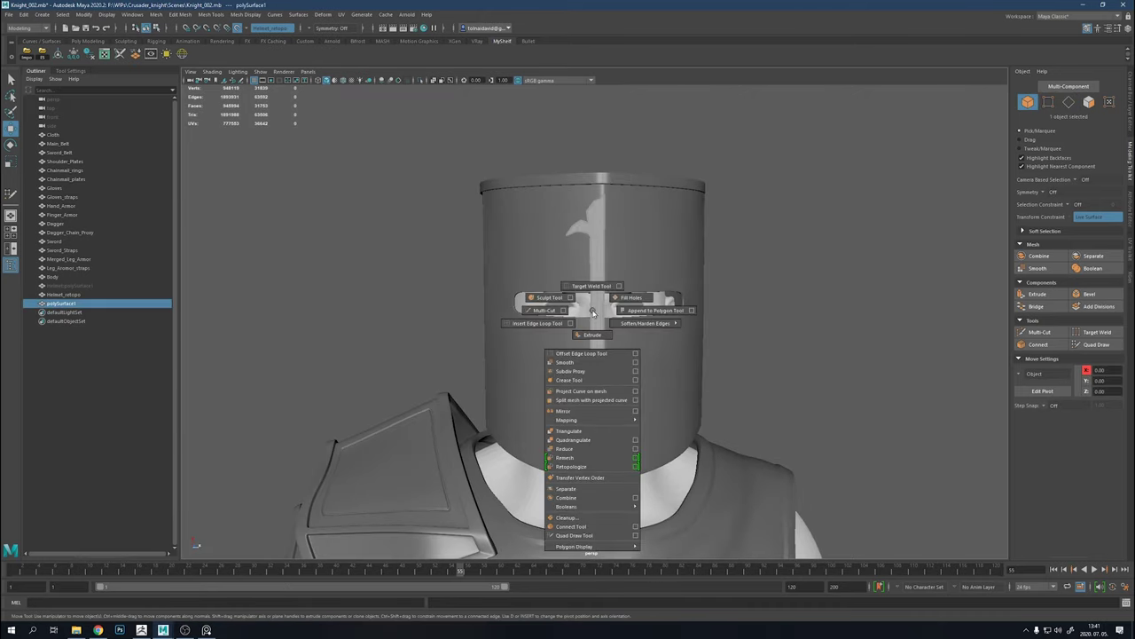
left_click(568, 410)
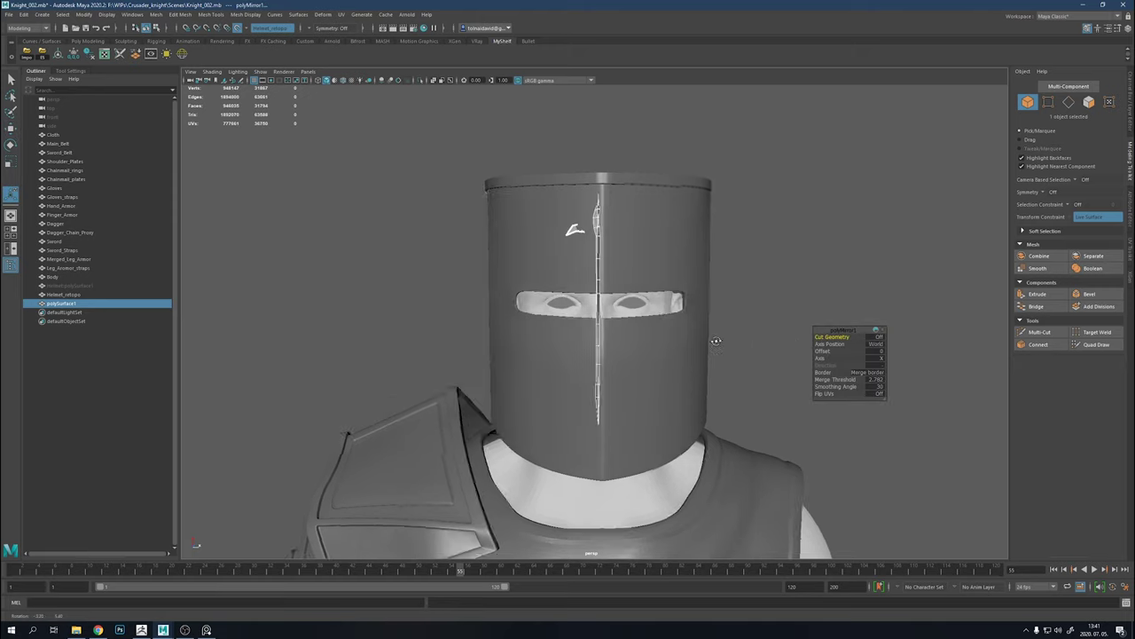
left_click_drag(804, 338, 722, 346, "alt")
key("ctrl+z")
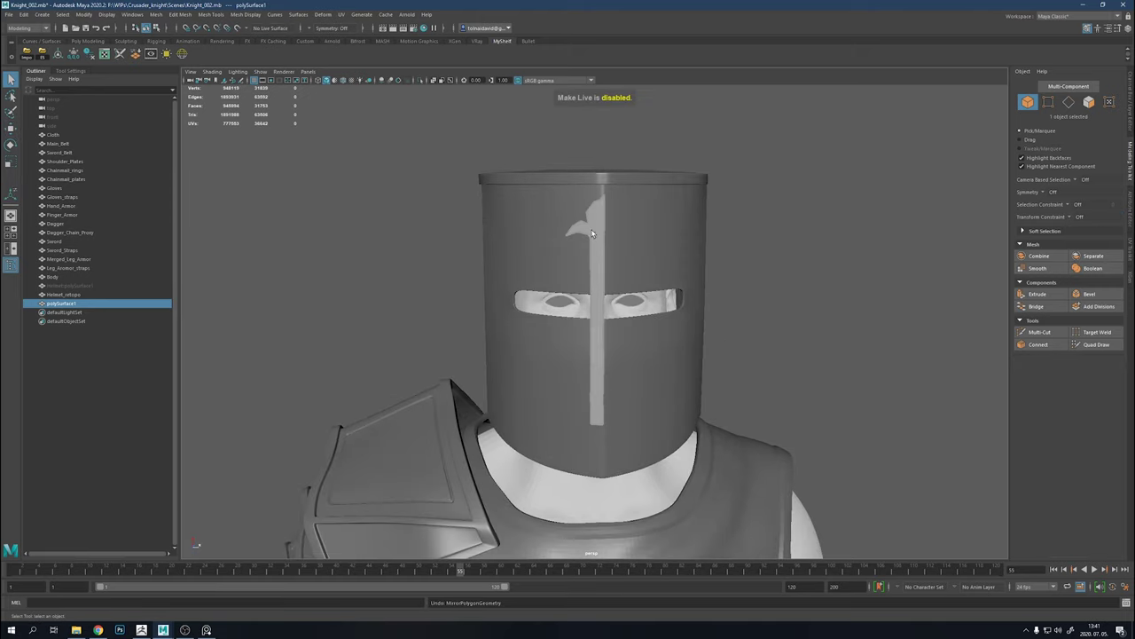
right_click(757, 240, "shift")
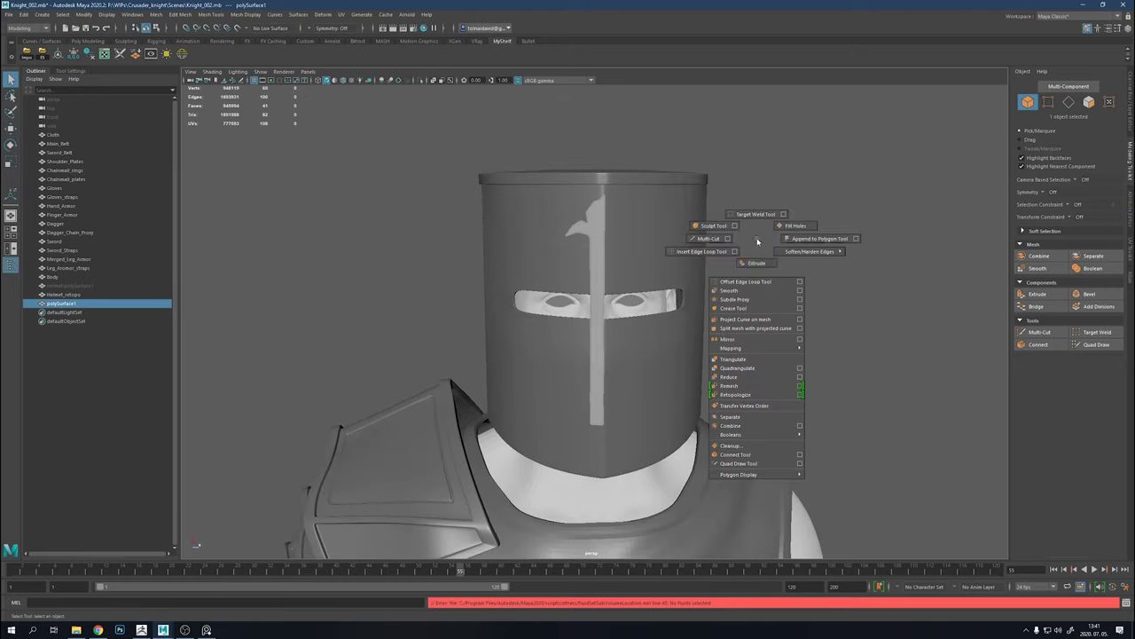
left_click(751, 340)
key("a")
scroll(630, 364, "up", 5)
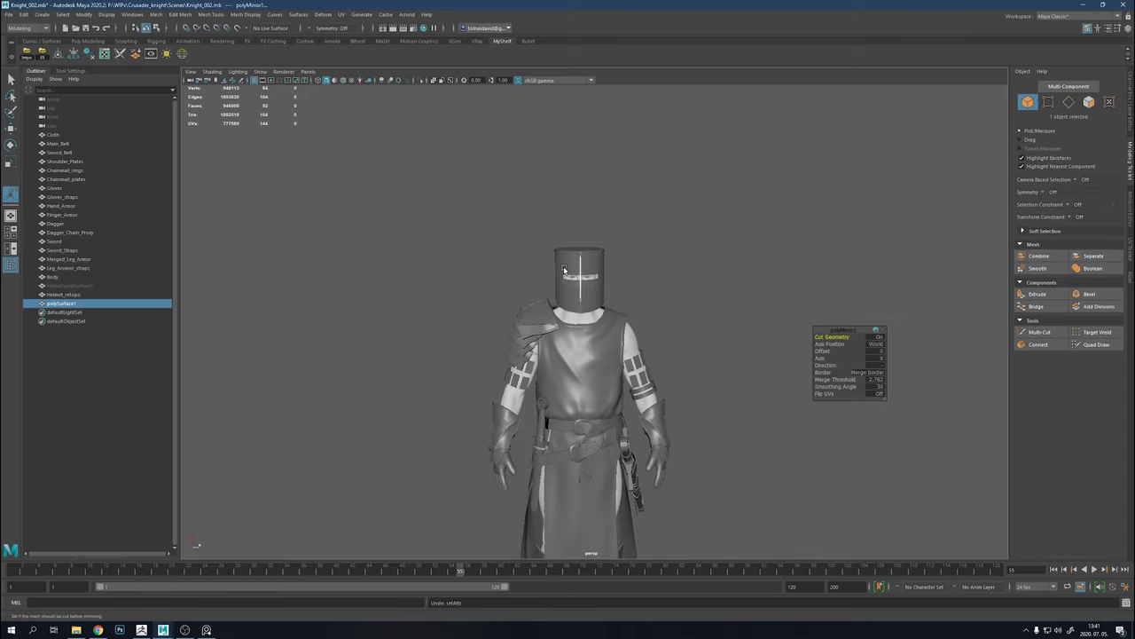
Isolate the emblem strip and frame it to check the mirrored copy
key("q")
key("ctrl+1")
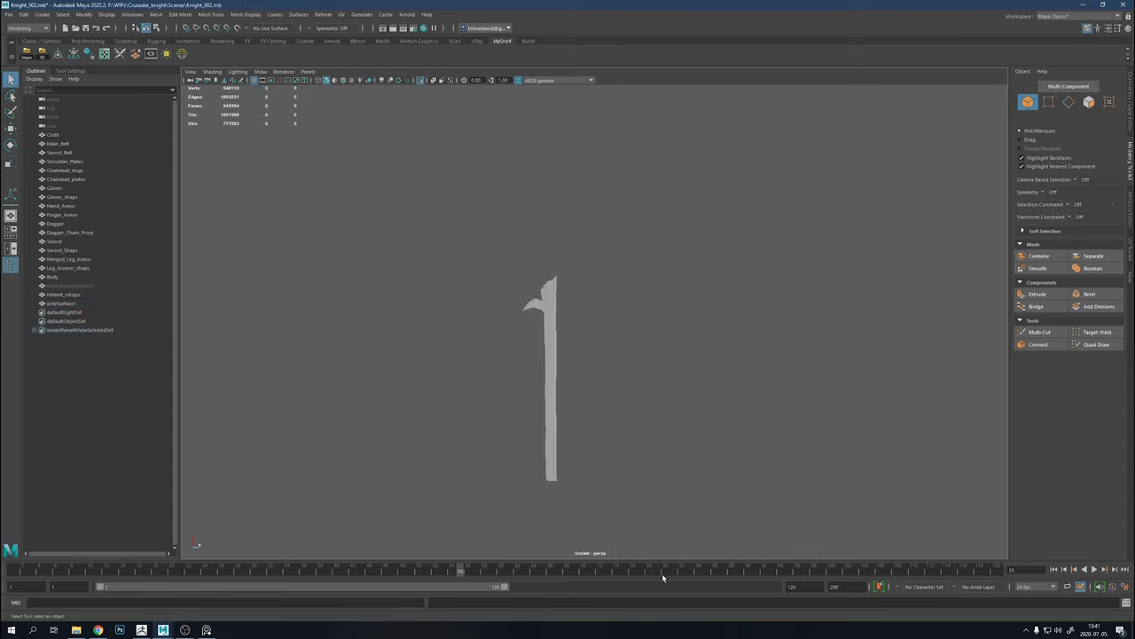
right_click(624, 352)
key("w")
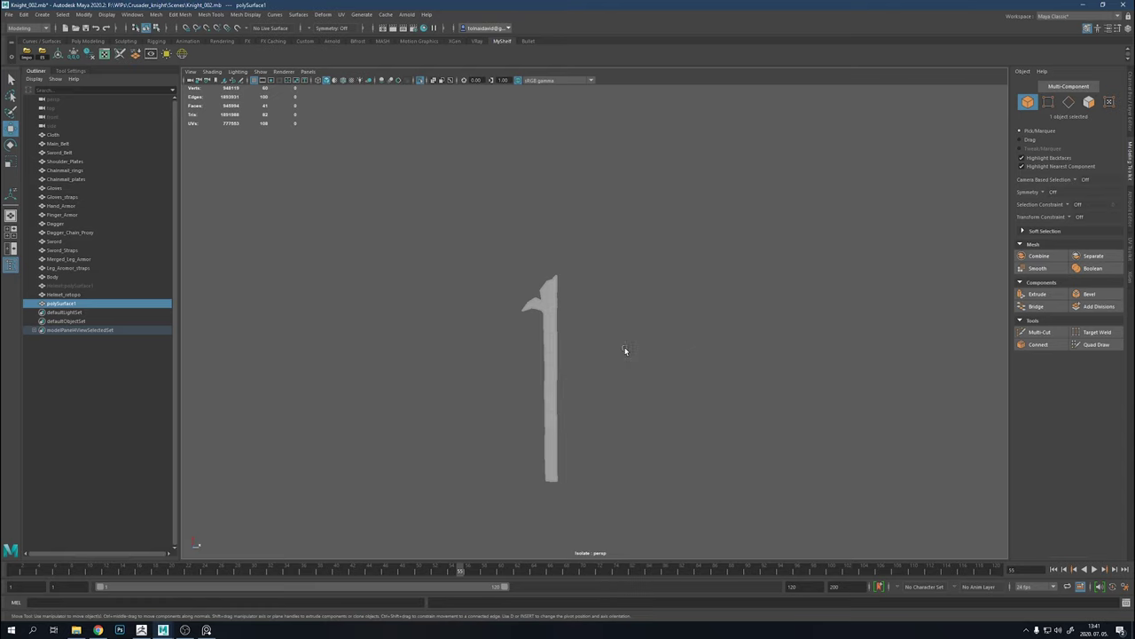
key("f")
right_click_drag(626, 348, 626, 297)
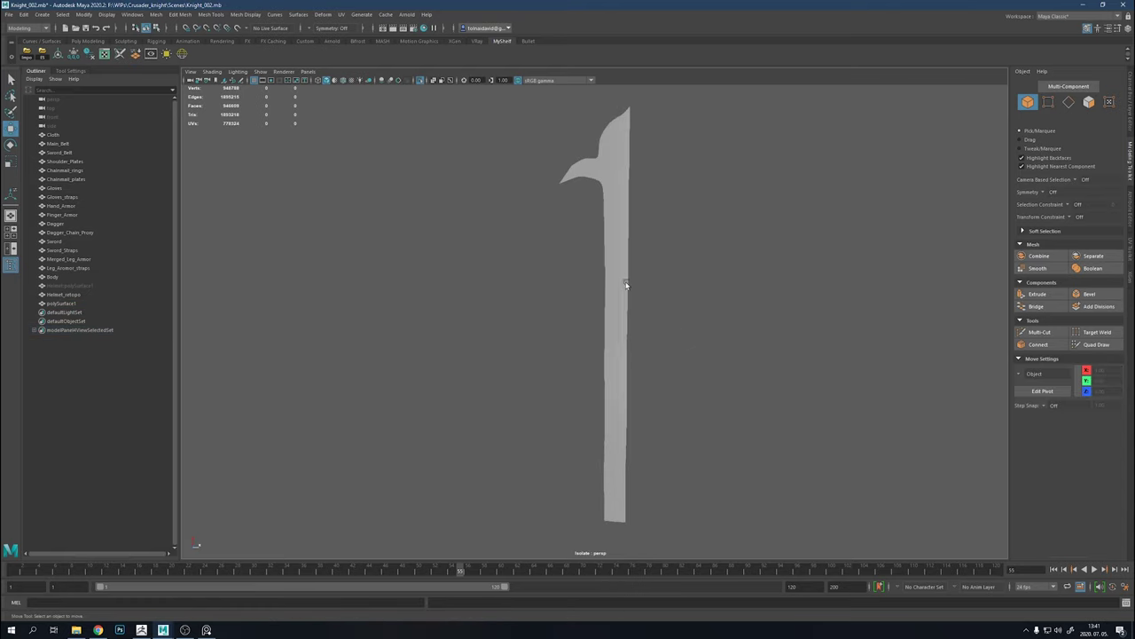
left_click(626, 284)
right_click_drag(754, 254, 778, 335, "shift")
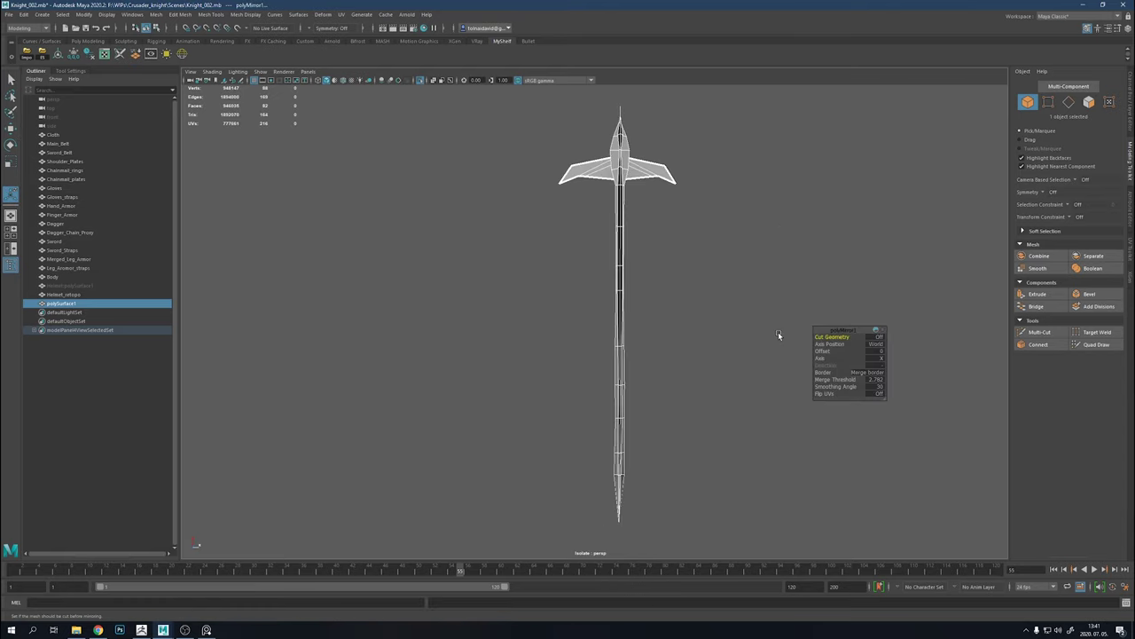
left_click_drag(777, 336, 686, 205, "alt")
Select all faces of the right half and move them beside the left half
right_click_drag(623, 271, 624, 292)
left_click_drag(623, 293, 674, 373, "alt")
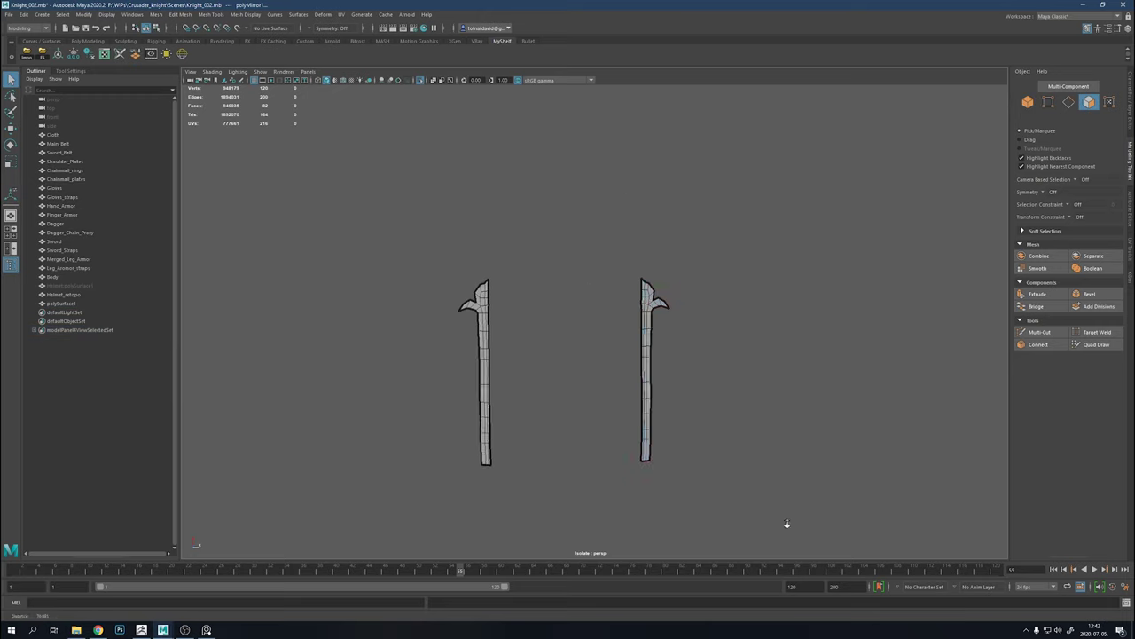
key("w")
mouse_move(634, 266)
left_mouse_down()
mouse_move(680, 369)
mouse_move(524, 383)
left_mouse_up()
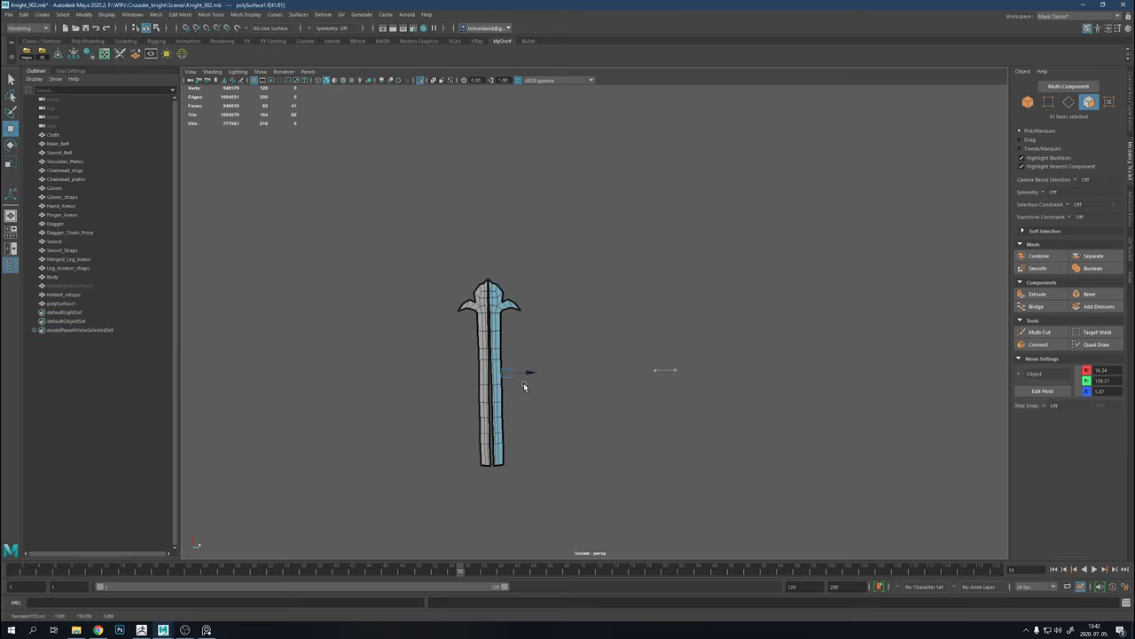
Slide the blue half against the grey half with the helmet shown behind
right_click_drag(523, 383, 768, 370, "alt")
key("ctrl+1")
mouse_move(564, 361)
left_mouse_down()
mouse_move(553, 358)
mouse_move(643, 323)
mouse_move(602, 262)
left_mouse_up()
scroll(553, 358, "down", 3)
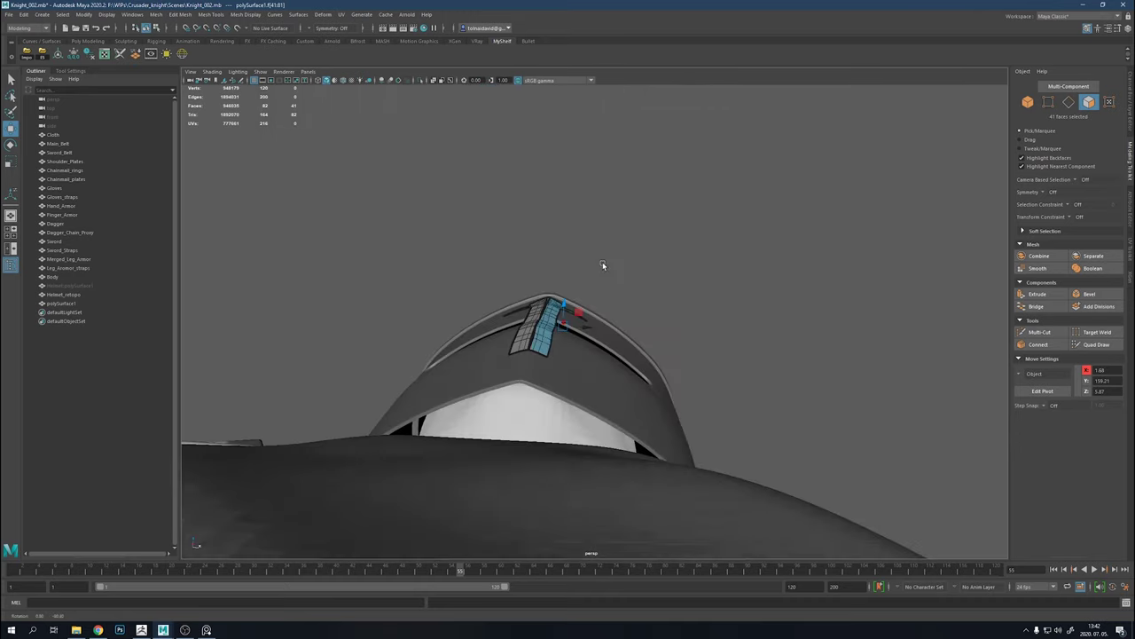
scroll(764, 354, "up", 5)
mouse_move(764, 354)
left_mouse_down("alt")
mouse_move(693, 320)
mouse_move(572, 293)
left_mouse_up("alt")
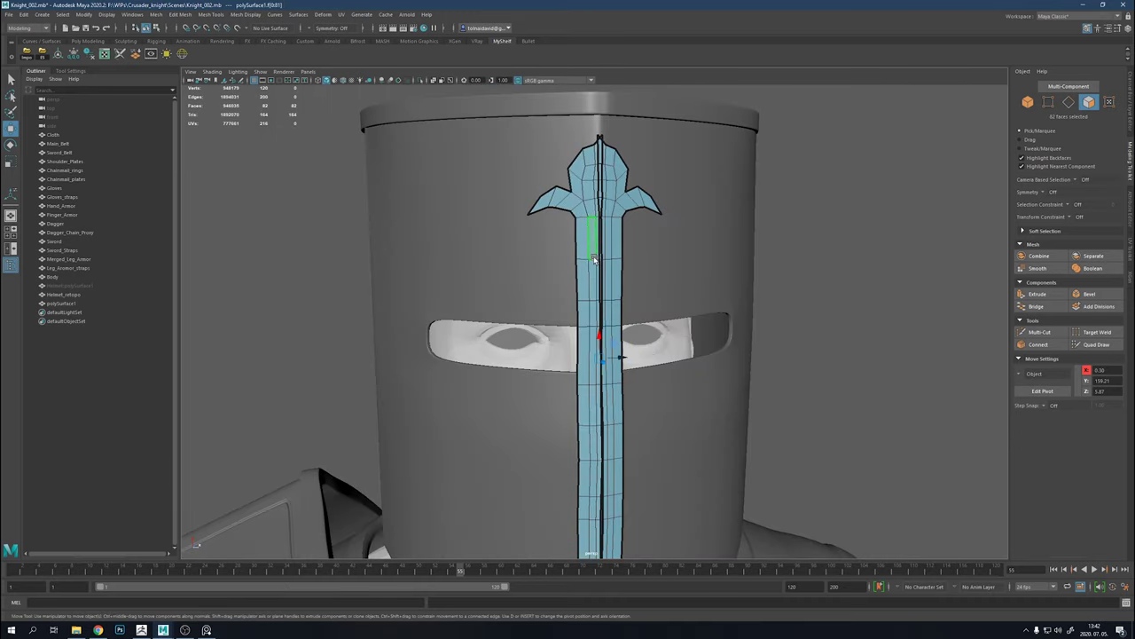
Isolate the emblem and select the seam vertices along the blade
key("ctrl+1")
scroll(602, 283, "up", 3)
scroll(603, 283, "up", 3)
key("F9")
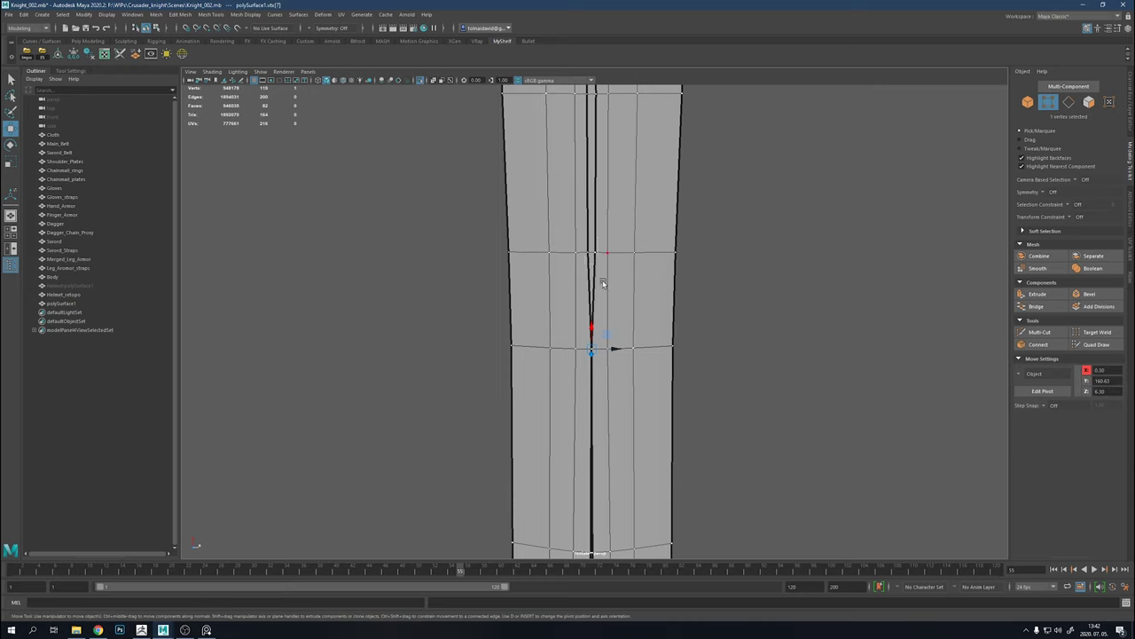
scroll(602, 283, "down", 2)
scroll(595, 271, "down", 2)
scroll(581, 252, "down", 1)
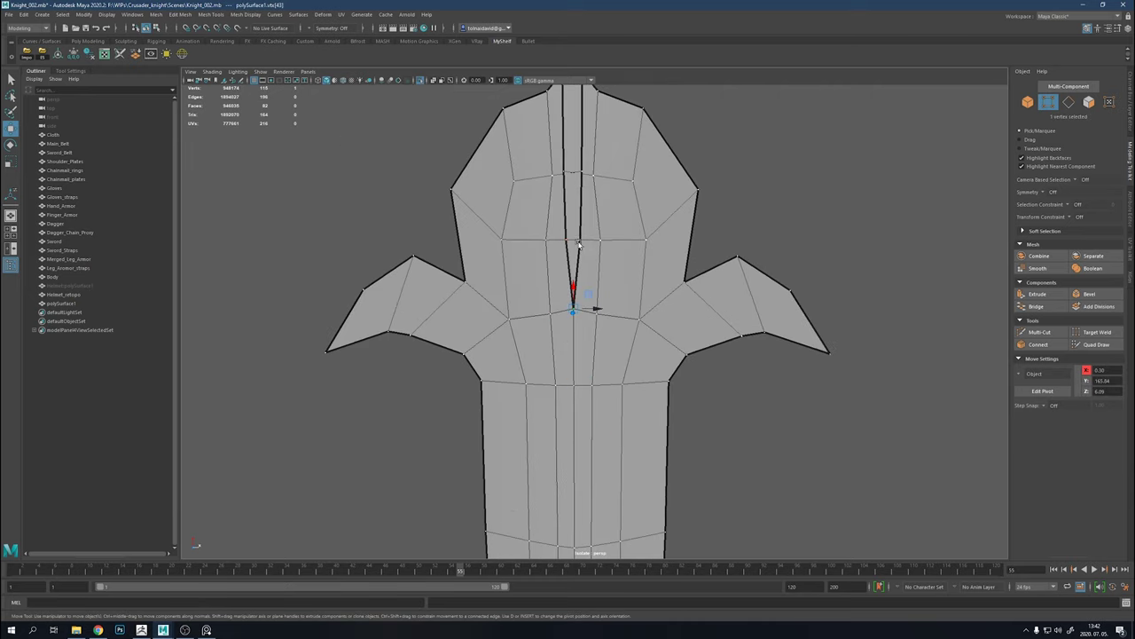
scroll(575, 293, "down", 2)
scroll(581, 266, "down", 2)
left_click_drag(586, 185, 594, 289, "alt")
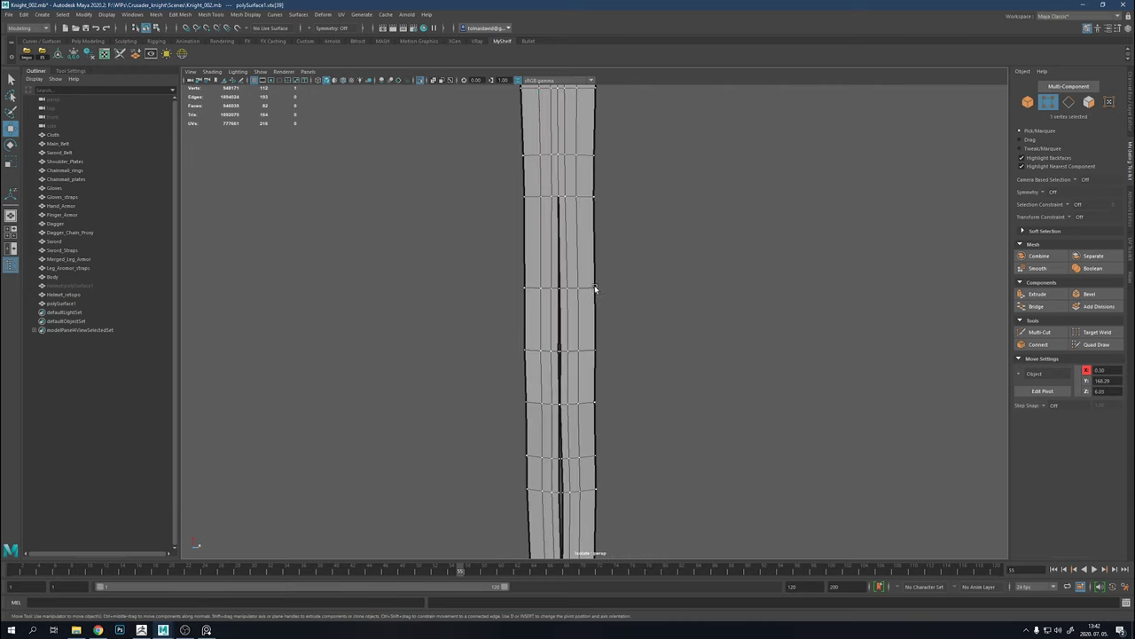
scroll(594, 289, "up", 2)
left_click_drag(504, 232, 518, 299)
left_click_drag(507, 485, 517, 270, "alt")
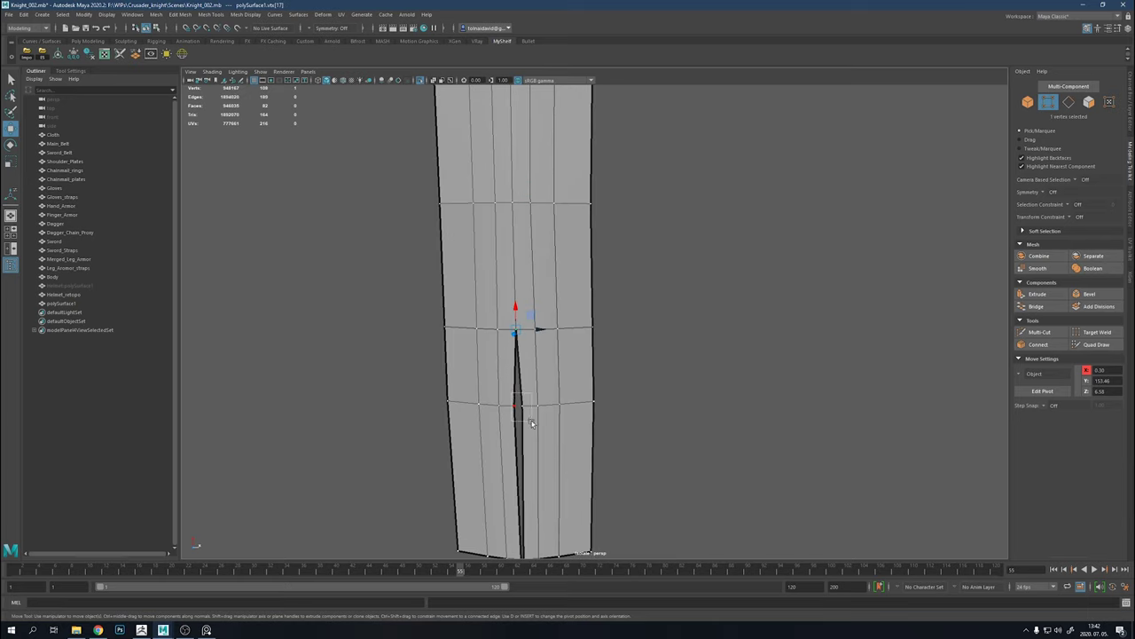
scroll(532, 404, "down", 2)
scroll(550, 372, "down", 3)
scroll(576, 346, "down", 2)
Align the matching seam vertex pairs at the guard with Scale and Move, then restore object mode
right_click(600, 318)
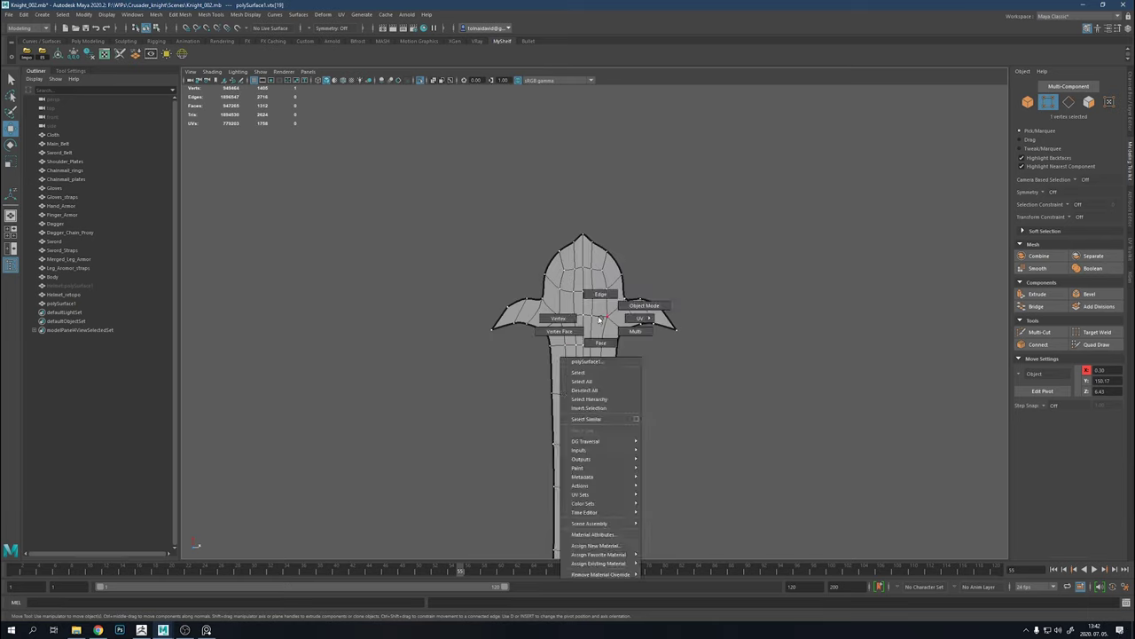
left_click(585, 303, "shift")
key("r")
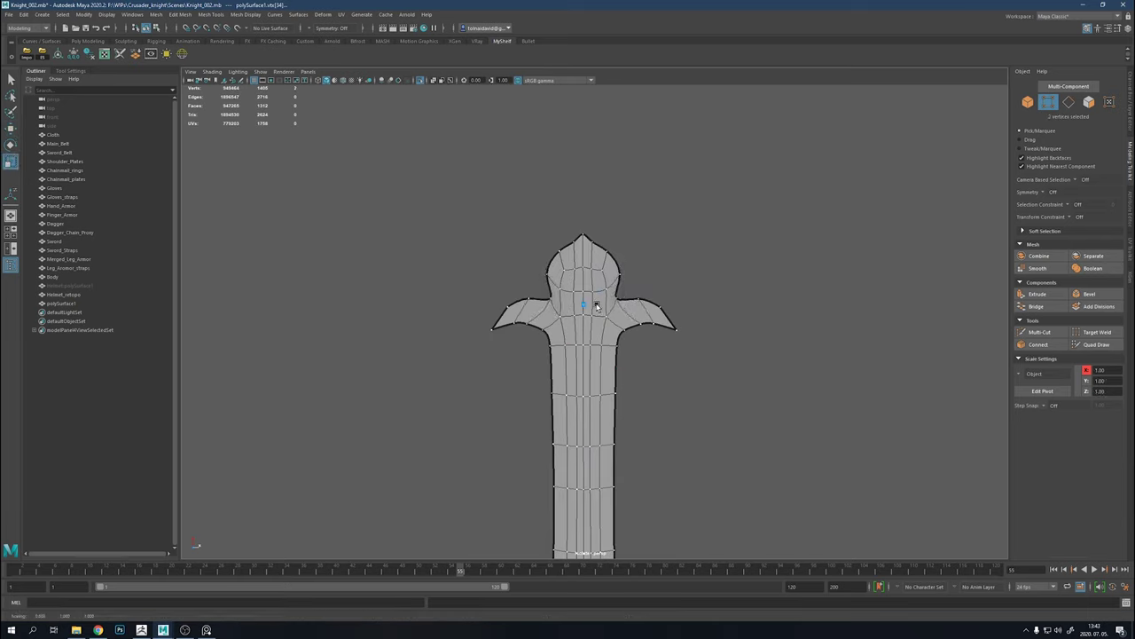
key("w")
mouse_move(596, 306)
left_mouse_down("alt")
mouse_move(719, 316)
mouse_move(720, 303)
mouse_move(680, 414)
mouse_move(602, 319)
mouse_move(519, 286)
mouse_move(547, 322)
left_mouse_up("alt")
right_click(547, 282, "shift")
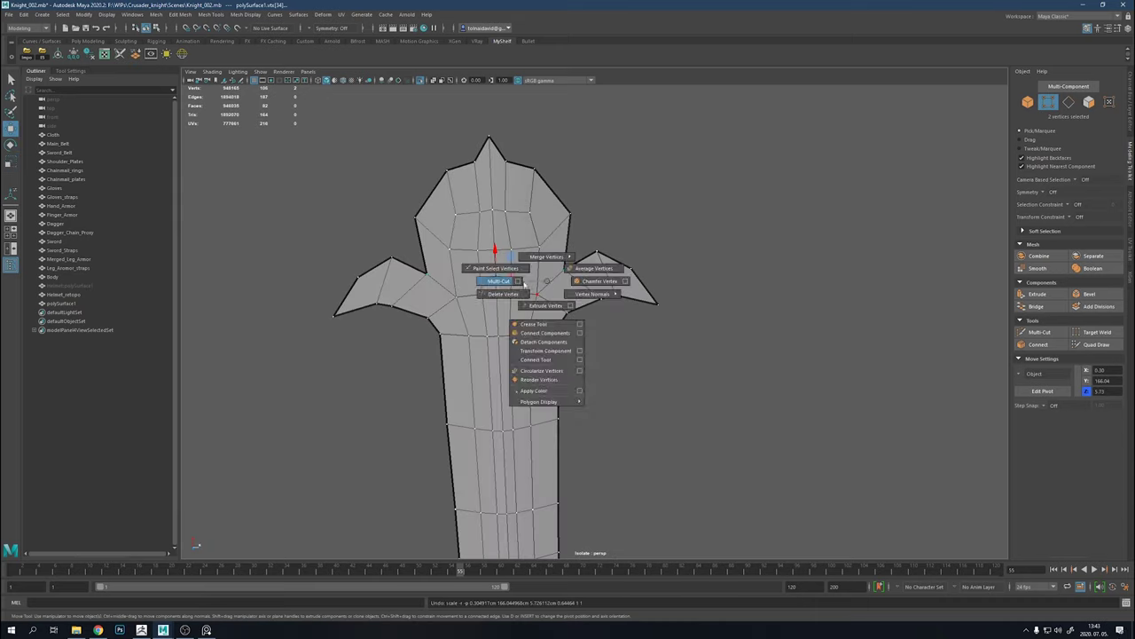
key("ctrl+1")
key("F8")
Select the sword emblem and switch to the front orthographic view, briefly toggling X-ray
scroll(671, 248, "down", 3)
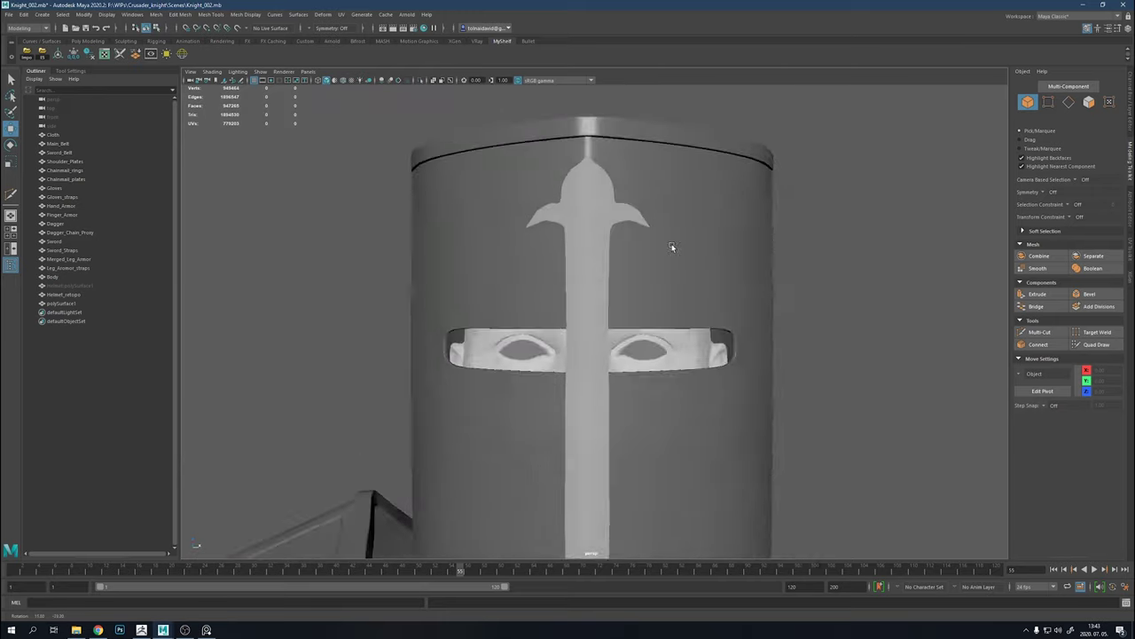
scroll(671, 251, "up", 2)
left_click(671, 254)
left_click_drag(672, 253, 567, 293, "alt")
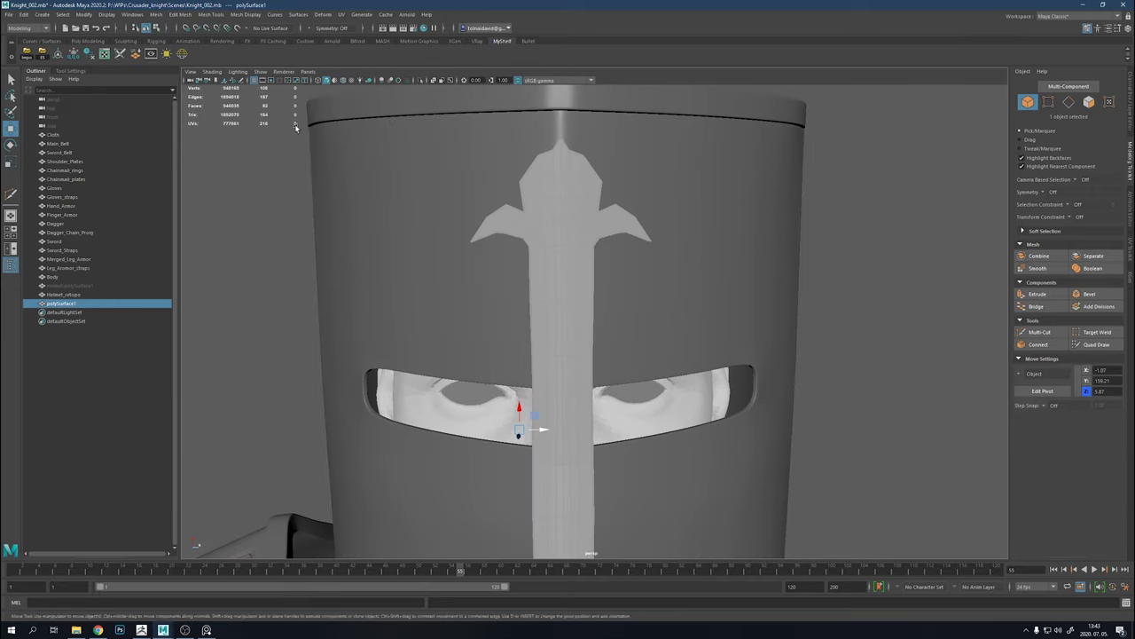
key("alt+x")
left_click_drag(651, 307, 549, 236)
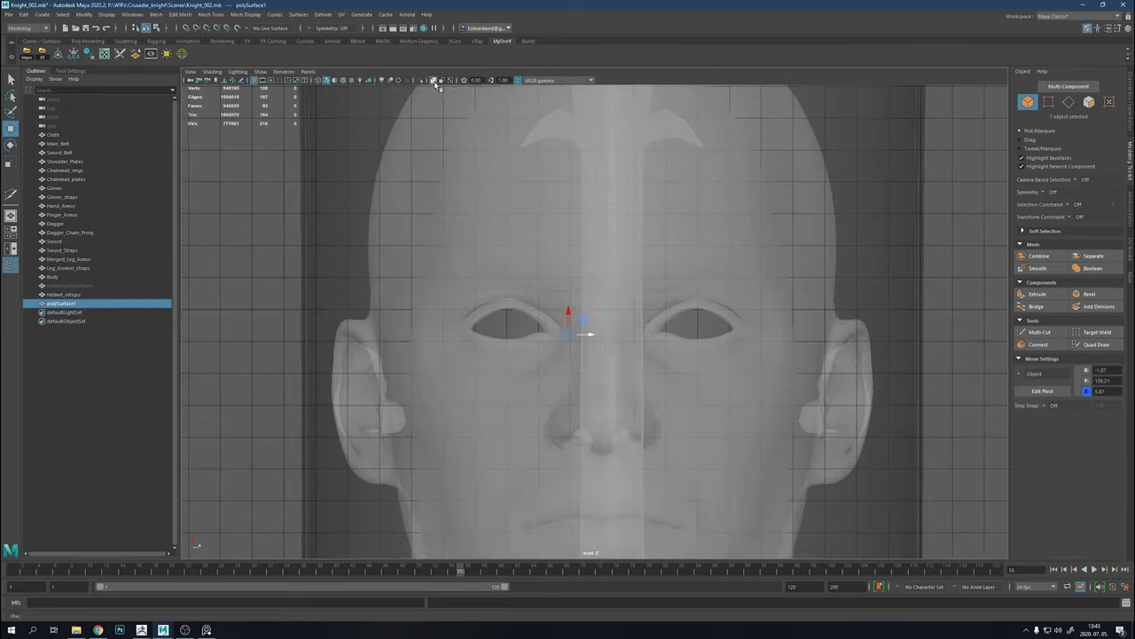
key("alt+x")
scroll(573, 316, "up", 5)
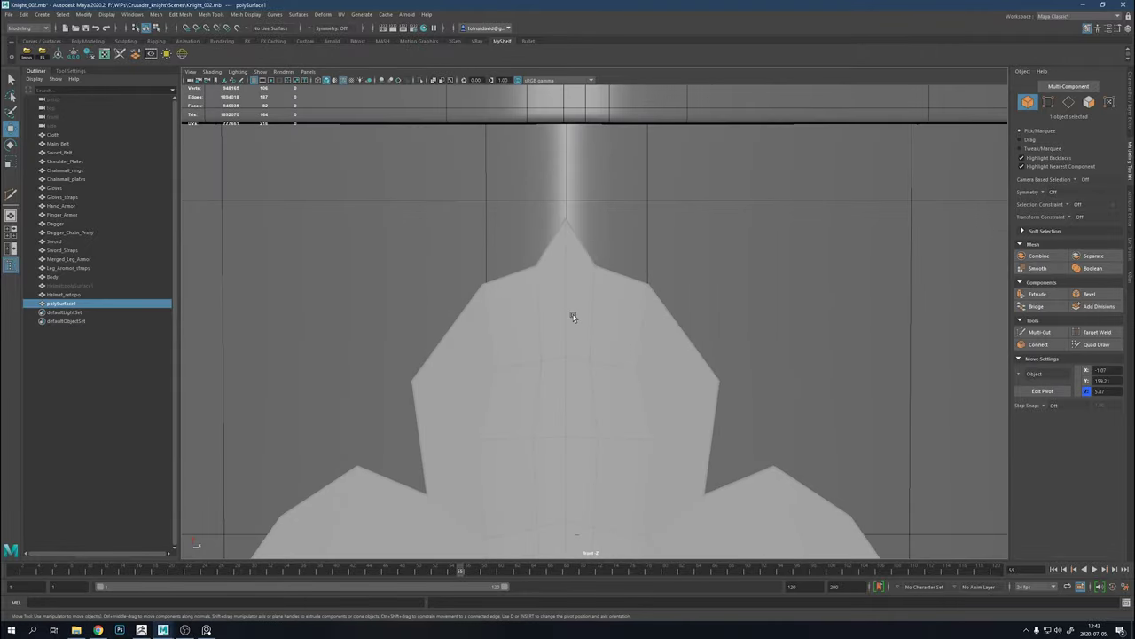
scroll(573, 316, "down", 5)
Move the emblem's pivot to its top tip on the helmet's centre line
right_click(577, 230)
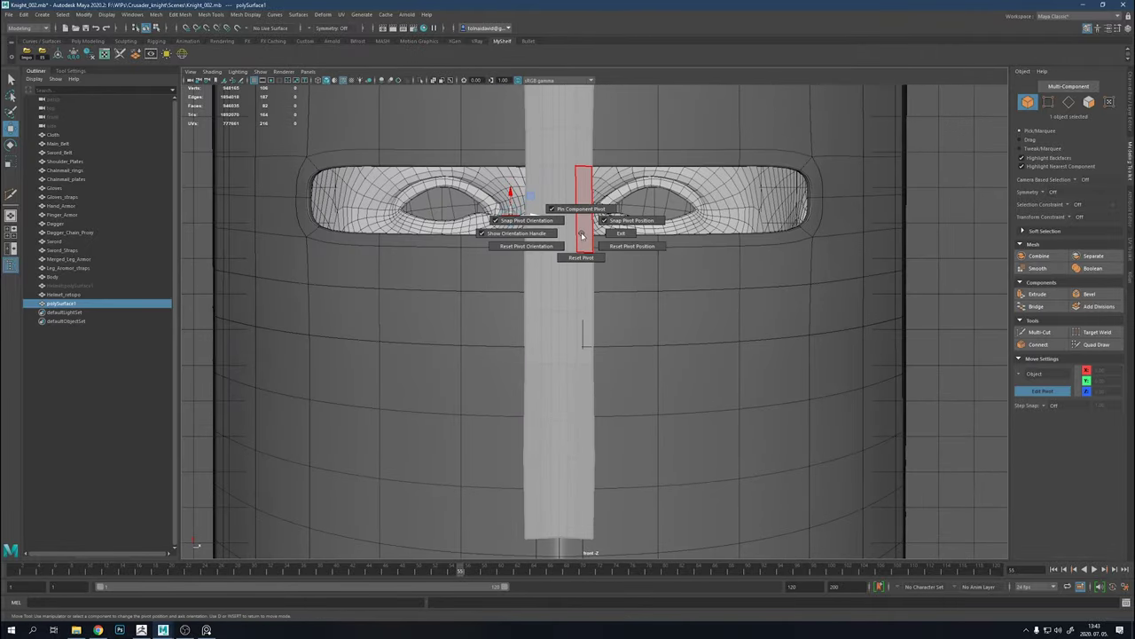
key("d")
middle_click_drag(576, 231, 581, 365, "alt")
scroll(581, 366, "up", 3)
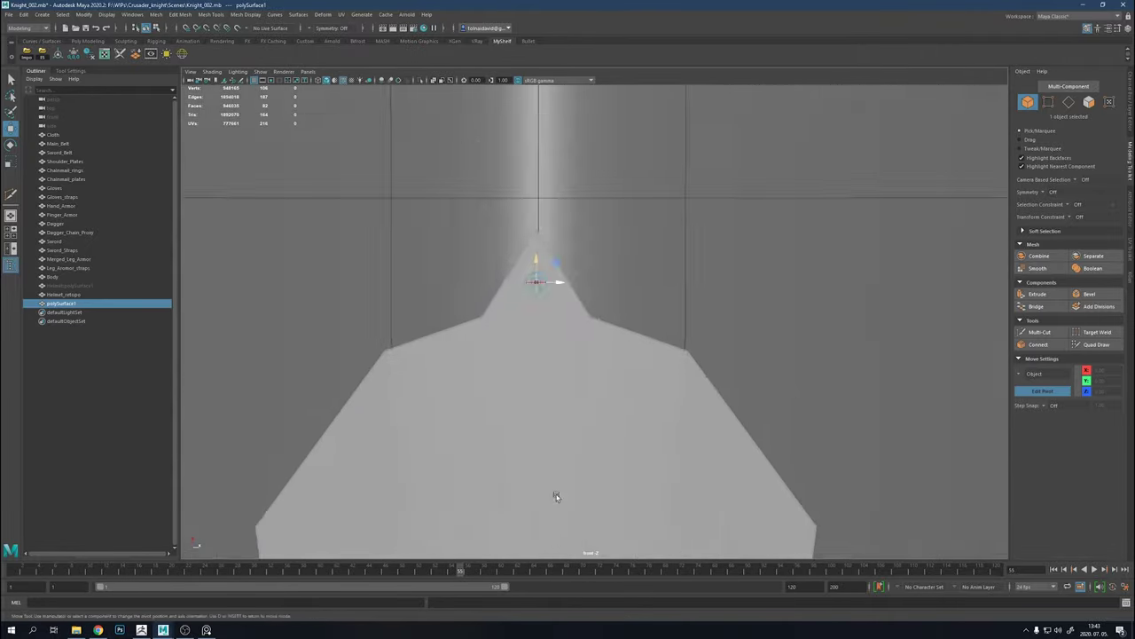
scroll(586, 363, "up", 3)
scroll(586, 363, "up", 3)
scroll(582, 456, "down", 8)
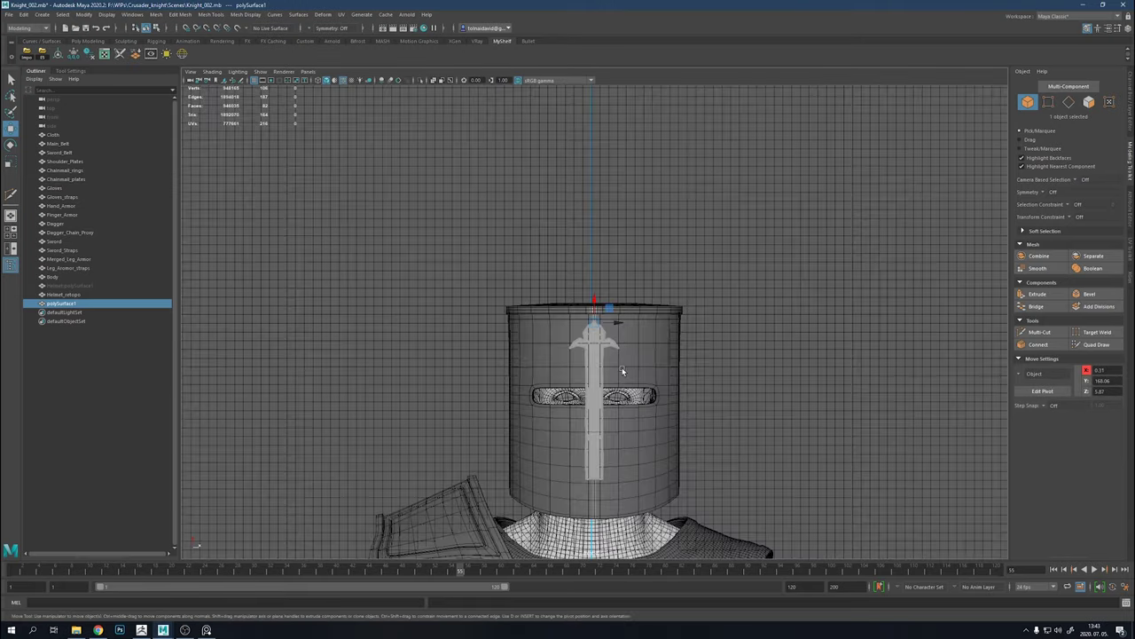
key("d")
Isolate the emblem to check it, then show the helmet again
right_click(582, 251, "shift")
key("ctrl+1")
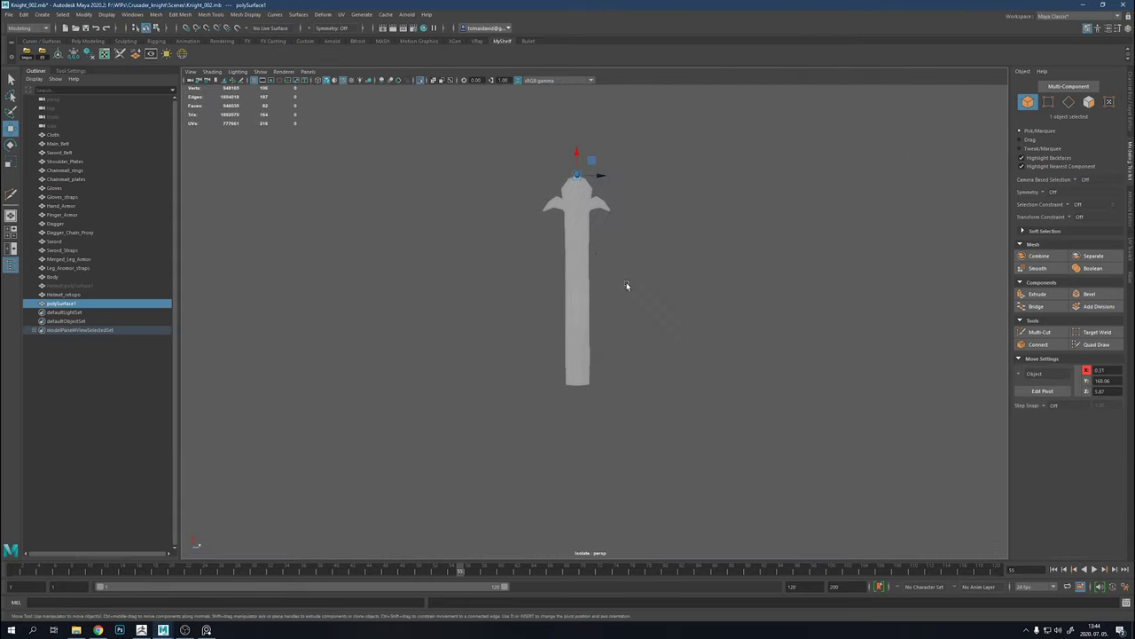
right_click_drag(626, 282, 631, 398, "shift")
key("ctrl+1")
View the emblem from the side and turn off the smooth preview
scroll(662, 278, "up", 3)
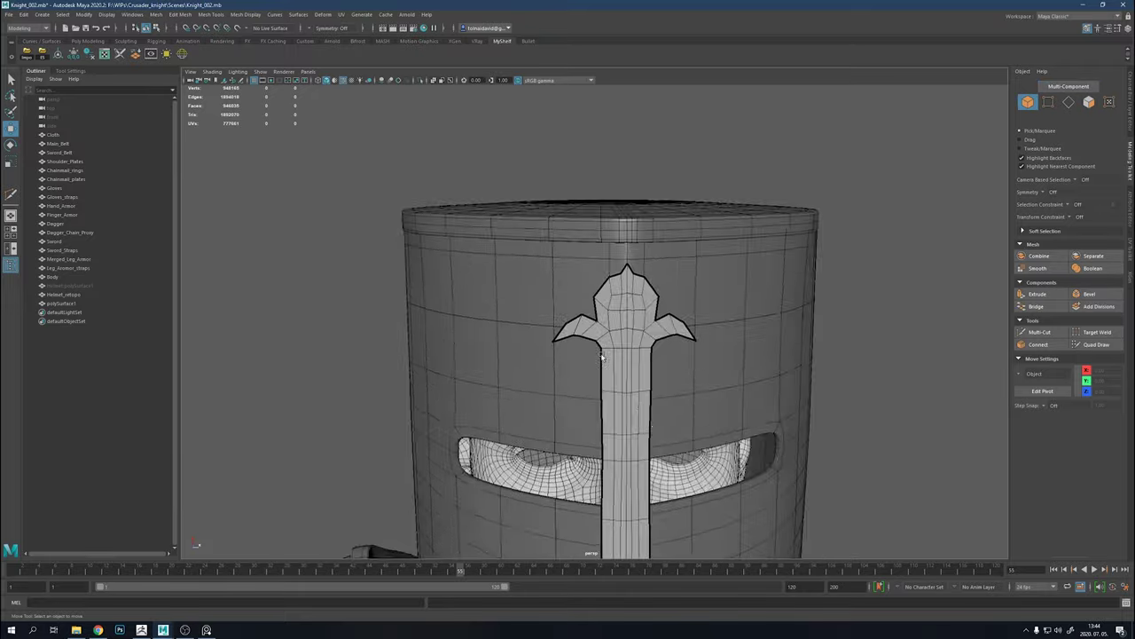
mouse_move(662, 279)
left_mouse_down("alt")
mouse_move(704, 400)
mouse_move(621, 373)
left_mouse_up("alt")
left_click(634, 373)
left_click(910, 304)
scroll(909, 304, "up", 2)
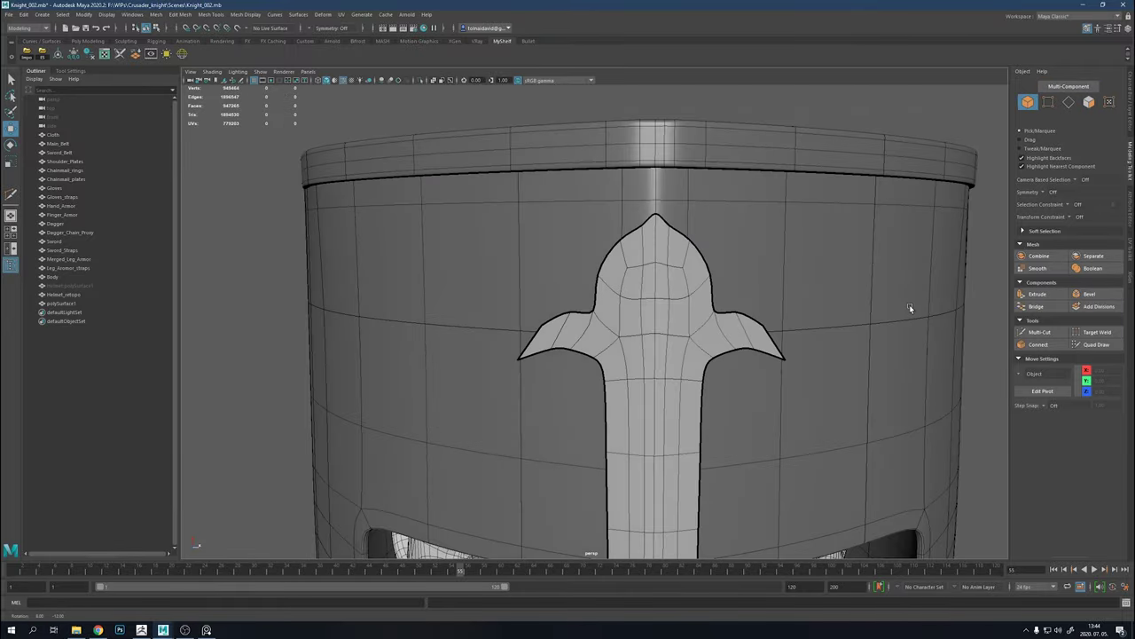
scroll(618, 278, "up", 2)
key("1")
Delete the stray crossguard edge and Multi-Cut a new edge across the crossbar
right_click_drag(612, 293, 638, 304, "shift")
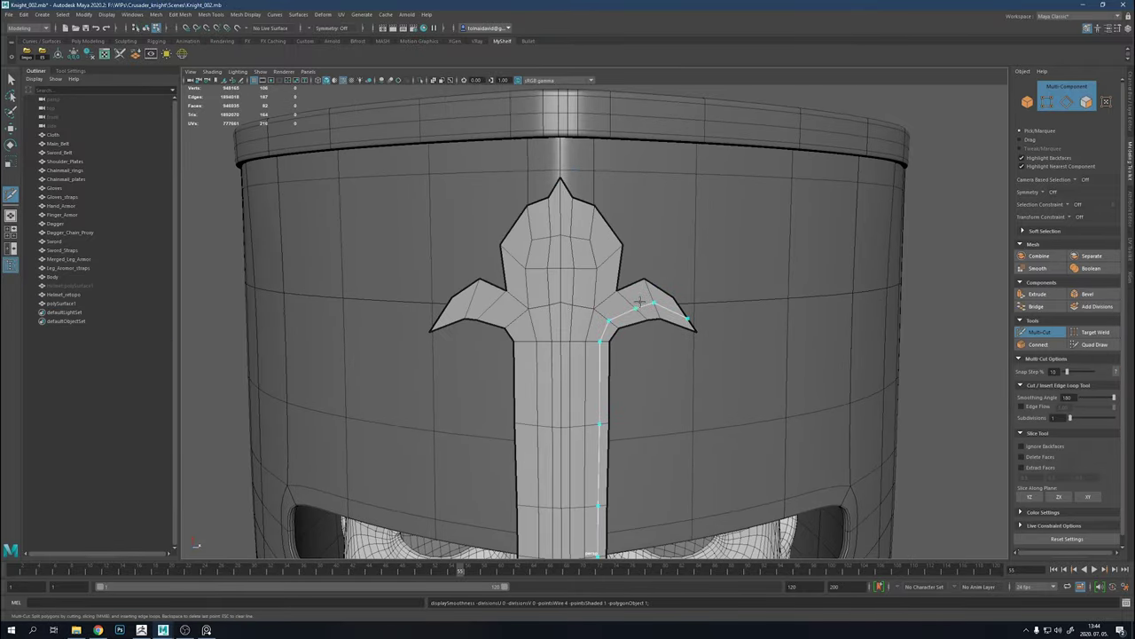
key("w")
left_click(599, 302)
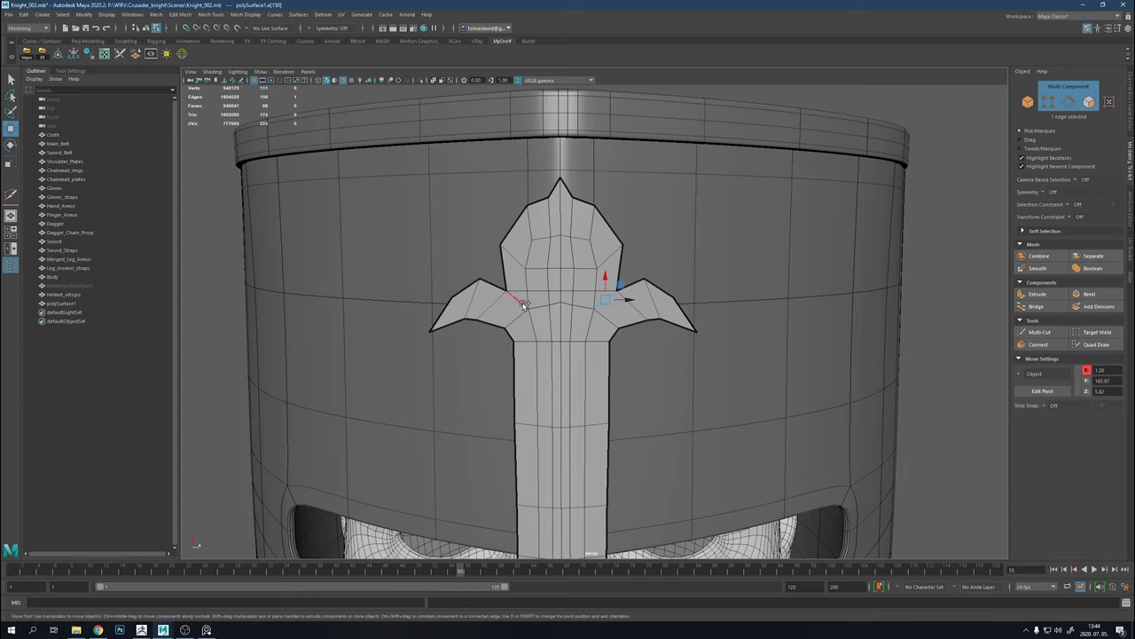
scroll(619, 301, "up", 3)
key("Delete")
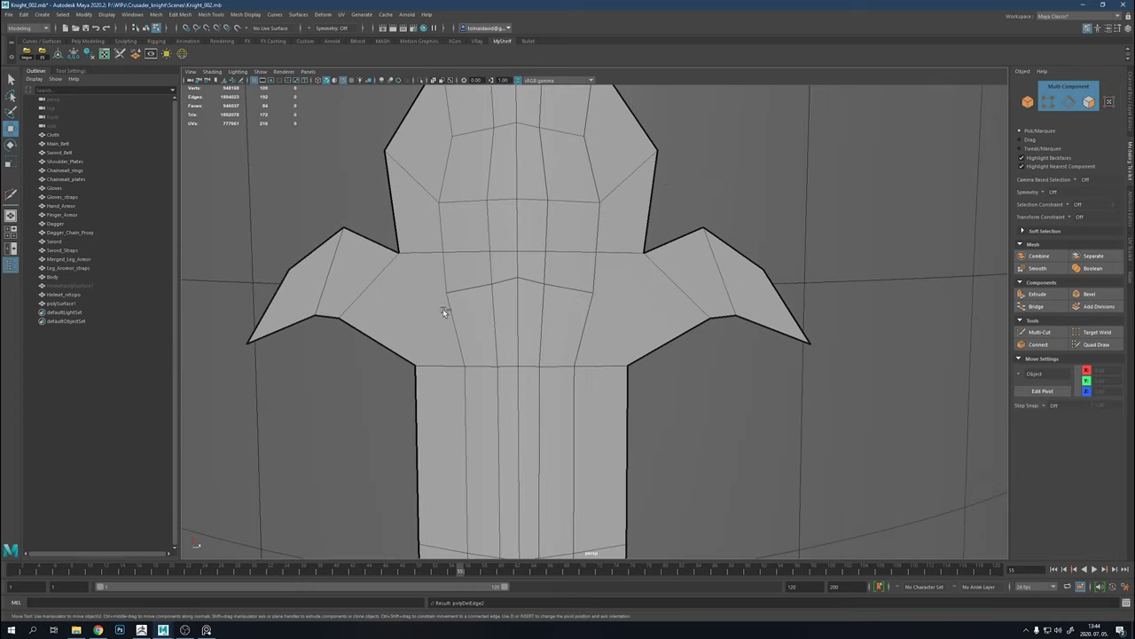
right_click_drag(486, 304, 513, 314, "shift")
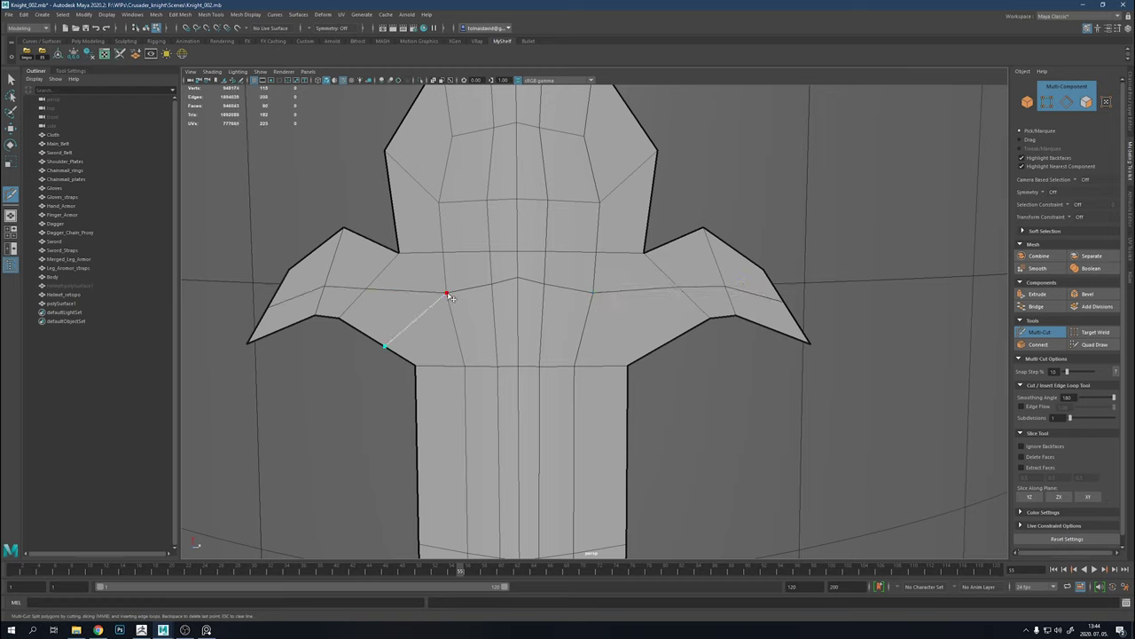
left_click(596, 266)
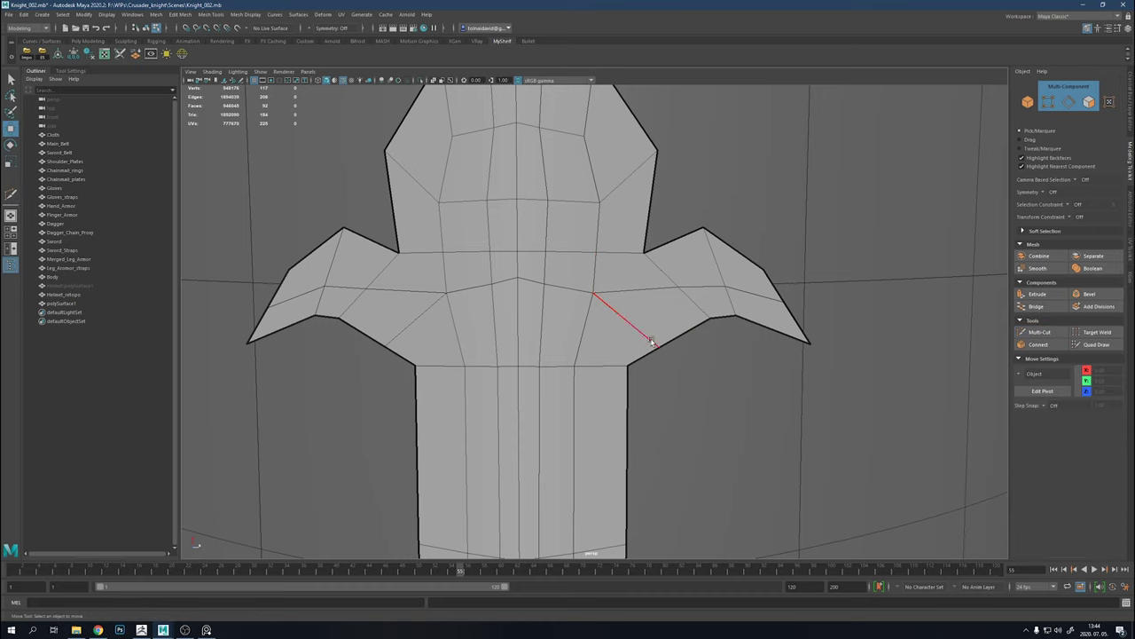
Move and scale the wing vertices on both sides to curve and flare the wings
key("w")
left_click(520, 329)
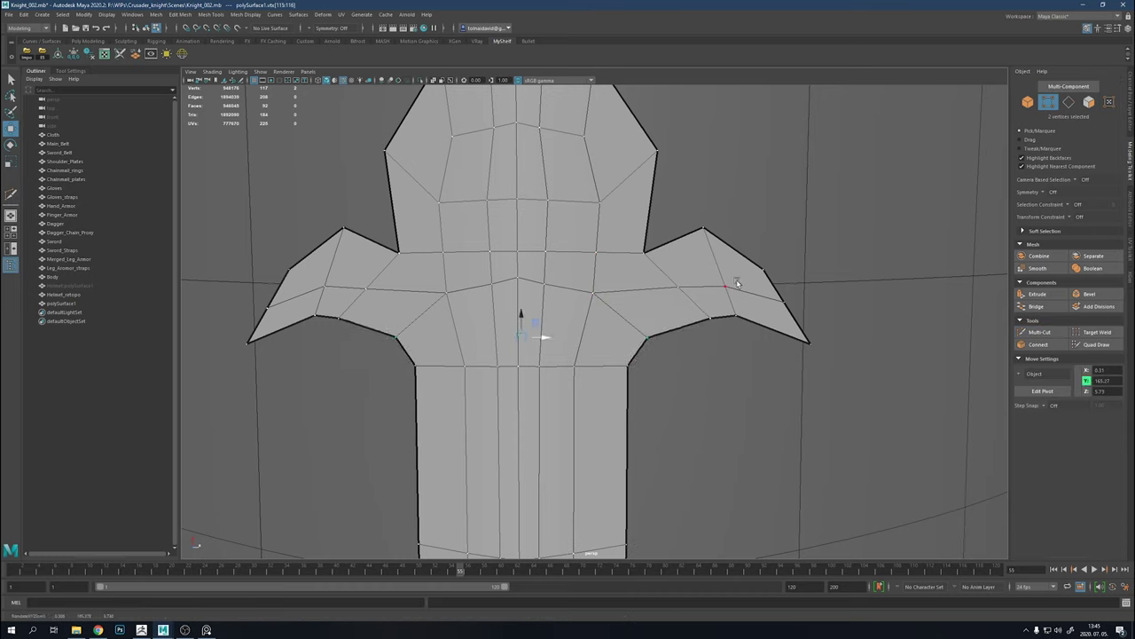
left_click(291, 271)
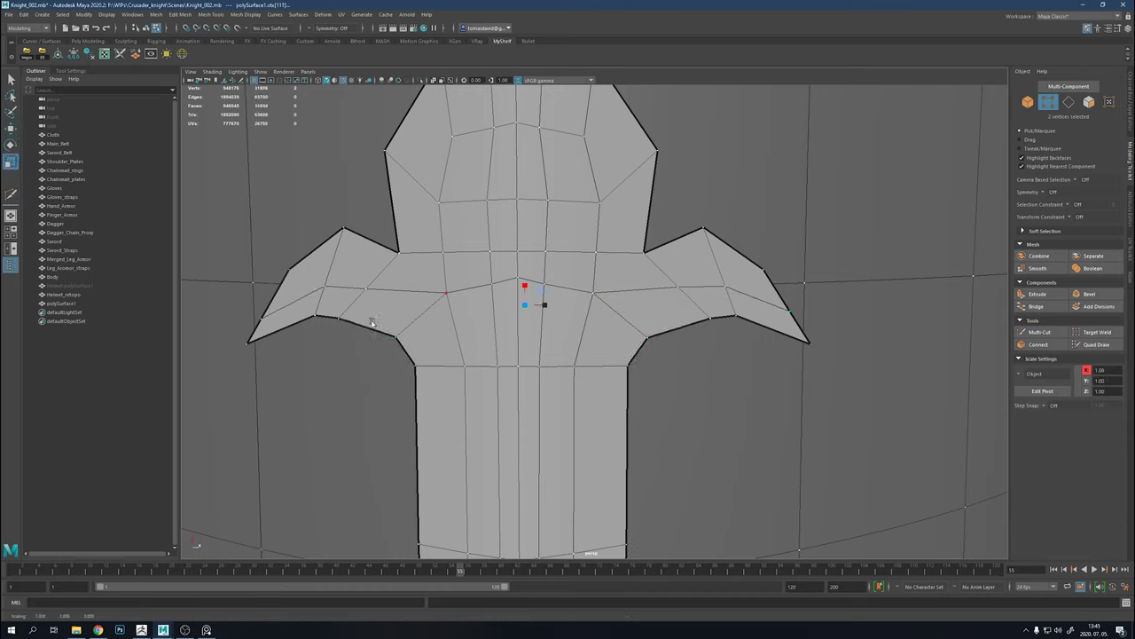
key("e")
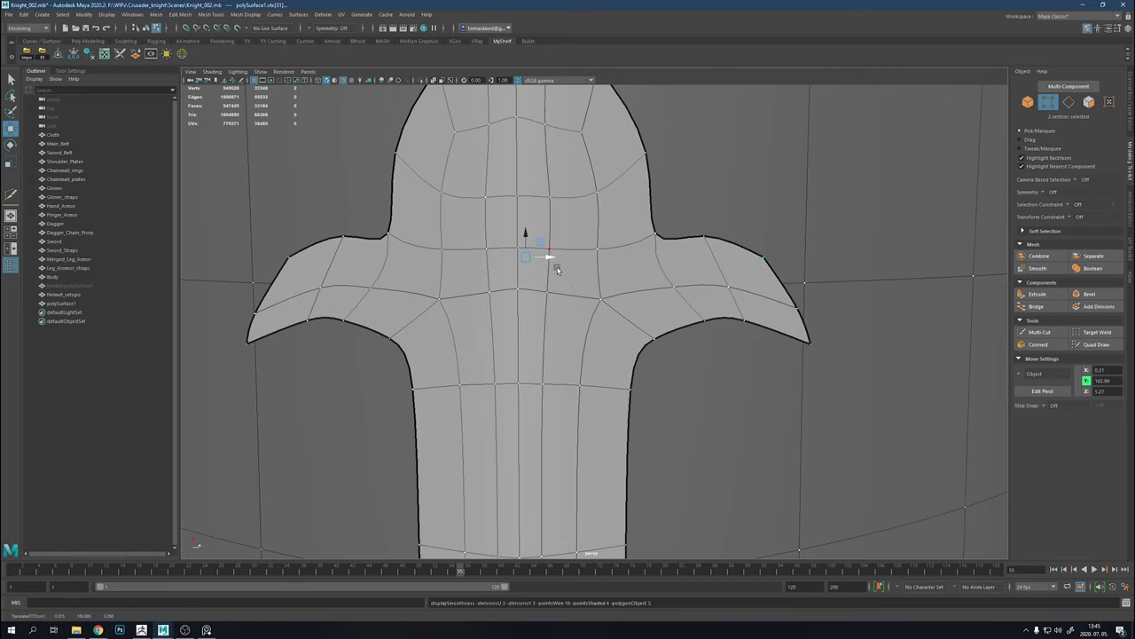
left_click(795, 306)
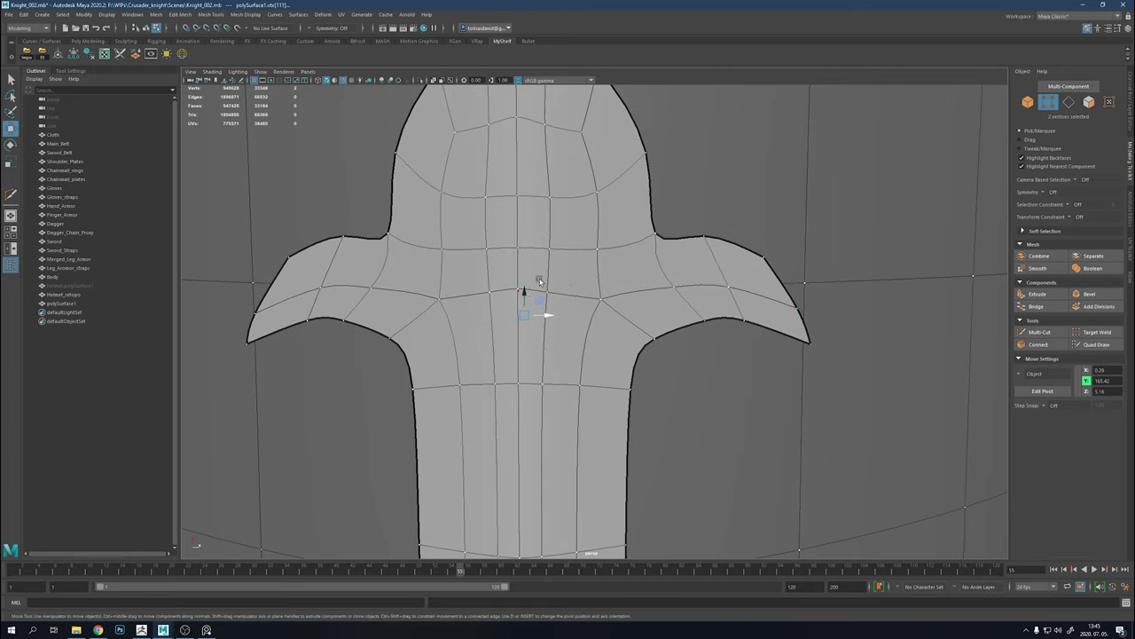
scroll(497, 277, "down", 3)
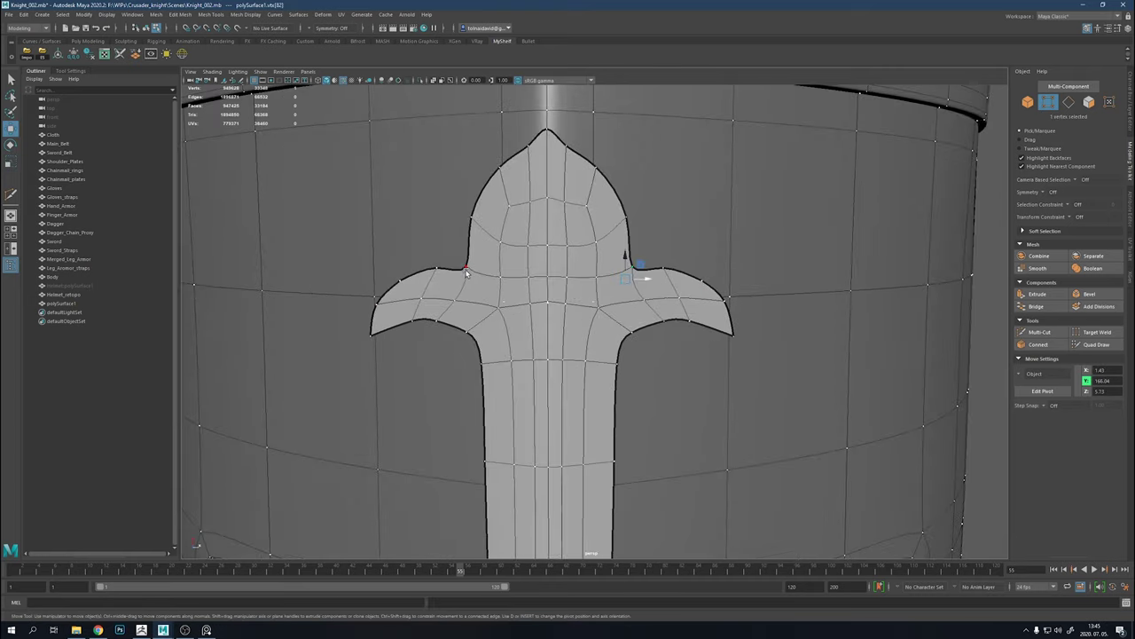
left_click(465, 270, "shift")
left_click_drag(466, 273, 613, 298, "alt")
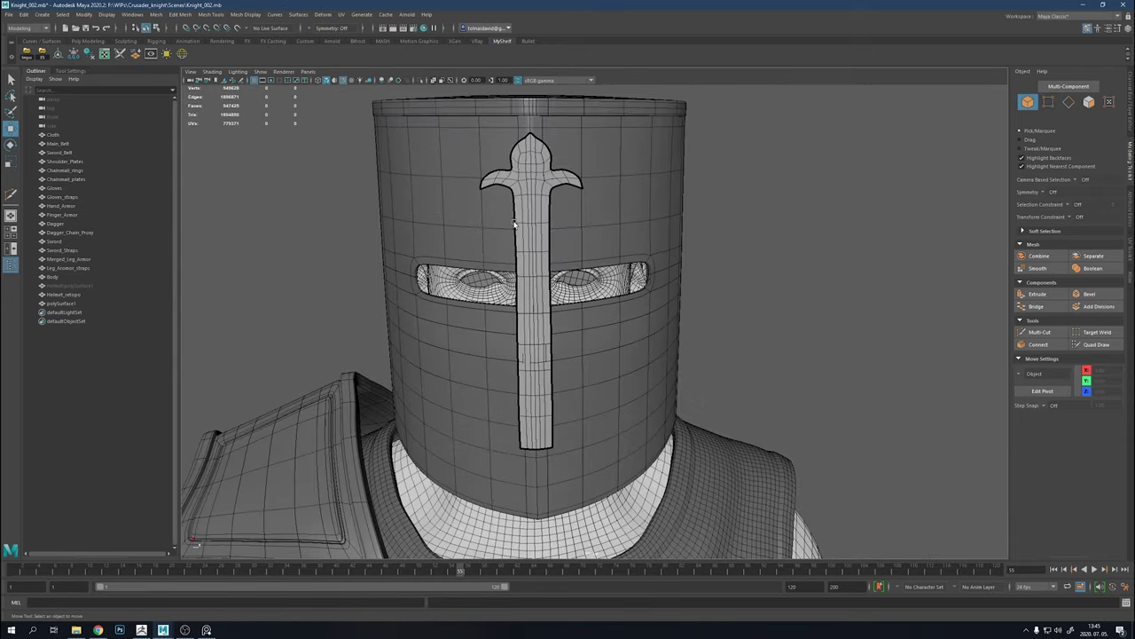
Isolate the cross and mirror it to create a lower half
left_click(540, 287)
right_click_drag(547, 309, 561, 305)
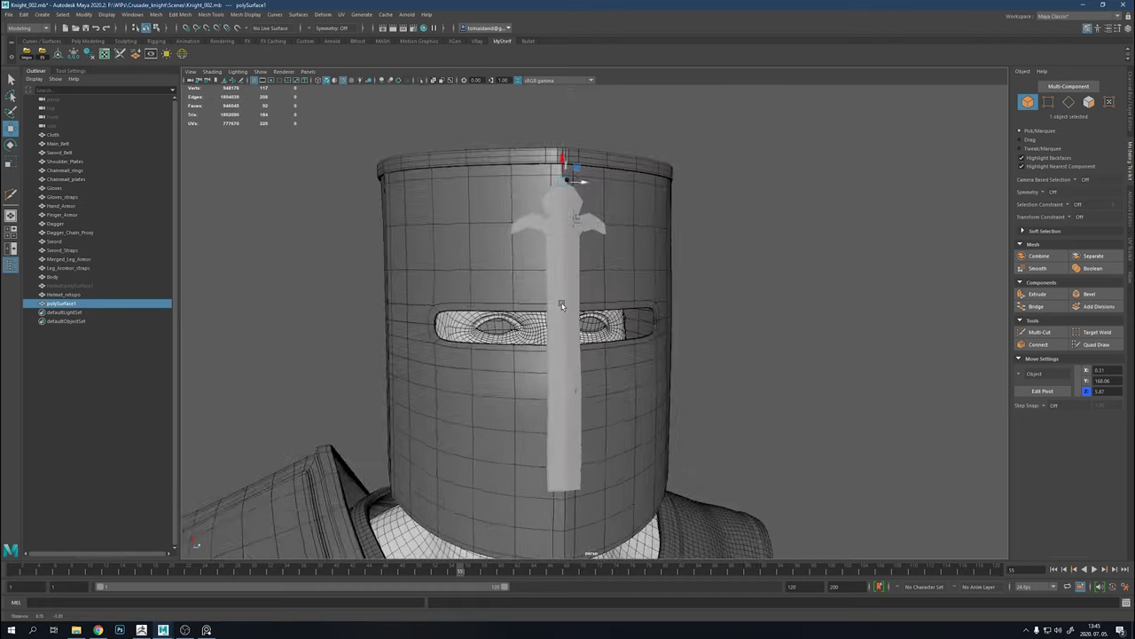
left_click_drag(561, 305, 532, 315, "alt")
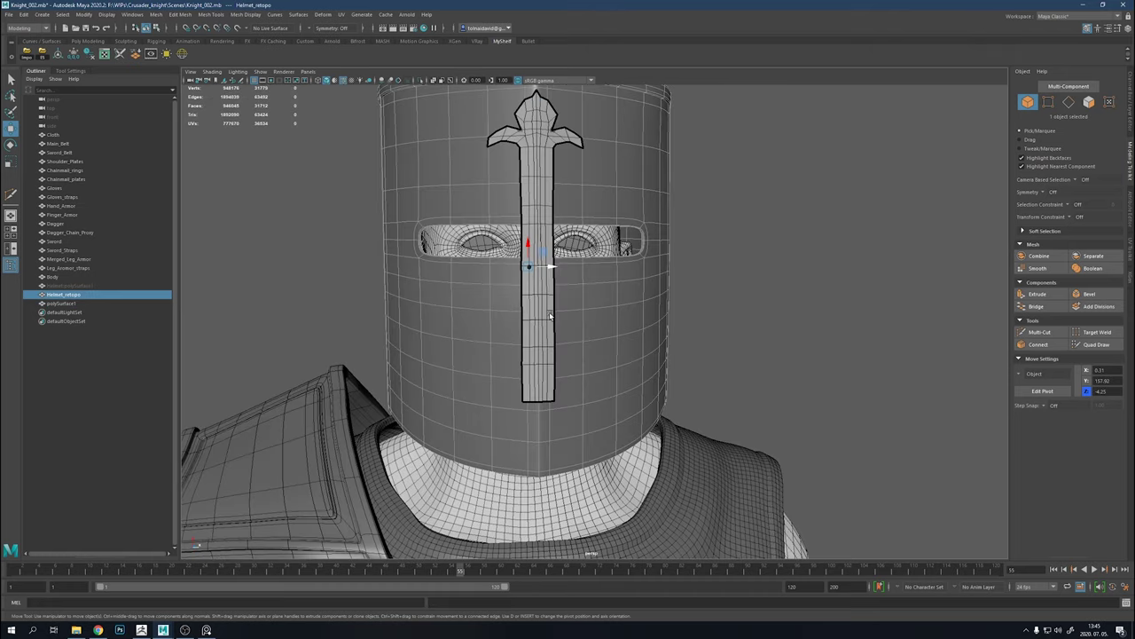
left_click(658, 303)
left_click(541, 285)
key("ctrl+1")
right_click_drag(730, 320, 728, 417, "shift")
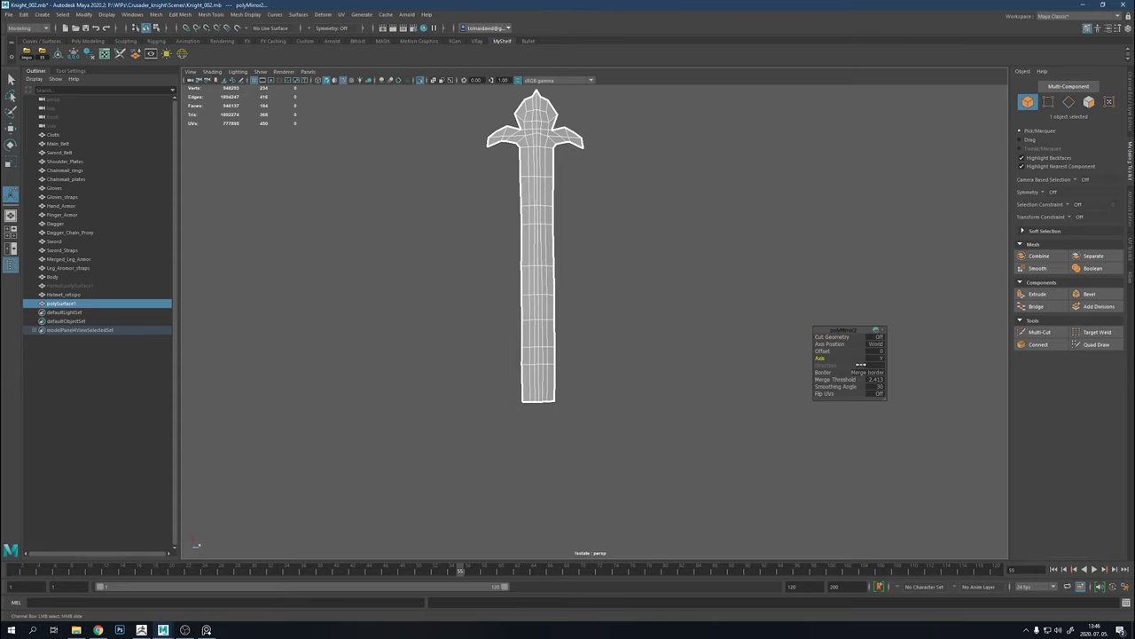
Move the mirrored faces down the helmet and onto its front surface
key("F11")
key("w")
left_click_drag(587, 203, 700, 340)
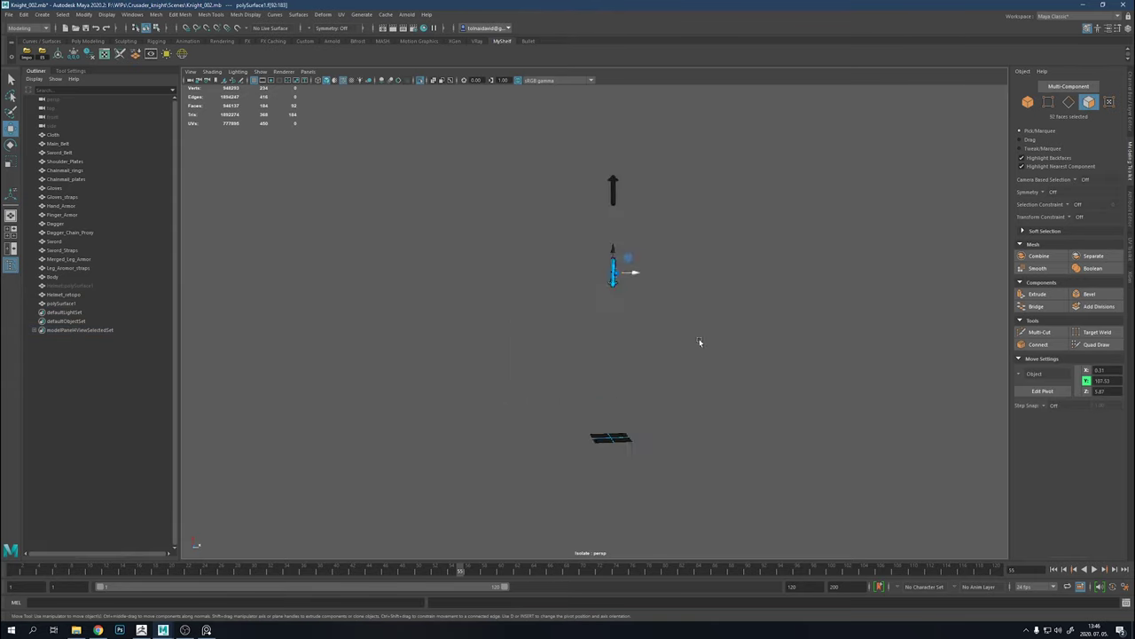
key("ctrl+1")
scroll(835, 418, "up", 5)
scroll(835, 418, "up", 3)
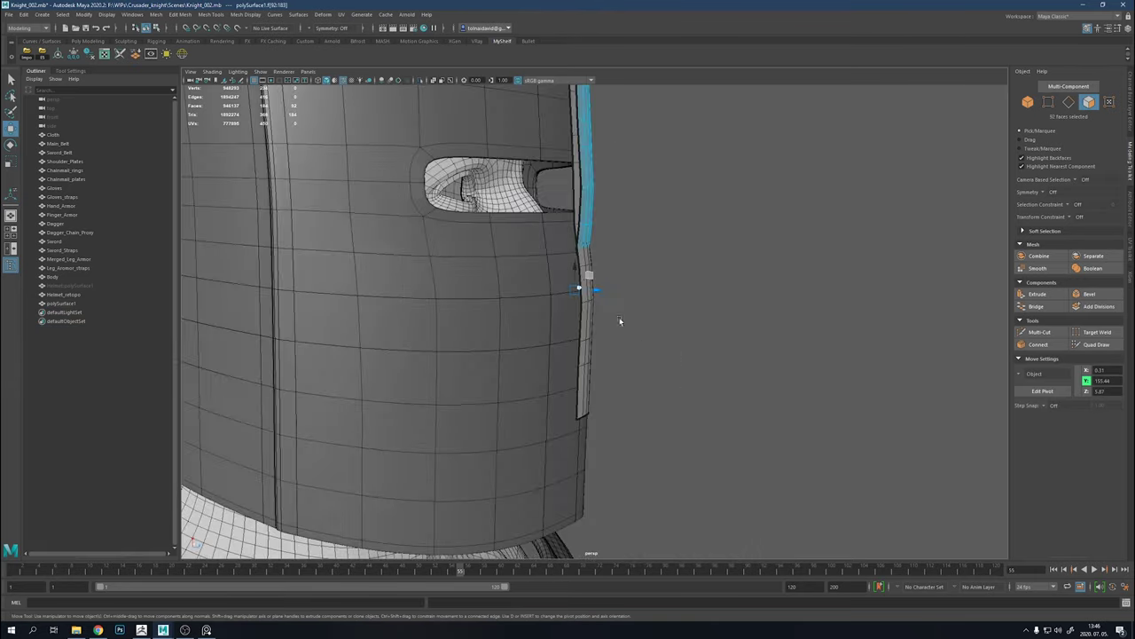
left_click_drag(588, 281, 604, 297)
left_click_drag(632, 353, 521, 331, "alt")
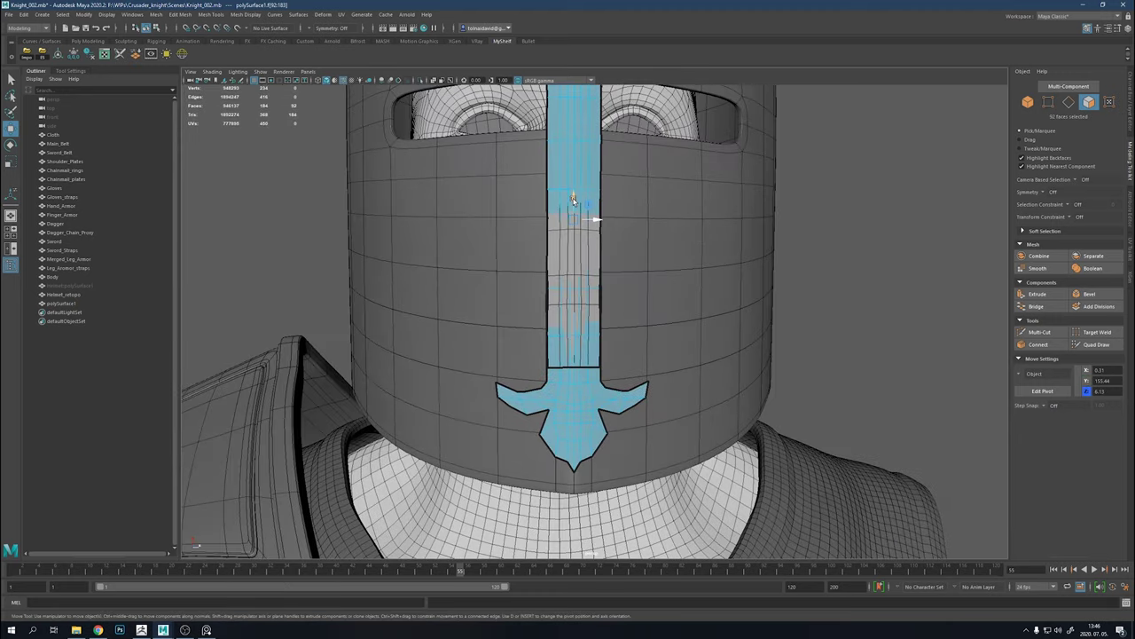
mouse_move(580, 197)
left_mouse_down()
mouse_move(578, 182)
mouse_move(488, 190)
mouse_move(414, 376)
mouse_move(553, 293)
left_mouse_up()
Delete the overlapping band of faces in the middle of the blade
key("F8")
key("ctrl+1")
key("F8")
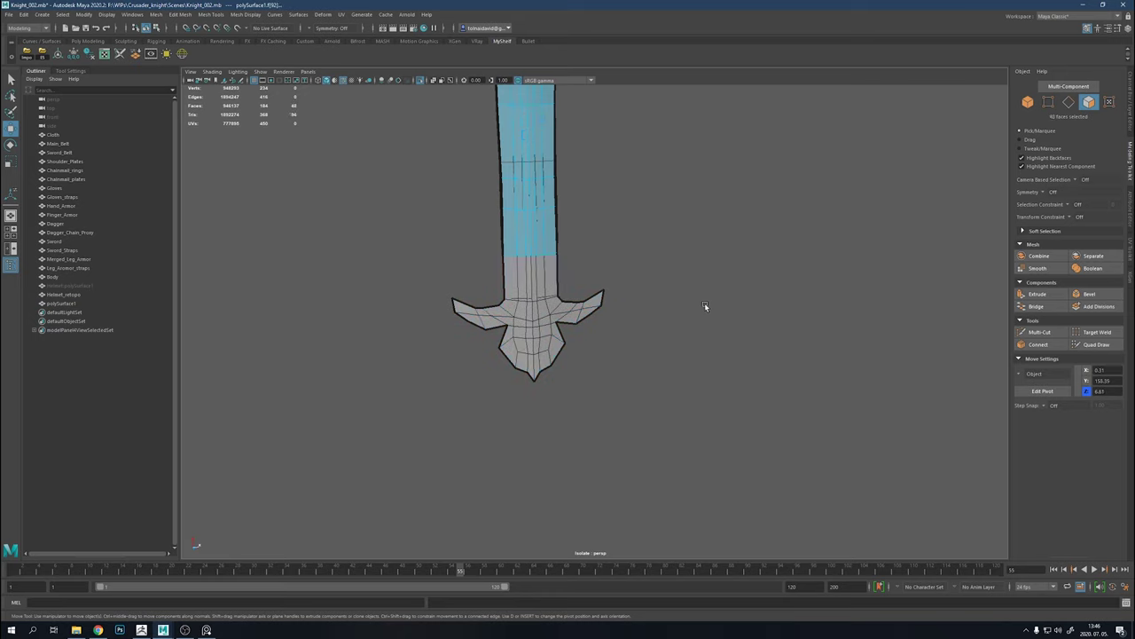
mouse_move(705, 309)
left_mouse_down("alt")
mouse_move(654, 268)
mouse_move(556, 340)
mouse_move(623, 337)
left_mouse_up("alt")
key("Delete")
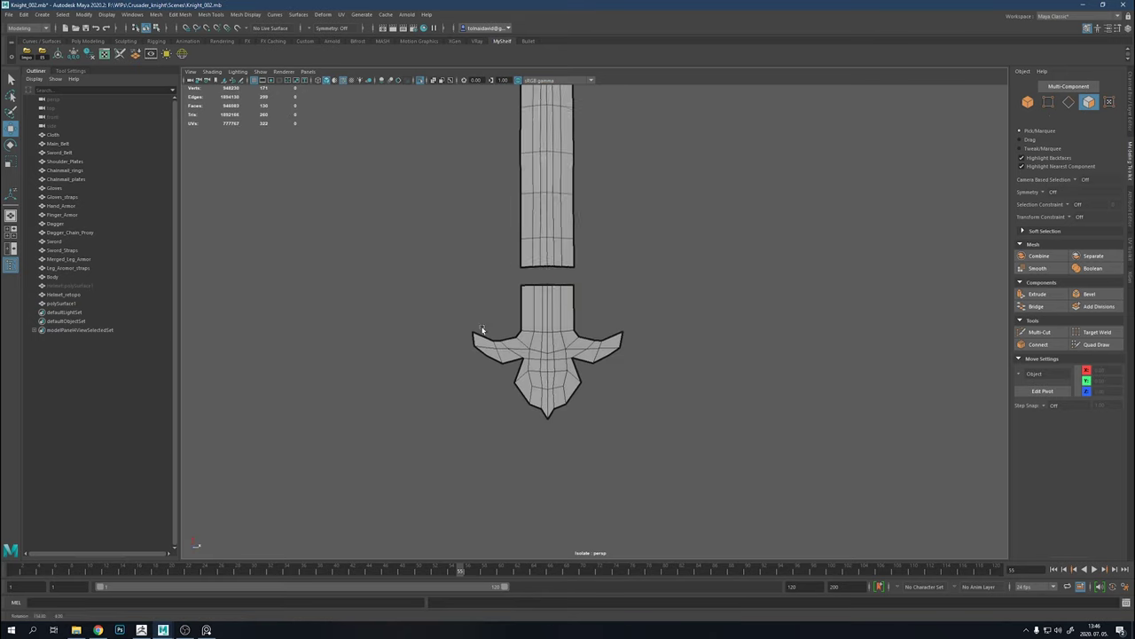
Bridge the open edges on both sides of the blade gap into one continuous strip
scroll(590, 324, "up", 3)
left_click(602, 311)
left_click(557, 345, "shift")
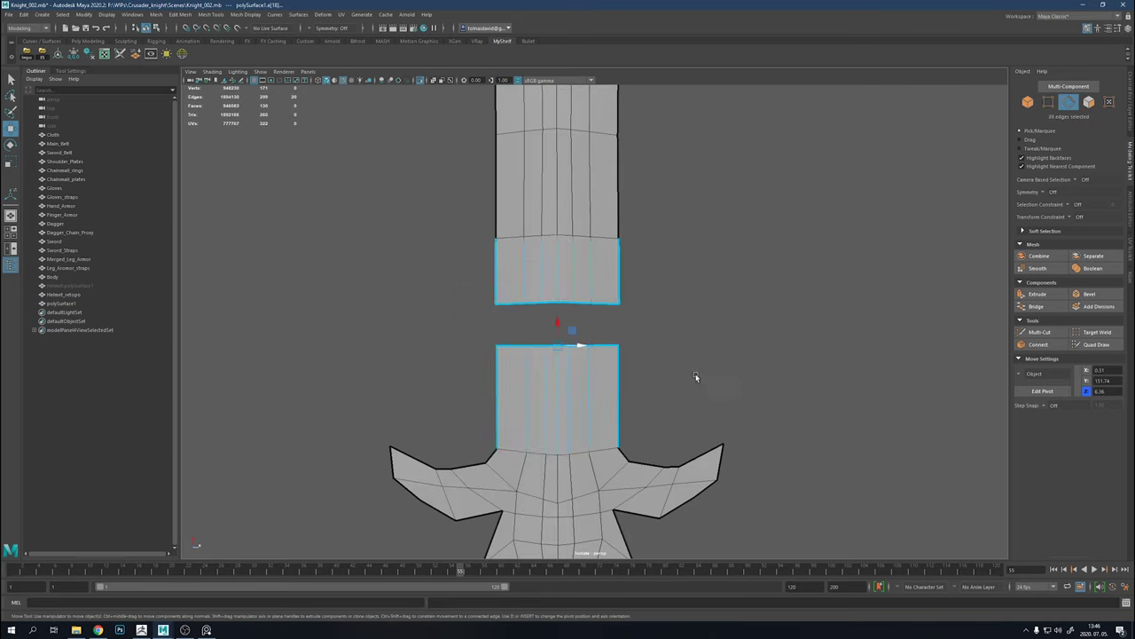
scroll(837, 355, "up", 5)
scroll(659, 360, "down", 4)
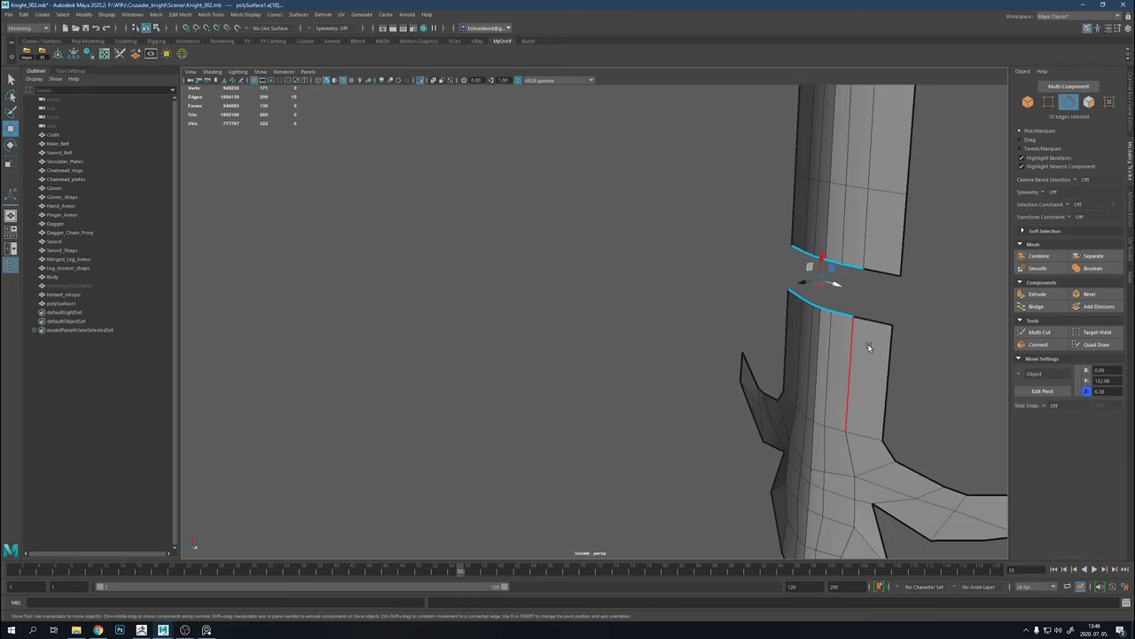
right_click_drag(824, 299, 881, 272, "shift")
left_click(881, 272, "shift")
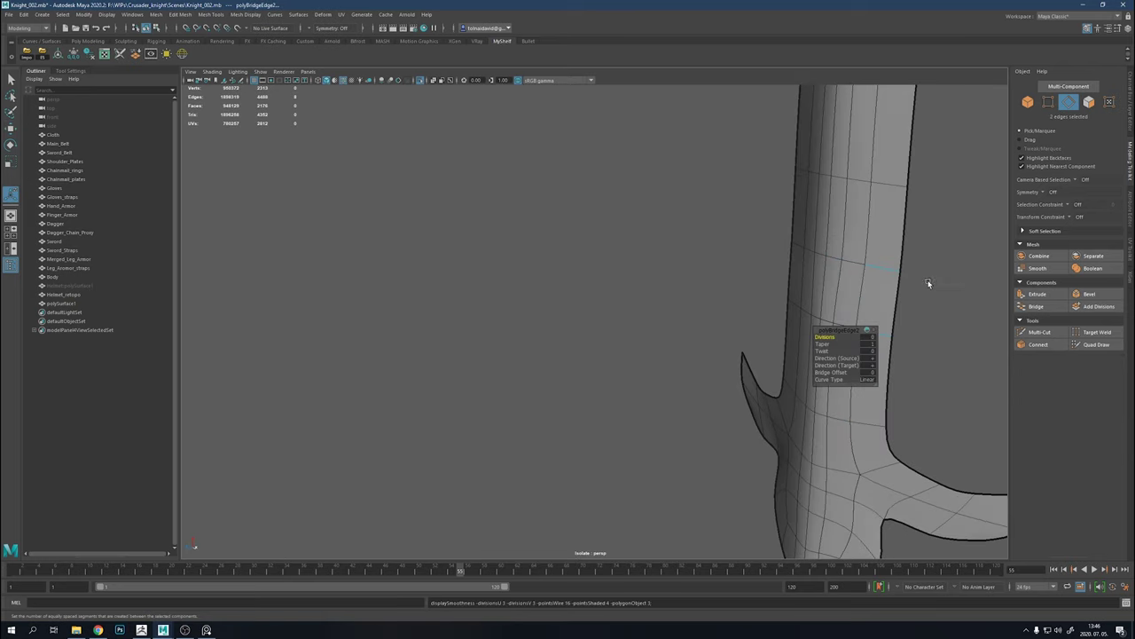
mouse_move(836, 343)
left_mouse_down("alt")
mouse_move(789, 254)
mouse_move(718, 316)
mouse_move(574, 270)
left_mouse_up("alt")
scroll(788, 254, "down", 4)
Extrude all the cross faces with Ctrl+E to test its thickness
key("1")
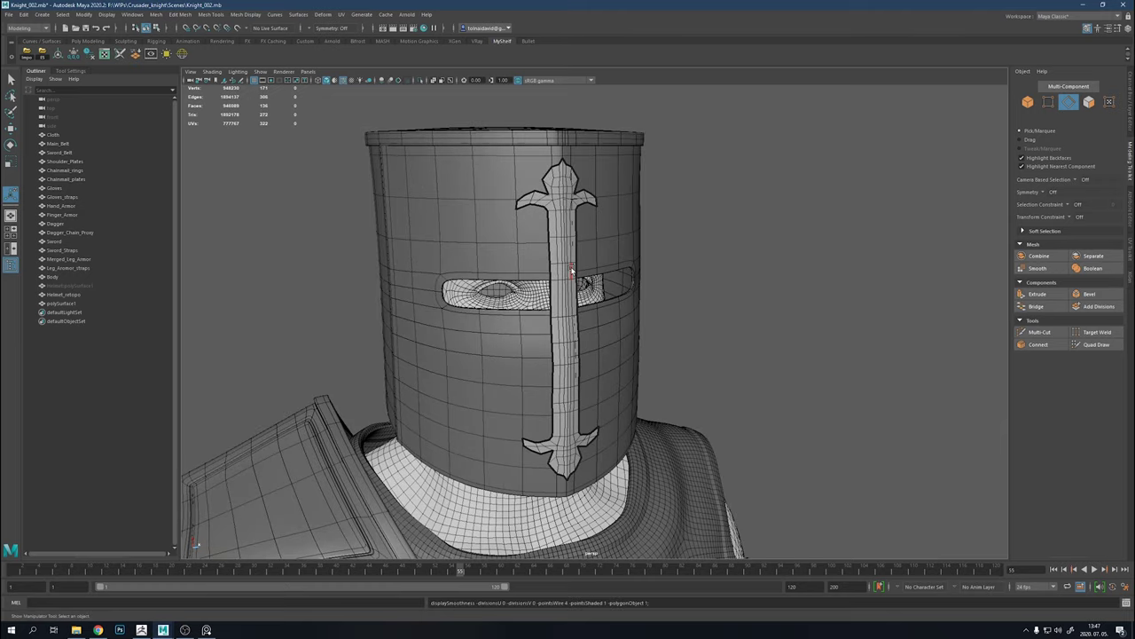
right_click_drag(572, 271, 572, 293)
left_click_drag(572, 293, 616, 304, "alt")
key("ctrl+e")
scroll(562, 258, "up", 3)
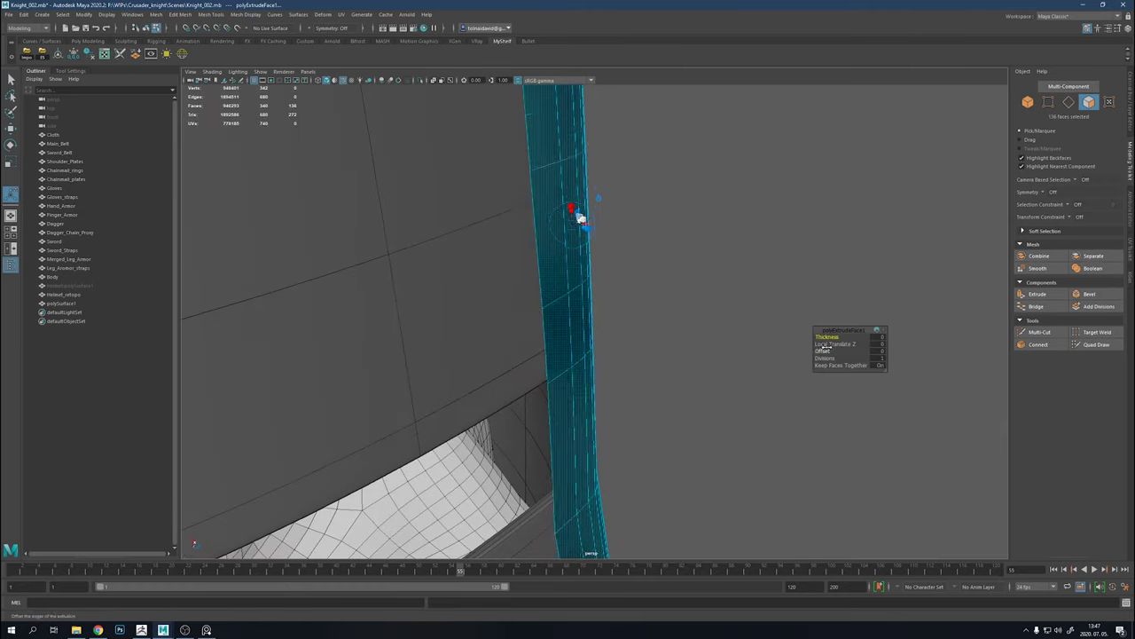
key("F8")
Turn off the wireframe overlay and assign an existing material to the cross
mouse_move(615, 346)
left_mouse_down("alt")
mouse_move(753, 369)
mouse_move(826, 312)
left_mouse_up("alt")
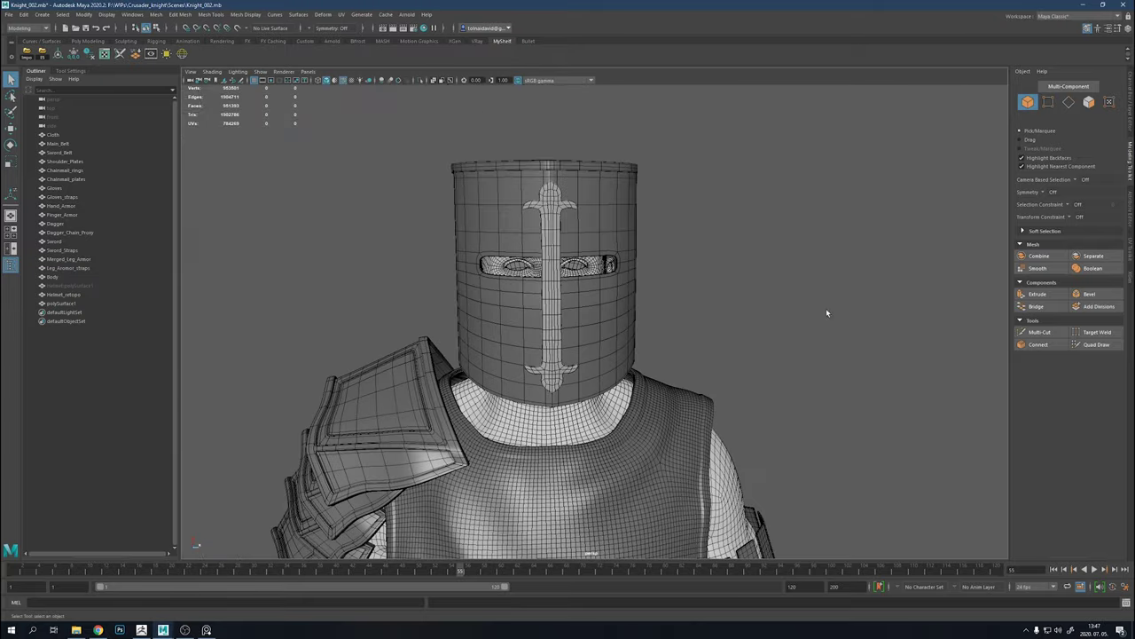
left_click(328, 80)
left_click_drag(497, 310, 626, 315, "alt")
left_click(543, 330)
right_click_drag(544, 330, 713, 400)
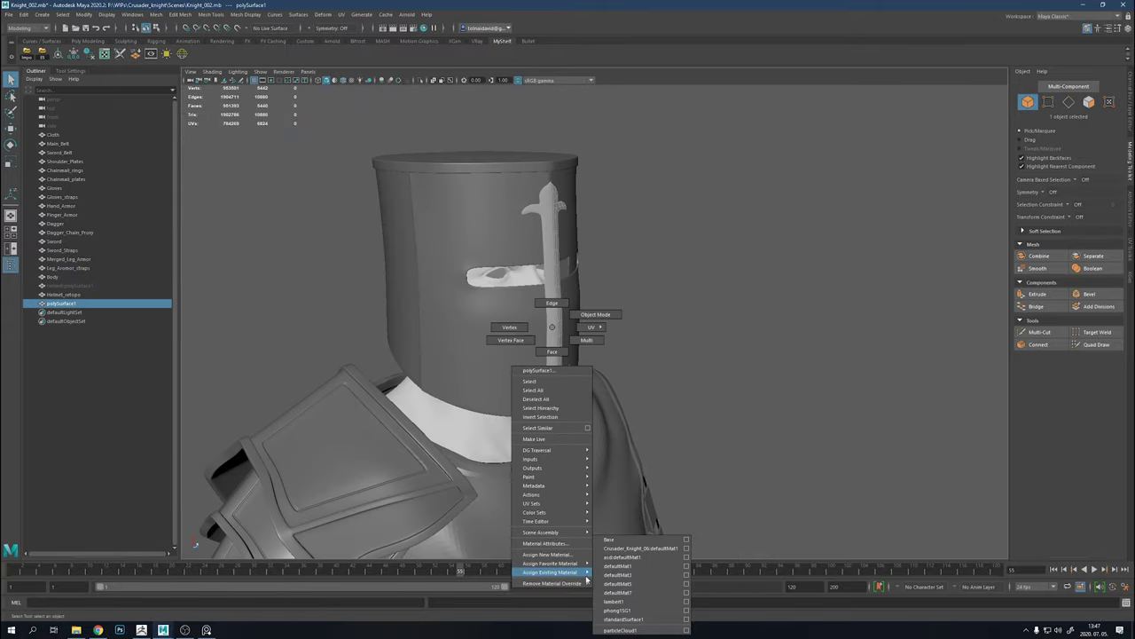
mouse_move(713, 400)
left_mouse_down("alt")
mouse_move(750, 332)
mouse_move(772, 337)
left_mouse_up("alt")
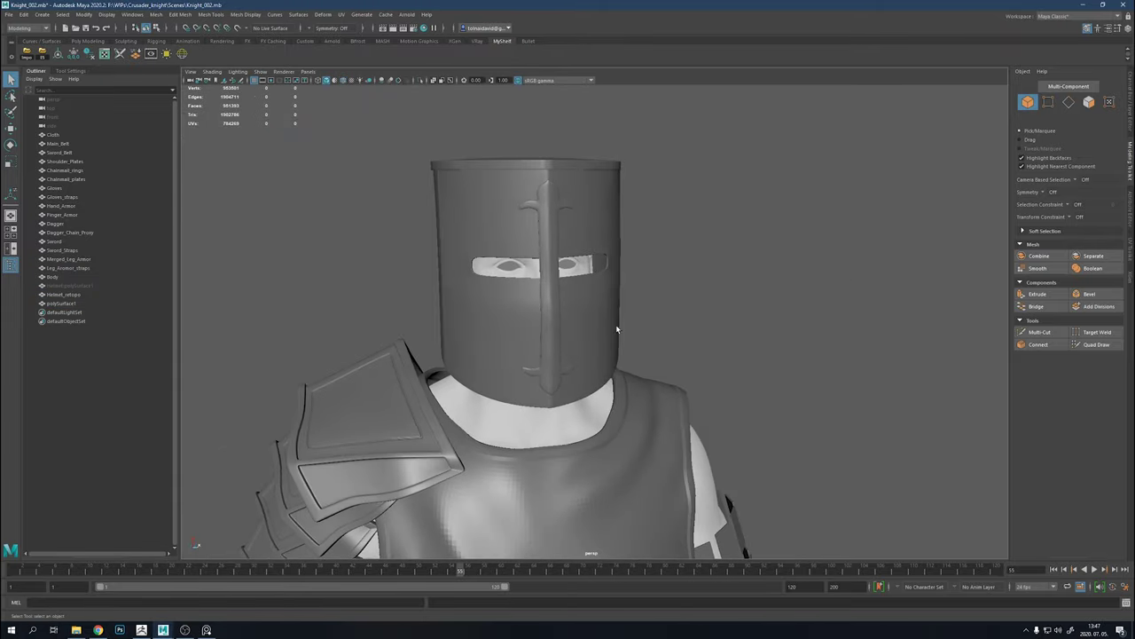
scroll(545, 325, "up", 3)
Bevel the cross edges with a narrow width and inspect the result
key("F10")
left_click(515, 321)
scroll(514, 321, "up", 5)
right_click_drag(541, 328, 593, 366, "shift")
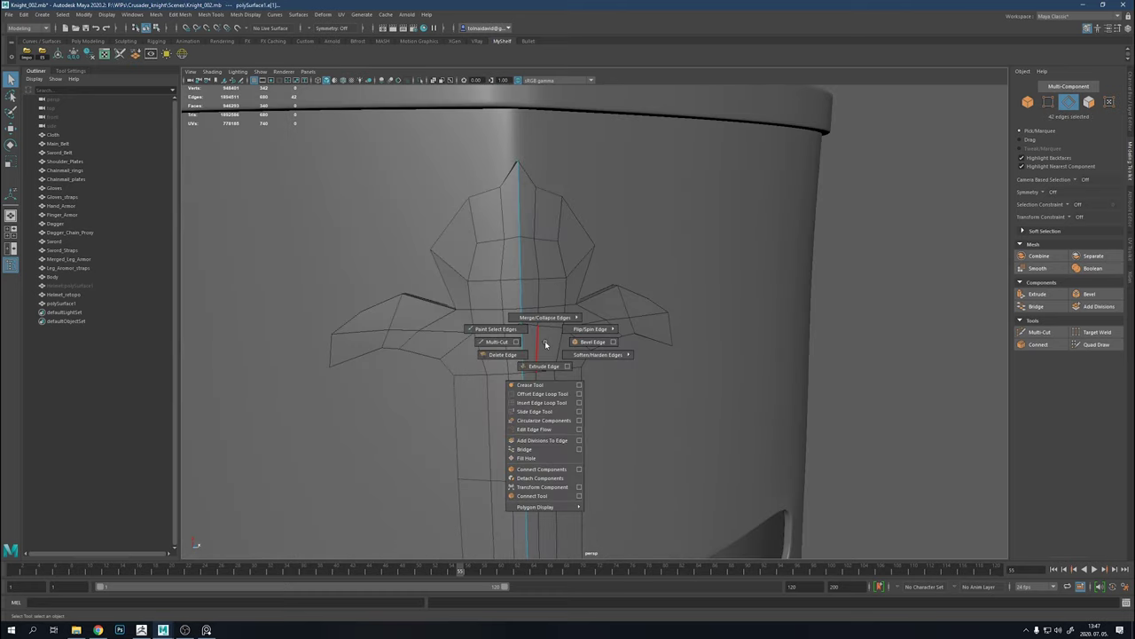
left_click_drag(822, 337, 817, 337)
right_click_drag(539, 309, 539, 284)
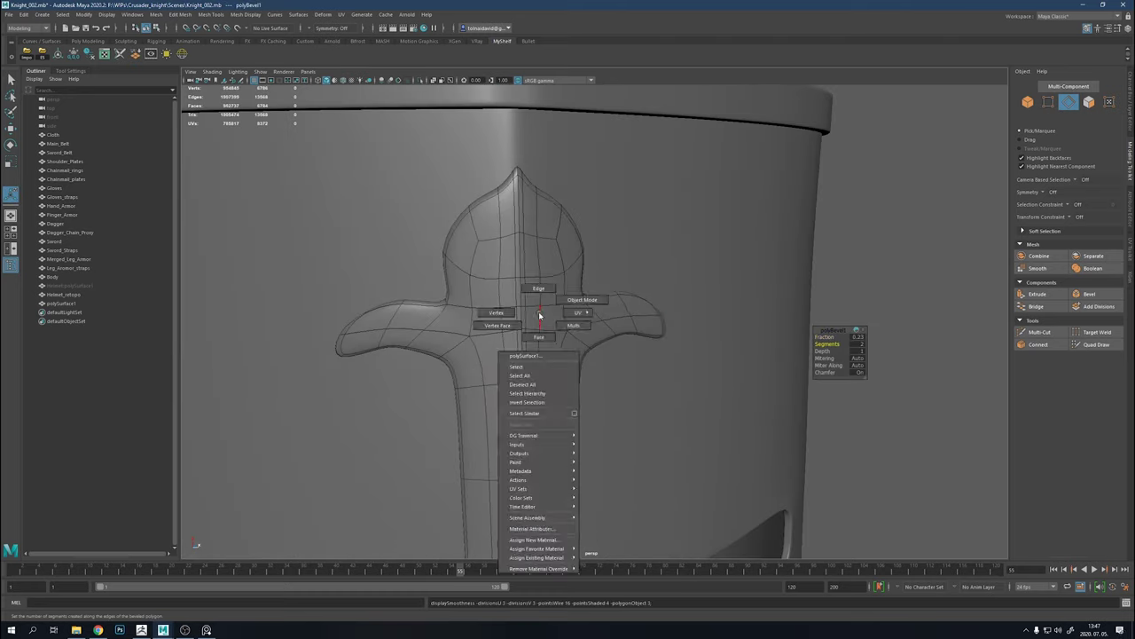
scroll(711, 253, "down", 5)
mouse_move(710, 253)
left_mouse_down("alt")
mouse_move(815, 257)
mouse_move(591, 211)
mouse_move(688, 310)
mouse_move(719, 428)
mouse_move(578, 366)
mouse_move(593, 364)
left_mouse_up("alt")
Undo the extrude and bevel tests to restore the flat cross
key("ctrl+z")
key("F11")
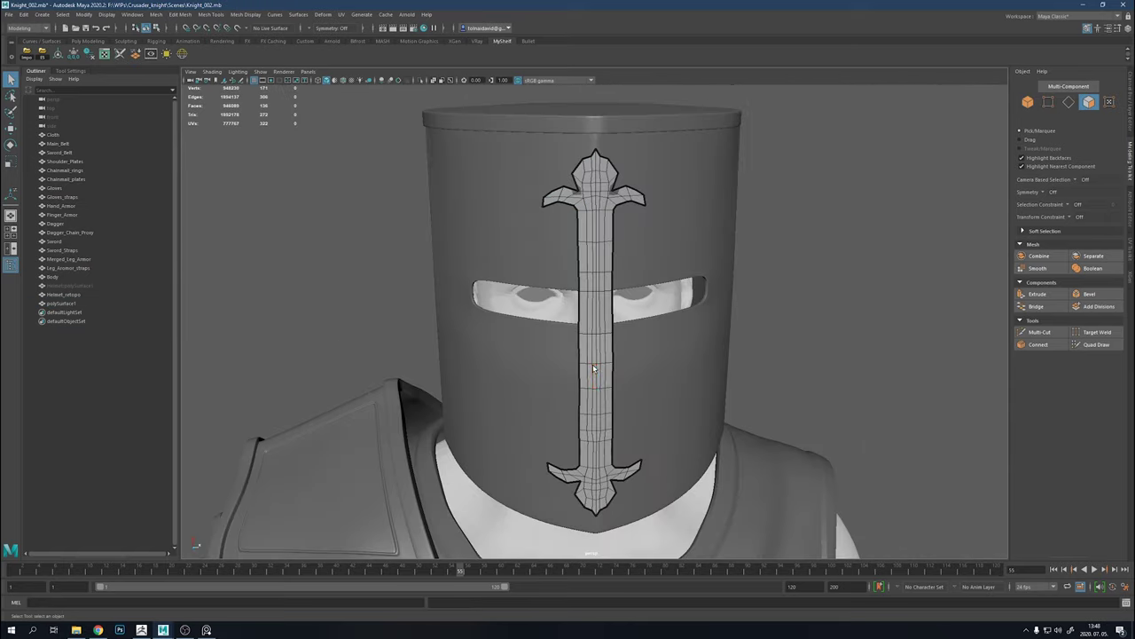
key("F8")
Duplicate the cross as polySurface2 and move the copy beside the helmet
left_click(599, 252)
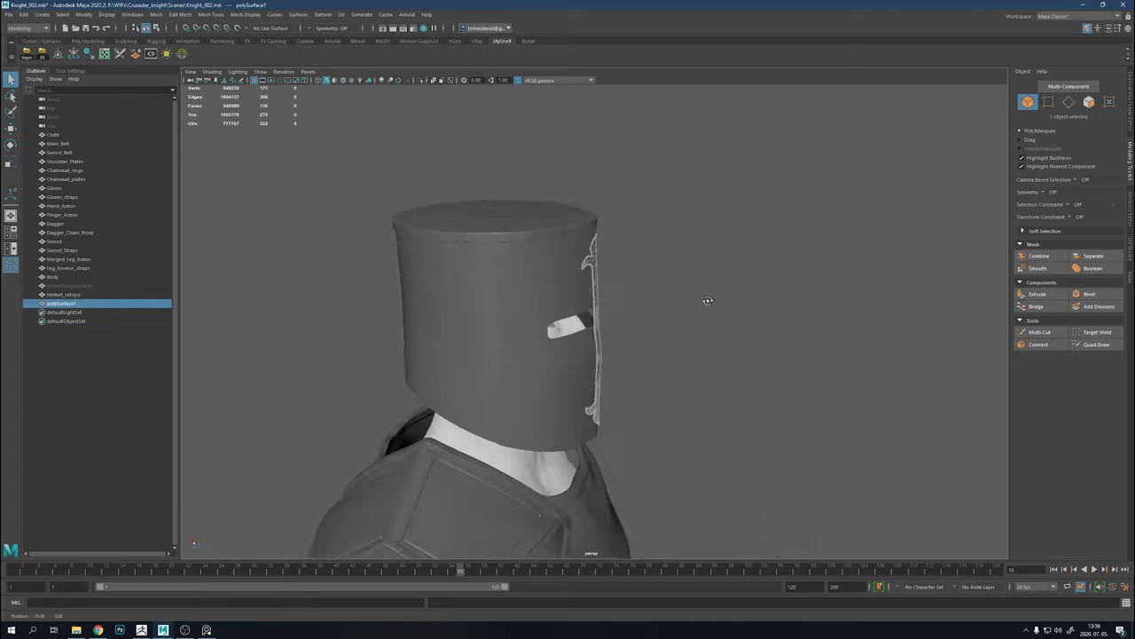
mouse_move(704, 299)
left_mouse_down("alt")
mouse_move(619, 295)
mouse_move(674, 292)
left_mouse_up("alt")
key("ctrl+d")
key("e")
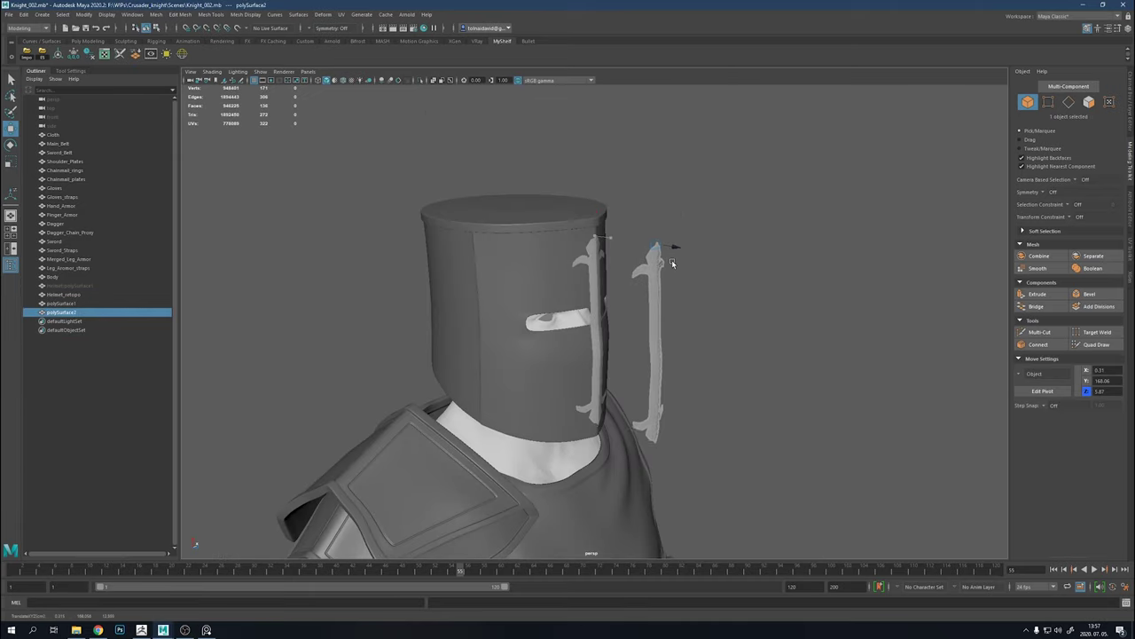
mouse_move(707, 257)
left_mouse_down()
mouse_move(710, 287)
mouse_move(610, 307)
left_mouse_up()
Scale the polySurface2 crossbar about 1.5 times wider along X
key("w")
left_click_drag(595, 354, 576, 340, "alt")
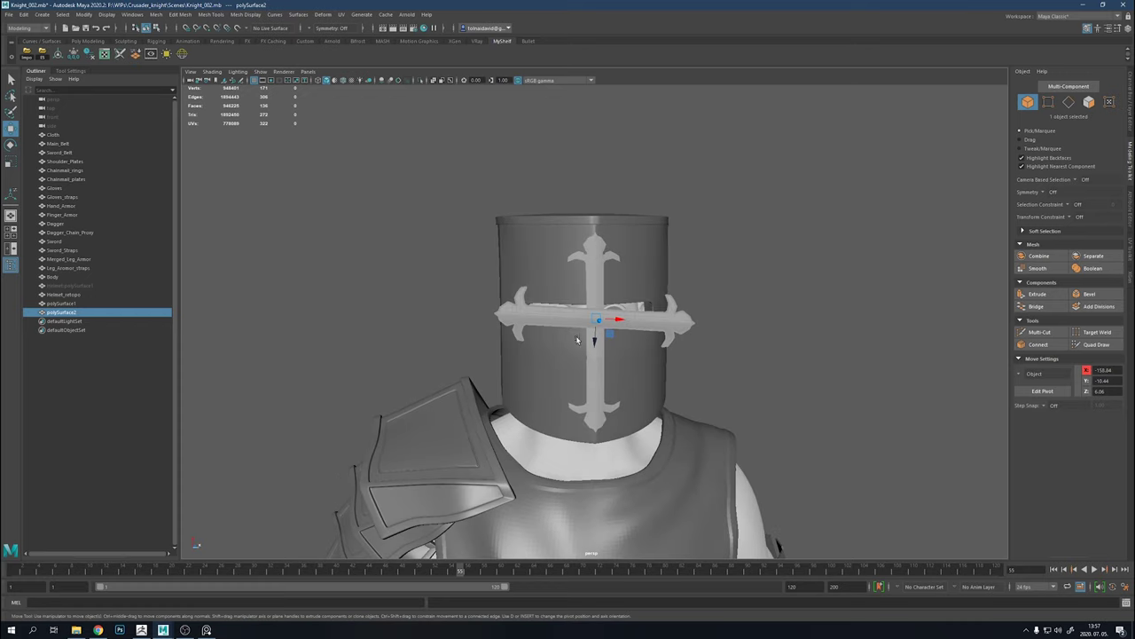
left_click(1124, 110)
scroll(666, 412, "up", 2)
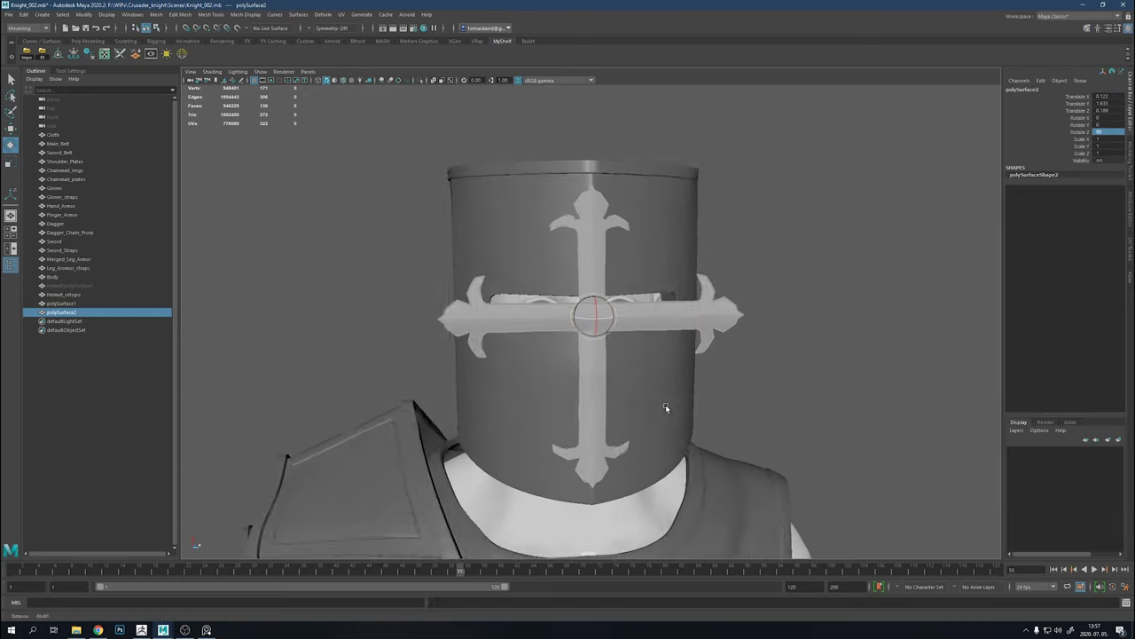
scroll(669, 412, "up", 3)
scroll(657, 381, "up", 2)
key("w")
key("r")
mouse_move(624, 321)
left_mouse_down()
mouse_move(612, 372)
mouse_move(628, 526)
mouse_move(572, 371)
left_mouse_up()
Move the crossbar out in front of the helmet's cross emblem
key("w")
right_click(571, 371)
left_click(575, 372)
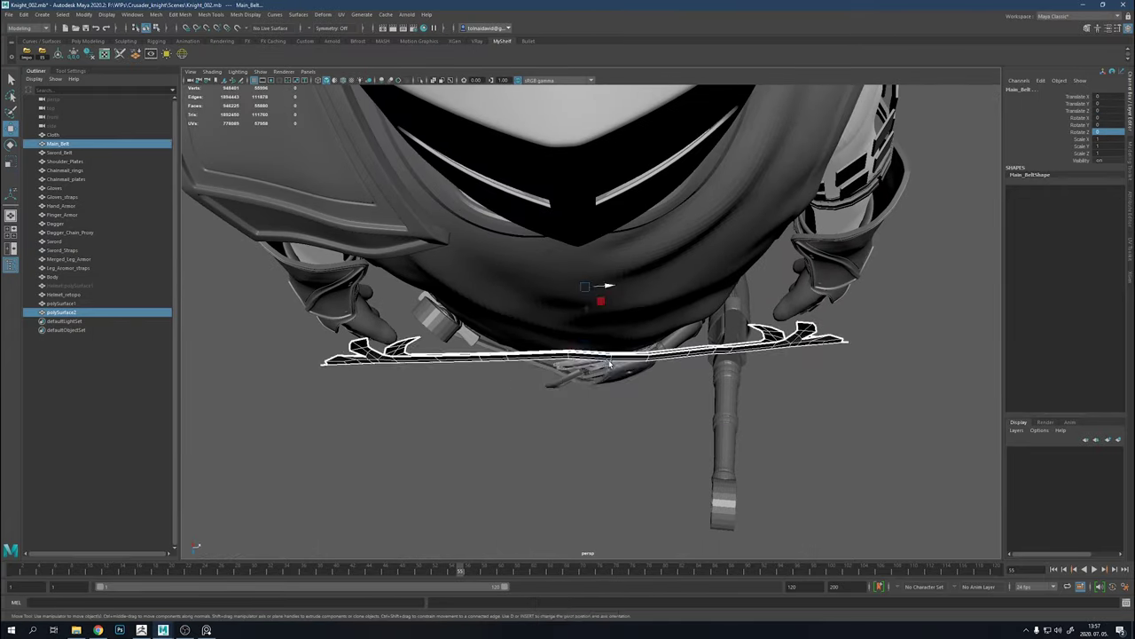
key("f")
left_click(616, 334)
left_click_drag(618, 330, 717, 331)
left_click(734, 331)
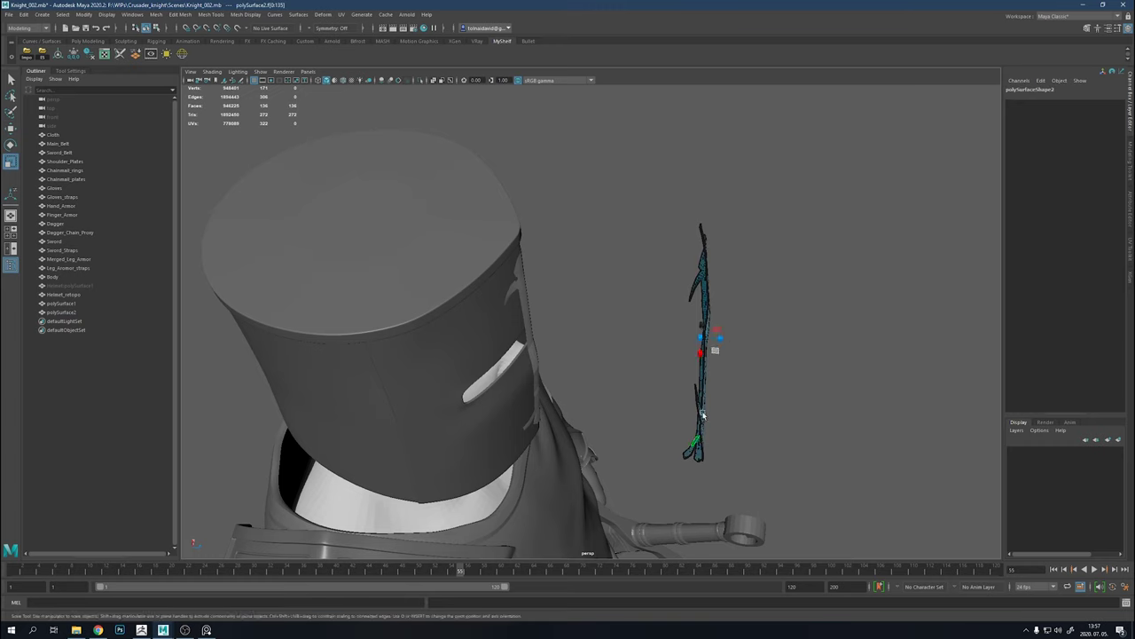
Select a horizontal edge loop on the crossbar, undo the trial edits and return to object mode
left_click_drag(702, 416, 710, 381, "alt")
scroll(714, 371, "up", 5)
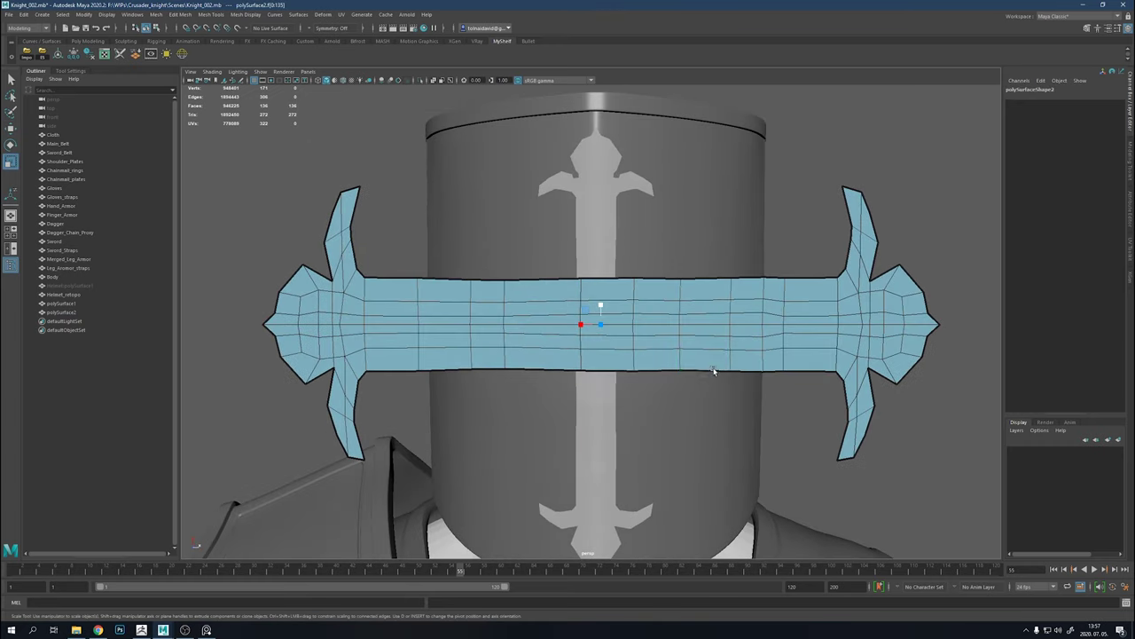
right_click_drag(714, 371, 714, 350)
double_click(700, 300)
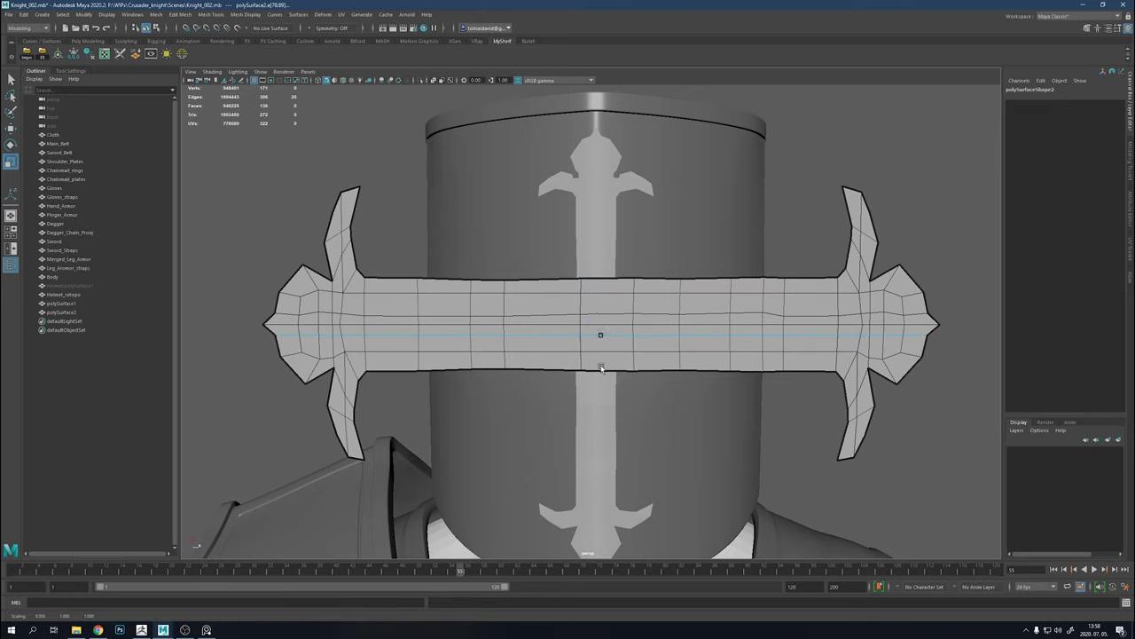
key("ctrl+z")
key("ctrl+z")
mouse_move(602, 294)
left_mouse_down("alt")
mouse_move(698, 331)
mouse_move(567, 352)
mouse_move(607, 279)
left_mouse_up("alt")
key("F8")
Add a Nonlinear Bend deformer to polySurface2 with curvature 30
key("r")
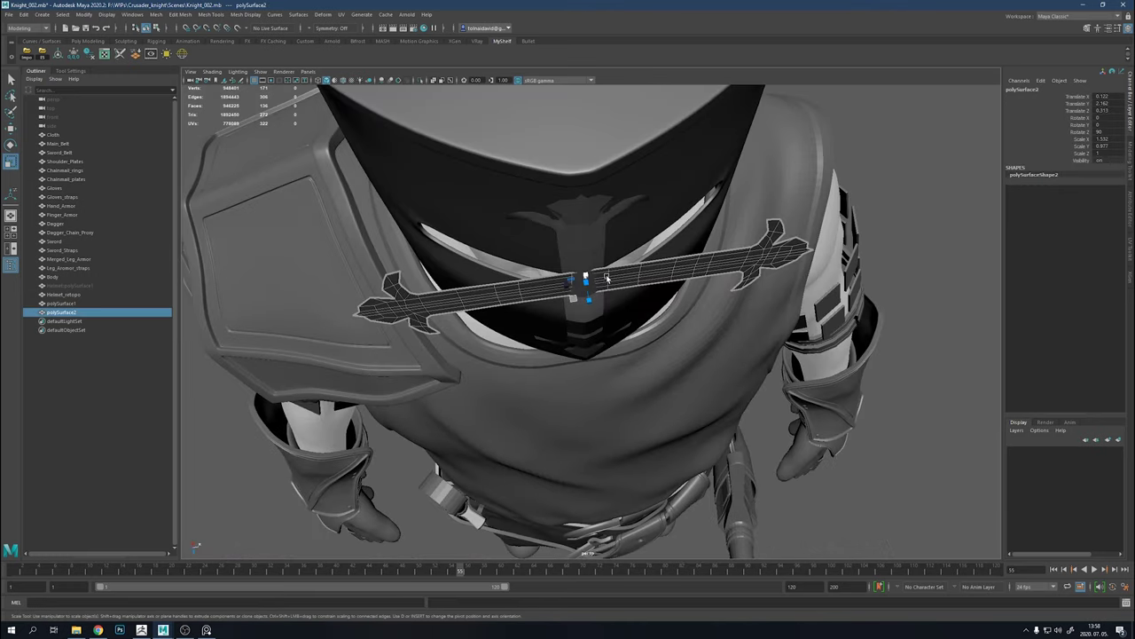
left_click(318, 15)
left_click(441, 157)
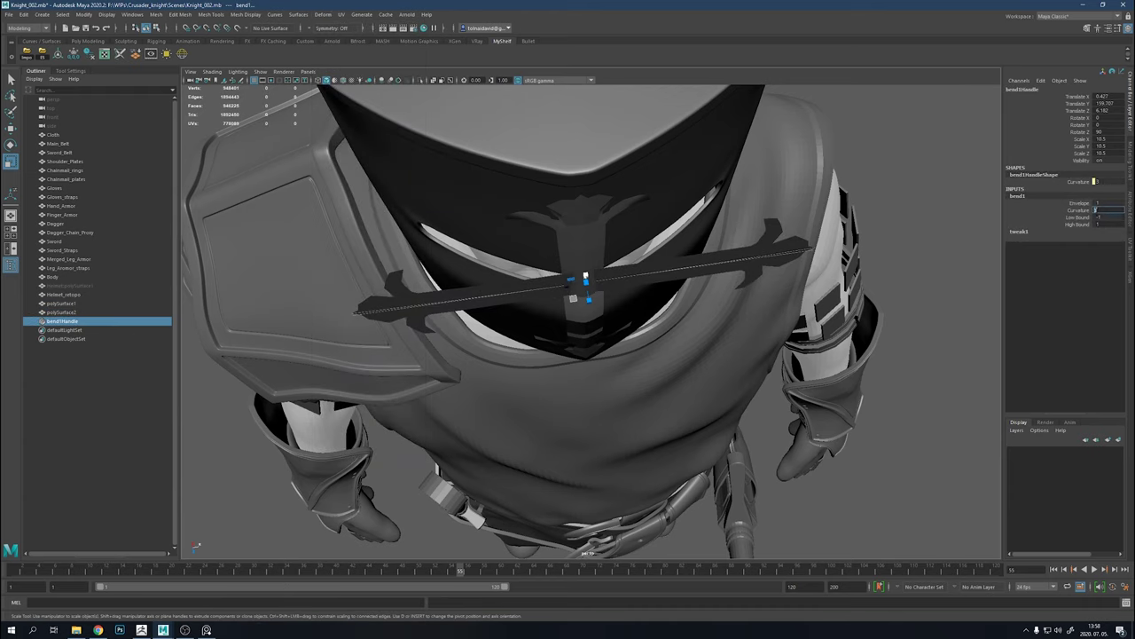
type("30")
key("Return")
Rotate bend1Handle so the crossbar curves around the helmet front
left_click_drag(621, 354, 640, 275, "alt")
left_click_drag(584, 308, 563, 255)
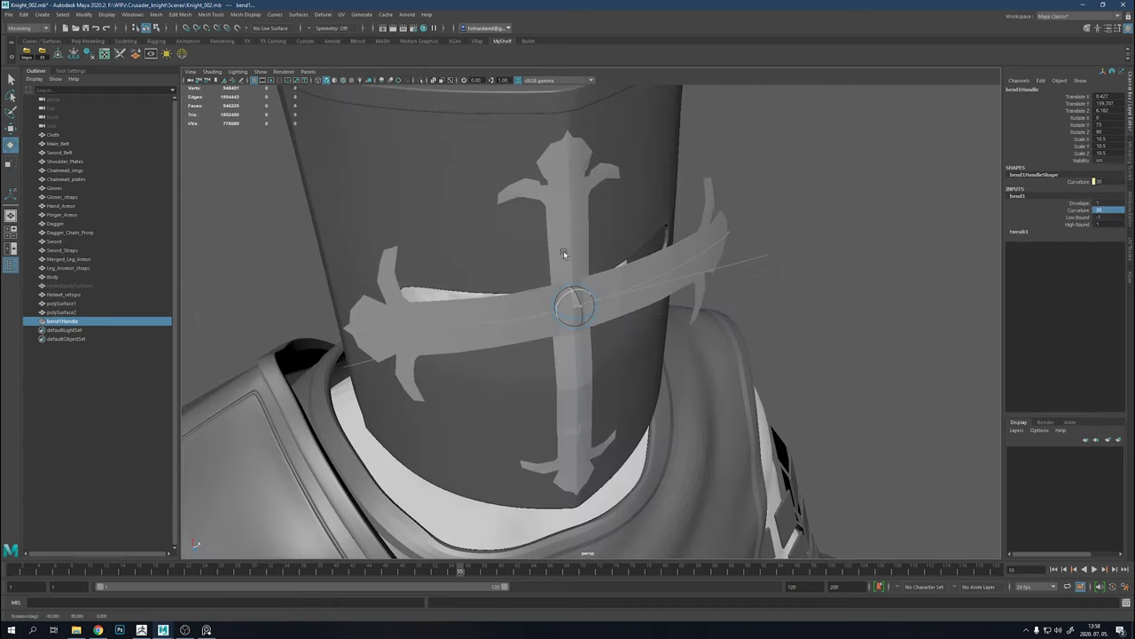
mouse_move(626, 310)
left_mouse_down("alt")
mouse_move(705, 283)
mouse_move(597, 308)
left_mouse_up("alt")
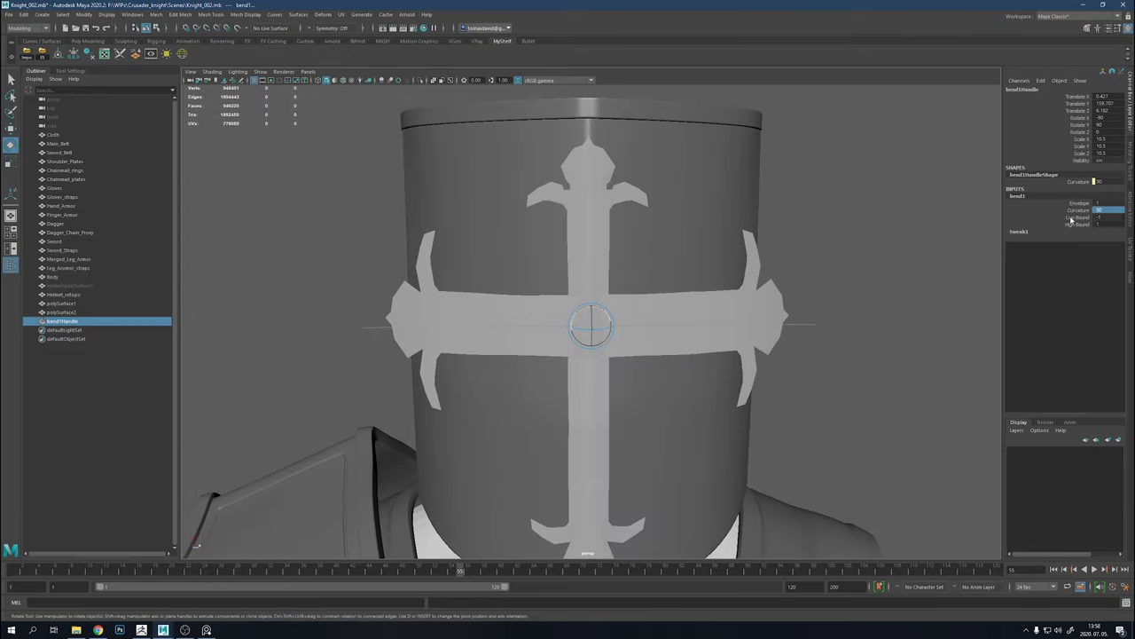
mouse_move(864, 229)
left_mouse_down("alt")
mouse_move(731, 297)
mouse_move(875, 188)
mouse_move(807, 291)
mouse_move(725, 257)
mouse_move(642, 322)
mouse_move(742, 319)
mouse_move(626, 327)
mouse_move(690, 299)
mouse_move(595, 347)
mouse_move(572, 289)
mouse_move(585, 312)
mouse_move(566, 317)
left_mouse_up("alt")
key("Return")
Set the bend curvature back to 0 to flatten the crossbar
left_click(628, 332)
key("w")
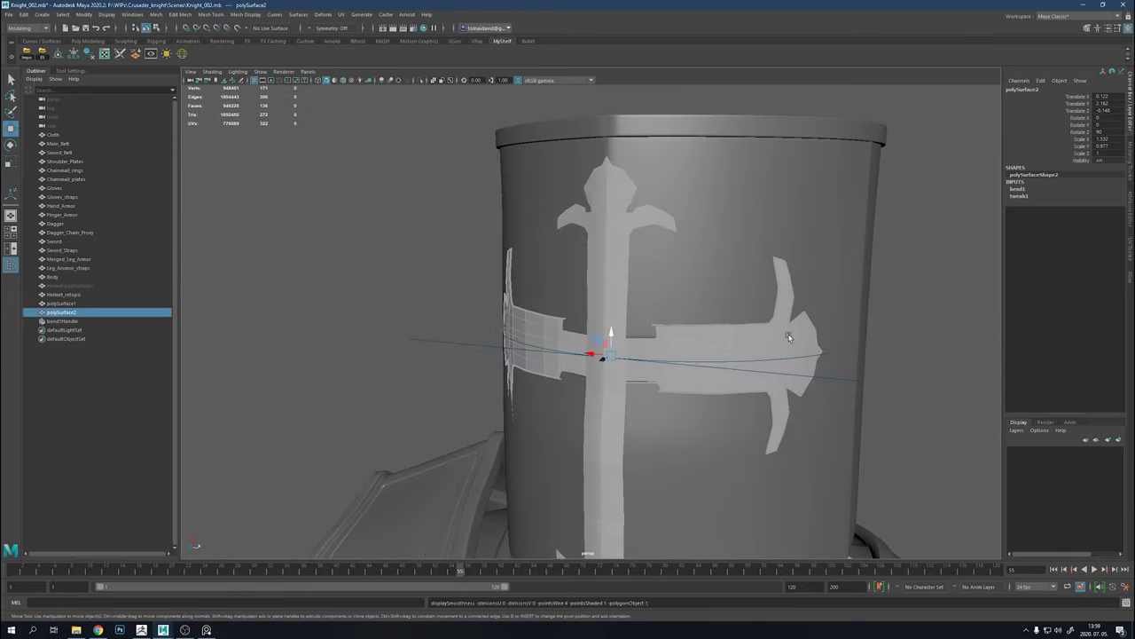
key("Return")
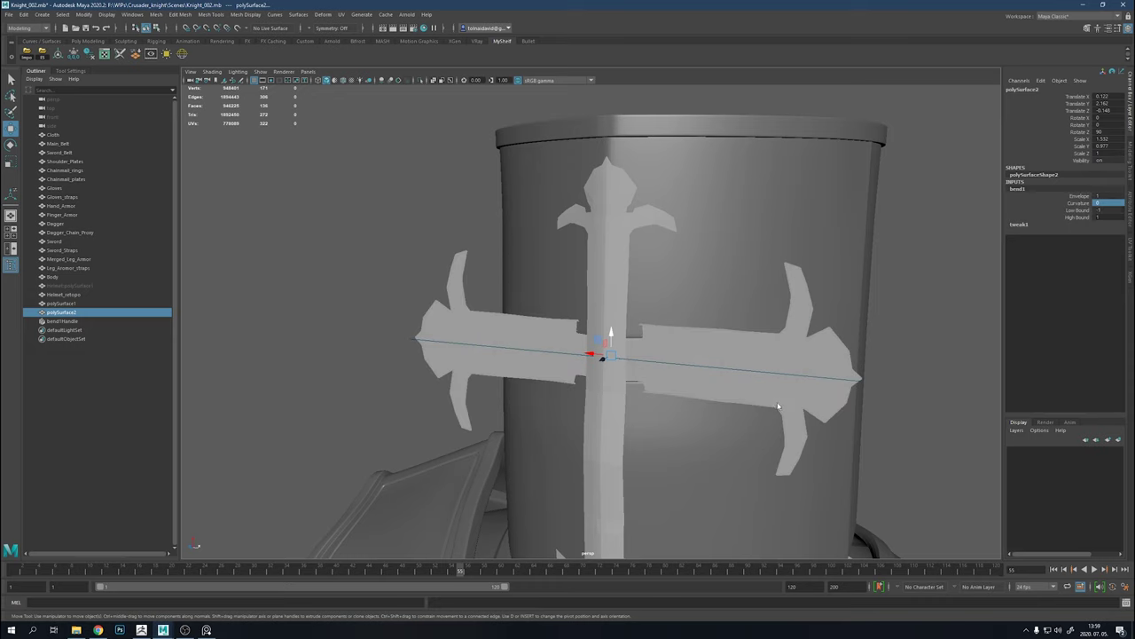
left_click_drag(602, 359, 780, 271, "alt")
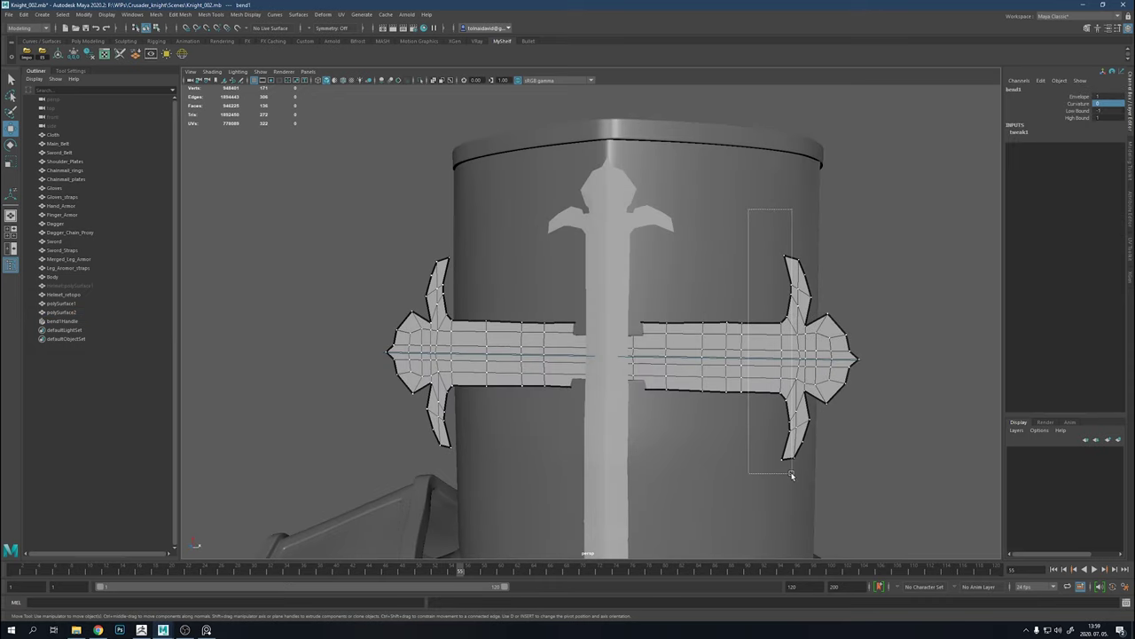
Select vertices on the crossbar ends and switch to smooth preview with 3
middle_click_drag(792, 475, 835, 466, "alt")
left_click_drag(585, 216, 522, 427)
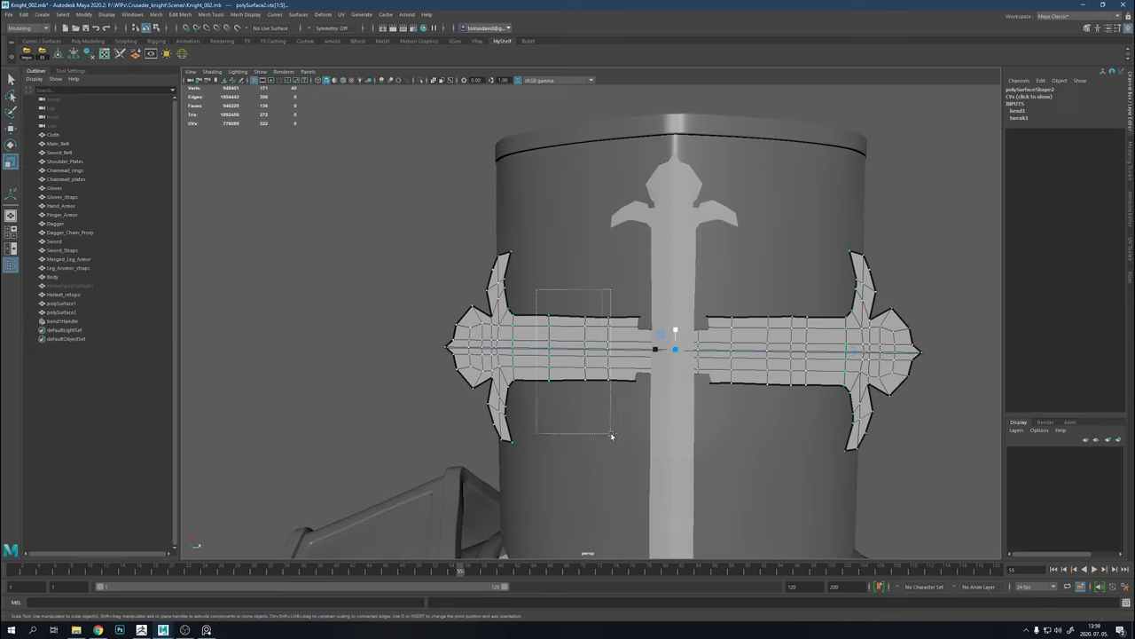
key("3")
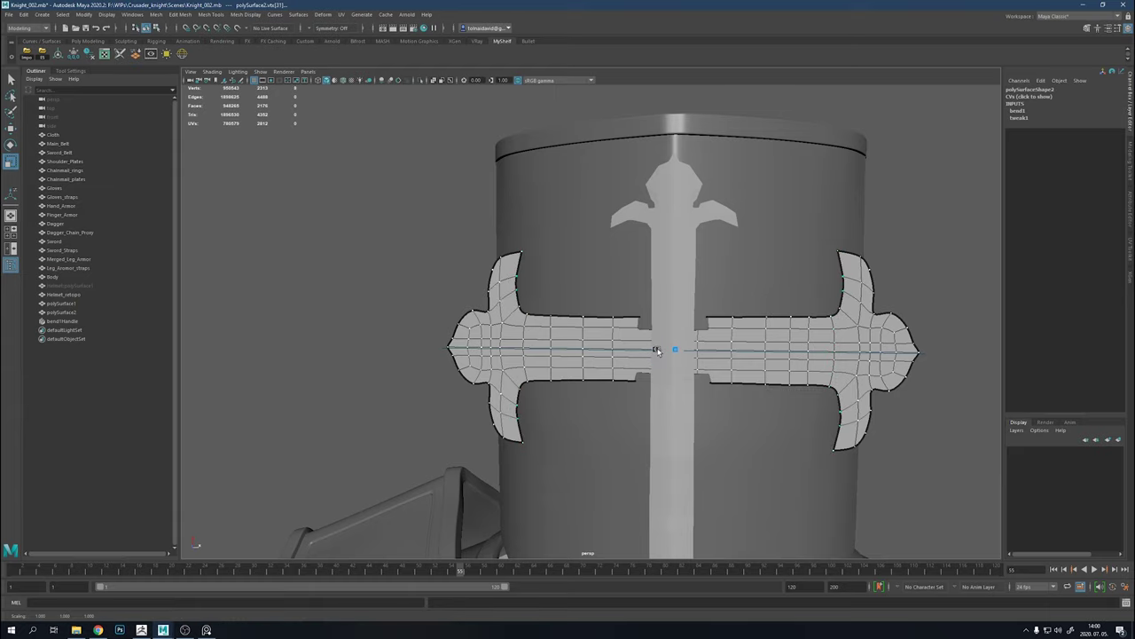
Select bend1Handle to check the crossbar wrap, then select the original vertical cross mesh
left_click_drag(657, 351, 935, 375, "alt")
left_click(933, 379)
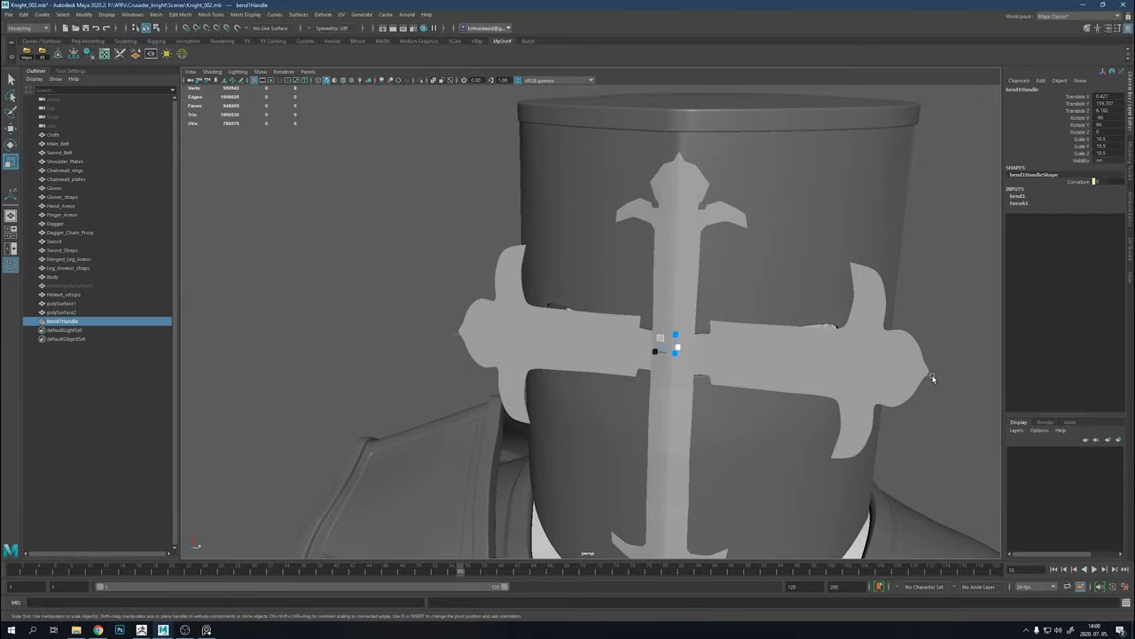
mouse_move(730, 271)
left_mouse_down("alt")
mouse_move(718, 300)
mouse_move(798, 288)
left_mouse_up("alt")
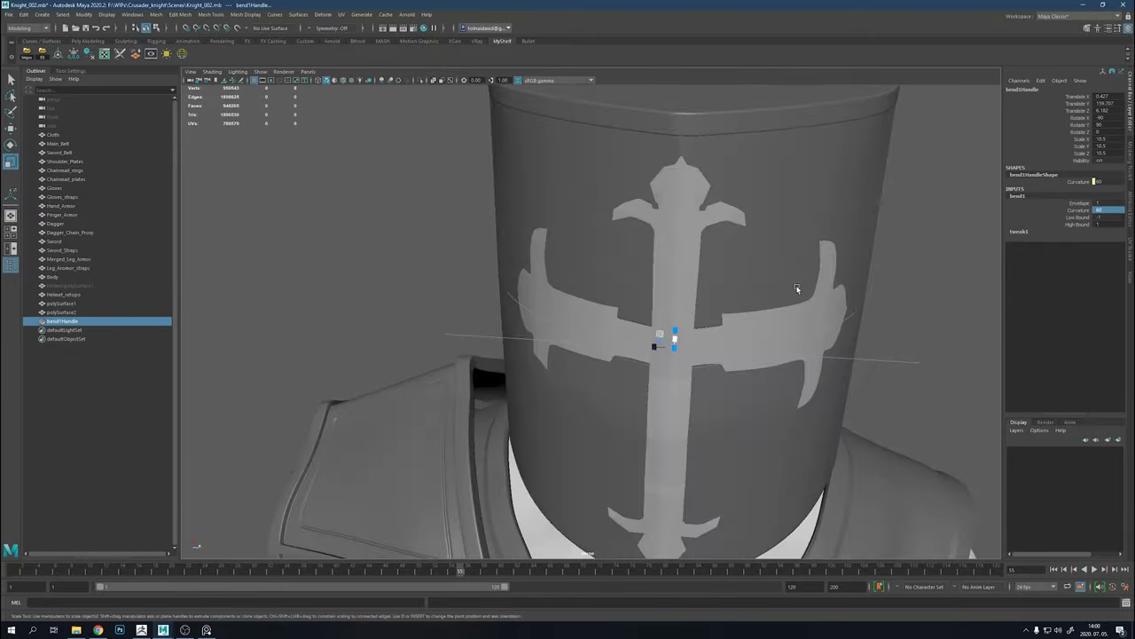
right_click_drag(798, 291, 821, 313)
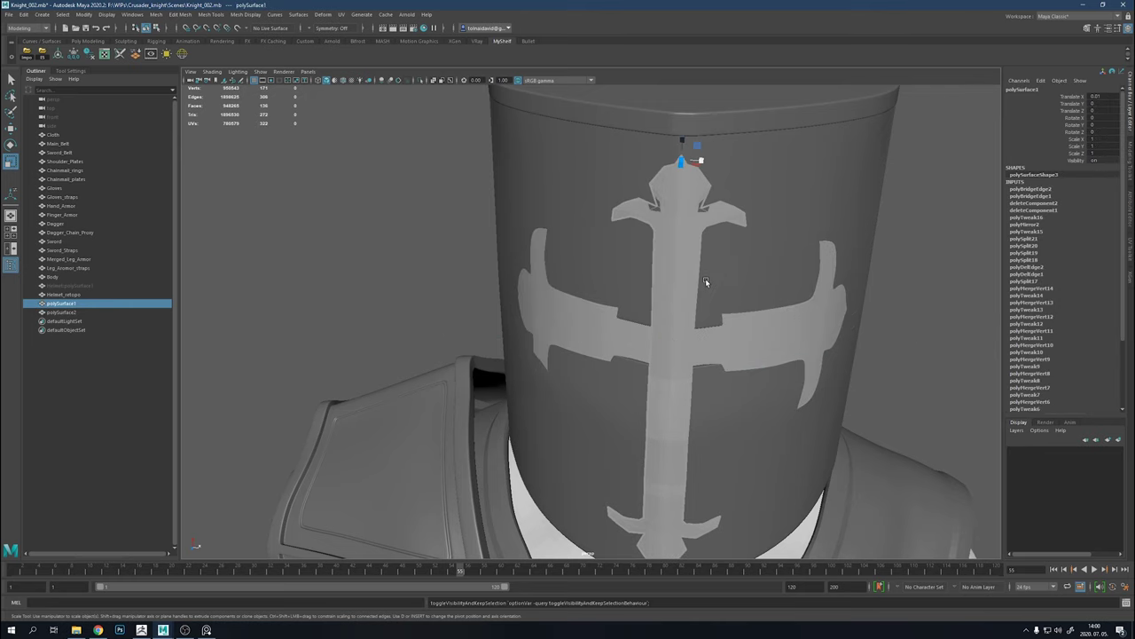
Hide the original vertical cross mesh and show Helmet_retopo unsmoothed
key("h")
left_click(744, 312)
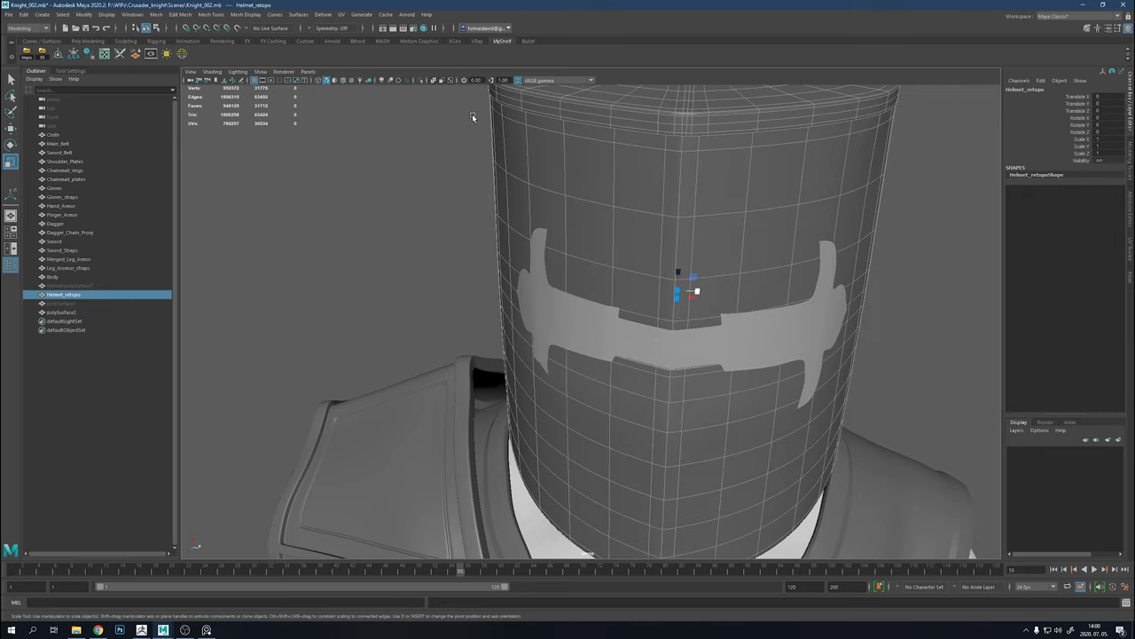
key("1")
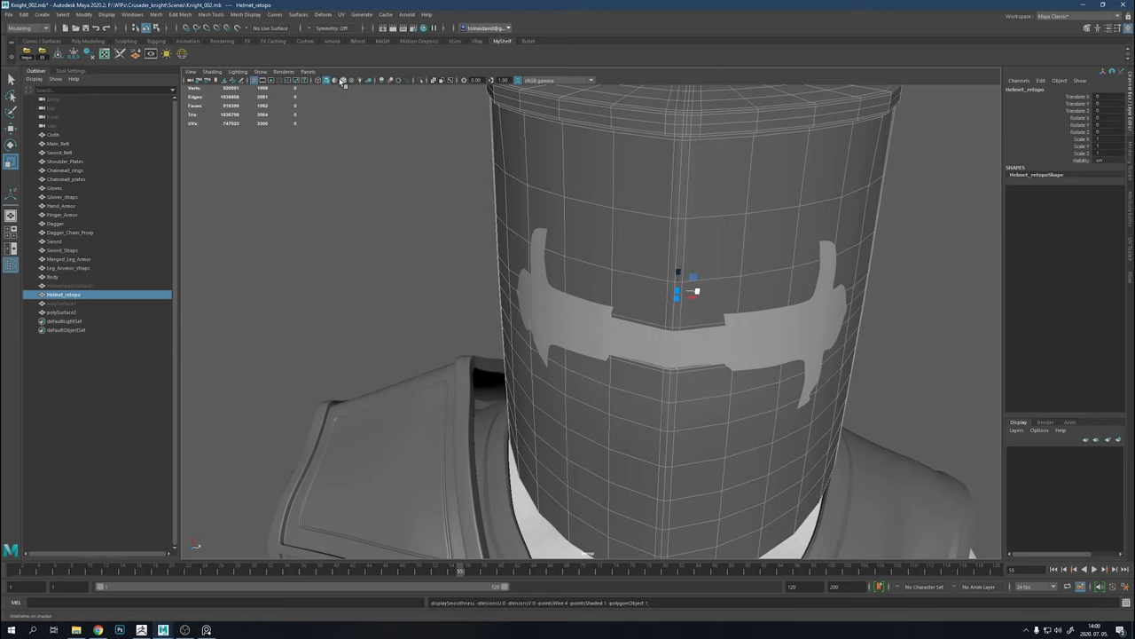
Isolate Helmet_retopo with the crossbar, returning to object mode with the Move tool
left_click(730, 346)
key("ctrl+1")
mouse_move(730, 344)
left_mouse_down("alt")
mouse_move(742, 317)
mouse_move(643, 307)
left_mouse_up("alt")
right_click(742, 317)
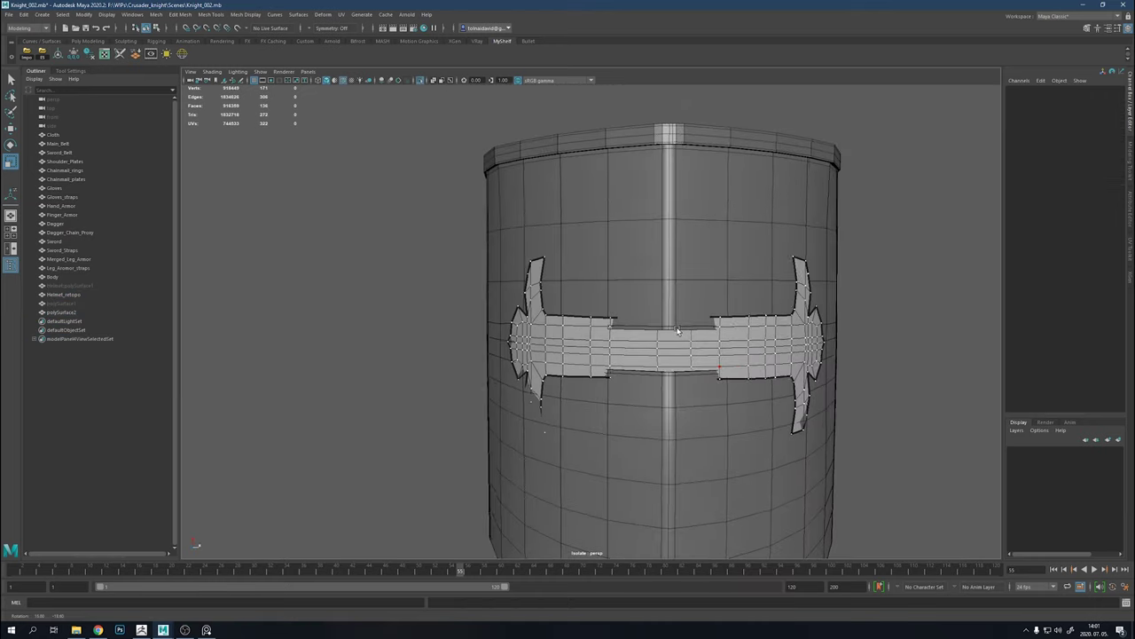
key("F8")
key("w")
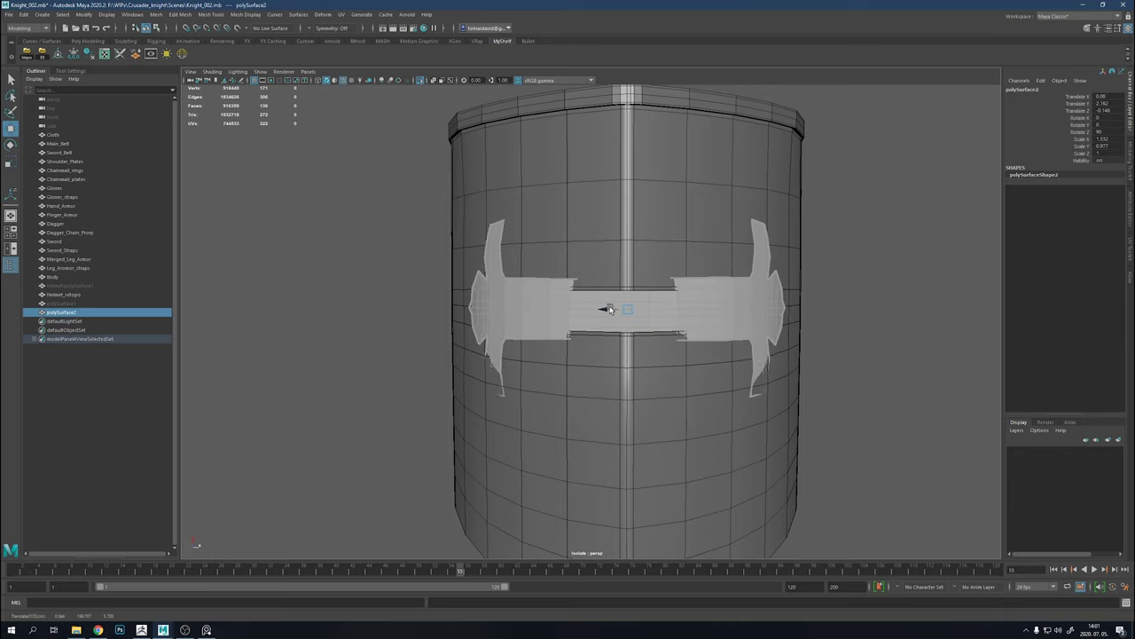
Multi-Cut the crossbar at its centre and delete the right half
mouse_move(656, 321)
right_mouse_down("shift")
mouse_move(628, 310)
mouse_move(667, 383)
right_mouse_up("shift")
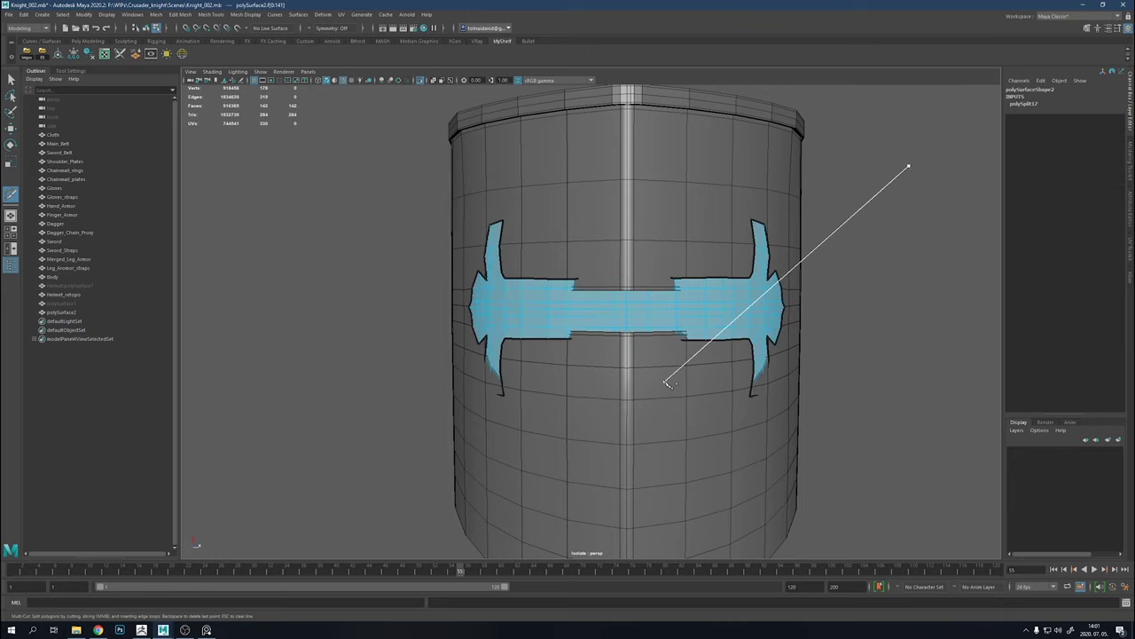
key("Delete")
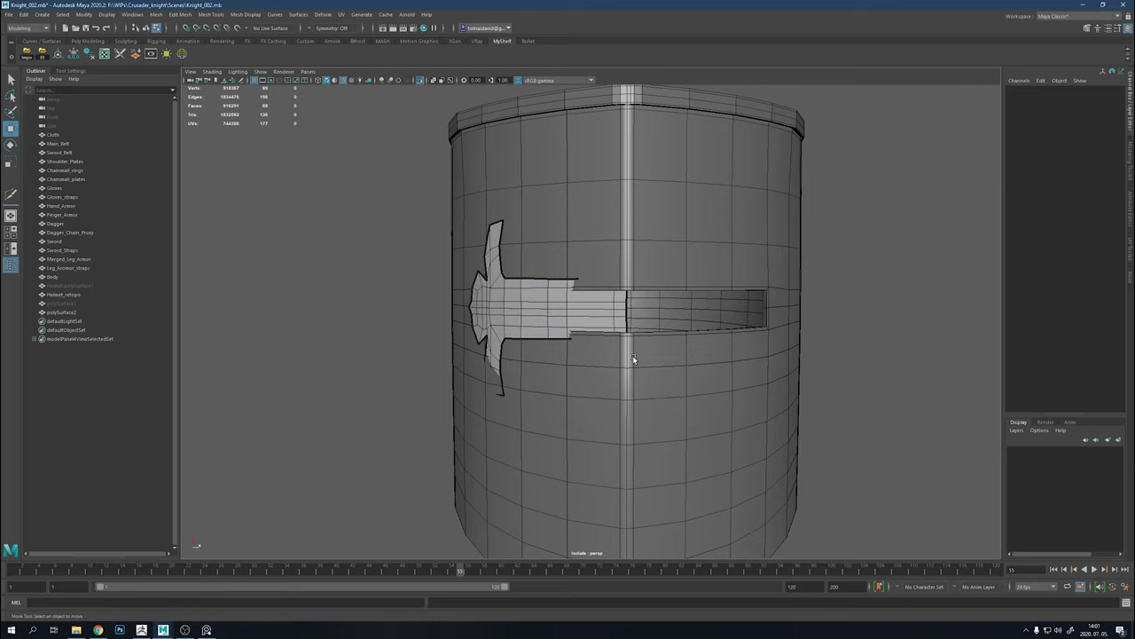
mouse_move(678, 352)
left_mouse_down("alt")
mouse_move(687, 347)
mouse_move(608, 299)
left_mouse_up("alt")
mouse_move(608, 299)
right_mouse_down("shift")
mouse_move(603, 321)
mouse_move(603, 292)
right_mouse_up("shift")
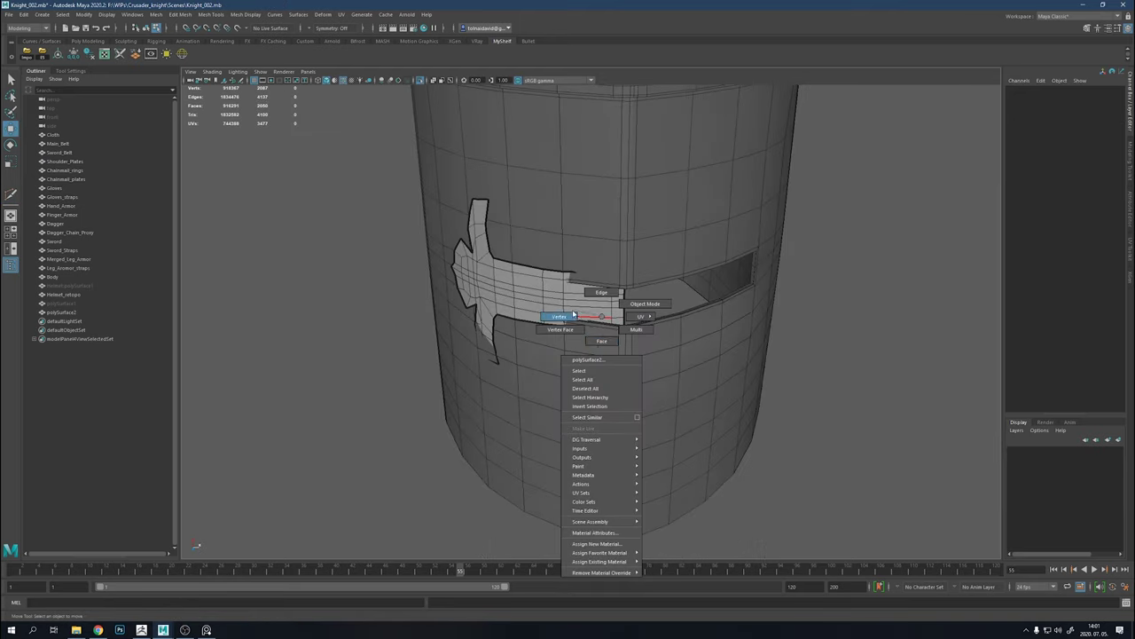
Delete the middle vertical edge of the remaining strip, then select Helmet_retopo
mouse_move(638, 284)
left_mouse_down()
mouse_move(576, 328)
mouse_move(649, 341)
mouse_move(612, 429)
mouse_move(612, 332)
mouse_move(600, 317)
mouse_move(498, 340)
mouse_move(601, 329)
left_mouse_up()
right_click(645, 303)
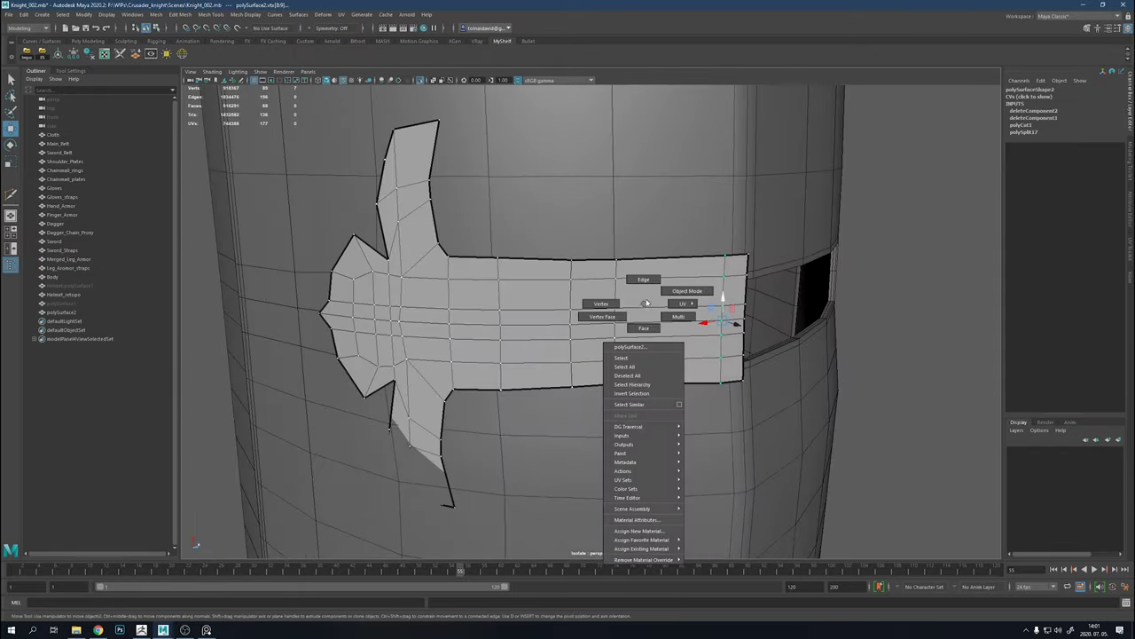
left_click(601, 425)
left_click_drag(601, 425, 544, 260)
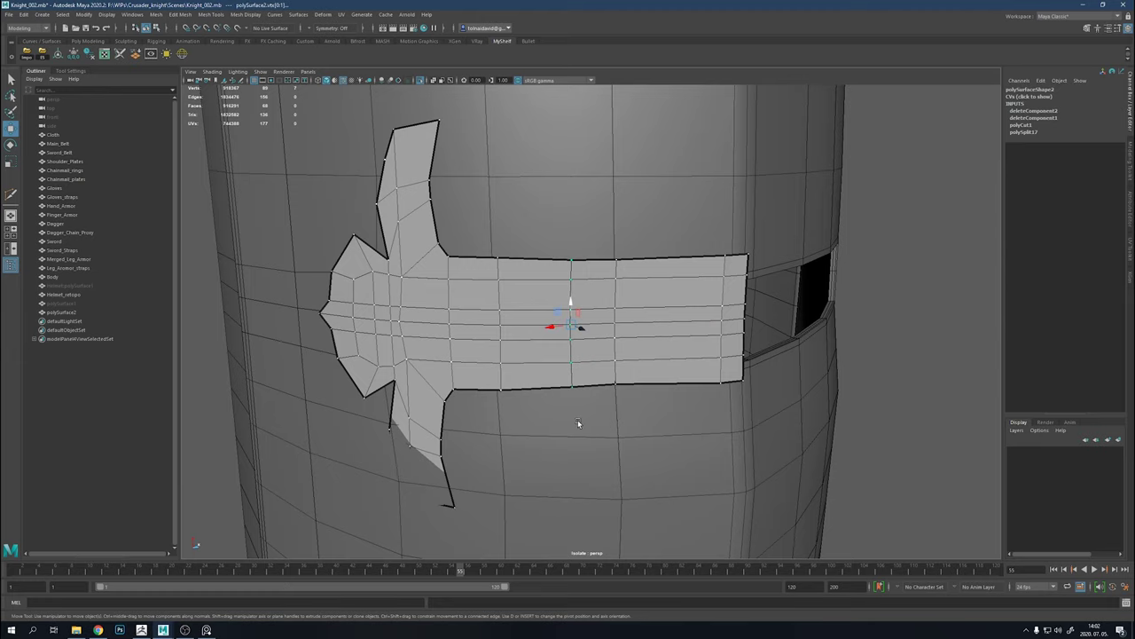
key("Delete")
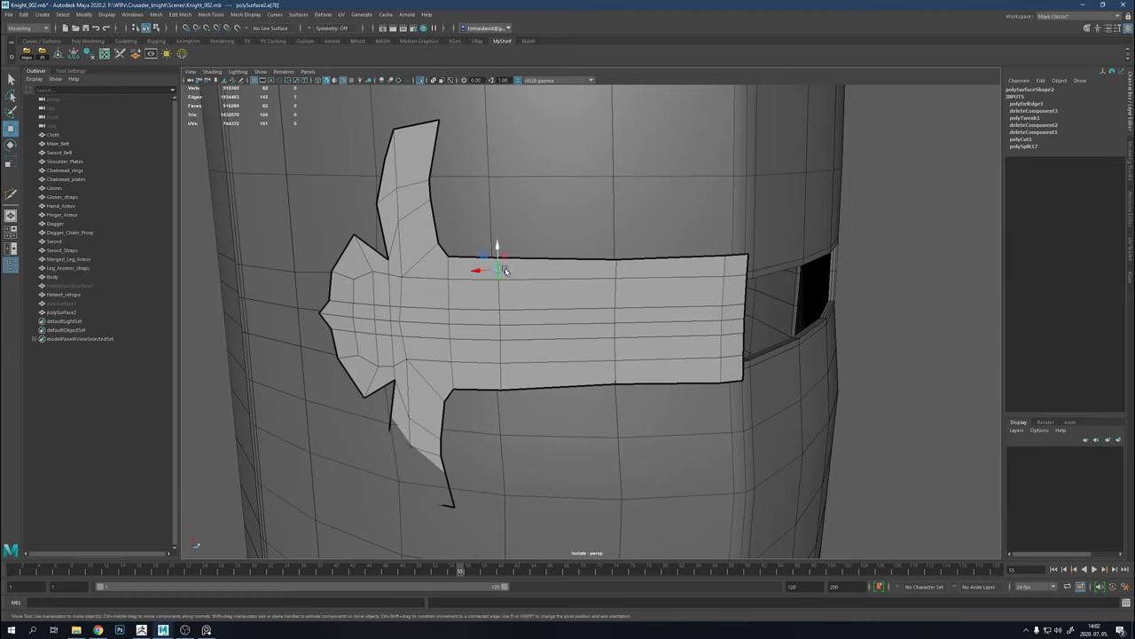
mouse_move(504, 270)
left_mouse_down("alt")
mouse_move(529, 398)
mouse_move(622, 432)
mouse_move(568, 363)
mouse_move(677, 345)
mouse_move(729, 354)
mouse_move(674, 337)
mouse_move(702, 183)
left_mouse_up("alt")
left_click(375, 228, "shift")
Make Helmet_retopo the live surface from the Modeling Toolkit and frame it
left_click(252, 28)
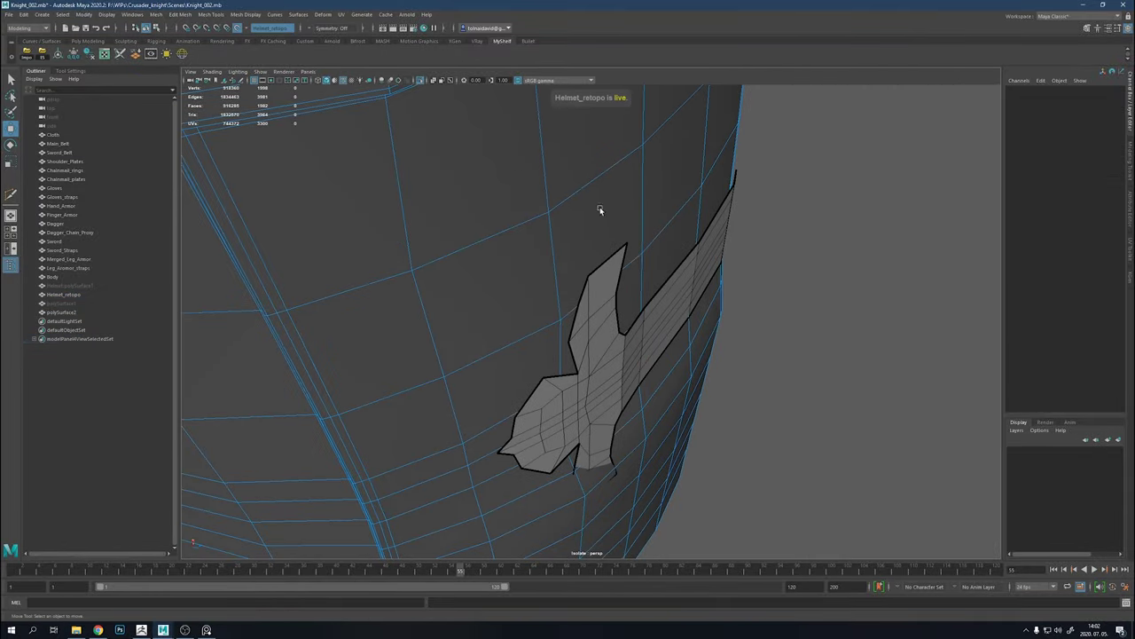
left_click_drag(827, 185, 826, 185)
right_click_drag(716, 248, 697, 263)
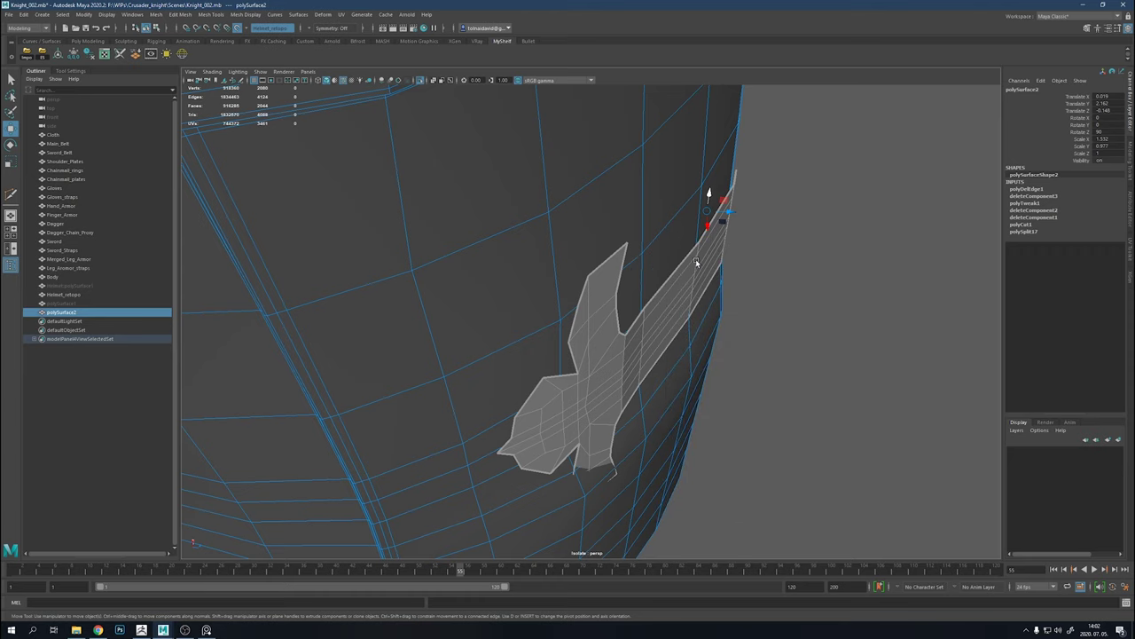
left_click(1130, 155)
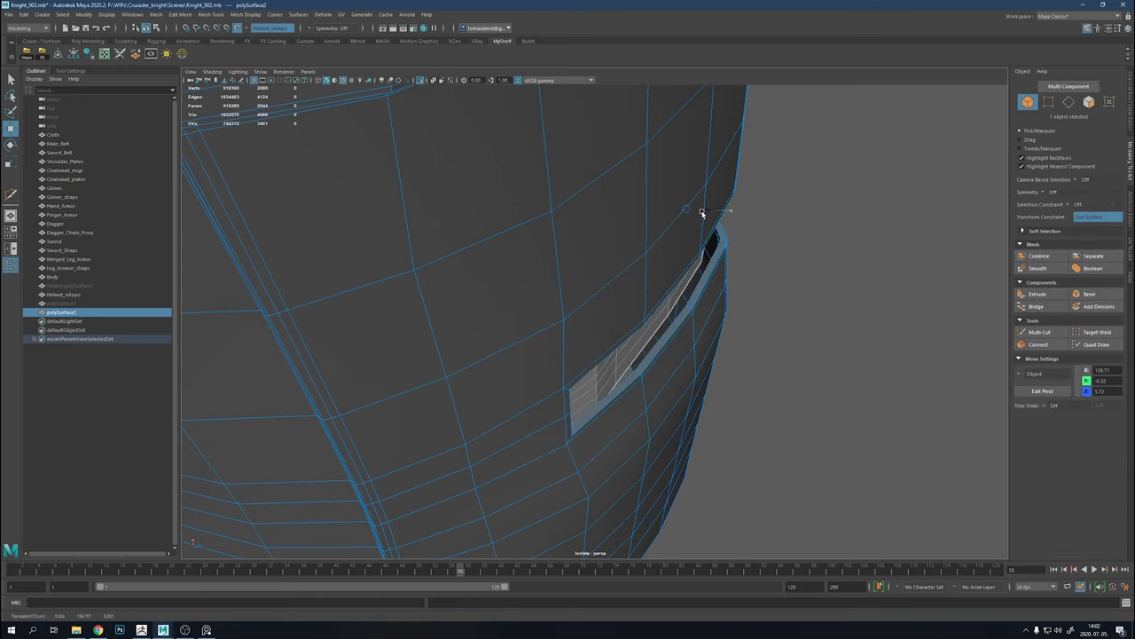
left_click(590, 147)
left_click(238, 29)
left_click(238, 28)
key("f")
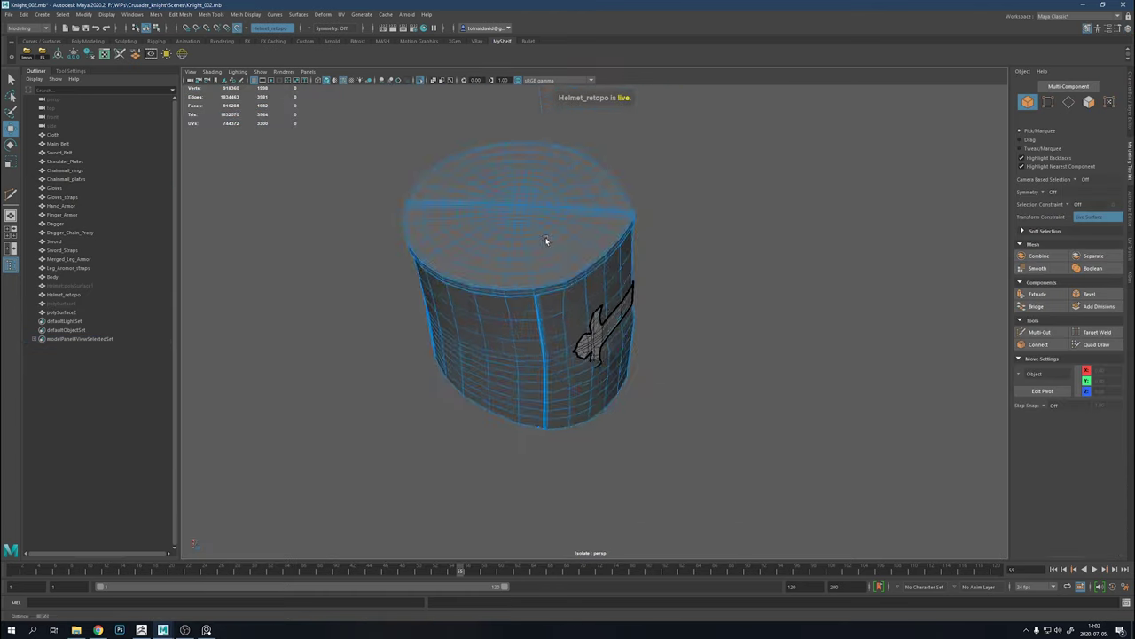
Quad Draw over the half cross piece, then turn the live surface off
left_click(657, 315)
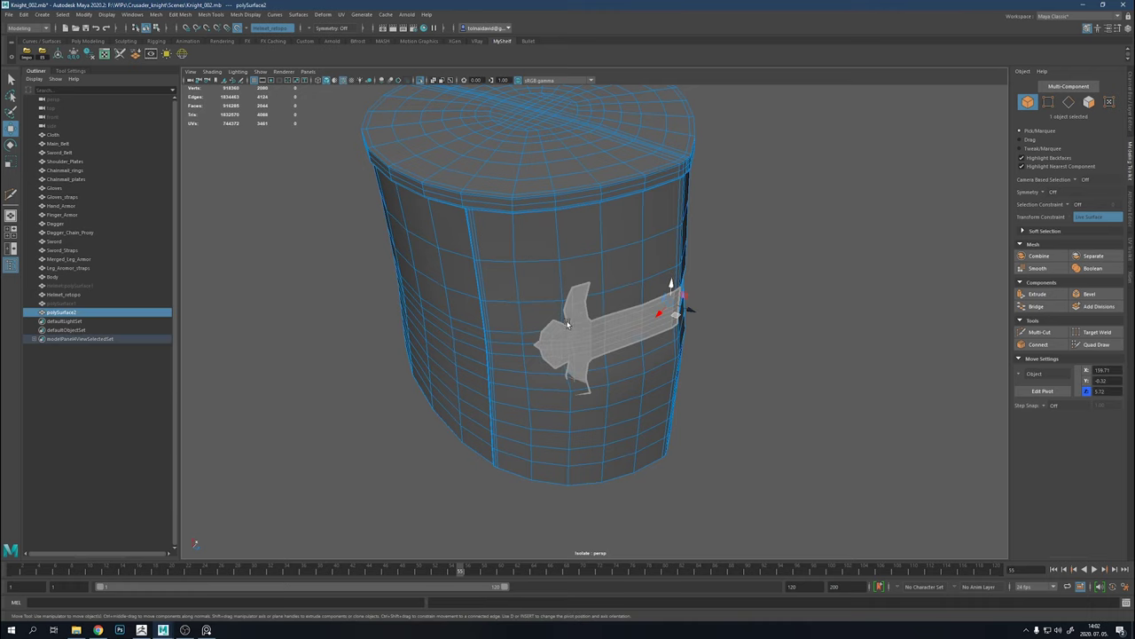
mouse_move(672, 287)
left_mouse_down()
mouse_move(688, 353)
mouse_move(576, 266)
left_mouse_up()
left_click(1096, 344)
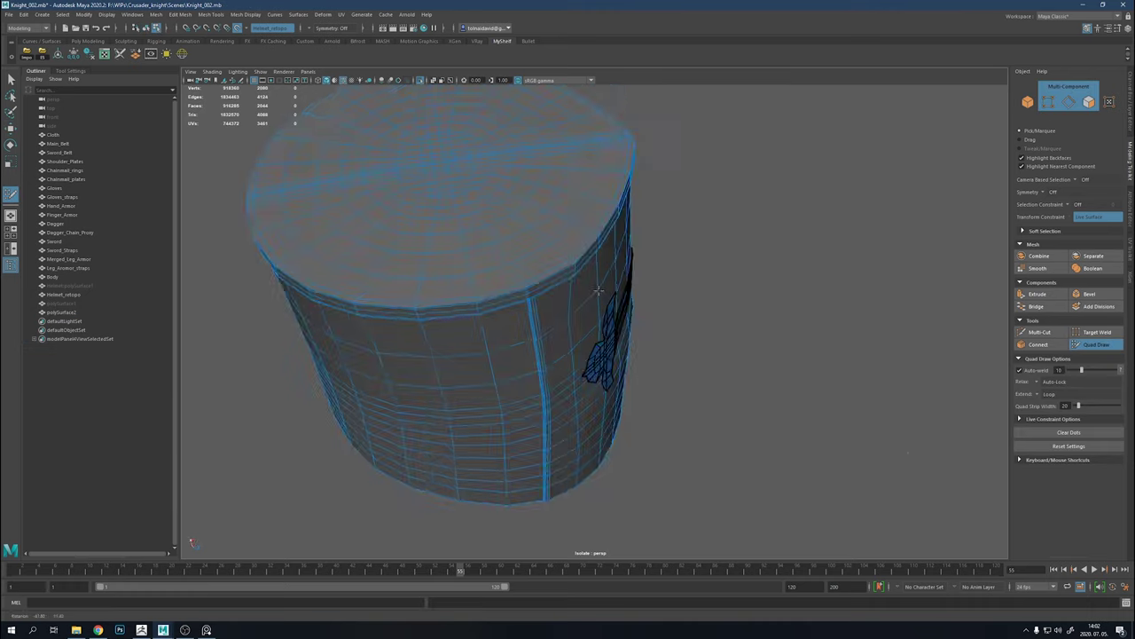
scroll(653, 233, "up", 5)
left_click_drag(653, 233, 593, 235, "alt")
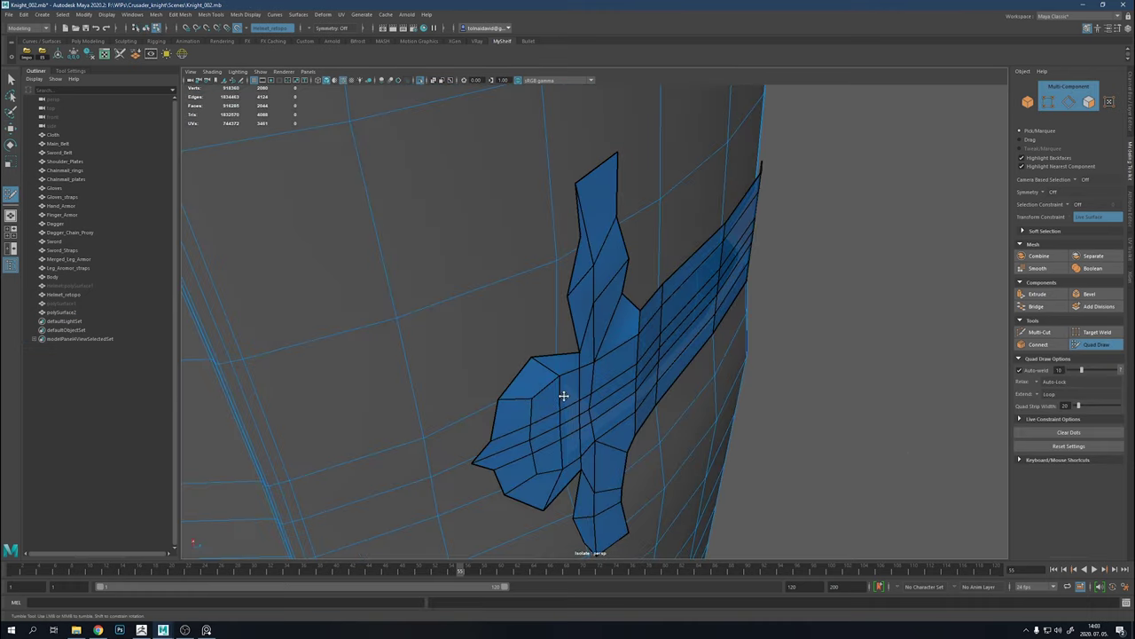
mouse_move(563, 396)
left_mouse_down("alt")
mouse_move(561, 371)
mouse_move(604, 337)
mouse_move(640, 333)
mouse_move(623, 320)
mouse_move(587, 408)
mouse_move(562, 329)
mouse_move(448, 346)
mouse_move(545, 254)
left_mouse_up("alt")
key("q")
left_click(237, 28)
Move crossbar edges and end vertices so the bar hugs the helmet front
left_click(587, 408)
key("w")
right_click_drag(545, 254, 514, 254)
left_click_drag(619, 197, 550, 272)
key("F8")
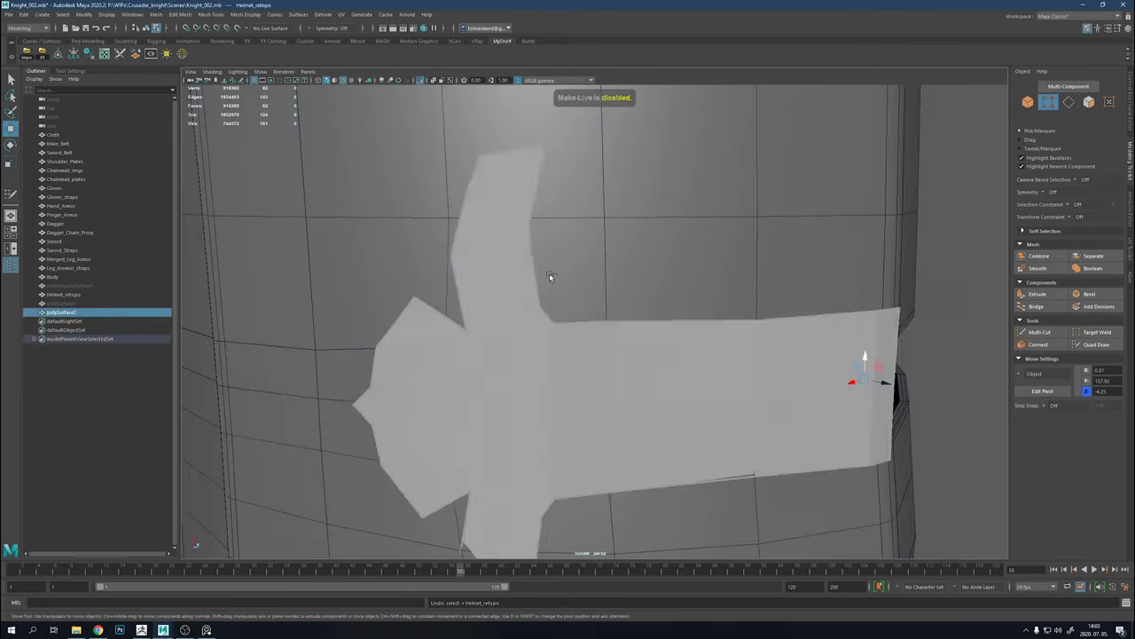
key("F10")
left_click(604, 353)
key("F8")
mouse_move(603, 360)
left_mouse_down("alt")
mouse_move(452, 254)
mouse_move(635, 406)
mouse_move(707, 364)
left_mouse_up("alt")
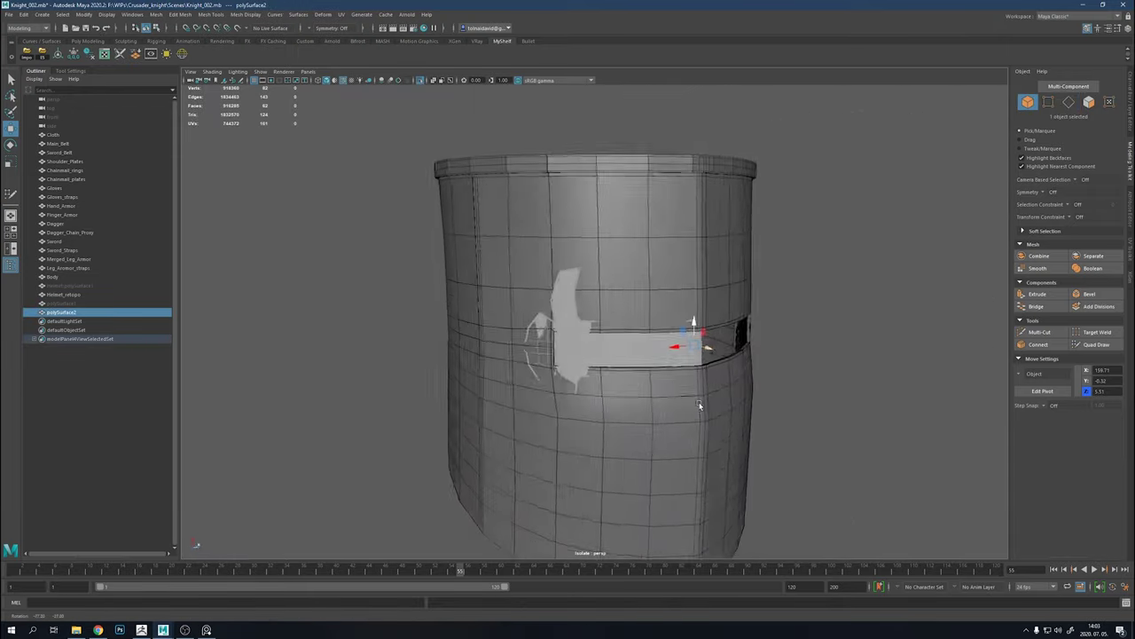
Pull the half cross slightly off the helmet and mirror it across the front
middle_click_drag(707, 364, 707, 346)
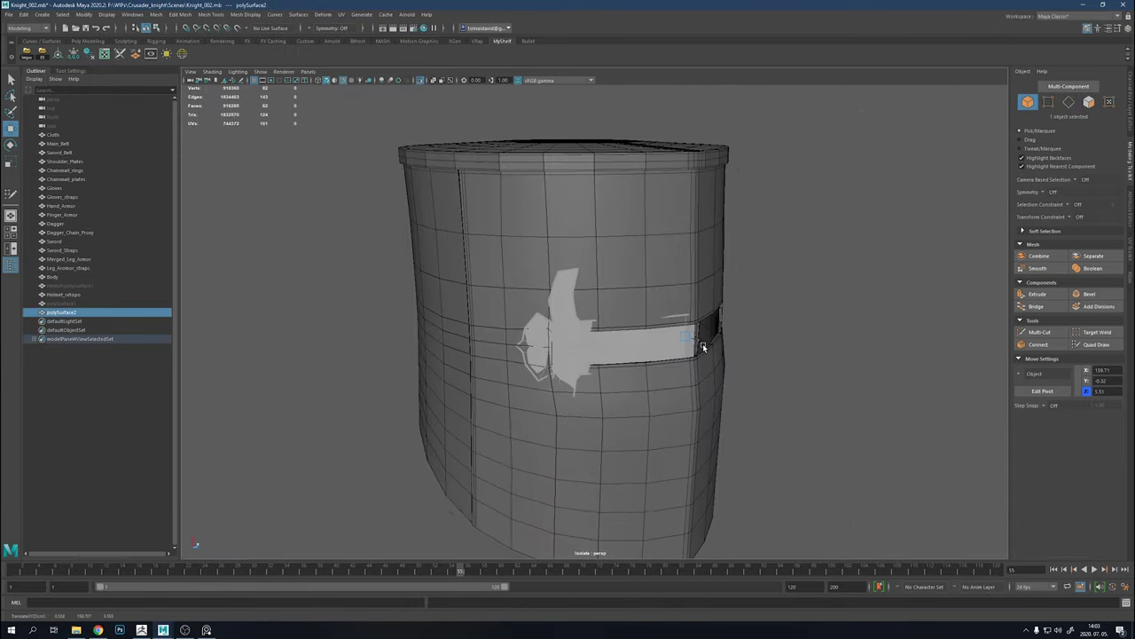
left_click_drag(640, 356, 585, 328, "alt")
right_click_drag(553, 316, 568, 448, "shift")
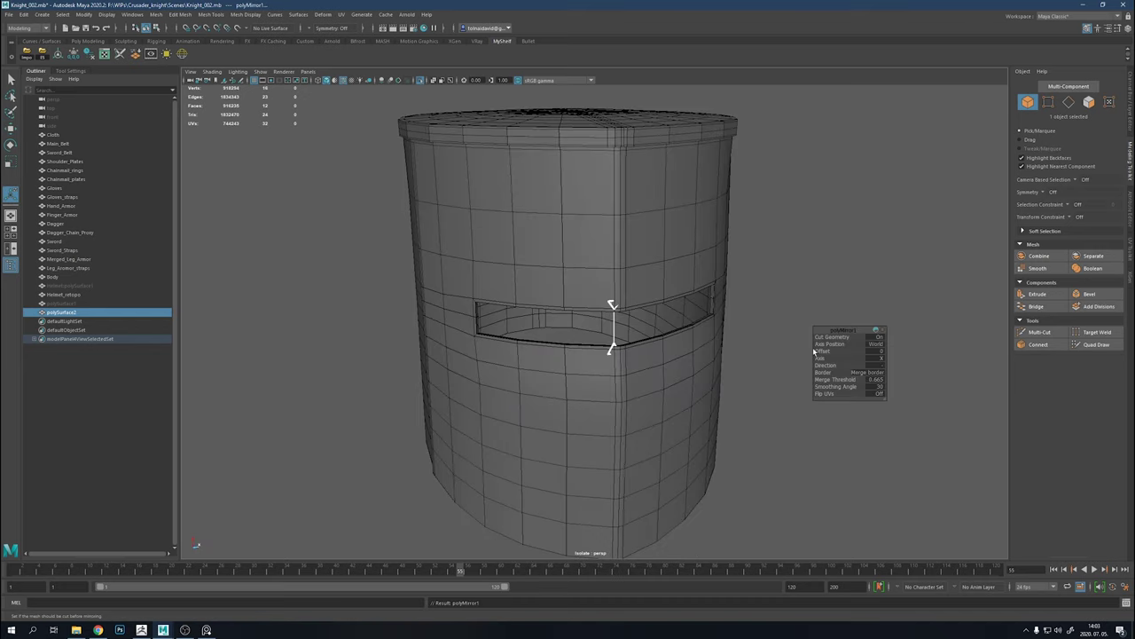
Frame the helmet and inspect the full mirrored crossbar from the front
left_click_drag(810, 338, 671, 372, "alt")
right_click_drag(748, 375, 579, 408, "alt")
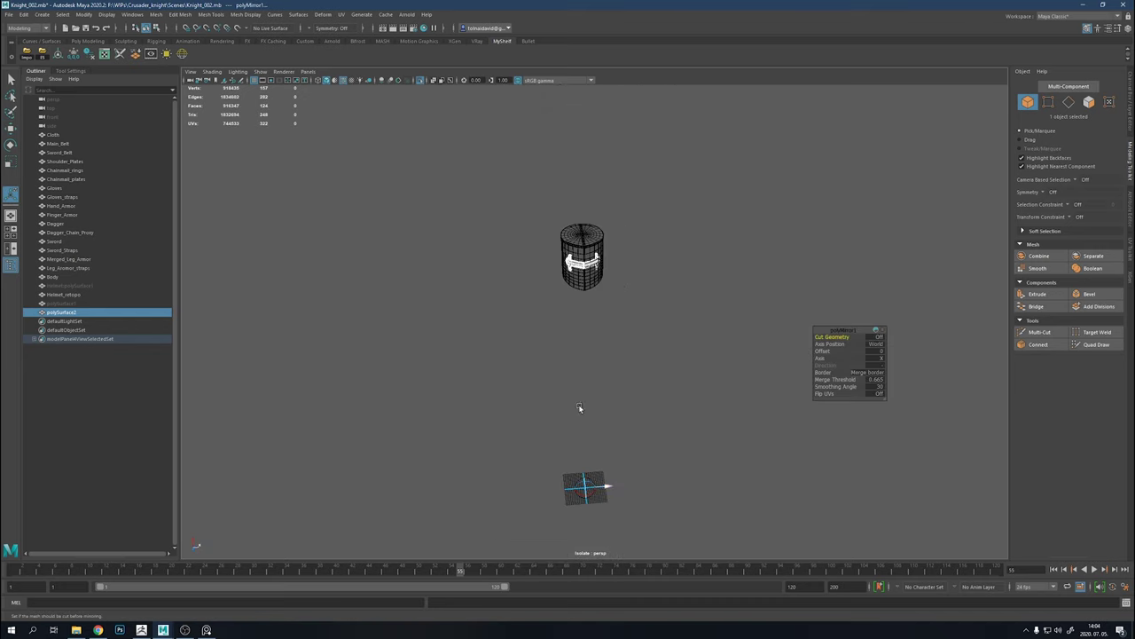
key("f")
key("w")
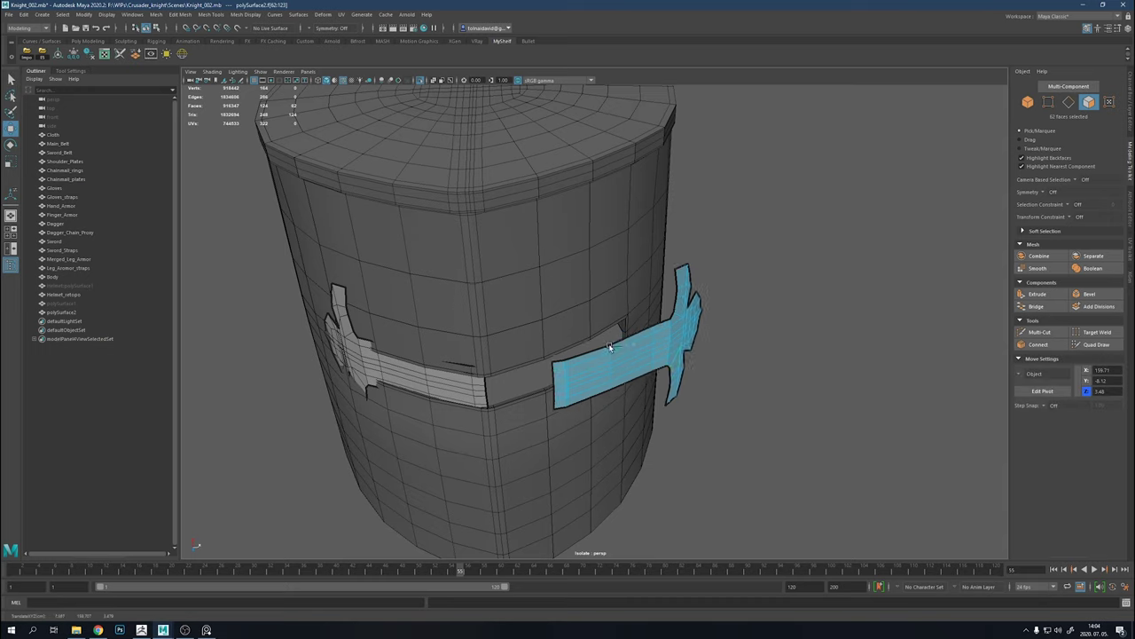
left_click_drag(551, 357, 479, 354, "alt")
mouse_move(470, 353)
right_mouse_down()
mouse_move(510, 366)
mouse_move(487, 425)
mouse_move(536, 386)
mouse_move(506, 376)
right_mouse_up()
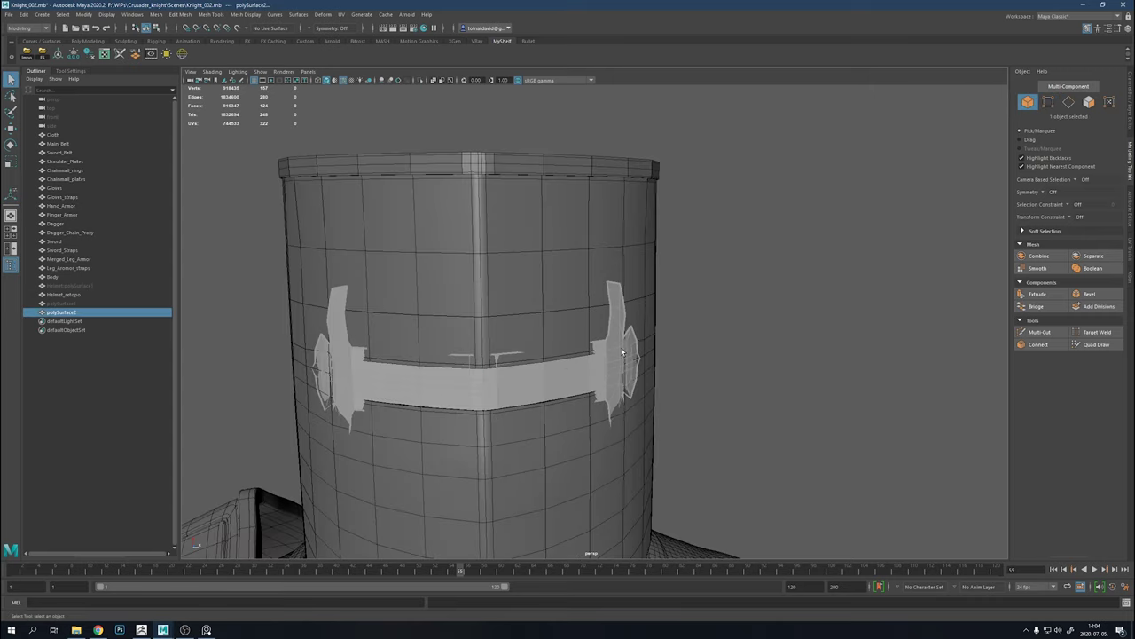
mouse_move(456, 343)
left_mouse_down("alt")
mouse_move(606, 331)
mouse_move(616, 373)
left_mouse_up("alt")
Select and adjust vertices along the crossbar's end and top edge
right_click_drag(600, 337, 601, 310)
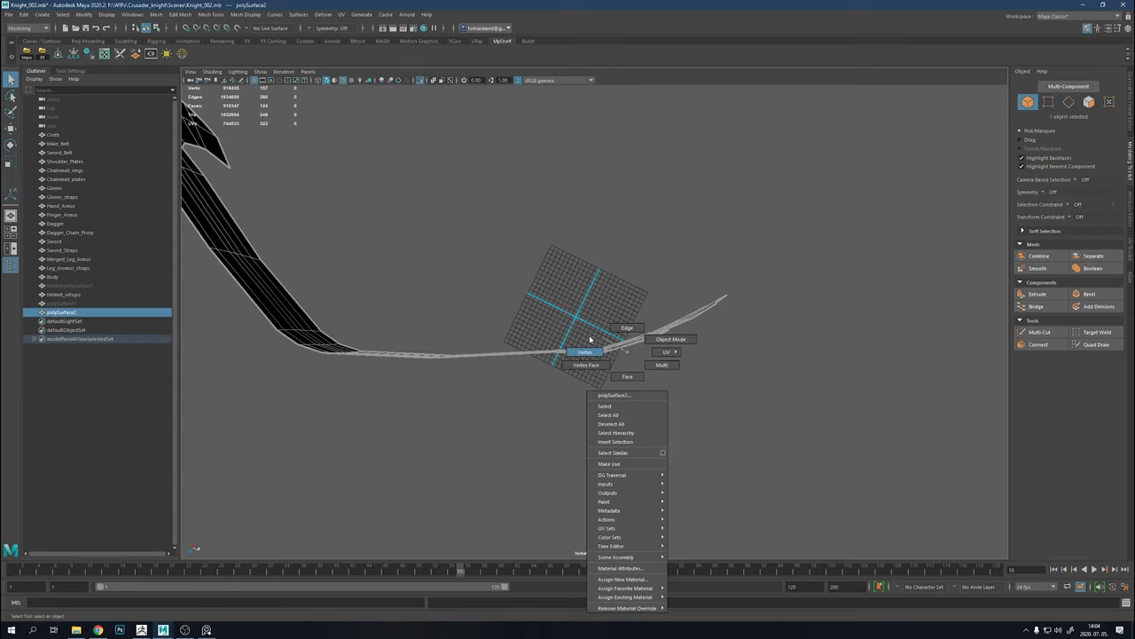
scroll(621, 399, "up", 5)
left_click_drag(557, 312, 581, 414)
scroll(585, 381, "down", 5)
left_click_drag(594, 292, 570, 393, "alt")
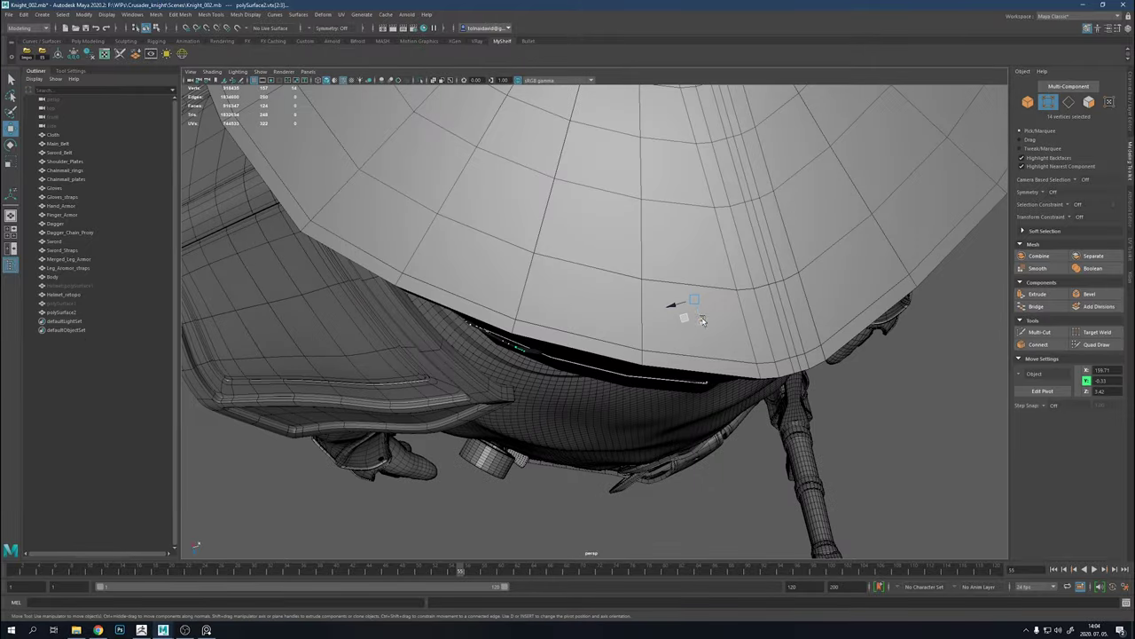
left_click_drag(701, 320, 432, 211, "alt")
key("f")
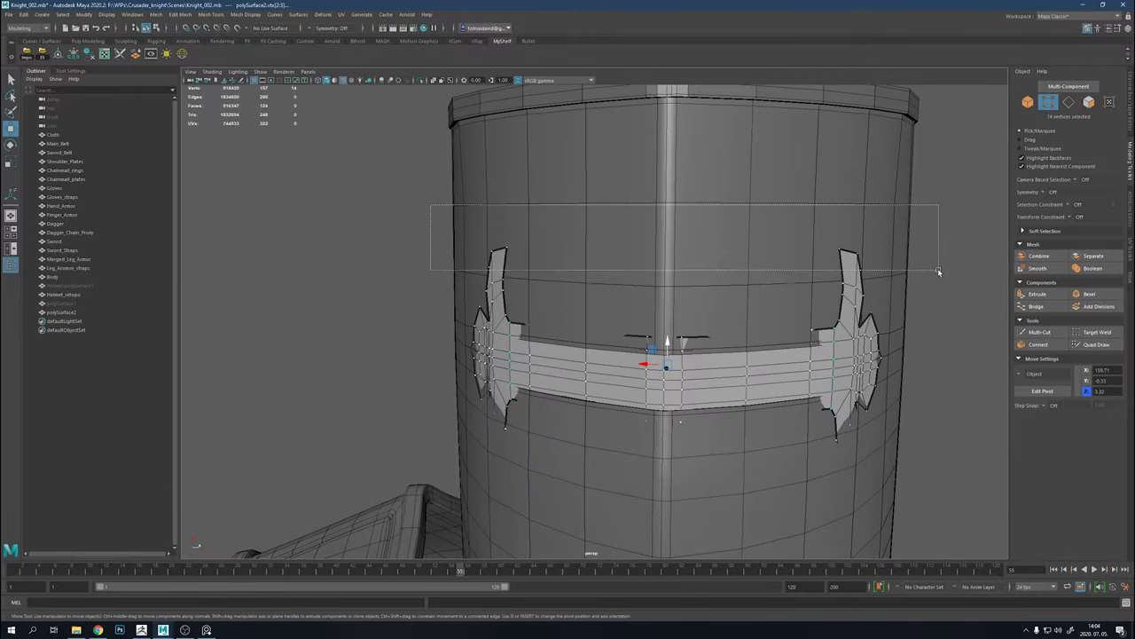
left_click_drag(938, 271, 939, 272)
key("f")
mouse_move(958, 325)
left_mouse_down("alt")
mouse_move(576, 246)
mouse_move(632, 313)
left_mouse_up("alt")
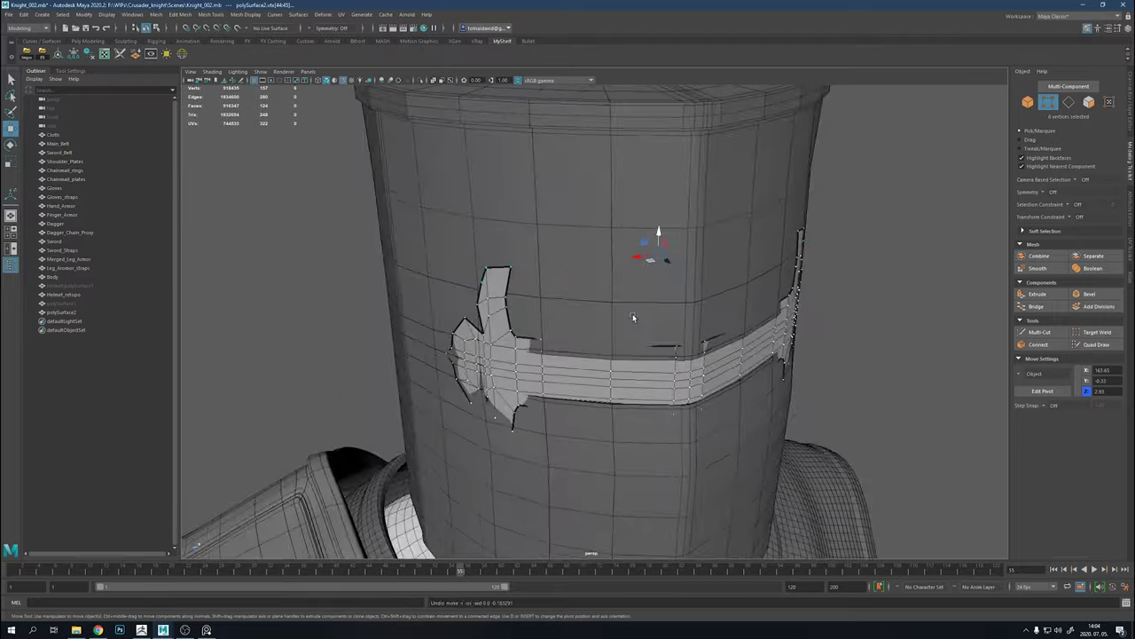
Select the middle row of crossbar faces and delete them
right_click_drag(585, 355, 576, 417)
key("f")
left_click_drag(244, 387, 301, 379)
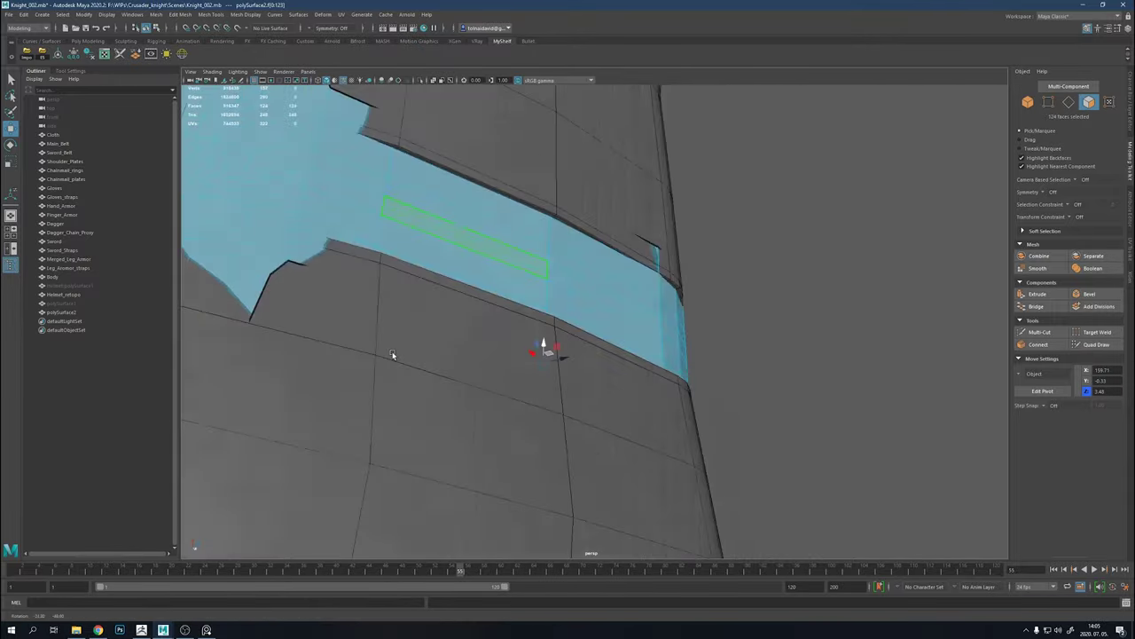
mouse_move(393, 355)
left_mouse_down("alt")
mouse_move(253, 434)
mouse_move(518, 442)
left_mouse_up("alt")
left_click(253, 433, "shift")
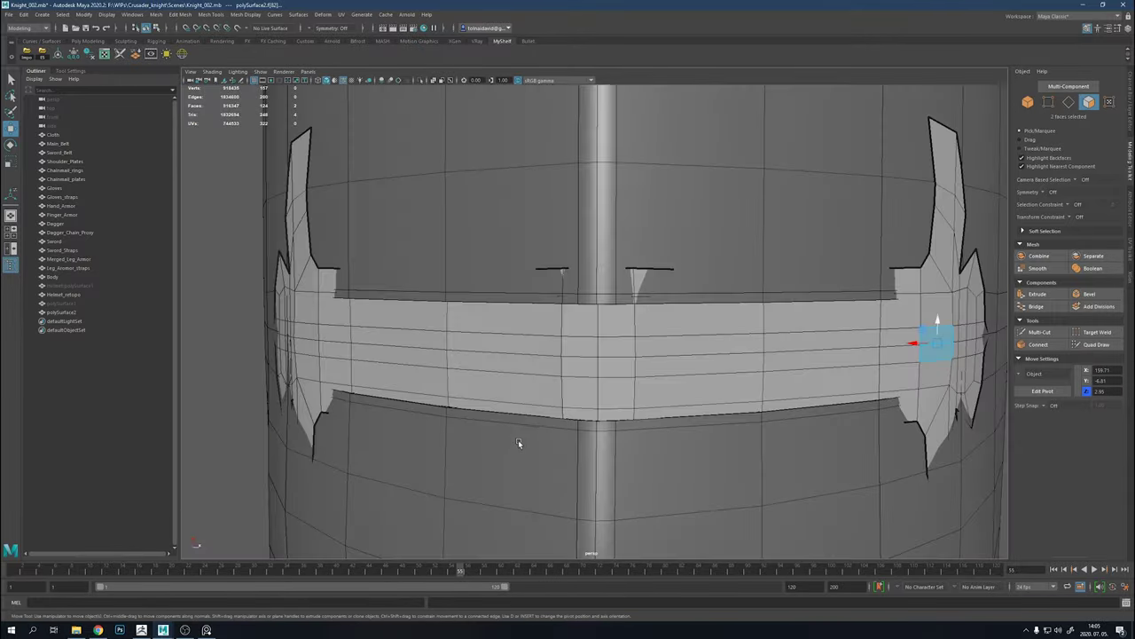
left_click(894, 349, "shift")
left_click_drag(895, 349, 772, 414, "alt")
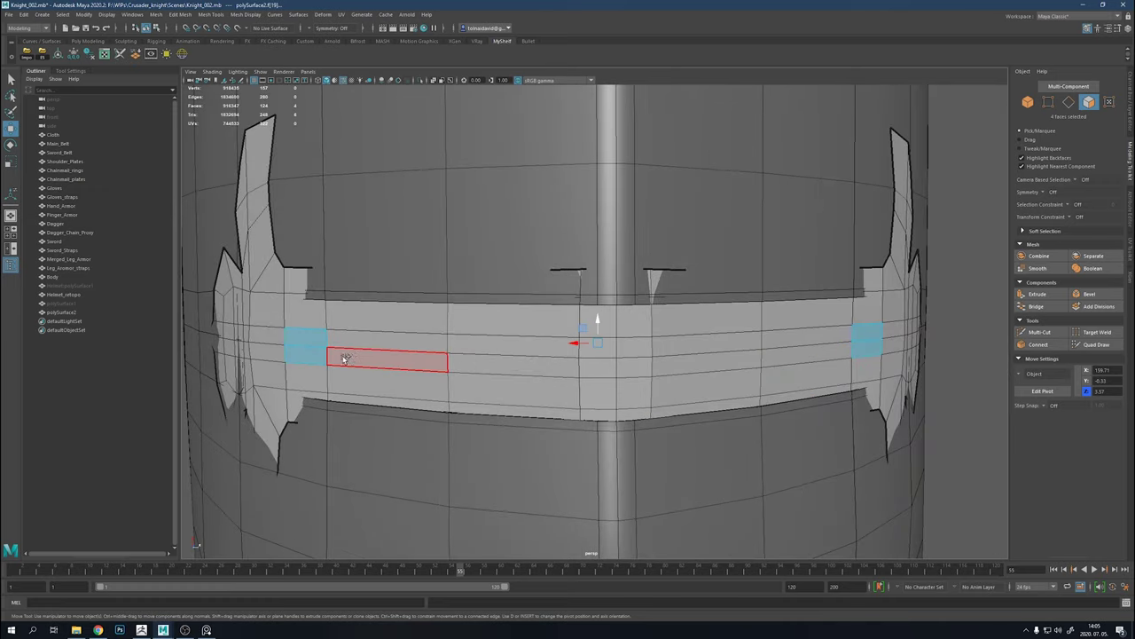
scroll(759, 483, "down", 5)
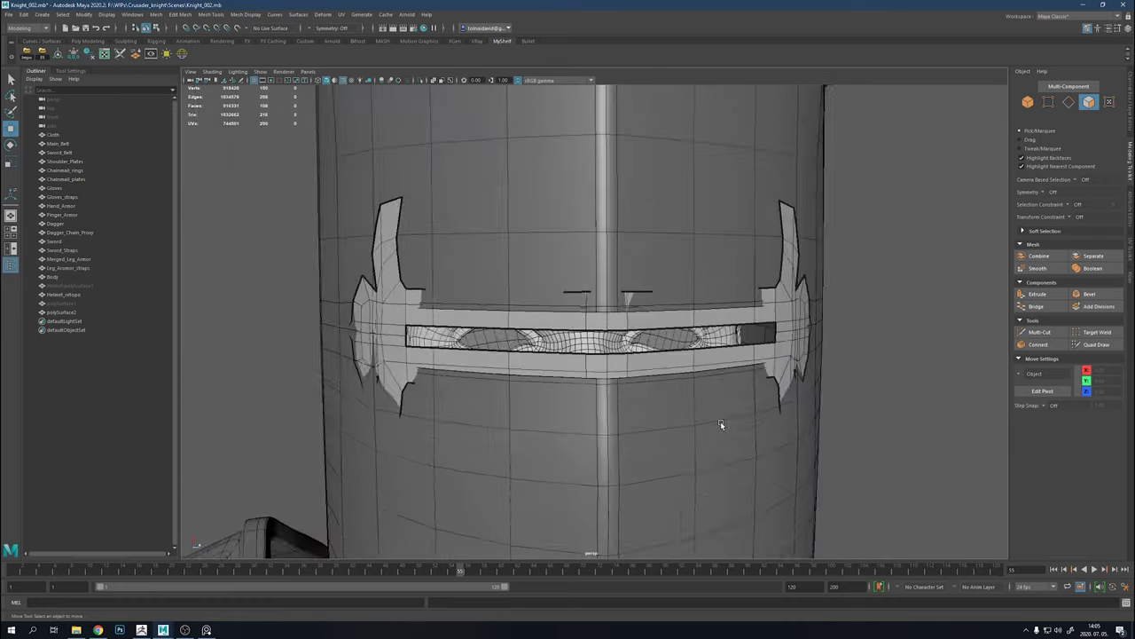
left_click_drag(722, 426, 812, 289, "alt")
key("F8")
Extrude the slotted crossbar faces outward for thickness
right_click(689, 351, "shift")
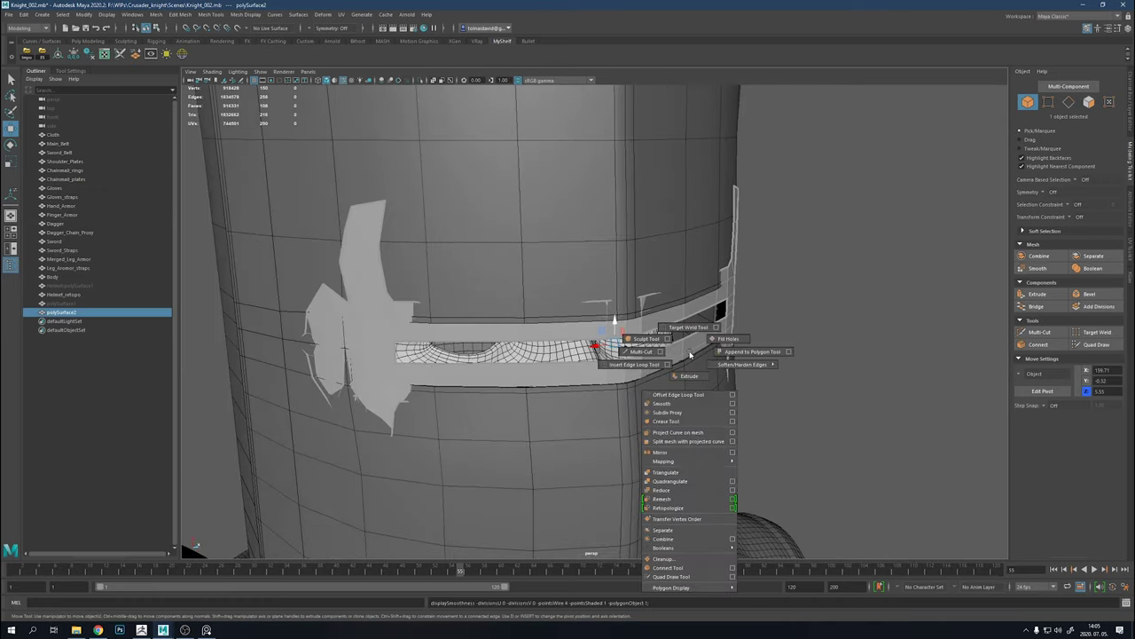
left_click(689, 375)
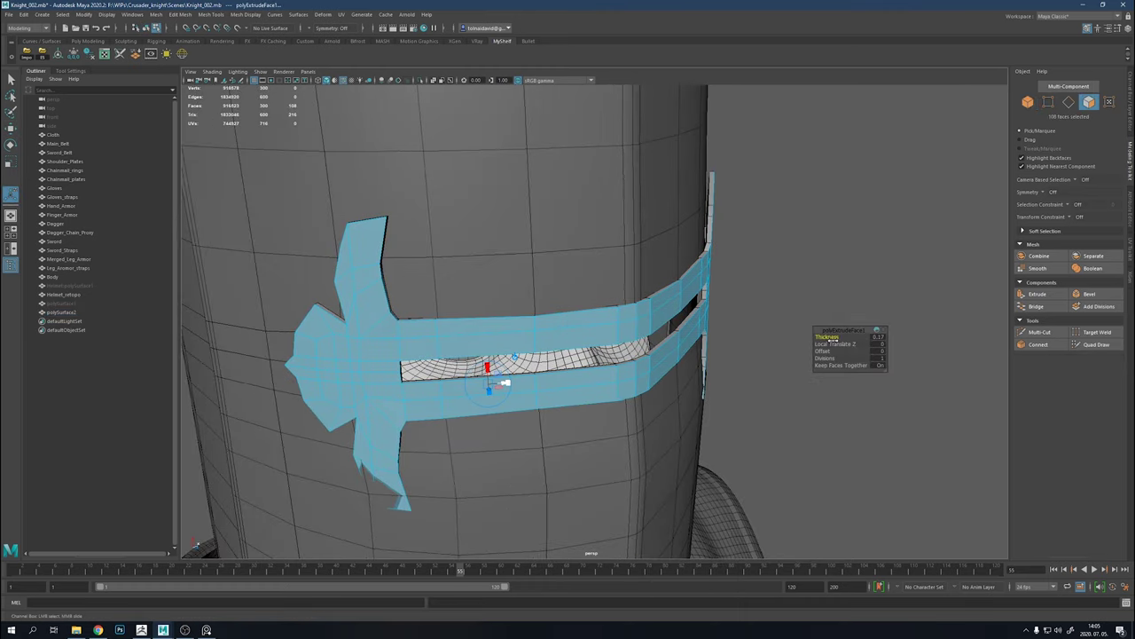
left_click(768, 272)
scroll(418, 246, "down", 5)
mouse_move(418, 246)
left_mouse_down("alt")
mouse_move(499, 301)
mouse_move(287, 301)
left_mouse_up("alt")
Unhide polySurface1 and move its vertices along the helmet edge
key("ctrl+shift+h")
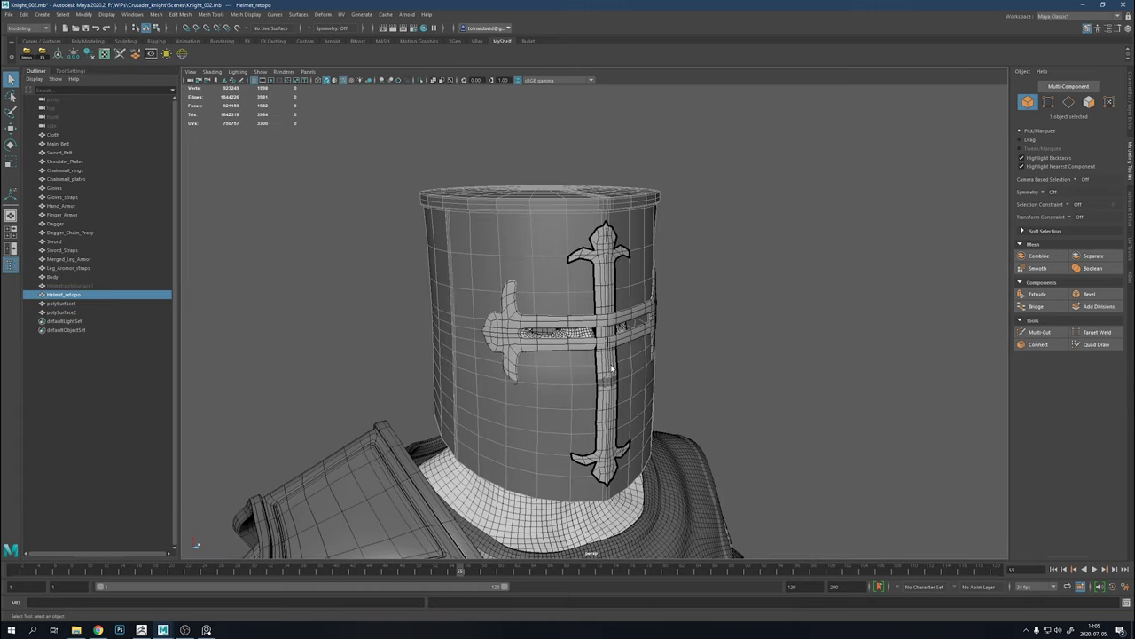
left_click(647, 309)
key("F8")
scroll(646, 309, "up", 5)
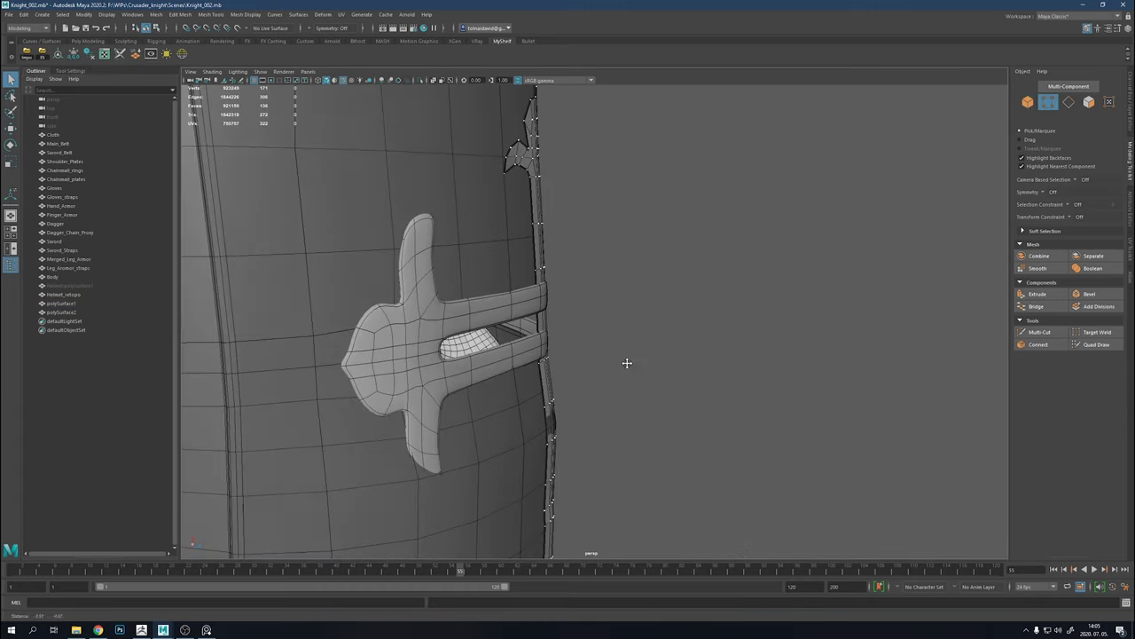
scroll(599, 268, "up", 2)
mouse_move(601, 270)
left_mouse_down()
mouse_move(491, 360)
mouse_move(554, 331)
left_mouse_up()
key("w")
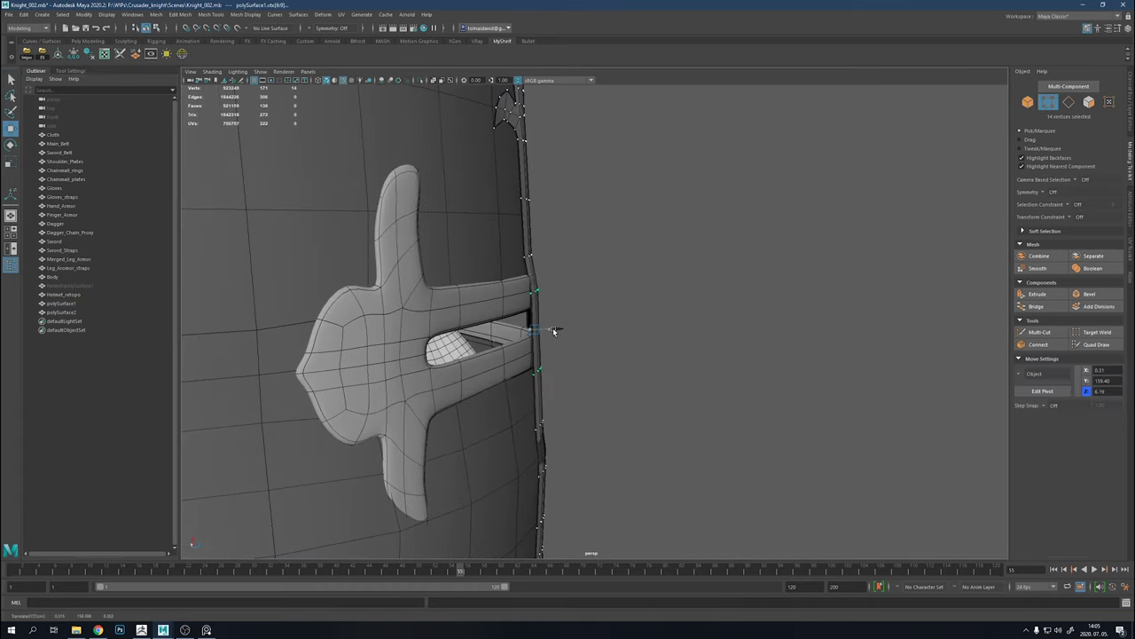
scroll(551, 258, "down", 3)
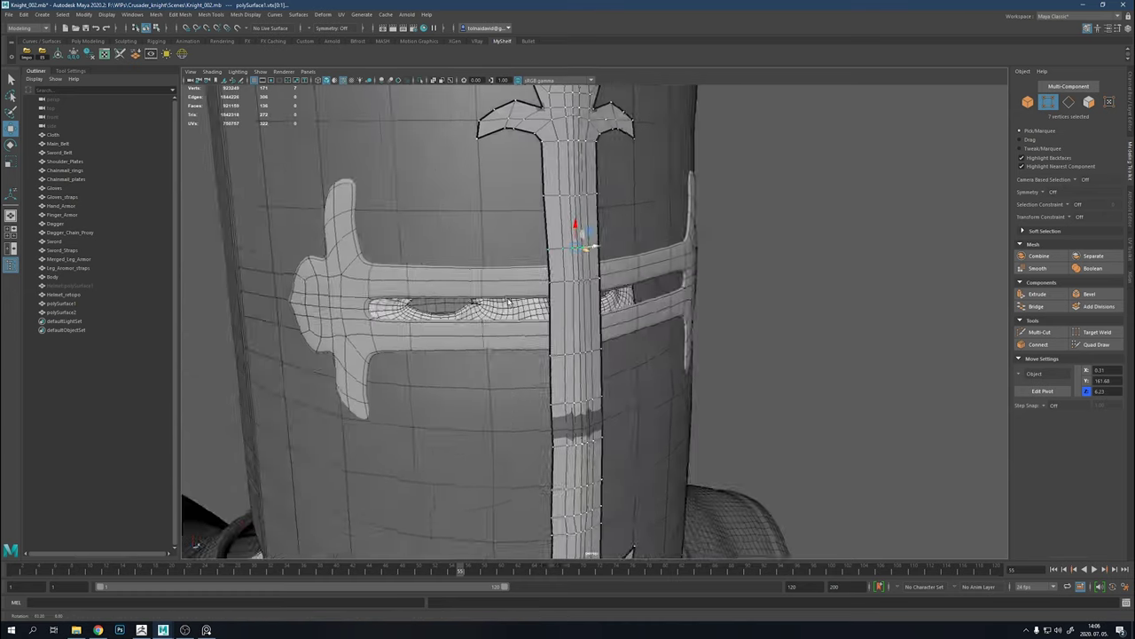
scroll(552, 258, "down", 2)
left_click_drag(497, 354, 688, 365, "alt")
Extrude all faces of the vertical bar with Thickness about 0.13
key("ctrl+F11")
key("ctrl+e")
left_click_drag(815, 339, 826, 337)
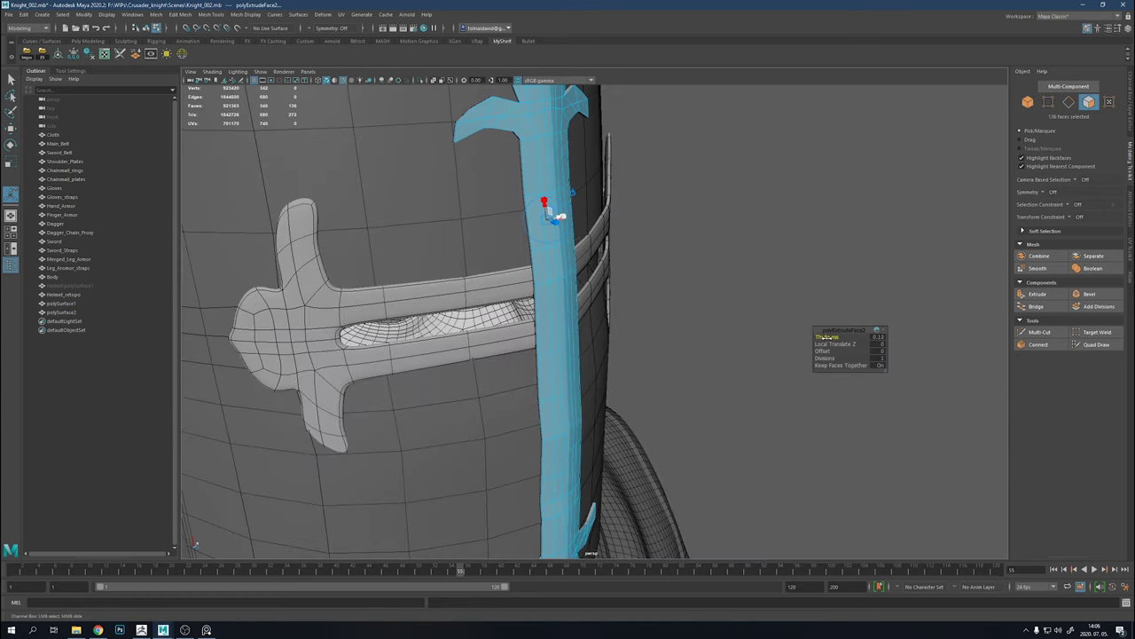
key("F8")
left_click_drag(563, 315, 621, 337, "alt")
scroll(621, 337, "down", 3)
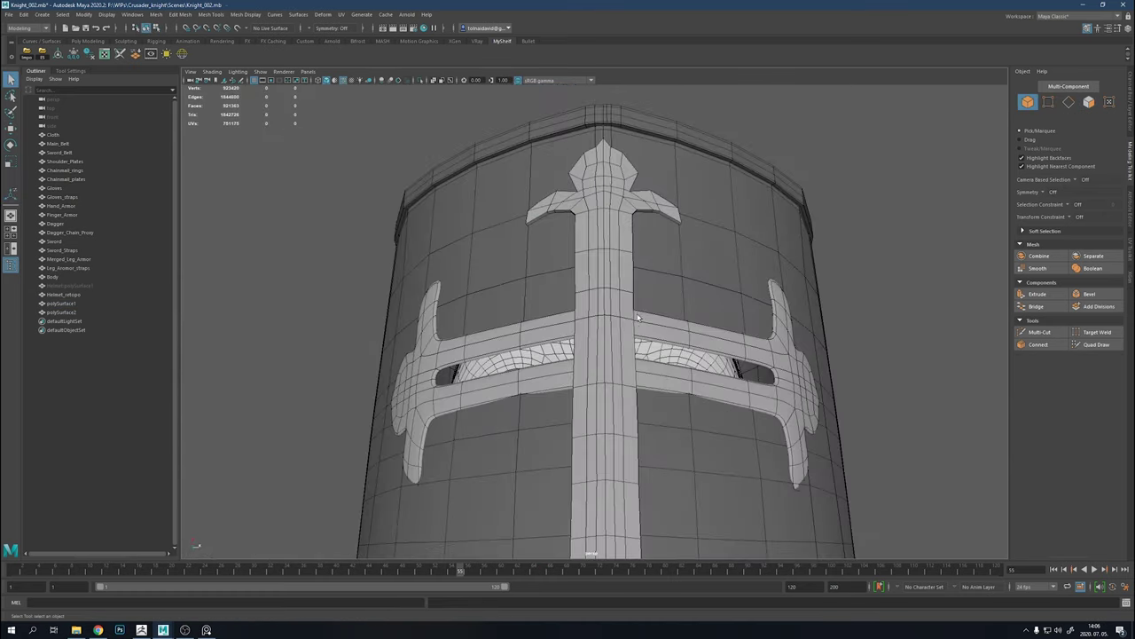
mouse_move(917, 398)
left_mouse_down("alt")
mouse_move(680, 328)
mouse_move(373, 142)
left_mouse_up("alt")
Turn off wireframe on shaded and select both cross pieces
left_click(346, 80)
mouse_move(625, 241)
left_mouse_down("alt")
mouse_move(722, 264)
mouse_move(625, 241)
left_mouse_up("alt")
left_click(625, 222)
left_click(674, 204, "shift")
right_click_drag(654, 272, 658, 468, "shift")
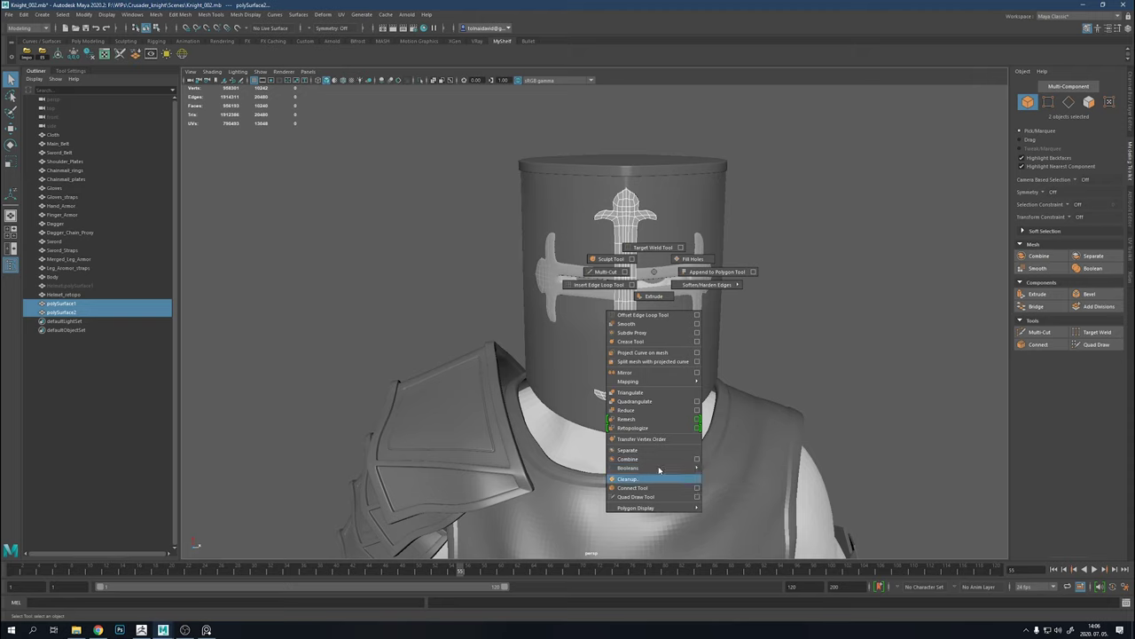
right_click_drag(653, 271, 710, 508, "shift")
mouse_move(710, 508)
left_mouse_down("alt")
mouse_move(730, 309)
mouse_move(802, 306)
left_mouse_up("alt")
Select edge loops along Helmet_retopo's top rim, working in isolation
left_click(687, 168)
double_click(687, 169)
key("ctrl+1")
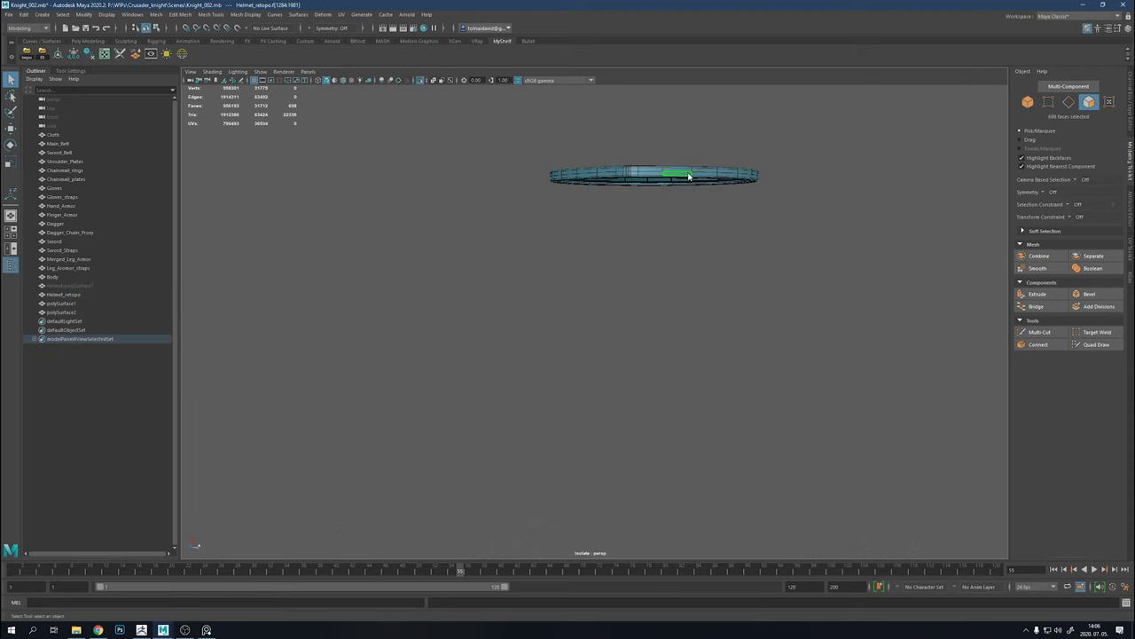
scroll(689, 177, "up", 8)
double_click(567, 288)
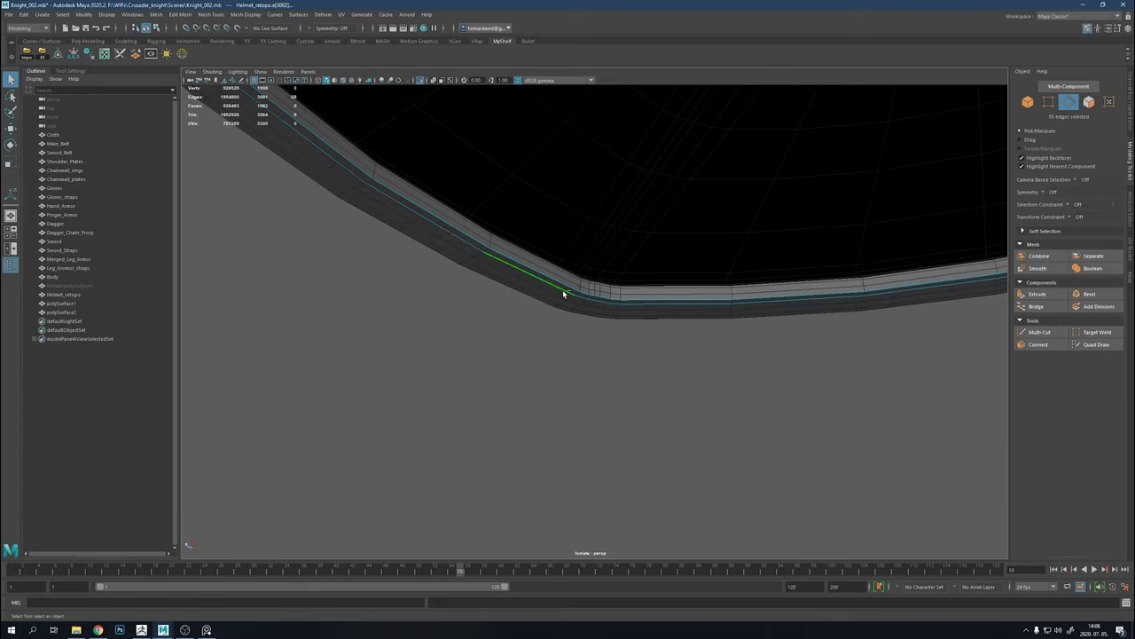
double_click(563, 291, "shift")
left_click_drag(562, 291, 670, 343, "alt")
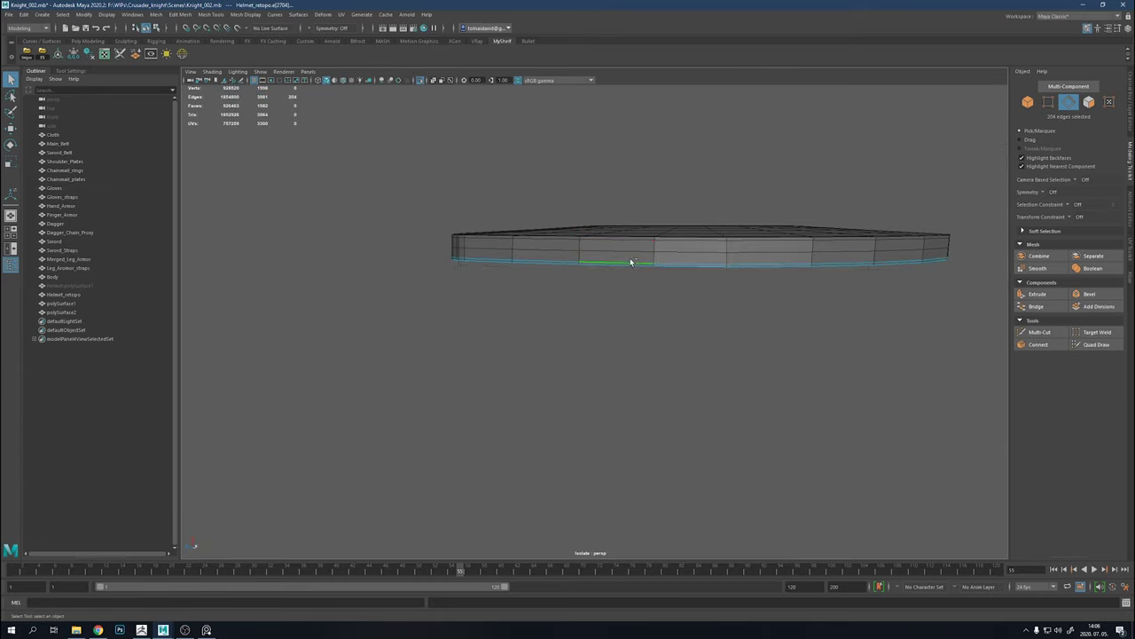
key("ctrl+1")
left_click_drag(650, 313, 645, 293, "alt")
key("w")
double_click(645, 293)
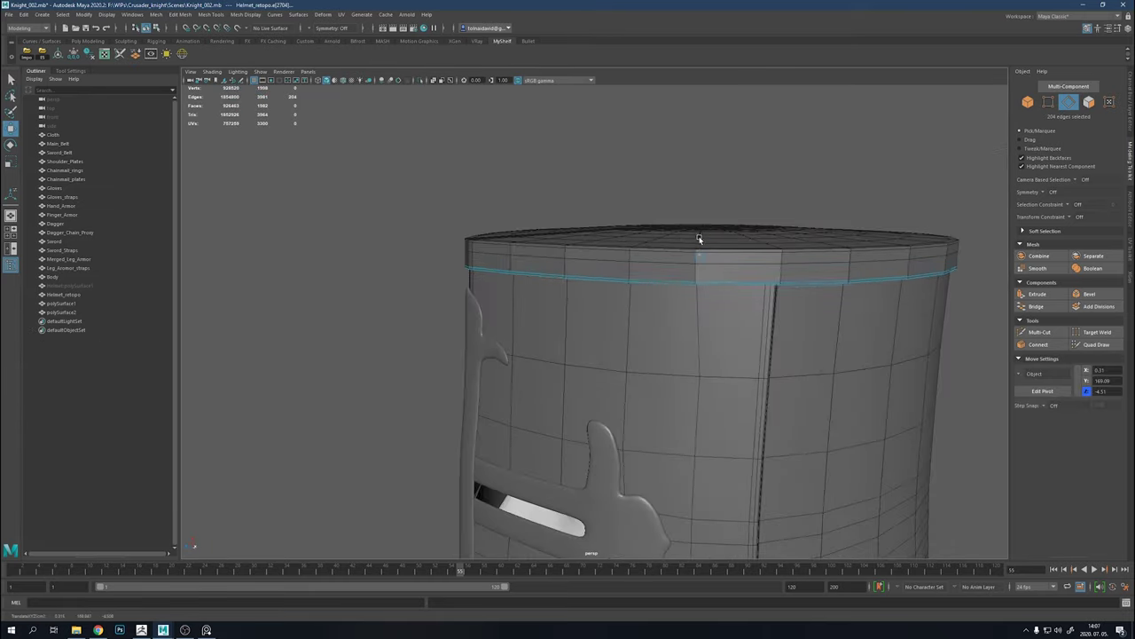
mouse_move(699, 241)
left_mouse_down("alt")
mouse_move(663, 249)
mouse_move(680, 253)
left_mouse_up("alt")
Isolate polySurface1 and bevel its vertical centre edge loop into two close loops
right_click_drag(544, 229, 603, 254)
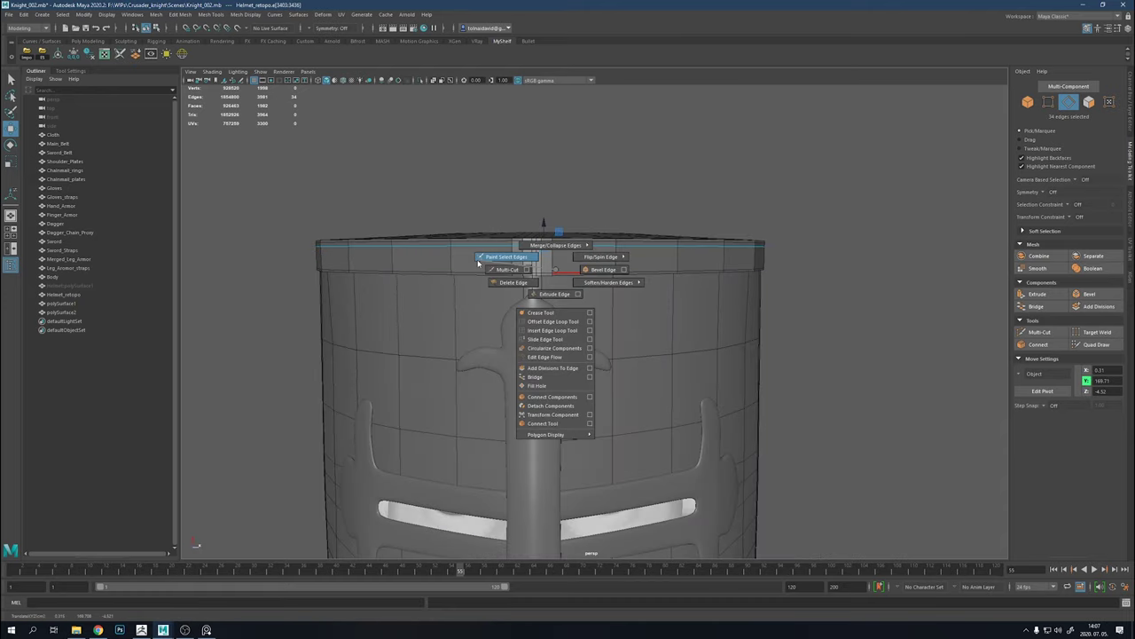
key("ctrl+1")
mouse_move(556, 273)
left_mouse_down("alt")
mouse_move(608, 292)
mouse_move(628, 378)
left_mouse_up("alt")
scroll(628, 378, "up", 5)
key("F10")
double_click(612, 283)
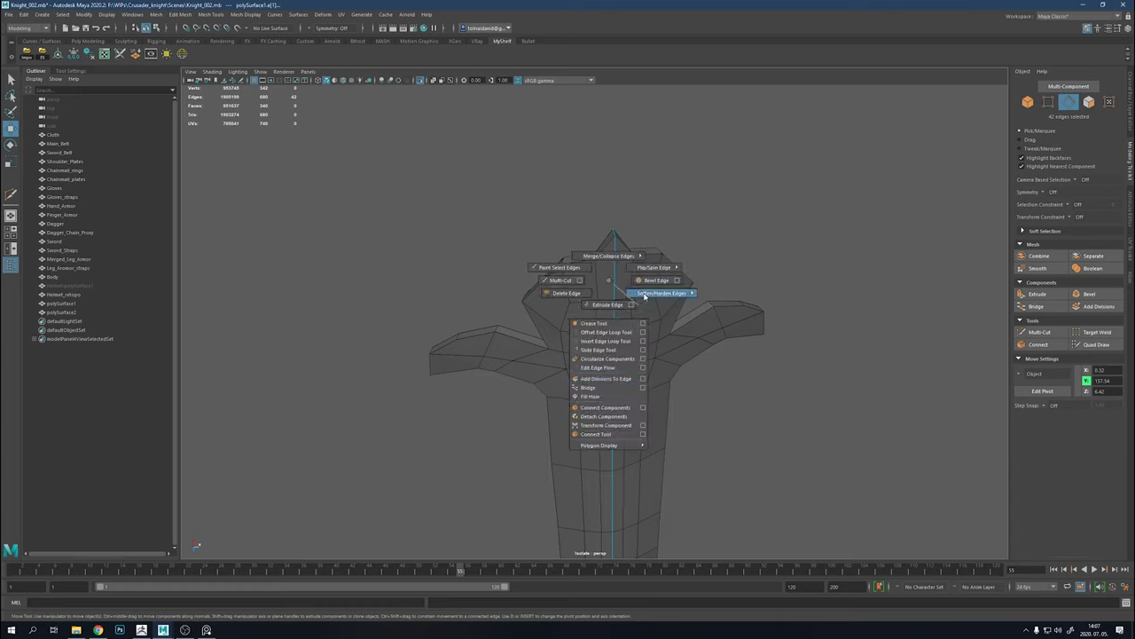
right_click_drag(609, 284, 654, 271, "shift")
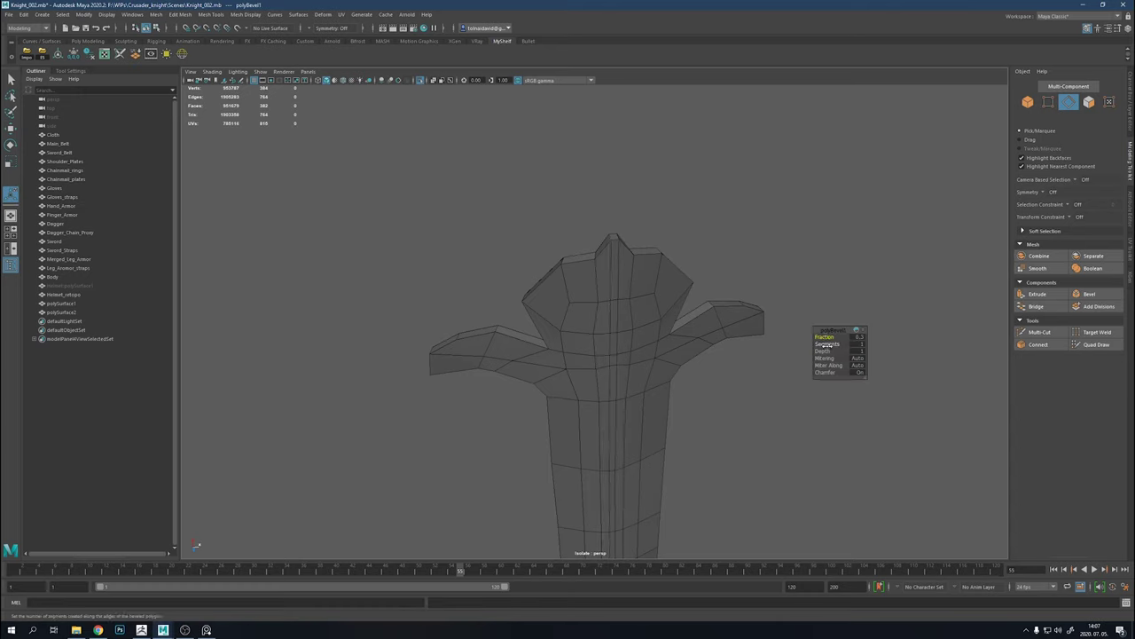
middle_click_drag(827, 344, 754, 281)
mouse_move(582, 305)
left_mouse_down("alt")
mouse_move(654, 296)
mouse_move(737, 346)
left_mouse_up("alt")
Finish the bevel, then isolate the crossbar piece (polySurface2) on its own in object mode
key("w")
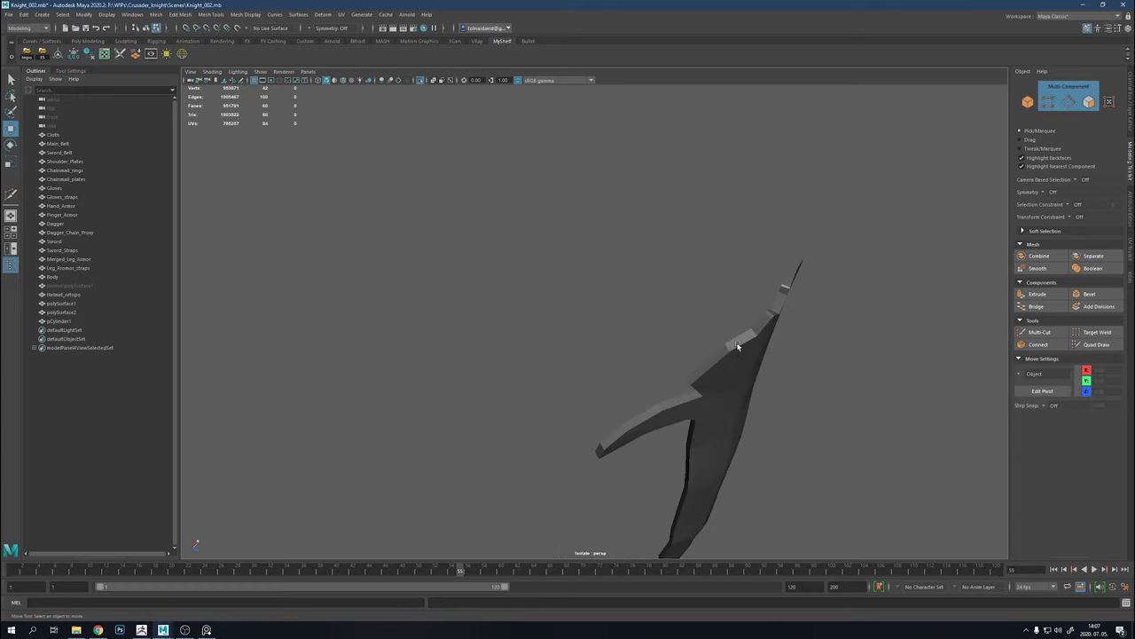
right_click_drag(737, 346, 744, 350, "shift")
scroll(727, 348, "up", 5)
left_click(803, 244)
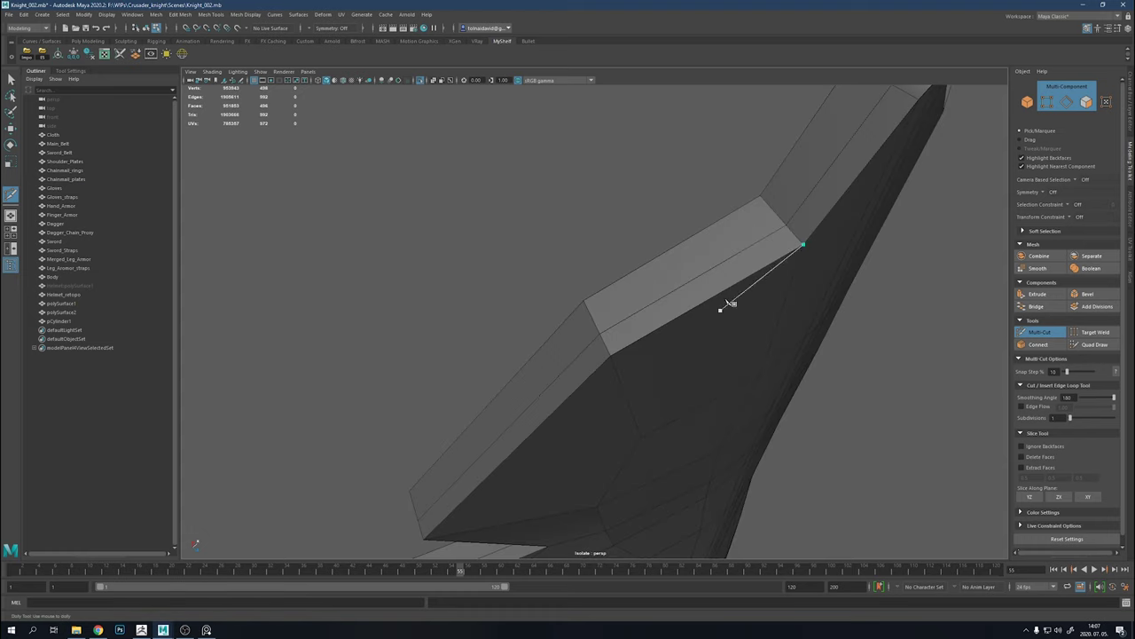
key("f")
key("ctrl+1")
left_click_drag(616, 274, 566, 218, "alt")
key("w")
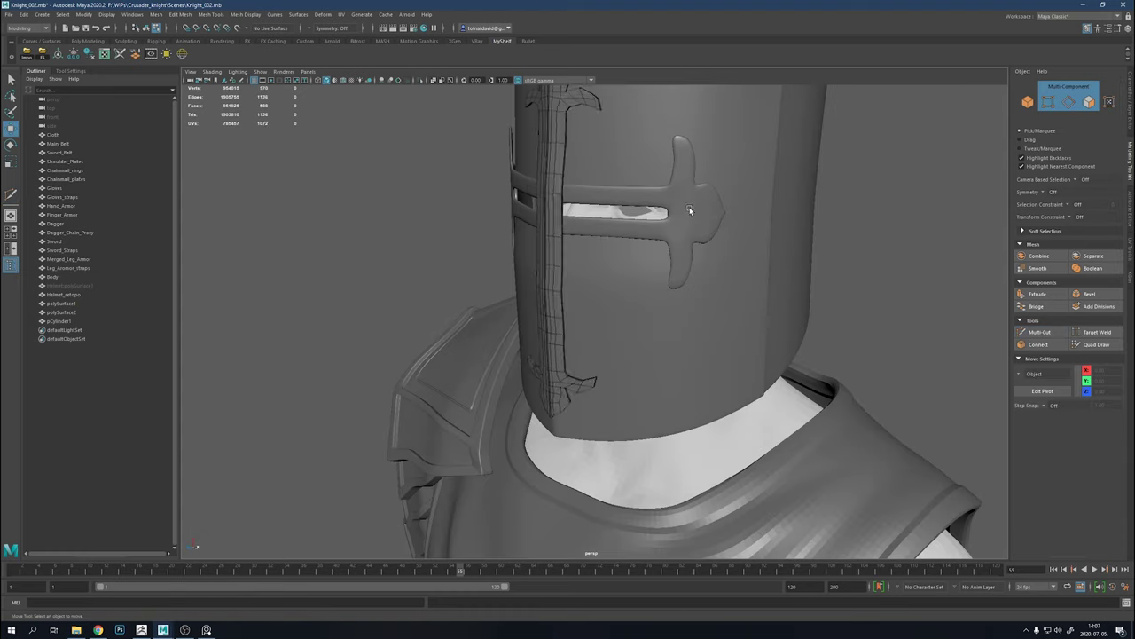
key("F8")
key("ctrl+1")
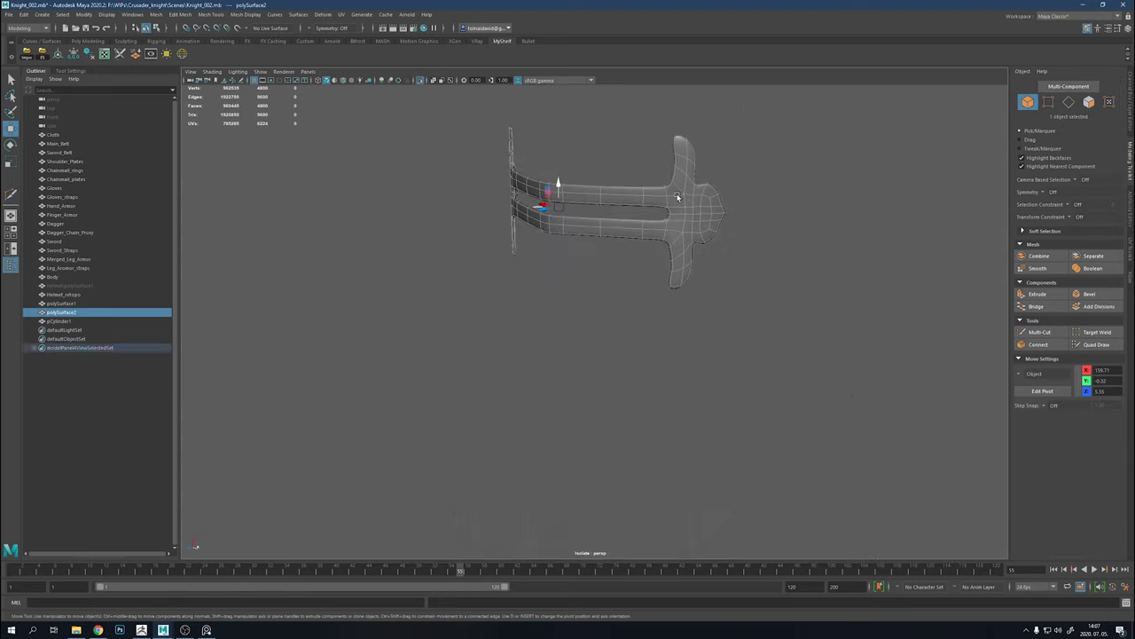
Multi-Cut one edge loop along the crossbar arm and another across it
right_click_drag(635, 233, 661, 195, "shift")
scroll(664, 169, "up", 5)
scroll(704, 383, "up", 5)
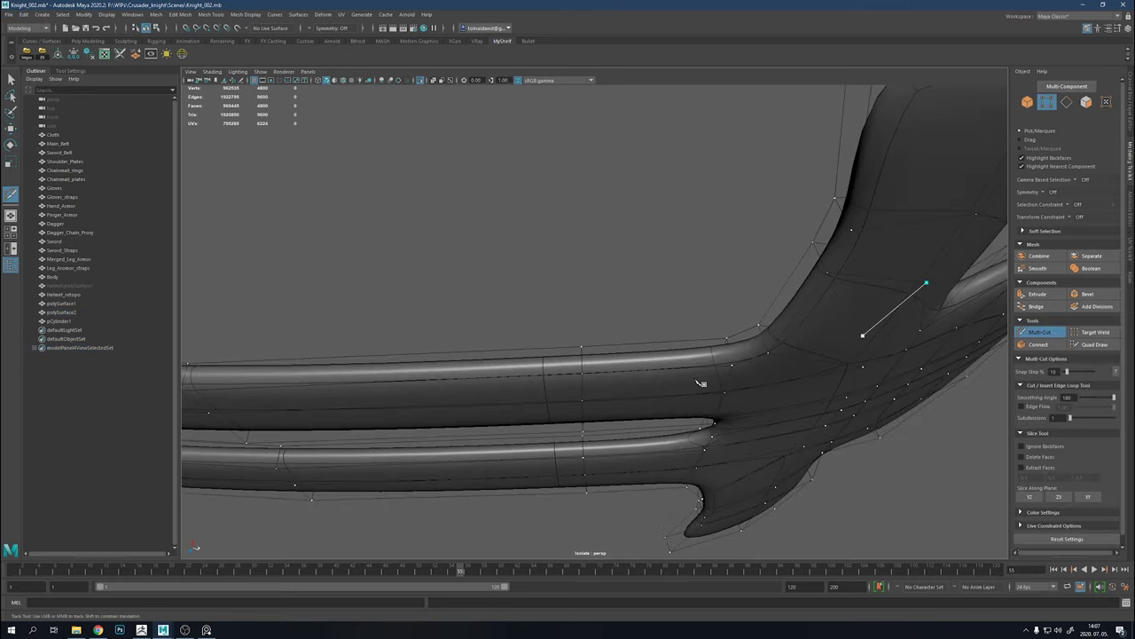
left_click_drag(719, 398, 811, 287, "alt")
left_click(831, 328, "ctrl")
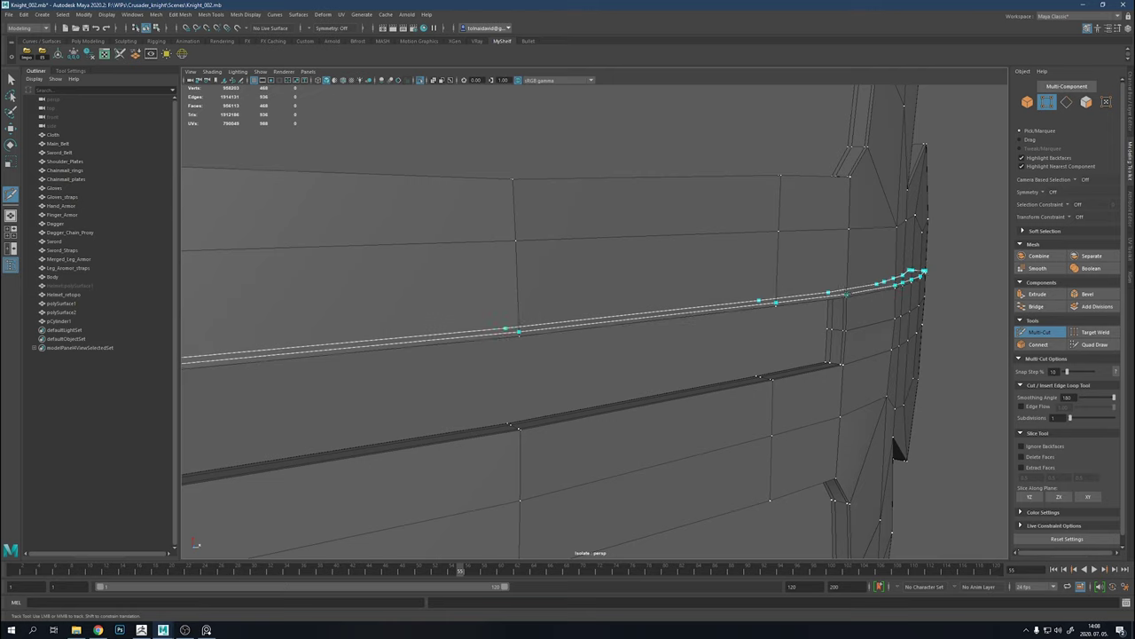
left_click_drag(603, 328, 676, 399, "alt")
left_click(674, 395, "ctrl")
left_click(662, 521)
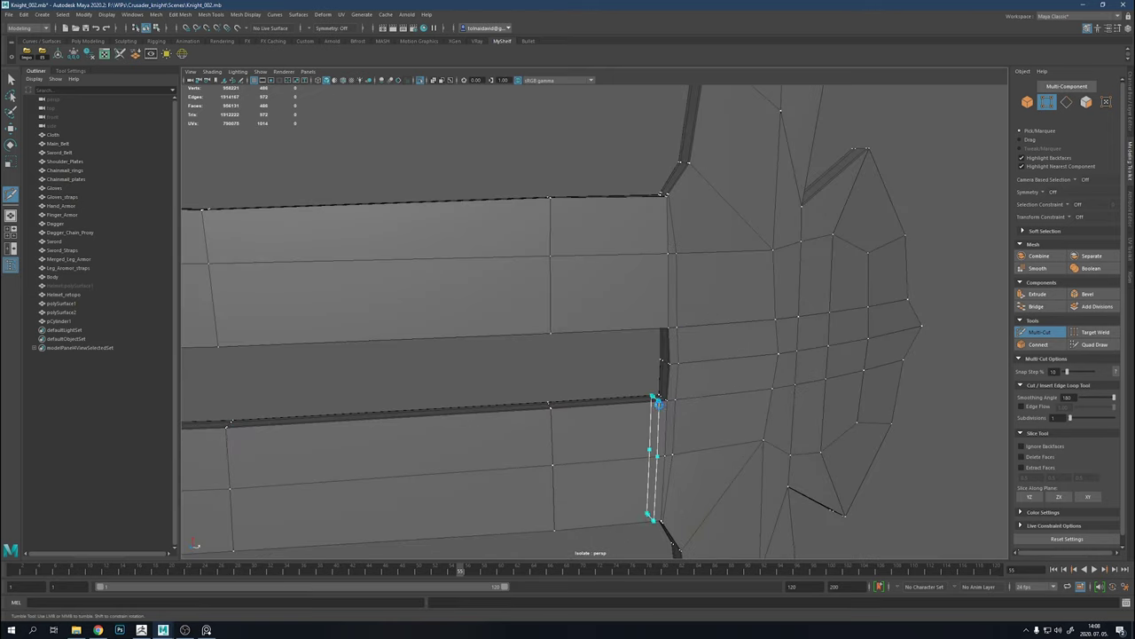
Orbit and zoom around the crossbar to inspect the new support loops
scroll(666, 382, "down", 2)
left_click_drag(669, 436, 826, 398, "alt")
scroll(826, 398, "down", 3)
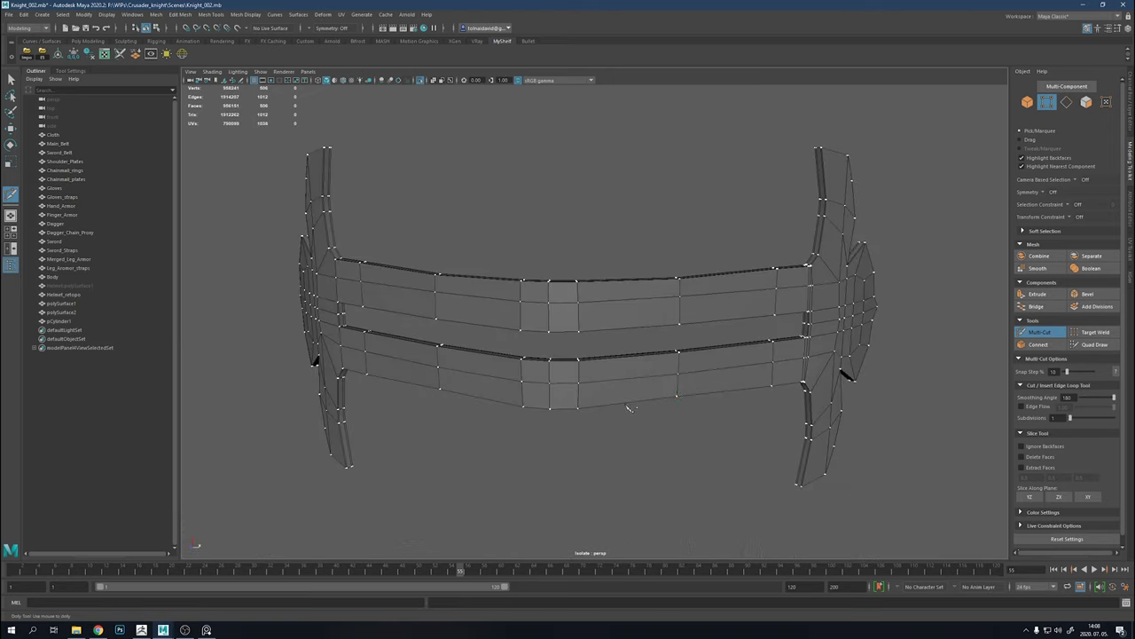
mouse_move(629, 406)
left_mouse_down("alt")
mouse_move(581, 393)
mouse_move(449, 283)
left_mouse_up("alt")
scroll(524, 326, "up", 2)
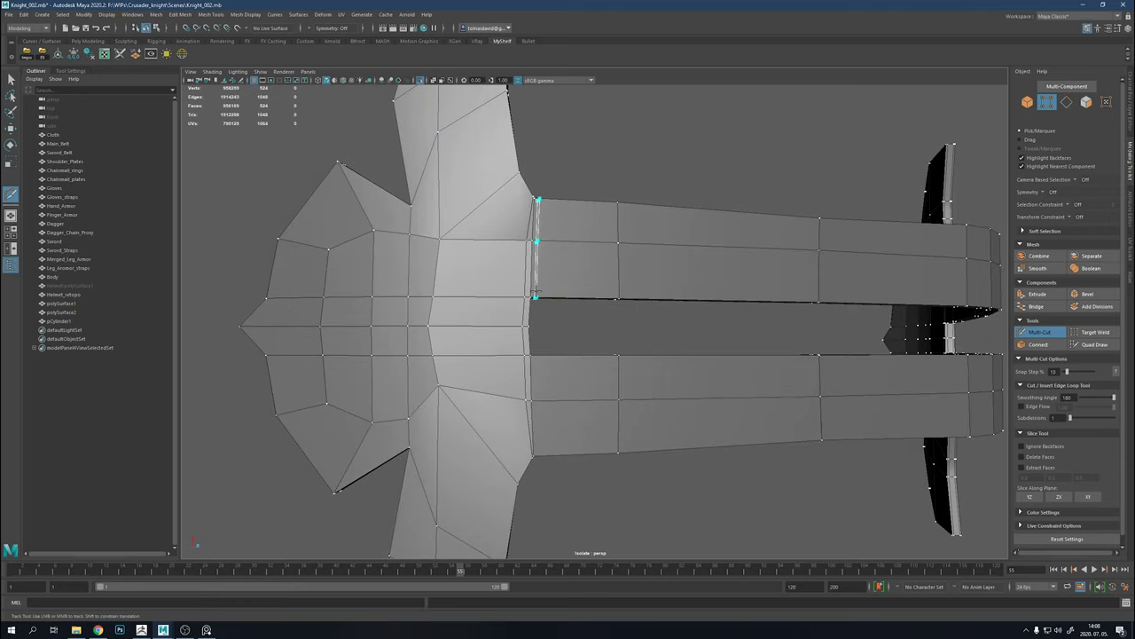
left_click_drag(638, 414, 536, 361, "alt")
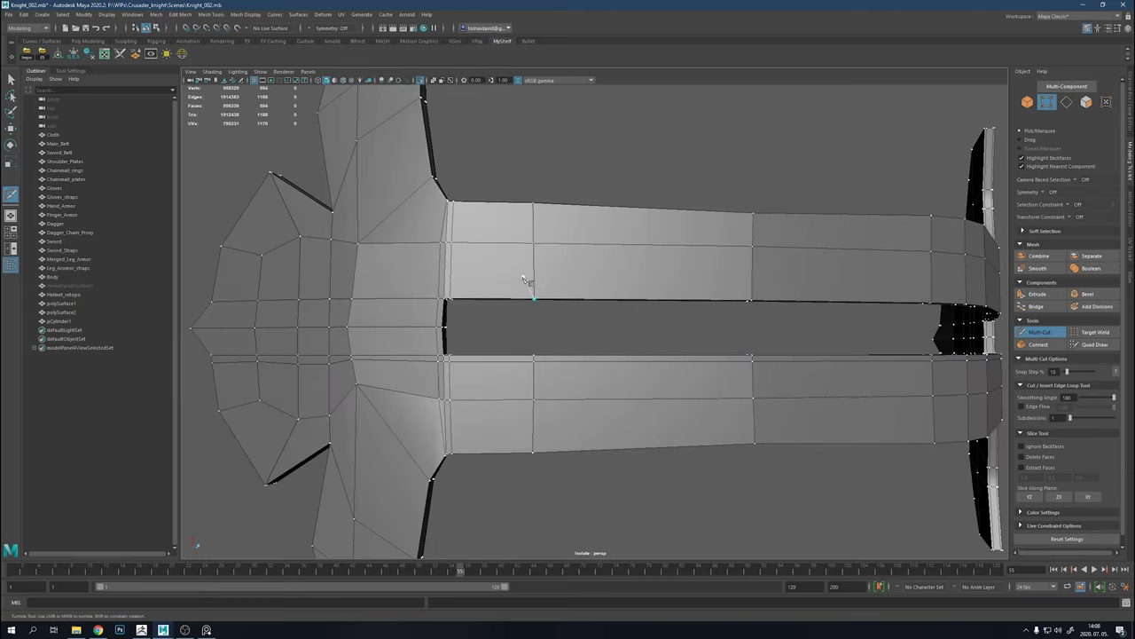
scroll(559, 333, "down", 3)
scroll(560, 333, "down", 3)
Exit isolation, reselect the crossbar through the eye slot, frame it and isolate it again
key("ctrl+1")
key("w")
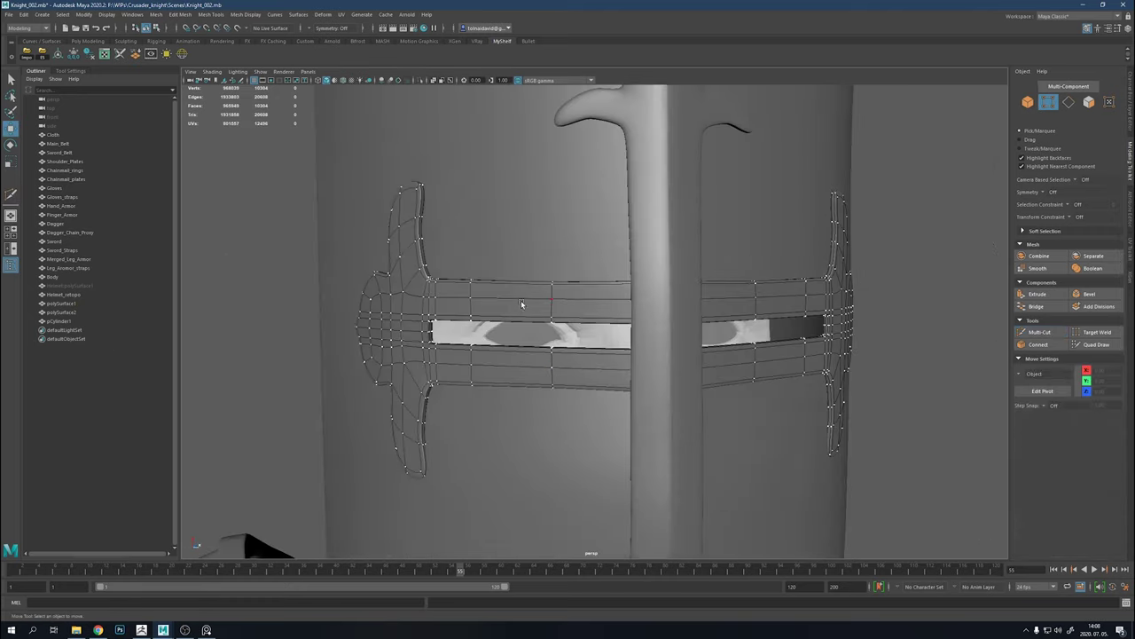
mouse_move(521, 300)
left_mouse_down("alt")
mouse_move(822, 374)
mouse_move(678, 328)
left_mouse_up("alt")
left_click(679, 328)
key("f")
mouse_move(783, 459)
left_mouse_down("alt")
mouse_move(859, 467)
mouse_move(917, 311)
mouse_move(719, 282)
left_mouse_up("alt")
scroll(917, 311, "down", 3)
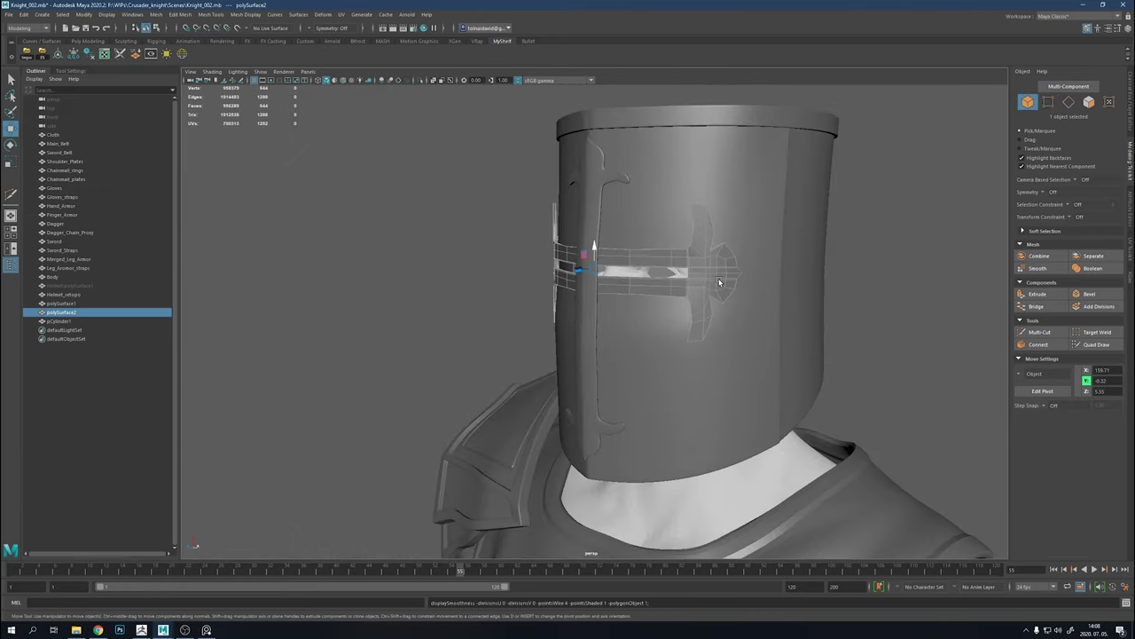
right_click(719, 282)
key("ctrl+1")
Select the stray crossbar edges near the arm junction and delete them
left_click(719, 256)
scroll(520, 488, "up", 3)
left_click(533, 298)
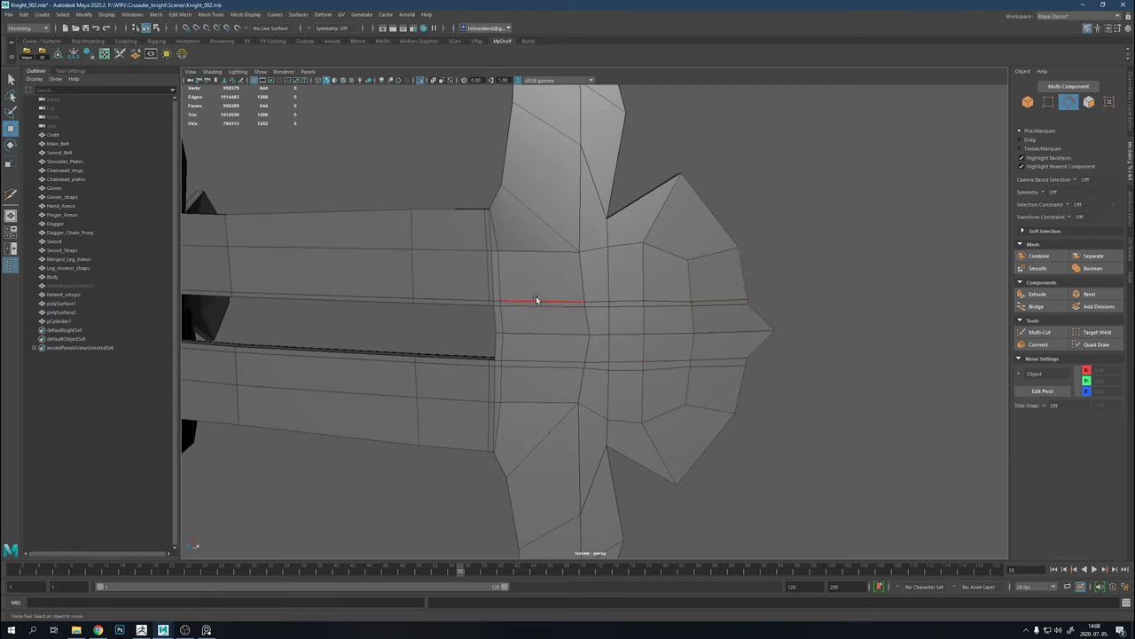
mouse_move(532, 299)
left_mouse_down("alt")
mouse_move(694, 336)
mouse_move(538, 283)
mouse_move(735, 310)
mouse_move(626, 328)
mouse_move(557, 434)
mouse_move(732, 388)
mouse_move(844, 388)
mouse_move(467, 368)
mouse_move(650, 316)
mouse_move(558, 408)
left_mouse_up("alt")
key("Delete")
Select an edge on the crossbar front and start a cut at the arm junction
left_click(468, 368)
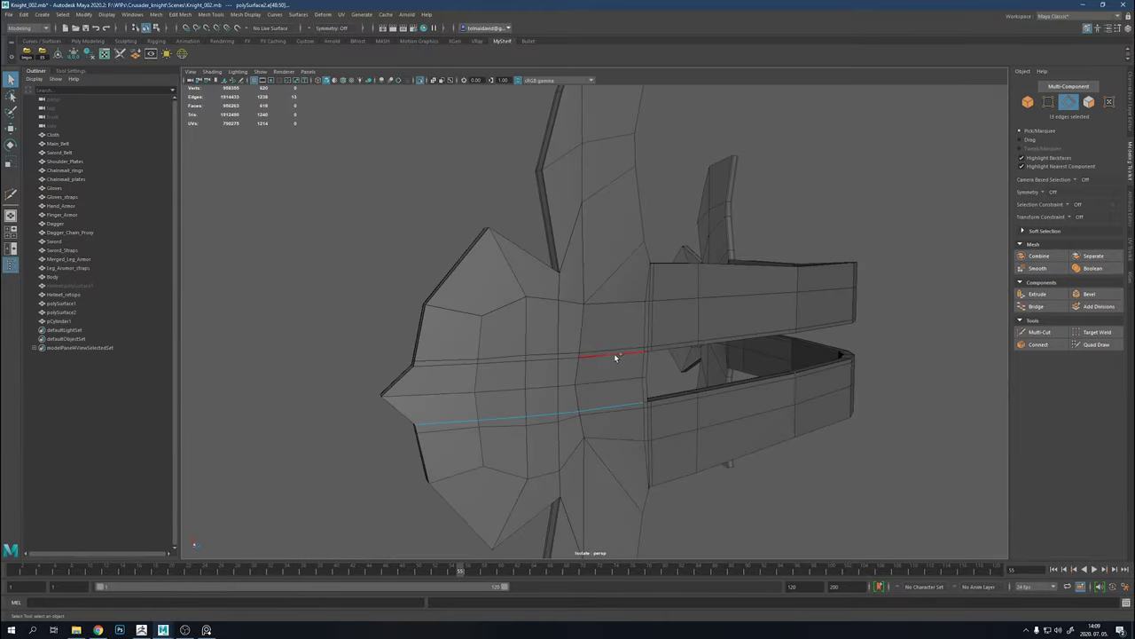
left_click_drag(617, 356, 778, 287, "alt")
right_click_drag(770, 292, 773, 293, "shift")
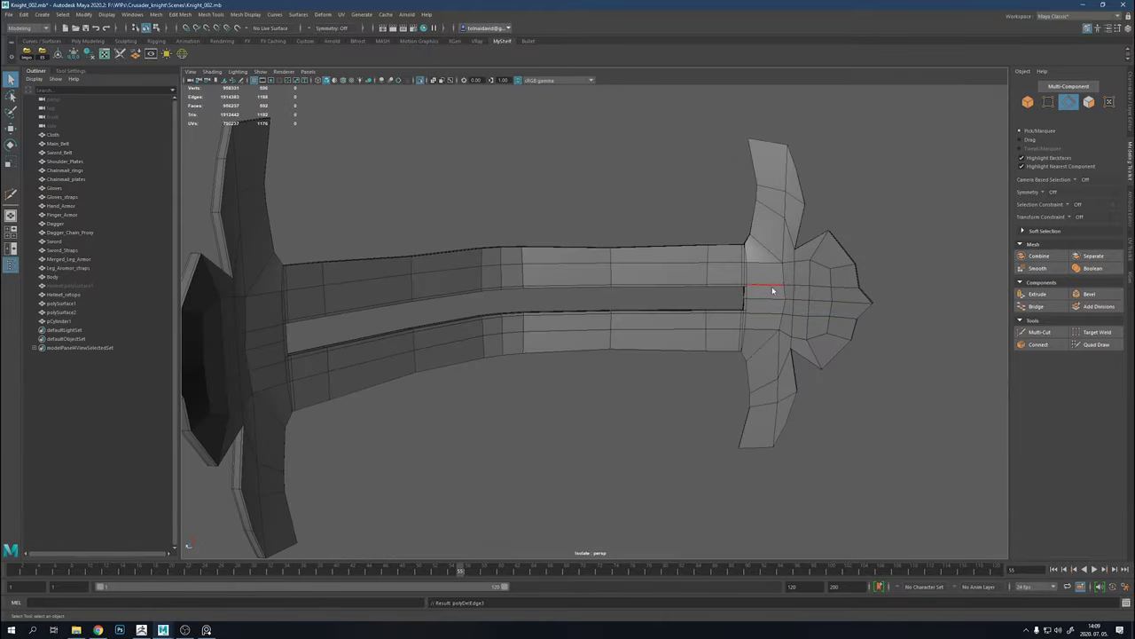
scroll(773, 291, "up", 5)
scroll(829, 405, "up", 3)
Select the arm-junction vertex and choose Target Weld from its marking menu
key("w")
left_click(675, 331)
right_click(676, 333, "shift")
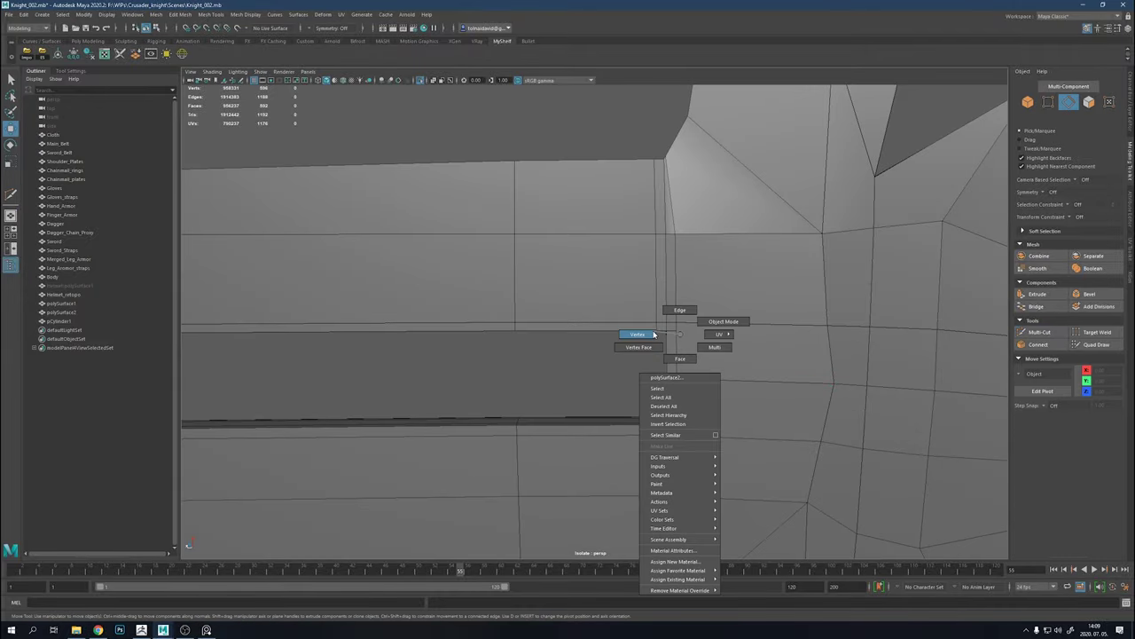
right_click(676, 337, "shift")
right_click_drag(676, 338, 676, 331, "shift")
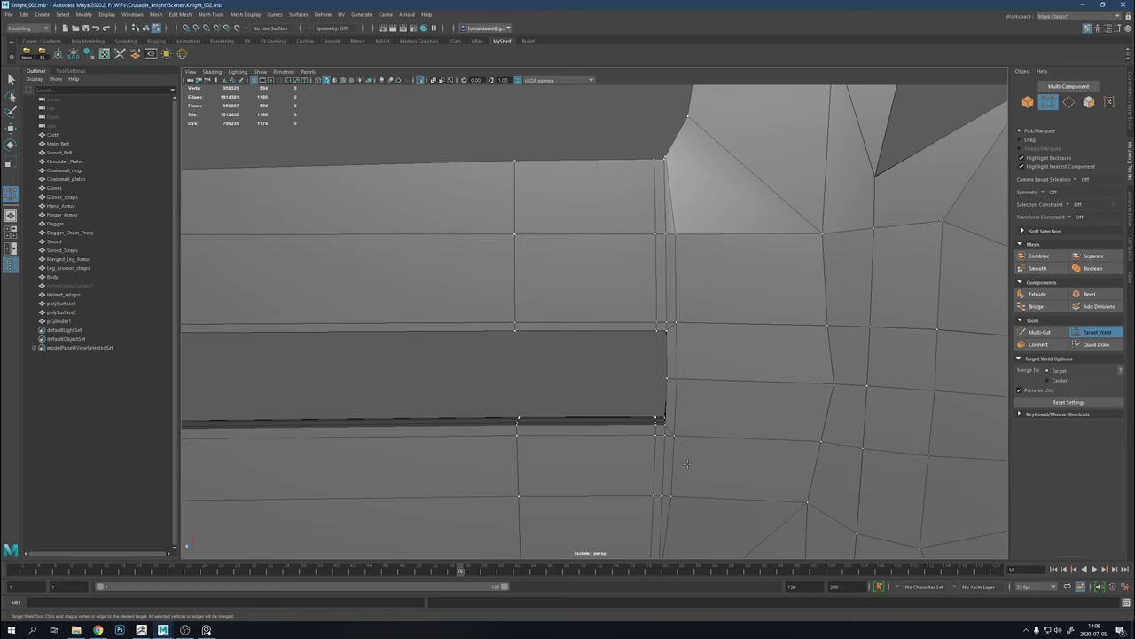
Preview the smoothed visor mesh, then orbit to the end of the eye-slit slot
scroll(700, 334, "down", 3)
key("3")
key("1")
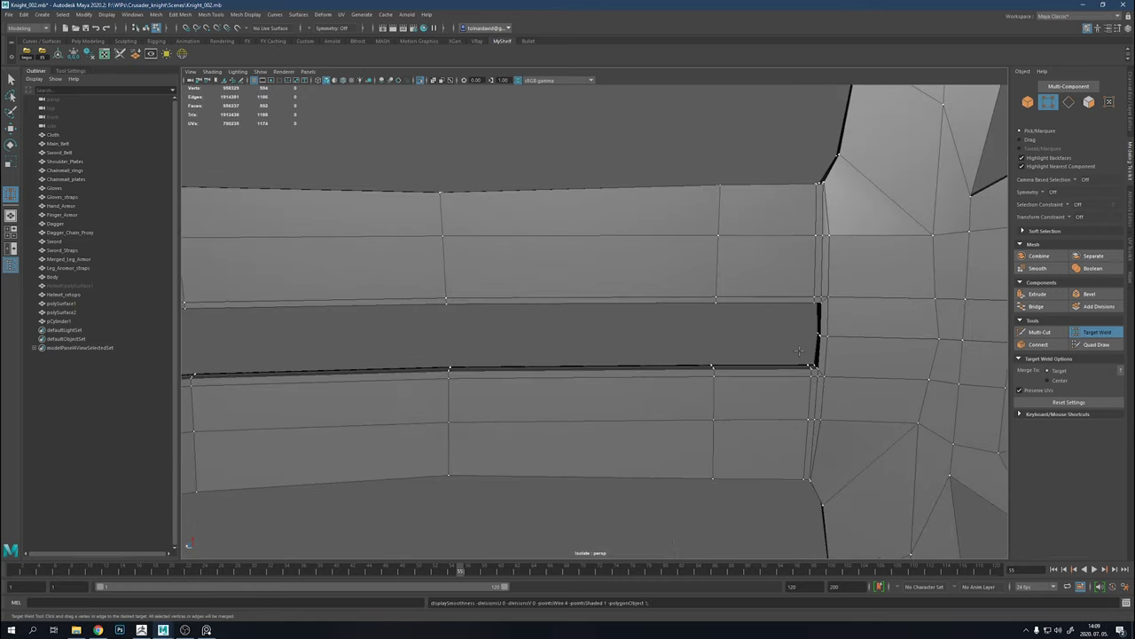
scroll(798, 350, "down", 5)
mouse_move(641, 337)
left_mouse_down("alt")
mouse_move(736, 390)
mouse_move(601, 392)
left_mouse_up("alt")
scroll(736, 390, "up", 5)
left_click_drag(593, 444, 995, 413, "alt")
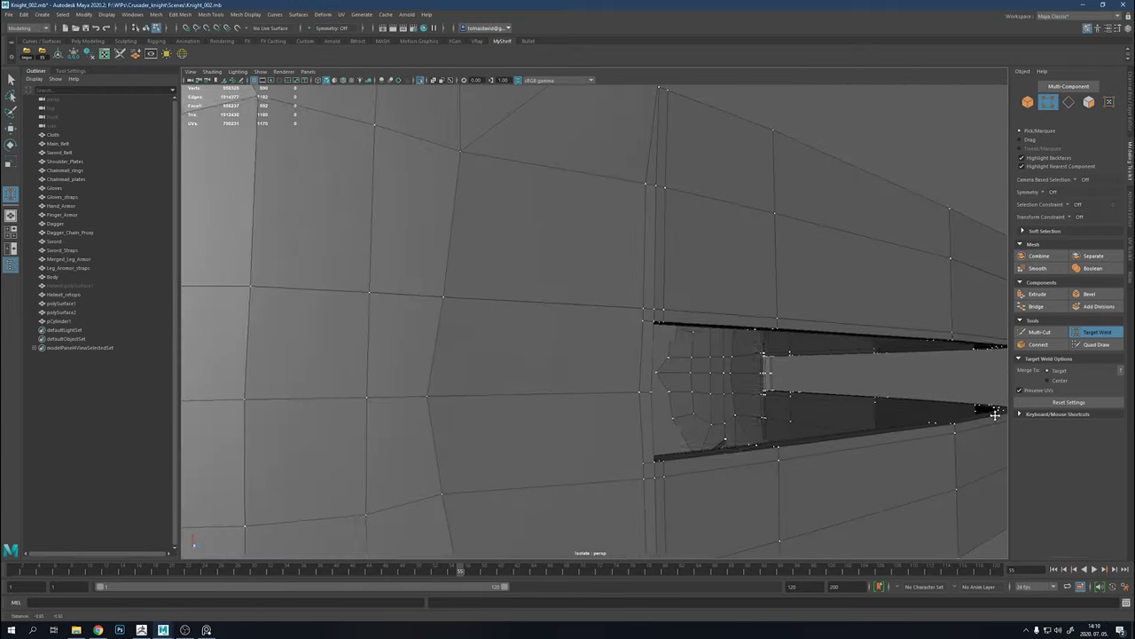
middle_click_drag(995, 413, 302, 299, "alt")
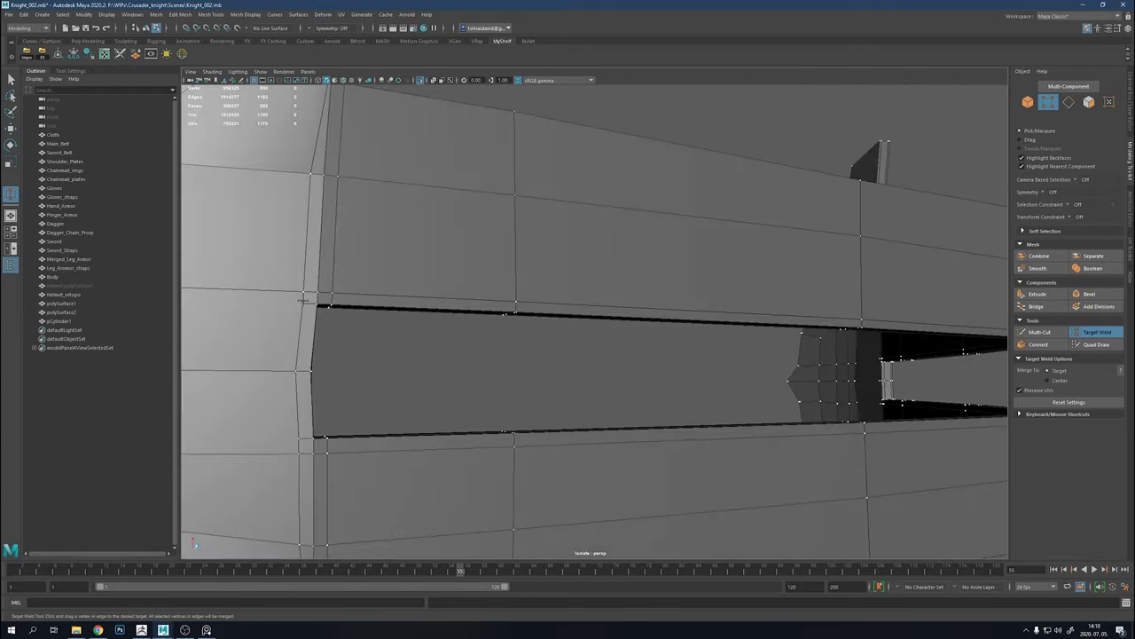
With the Move tool, select an edge along the slot rim and view it near-front
key("w")
left_click(310, 427)
mouse_move(325, 495)
left_mouse_down("alt")
mouse_move(510, 262)
mouse_move(579, 246)
mouse_move(598, 279)
mouse_move(329, 381)
mouse_move(632, 313)
left_mouse_up("alt")
mouse_move(631, 412)
left_mouse_down("alt")
mouse_move(644, 393)
mouse_move(659, 411)
left_mouse_up("alt")
right_click_drag(631, 401, 679, 403, "shift")
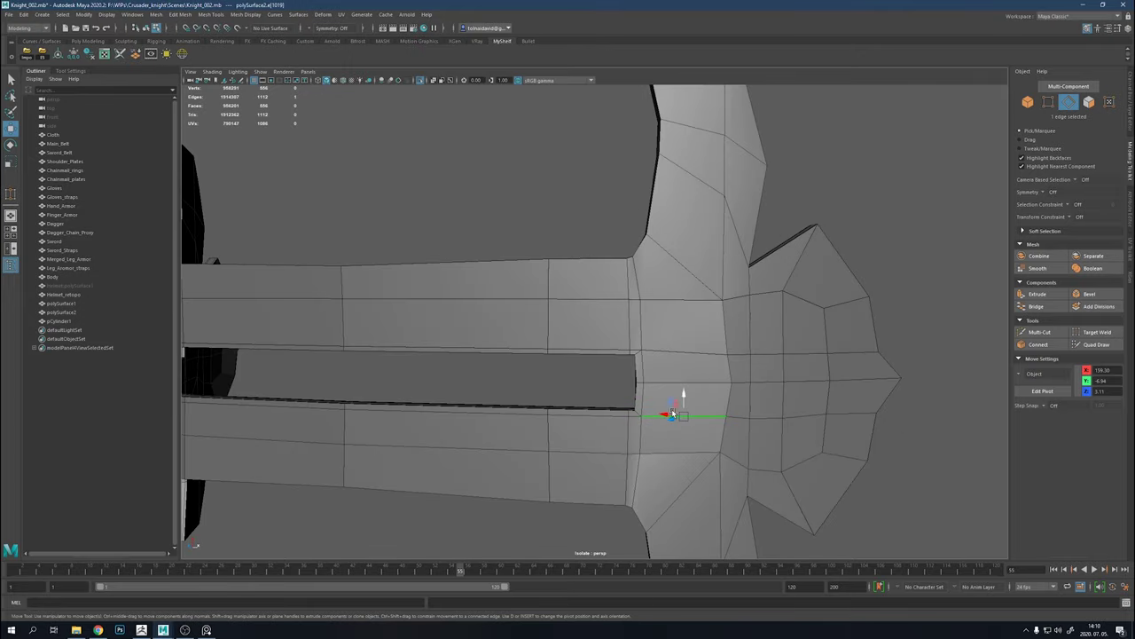
Insert a new edge loop across the guard and check the smoothed result
left_click(683, 415, "ctrl")
left_click_drag(692, 473, 702, 489, "alt")
scroll(807, 385, "down", 5)
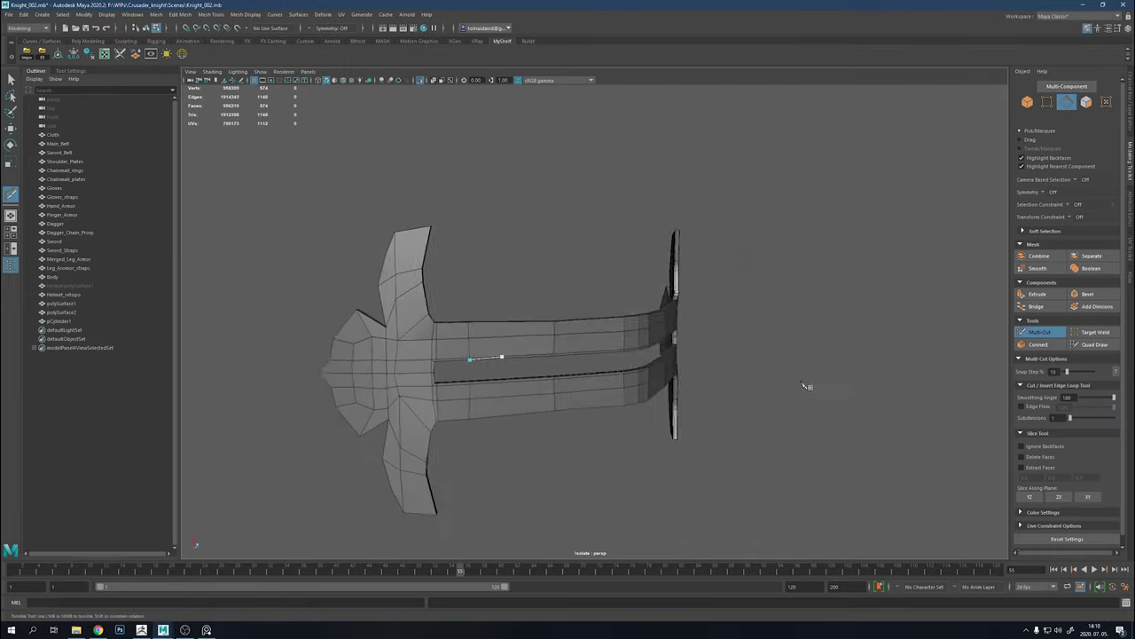
mouse_move(806, 385)
left_mouse_down("alt")
mouse_move(640, 441)
mouse_move(718, 372)
mouse_move(621, 359)
mouse_move(527, 375)
mouse_move(520, 387)
mouse_move(834, 467)
mouse_move(713, 398)
mouse_move(602, 443)
mouse_move(453, 361)
mouse_move(671, 380)
mouse_move(858, 358)
mouse_move(725, 436)
mouse_move(574, 292)
left_mouse_up("alt")
key("3")
key("1")
Select a vertex on each side of the guard and nudge them slightly
key("w")
scroll(530, 351, "up", 5)
key("F9")
left_click(459, 350)
left_click(840, 361)
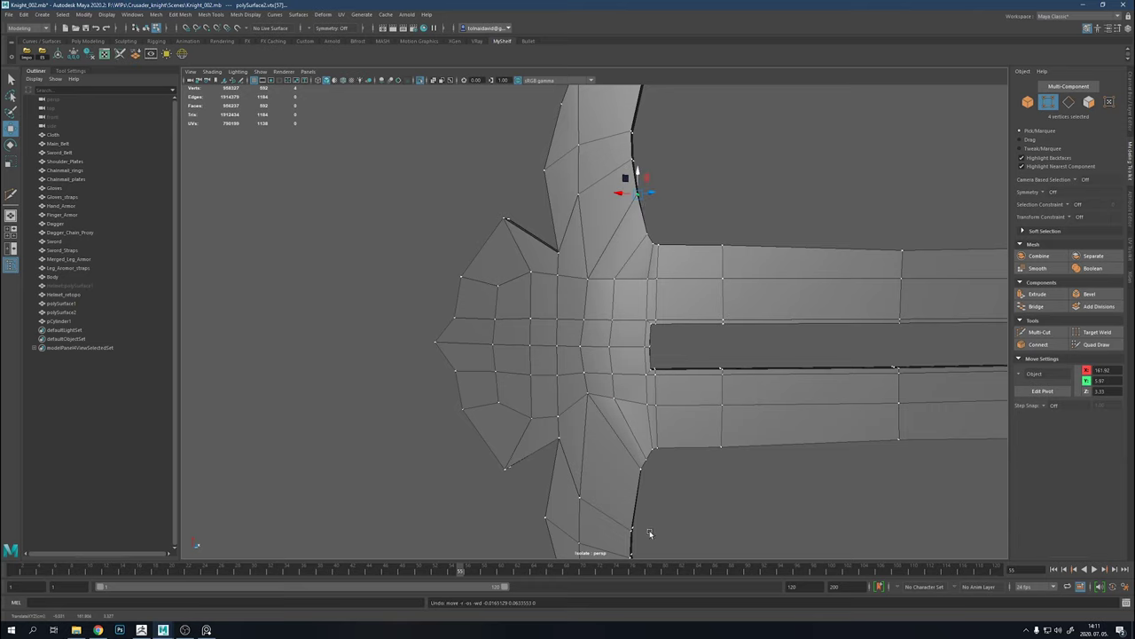
mouse_move(595, 352)
left_mouse_down("alt")
mouse_move(348, 391)
mouse_move(412, 325)
mouse_move(508, 330)
left_mouse_up("alt")
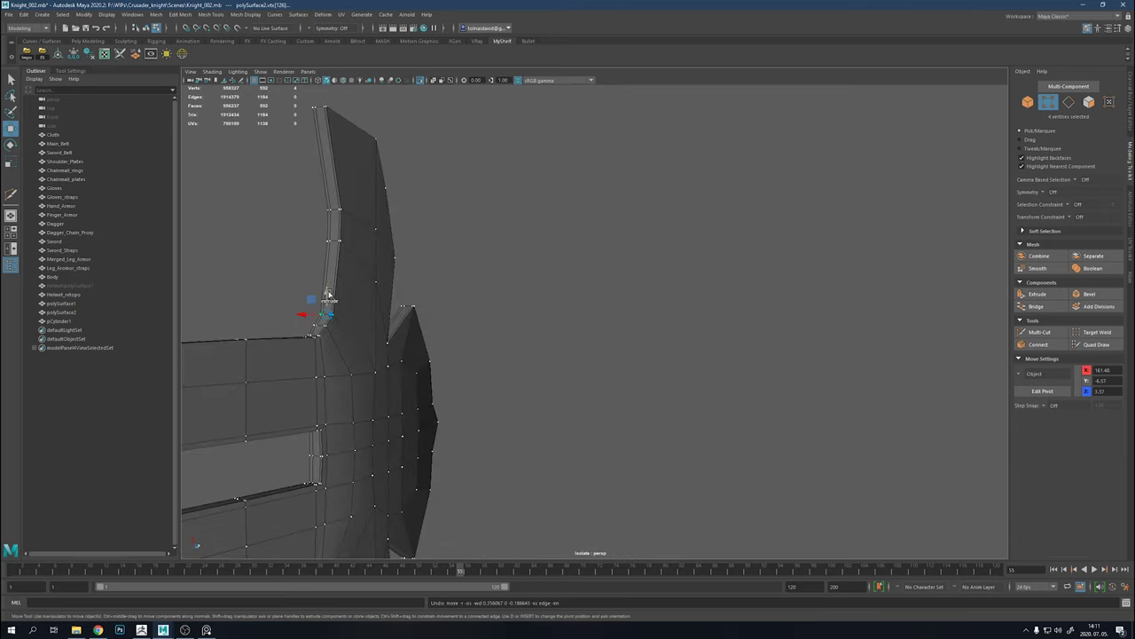
mouse_move(329, 294)
left_mouse_down()
mouse_move(346, 292)
mouse_move(331, 306)
mouse_move(329, 296)
left_mouse_up()
left_click_drag(329, 296, 334, 128, "alt")
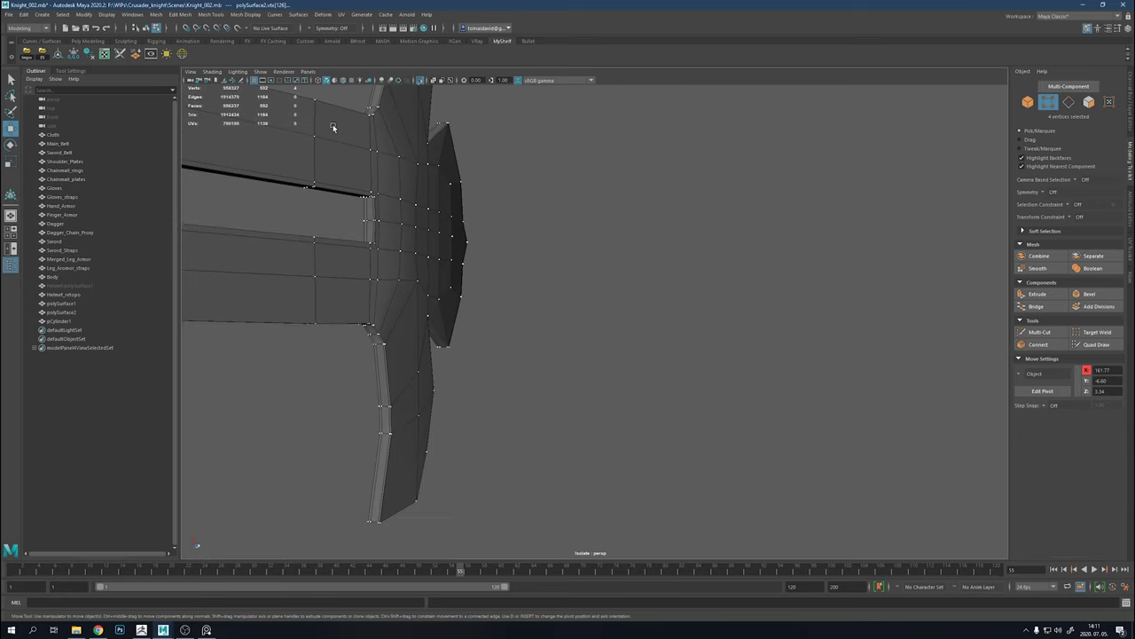
Cut new edge loops across the crossguard arms, viewed from the front
mouse_move(388, 341)
left_mouse_down("alt")
mouse_move(393, 324)
mouse_move(664, 426)
mouse_move(692, 418)
left_mouse_up("alt")
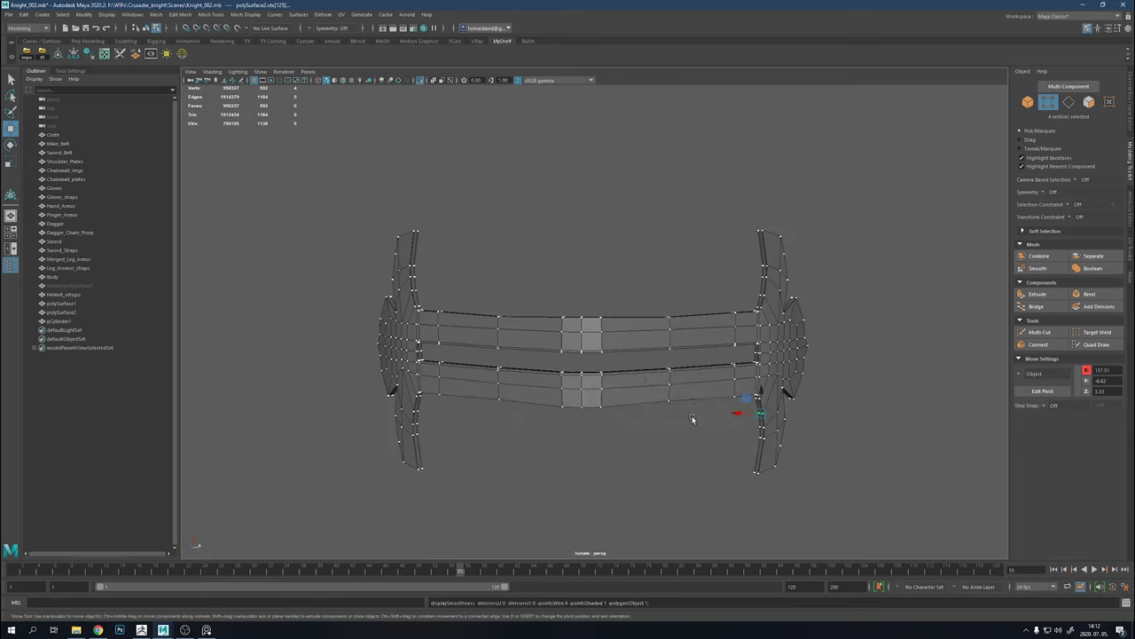
right_click_drag(691, 417, 635, 281, "shift")
left_click_drag(696, 335, 535, 324, "alt")
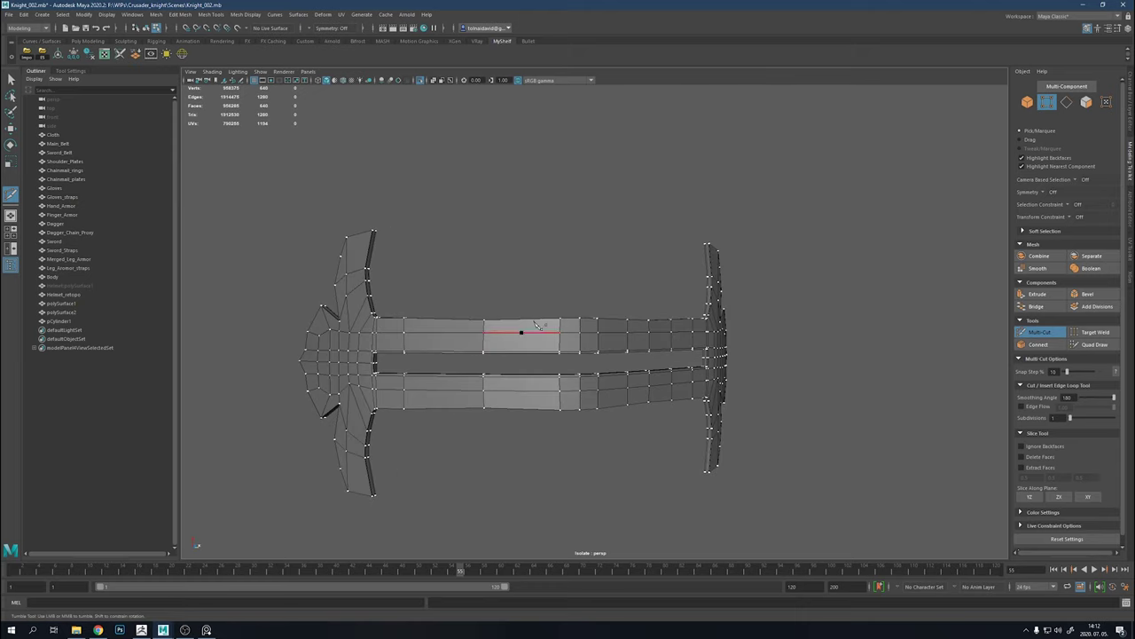
Leave the isolated view, then select all the helmet parts and isolate them
key("ctrl+1")
key("w")
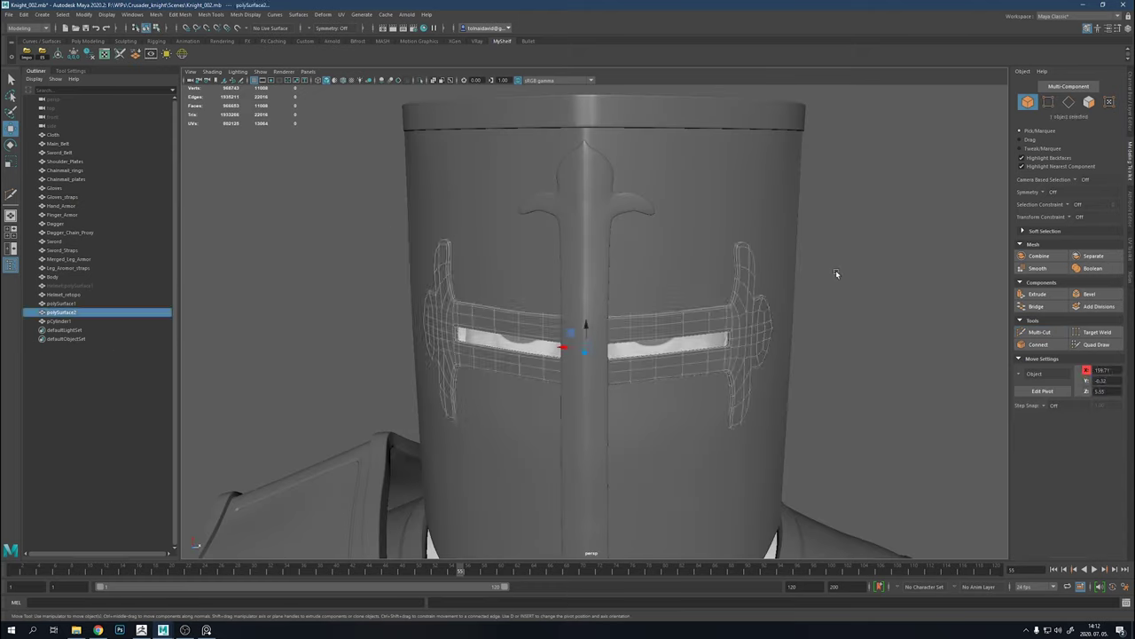
key("F8")
scroll(749, 286, "down", 2)
scroll(755, 279, "down", 5)
scroll(676, 337, "down", 2)
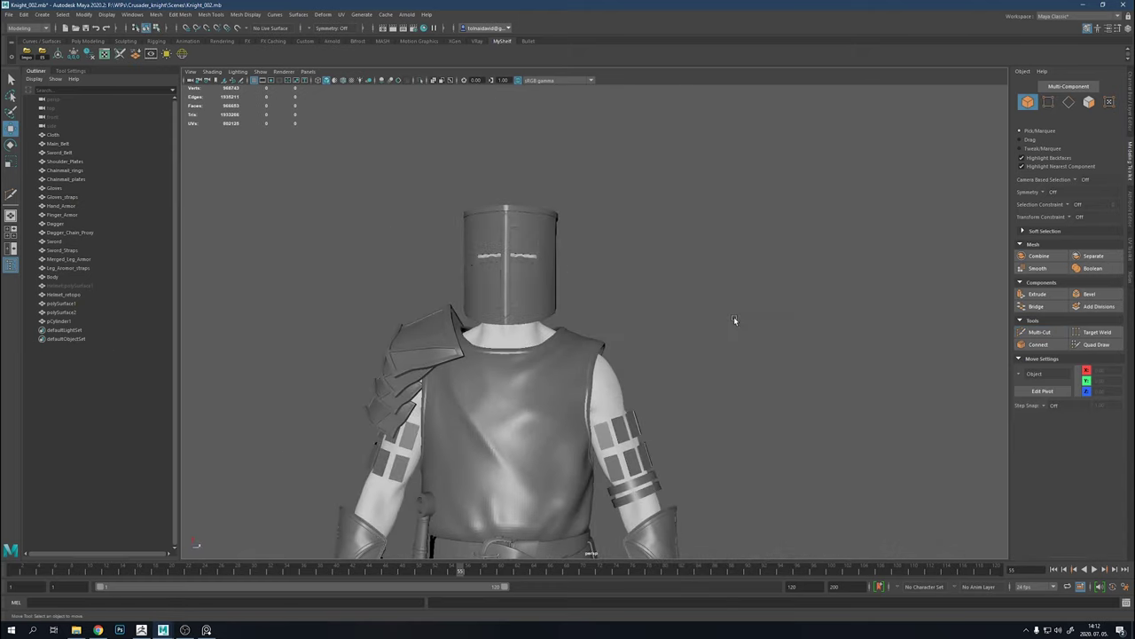
left_click_drag(622, 128, 503, 278)
key("ctrl+1")
left_click_drag(615, 331, 657, 337, "alt")
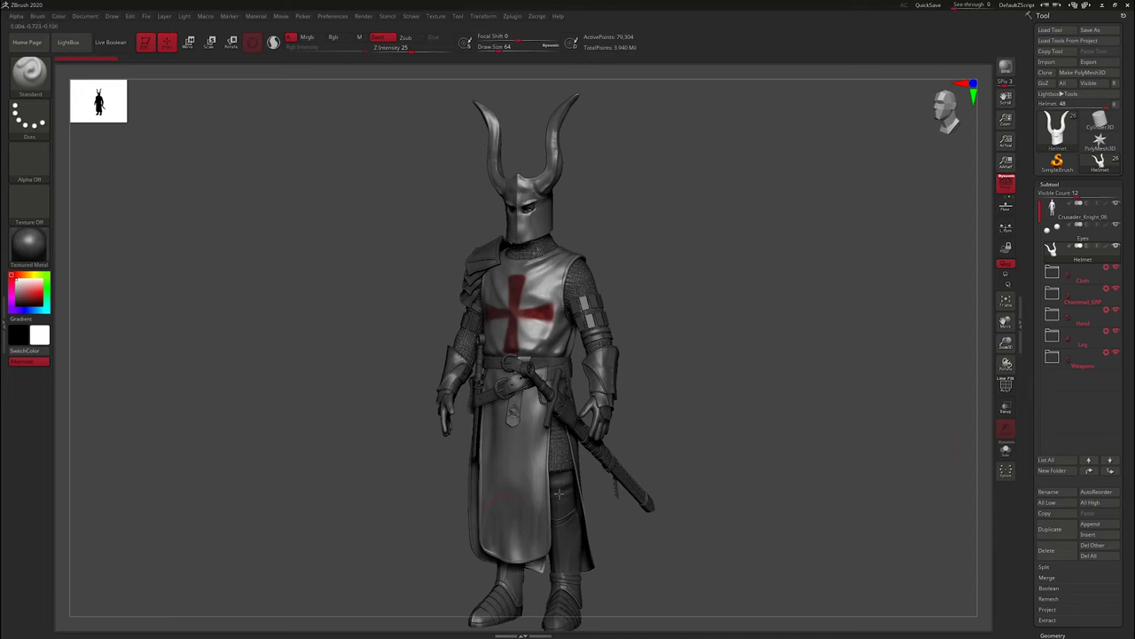
Append a new subtool, import the asd OBJ into it, and turn off its texture and polyframe
left_click(1089, 523)
left_click(879, 470)
left_click(1046, 61)
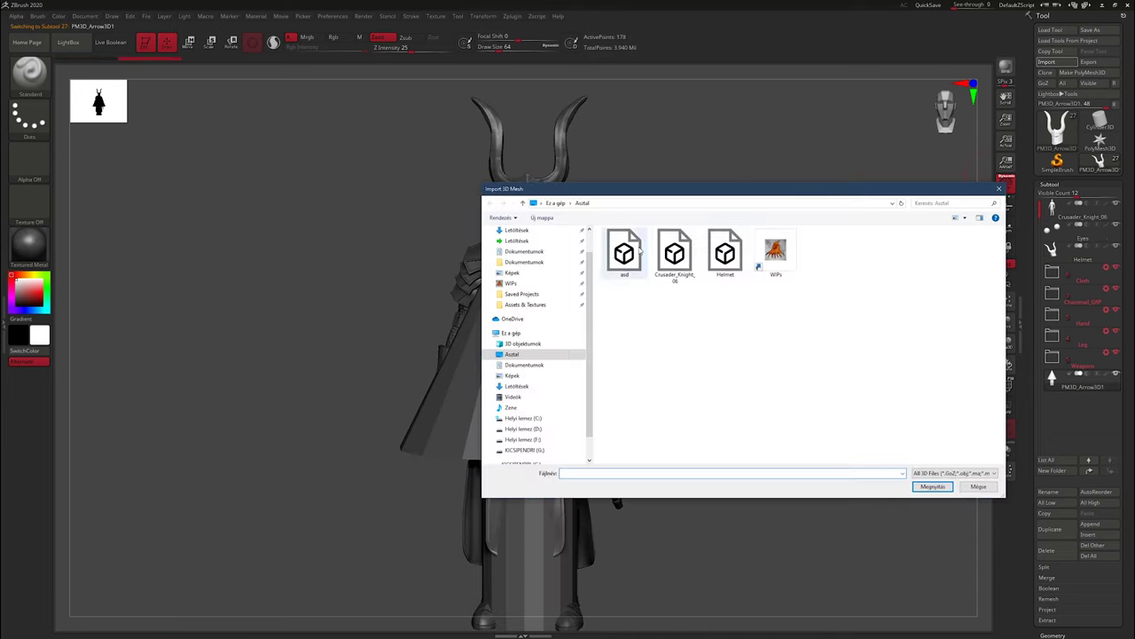
double_click(671, 254)
left_click_drag(699, 255, 790, 228)
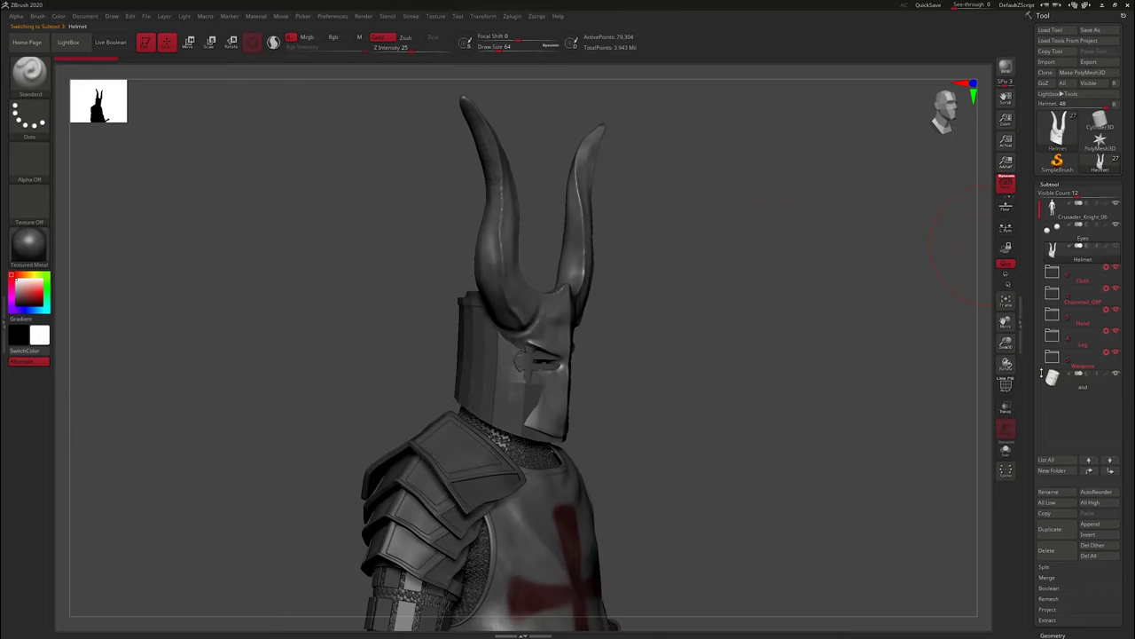
key("f")
mouse_move(666, 258)
left_mouse_down()
mouse_move(607, 310)
mouse_move(664, 274)
left_mouse_up()
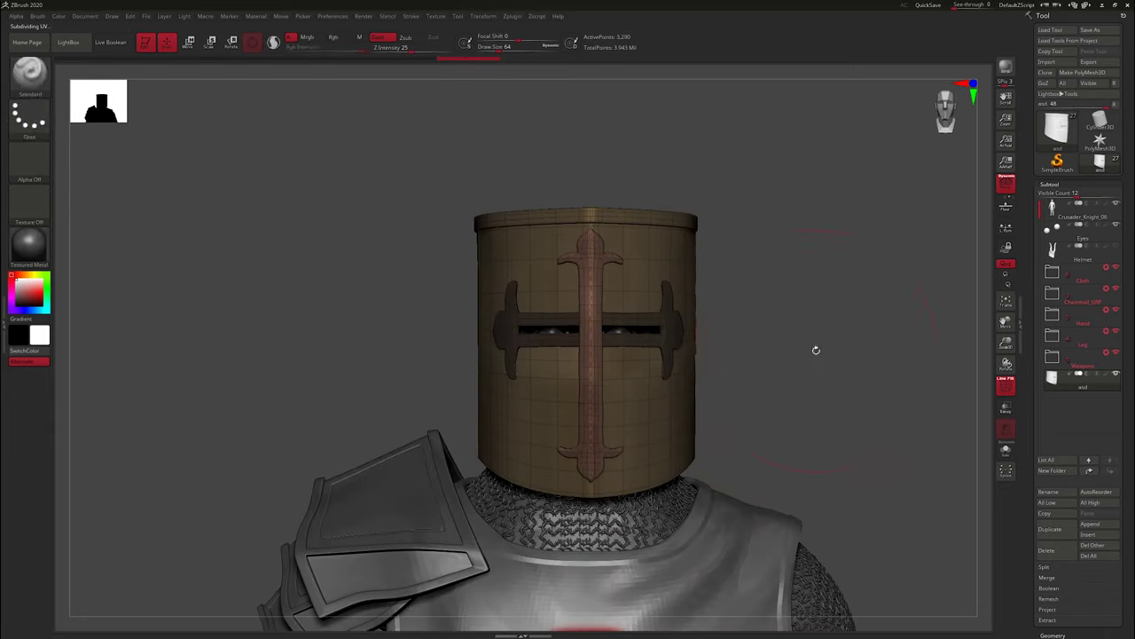
key("shift+f")
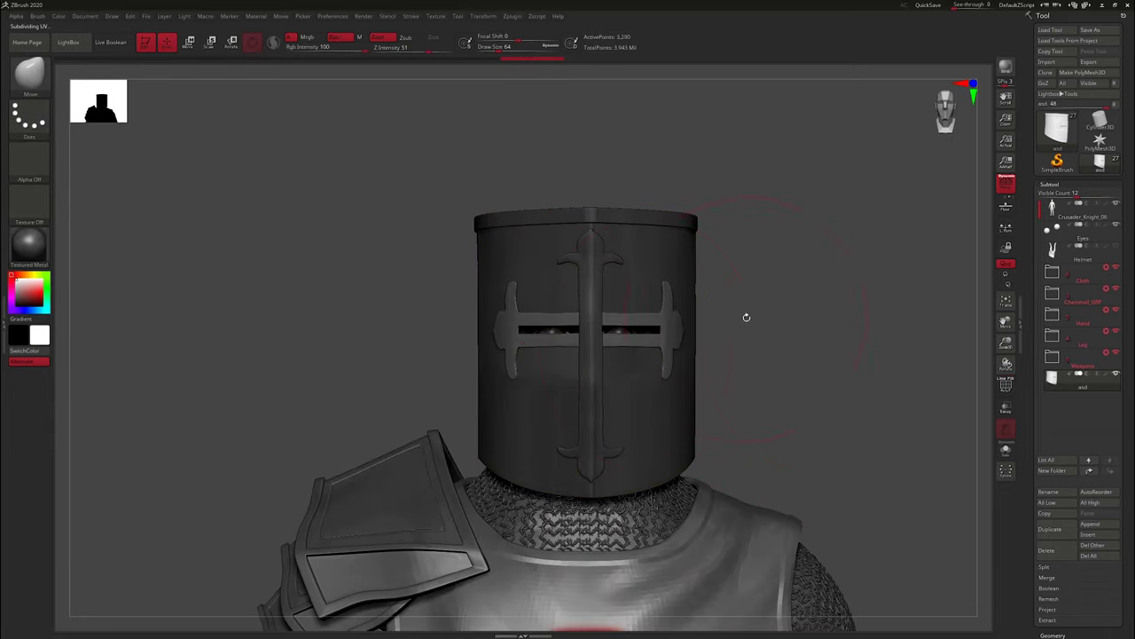
Apply the brown MatCap material to the helm
left_click_drag(746, 316, 39, 255)
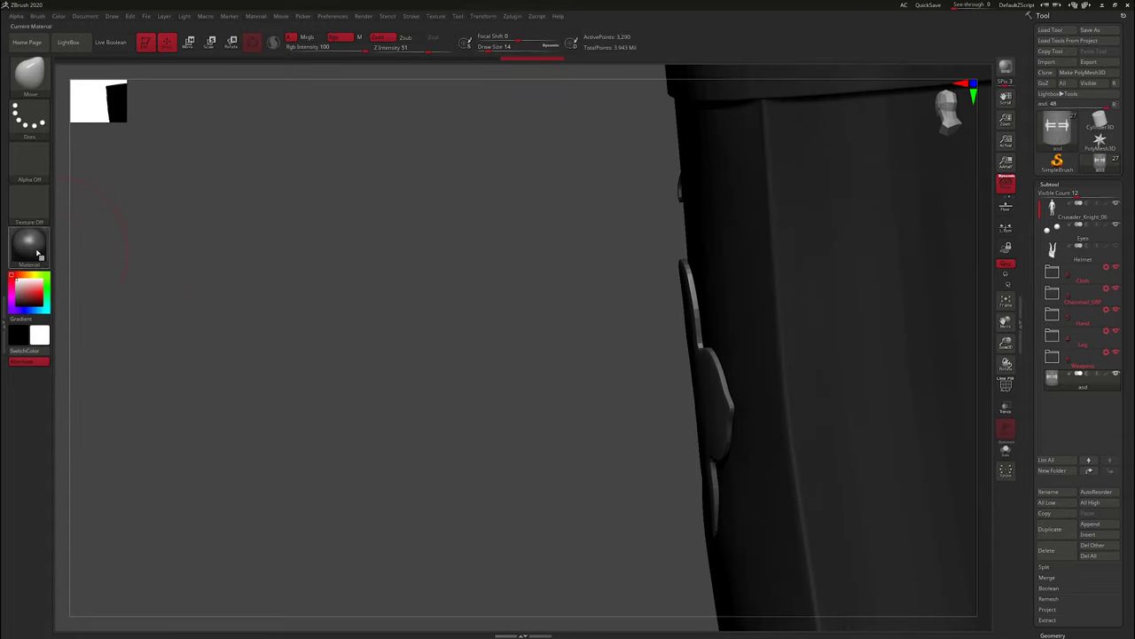
left_click(39, 254)
left_click(304, 355)
mouse_move(304, 355)
left_mouse_down()
mouse_move(591, 317)
mouse_move(590, 302)
mouse_move(839, 302)
left_mouse_up()
Check the helm from front and side profile, then select the eye-slit cross piece
left_click_drag(539, 359, 544, 357, "shift")
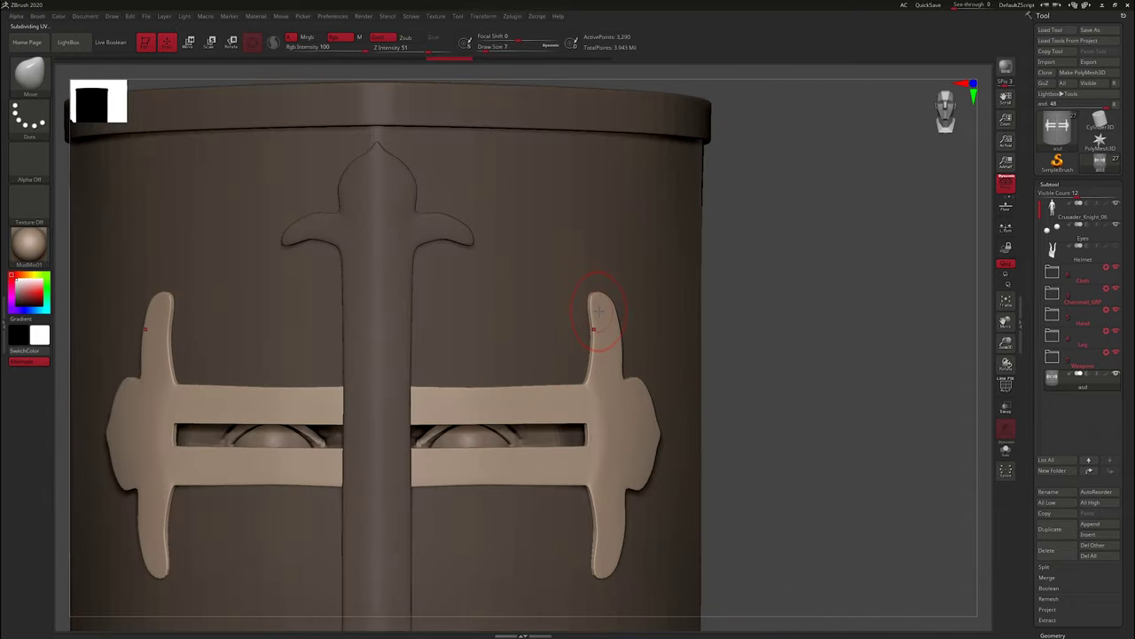
scroll(598, 310, "down", 5)
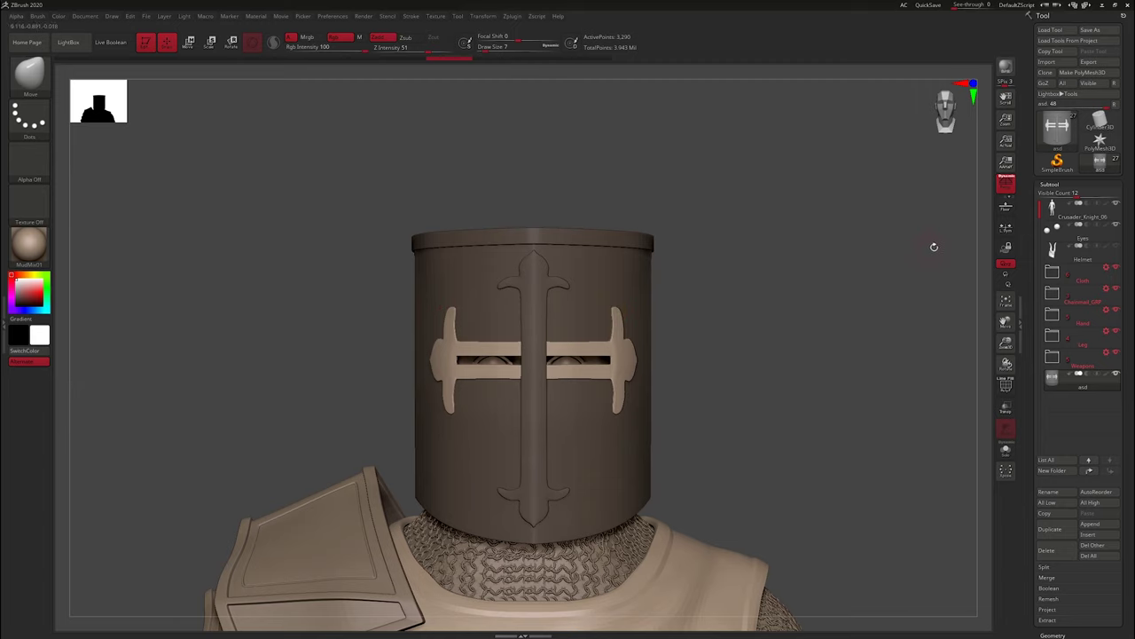
left_click_drag(767, 296, 1053, 216)
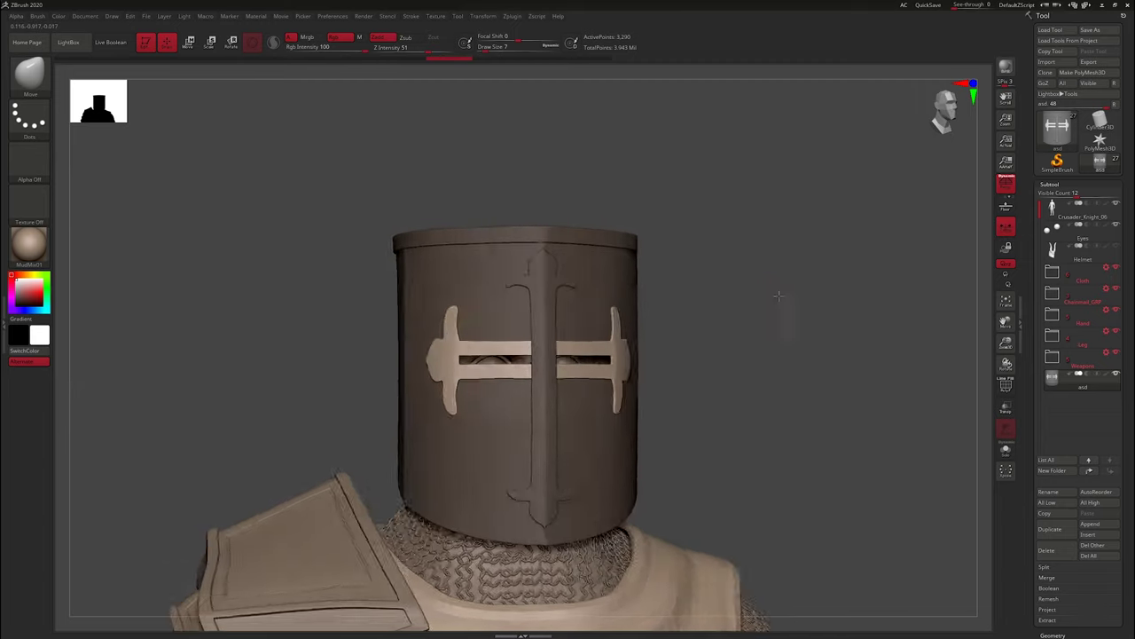
mouse_move(974, 265)
left_mouse_down()
mouse_move(752, 315)
mouse_move(870, 248)
mouse_move(657, 237)
mouse_move(870, 265)
mouse_move(913, 287)
mouse_move(878, 231)
left_mouse_up()
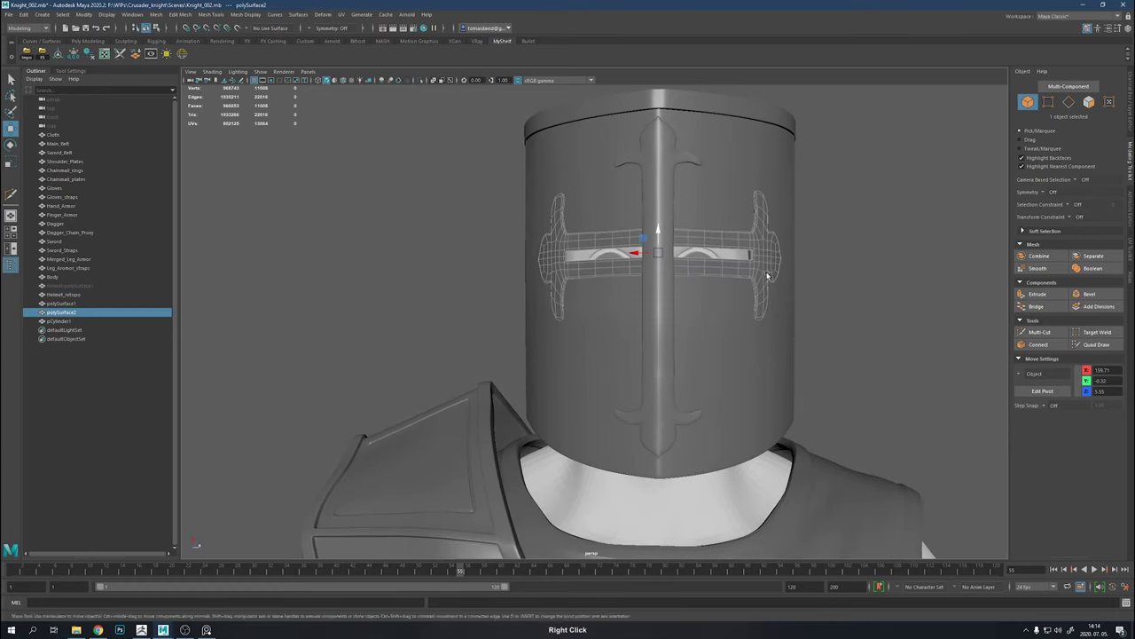
left_click(658, 237)
middle_click_drag(878, 230, 776, 223, "alt")
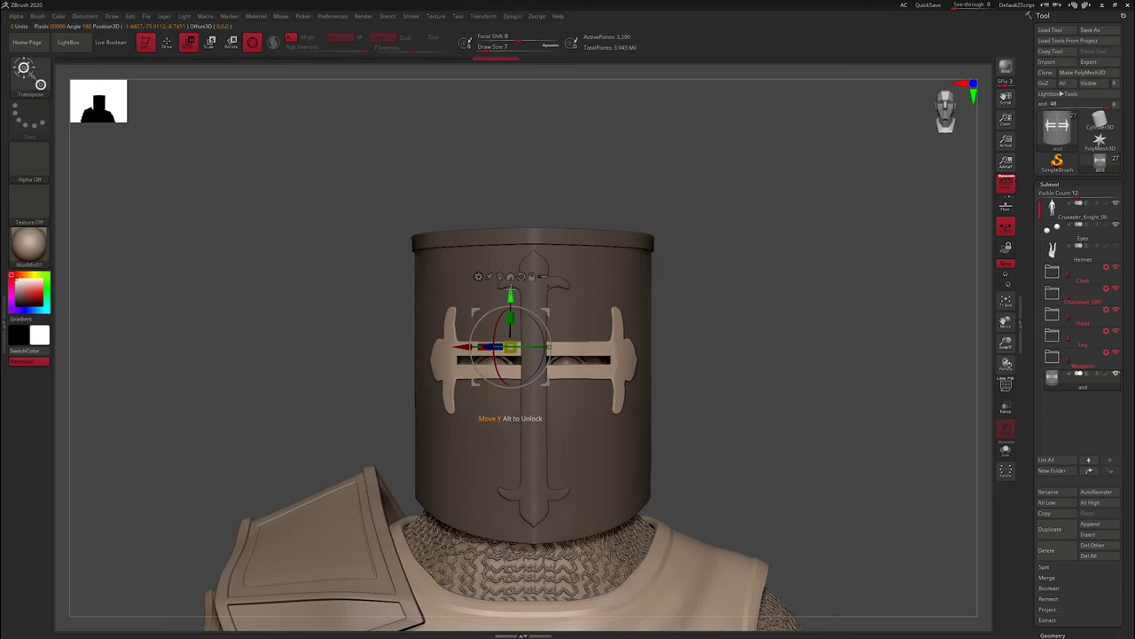
Lower the eye-slit piece slightly, then show the helm solo and frame it
left_click_drag(510, 291, 512, 294)
key("q")
mouse_move(799, 355)
left_mouse_down()
mouse_move(887, 372)
mouse_move(798, 381)
mouse_move(851, 400)
mouse_move(831, 274)
mouse_move(382, 335)
left_mouse_up()
left_click(1005, 448)
key("f")
key("s")
Inspect the helm's sides and top, ending front-on with the SubTool Split section shown
left_click_drag(202, 351, 231, 348)
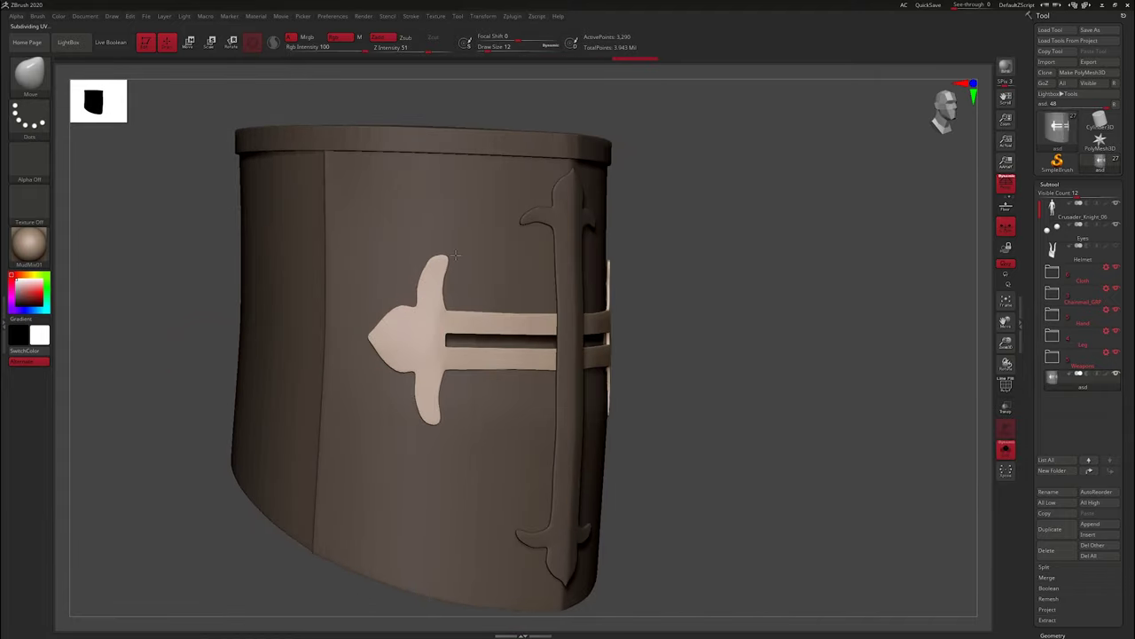
scroll(448, 270, "up", 3)
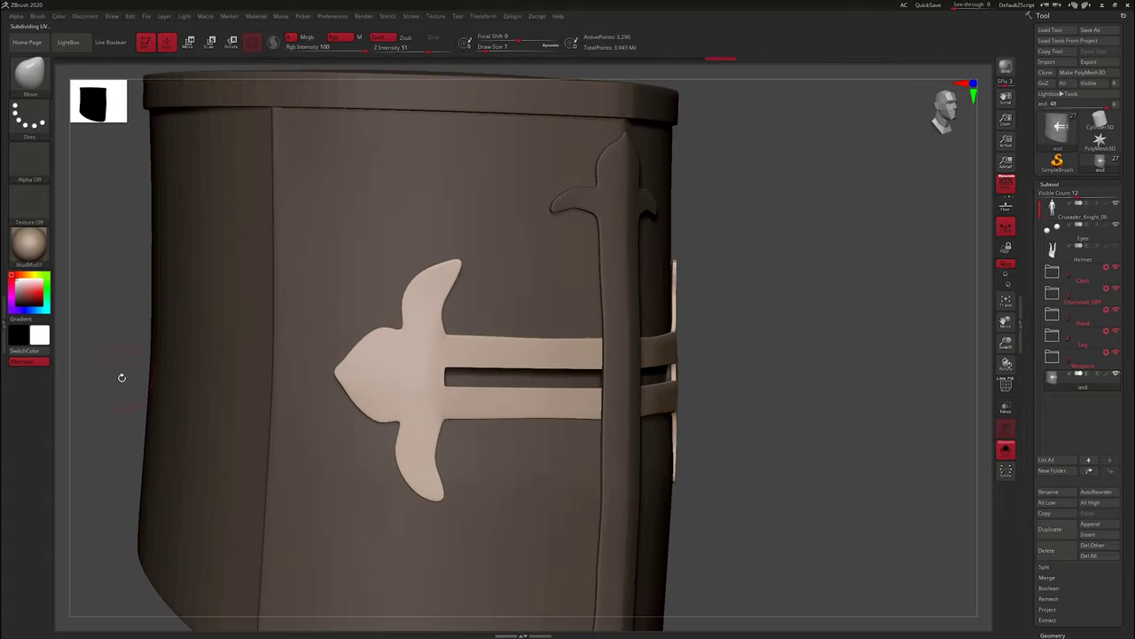
mouse_move(121, 377)
left_mouse_down()
mouse_move(581, 337)
mouse_move(473, 502)
mouse_move(343, 334)
mouse_move(354, 374)
left_mouse_up()
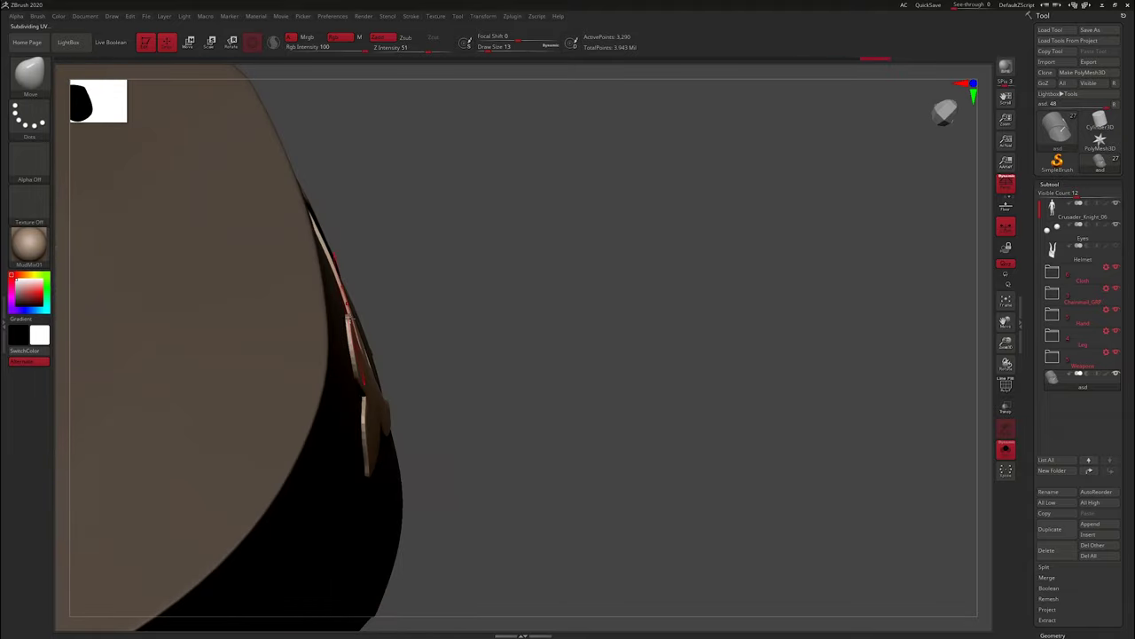
left_click_drag(347, 311, 350, 325)
left_click_drag(460, 322, 526, 354)
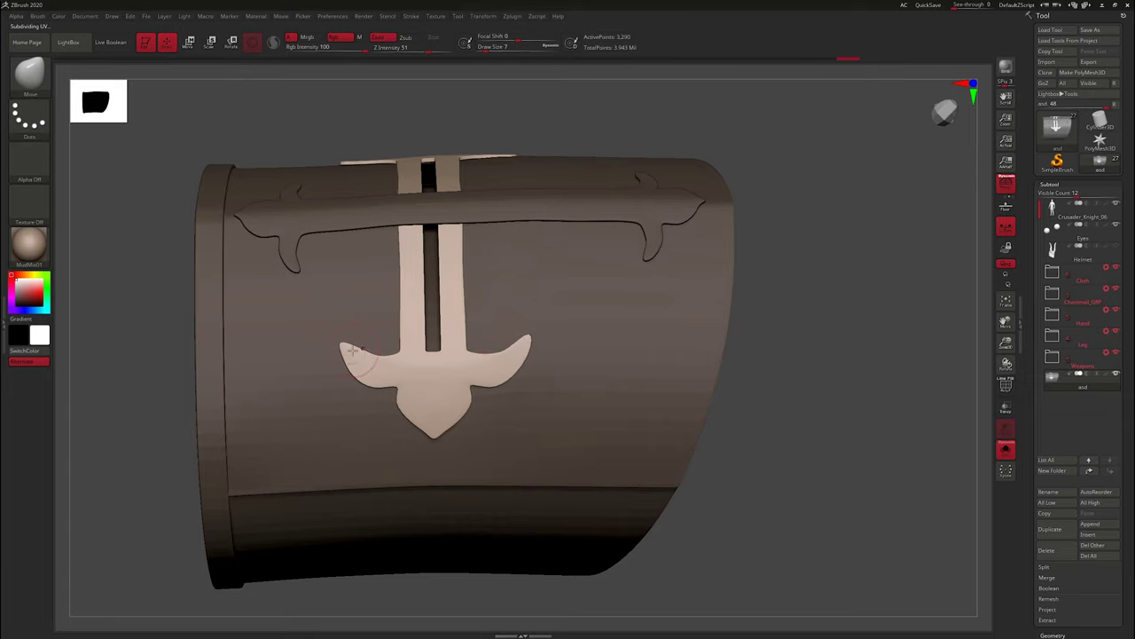
left_click_drag(793, 253, 786, 355)
key("s")
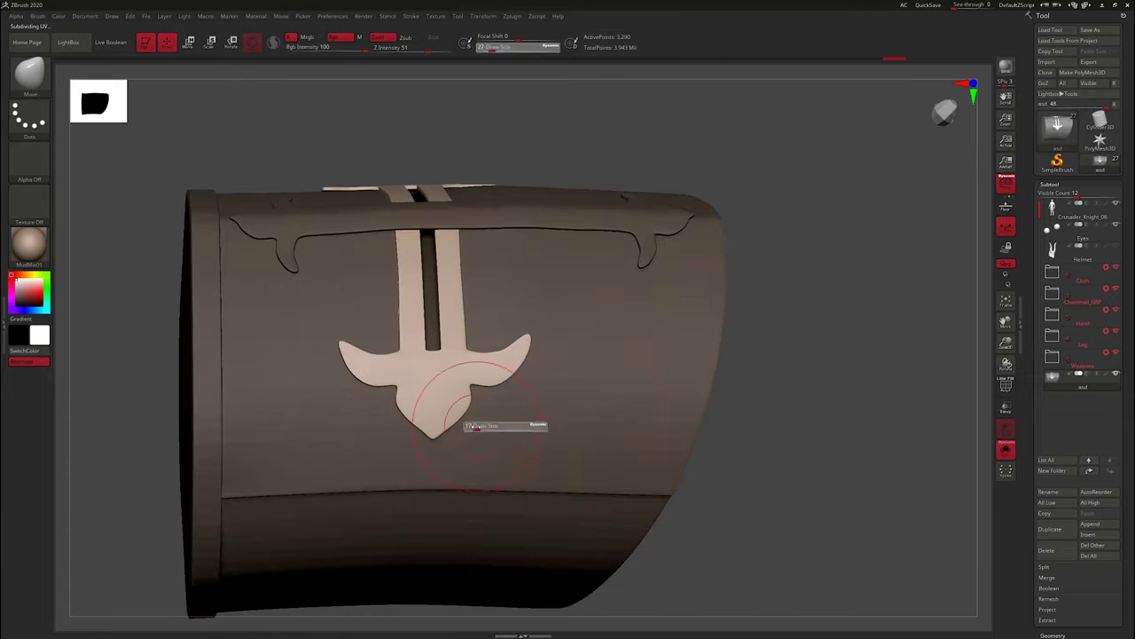
mouse_move(436, 451)
left_mouse_down()
mouse_move(824, 375)
mouse_move(790, 293)
mouse_move(753, 342)
left_mouse_up()
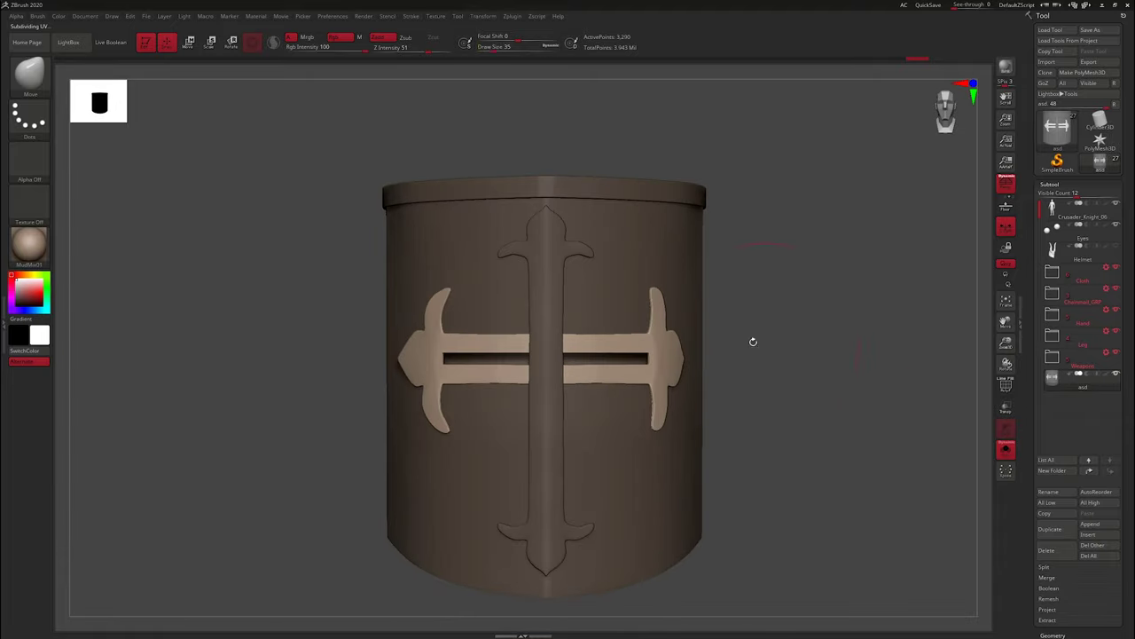
left_click_drag(444, 290, 420, 333)
mouse_move(424, 381)
left_mouse_down()
mouse_move(399, 319)
mouse_move(340, 266)
mouse_move(509, 351)
mouse_move(435, 421)
left_mouse_up()
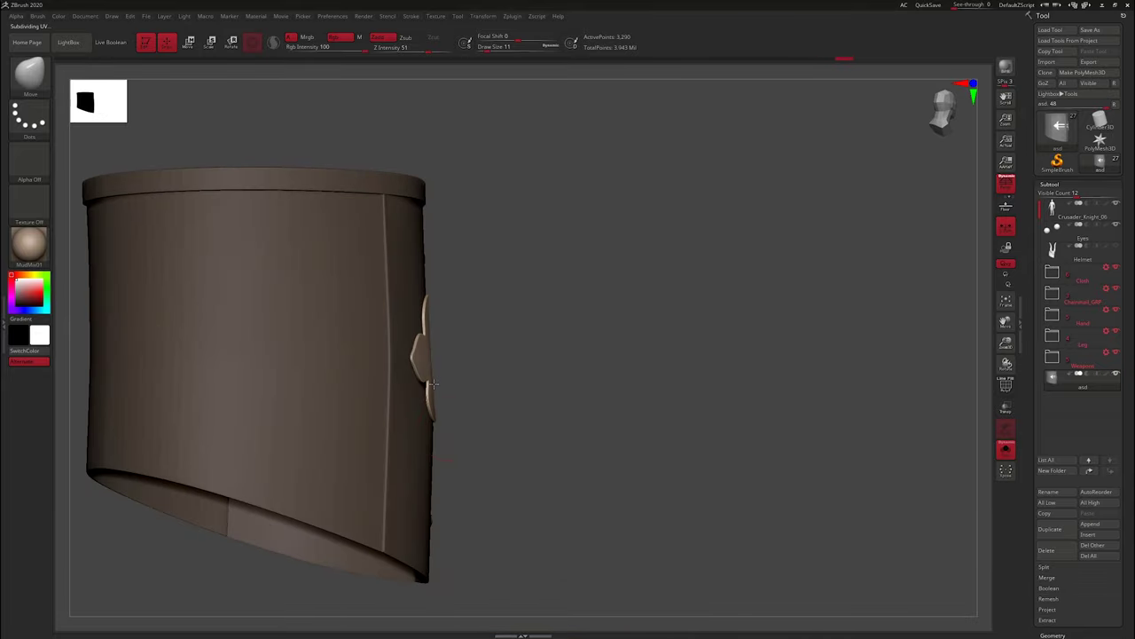
left_click_drag(434, 321, 731, 313)
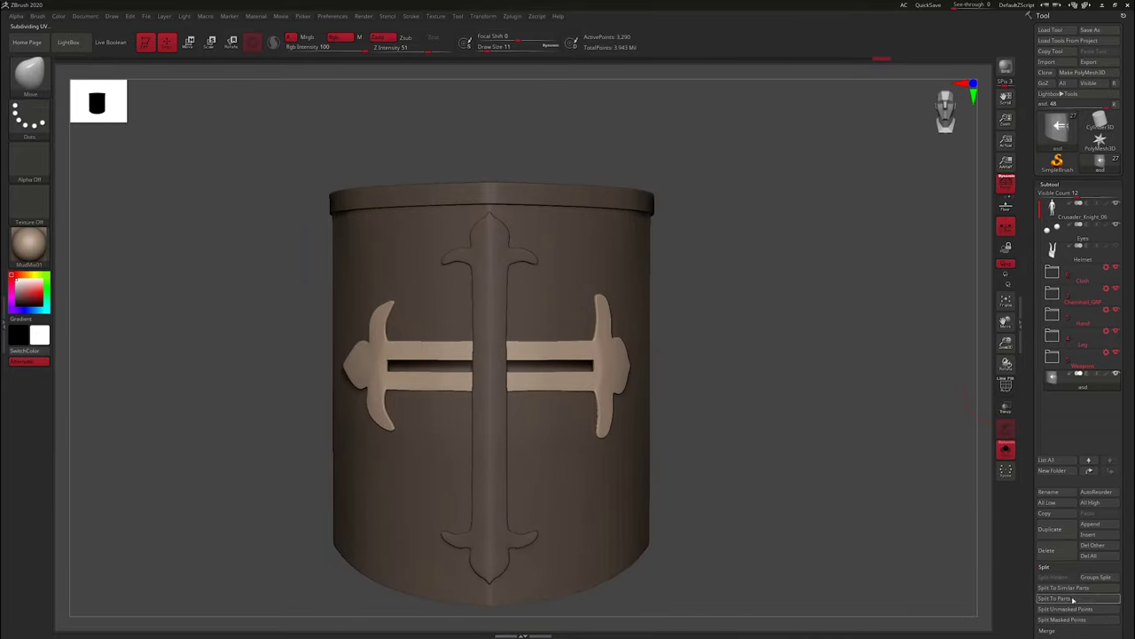
scroll(1069, 568, "down", 3)
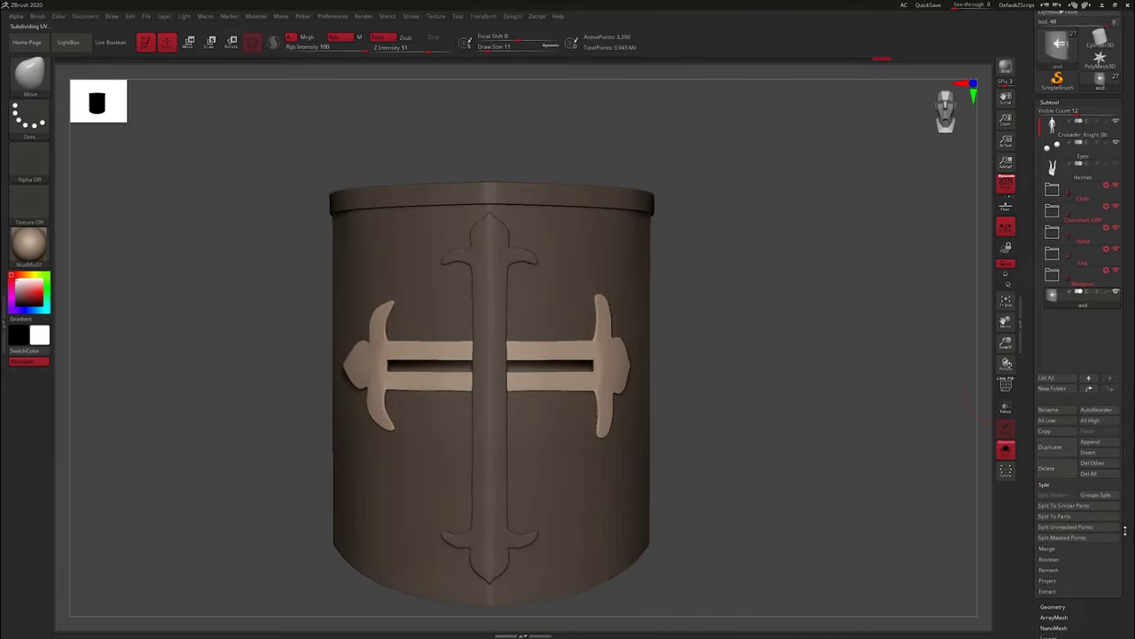
Split the helmet into separate parts and show the crossbar's geometry and topology options
left_click(1075, 515)
left_click(1065, 604)
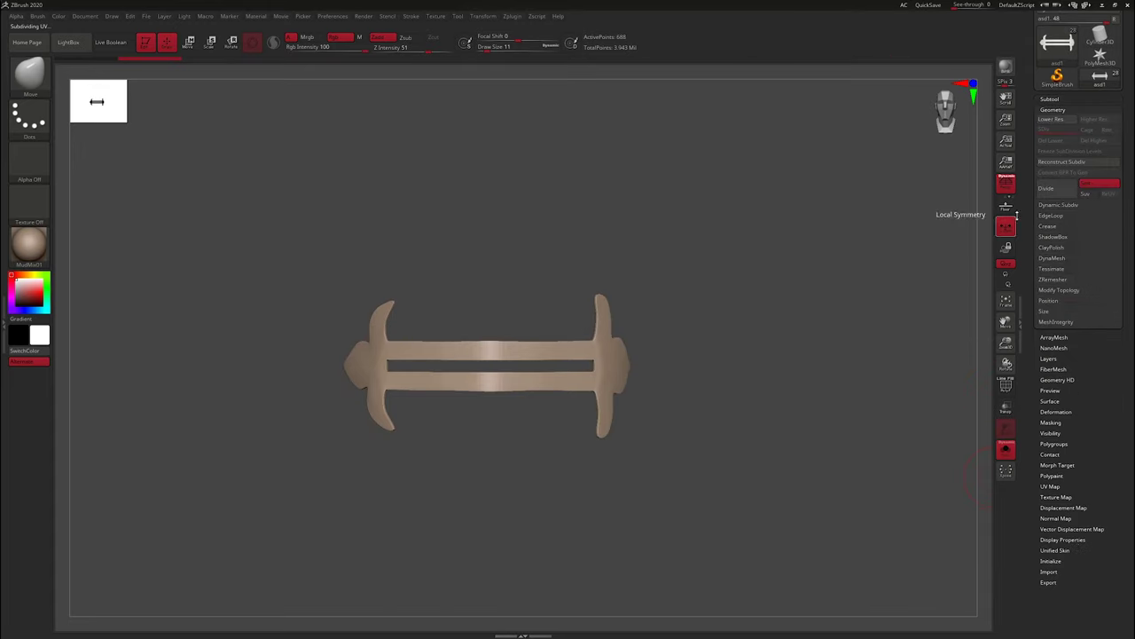
left_click(1059, 290)
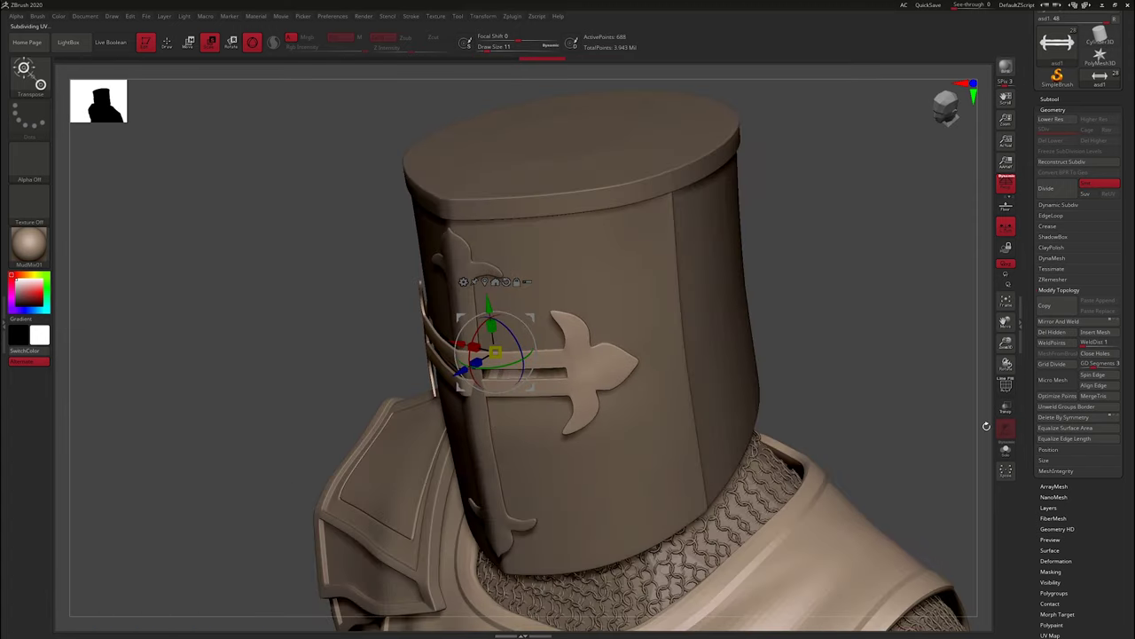
Make the helmet shell active and MergeDown the crossbar into it, viewing the band from above
left_click(1049, 99)
left_click(1082, 293)
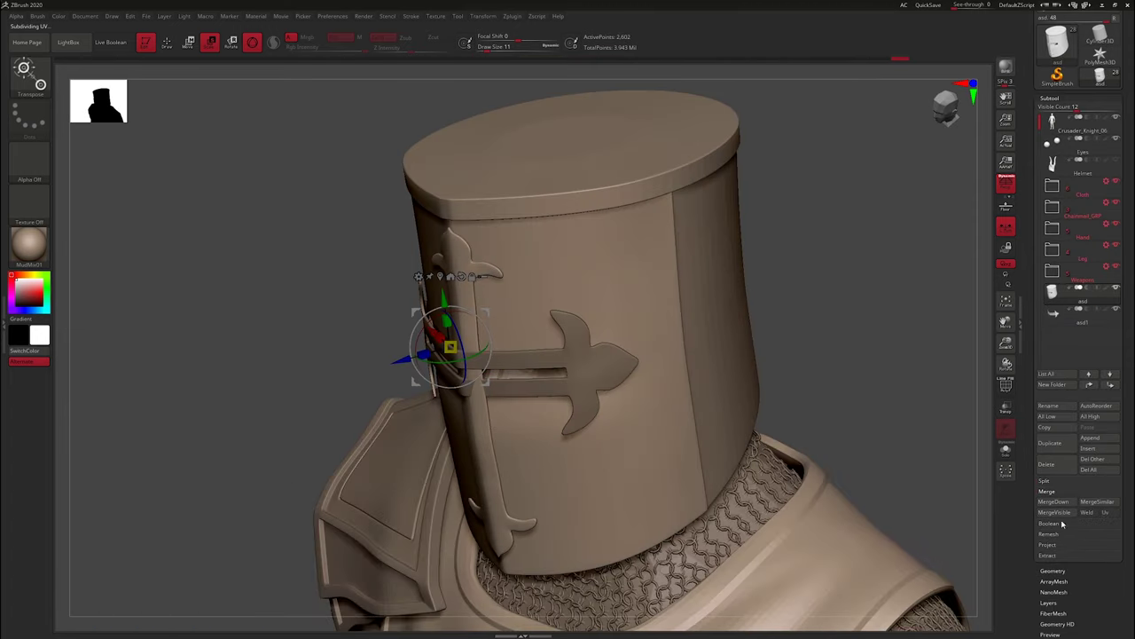
left_click(1054, 501)
left_click_drag(796, 310, 714, 281)
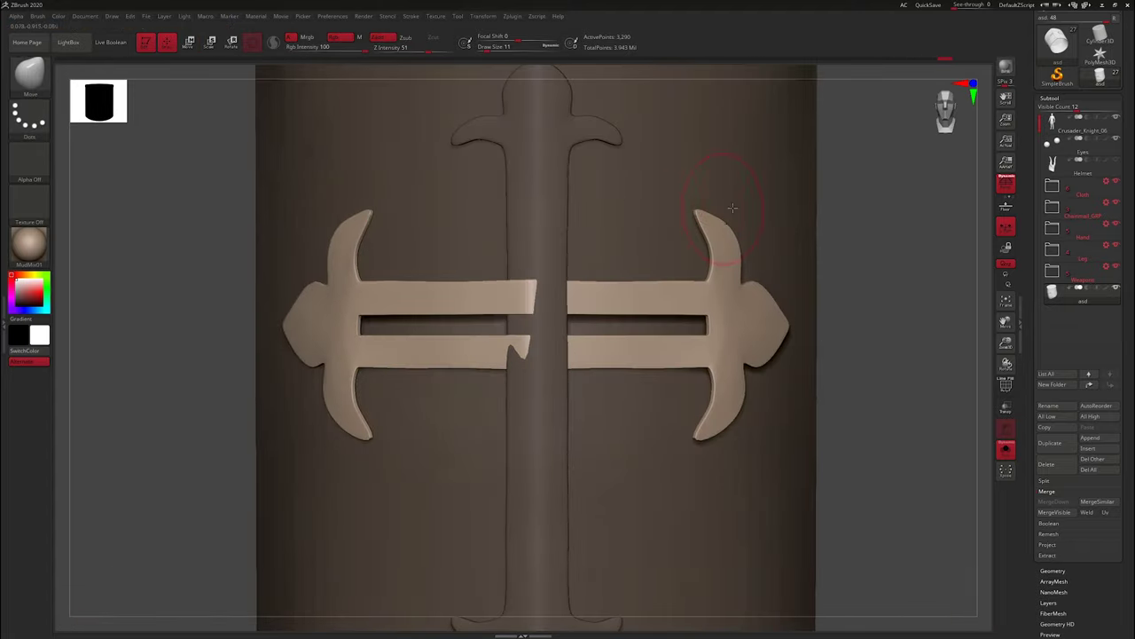
mouse_move(733, 207)
right_mouse_down()
mouse_move(736, 494)
mouse_move(750, 368)
mouse_move(728, 233)
mouse_move(554, 418)
right_mouse_up()
key("s")
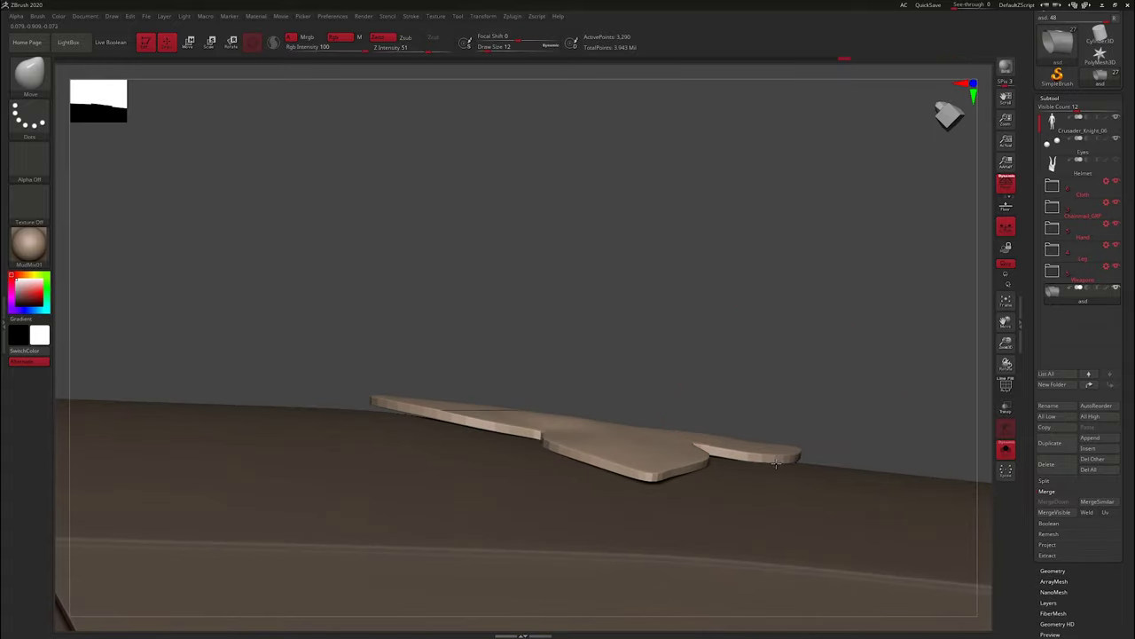
mouse_move(374, 402)
right_mouse_down()
mouse_move(654, 332)
mouse_move(636, 432)
mouse_move(763, 372)
mouse_move(945, 322)
mouse_move(988, 465)
right_mouse_up()
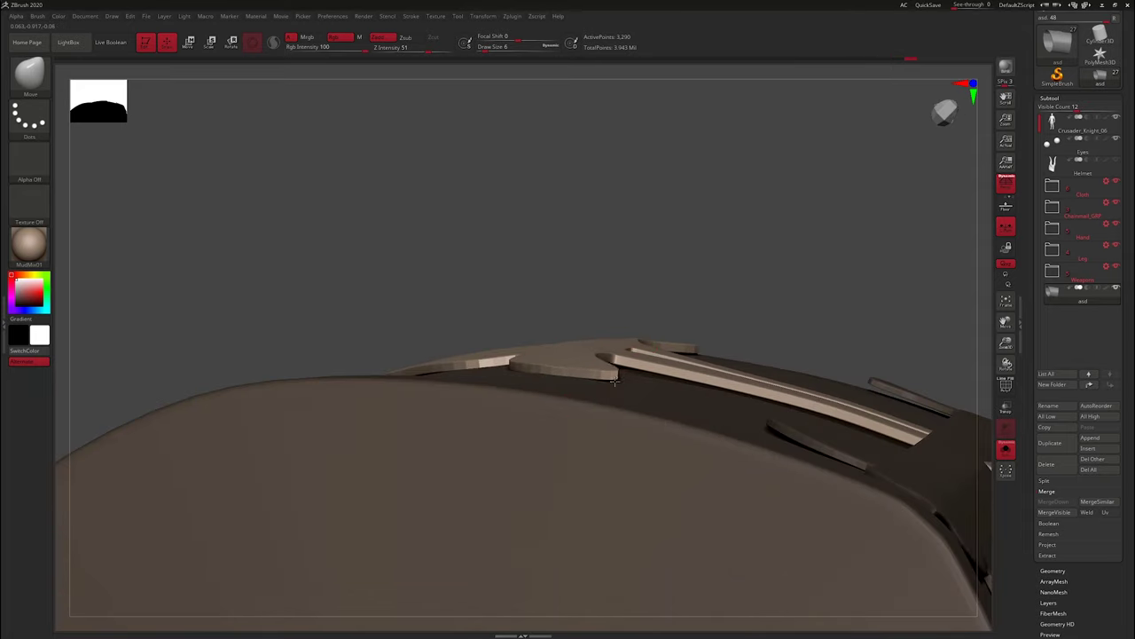
mouse_move(614, 379)
right_mouse_down()
mouse_move(806, 304)
mouse_move(662, 352)
mouse_move(551, 413)
mouse_move(825, 450)
mouse_move(736, 304)
mouse_move(615, 444)
mouse_move(704, 360)
right_mouse_up()
mouse_move(628, 388)
right_mouse_down()
mouse_move(679, 388)
mouse_move(677, 337)
right_mouse_up()
left_click(799, 61)
left_click(817, 60)
mouse_move(817, 74)
right_mouse_down()
mouse_move(781, 309)
mouse_move(509, 381)
mouse_move(650, 236)
mouse_move(777, 317)
mouse_move(702, 435)
mouse_move(671, 263)
mouse_move(651, 274)
mouse_move(444, 248)
mouse_move(587, 369)
right_mouse_up()
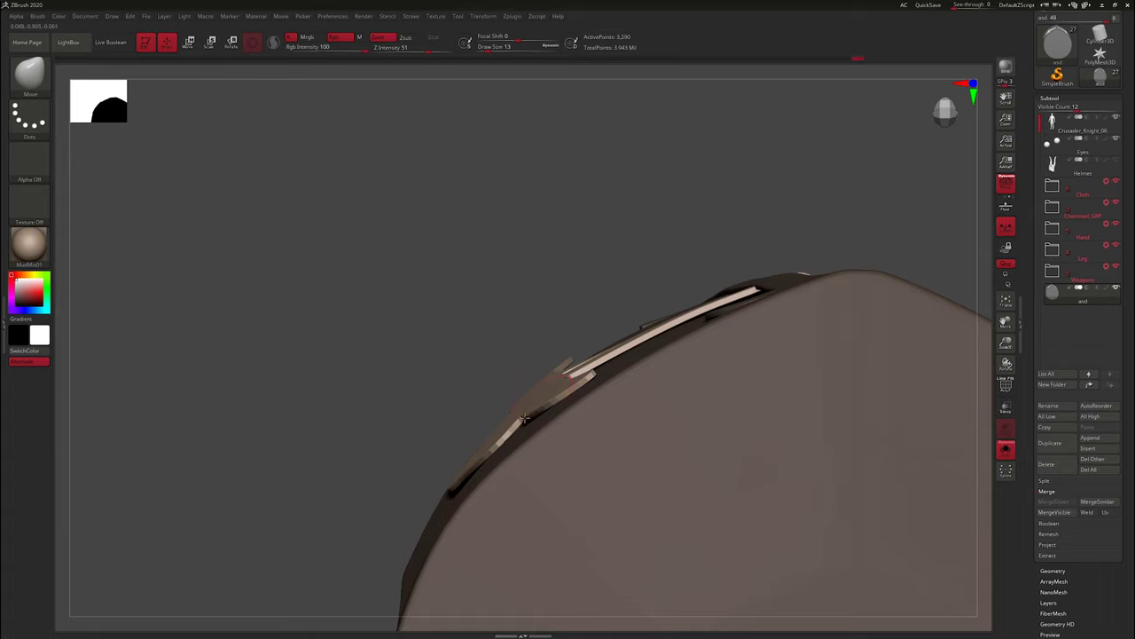
mouse_move(524, 418)
right_mouse_down()
mouse_move(467, 324)
mouse_move(405, 473)
right_mouse_up()
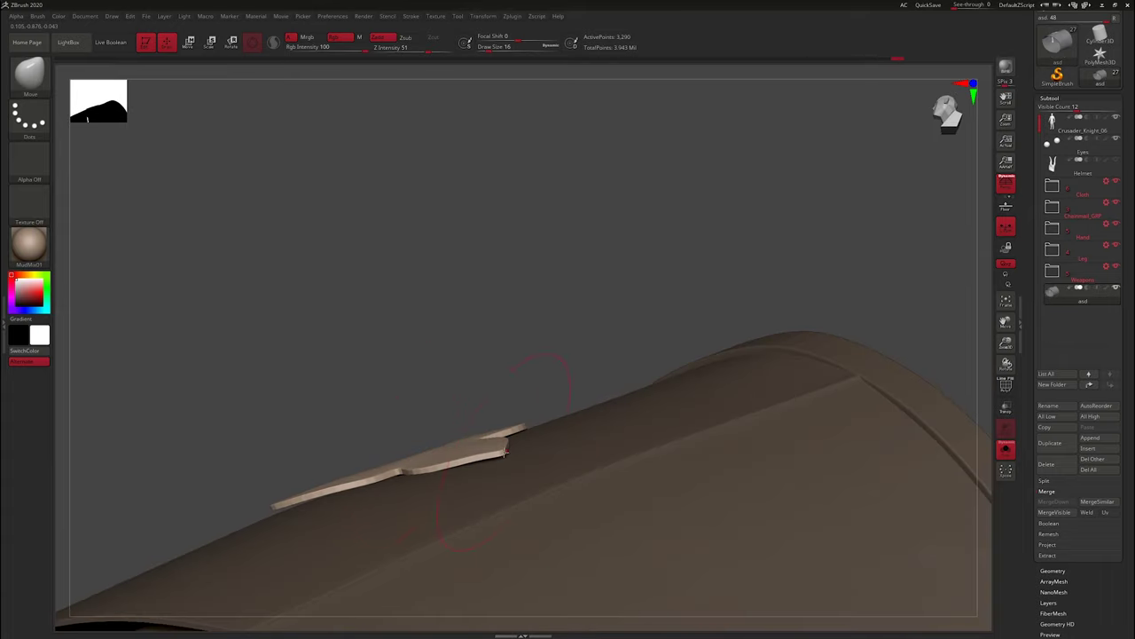
mouse_move(335, 491)
right_mouse_down()
mouse_move(411, 376)
mouse_move(342, 410)
mouse_move(270, 500)
right_mouse_up()
mouse_move(334, 409)
right_mouse_down()
mouse_move(411, 460)
mouse_move(737, 337)
mouse_move(727, 375)
mouse_move(746, 293)
mouse_move(648, 248)
mouse_move(588, 195)
mouse_move(690, 356)
mouse_move(718, 302)
mouse_move(596, 282)
mouse_move(592, 353)
mouse_move(639, 310)
mouse_move(750, 272)
mouse_move(632, 356)
mouse_move(497, 382)
mouse_move(482, 363)
mouse_move(497, 385)
mouse_move(479, 383)
mouse_move(769, 345)
right_mouse_up()
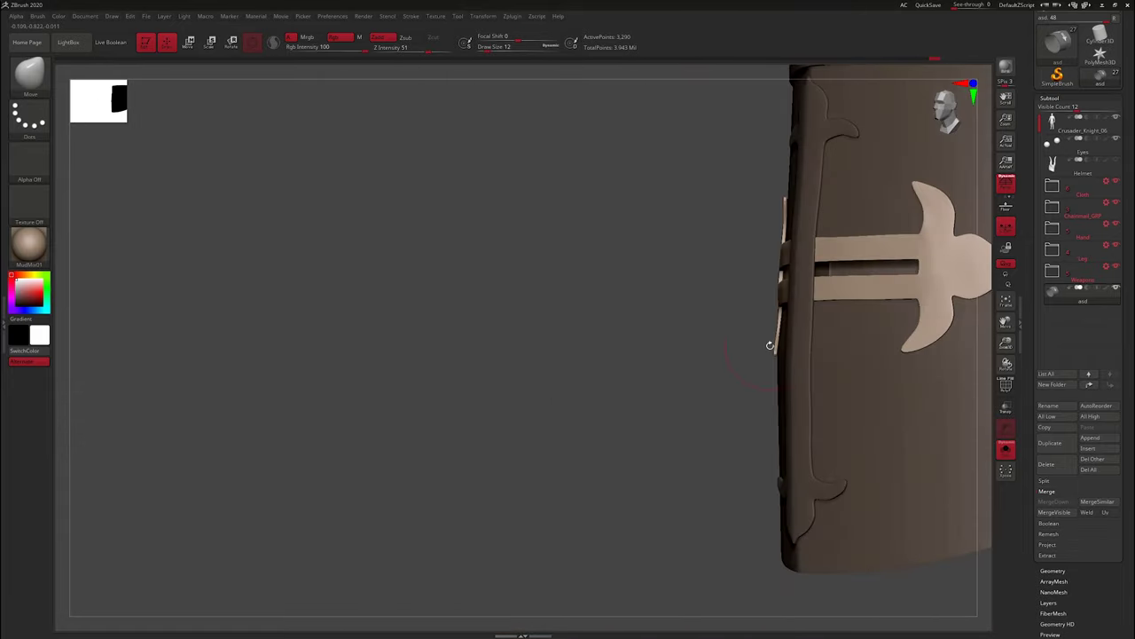
mouse_move(697, 360)
right_mouse_down()
mouse_move(768, 317)
mouse_move(646, 300)
mouse_move(629, 259)
right_mouse_up()
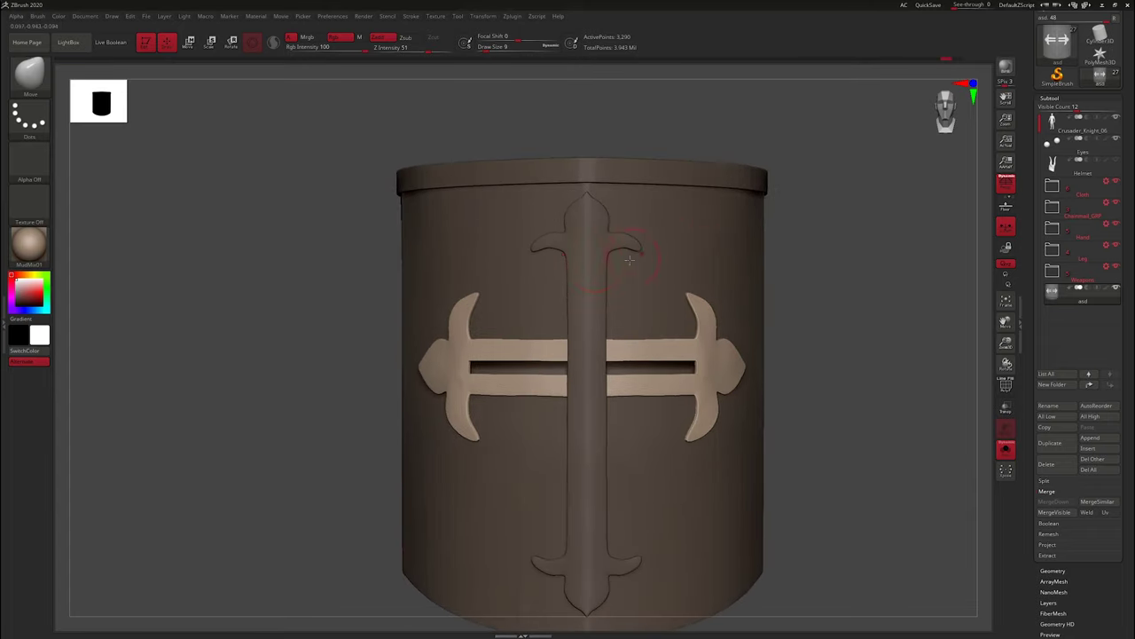
Invert the mask on the helmet and show all the knight's hidden subtools
mouse_move(689, 288)
right_mouse_down()
mouse_move(822, 301)
mouse_move(610, 233)
right_mouse_up()
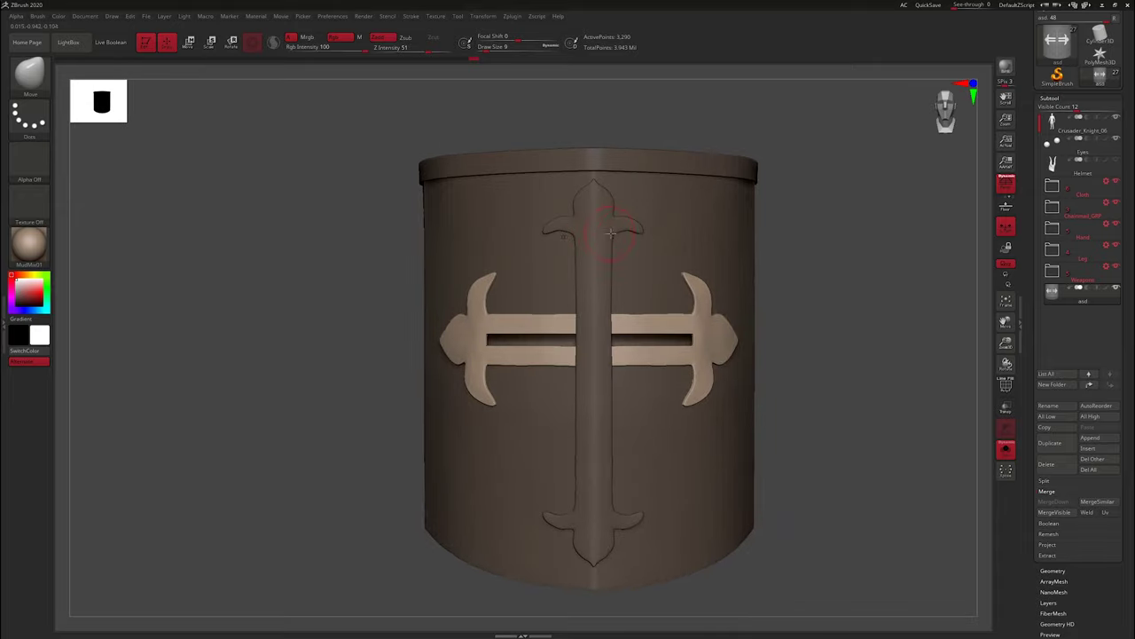
left_click(796, 190, "ctrl")
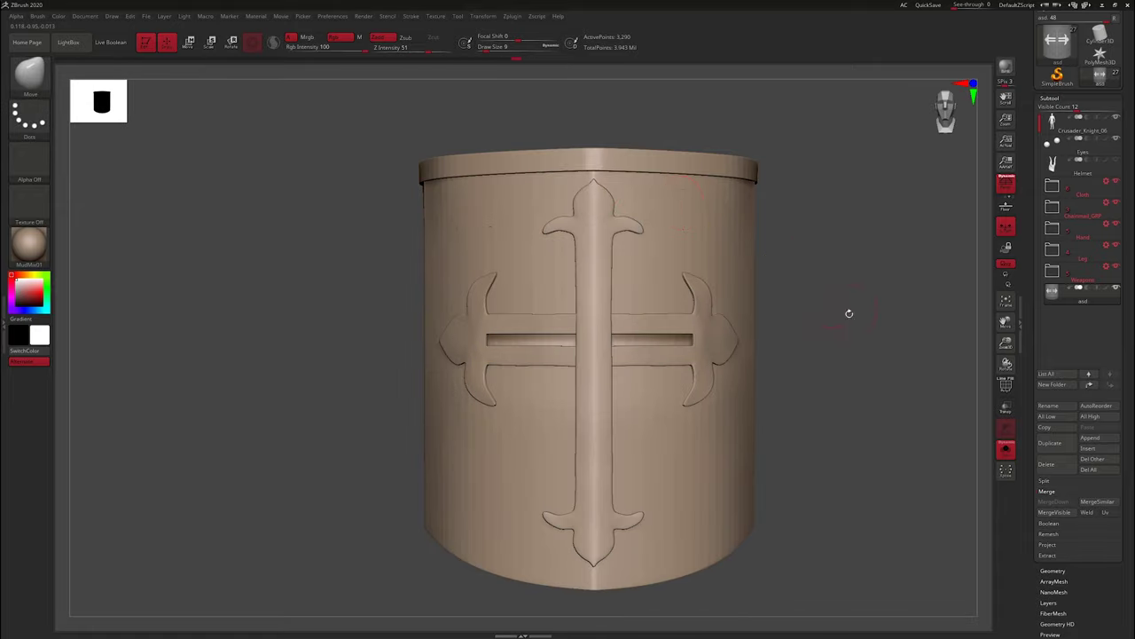
right_click_drag(848, 313, 933, 379)
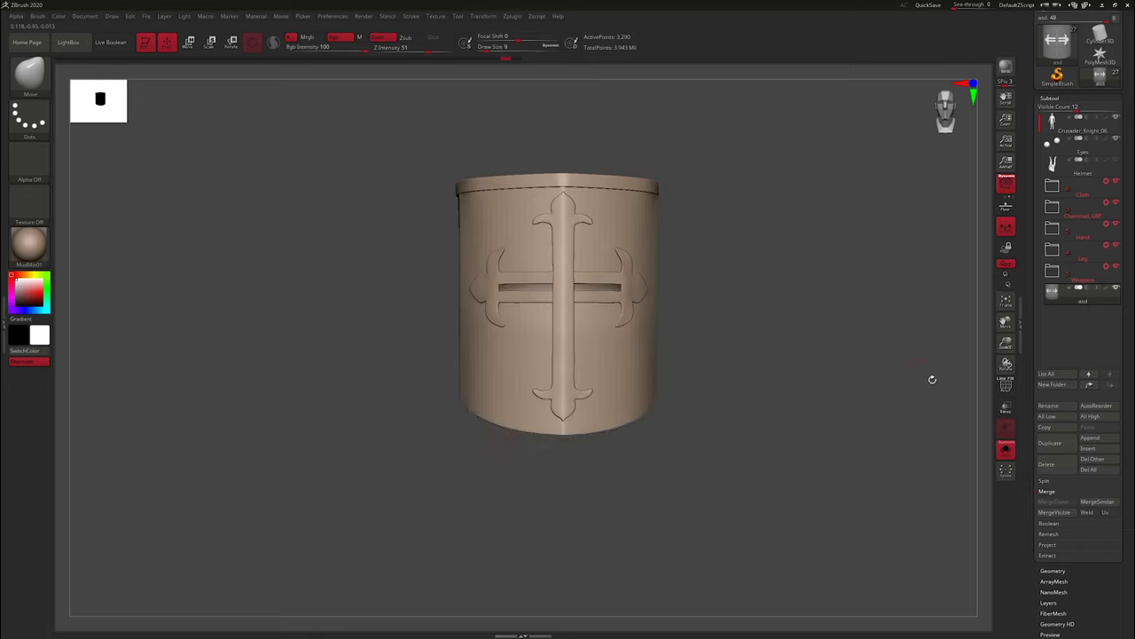
left_click(932, 380, "ctrl+shift")
mouse_move(755, 322)
right_mouse_down("ctrl")
mouse_move(619, 301)
mouse_move(625, 348)
right_mouse_up("ctrl")
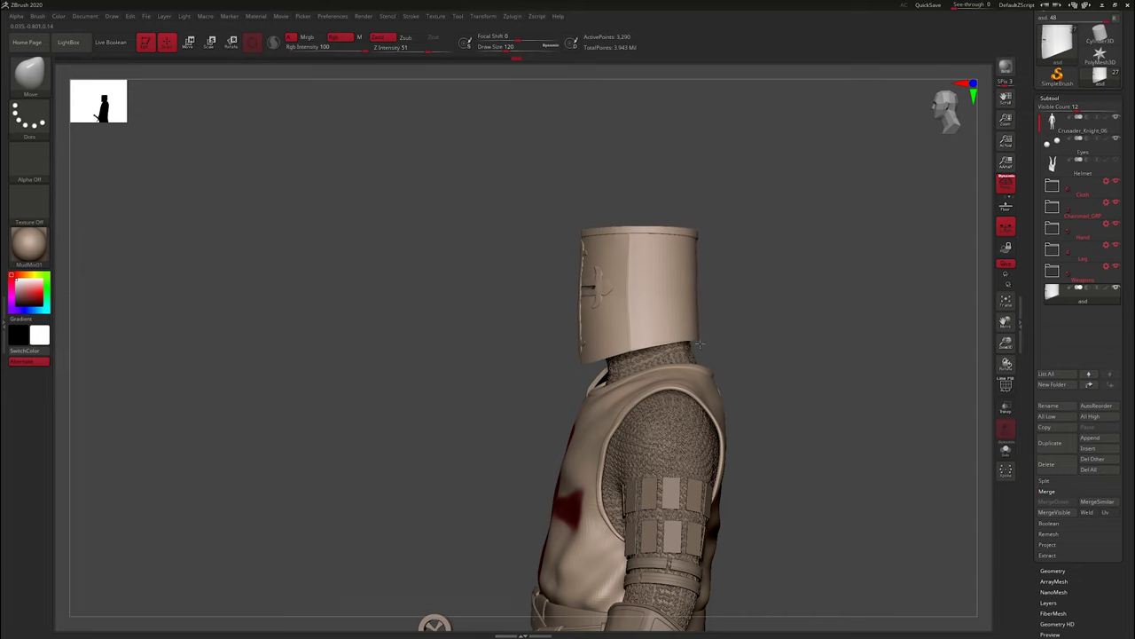
mouse_move(701, 342)
right_mouse_down()
mouse_move(706, 273)
mouse_move(692, 284)
right_mouse_up()
Preview the knight in Textured Metal, viewing the sword and both sides
left_click(29, 244)
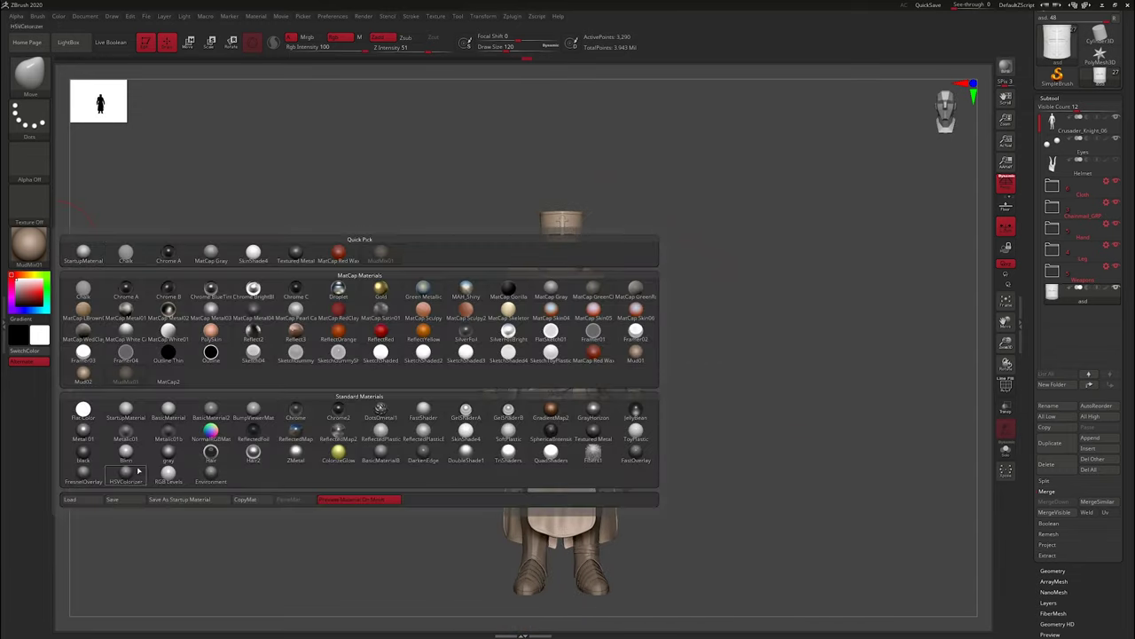
left_click(29, 243)
left_click(372, 328)
right_click_drag(763, 346, 795, 345)
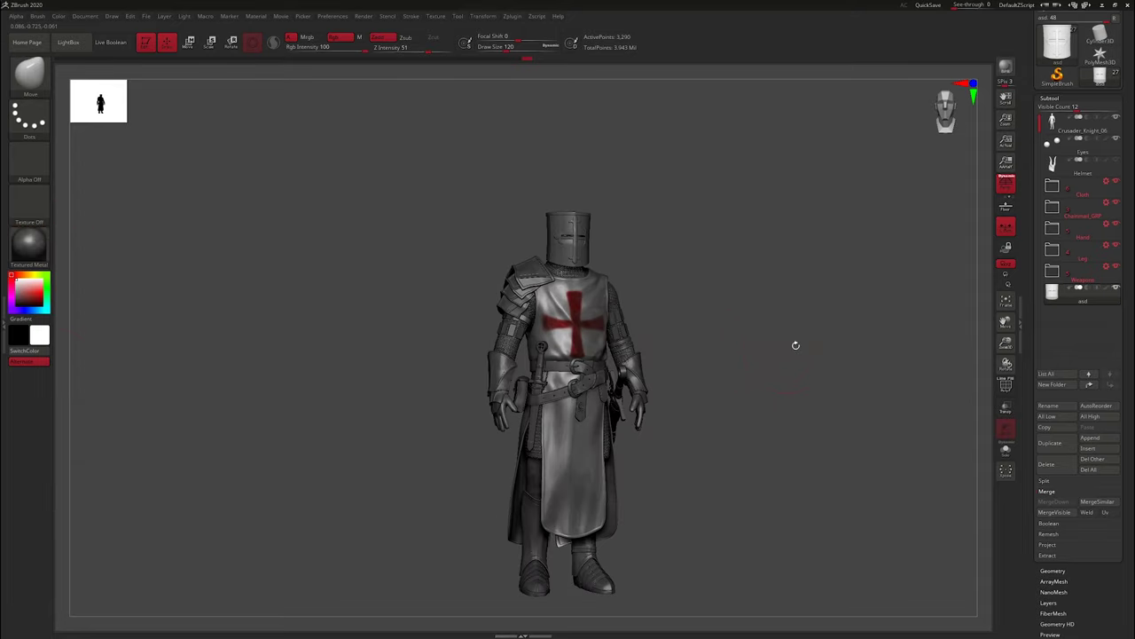
right_click_drag(925, 263, 1032, 299)
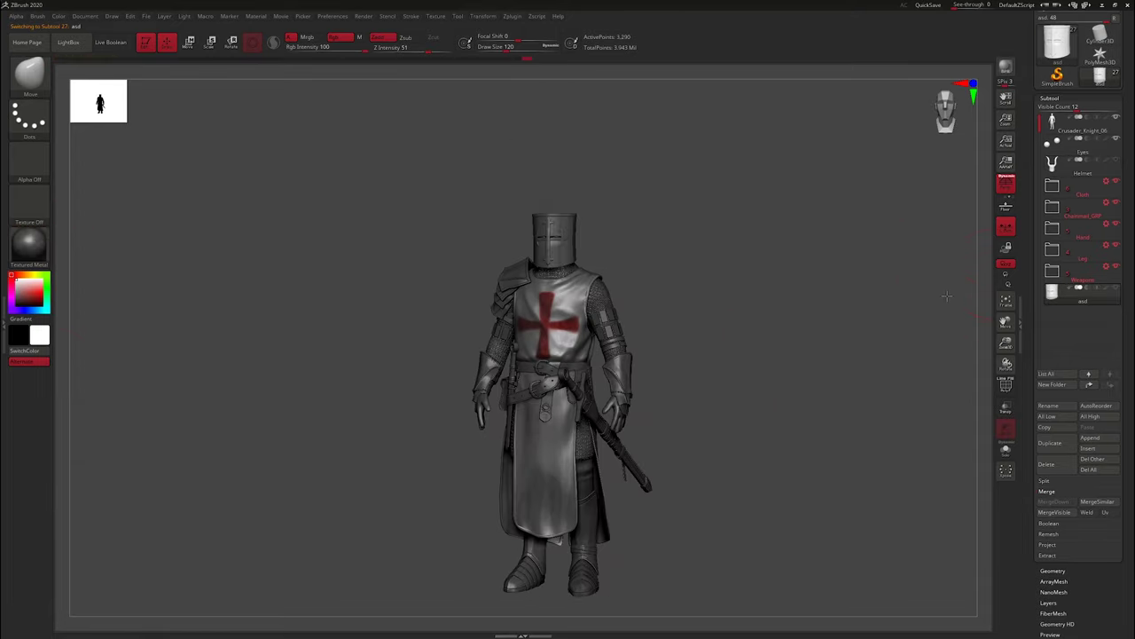
right_click_drag(946, 296, 1019, 246)
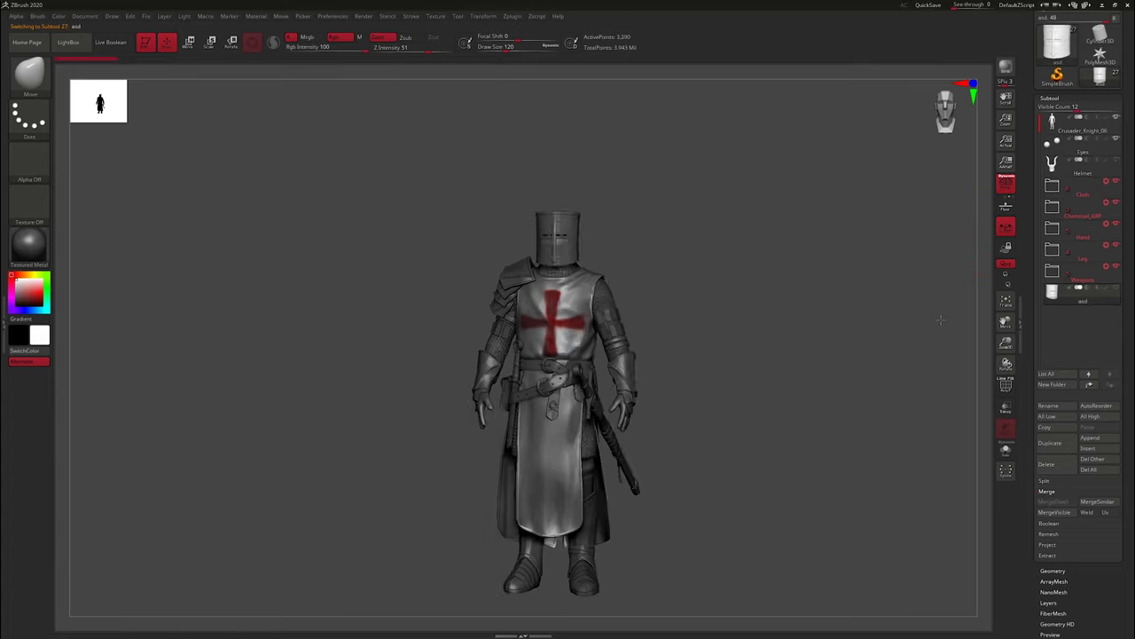
right_click_drag(940, 283, 1011, 284)
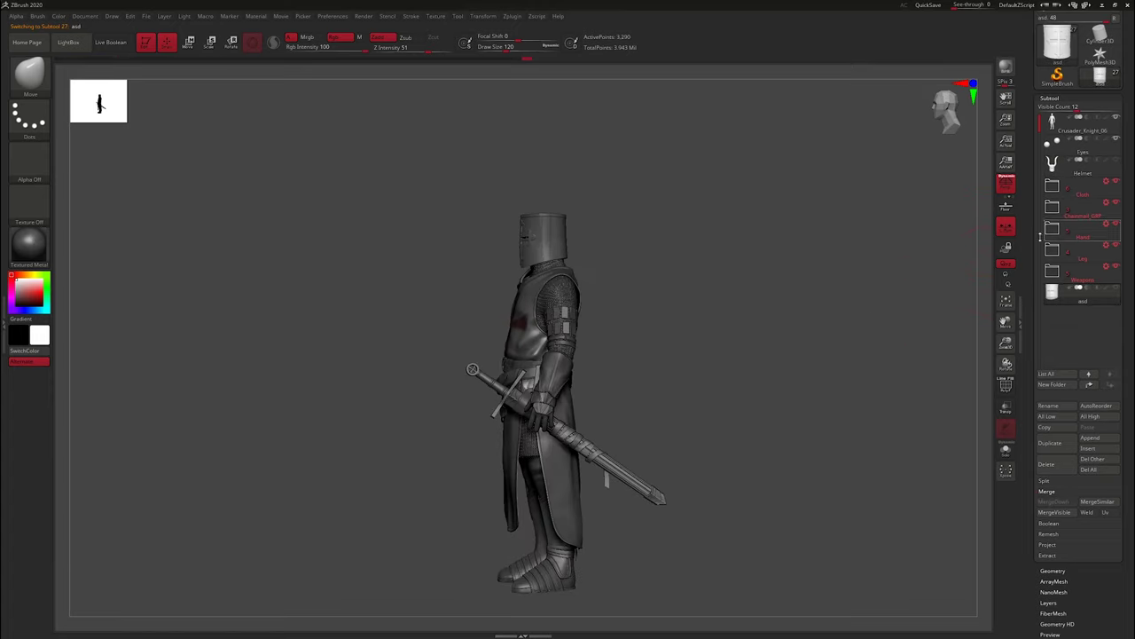
Preview the knight as a flat silhouette with the Cloth group expanded and colours swapped
left_click(30, 241)
left_click(621, 252)
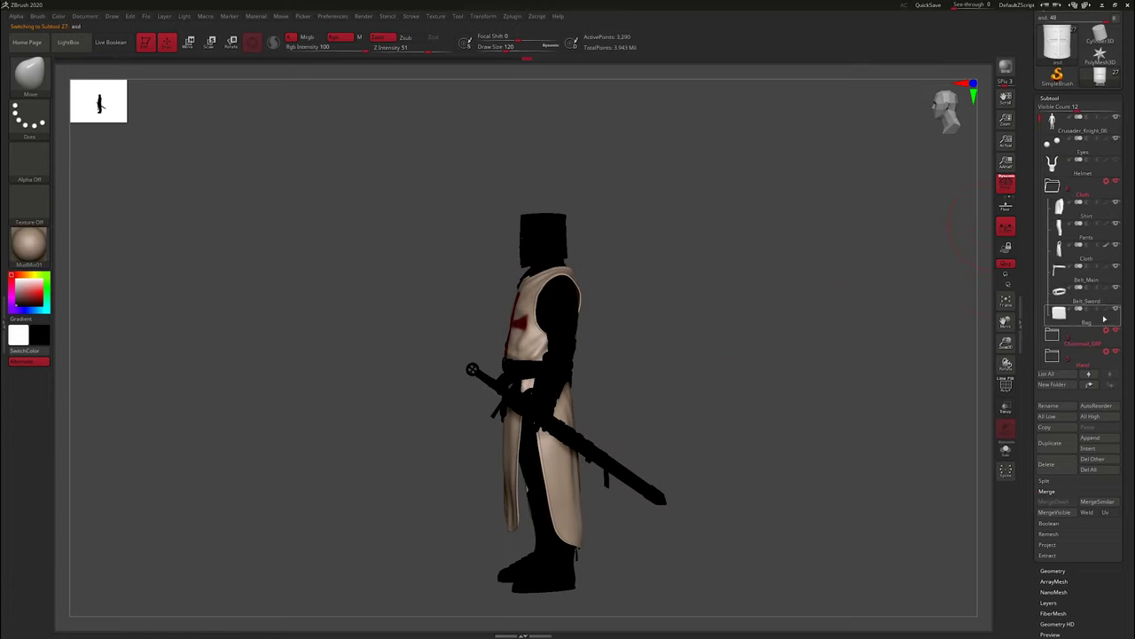
right_click_drag(1036, 210, 900, 274)
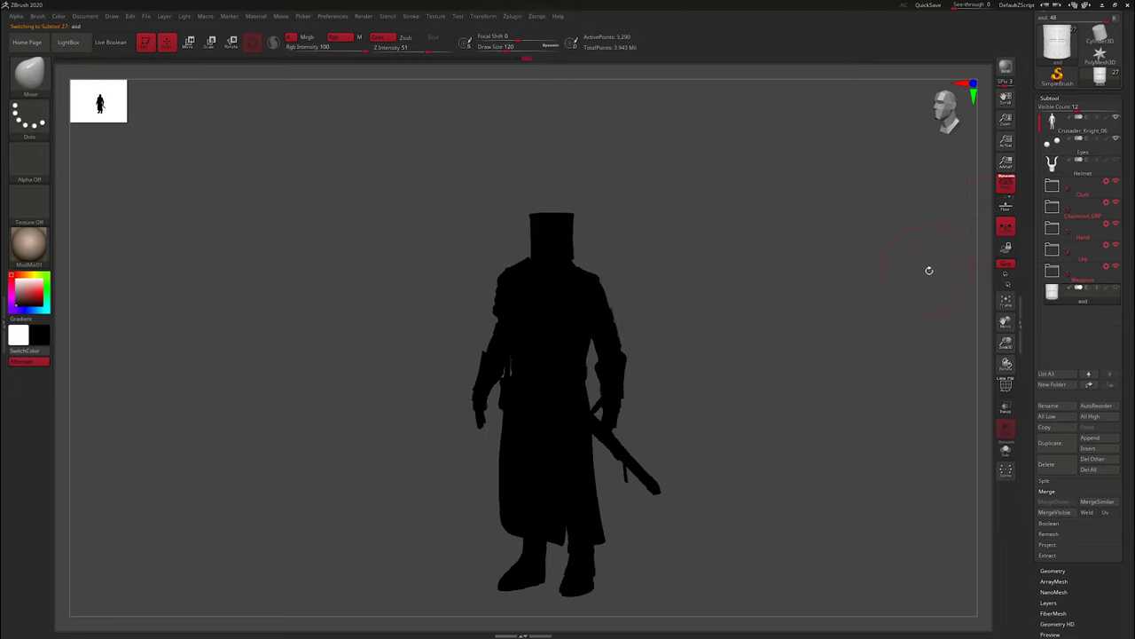
key("v")
right_click_drag(928, 269, 895, 288)
Return the knight to the plain white starting material
left_click(30, 241)
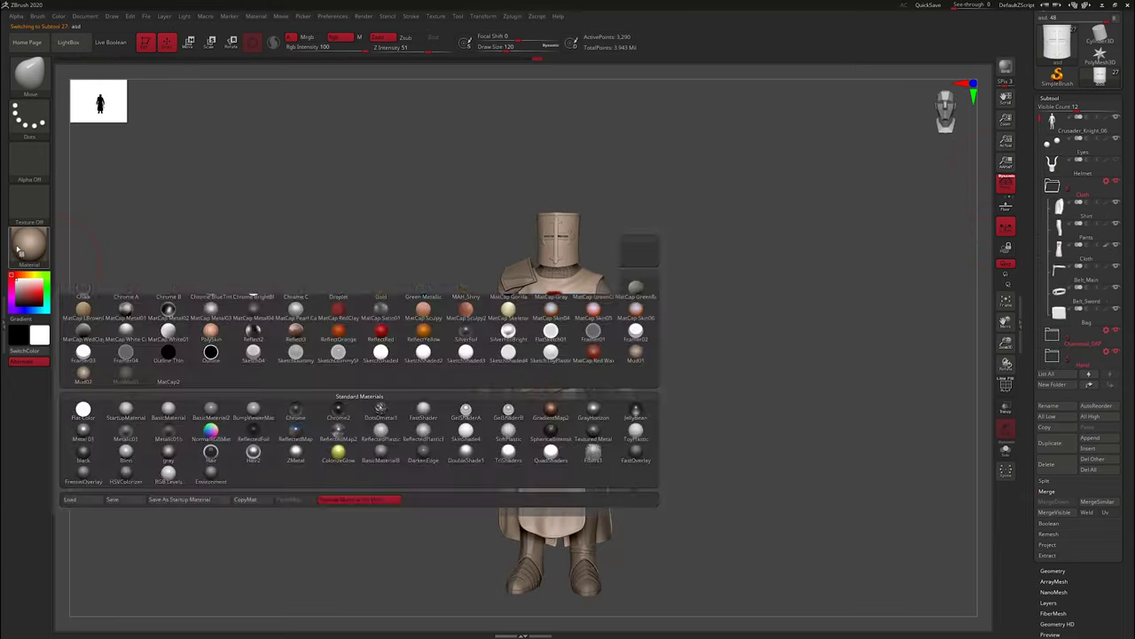
left_click(81, 405)
right_click_drag(532, 292, 701, 290)
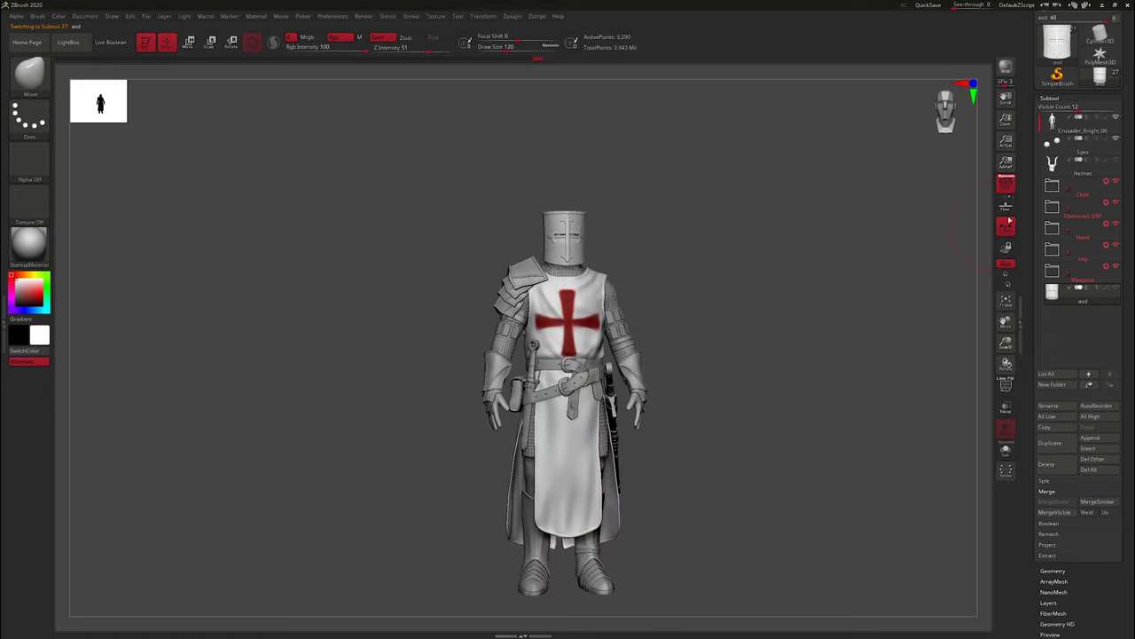
Export the helmet mesh to OBJ, overwriting the earlier export file
left_click(457, 15)
left_click(1088, 62)
left_click(596, 318)
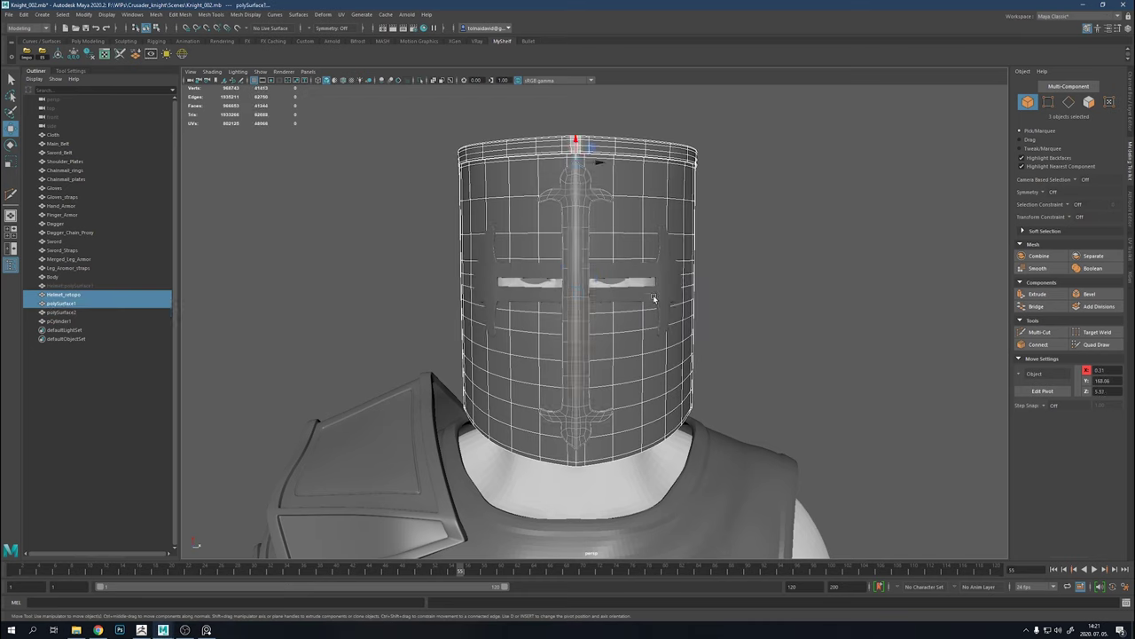
Replace the old helmet objects with the newly exported helmet OBJ and isolate it
key("Delete")
left_click(31, 55)
double_click(443, 242)
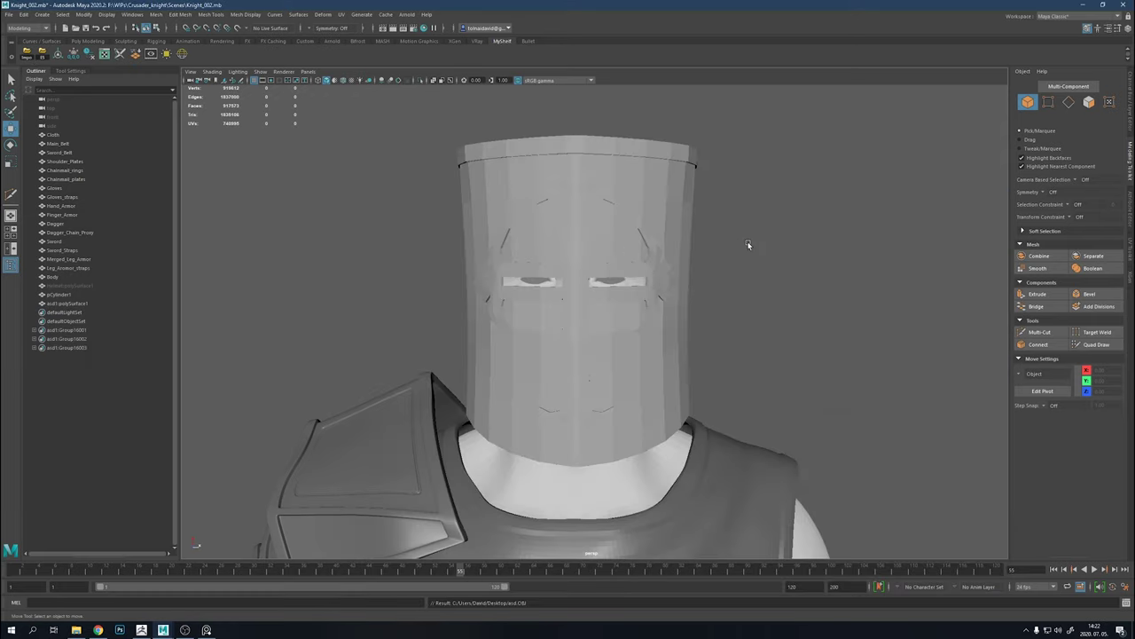
key("ctrl+1")
Select the helmet's bottom rim edge loop and bevel it
mouse_move(663, 355)
left_mouse_down("alt")
mouse_move(823, 322)
mouse_move(580, 331)
mouse_move(635, 275)
mouse_move(754, 291)
mouse_move(665, 349)
left_mouse_up("alt")
scroll(664, 350, "up", 5)
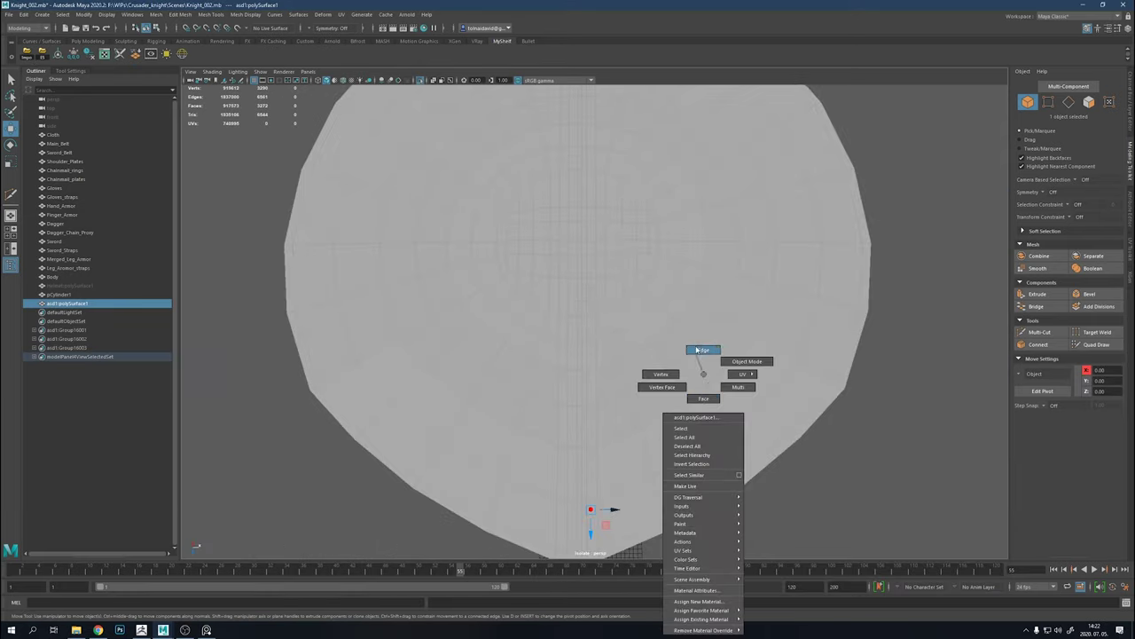
right_click_drag(704, 375, 704, 349)
double_click(583, 381)
scroll(314, 210, "down", 5)
mouse_move(252, 185)
left_mouse_down("alt")
mouse_move(443, 284)
mouse_move(591, 321)
mouse_move(532, 346)
left_mouse_up("alt")
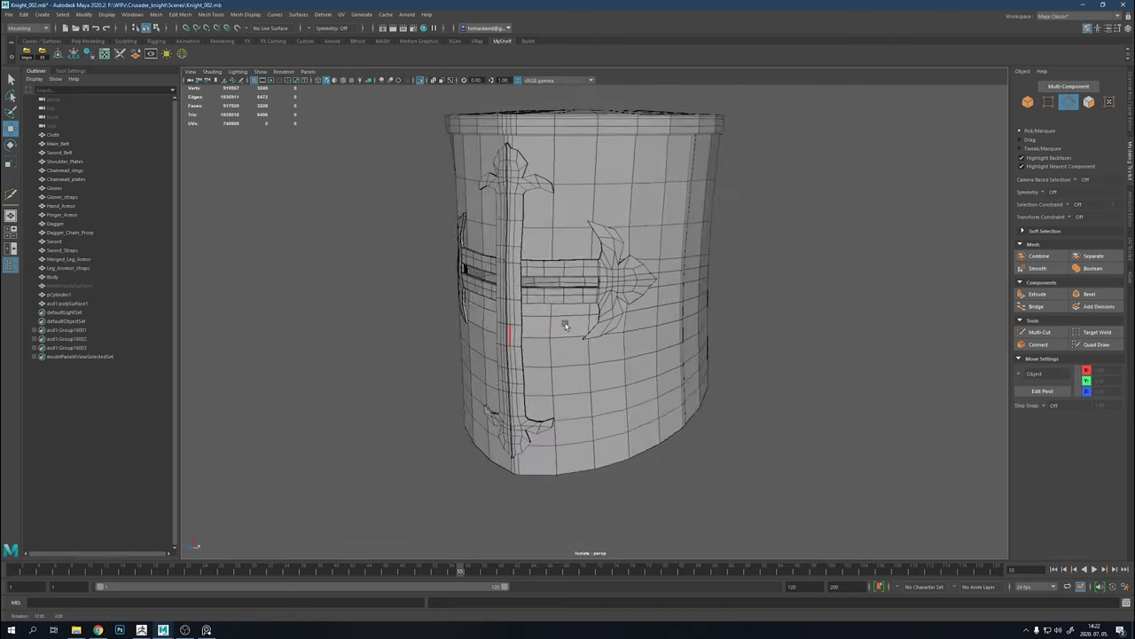
scroll(626, 435, "up", 4)
right_click_drag(626, 436, 620, 465, "shift")
mouse_move(621, 466)
left_mouse_down("alt")
mouse_move(680, 473)
mouse_move(654, 464)
mouse_move(612, 346)
left_mouse_up("alt")
left_click(608, 328)
key("ctrl+b")
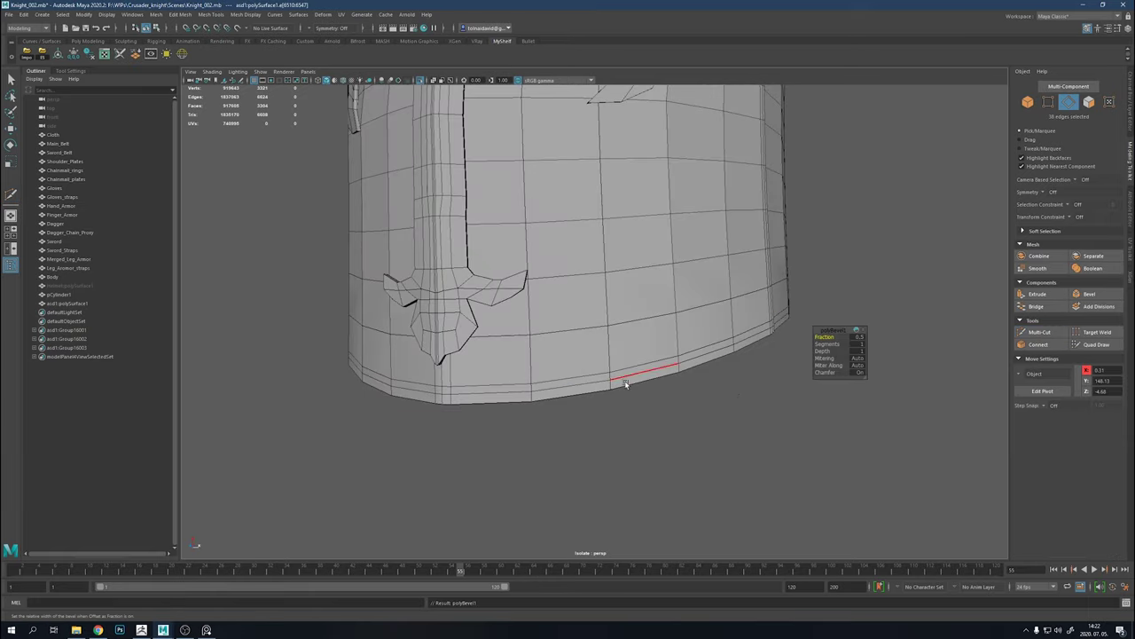
Bevel and extrude the lower rim faces into a band around the helmet
left_click_drag(677, 367, 591, 376, "alt")
right_click_drag(591, 375, 642, 410)
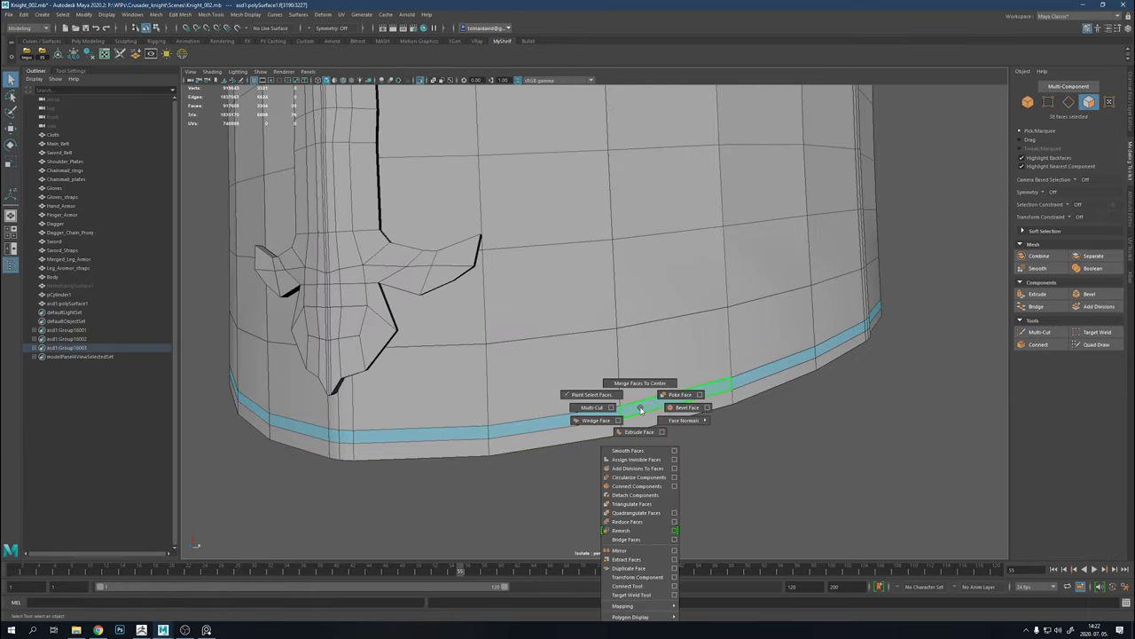
right_click_drag(664, 411, 678, 407, "shift")
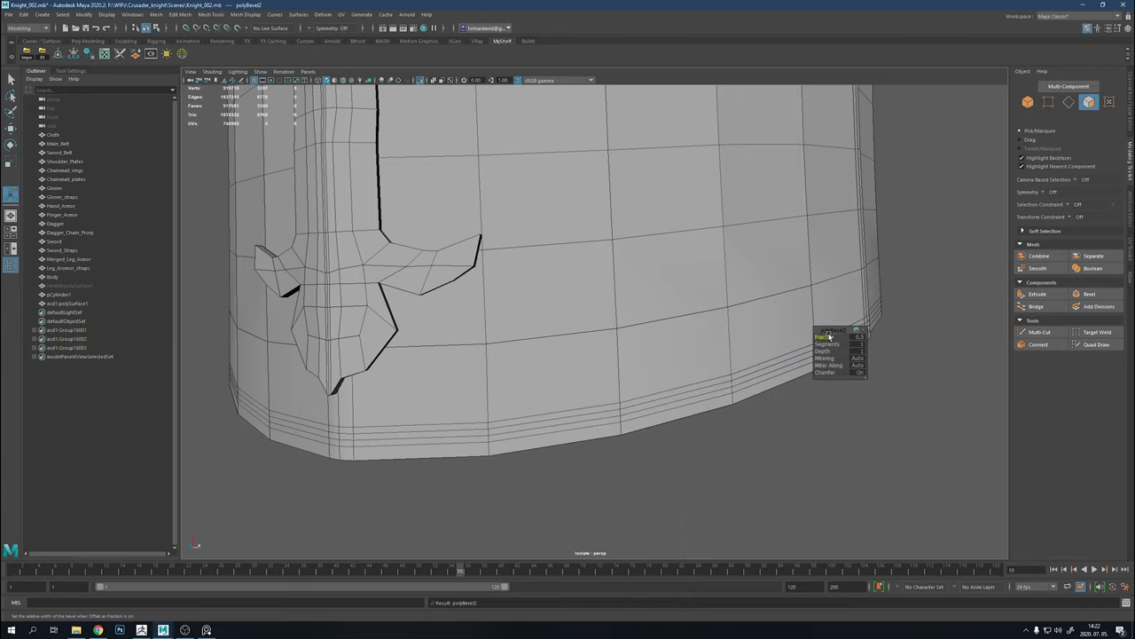
right_click_drag(426, 436, 424, 444, "shift")
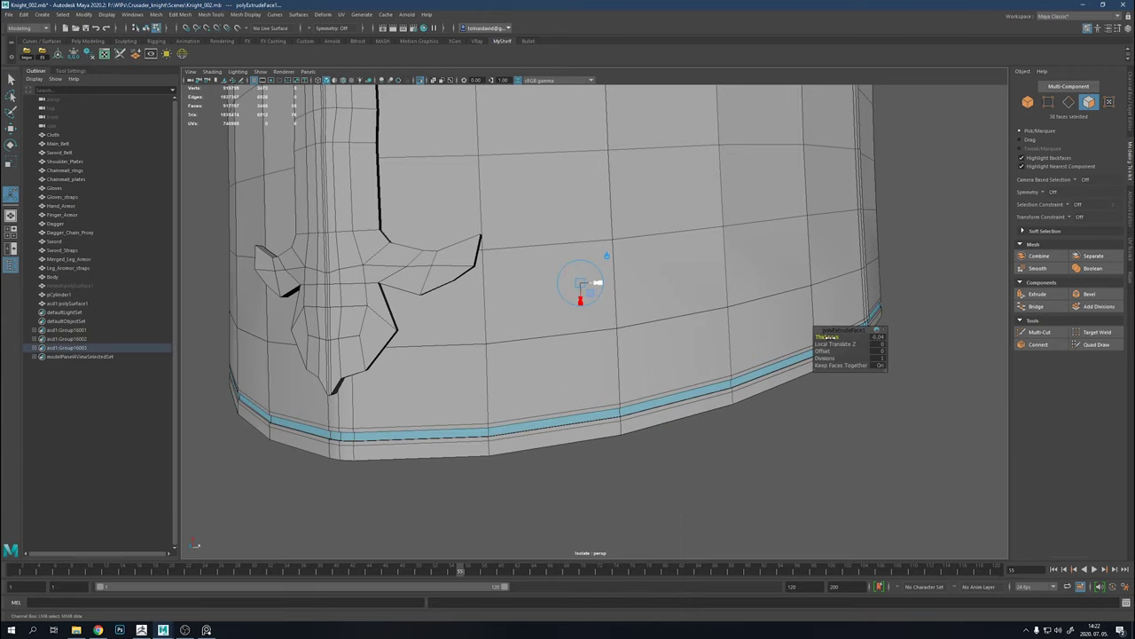
key("F8")
scroll(747, 473, "down", 2)
scroll(766, 497, "down", 5)
mouse_move(766, 497)
left_mouse_down("alt")
mouse_move(690, 464)
mouse_move(597, 474)
mouse_move(742, 471)
left_mouse_up("alt")
scroll(642, 373, "up", 5)
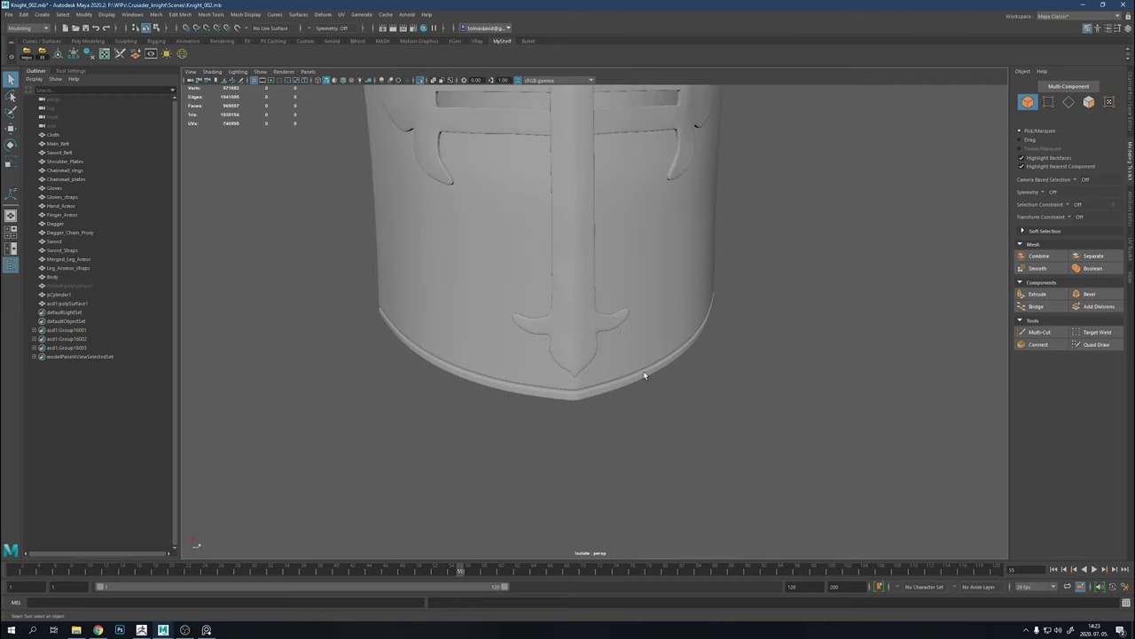
Extrude a face band on the lower rim outward to form the raised lip
left_click(731, 374)
right_click(731, 373)
left_click(731, 398)
left_click(625, 469)
left_click(623, 444)
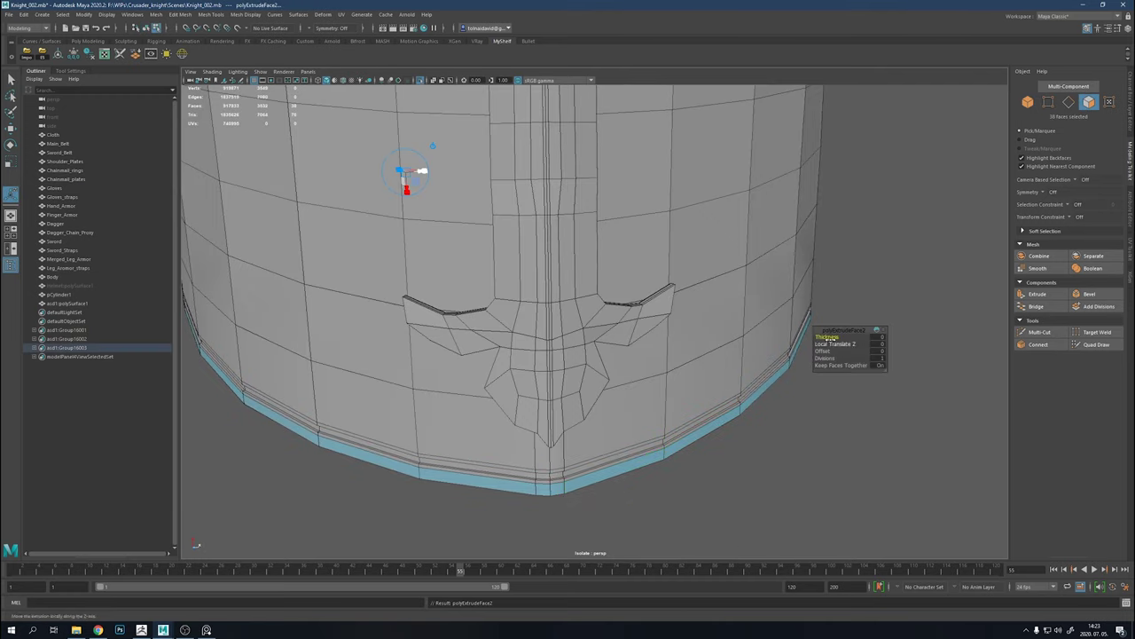
right_click(747, 381)
left_click(823, 325)
scroll(789, 393, "down", 5)
Select a vertical rim-corner edge and inspect the rim edges in wireframe, then return to shaded
scroll(520, 418, "down", 3)
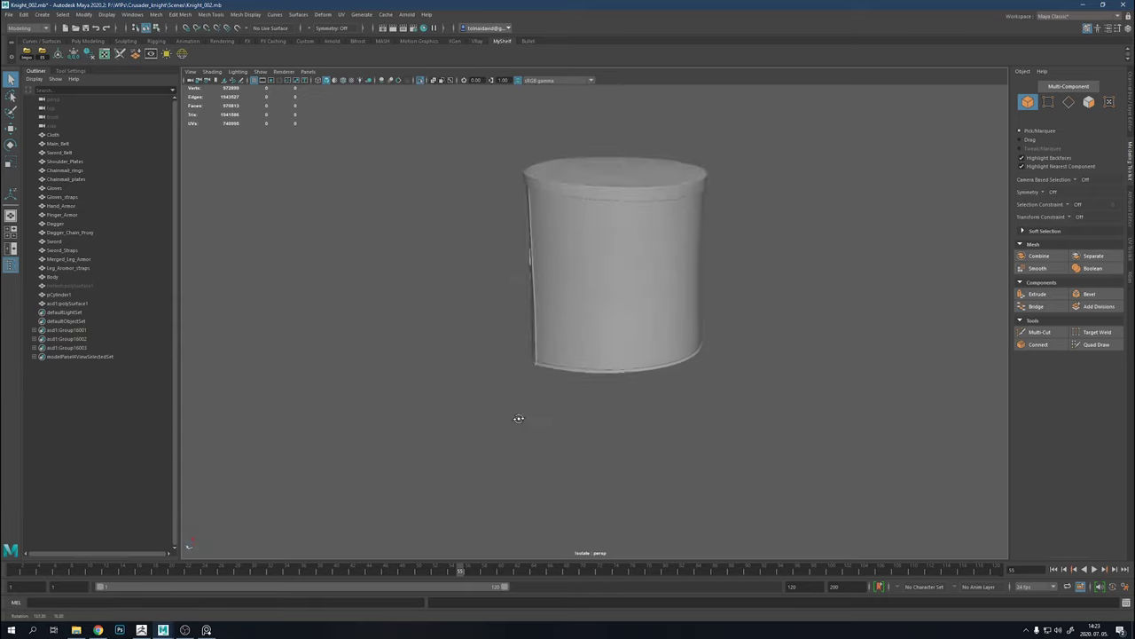
scroll(983, 513, "up", 10)
scroll(659, 399, "up", 5)
left_click(659, 398)
mouse_move(659, 398)
left_mouse_down("alt")
mouse_move(499, 435)
mouse_move(638, 359)
mouse_move(578, 402)
left_mouse_up("alt")
right_click(638, 358)
left_click(638, 336)
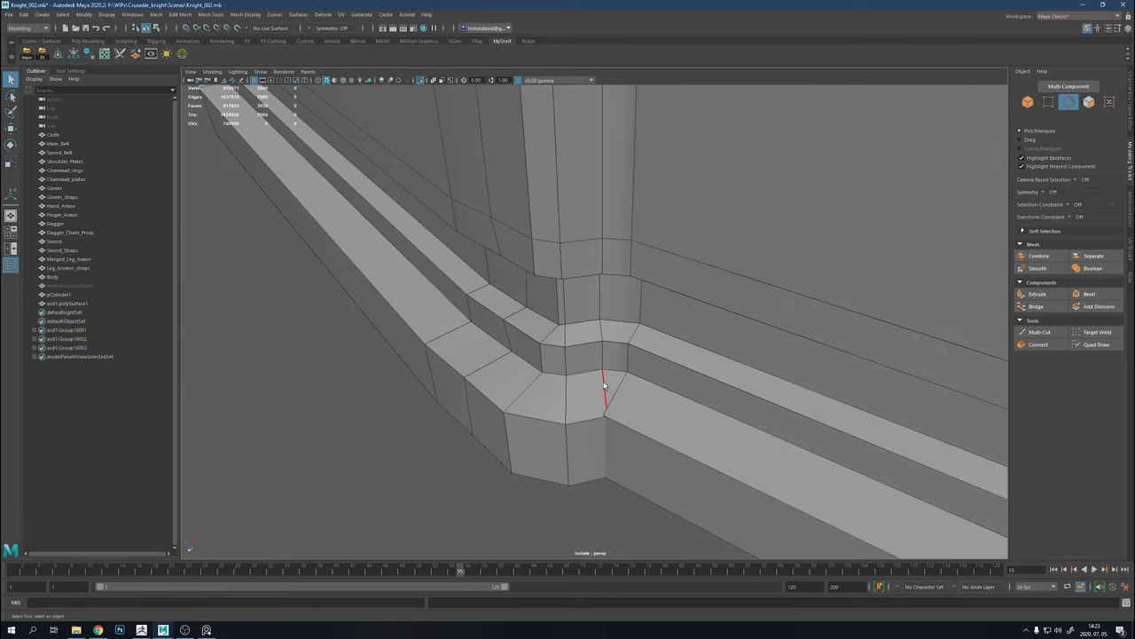
left_click(603, 426)
key("4")
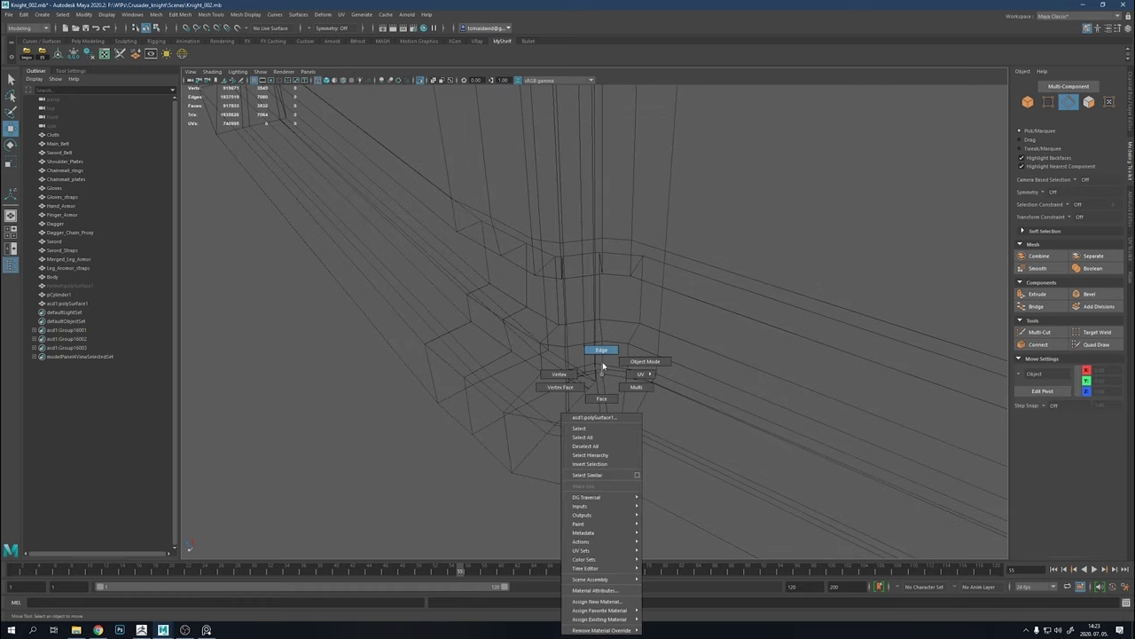
left_click(604, 365)
key("5")
Select the helmet object and apply Mesh > Smooth to preview the subdivided result
left_click_drag(604, 365, 578, 321, "alt")
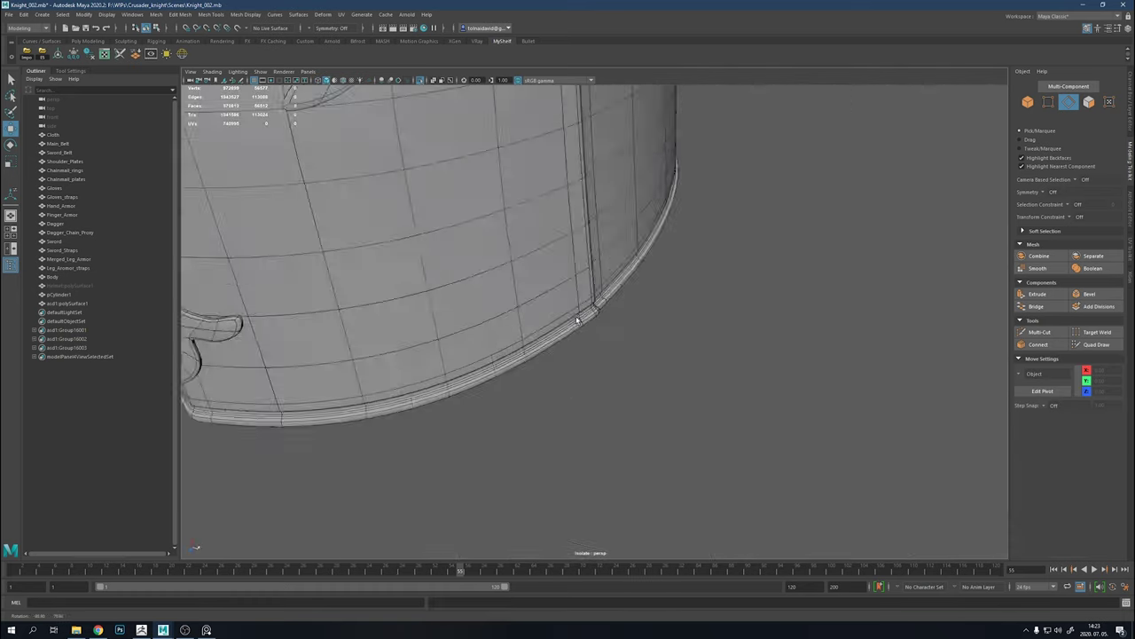
right_click_drag(578, 320, 768, 284)
scroll(768, 284, "down", 5)
mouse_move(768, 283)
left_mouse_down("alt")
mouse_move(461, 268)
mouse_move(615, 286)
mouse_move(582, 305)
left_mouse_up("alt")
left_click(616, 287)
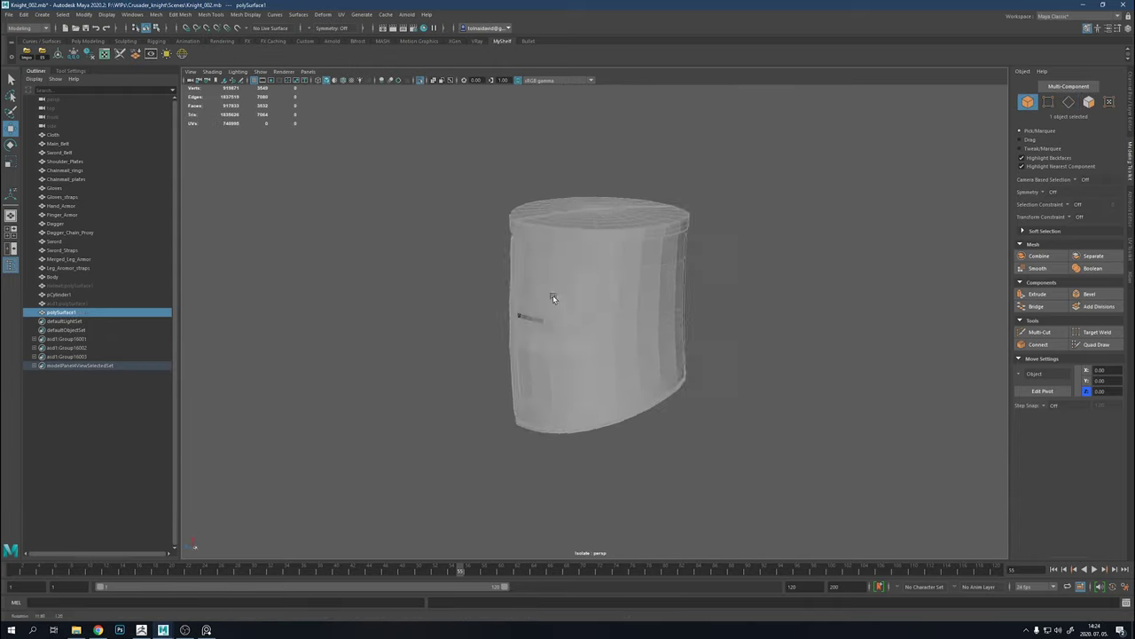
right_click_drag(786, 250, 798, 387, "shift")
left_click_drag(684, 335, 595, 261, "alt")
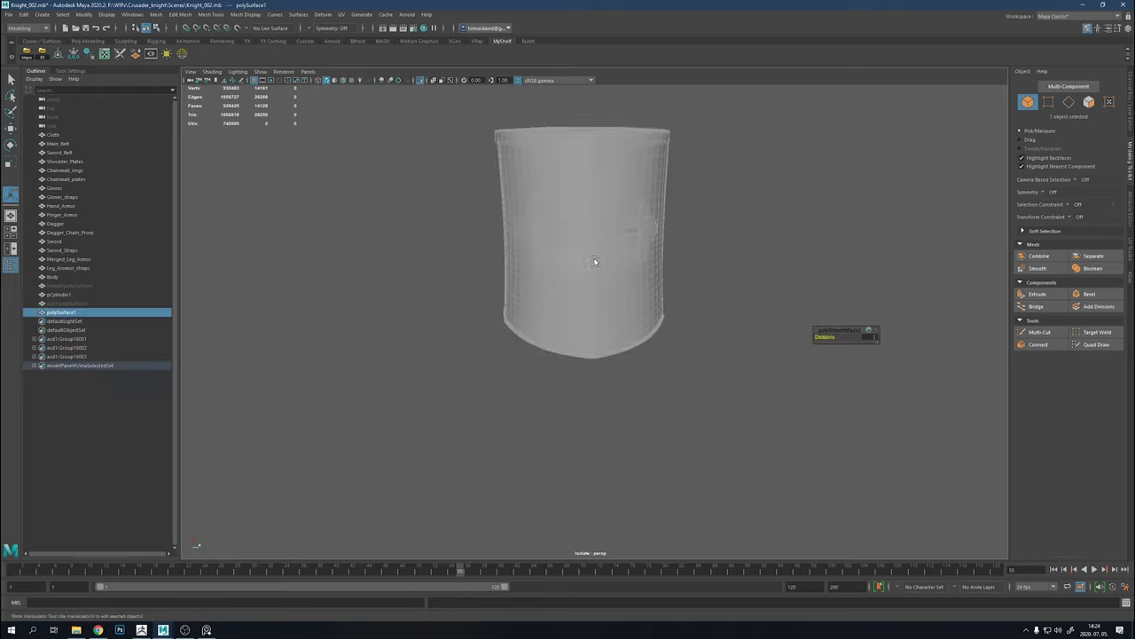
Check the smoothed underside and eye slot in face mode, then undo back to the low-poly helmet
key("F11")
scroll(595, 261, "up", 10)
scroll(509, 255, "up", 2)
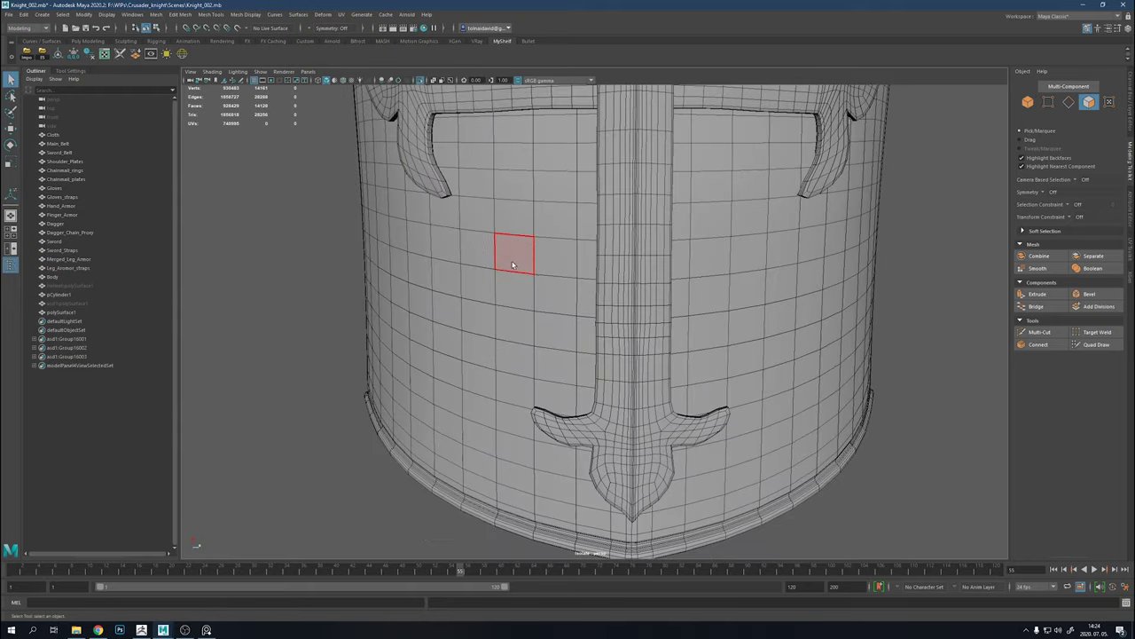
mouse_move(519, 289)
left_mouse_down("alt")
mouse_move(451, 240)
mouse_move(608, 370)
mouse_move(598, 320)
mouse_move(608, 325)
mouse_move(533, 372)
mouse_move(567, 266)
left_mouse_up("alt")
scroll(609, 370, "down", 3)
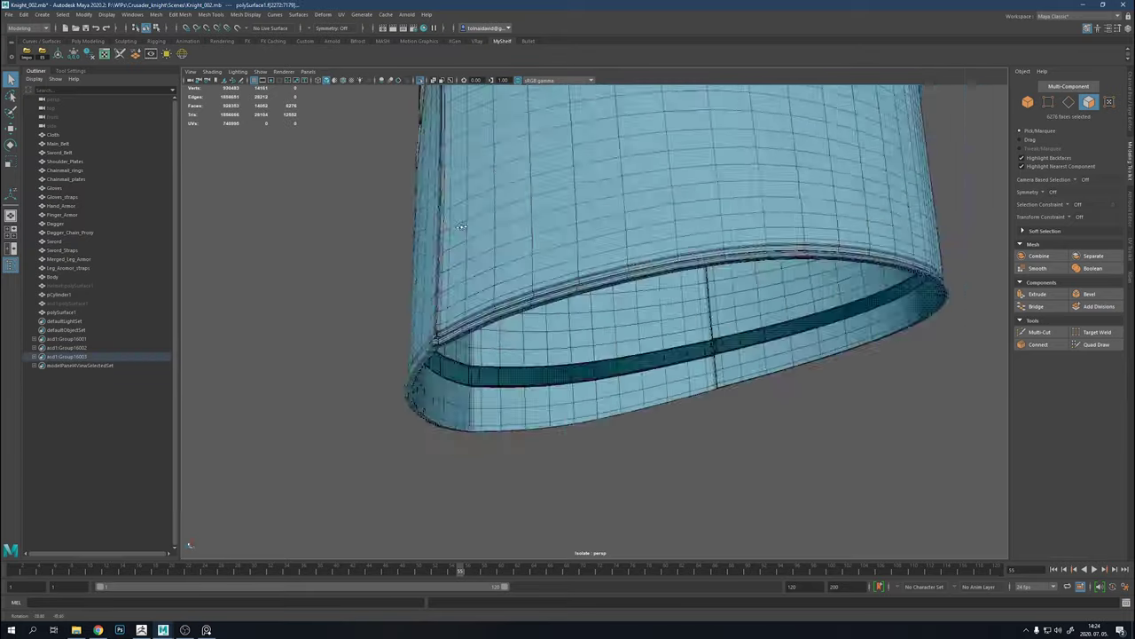
scroll(567, 319, "up", 5)
left_click_drag(635, 533, 798, 355, "alt")
left_click(811, 355)
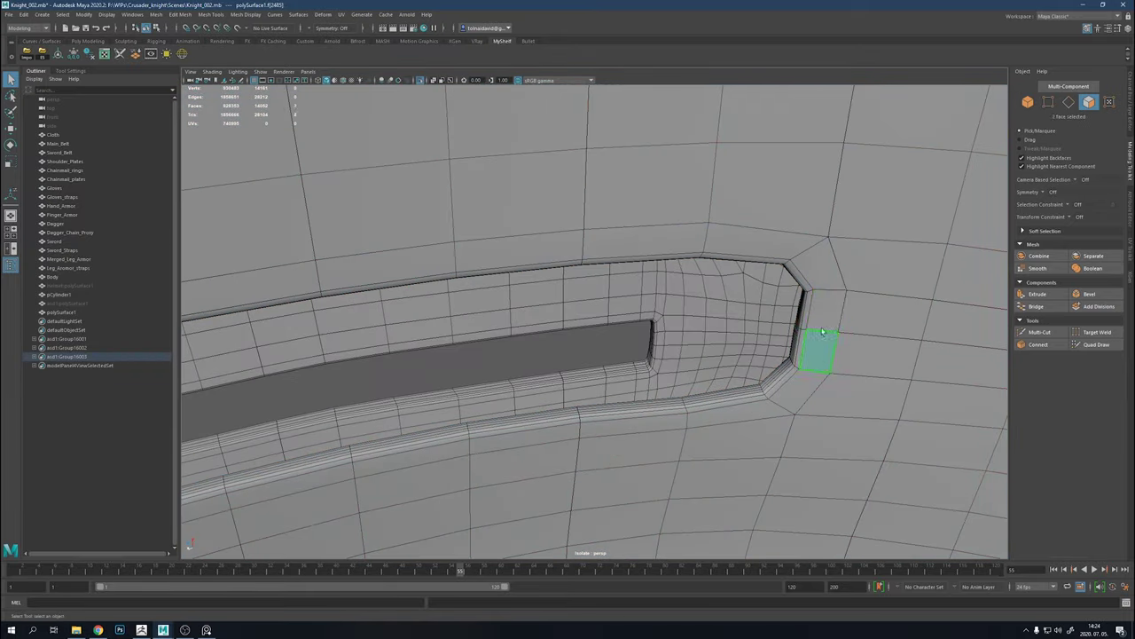
key("ctrl+z")
key("ctrl+z")
key("ctrl+z")
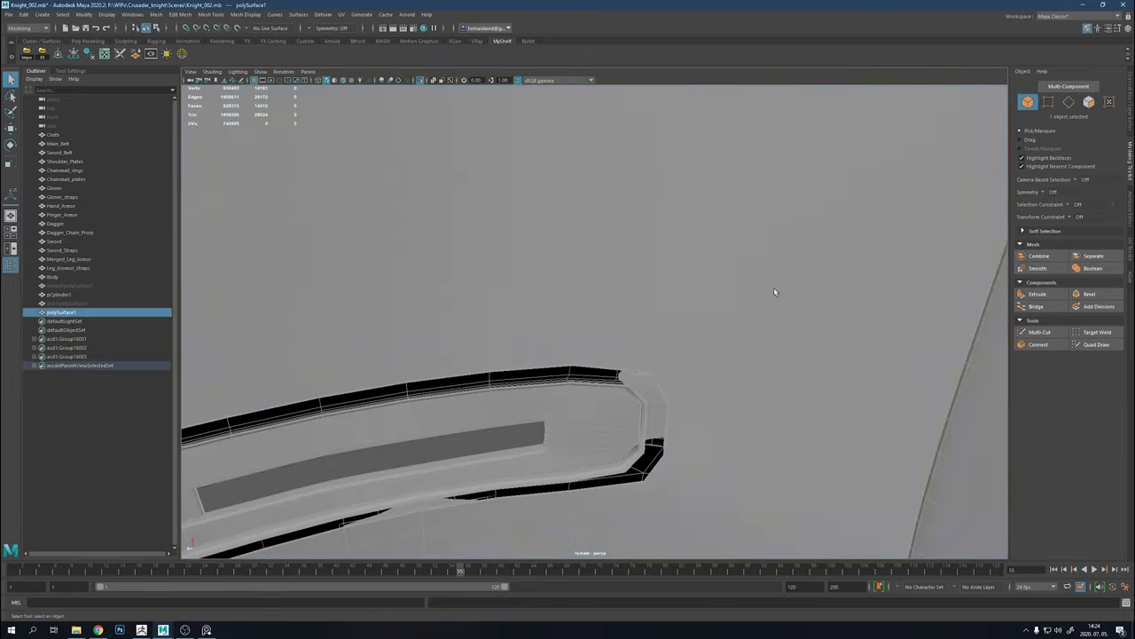
key("ctrl+z")
key("ctrl+z")
key("ctrl+z")
key("ctrl+z")
right_click(547, 358)
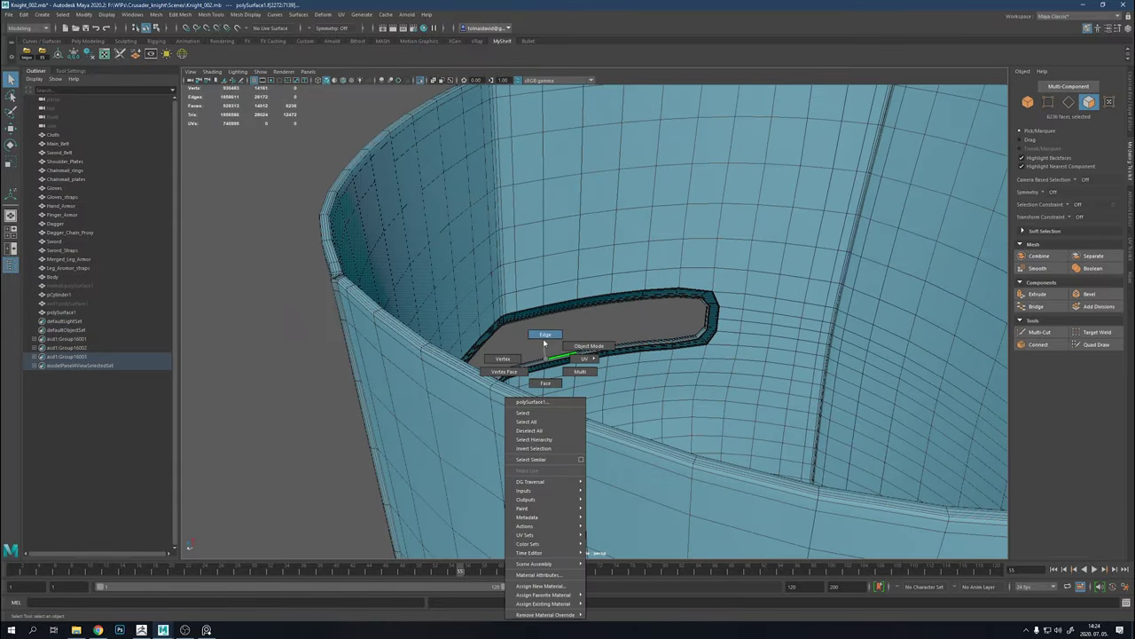
key("ctrl+z")
key("ctrl+z")
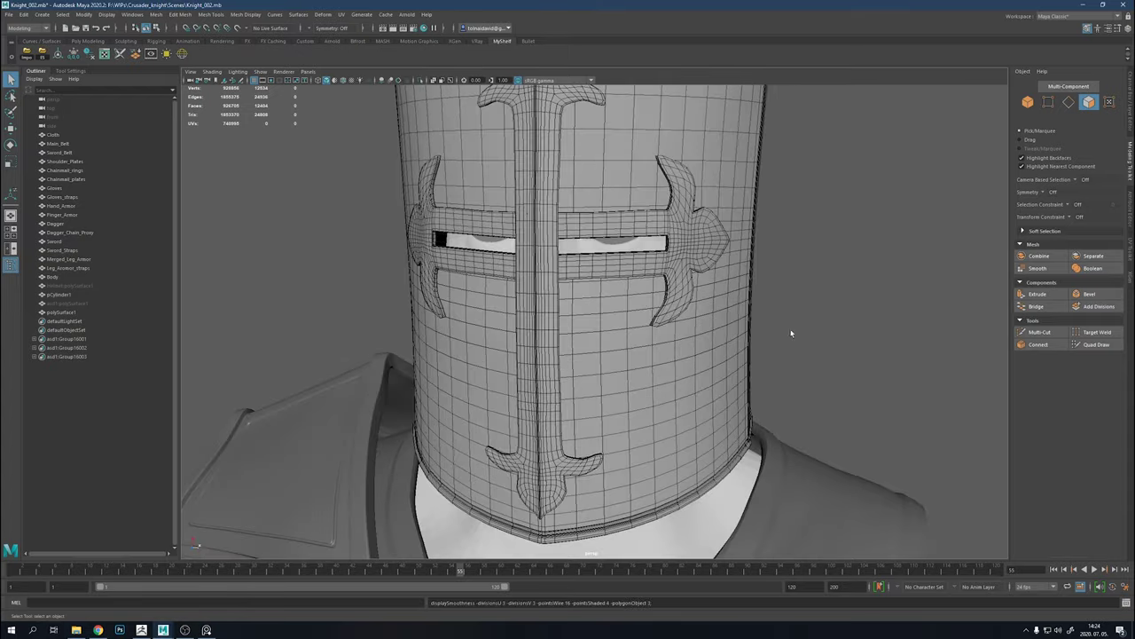
right_click(628, 273, "shift")
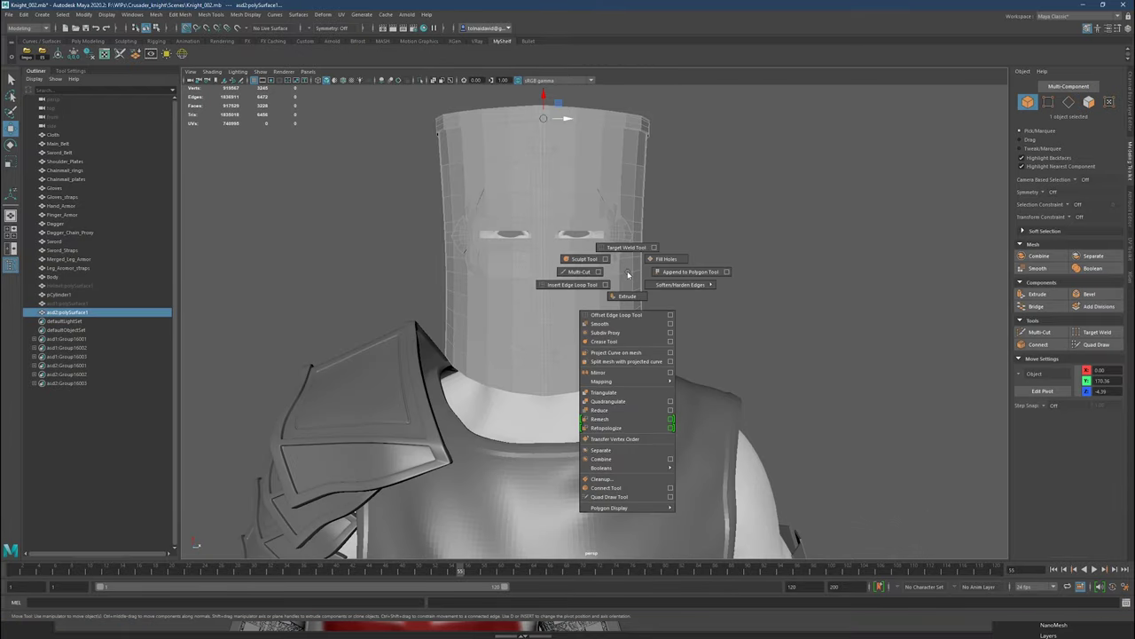
Smooth the helmet with raised divisions, isolate it, and delete faces along the inner rim
left_click(628, 323)
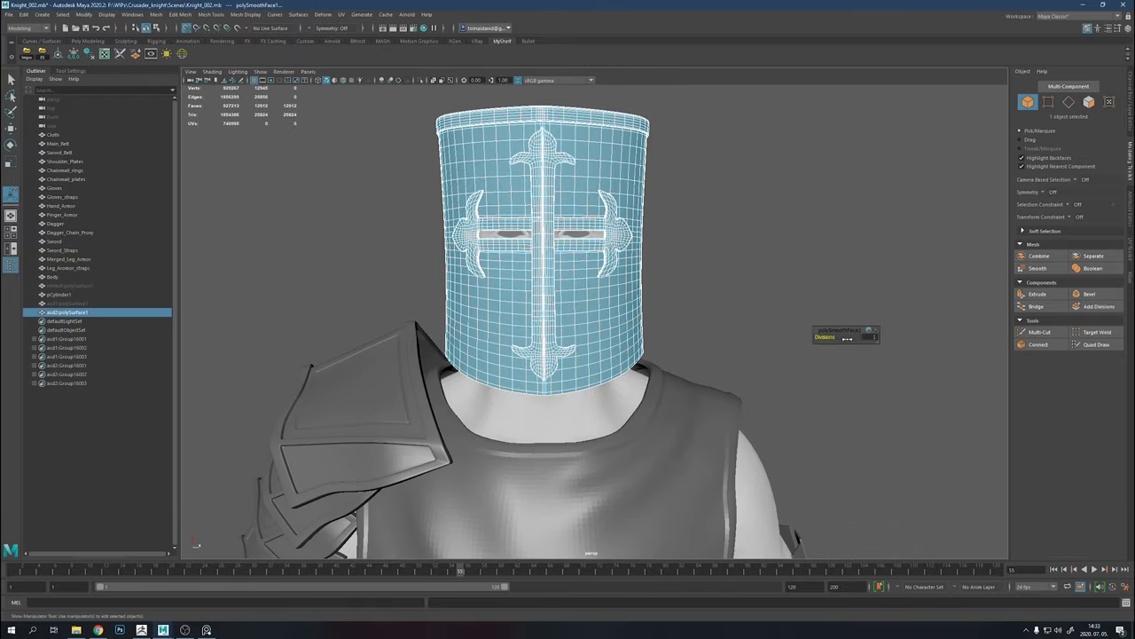
left_click_drag(877, 338, 818, 337)
key("ctrl+1")
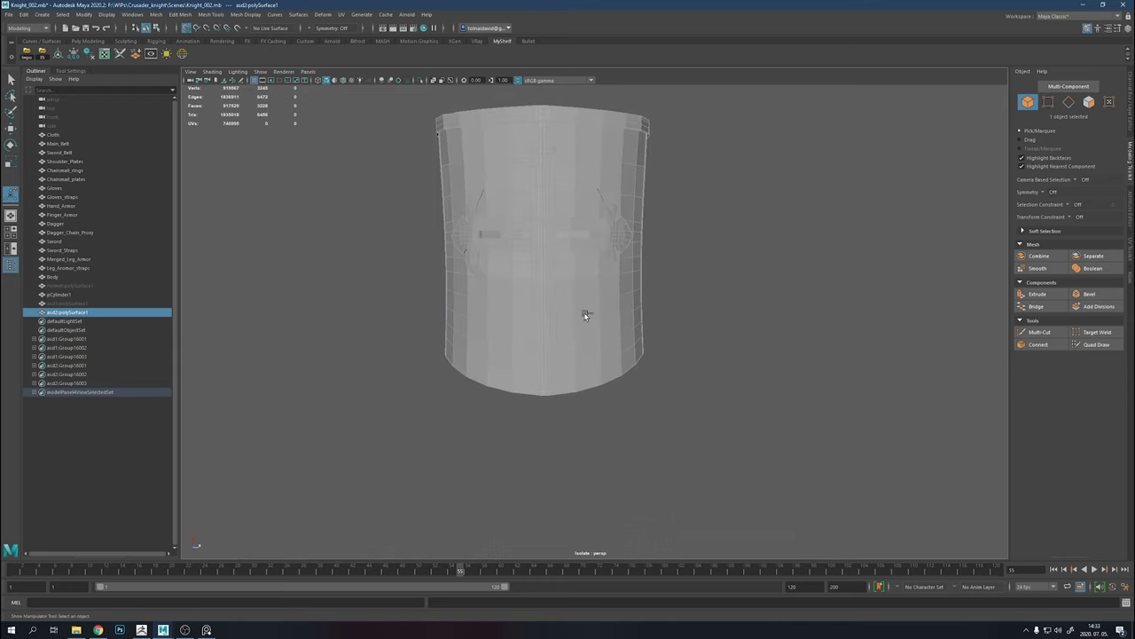
mouse_move(793, 251)
left_mouse_down("alt")
mouse_move(539, 325)
mouse_move(644, 349)
left_mouse_up("alt")
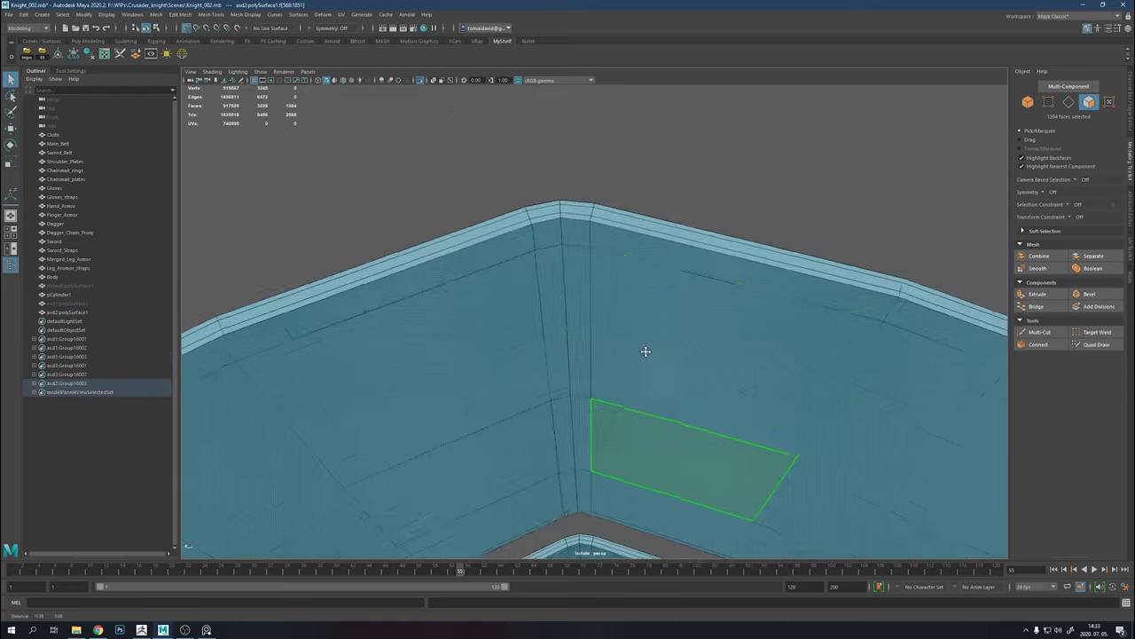
left_click(558, 310)
key("Delete")
mouse_move(578, 311)
left_mouse_down("alt")
mouse_move(542, 236)
mouse_move(547, 191)
left_mouse_up("alt")
mouse_move(472, 151)
left_mouse_down("alt")
mouse_move(674, 292)
mouse_move(329, 298)
mouse_move(352, 287)
left_mouse_up("alt")
key("Delete")
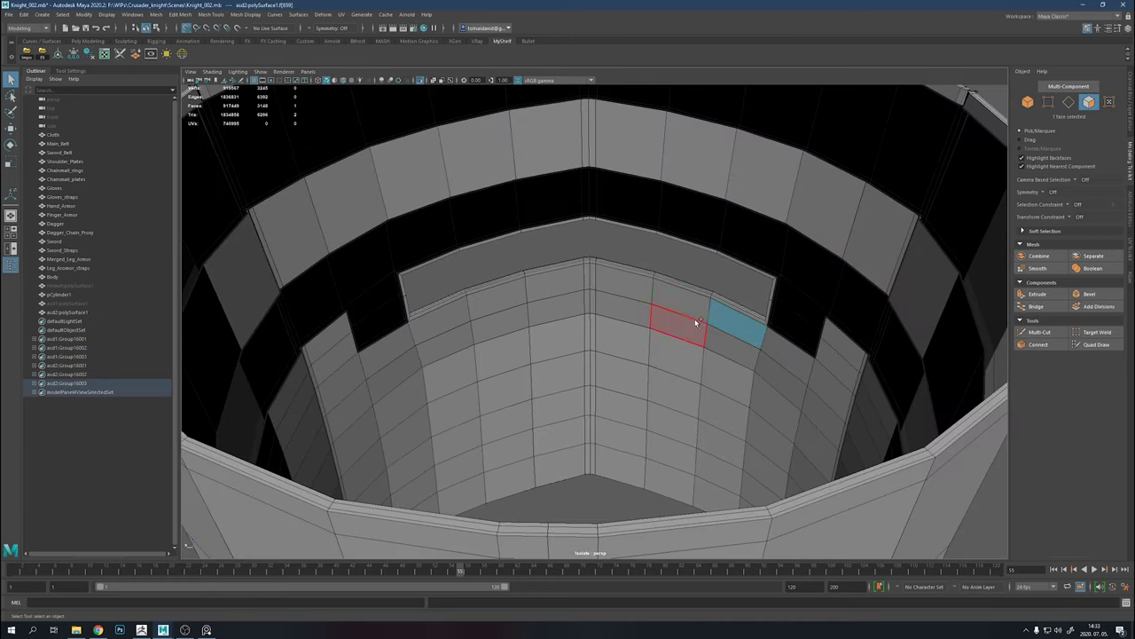
Cut new edges into the rim and delete another band of faces inside the helmet
left_click_drag(696, 321, 679, 213, "alt")
right_click_drag(680, 213, 665, 447, "alt")
right_click(662, 441, "shift")
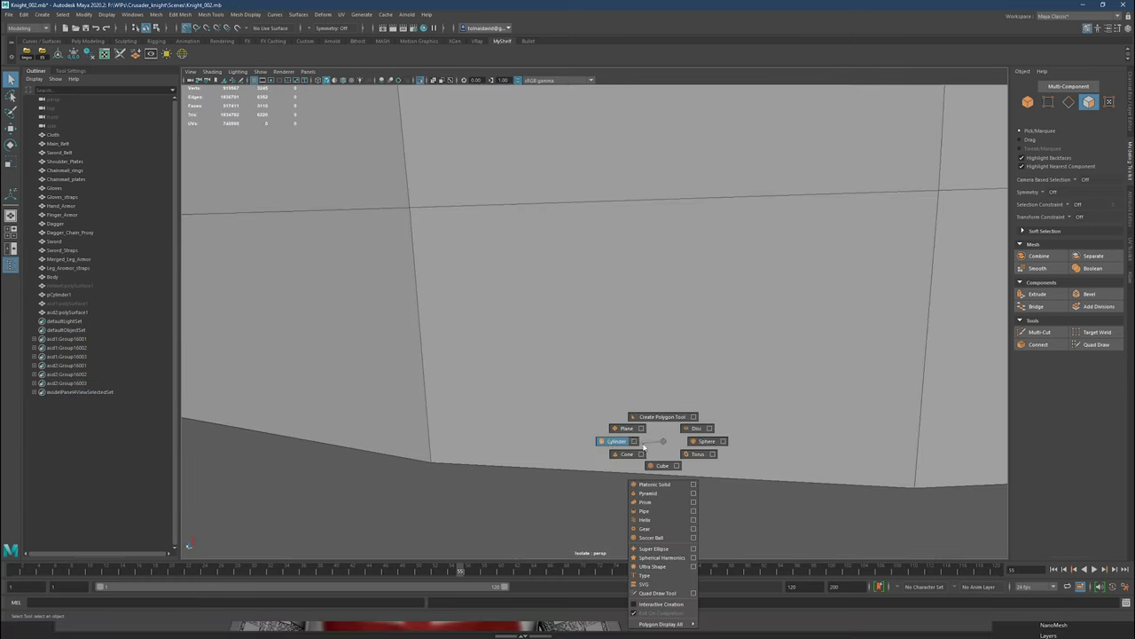
mouse_move(663, 441)
left_mouse_down("alt")
mouse_move(444, 426)
mouse_move(504, 337)
left_mouse_up("alt")
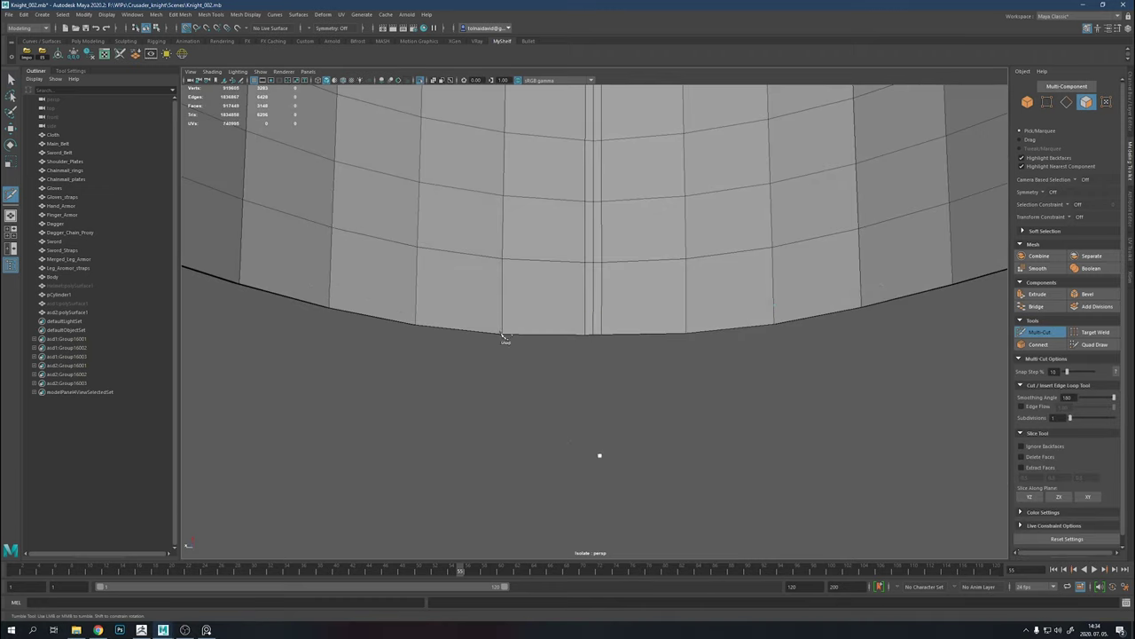
mouse_move(485, 285)
left_mouse_down("alt")
mouse_move(580, 185)
mouse_move(499, 312)
mouse_move(558, 242)
mouse_move(438, 337)
mouse_move(573, 329)
left_mouse_up("alt")
key("Delete")
Select an edge at the bottom rim corner and bevel the rim edge loop
right_click_drag(573, 329, 750, 457, "alt")
mouse_move(749, 457)
left_mouse_down("alt")
mouse_move(482, 469)
mouse_move(736, 406)
mouse_move(878, 393)
left_mouse_up("alt")
mouse_move(879, 393)
right_mouse_down("alt")
mouse_move(843, 404)
mouse_move(816, 390)
right_mouse_up("alt")
left_click_drag(816, 390, 790, 400, "alt")
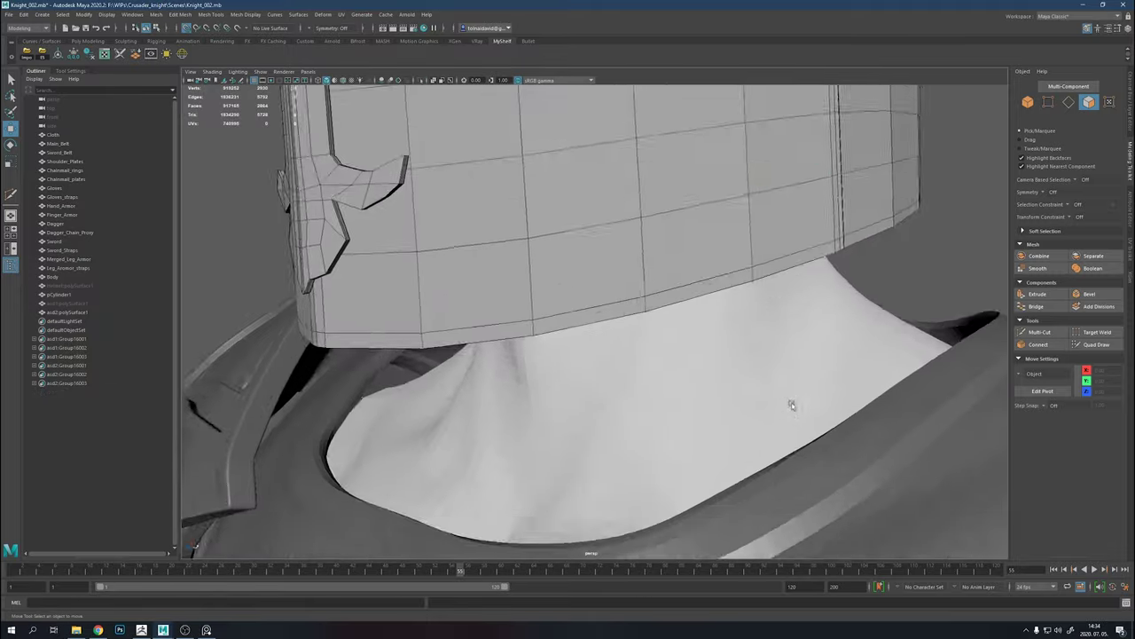
right_click_drag(791, 400, 781, 372, "alt")
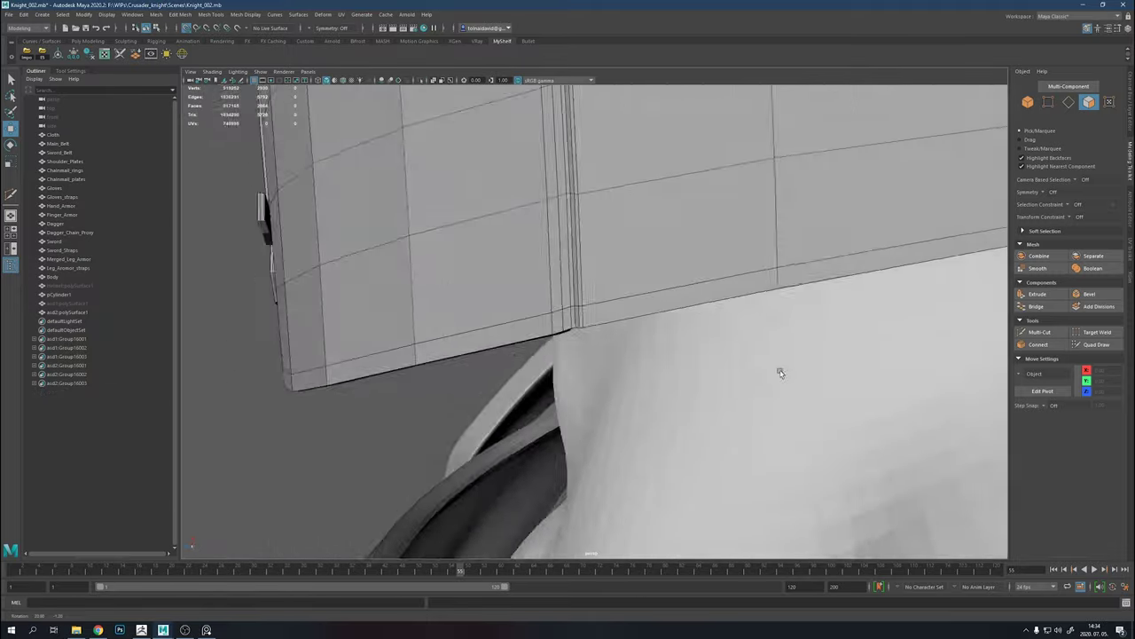
left_click_drag(781, 372, 615, 410, "alt")
right_click_drag(616, 410, 567, 337, "alt")
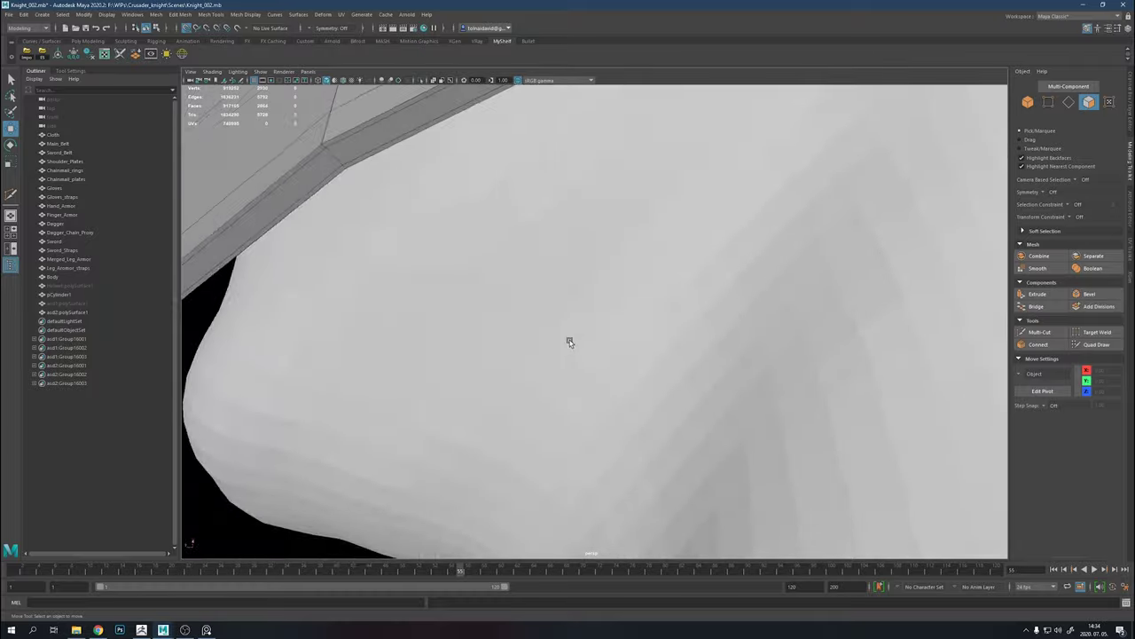
left_click_drag(568, 337, 560, 373, "alt")
right_click(560, 373)
left_click(560, 352)
left_click(557, 331)
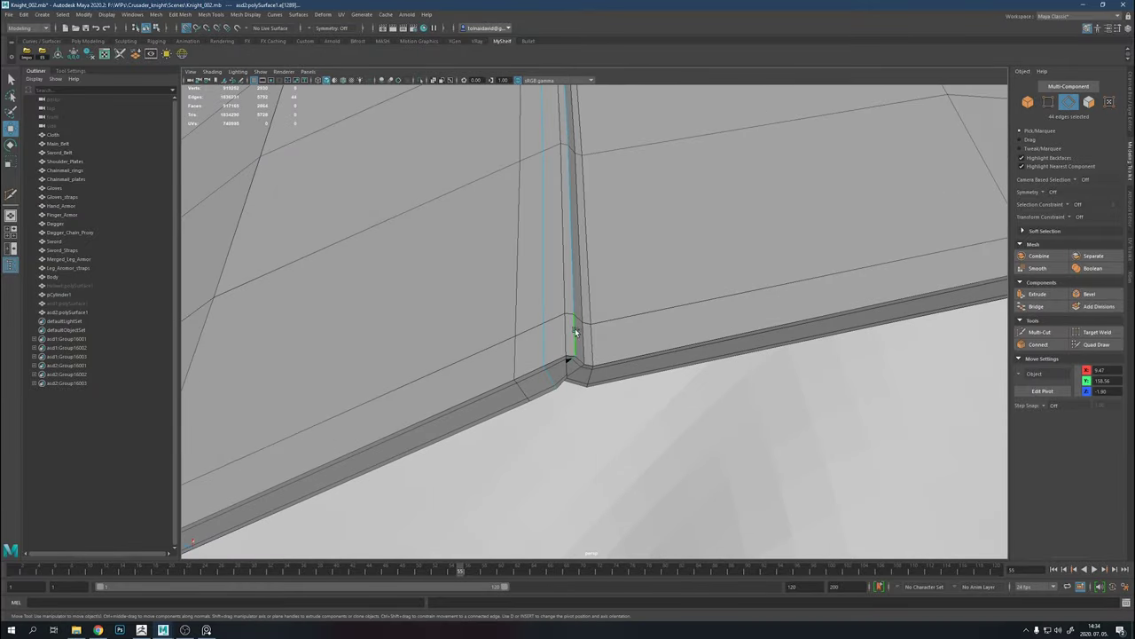
right_click_drag(660, 312, 714, 324, "shift")
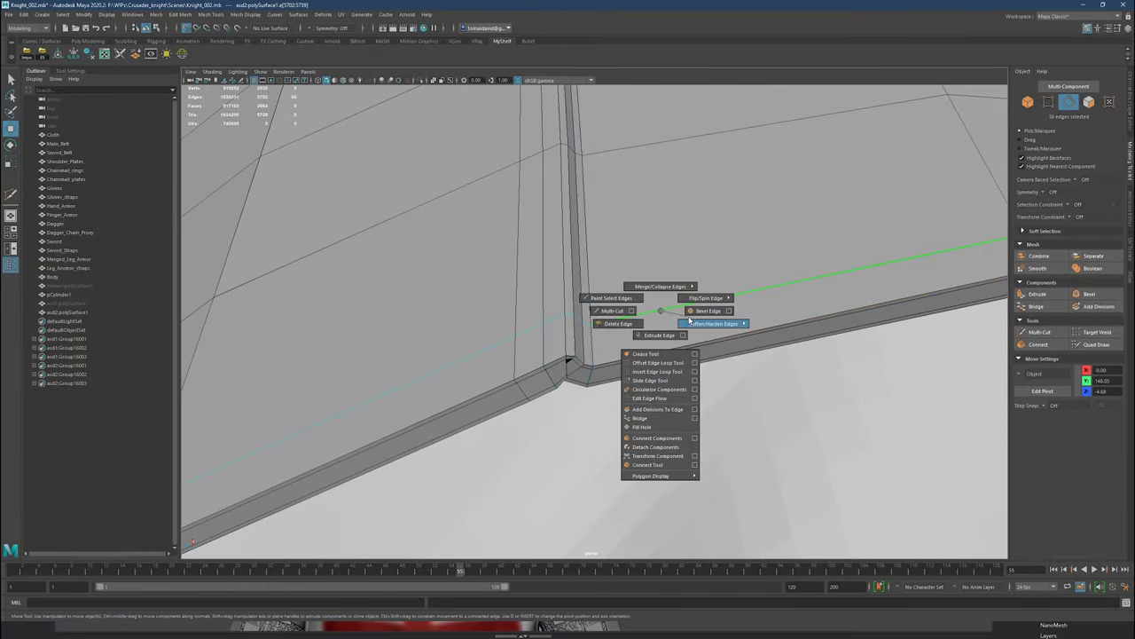
Extrude the bevelled rim band faces outward with added thickness, then return to Object Mode
key("F11")
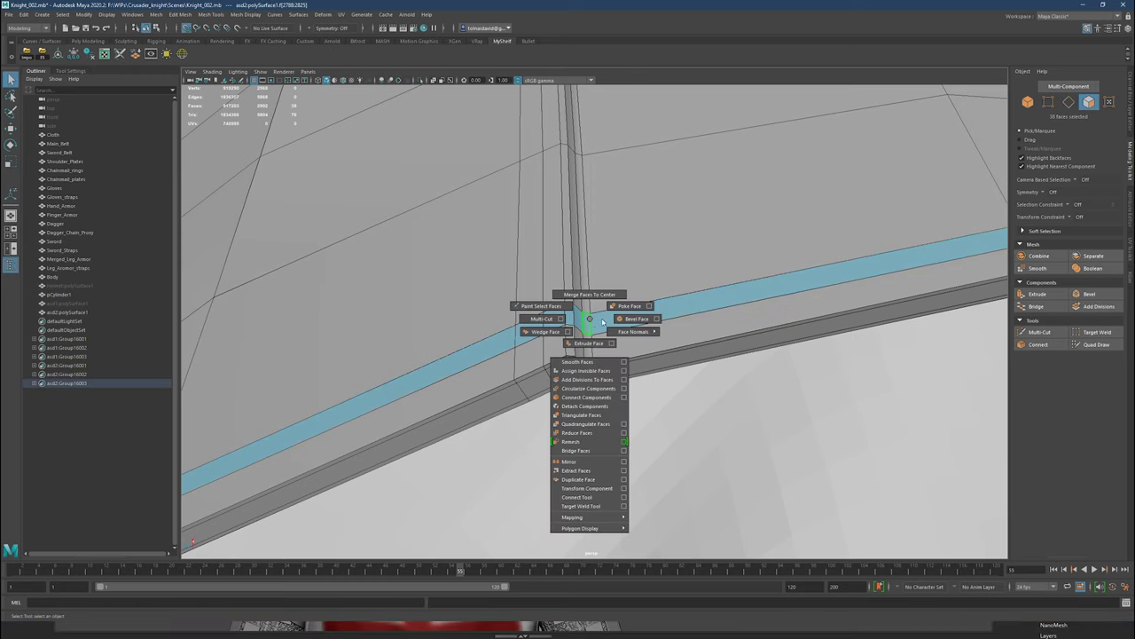
right_click_drag(595, 324, 648, 337, "shift")
right_click_drag(588, 321, 585, 342, "shift")
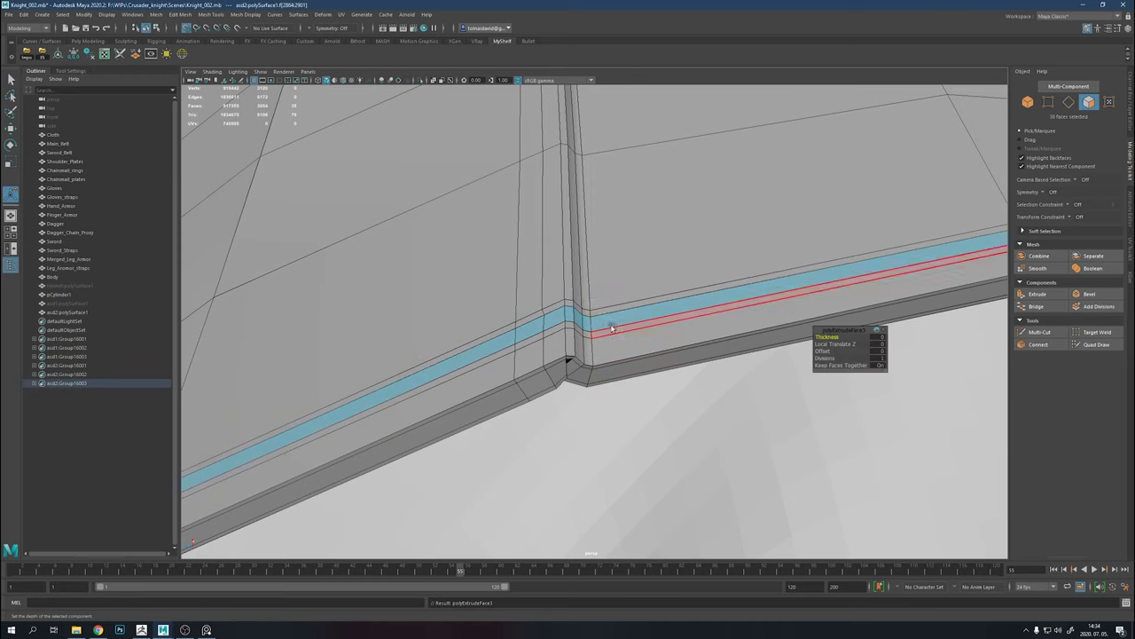
left_click_drag(609, 325, 687, 297, "alt")
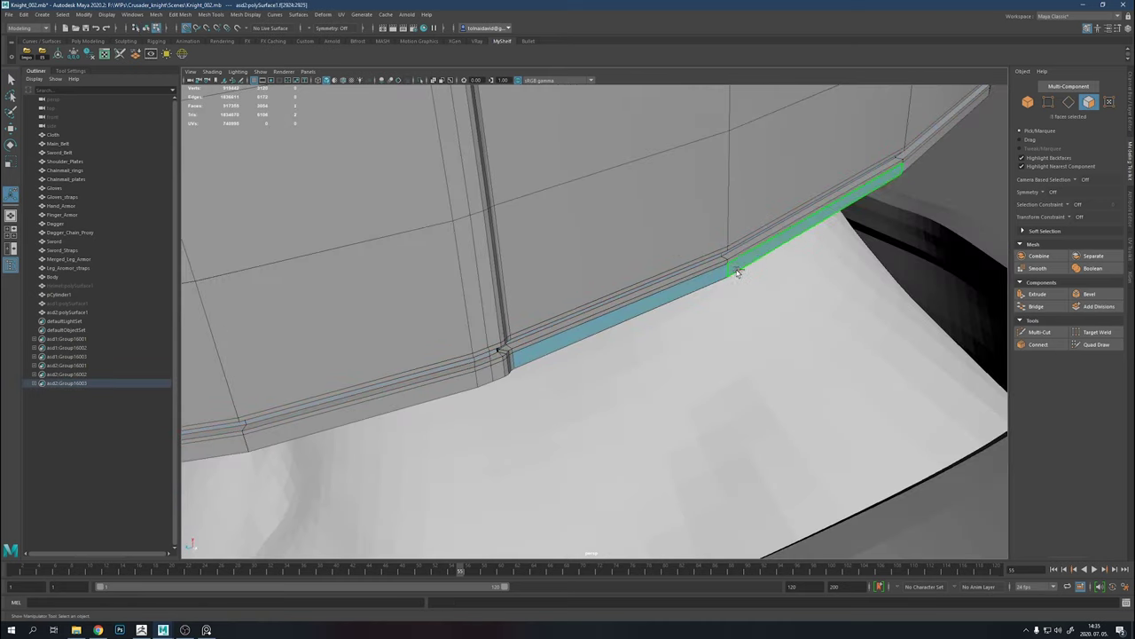
right_click_drag(734, 271, 734, 246, "shift")
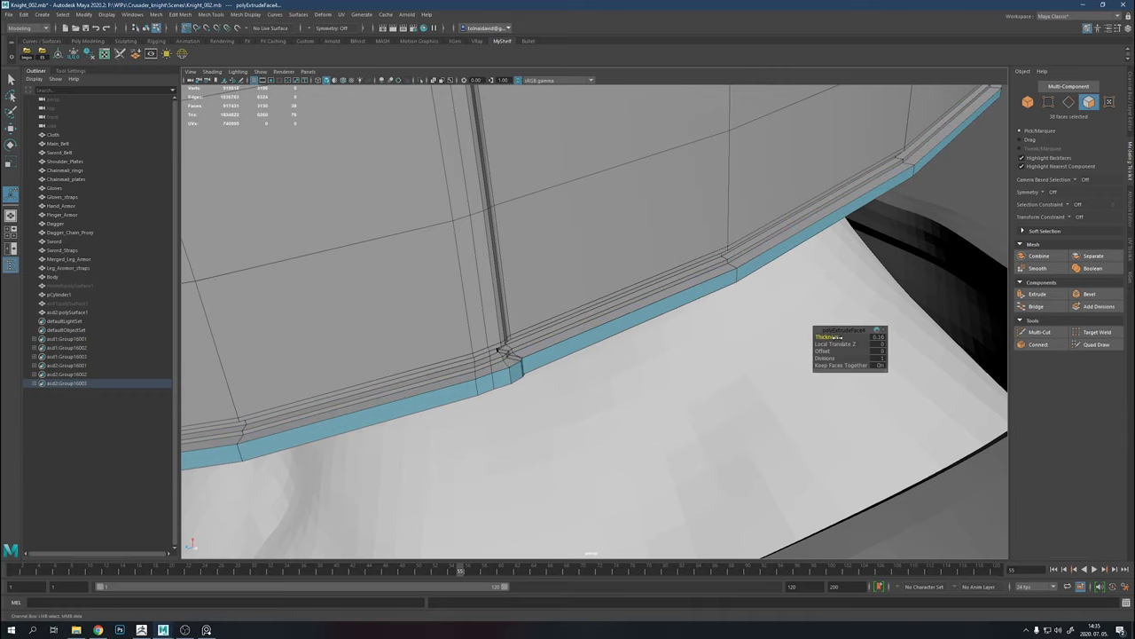
key("F8")
scroll(780, 215, "down", 5)
mouse_move(875, 245)
left_mouse_down("alt")
mouse_move(778, 240)
mouse_move(722, 261)
mouse_move(557, 247)
mouse_move(598, 272)
left_mouse_up("alt")
scroll(778, 240, "down", 3)
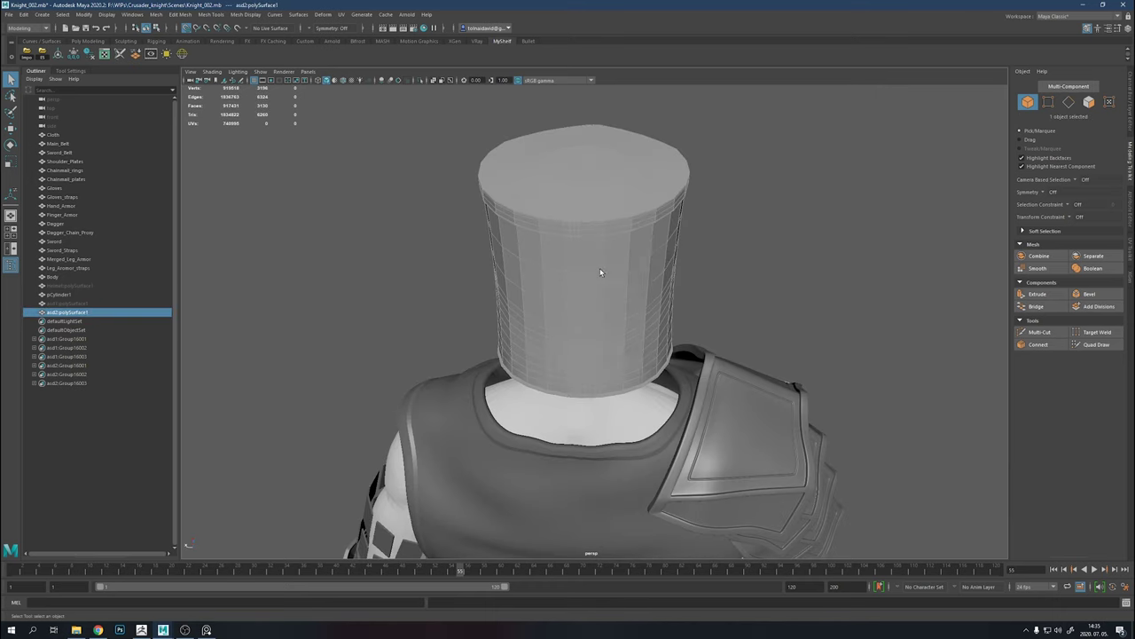
Bevel the edge loop above the eye slit, leaving the mitering setting unchanged
key("F10")
left_click(578, 280)
right_click_drag(661, 261, 652, 446, "alt")
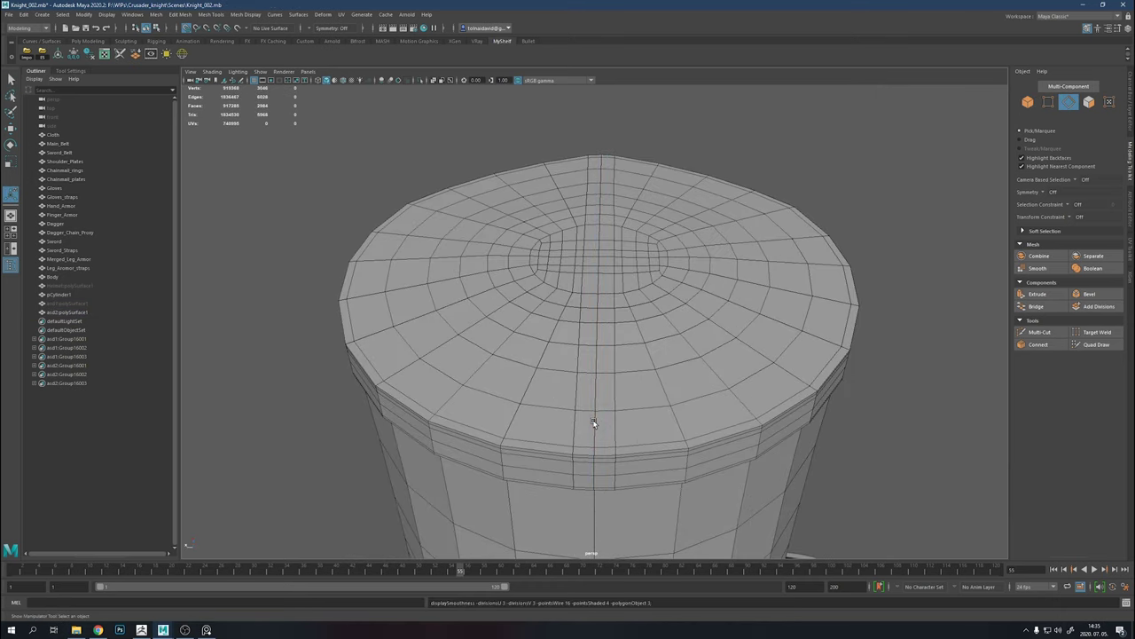
left_click_drag(593, 423, 558, 355, "alt")
right_click_drag(558, 355, 515, 297, "alt")
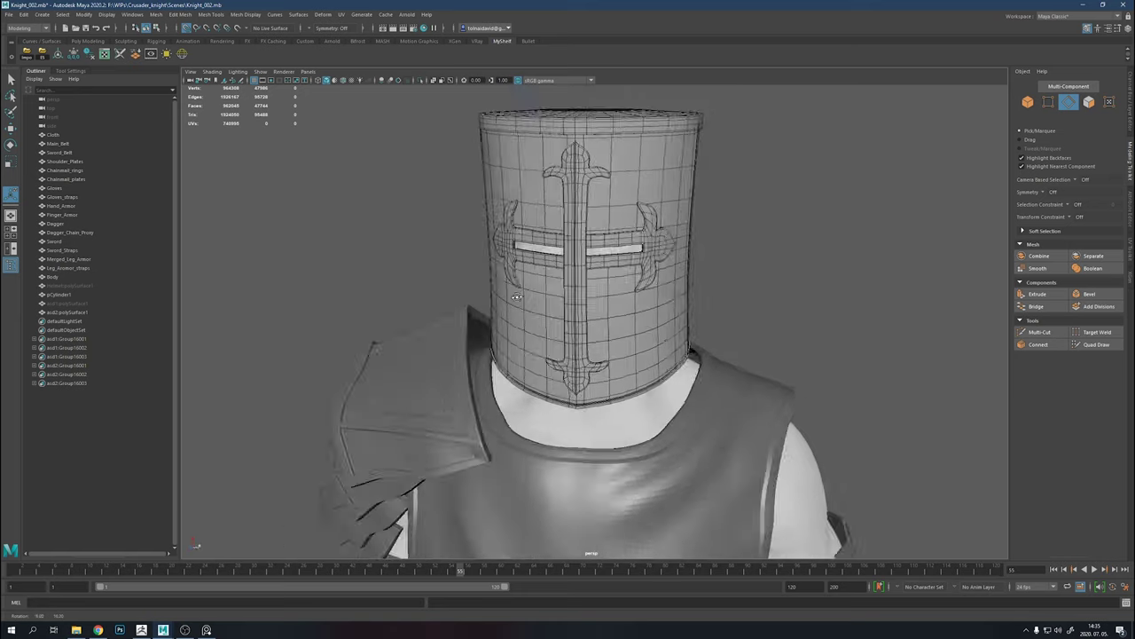
scroll(516, 297, "up", 5)
left_click_drag(532, 266, 621, 249, "alt")
double_click(626, 238)
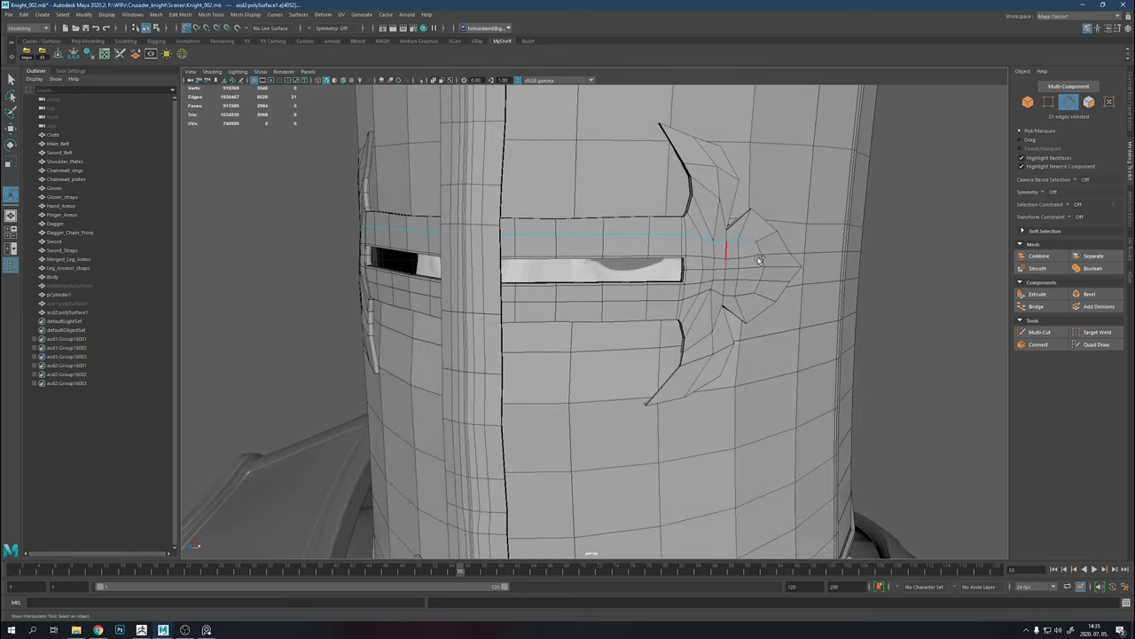
left_click_drag(678, 300, 412, 319, "alt")
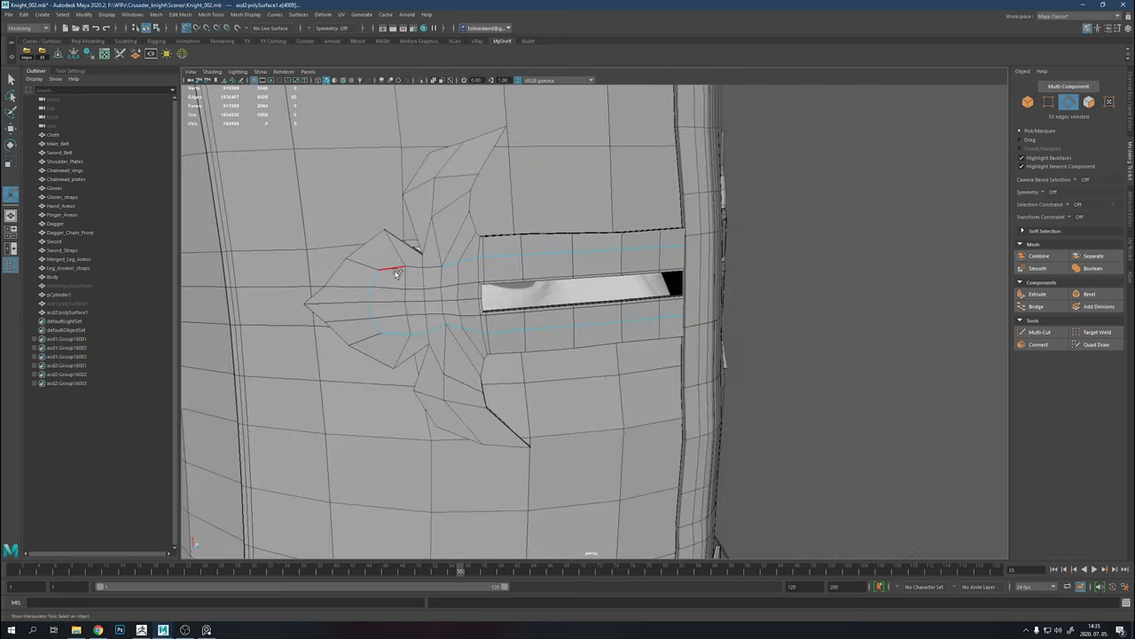
right_click_drag(520, 256, 505, 285, "shift")
left_click(854, 357)
left_click(878, 365)
Bevel the eye-slit edge loop at Fraction about 0.24 and extrude the resulting face loop
mouse_move(710, 355)
left_mouse_down("alt")
mouse_move(560, 312)
mouse_move(612, 244)
left_mouse_up("alt")
double_click(621, 233)
right_click_drag(633, 244, 631, 271, "shift")
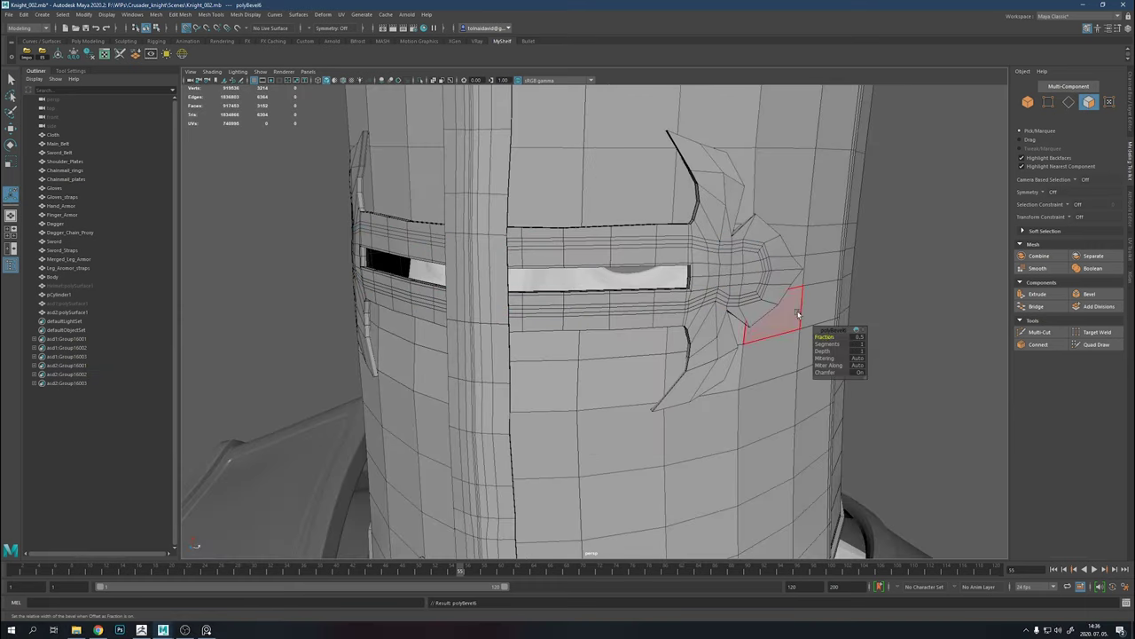
left_click_drag(827, 337, 814, 337)
double_click(612, 248)
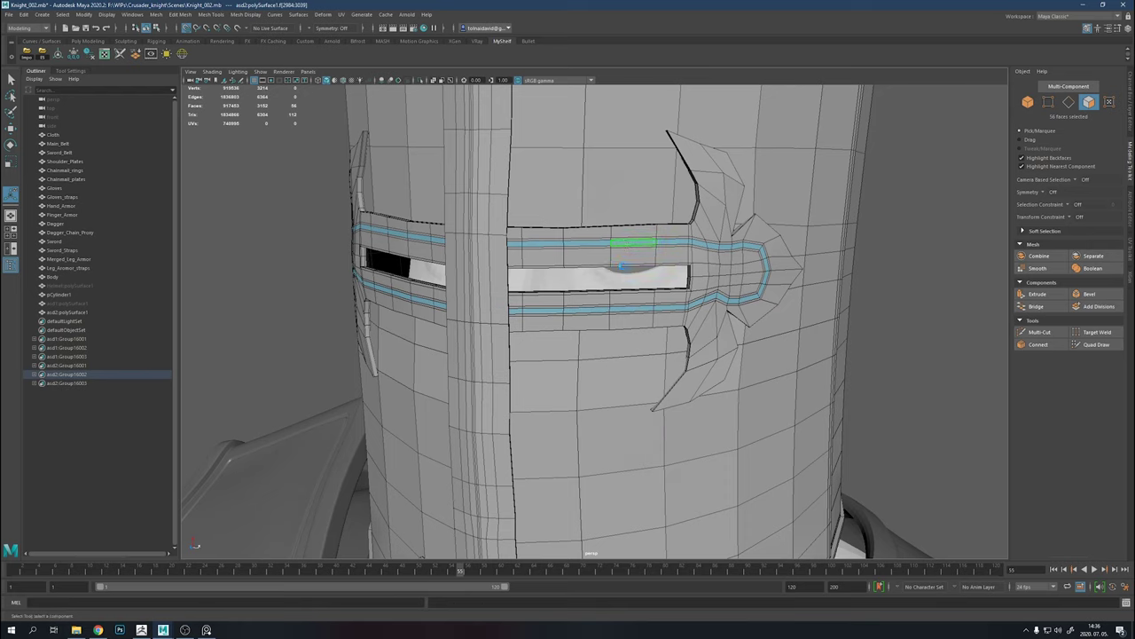
key("ctrl+e")
left_click_drag(628, 246, 694, 423, "alt")
right_click_drag(735, 316, 771, 293)
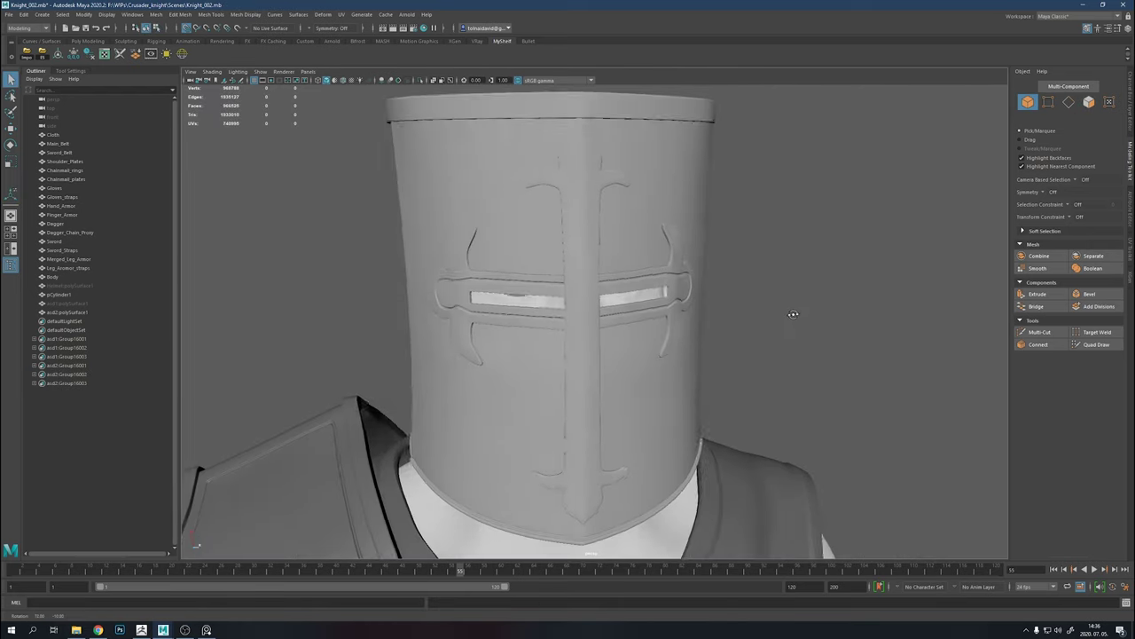
Orbit around the helmet and briefly inspect its vertices
mouse_move(772, 293)
left_mouse_down("alt")
mouse_move(798, 311)
mouse_move(682, 289)
left_mouse_up("alt")
right_click_drag(682, 289, 665, 266)
scroll(665, 266, "up", 3)
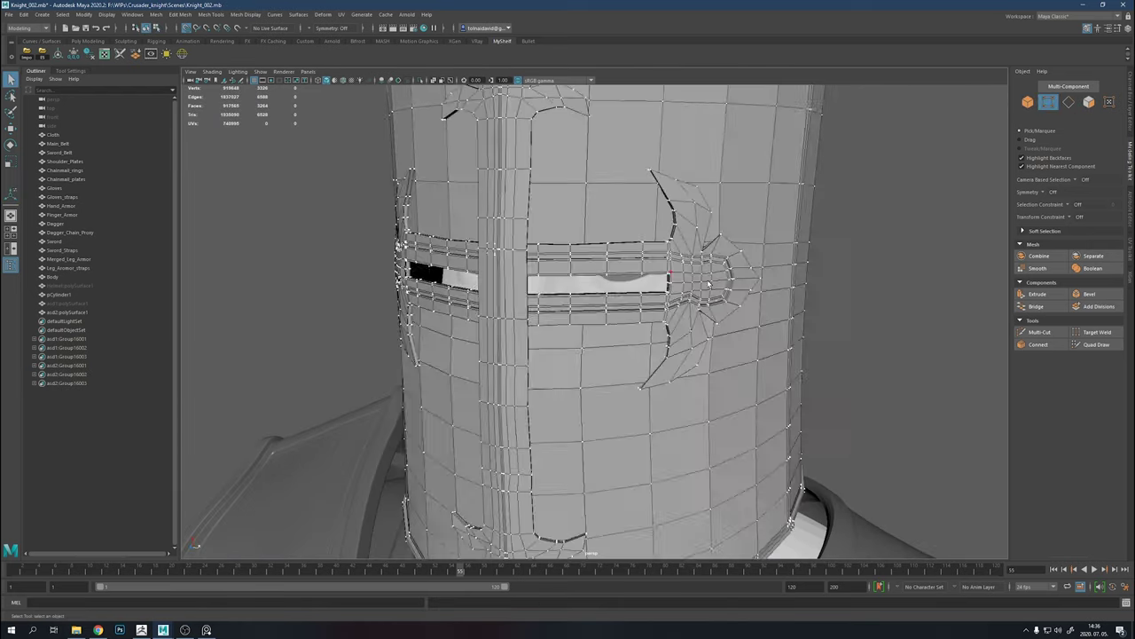
left_click_drag(666, 266, 668, 263, "alt")
right_click_drag(671, 261, 784, 246)
mouse_move(783, 246)
left_mouse_down("alt")
mouse_move(938, 316)
mouse_move(786, 228)
mouse_move(490, 253)
mouse_move(616, 297)
left_mouse_up("alt")
scroll(887, 284, "down", 3)
Unhide the older helmet copy asd1:polySurface1 and delete it
left_click(489, 254)
left_click(104, 304)
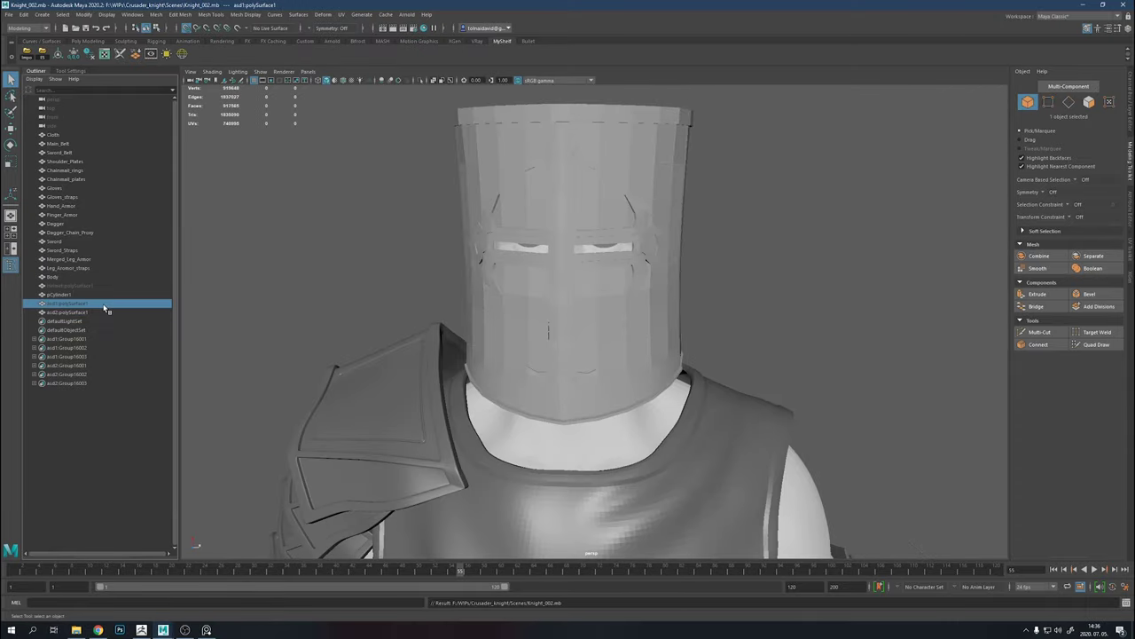
key("h")
right_click_drag(628, 330, 733, 447, "alt")
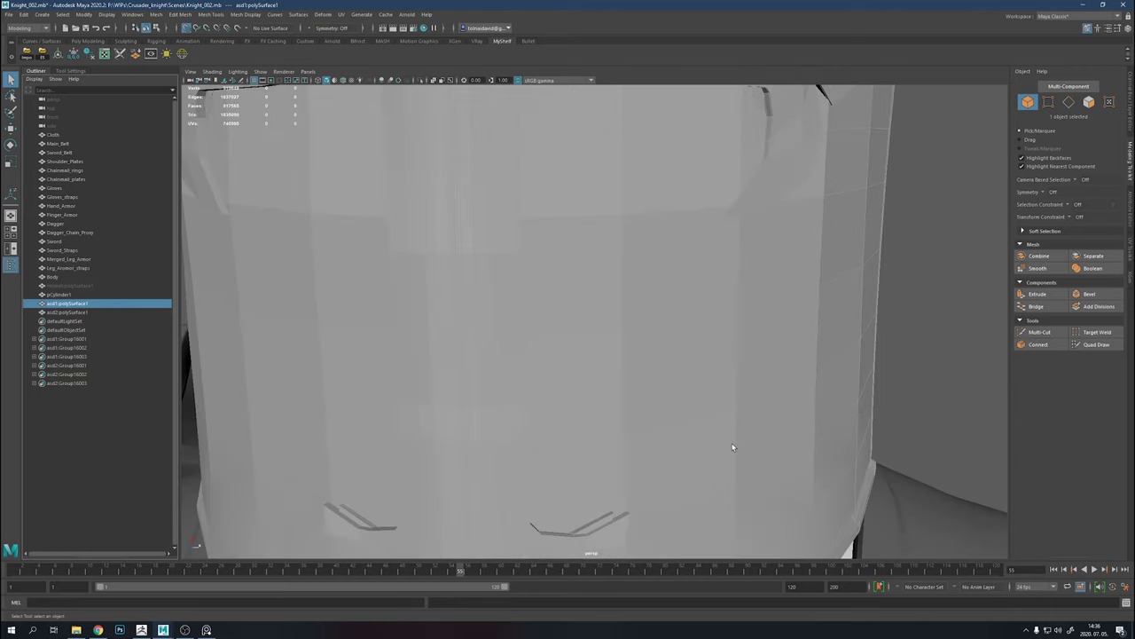
key("Delete")
Select the two bottom rim edge loops and move them, then return to Object Mode
key("F10")
left_click_drag(718, 441, 532, 400, "alt")
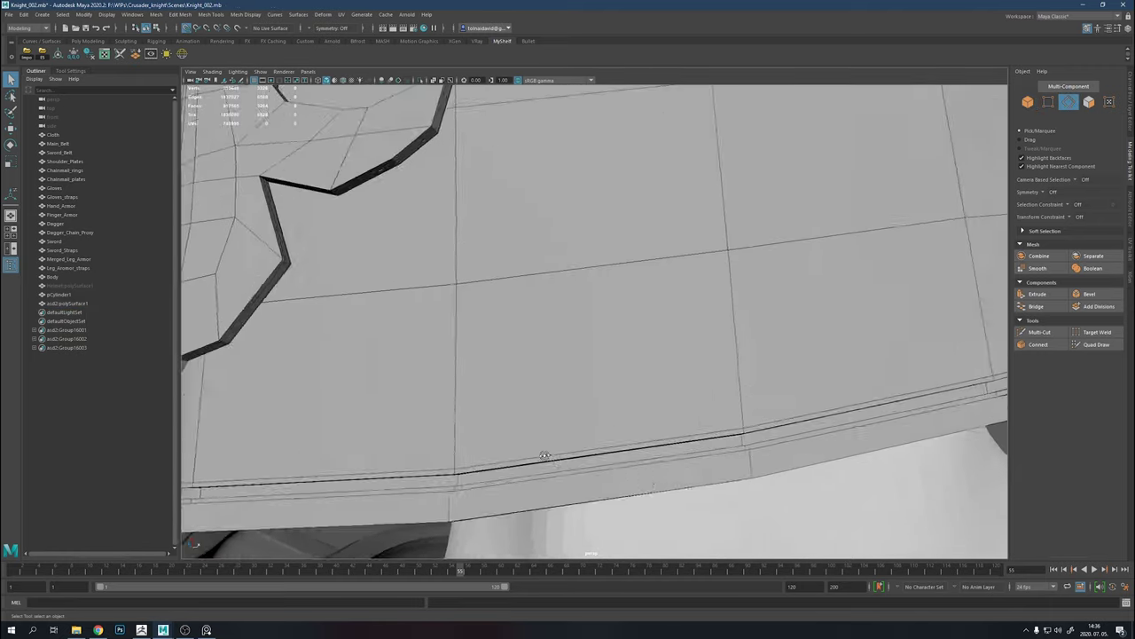
double_click(459, 417)
mouse_move(459, 454)
left_mouse_down("alt")
mouse_move(460, 361)
mouse_move(689, 393)
mouse_move(718, 296)
left_mouse_up("alt")
double_click(460, 361, "shift")
key("w")
key("F8")
scroll(358, 345, "down", 5)
Assign the existing defaultMat7 material to the helmet
left_click_drag(359, 345, 824, 395, "alt")
scroll(824, 395, "up", 5)
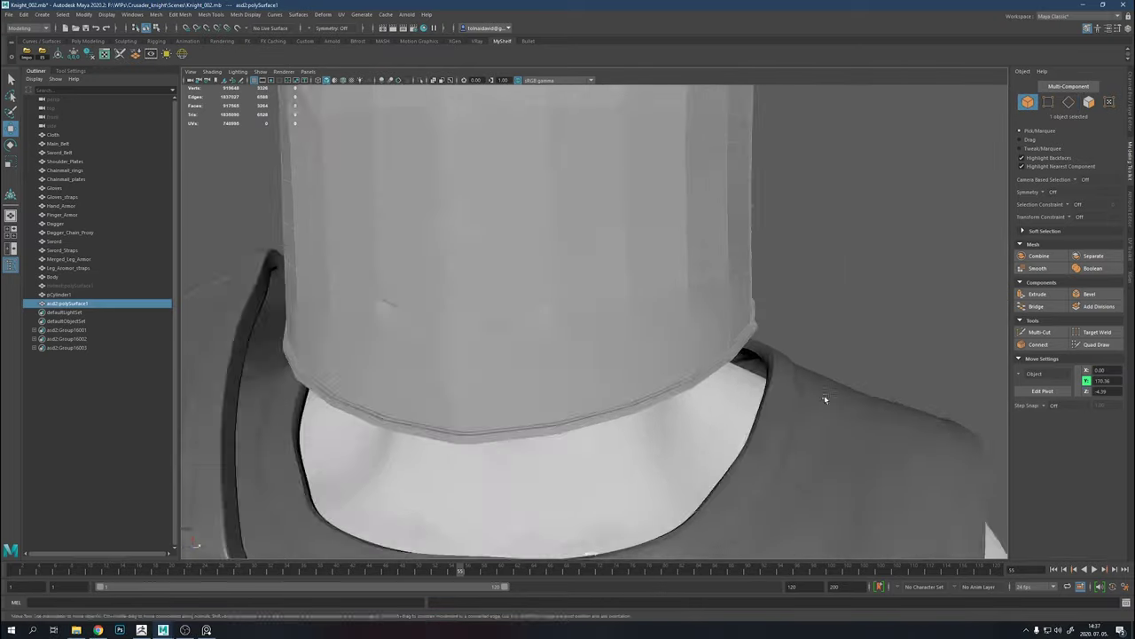
scroll(824, 395, "down", 5)
left_click_drag(795, 311, 635, 358, "alt")
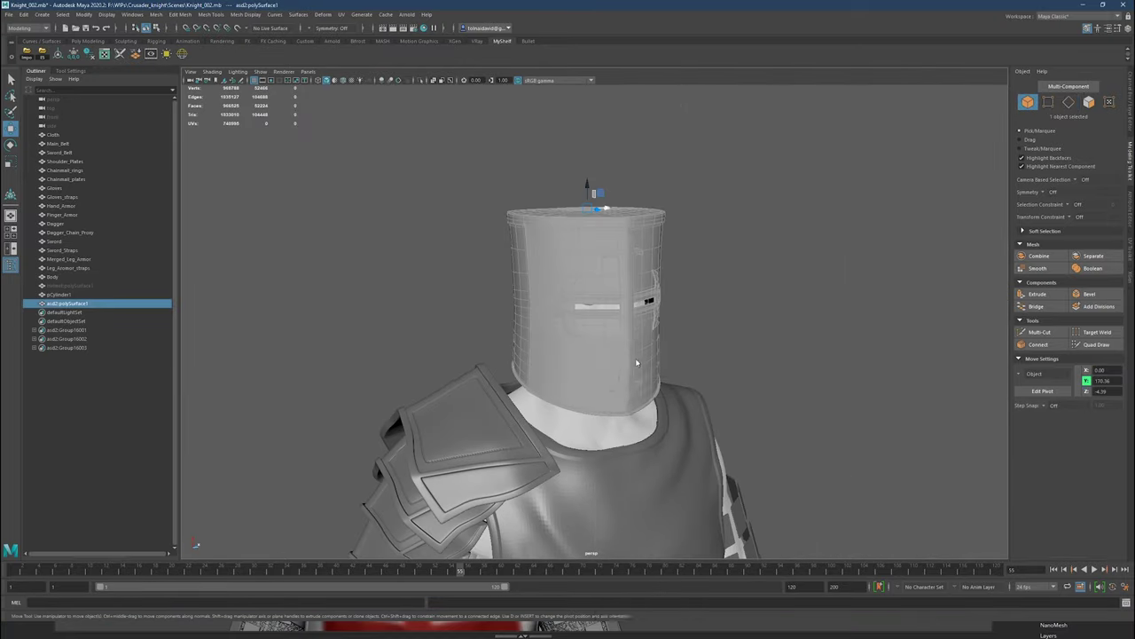
mouse_move(635, 358)
right_mouse_down()
mouse_move(657, 603)
mouse_move(726, 602)
right_mouse_up()
left_click_drag(738, 395, 718, 355, "alt")
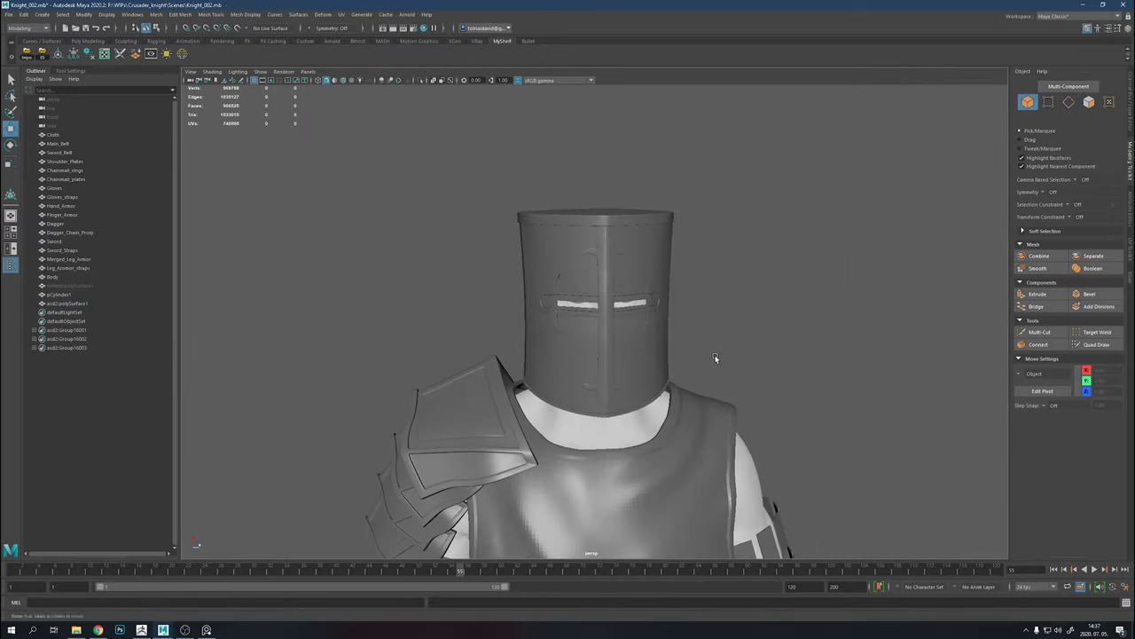
scroll(718, 355, "up", 3)
scroll(586, 363, "up", 2)
Duplicate the helmet, hide the original, and smooth the copy into a dense mesh
key("ctrl+d")
left_click(112, 304)
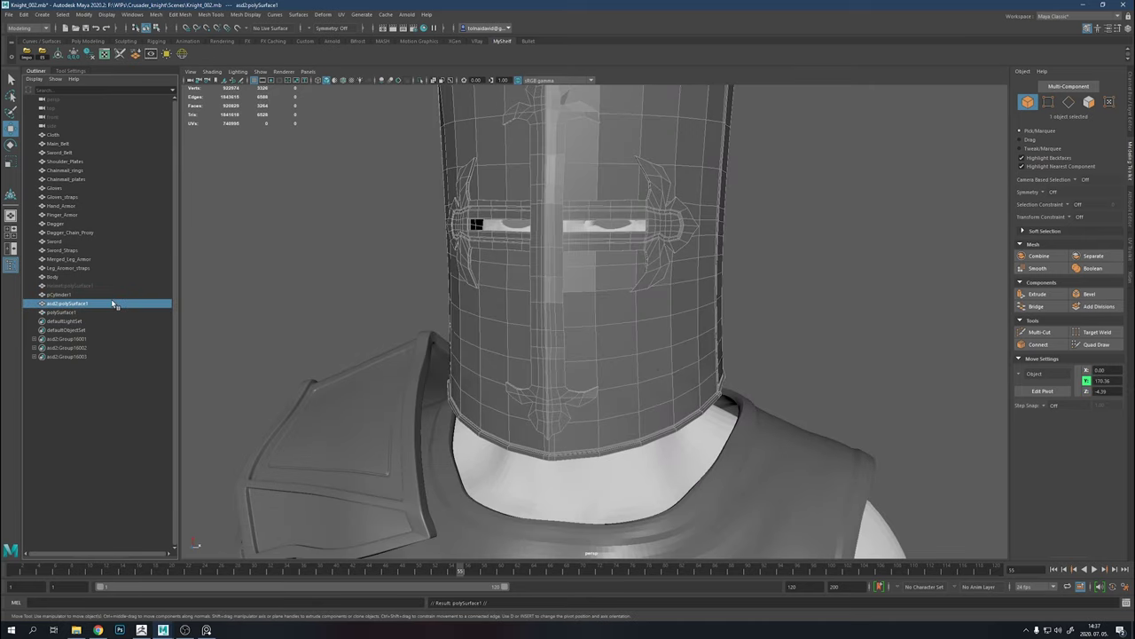
key("h")
left_click(104, 313)
mouse_move(628, 298)
right_mouse_down("shift")
mouse_move(634, 393)
mouse_move(634, 358)
right_mouse_up("shift")
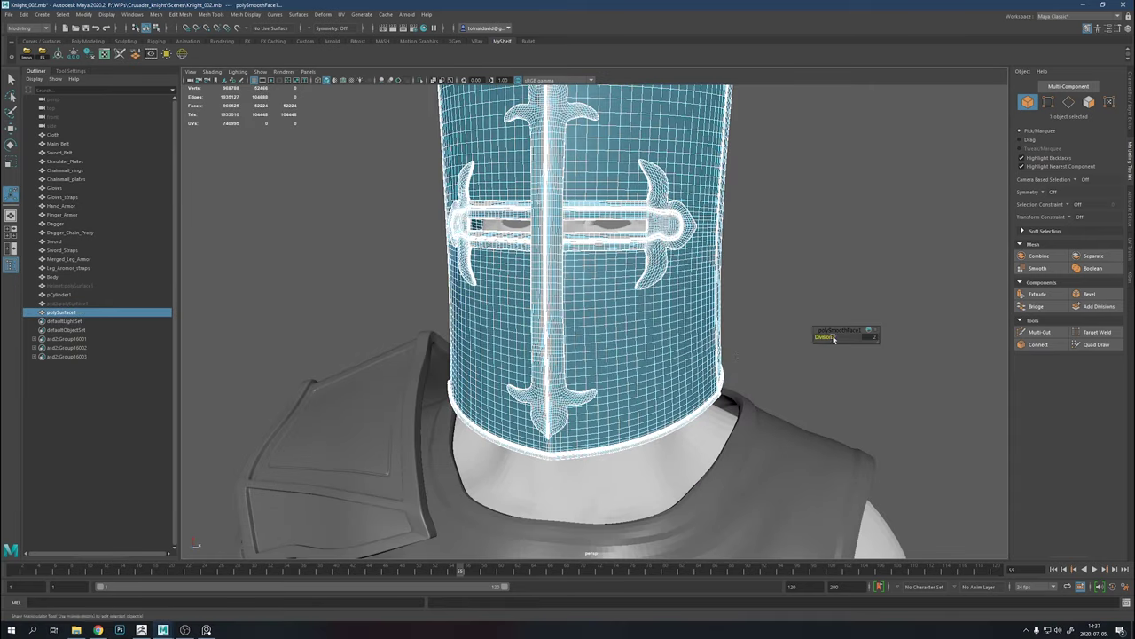
right_click_drag(722, 354, 730, 377, "shift")
scroll(730, 377, "up", 3)
mouse_move(730, 377)
left_mouse_down("alt")
mouse_move(697, 381)
mouse_move(669, 279)
left_mouse_up("alt")
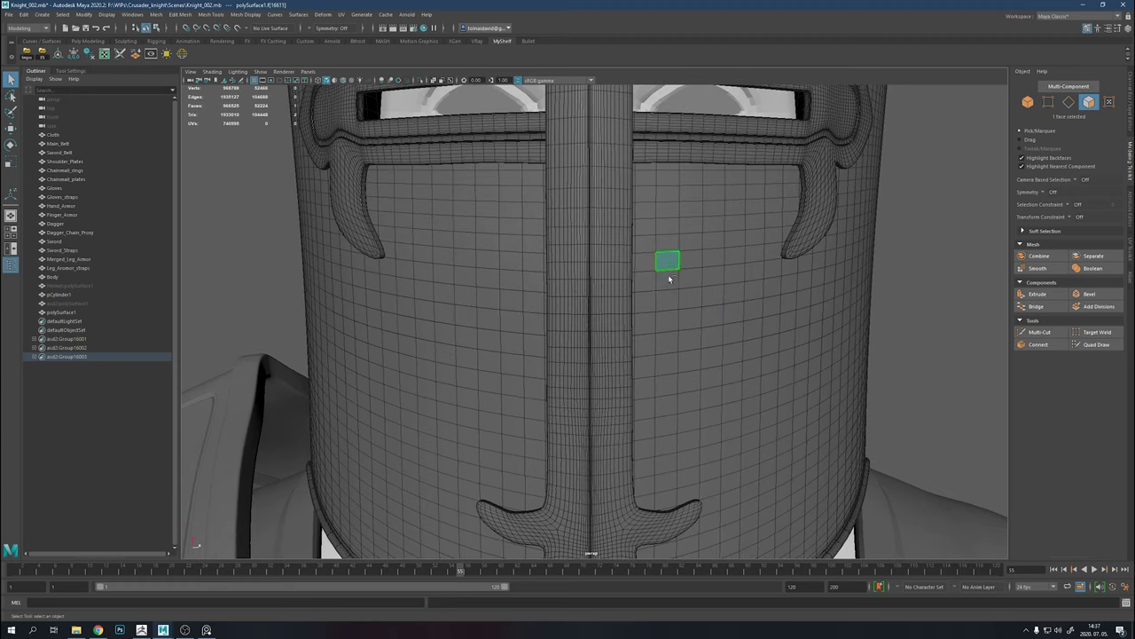
Start the staggered face pattern on the left cheek, undoing the misplaced face picks
left_click_drag(545, 311, 445, 282, "alt")
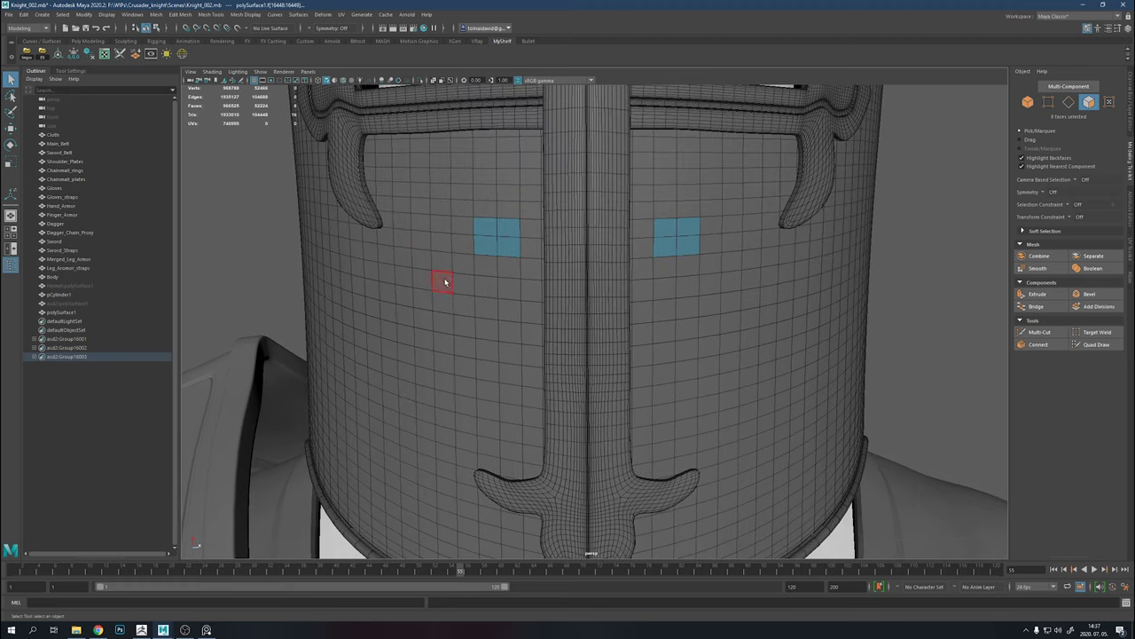
left_click(409, 240, "shift")
mouse_move(409, 240)
left_mouse_down("alt")
mouse_move(690, 231)
mouse_move(646, 254)
left_mouse_up("alt")
left_click(709, 218, "shift")
left_click(721, 234, "shift")
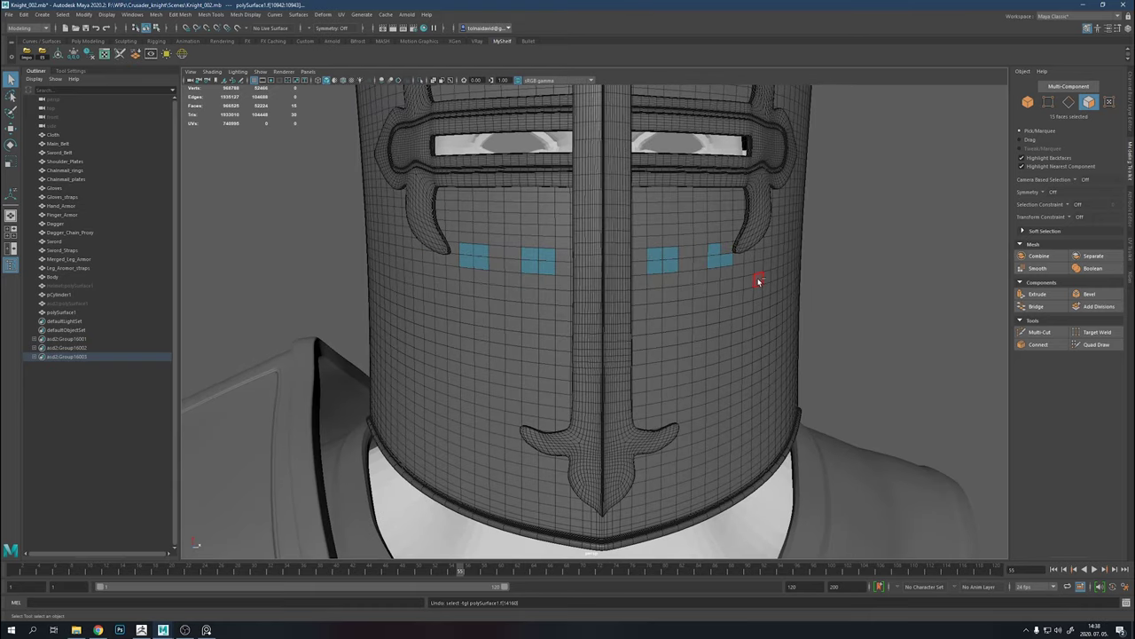
key("ctrl+z")
key("ctrl+z")
key("ctrl+z")
key("ctrl+z")
key("ctrl+z")
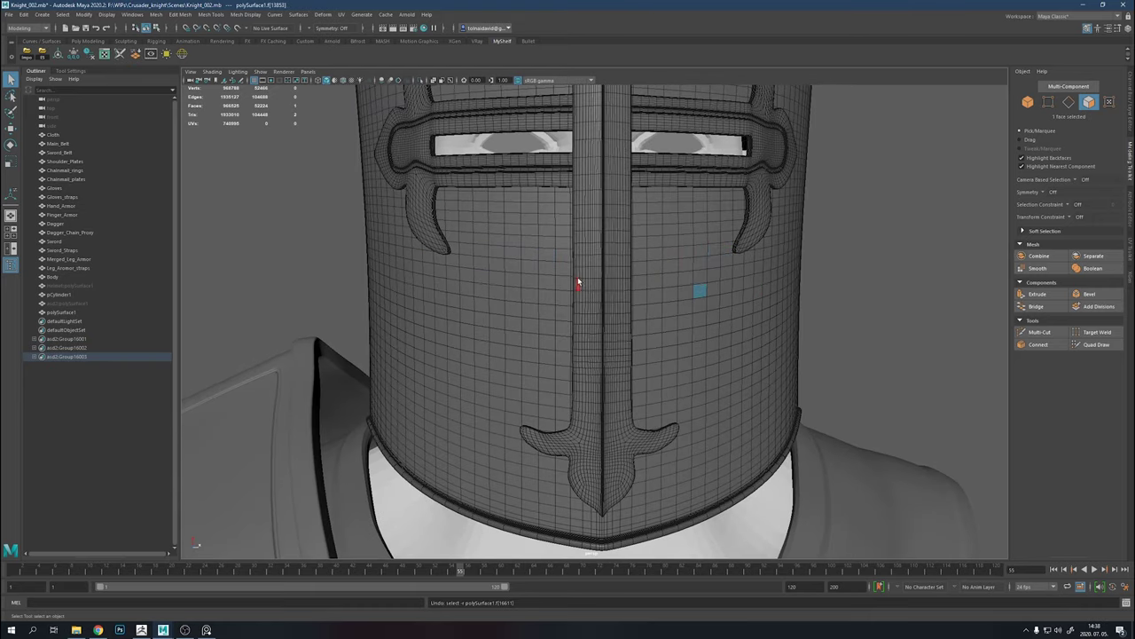
key("ctrl+z")
key("ctrl+z")
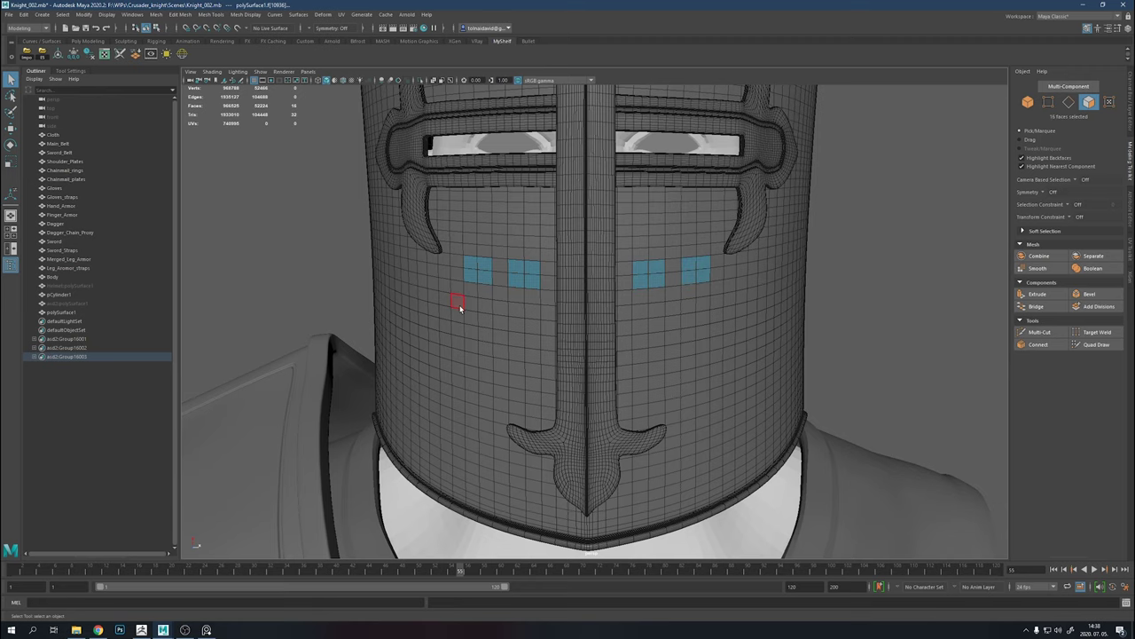
left_click_drag(459, 307, 511, 307, "alt")
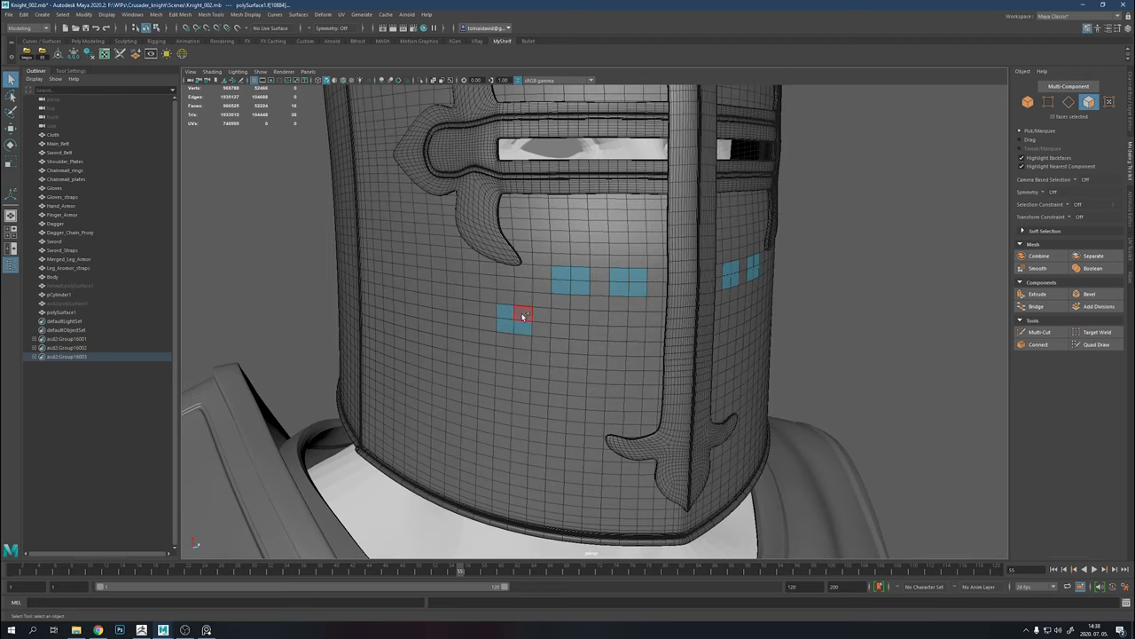
key("ctrl+z")
key("ctrl+z")
Add the remaining 2x2 face blocks in a staggered pattern across both cheeks
left_click(599, 334, "shift")
mouse_move(598, 334)
left_mouse_down("alt")
mouse_move(659, 304)
mouse_move(570, 334)
mouse_move(568, 349)
left_mouse_up("alt")
left_click(679, 305, "shift")
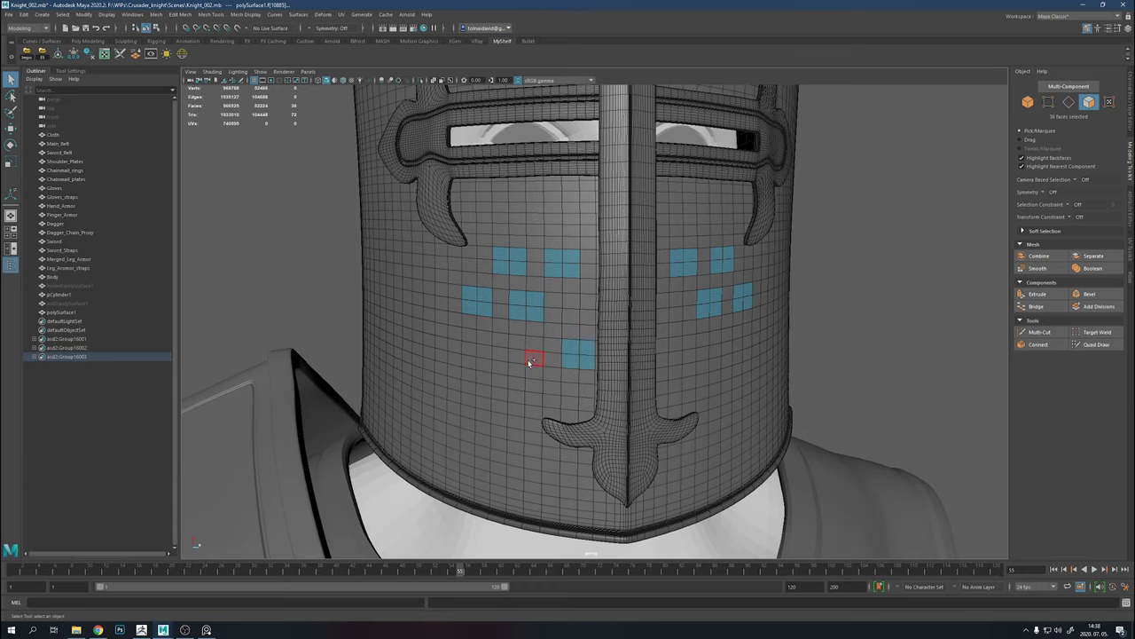
left_click_drag(530, 349, 515, 357, "shift")
left_click_drag(530, 350, 588, 308, "alt")
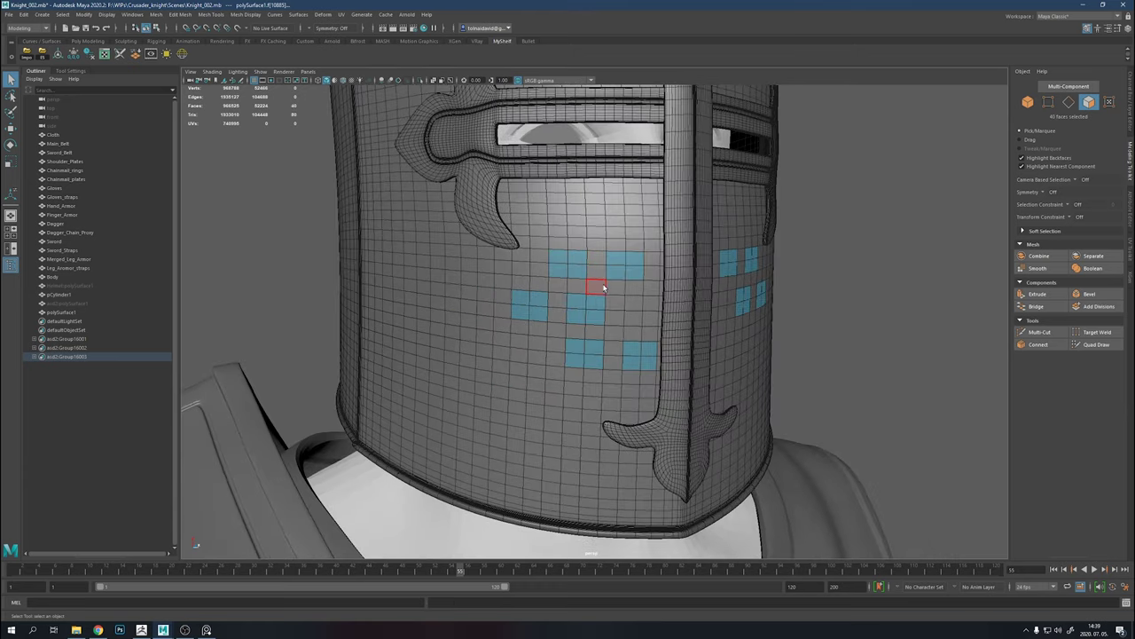
key("ctrl+z")
left_click_drag(612, 357, 613, 359, "shift")
mouse_move(614, 359)
left_mouse_down("alt")
mouse_move(692, 396)
mouse_move(694, 352)
mouse_move(624, 358)
mouse_move(657, 380)
mouse_move(519, 385)
mouse_move(544, 399)
left_mouse_up("alt")
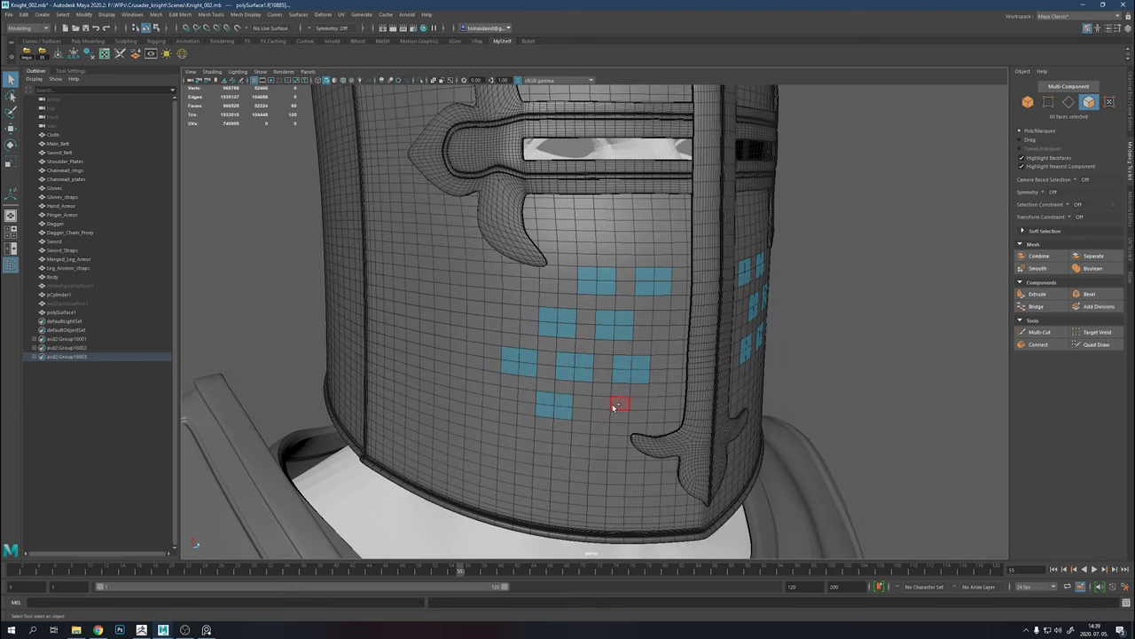
left_click_drag(614, 405, 612, 407, "shift")
mouse_move(537, 432)
left_mouse_down("shift")
mouse_move(550, 452)
mouse_move(494, 441)
mouse_move(663, 463)
left_mouse_up("shift")
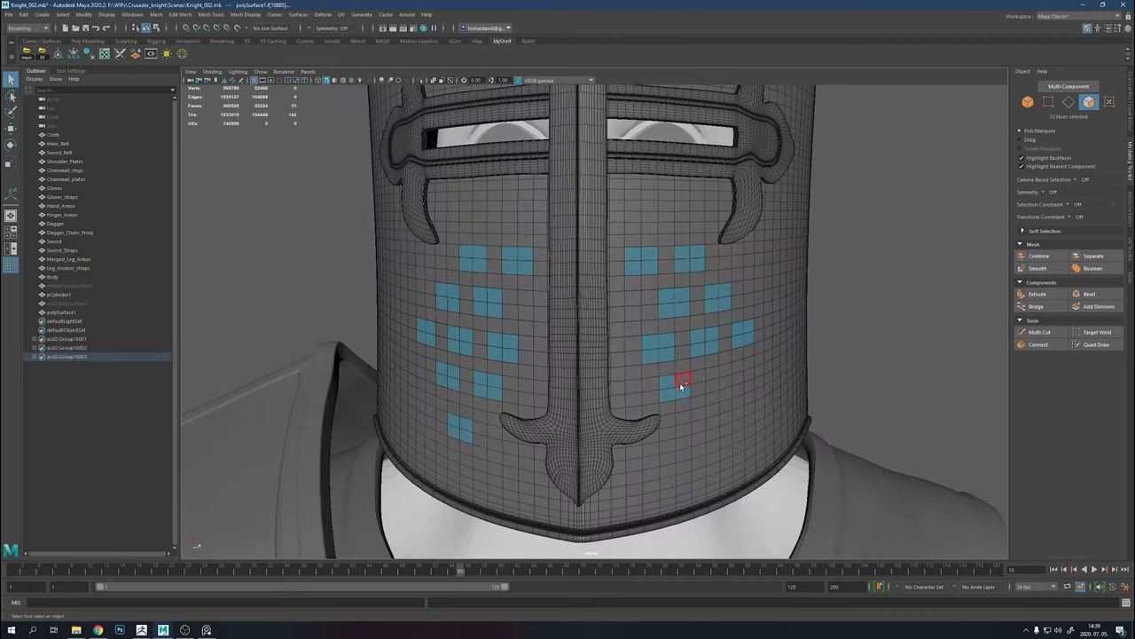
mouse_move(682, 386)
left_mouse_down("alt")
mouse_move(669, 384)
mouse_move(715, 427)
left_mouse_up("alt")
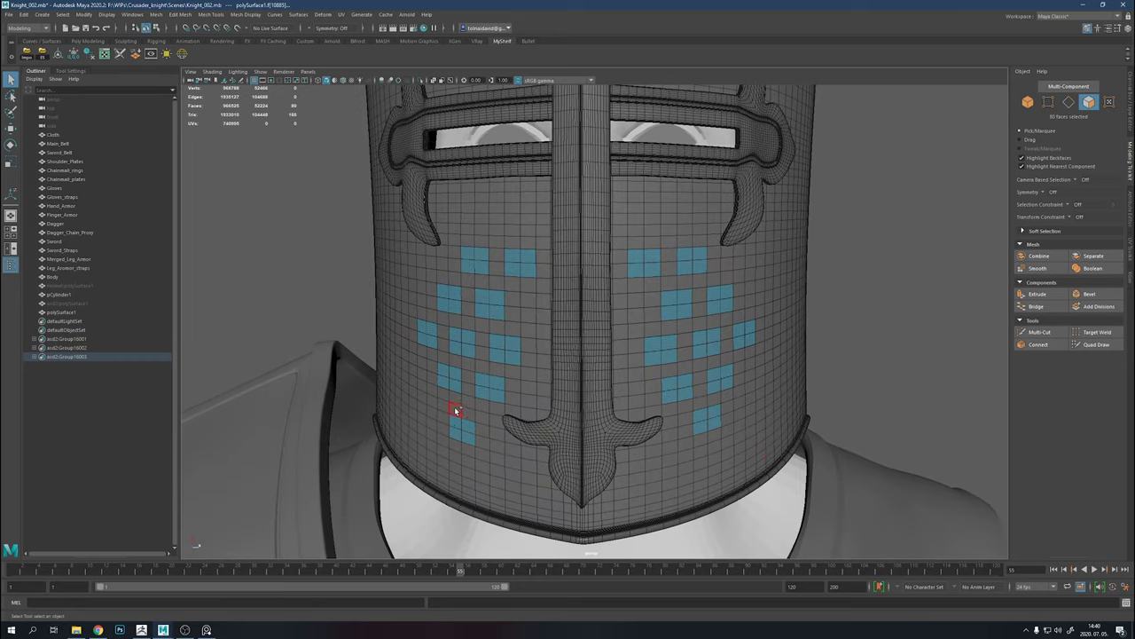
left_click_drag(470, 438, 470, 438, "shift")
left_click_drag(567, 399, 621, 399, "alt")
Bevel the selected face blocks with a 0.2 fraction to create inset squares
scroll(621, 399, "up", 5)
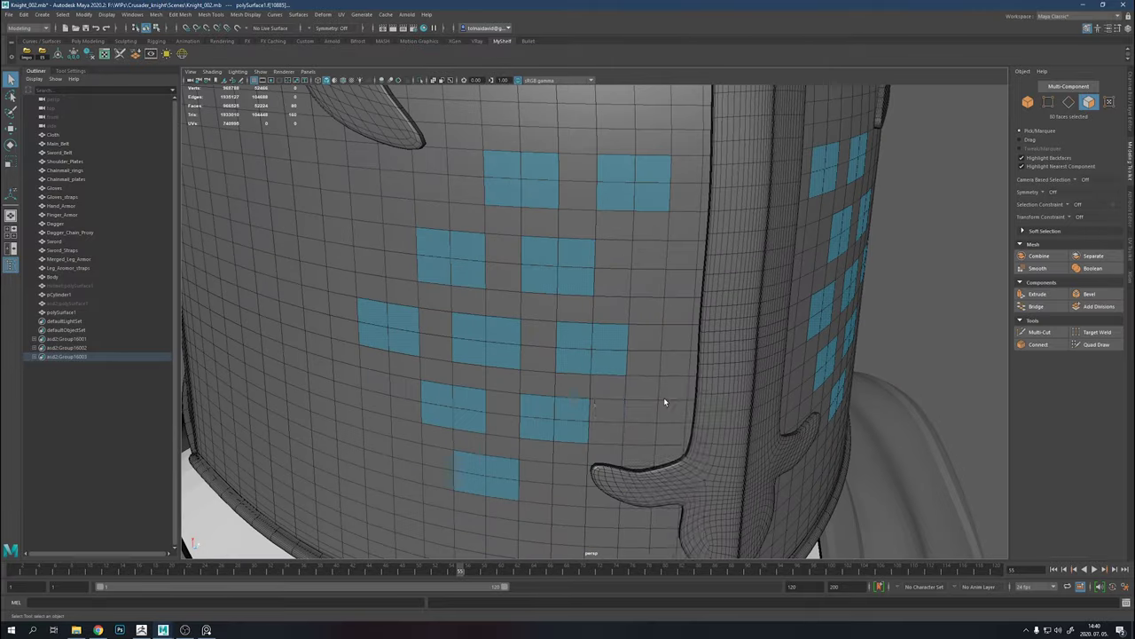
right_click_drag(661, 399, 685, 403, "shift")
middle_click_drag(749, 364, 766, 366)
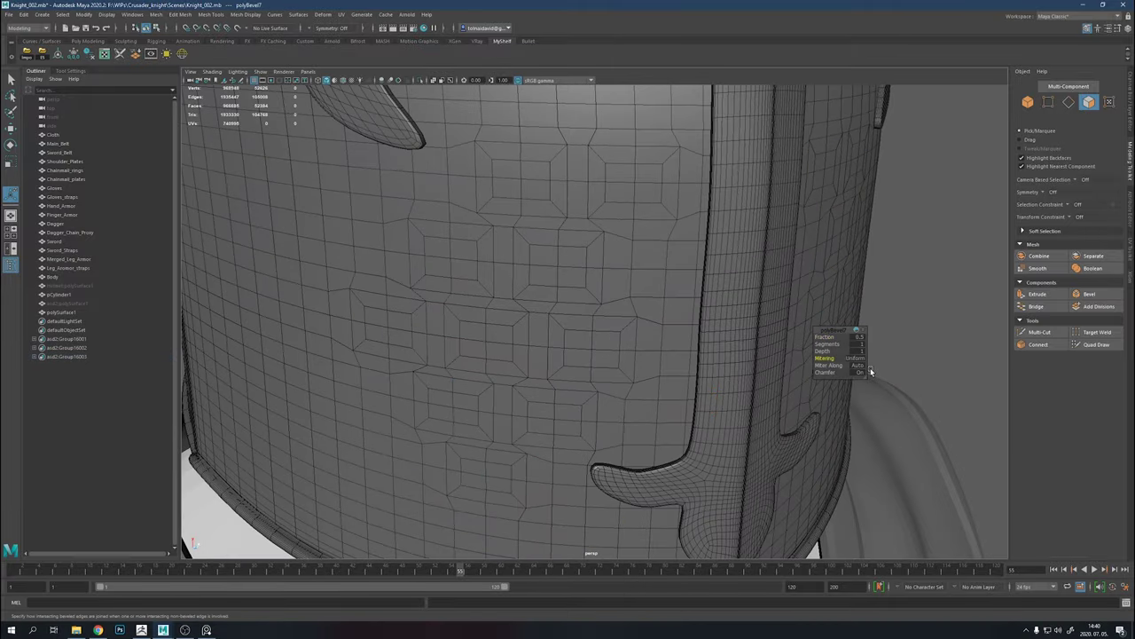
left_click_drag(766, 367, 752, 355, "alt")
scroll(752, 355, "down", 3)
left_click(825, 337)
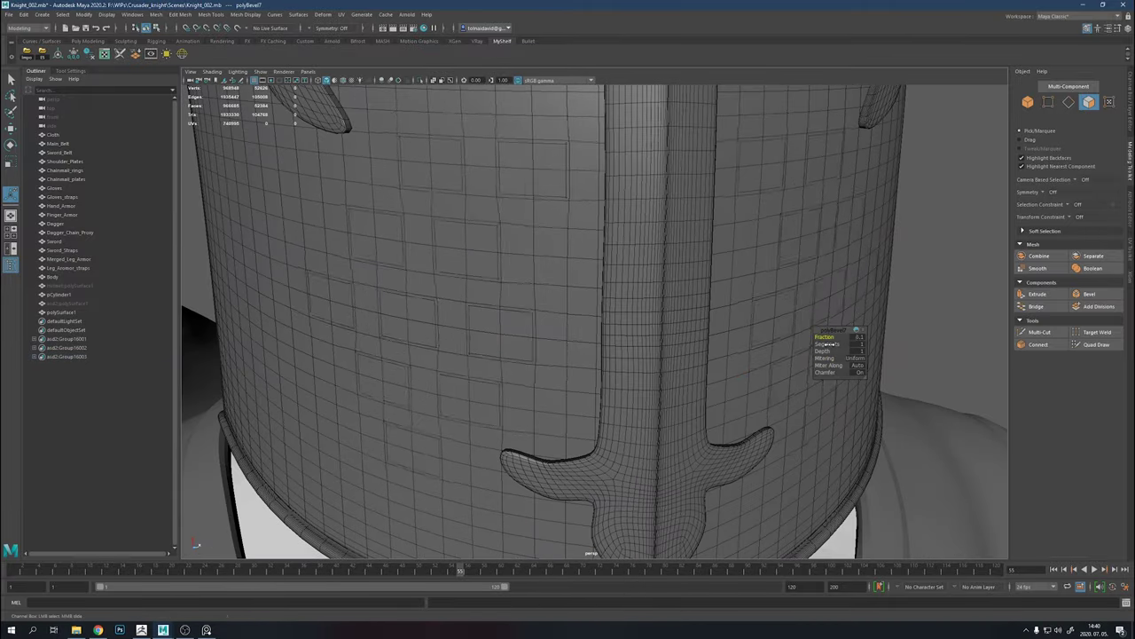
middle_click_drag(825, 341, 821, 343)
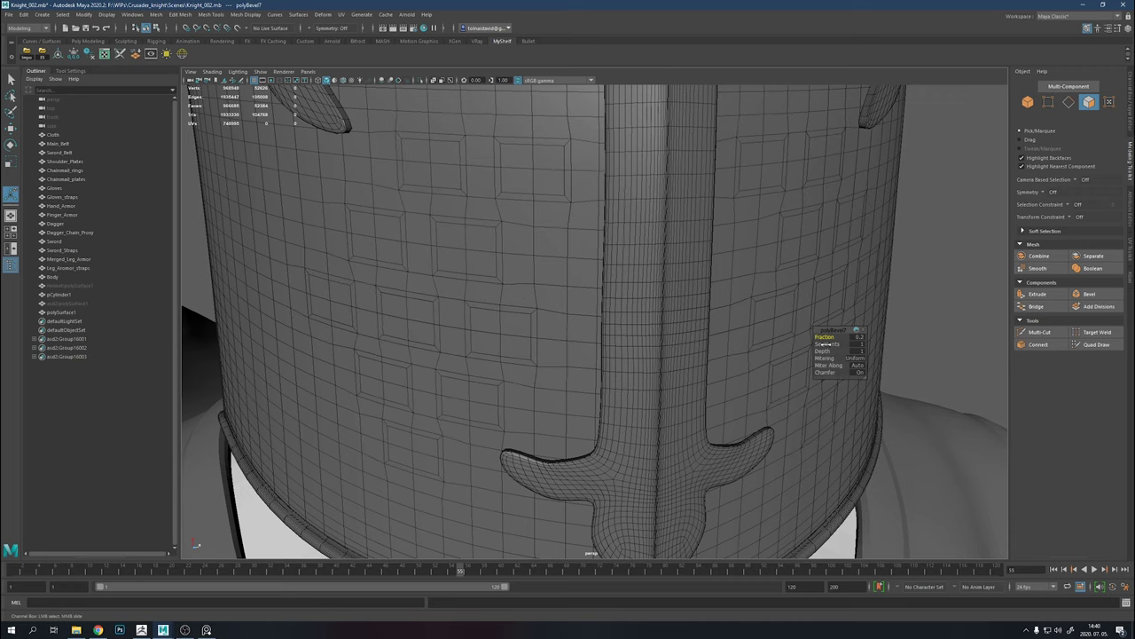
Select the inset square faces on the first cheek
mouse_move(703, 359)
left_mouse_down("alt")
mouse_move(393, 304)
mouse_move(702, 323)
mouse_move(706, 344)
left_mouse_up("alt")
left_click_drag(644, 159, 676, 183, "shift")
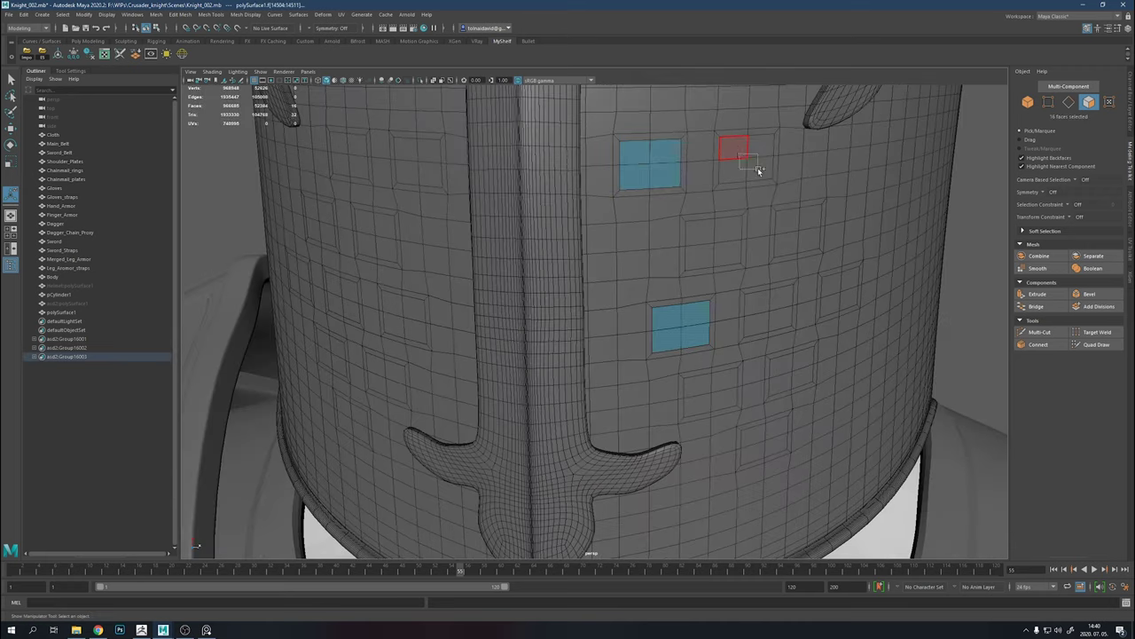
left_click_drag(777, 209, 820, 254, "shift")
left_click_drag(745, 288, 792, 334, "shift")
left_click_drag(686, 370, 737, 416, "shift")
left_click_drag(770, 349, 812, 394, "shift")
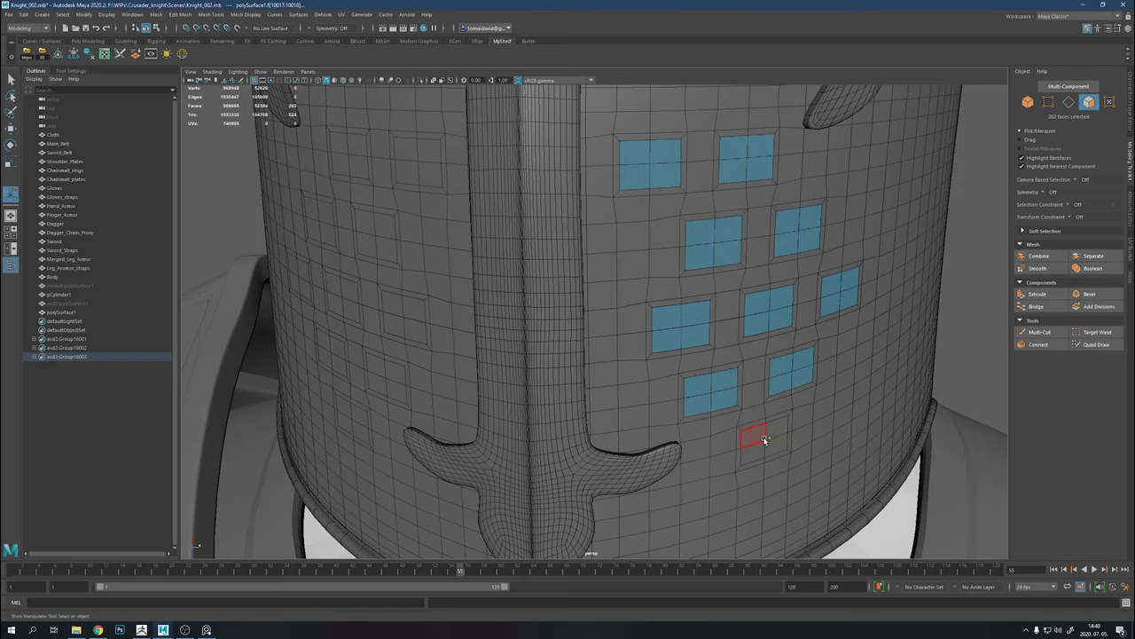
mouse_move(764, 440)
left_mouse_down("shift")
mouse_move(793, 447)
mouse_move(660, 441)
mouse_move(643, 474)
left_mouse_up("shift")
left_click_drag(681, 384, 715, 411, "shift")
Add the other cheek's inset square faces to the selection
left_click_drag(654, 328, 656, 332, "shift")
left_click_drag(521, 312, 547, 331, "shift")
left_click_drag(594, 229, 622, 258, "shift")
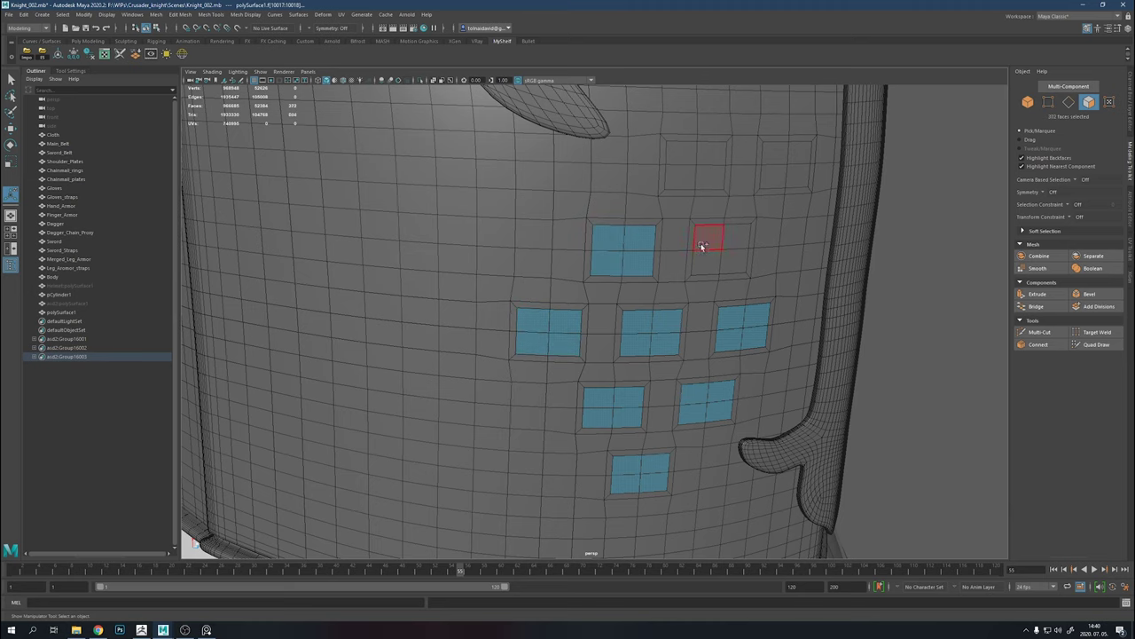
left_click_drag(697, 228, 715, 249, "shift")
mouse_move(712, 172)
left_mouse_down("alt")
mouse_move(585, 259)
mouse_move(674, 355)
left_mouse_up("alt")
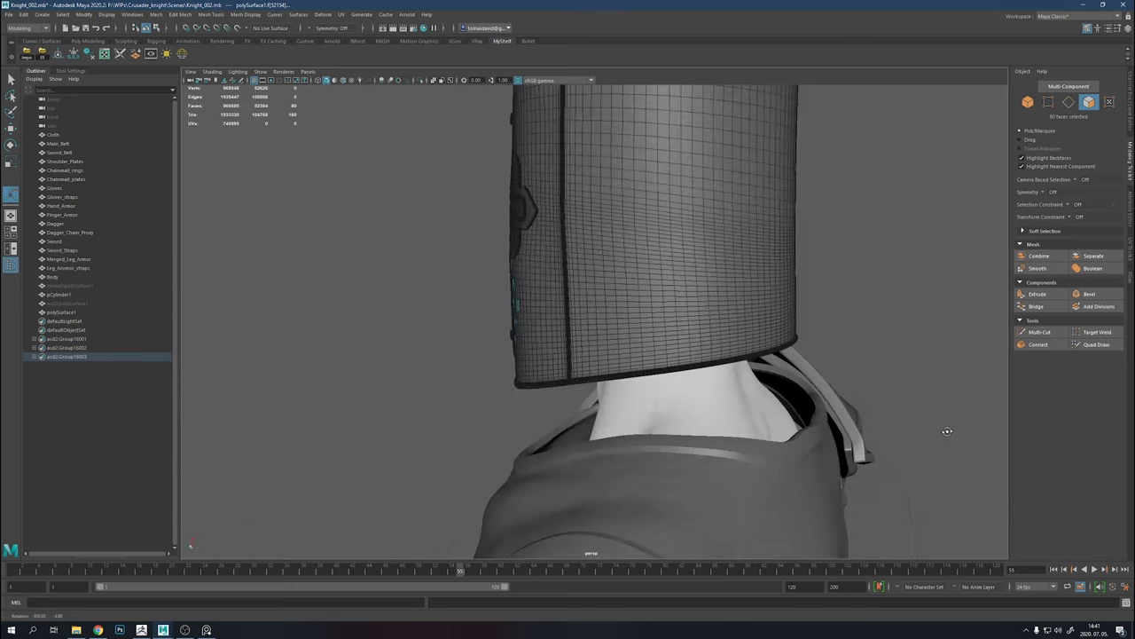
scroll(674, 354, "up", 5)
Undo a stray extra bevel, then delete the inset faces to cut square holes
key("ctrl+b")
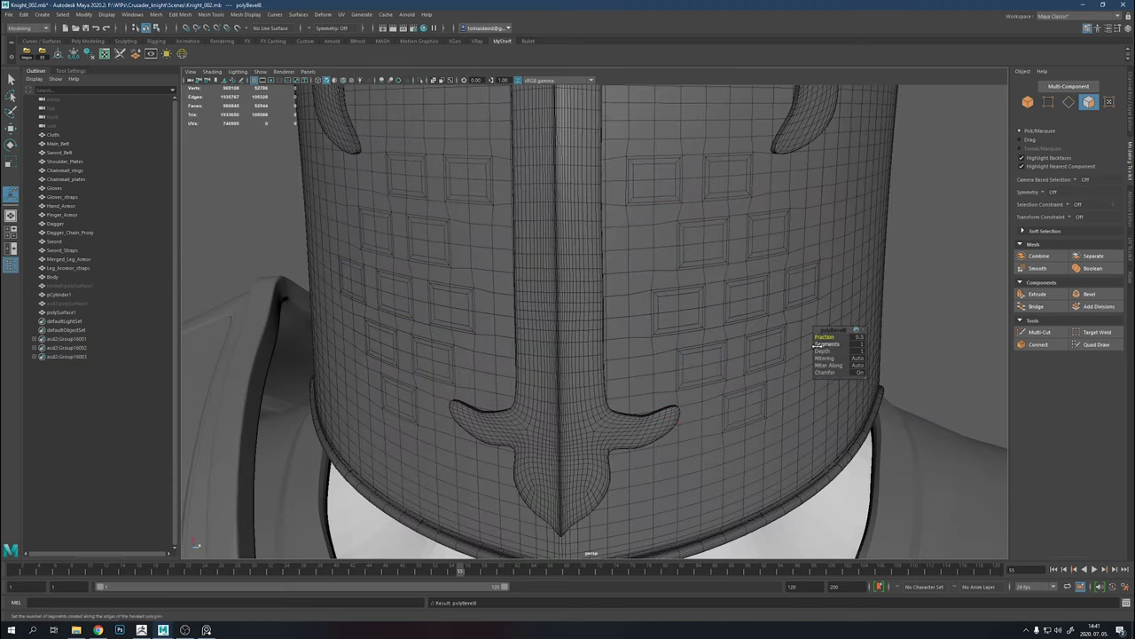
key("ctrl+z")
key("Delete")
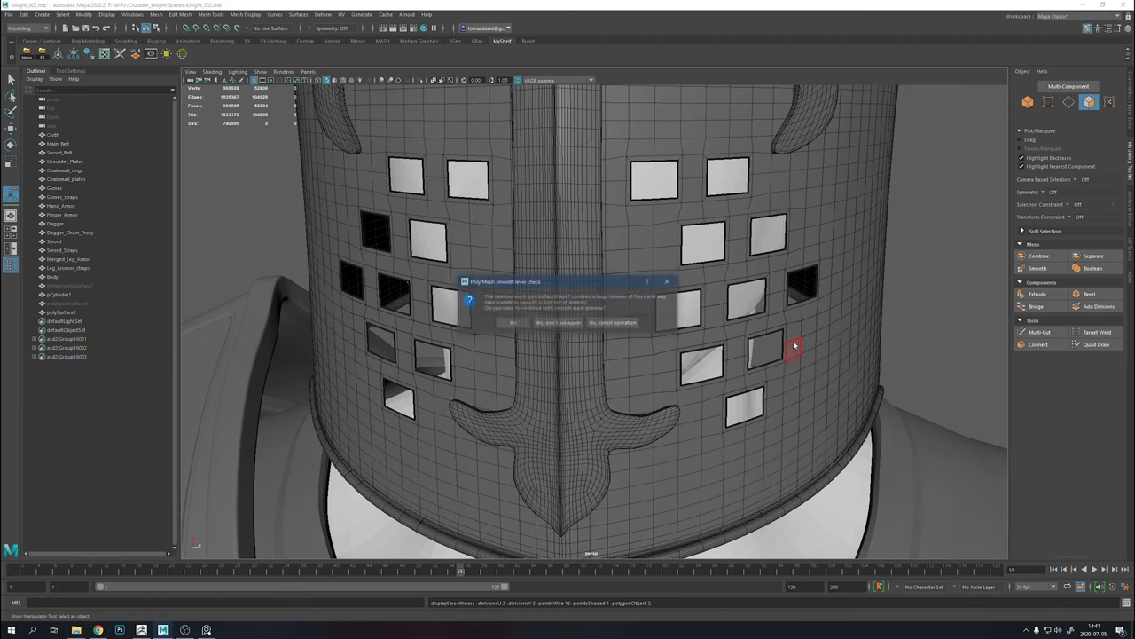
key("Return")
scroll(743, 306, "down", 3)
Select the border loops of five square breathing holes
key("q")
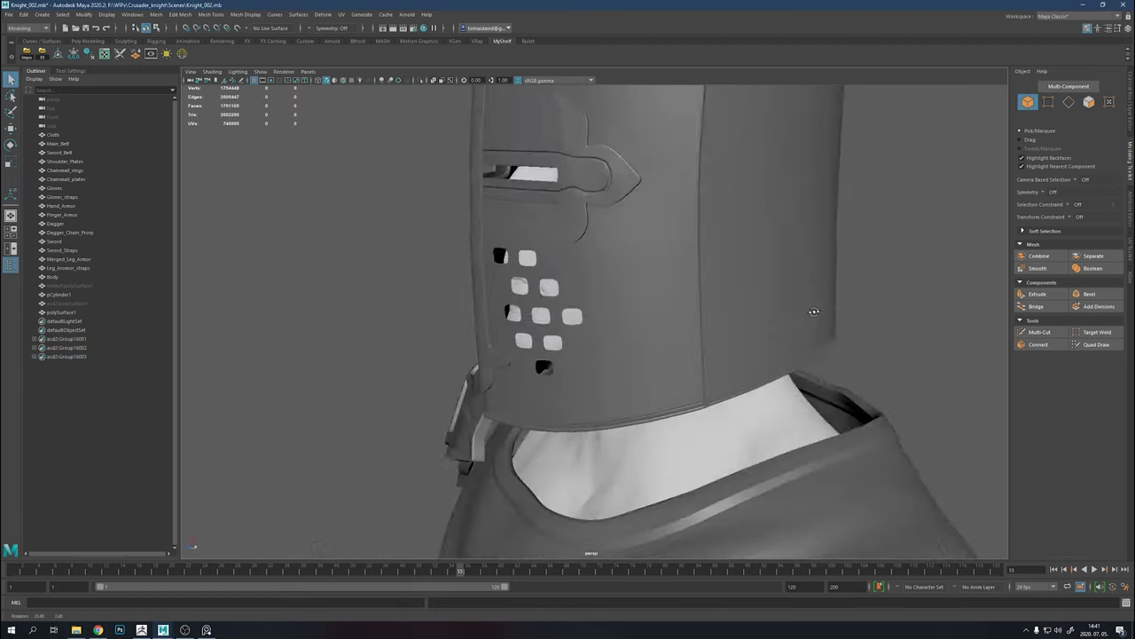
mouse_move(743, 306)
left_mouse_down("alt")
mouse_move(871, 320)
mouse_move(743, 369)
mouse_move(672, 291)
left_mouse_up("alt")
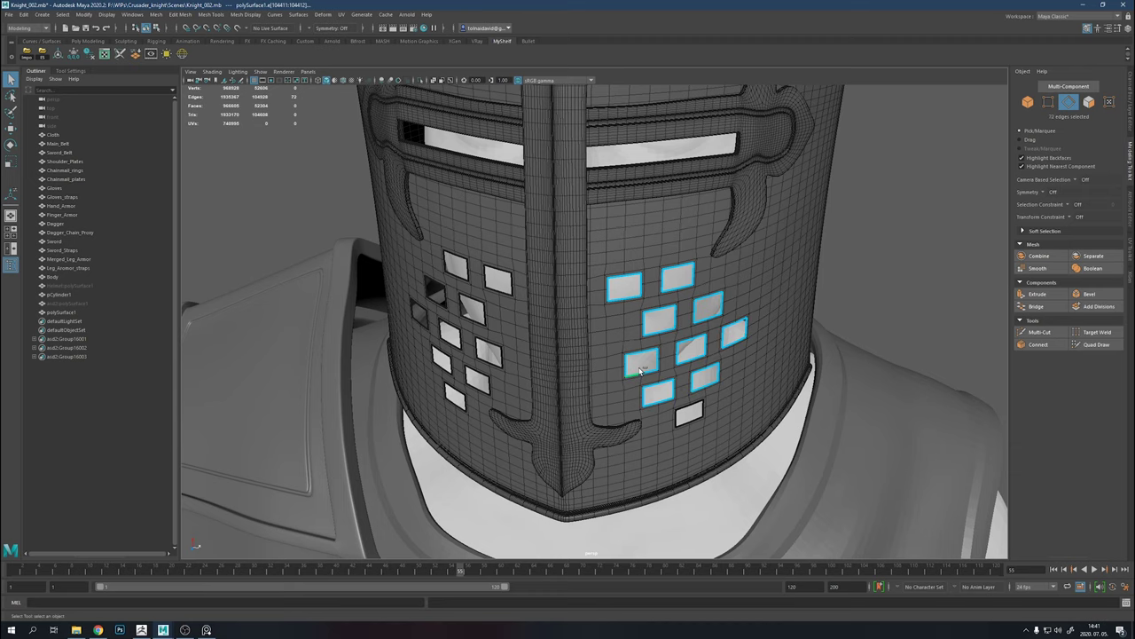
left_click_drag(659, 405, 585, 406, "alt")
double_click(596, 401, "shift")
double_click(580, 361, "shift")
double_click(634, 362, "shift")
double_click(600, 321, "shift")
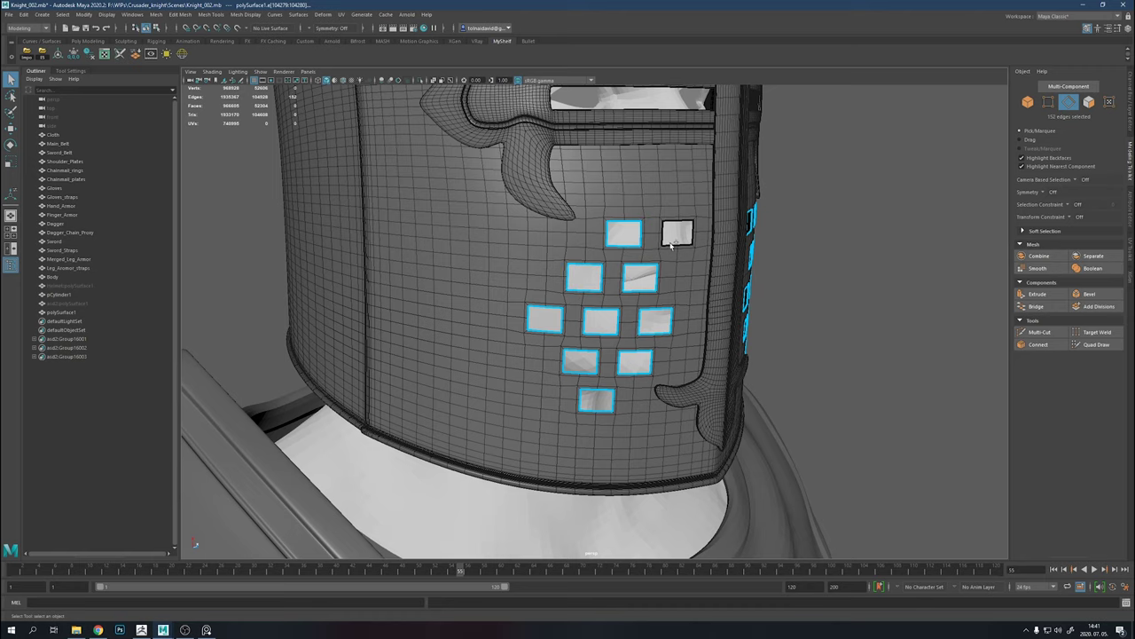
double_click(672, 240, "shift")
mouse_move(672, 246)
left_mouse_down("alt")
mouse_move(653, 299)
mouse_move(854, 311)
left_mouse_up("alt")
Scale the hole border loops down and circularize them into round openings
key("r")
scroll(808, 413, "up", 5)
mouse_move(808, 412)
left_mouse_down("alt")
mouse_move(775, 396)
mouse_move(789, 405)
left_mouse_up("alt")
scroll(597, 322, "down", 10)
left_click_drag(597, 322, 584, 351, "alt")
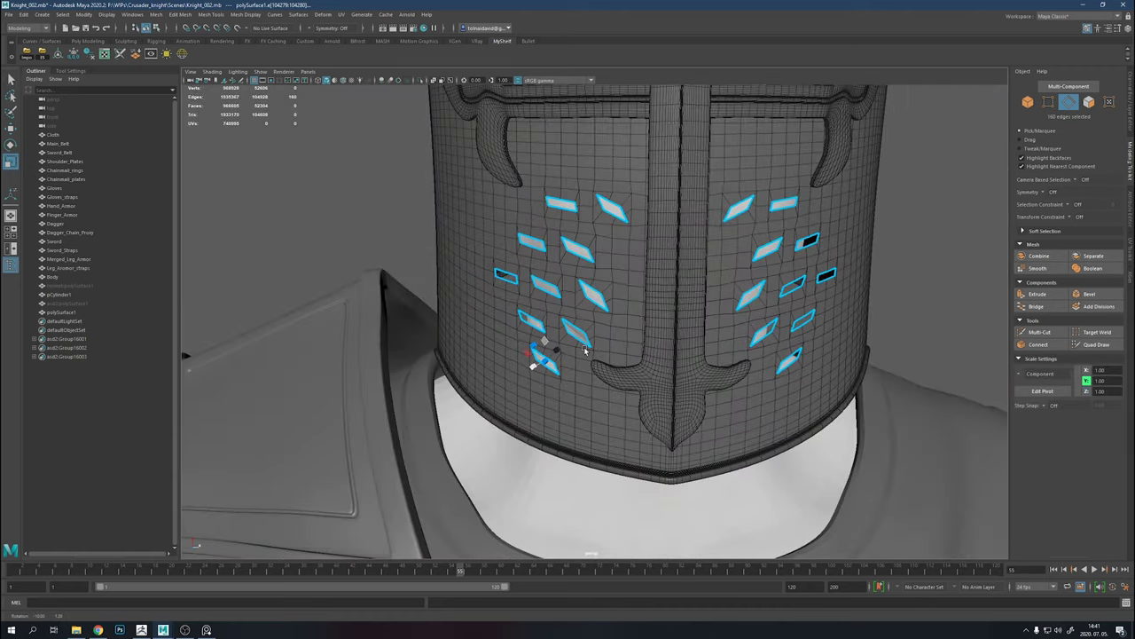
key("ctrl+z")
key("ctrl+z")
key("ctrl+z")
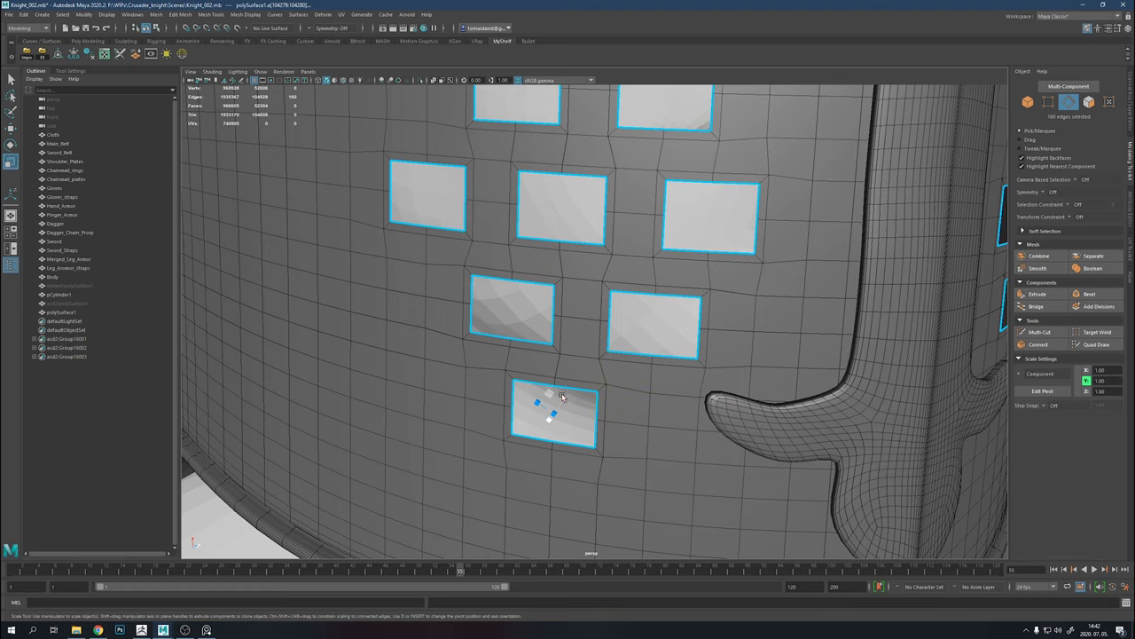
scroll(555, 413, "down", 5)
mouse_move(523, 439)
left_mouse_down()
mouse_move(515, 456)
mouse_move(654, 435)
mouse_move(577, 454)
left_mouse_up()
key("ctrl+z")
key("ctrl+z")
key("ctrl+z")
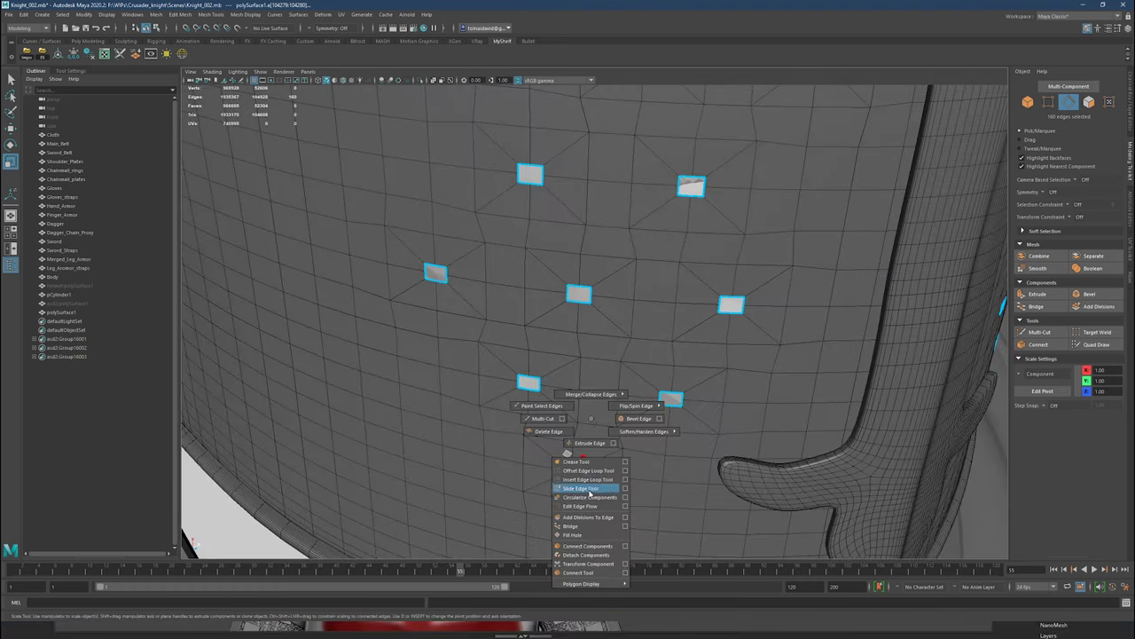
right_click_drag(526, 359, 582, 482, "shift")
Tune the polyCircularize offsets, settling on a 0.05 radial offset
scroll(591, 411, "down", 5)
left_click_drag(591, 410, 532, 408, "alt")
scroll(532, 408, "up", 4)
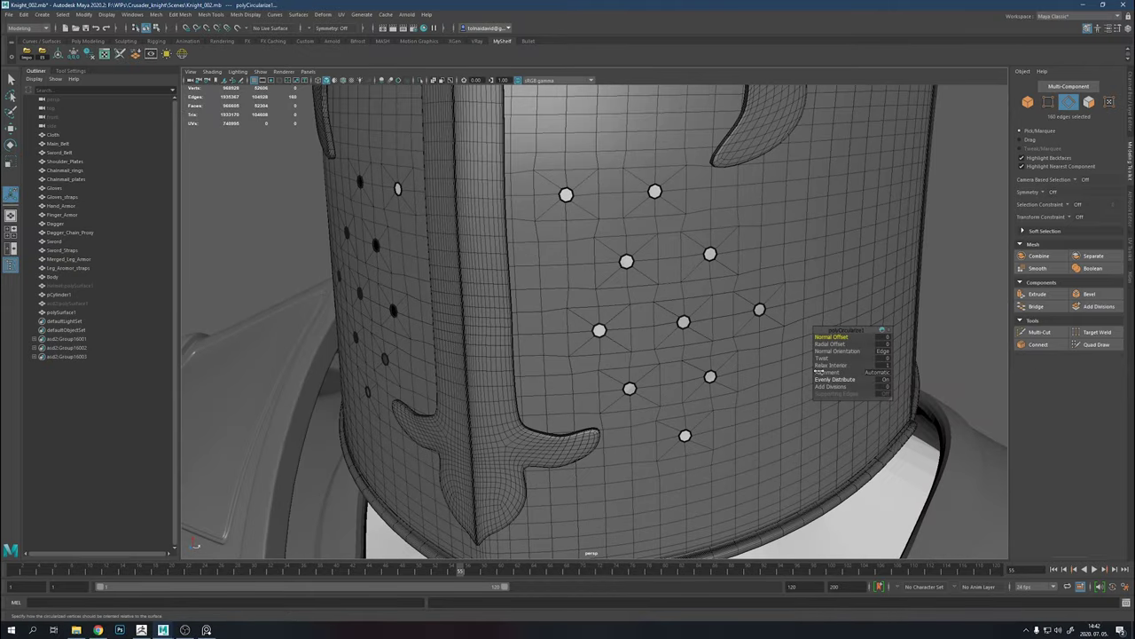
left_click_drag(814, 358, 709, 337, "alt")
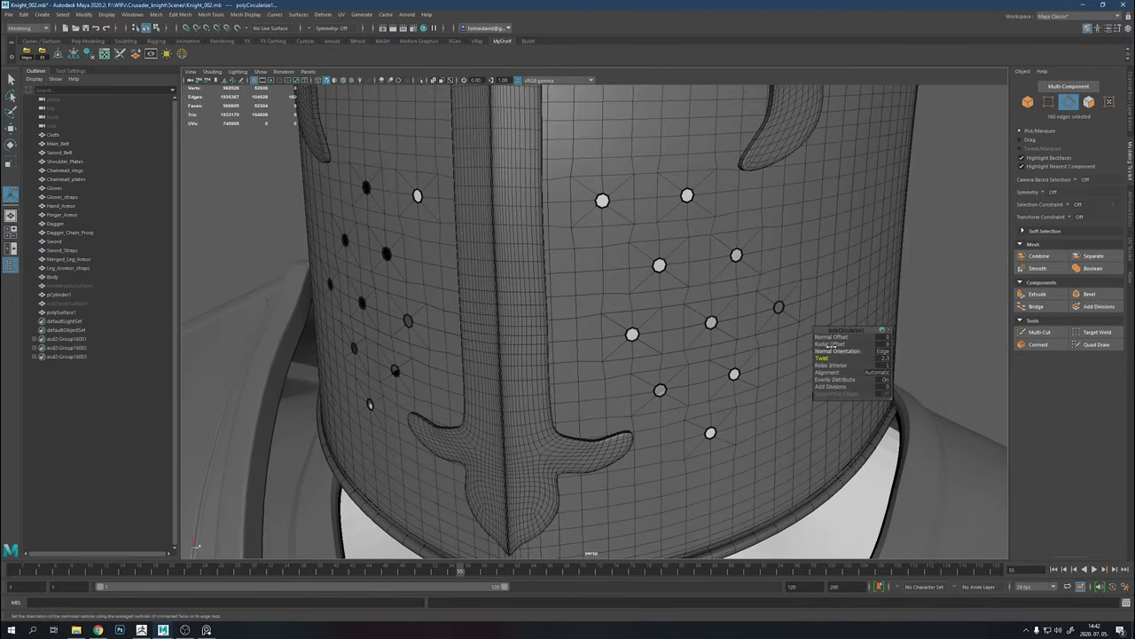
left_click(831, 336)
middle_click_drag(718, 313, 798, 313)
key("ctrl+z")
left_click_drag(718, 313, 798, 337, "alt")
left_click(831, 344)
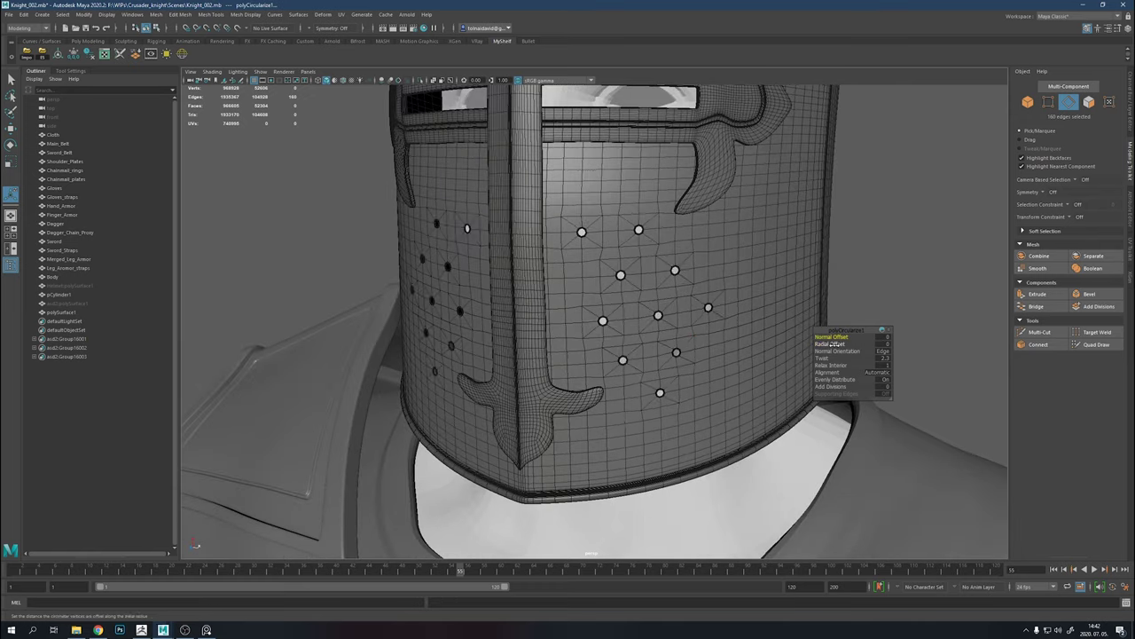
middle_click_drag(831, 344, 834, 349)
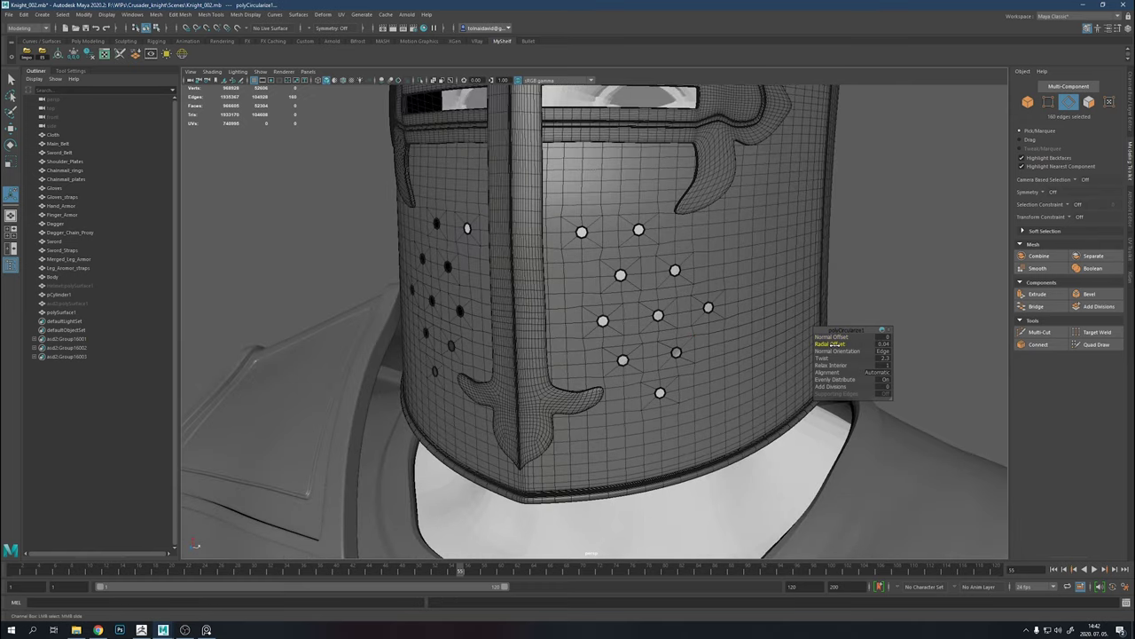
Set the circularize Normal Orientation to Face and return to object mode
left_click_drag(754, 346, 799, 350, "alt")
left_click(882, 351)
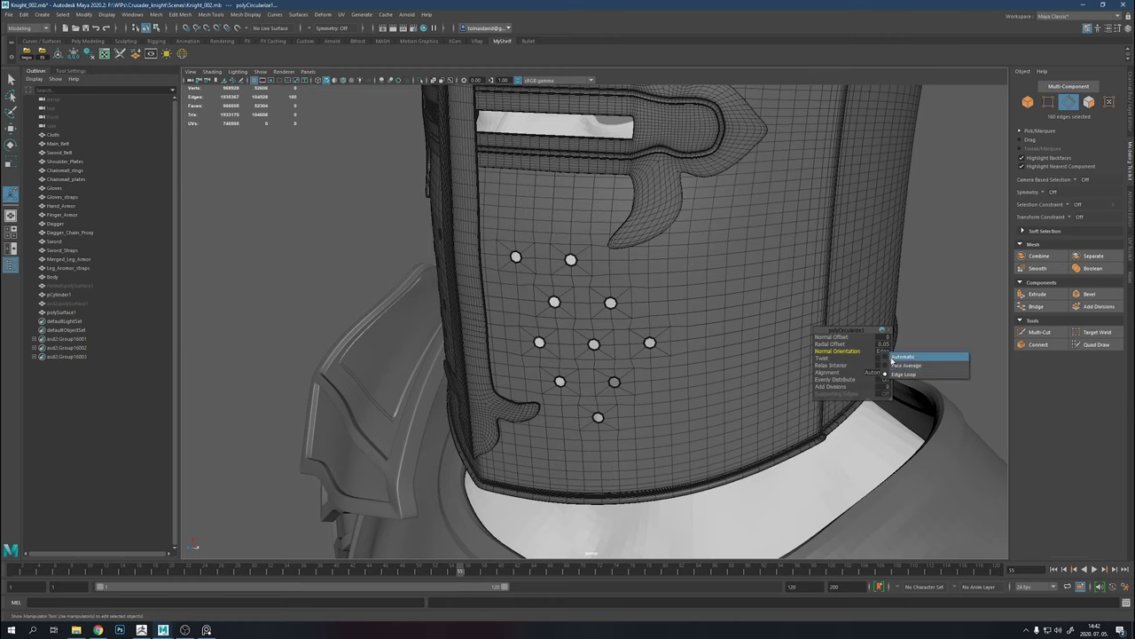
left_click(909, 364)
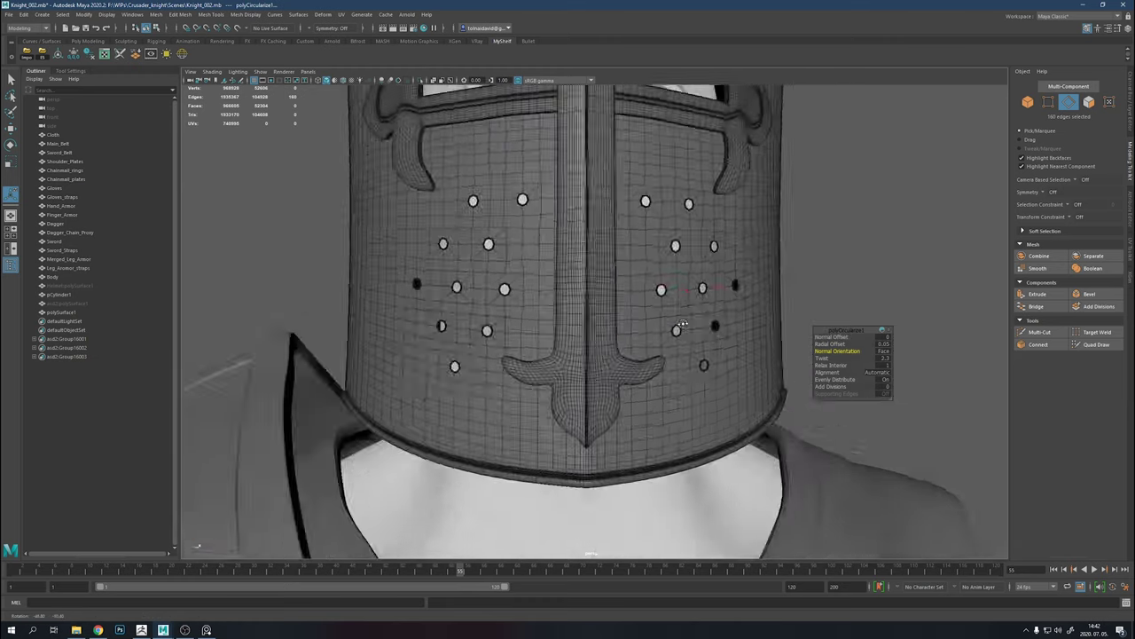
left_click_drag(683, 324, 621, 319, "alt")
key("F8")
Preview the helmet smoothed, then select it and isolate it on its own
key("3")
key("Return")
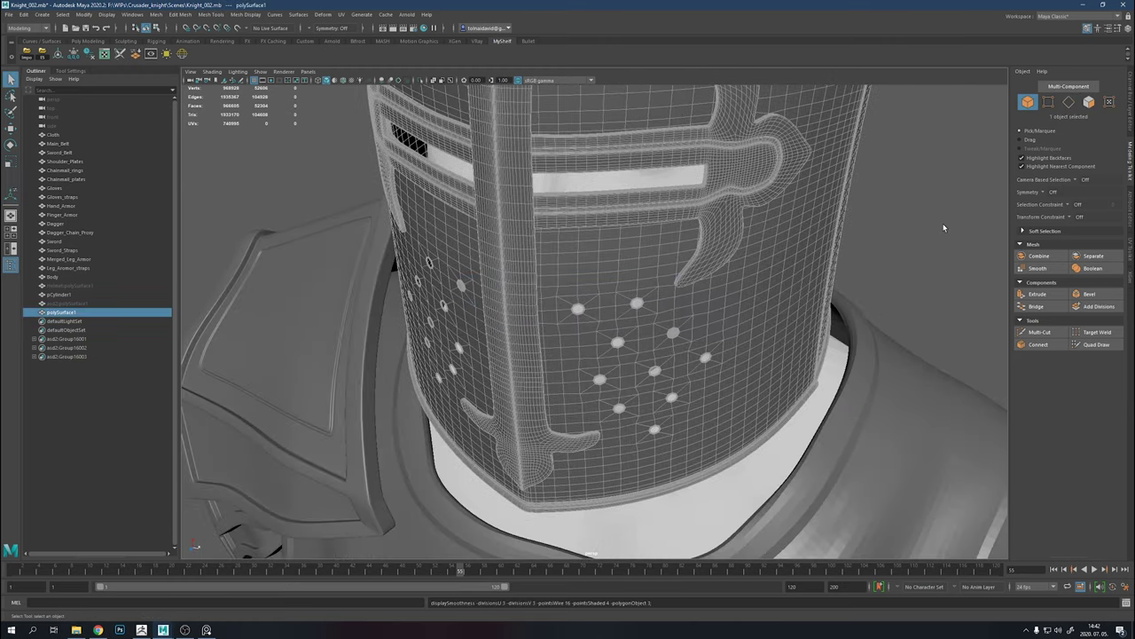
left_click(944, 228)
mouse_move(802, 294)
left_mouse_down("alt")
mouse_move(545, 245)
mouse_move(568, 266)
left_mouse_up("alt")
scroll(674, 266, "down", 5)
left_click(568, 266)
key("ctrl+1")
scroll(600, 309, "up", 10)
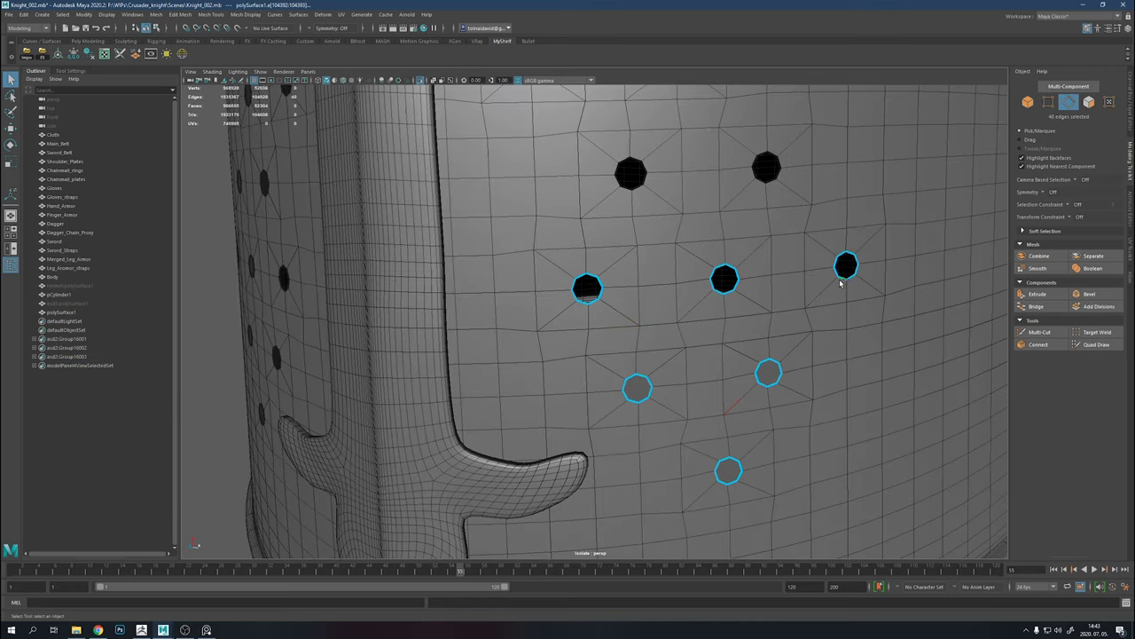
Select the breathing-hole border loops and extrude them with Ctrl+E
double_click(684, 193, "shift")
left_click_drag(684, 194, 550, 359, "alt")
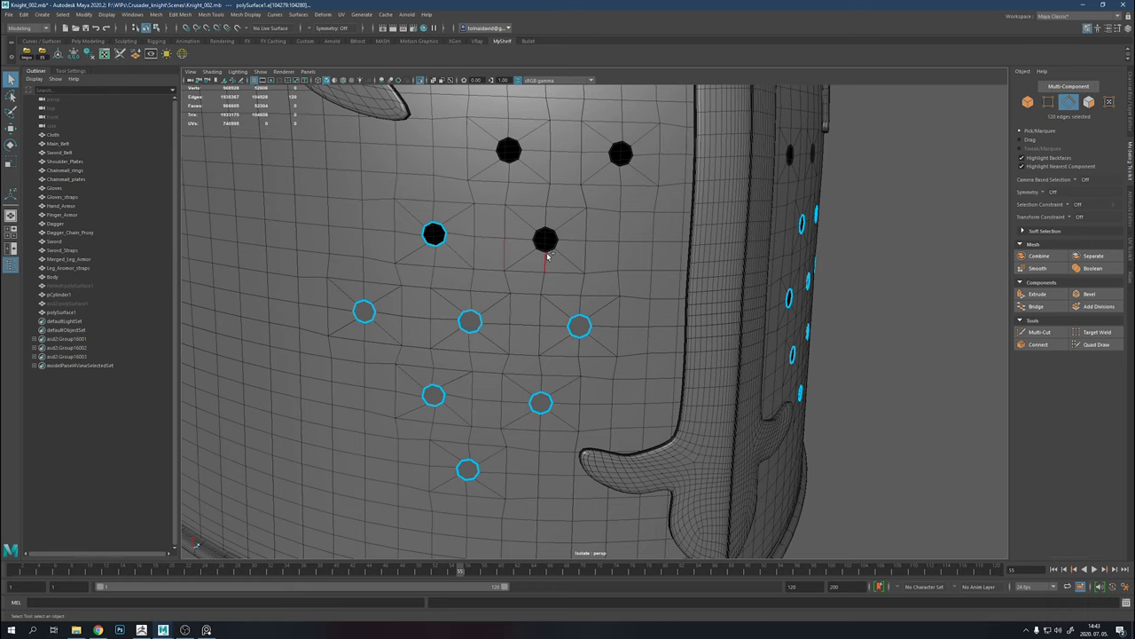
double_click(621, 162, "shift")
left_click_drag(621, 164, 588, 202, "alt")
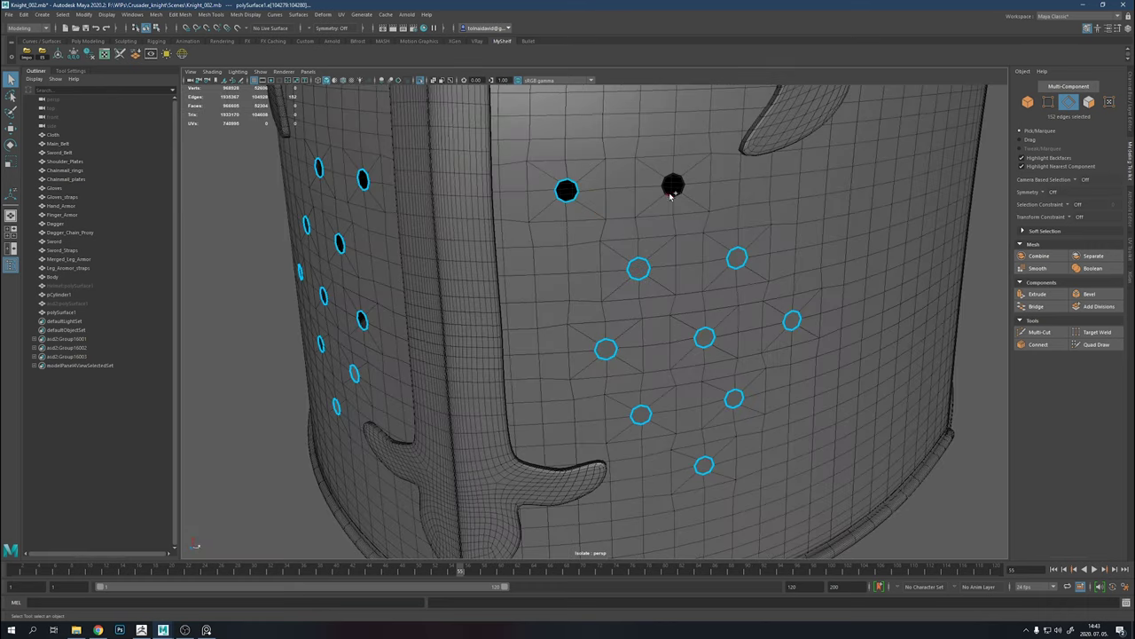
double_click(673, 187, "shift")
left_click_drag(673, 188, 654, 284, "alt")
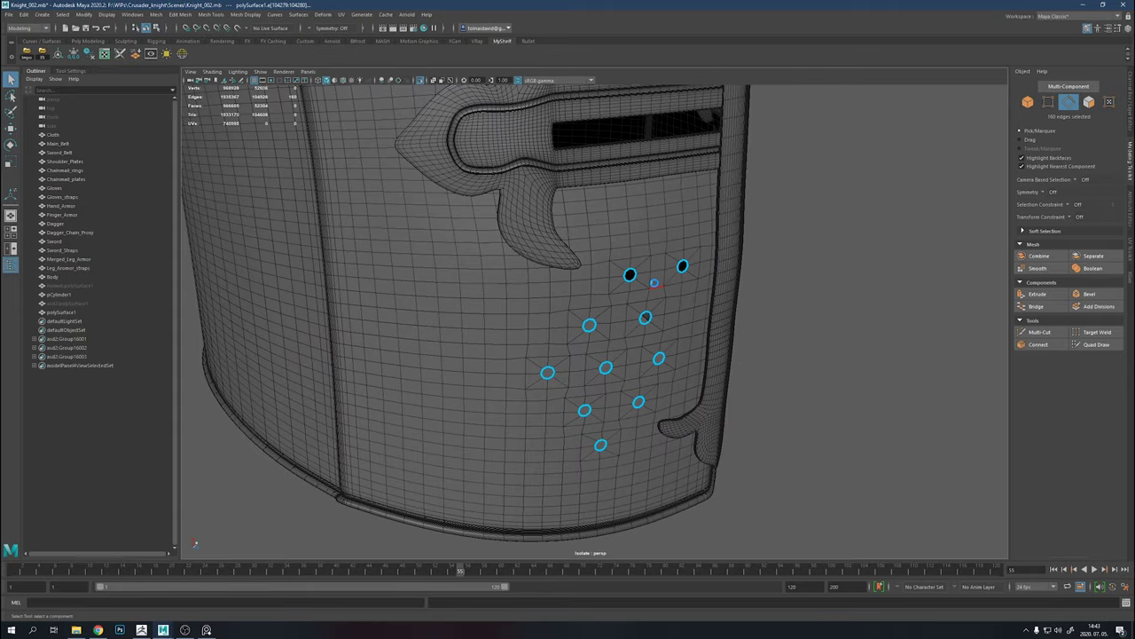
key("ctrl+e")
Drag the polyExtrudeEdge Thickness until the holes have visible inner walls
left_click_drag(606, 452, 635, 393, "alt")
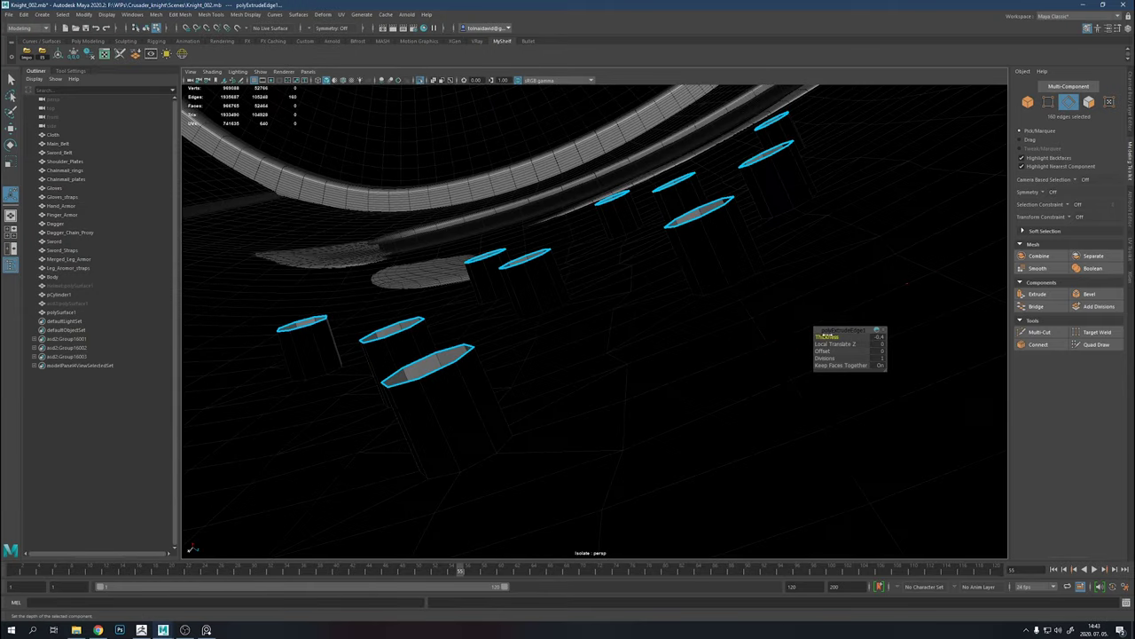
left_click_drag(825, 335, 745, 356)
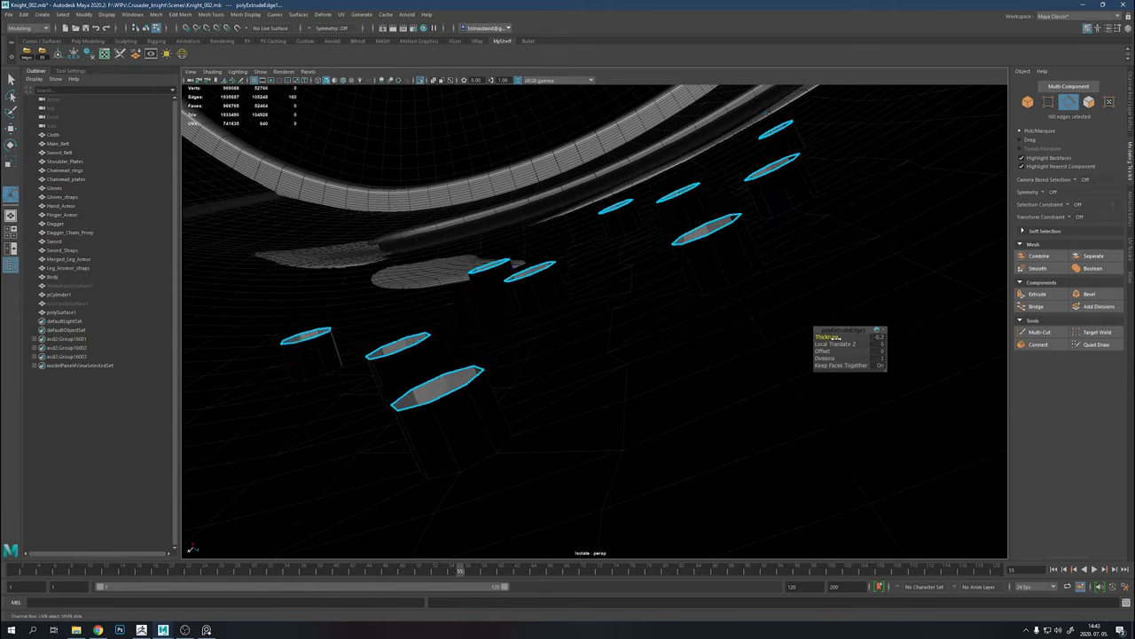
left_click_drag(826, 339, 635, 376)
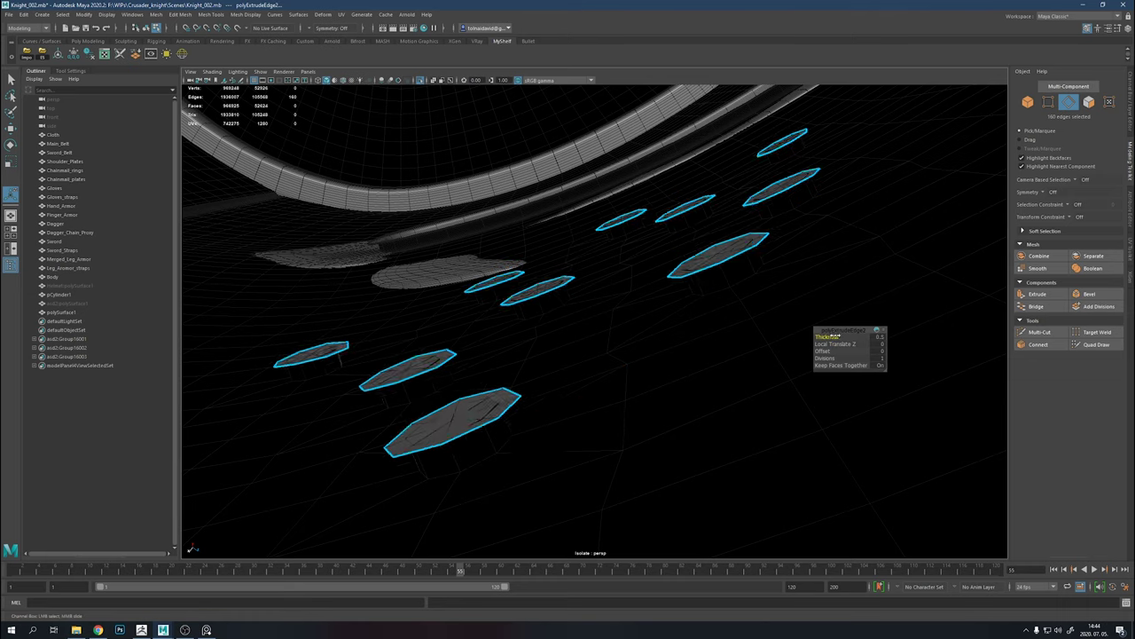
left_click_drag(834, 338, 639, 355)
scroll(585, 323, "down", 5)
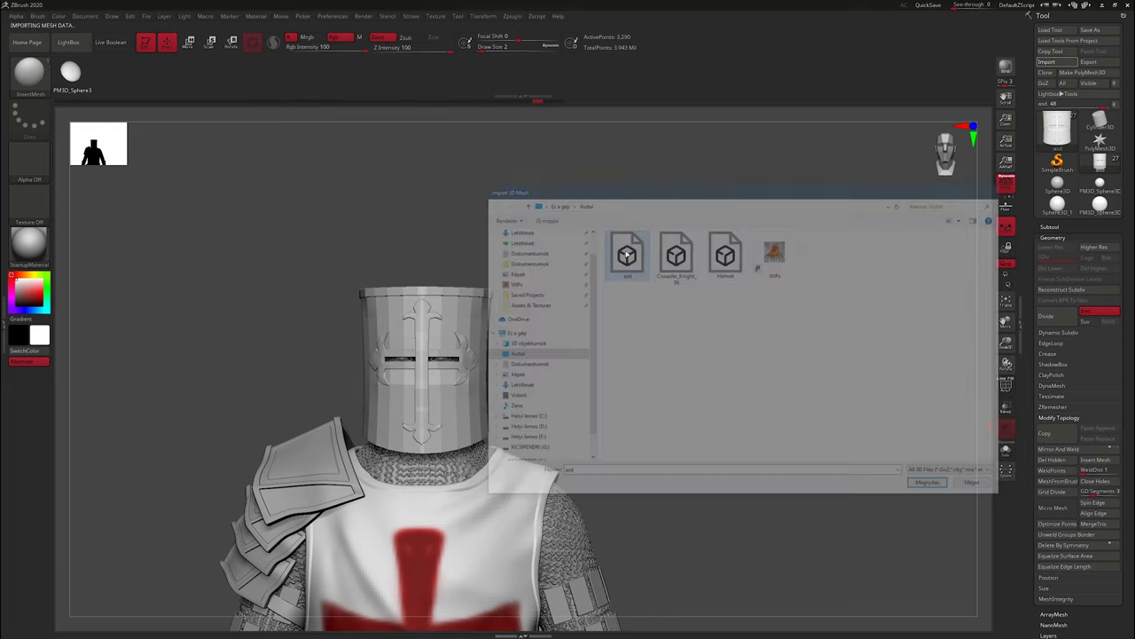
Orbit and zoom around the solo asd helmet to inspect its cross ornament and holes
mouse_move(622, 352)
left_mouse_down()
mouse_move(603, 367)
mouse_move(664, 384)
mouse_move(720, 435)
left_mouse_up()
mouse_move(683, 374)
left_mouse_down("alt")
mouse_move(818, 337)
mouse_move(809, 392)
left_mouse_up("alt")
right_click_drag(731, 416, 792, 379)
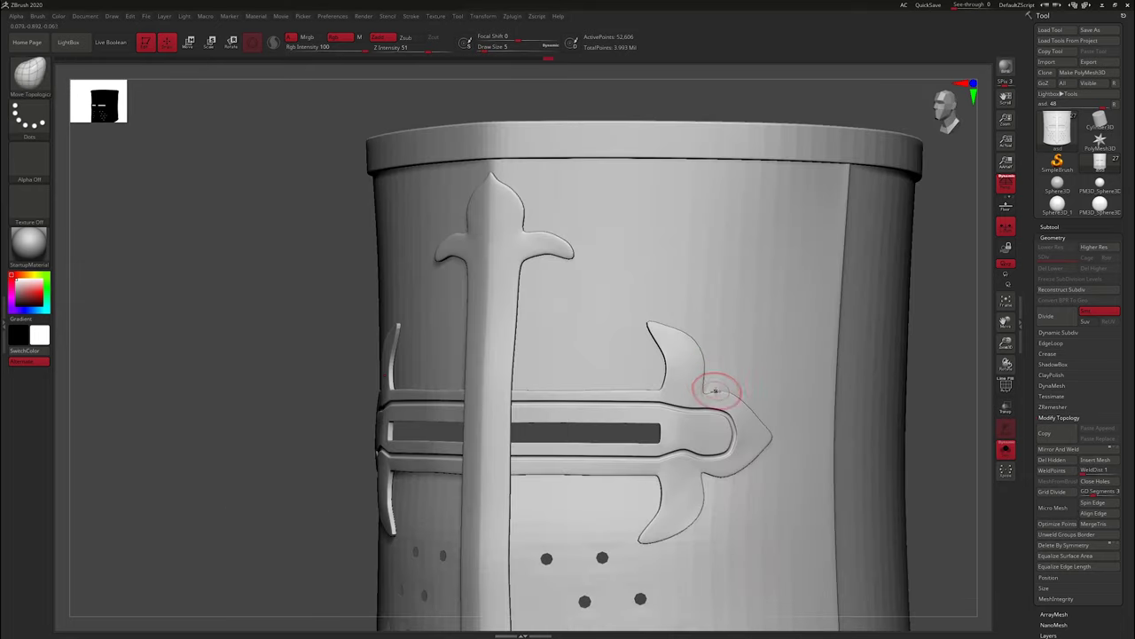
mouse_move(715, 390)
right_mouse_down()
mouse_move(727, 417)
mouse_move(645, 443)
right_mouse_up()
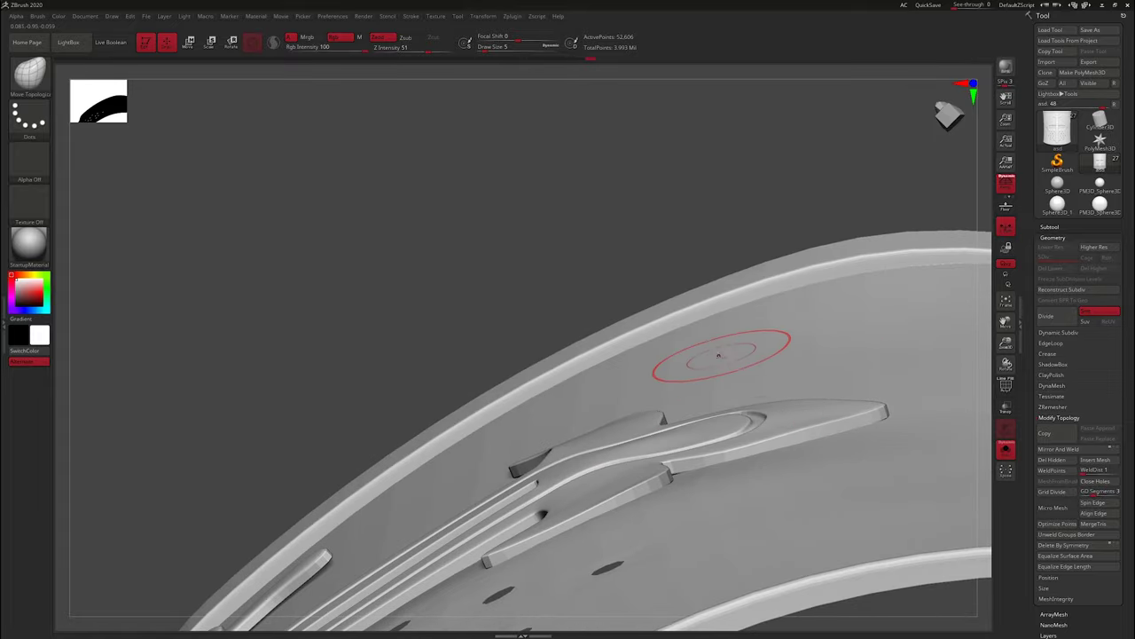
right_click_drag(718, 355, 642, 422)
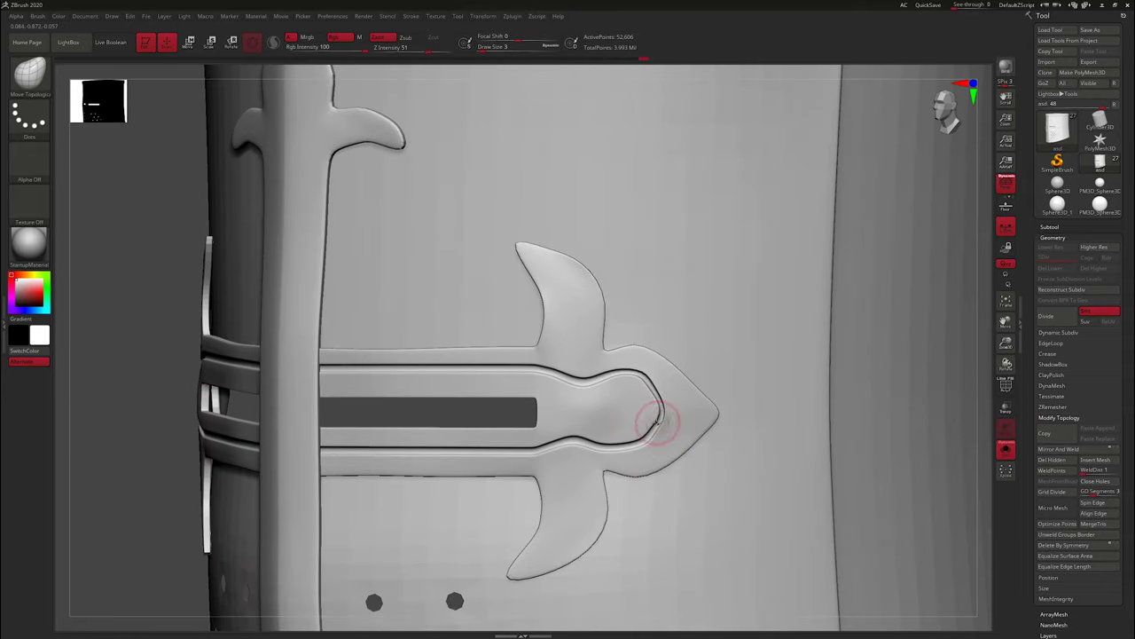
mouse_move(652, 396)
right_mouse_down()
mouse_move(669, 334)
mouse_move(811, 352)
mouse_move(760, 381)
mouse_move(793, 380)
mouse_move(443, 379)
mouse_move(462, 420)
mouse_move(393, 368)
mouse_move(450, 339)
mouse_move(783, 373)
mouse_move(717, 334)
mouse_move(701, 337)
right_mouse_up()
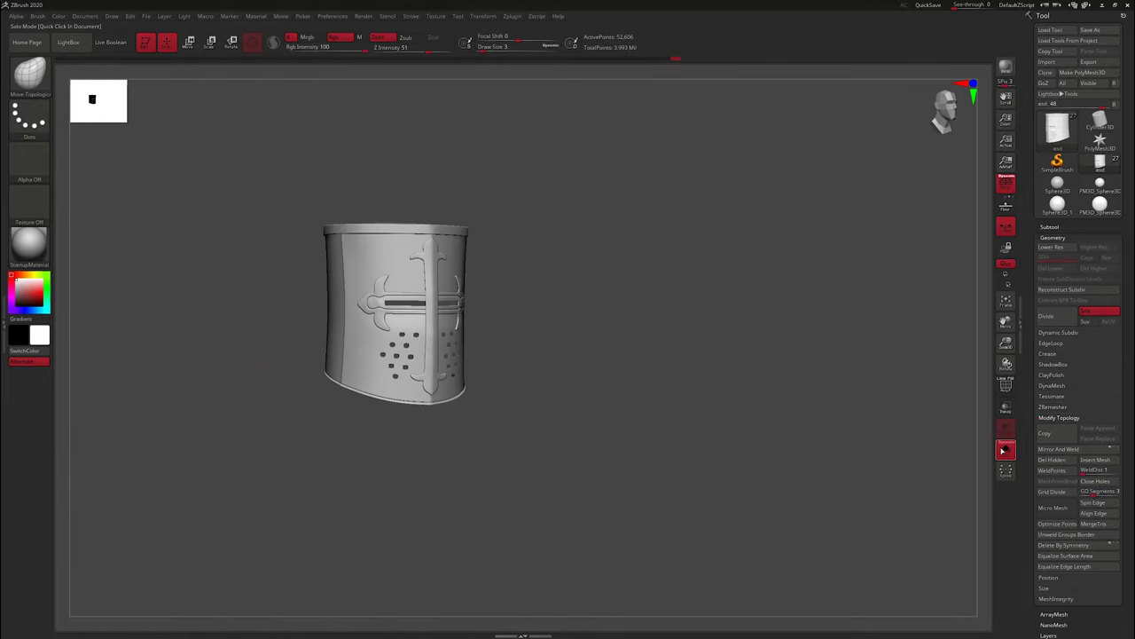
Apply the Textured Metal material and turn the helmet to face front
left_click(39, 254)
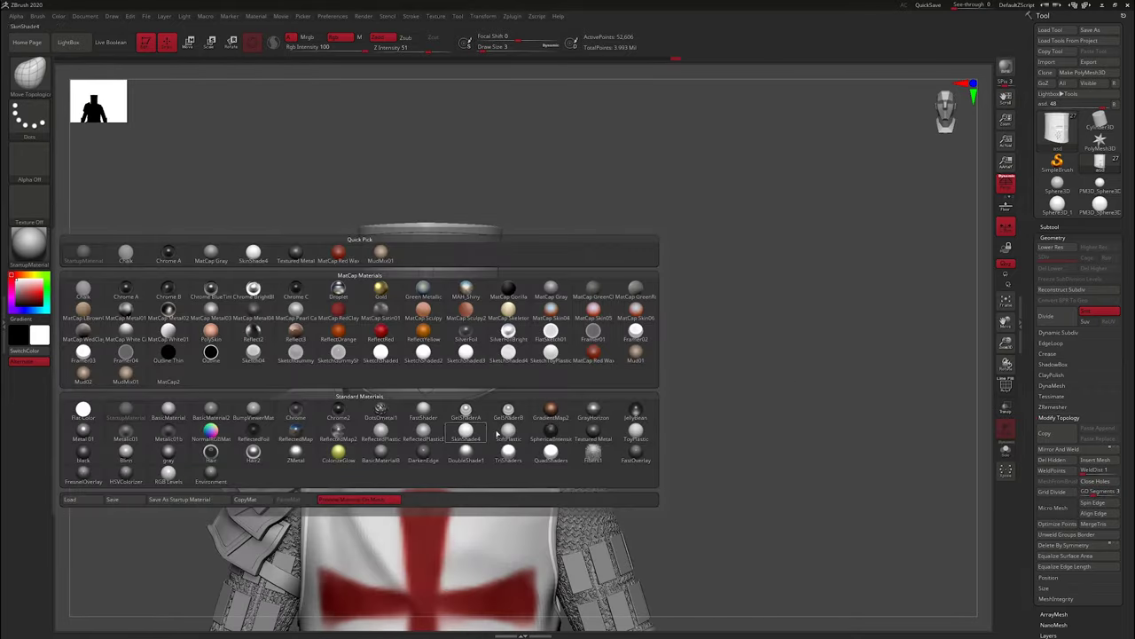
left_click(593, 431)
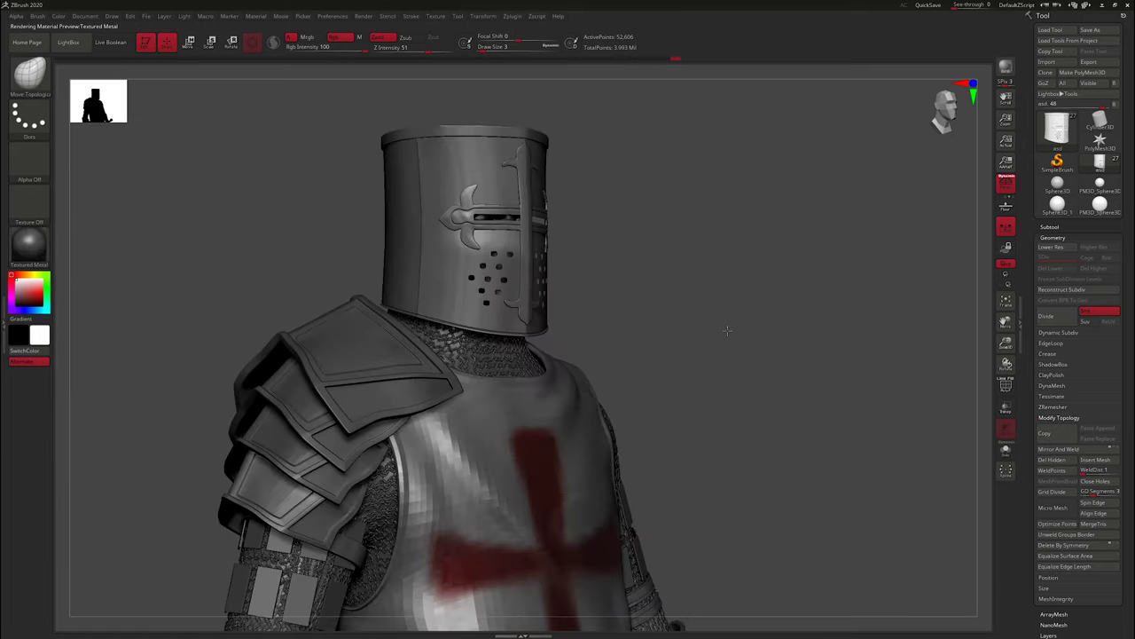
mouse_move(727, 330)
right_mouse_down("alt")
mouse_move(742, 393)
mouse_move(806, 339)
mouse_move(828, 337)
mouse_move(798, 352)
mouse_move(736, 354)
right_mouse_up("alt")
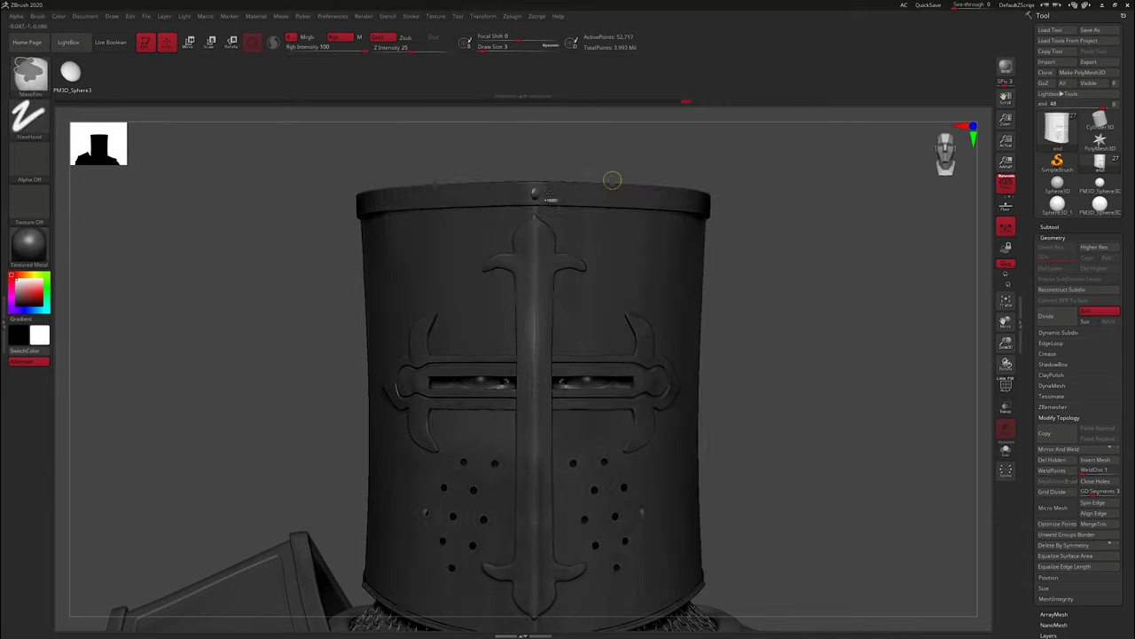
Pick the InsertMesh sphere brush, drop a first sphere, and solo the helmet subtool
left_click(37, 16)
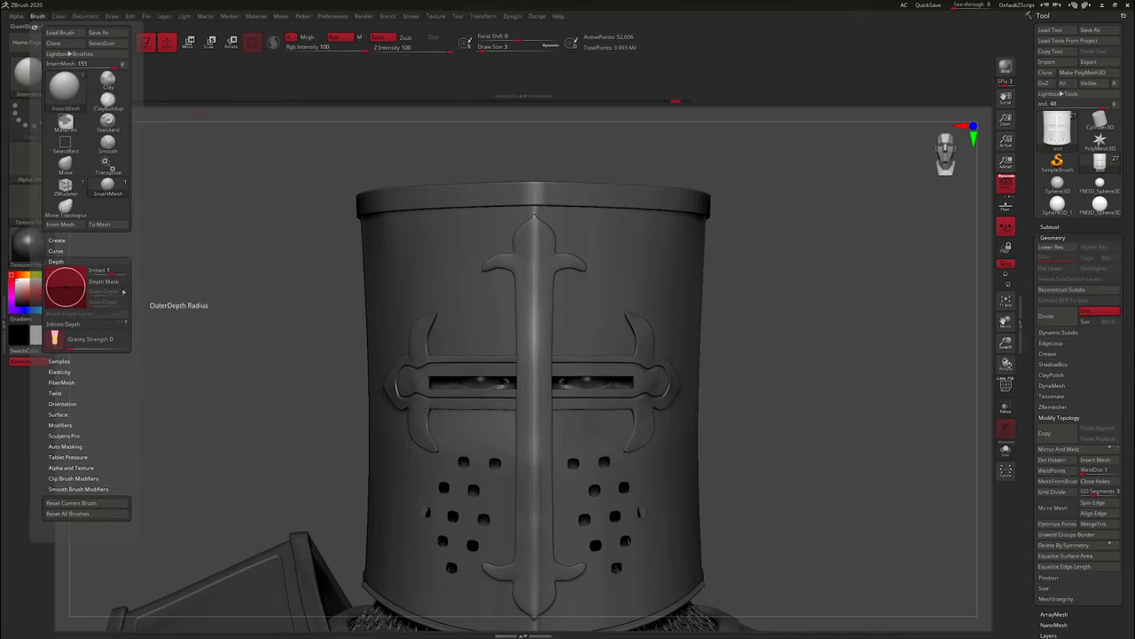
left_click_drag(610, 278, 621, 284)
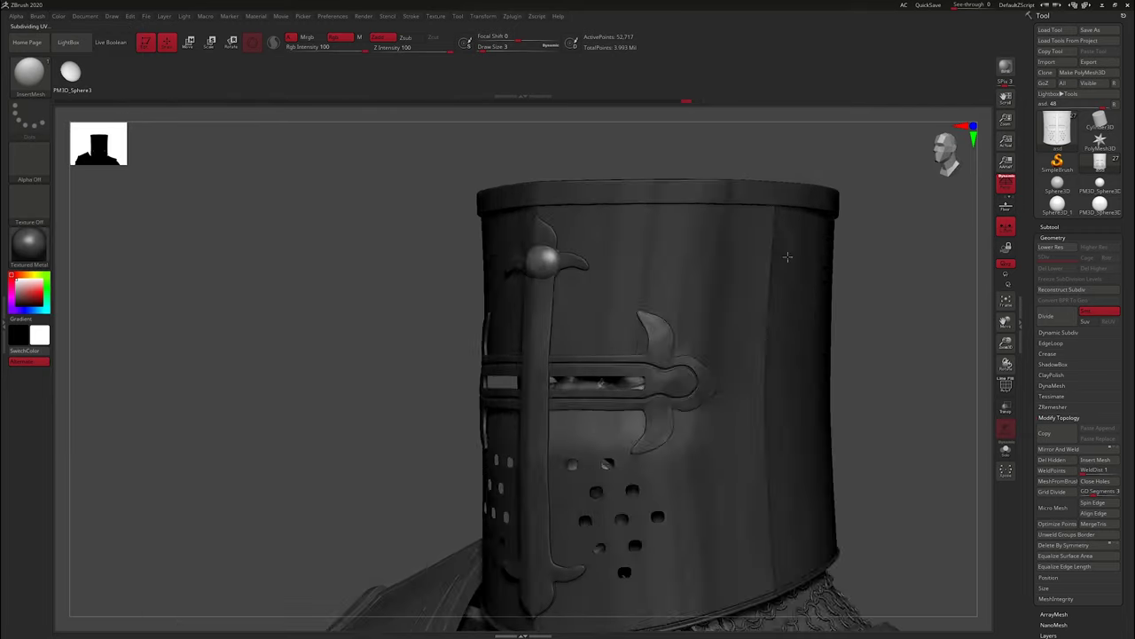
left_click_drag(799, 373, 867, 377)
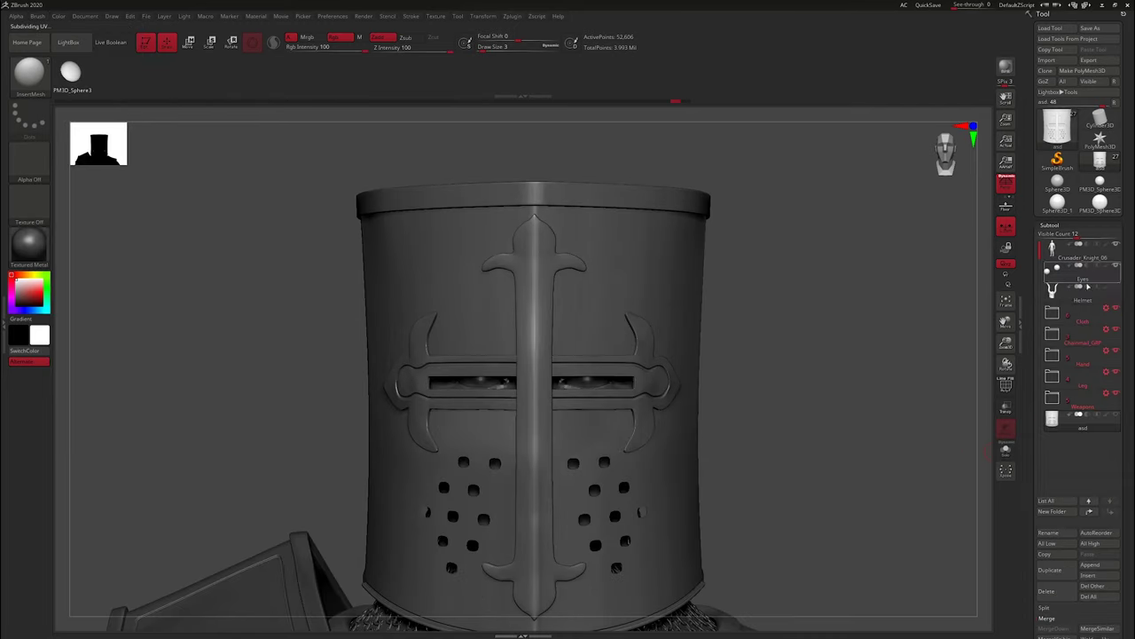
left_click(1116, 307, "shift")
left_click(1116, 285)
left_click_drag(798, 533, 590, 293, "alt")
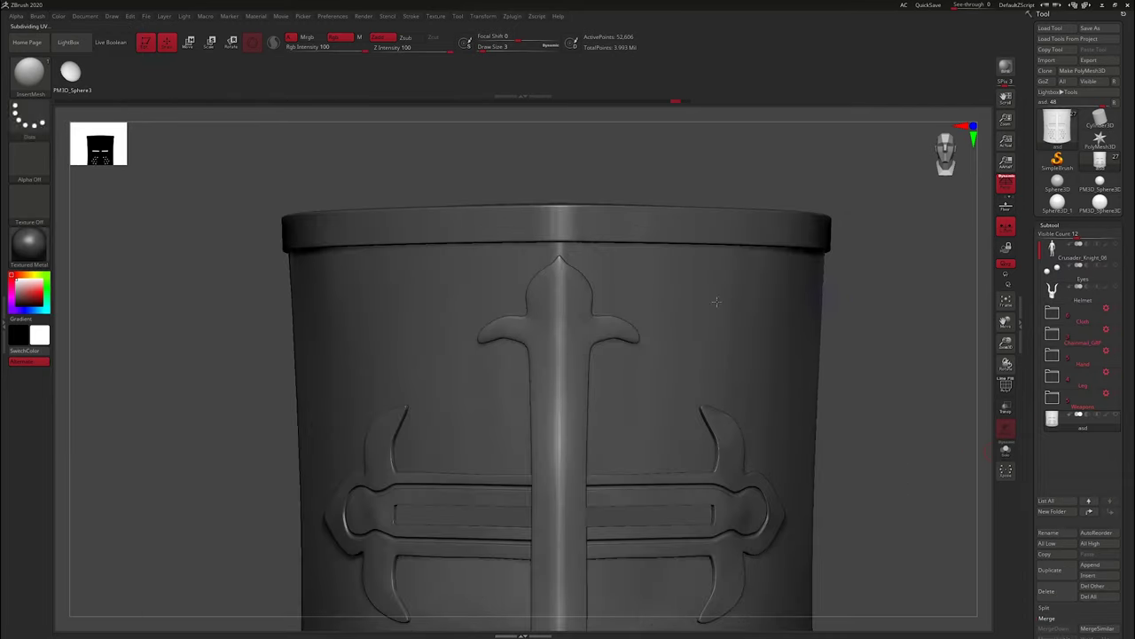
Insert sphere studs at the centre and along the helmet's top rim band
left_click_drag(486, 187, 568, 190)
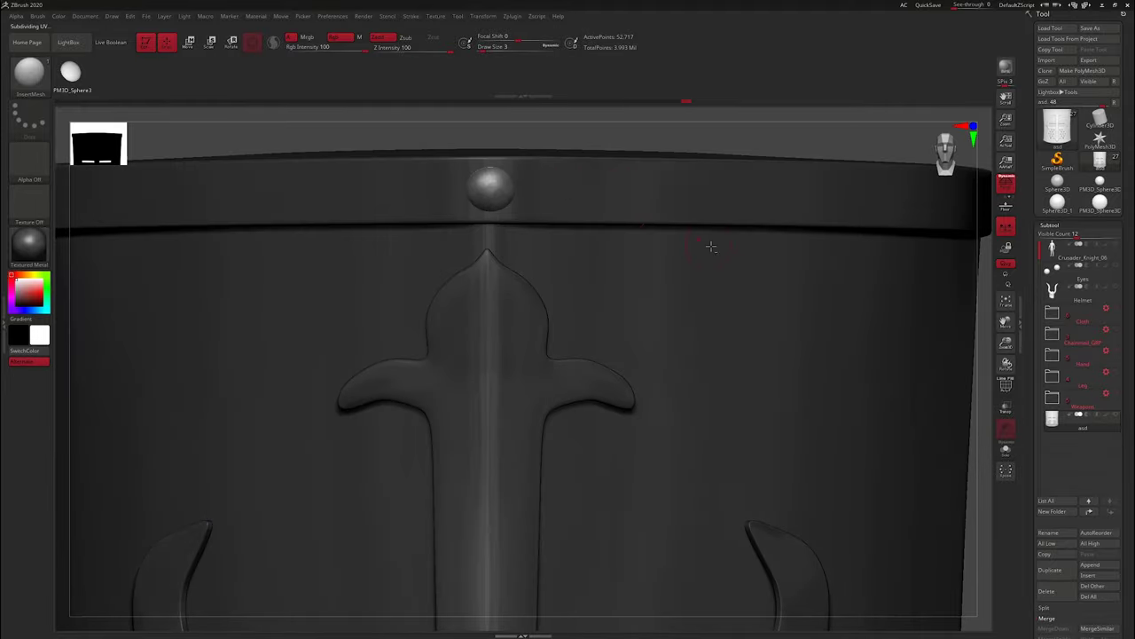
key("f")
left_click_drag(730, 184, 698, 343, "alt")
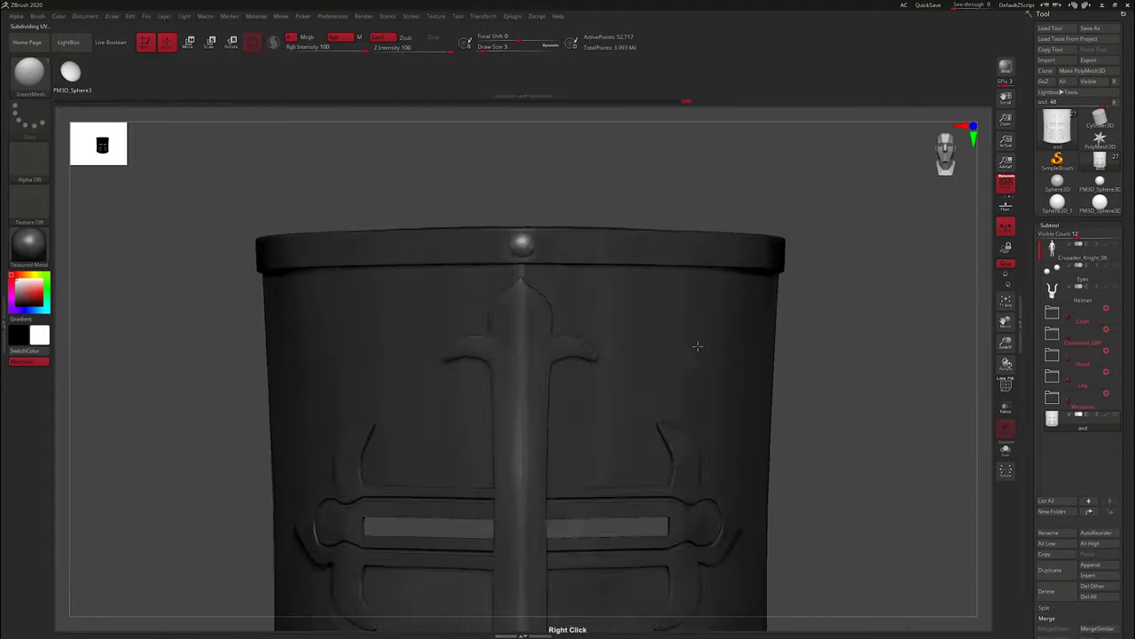
left_click(606, 246)
left_click_drag(685, 198, 695, 254)
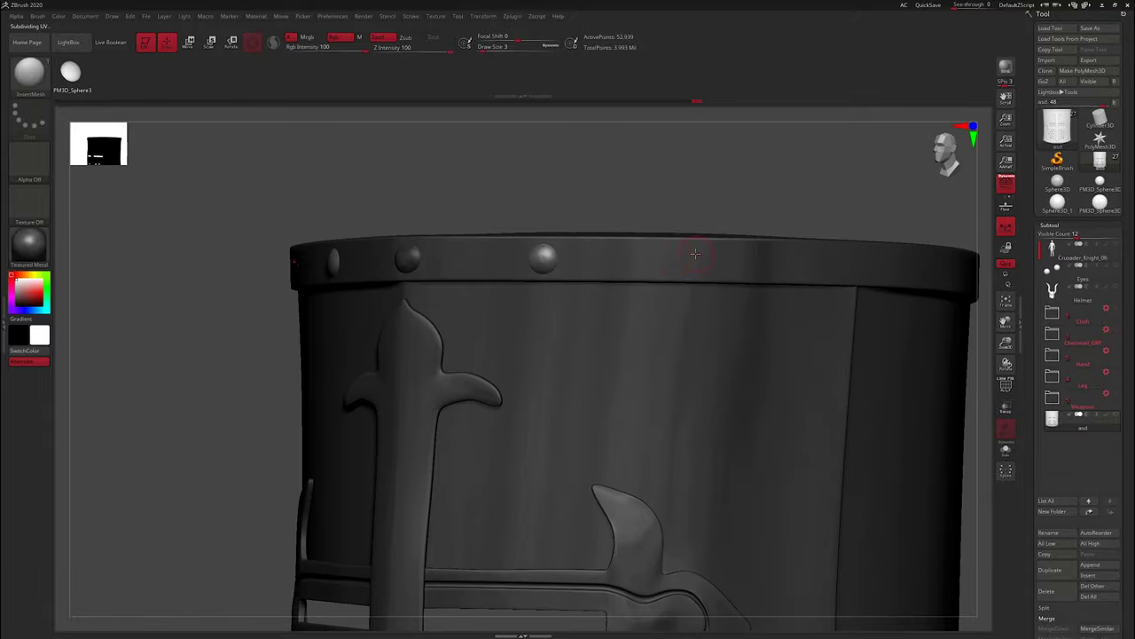
key("w")
key("q")
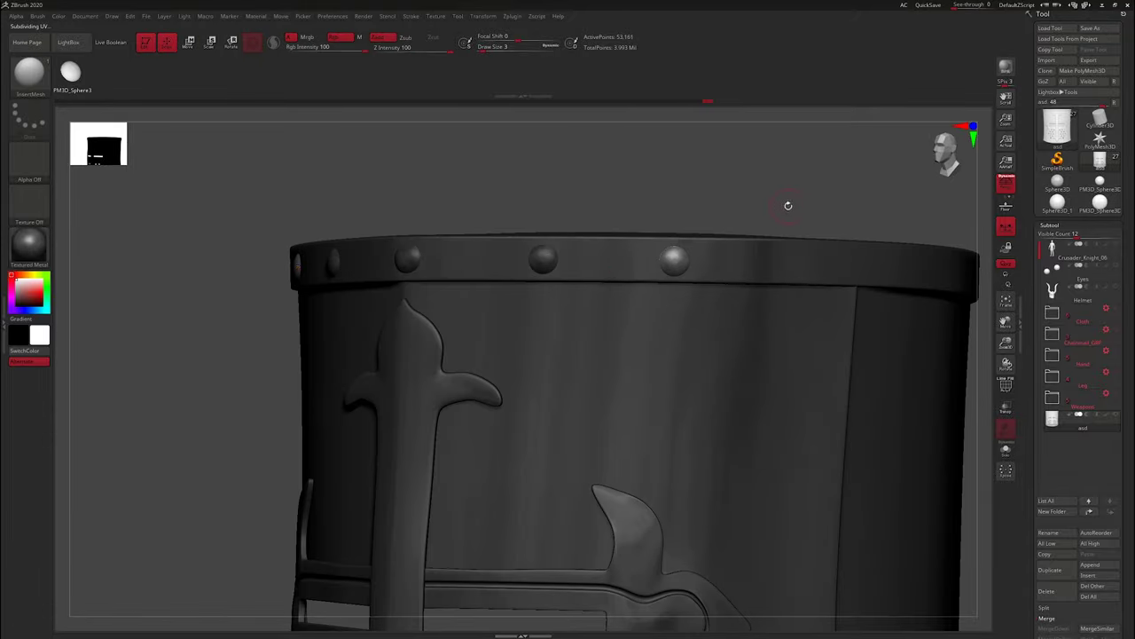
mouse_move(786, 203)
left_mouse_down()
mouse_move(698, 219)
mouse_move(662, 271)
left_mouse_up()
key("f")
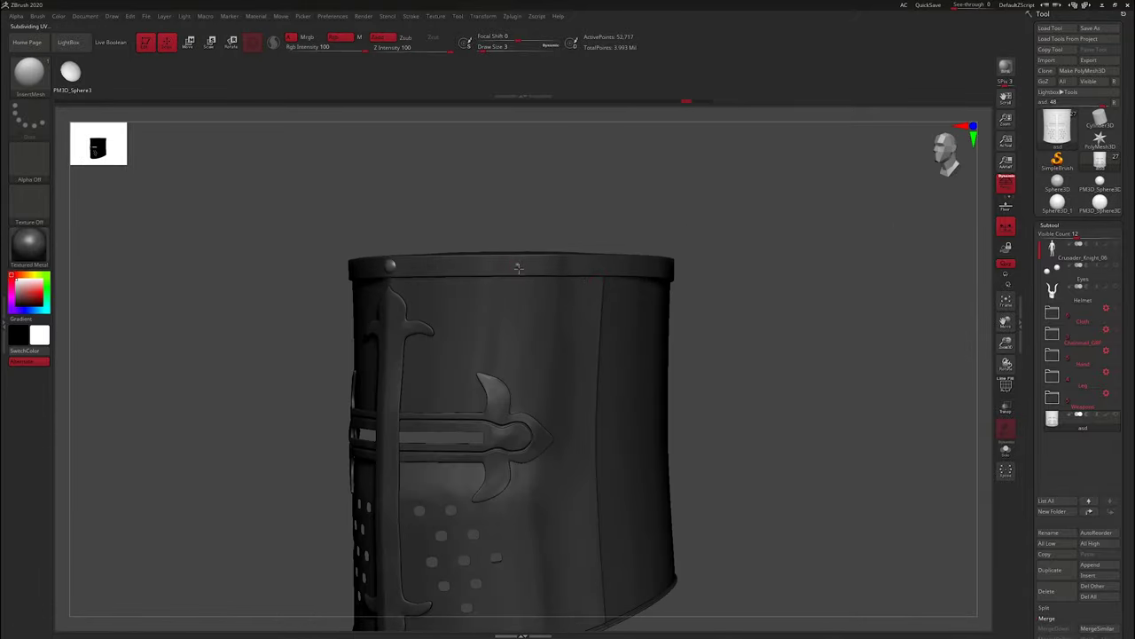
Check the rim studs with the move gizmo, then return to the sphere-insert brush
left_click_drag(624, 219, 586, 263)
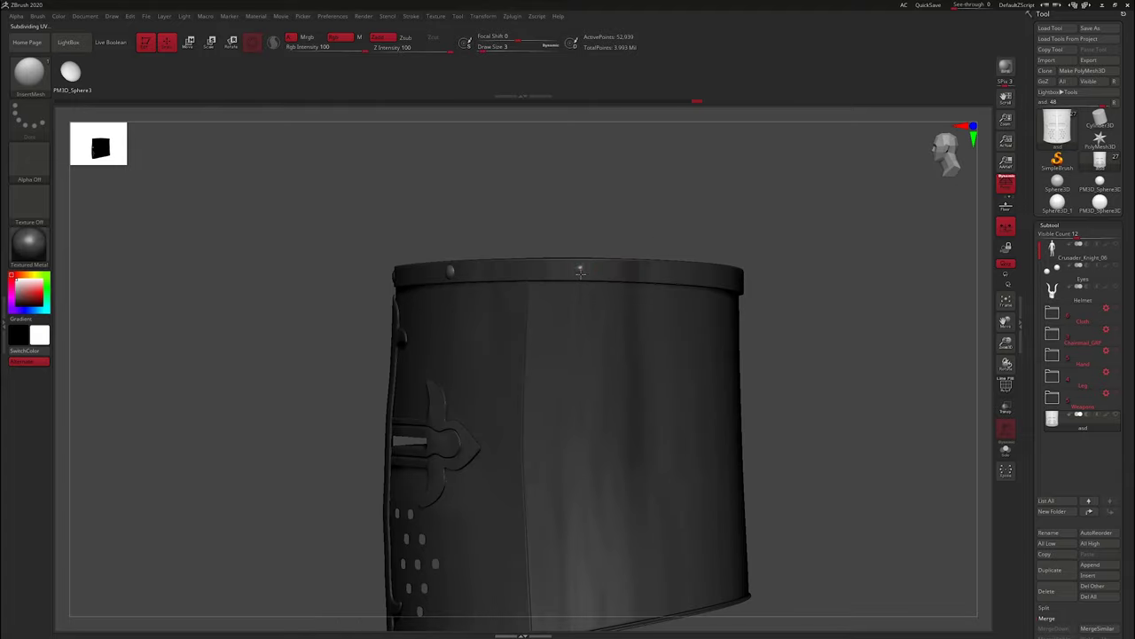
key("w")
key("q")
scroll(580, 271, "up", 5)
key("w")
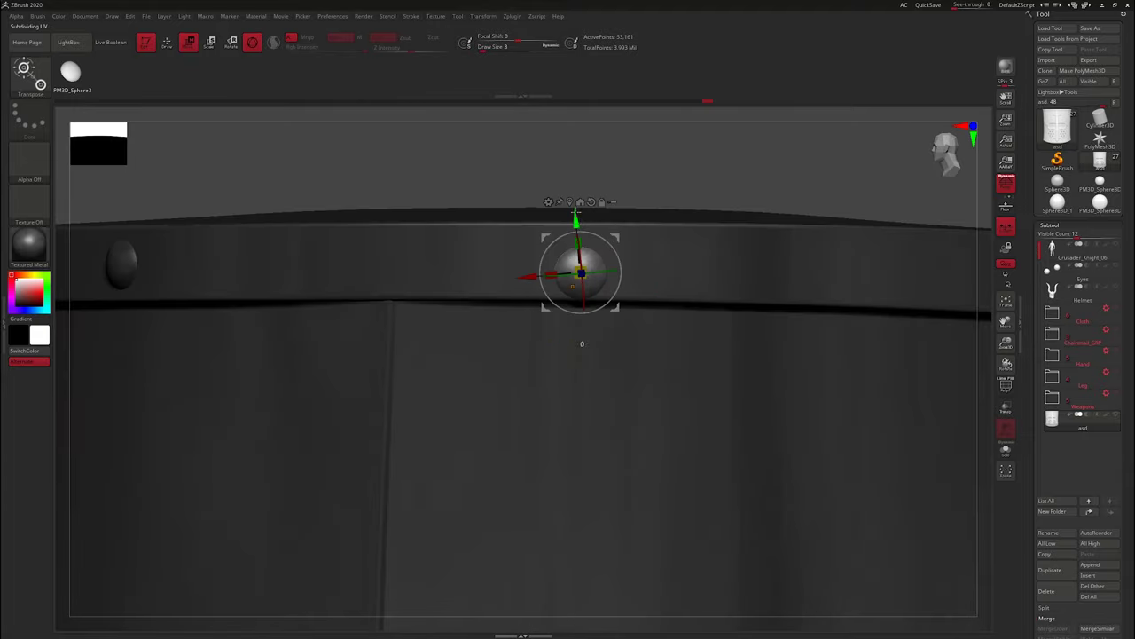
key("q")
scroll(730, 185, "down", 5)
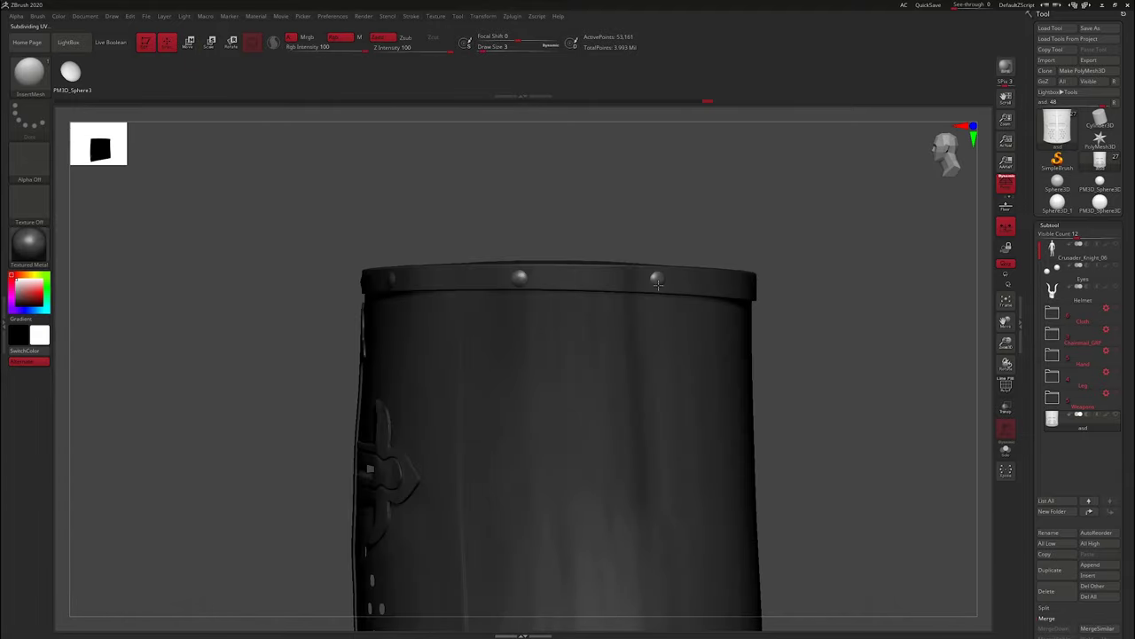
key("w")
key("q")
left_click_drag(657, 282, 703, 284)
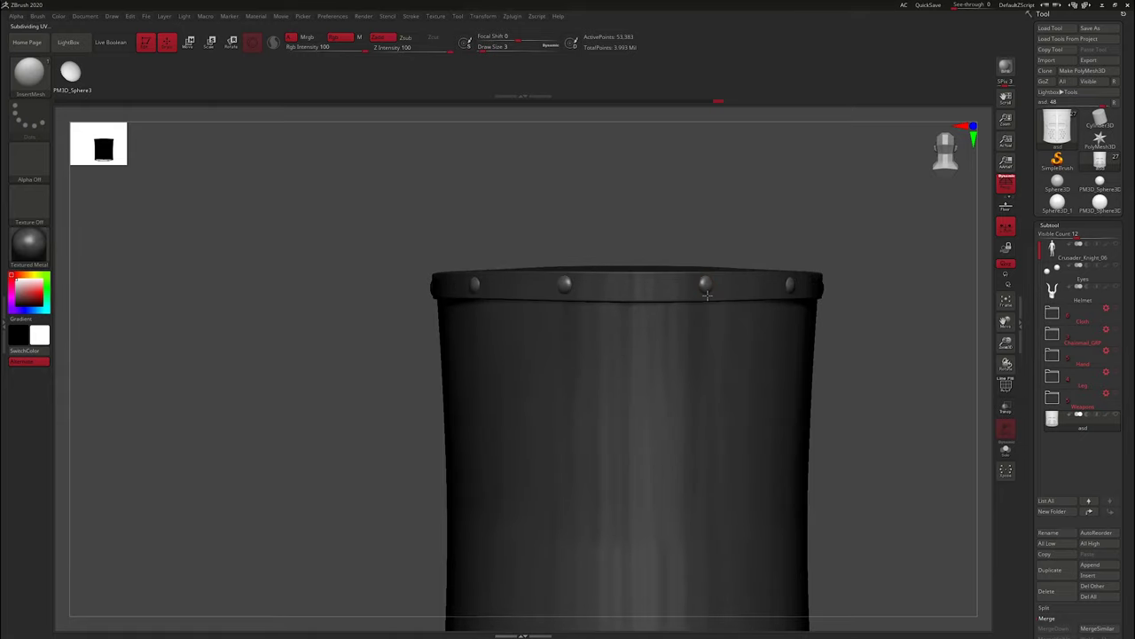
key("b")
key("i")
key("s")
mouse_move(733, 244)
left_mouse_down()
mouse_move(768, 215)
mouse_move(719, 236)
left_mouse_up()
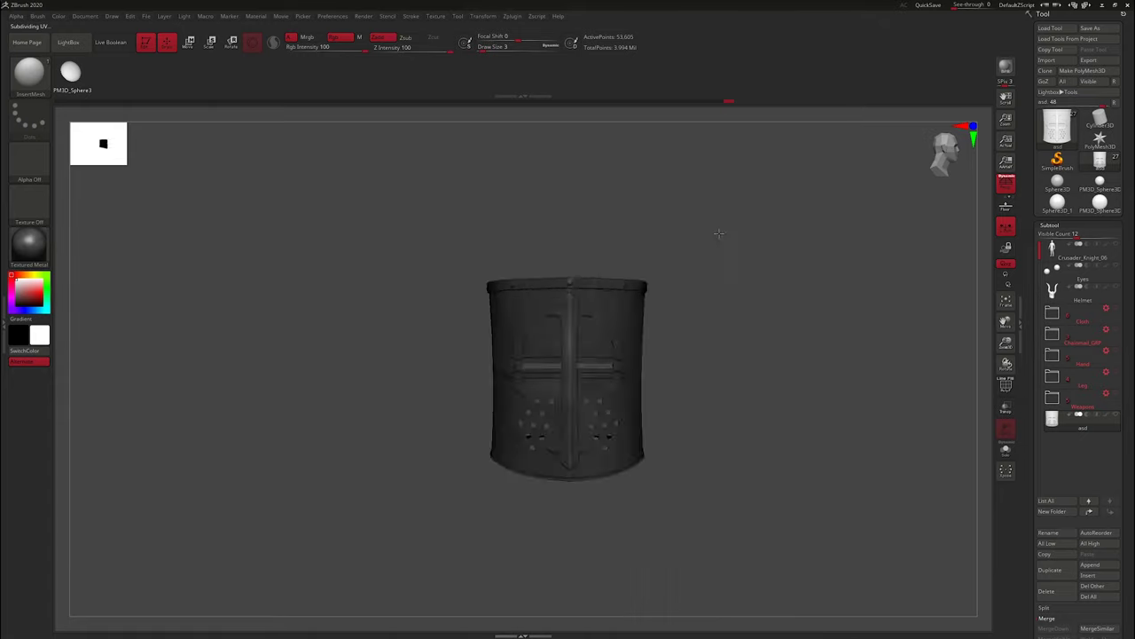
Insert two mirrored pairs of sphere studs on the helmet's cross
scroll(784, 333, "up", 5)
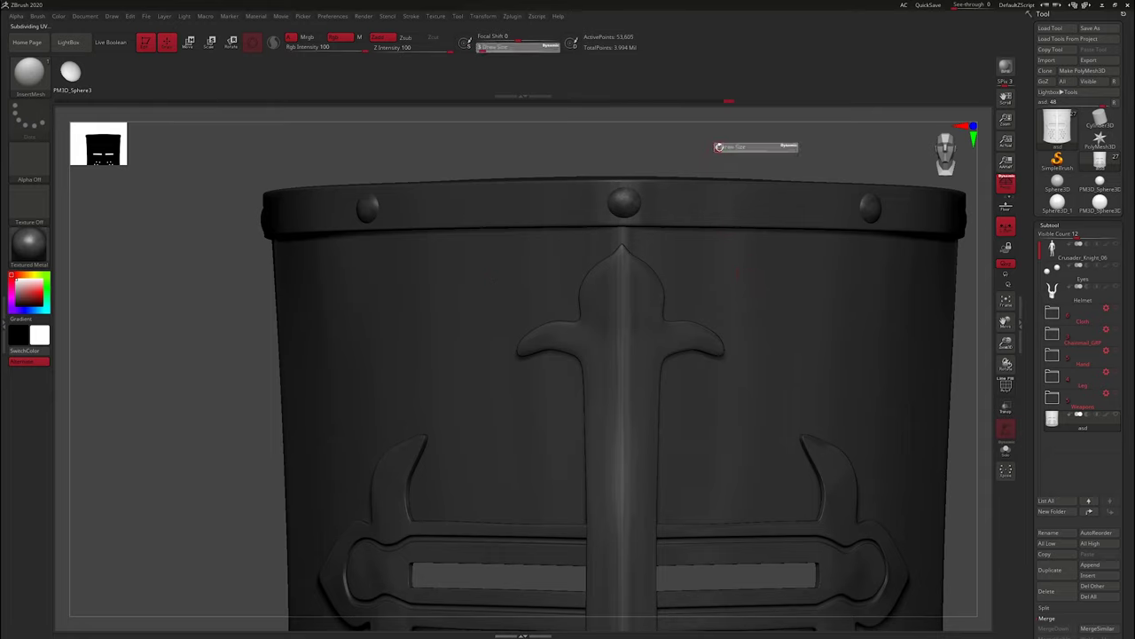
left_click(644, 302)
left_click_drag(639, 399, 576, 331, "alt")
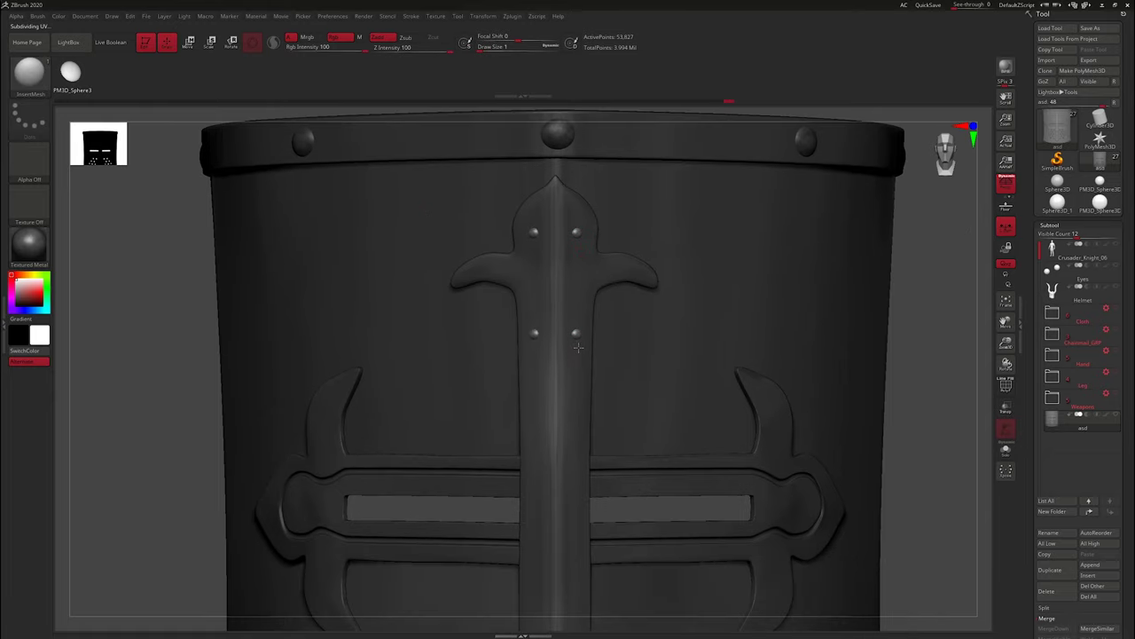
key("s")
From a side view, add a rivet at the cross-guard's end, then undo the last rivet adjustment
key("f")
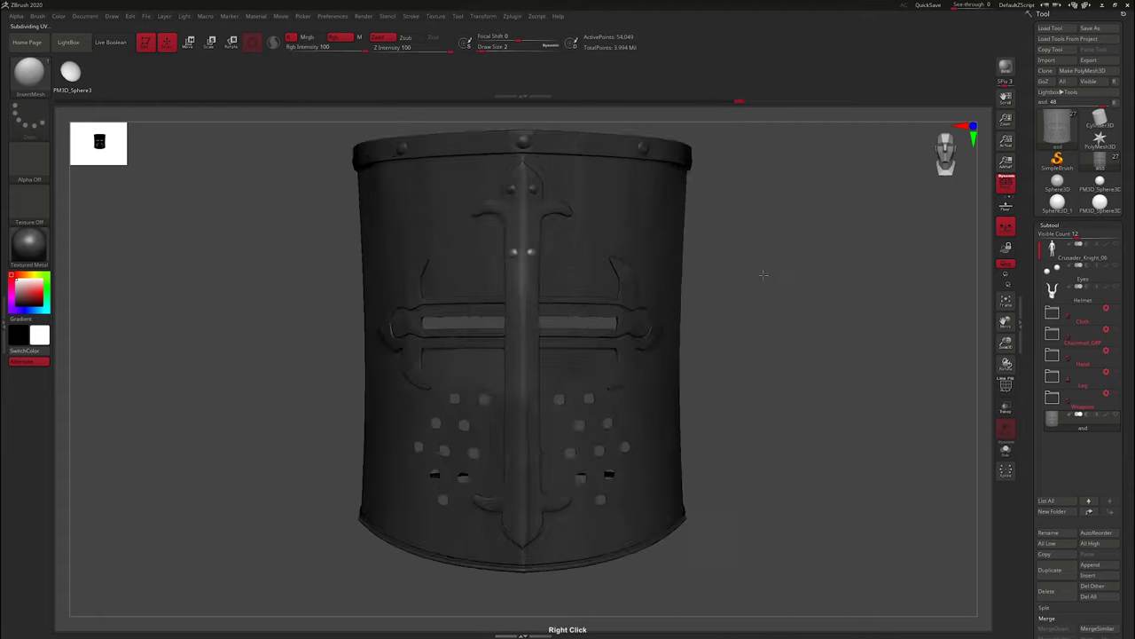
scroll(764, 353, "up", 4)
key("f")
scroll(566, 459, "up", 3)
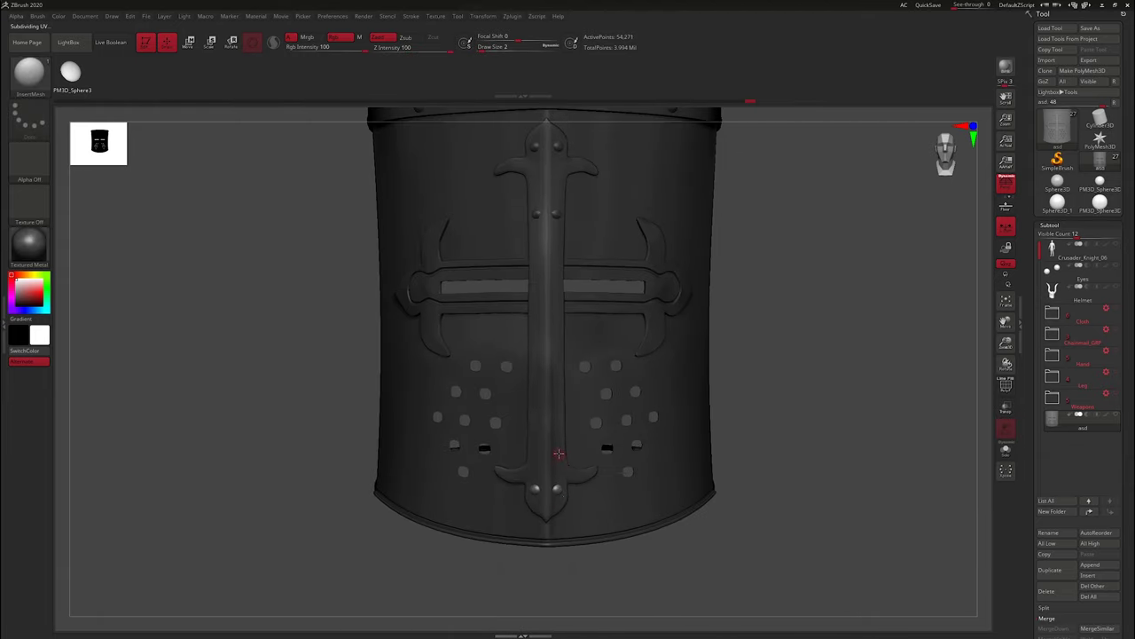
mouse_move(809, 326)
left_mouse_down()
mouse_move(831, 347)
mouse_move(634, 343)
left_mouse_up()
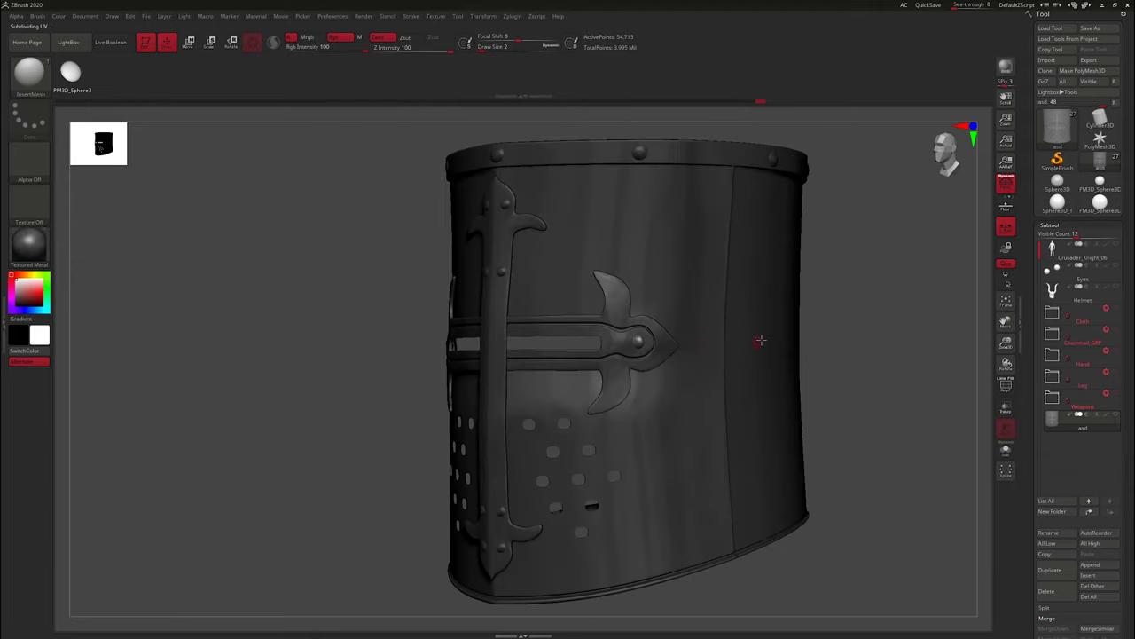
key("s")
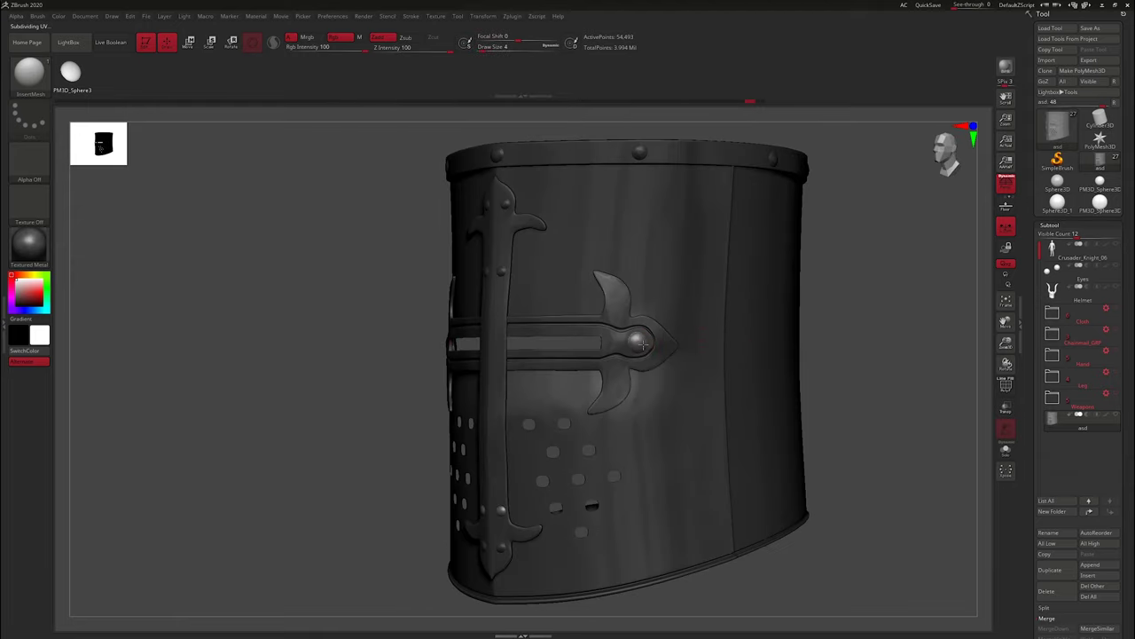
mouse_move(808, 328)
left_mouse_down()
mouse_move(831, 334)
mouse_move(801, 366)
mouse_move(811, 342)
left_mouse_up()
key("f")
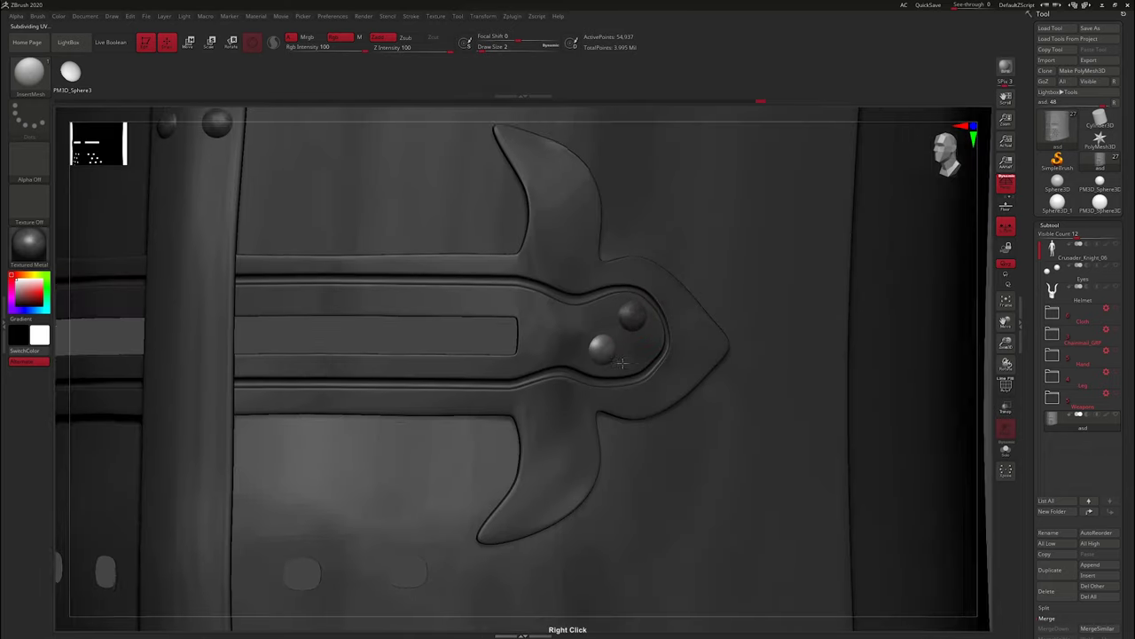
scroll(735, 387, "up", 3)
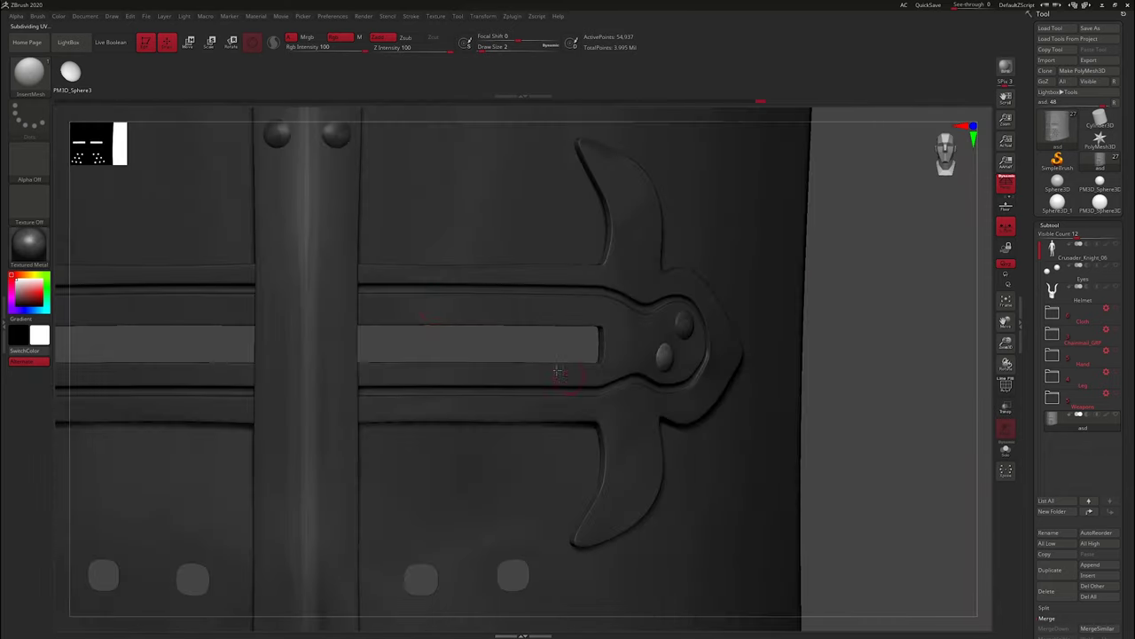
key("s")
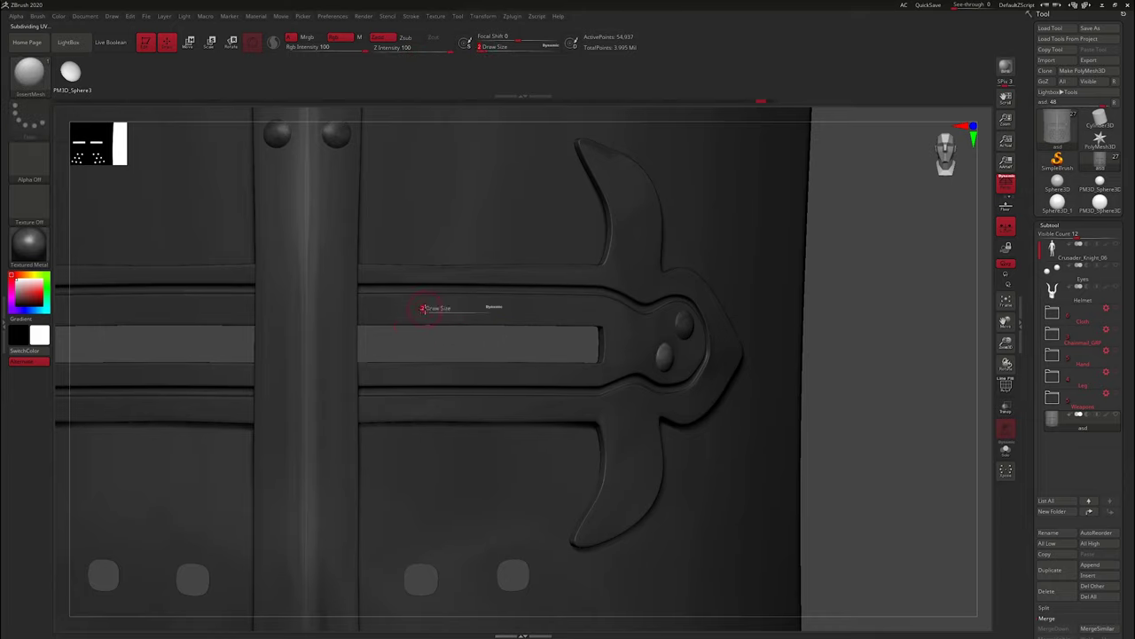
key("ctrl+z")
key("ctrl+z")
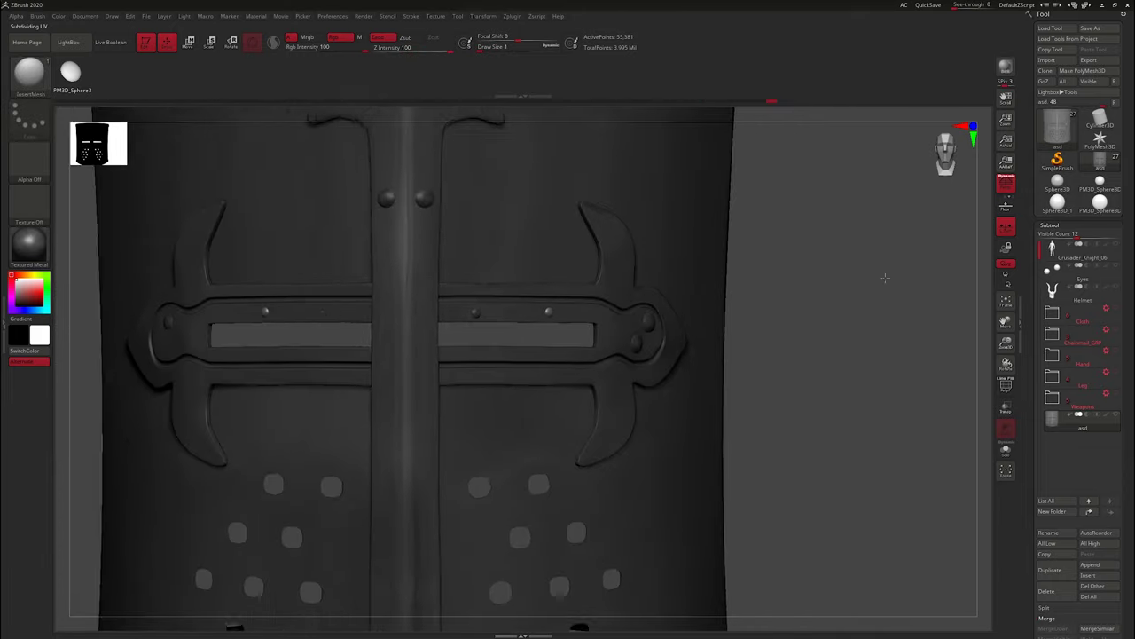
Place two sphere rivets, one below the other, down the helmet's side seam
key("f")
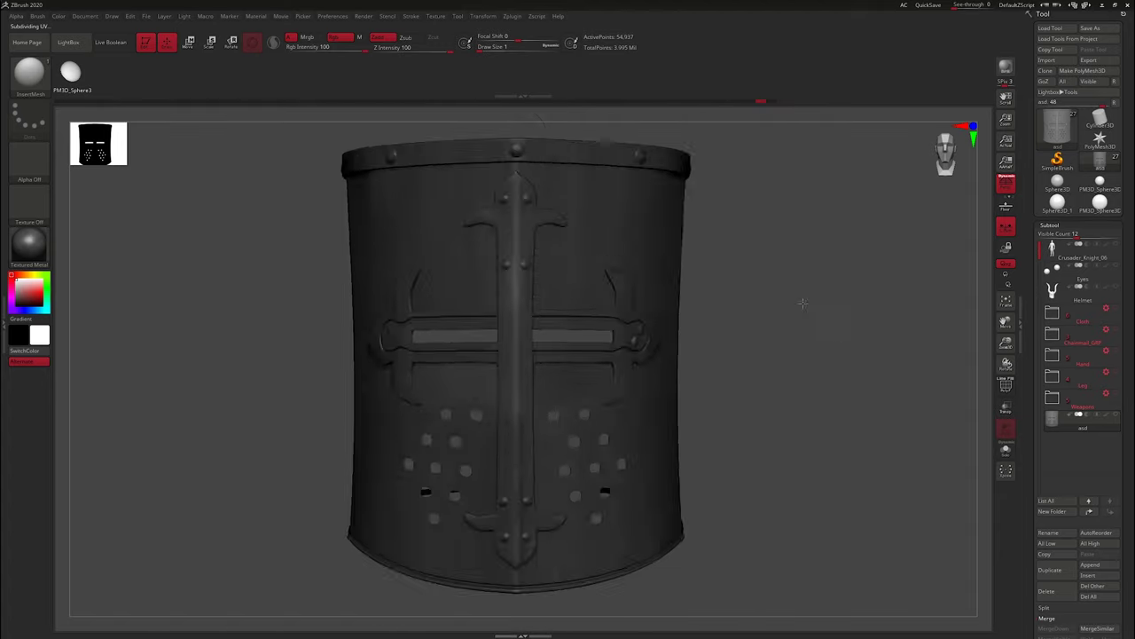
mouse_move(801, 320)
left_mouse_down()
mouse_move(735, 312)
mouse_move(613, 223)
left_mouse_up()
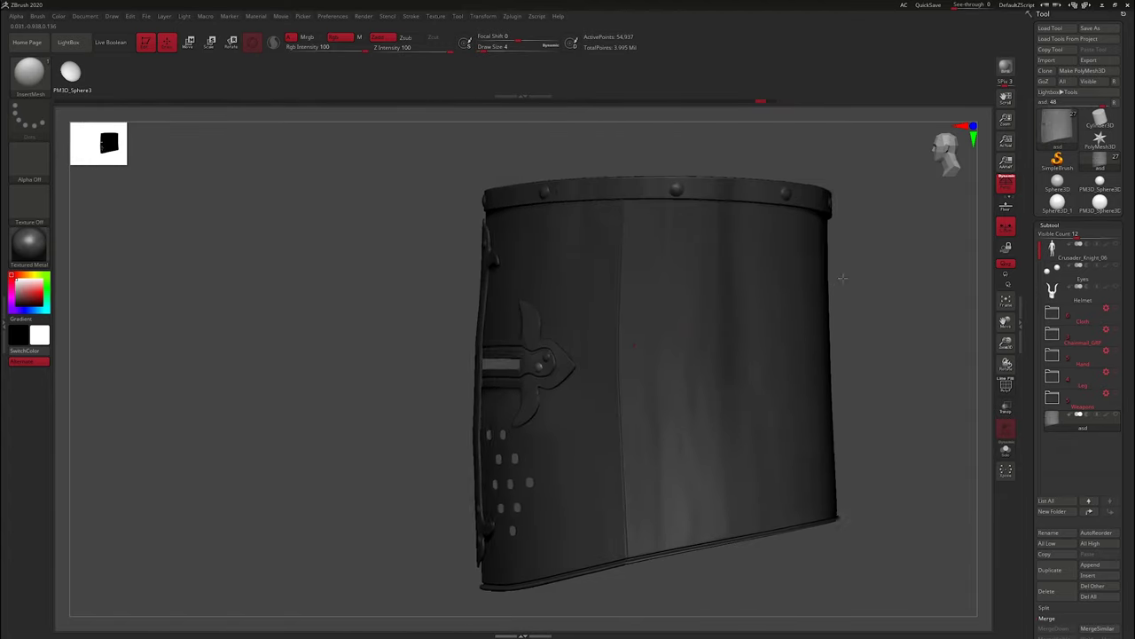
left_click_drag(788, 238, 644, 223)
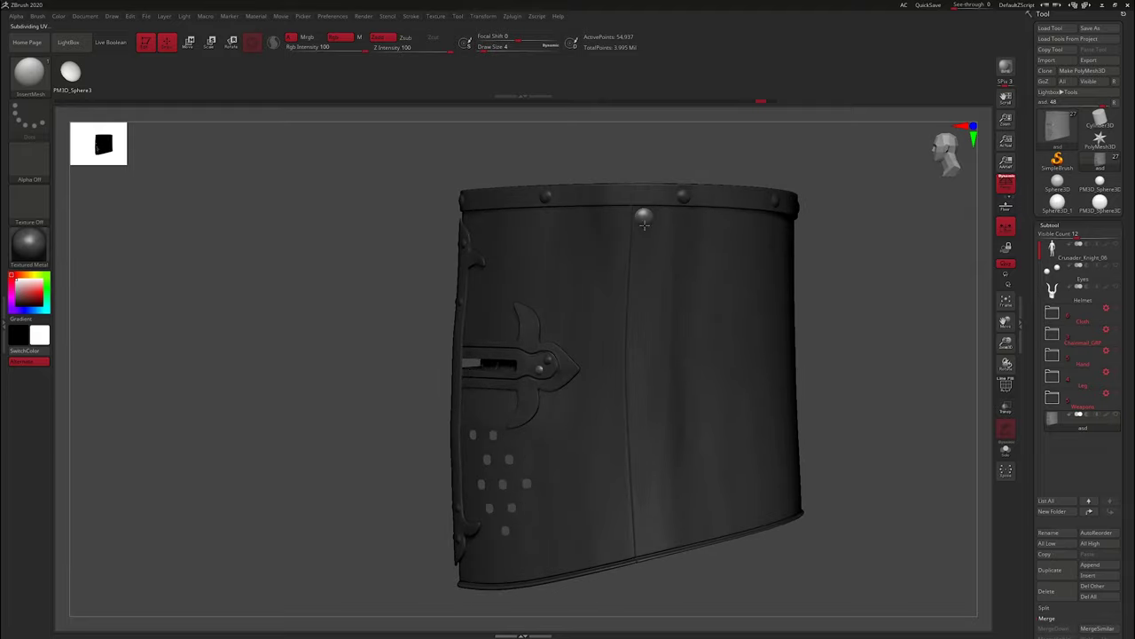
key("s")
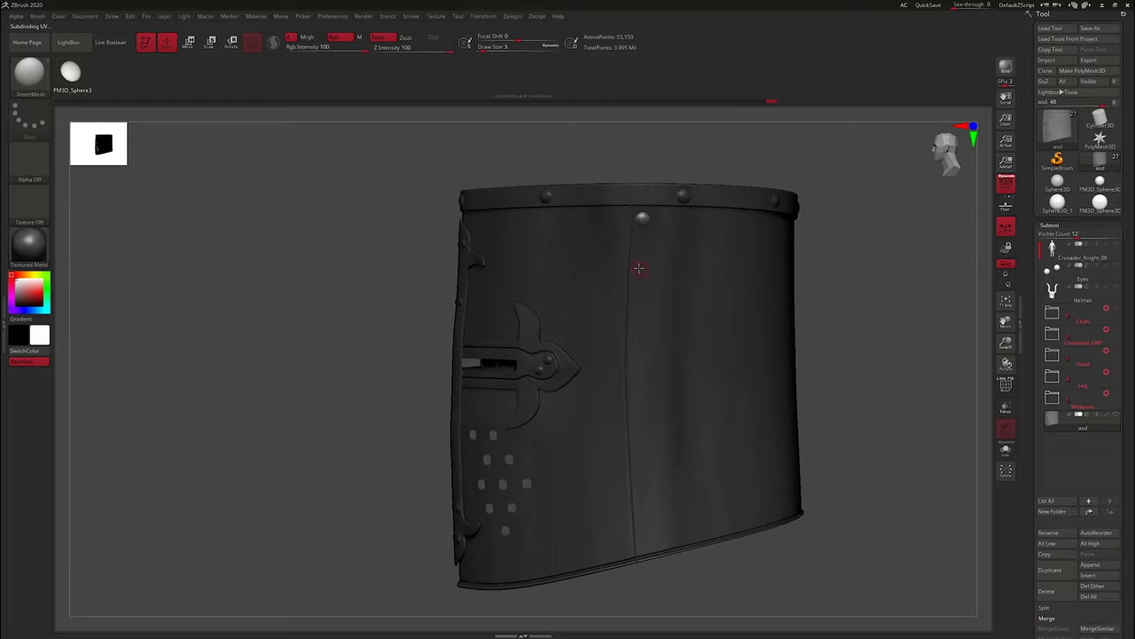
left_click(637, 268)
left_click_drag(638, 268, 747, 259)
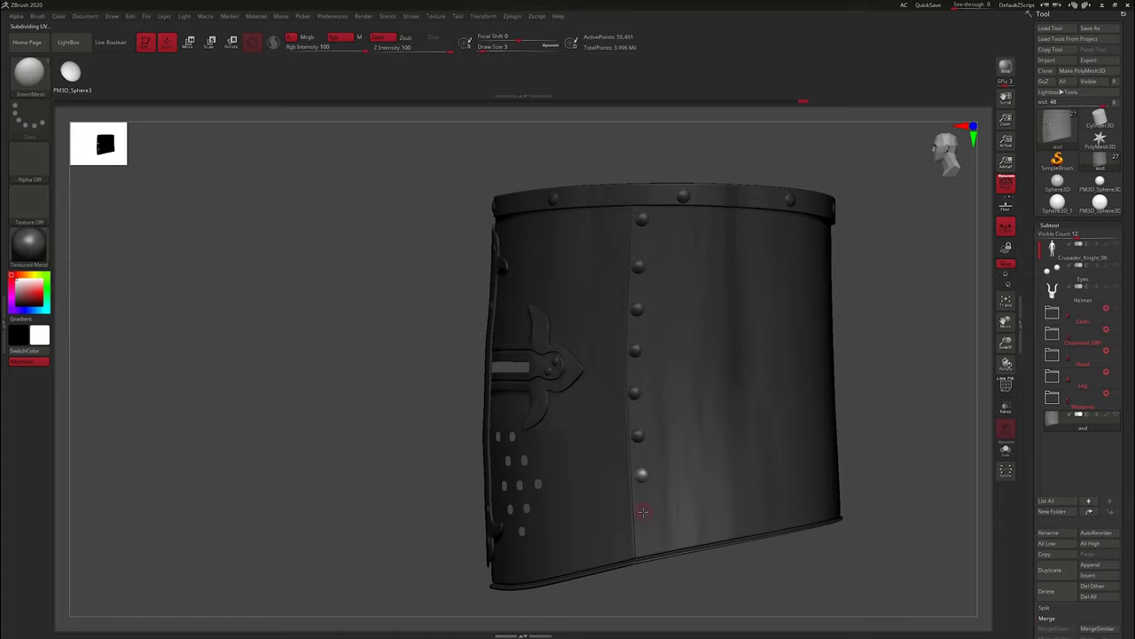
left_click(643, 512)
mouse_move(852, 515)
left_mouse_down()
mouse_move(839, 325)
mouse_move(876, 411)
left_mouse_up()
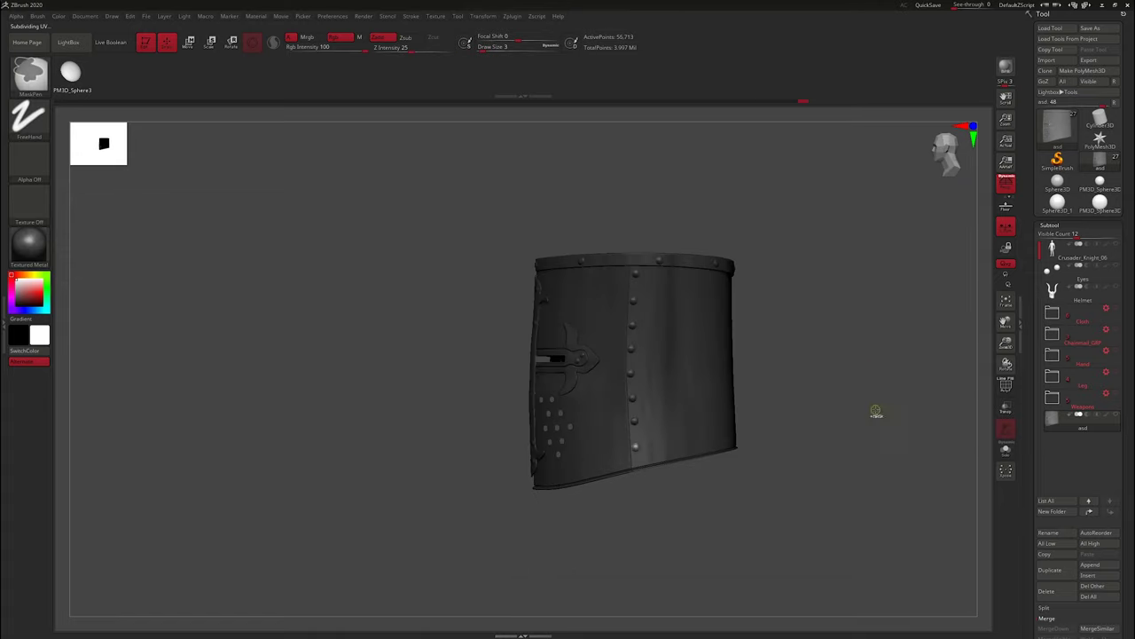
left_click_drag(873, 301, 618, 303, "alt")
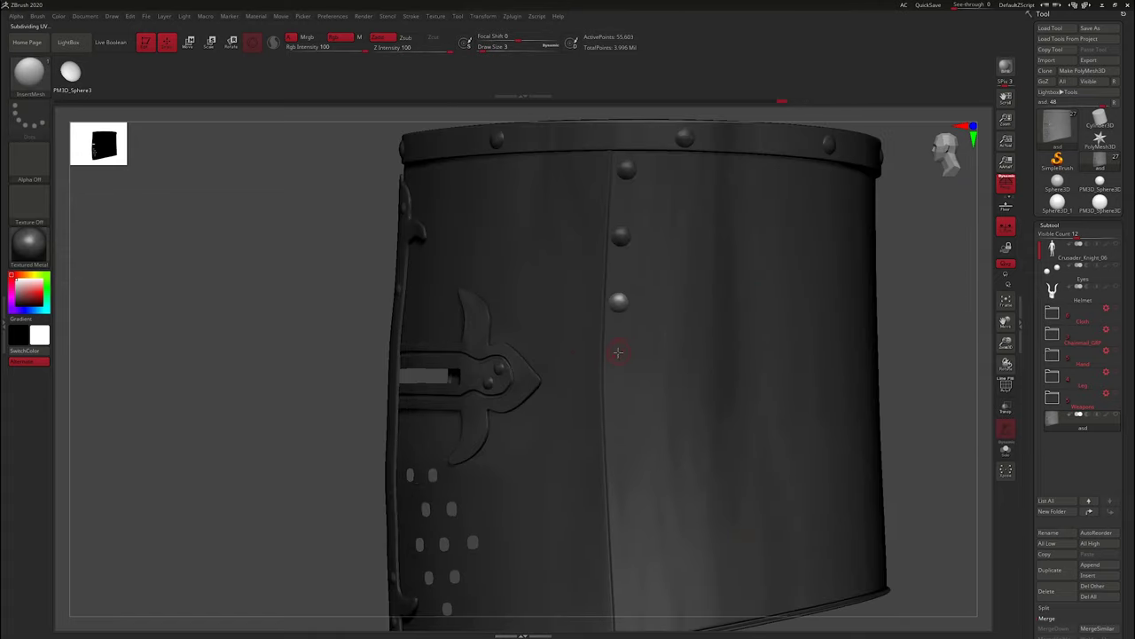
right_click_drag(626, 426, 568, 409)
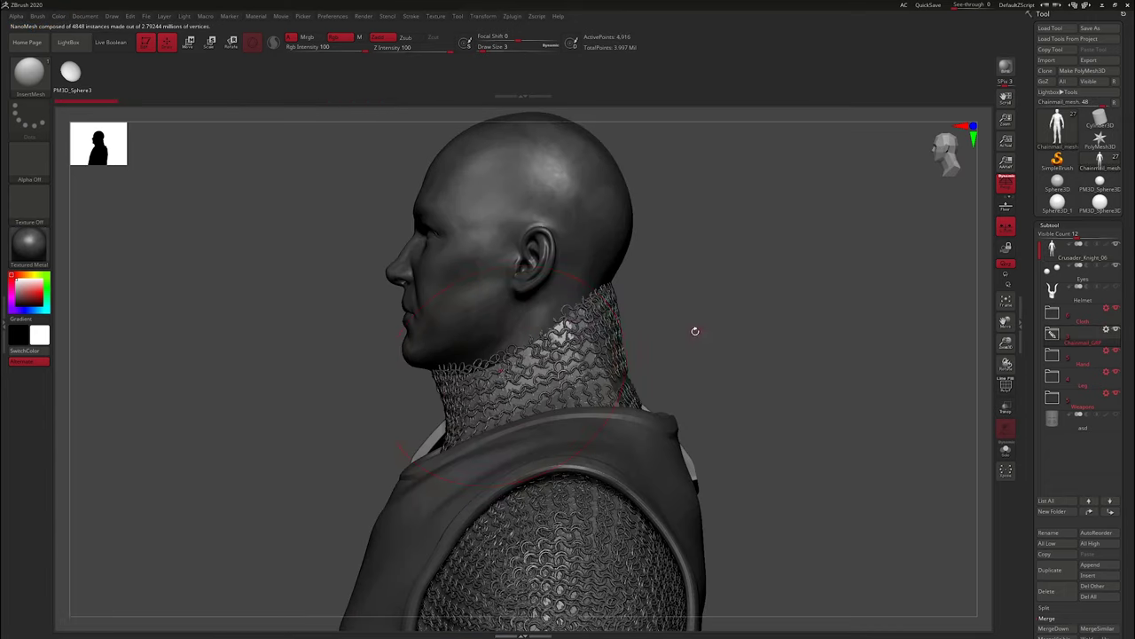
Switch to the Move brush (B-M-V) and view the knight in side profile
key("b")
key("m")
key("v")
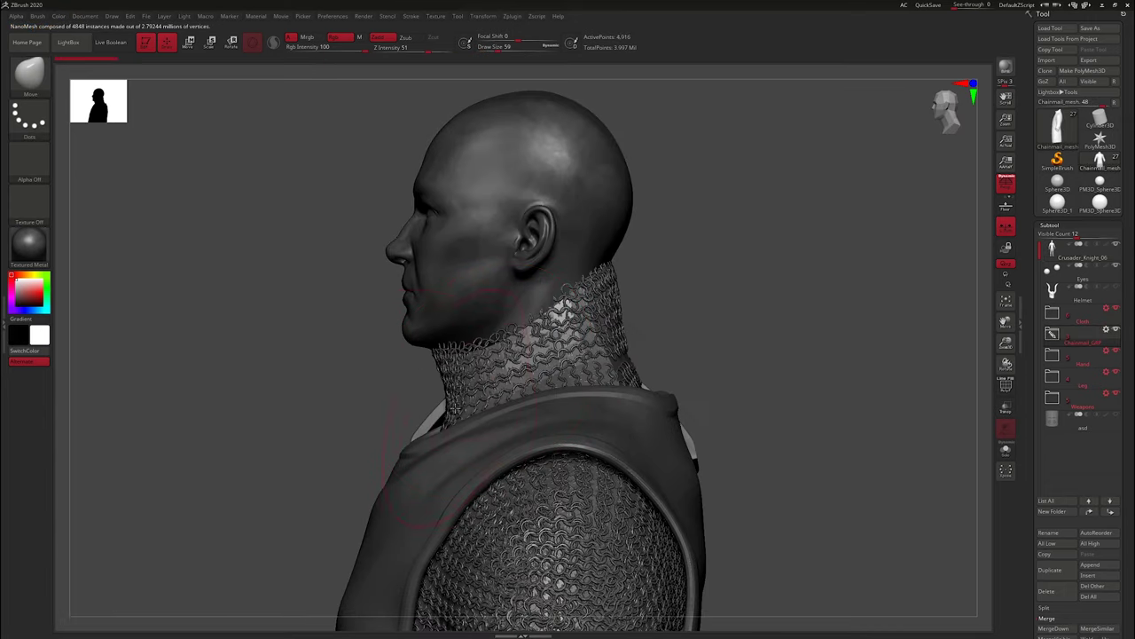
mouse_move(754, 315)
left_mouse_down("shift")
mouse_move(647, 314)
mouse_move(471, 263)
left_mouse_up("shift")
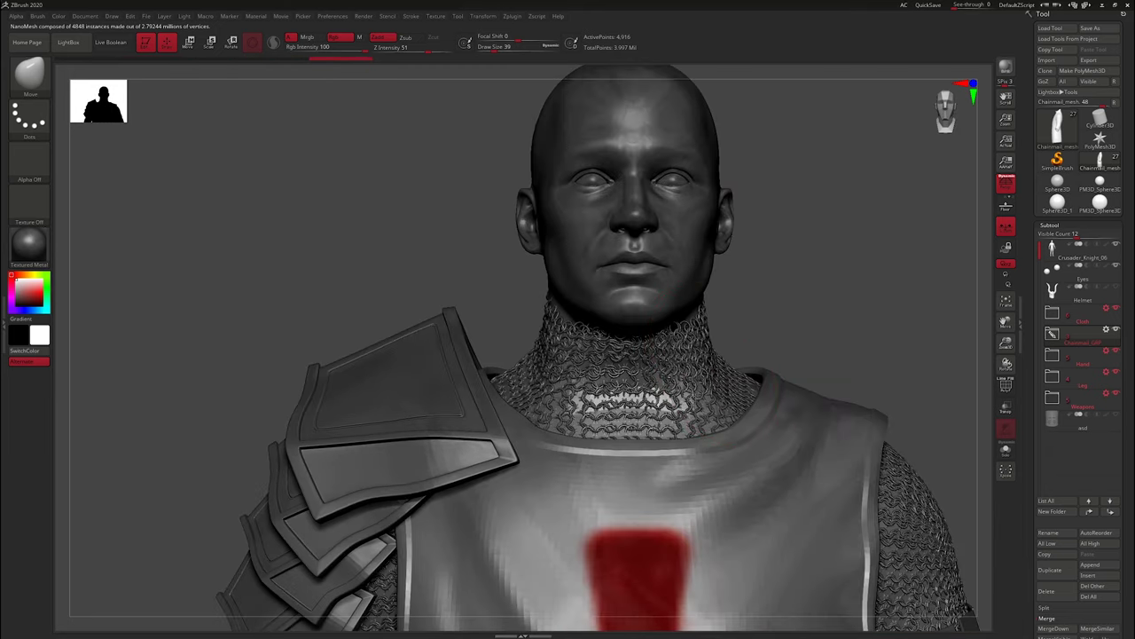
left_click_drag(471, 263, 621, 266, "shift")
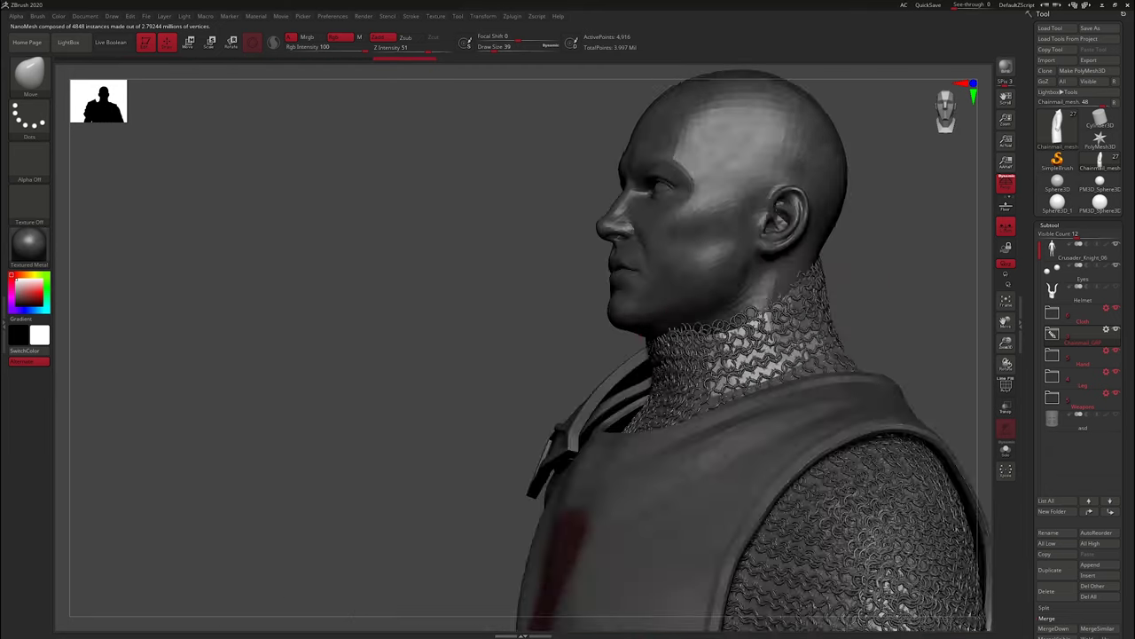
Hide the shoulder armour, show the asd helmet subtool, and frame the whole knight from the front
left_click(1098, 393)
left_click(1073, 422)
mouse_move(598, 463)
left_mouse_down()
mouse_move(481, 355)
mouse_move(713, 336)
left_mouse_up()
key("f")
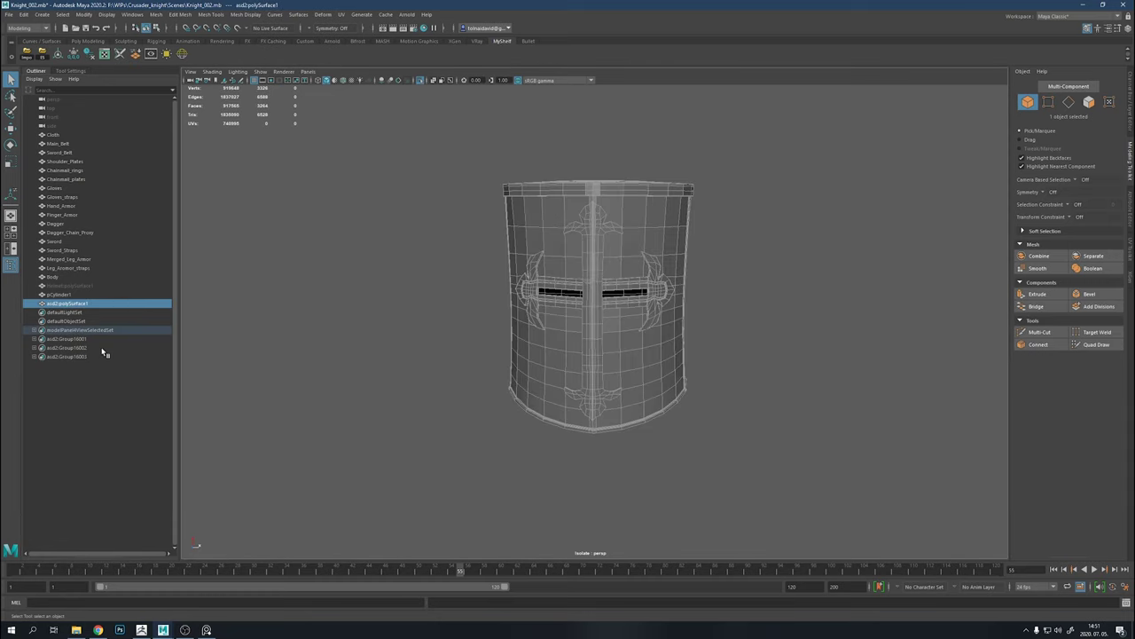
Rename the helmet mesh in the Outliner and delete the stray cylinder at the knight's feet
double_click(67, 303)
type("Helmet_Retopo_low")
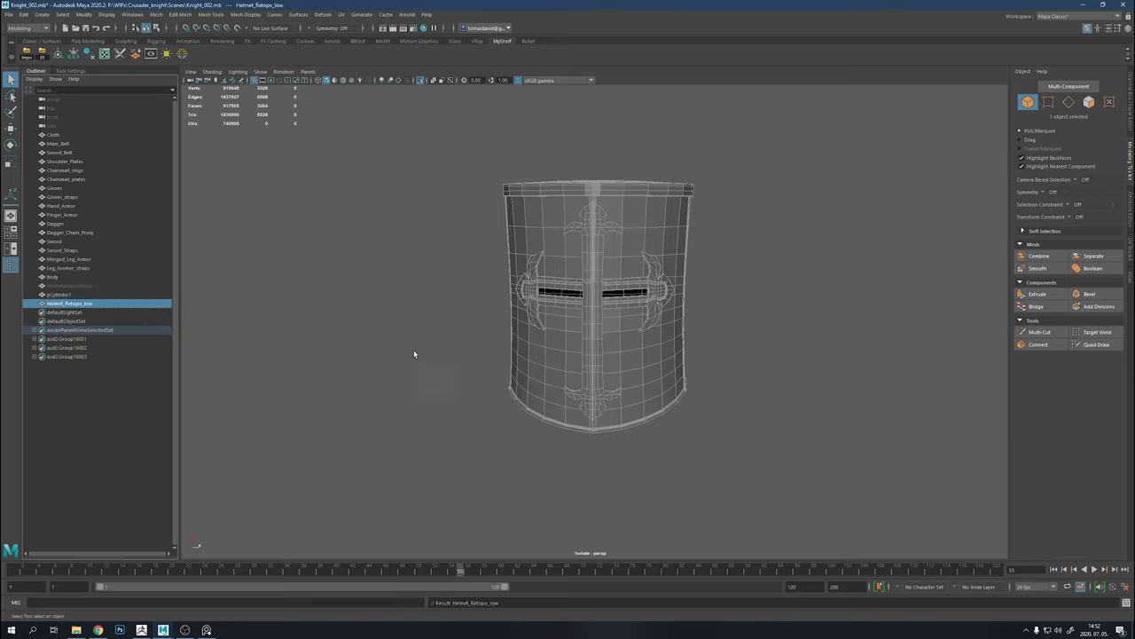
left_click(413, 349)
key("ctrl+1")
left_click(120, 286)
type("Helmet_With_Horns")
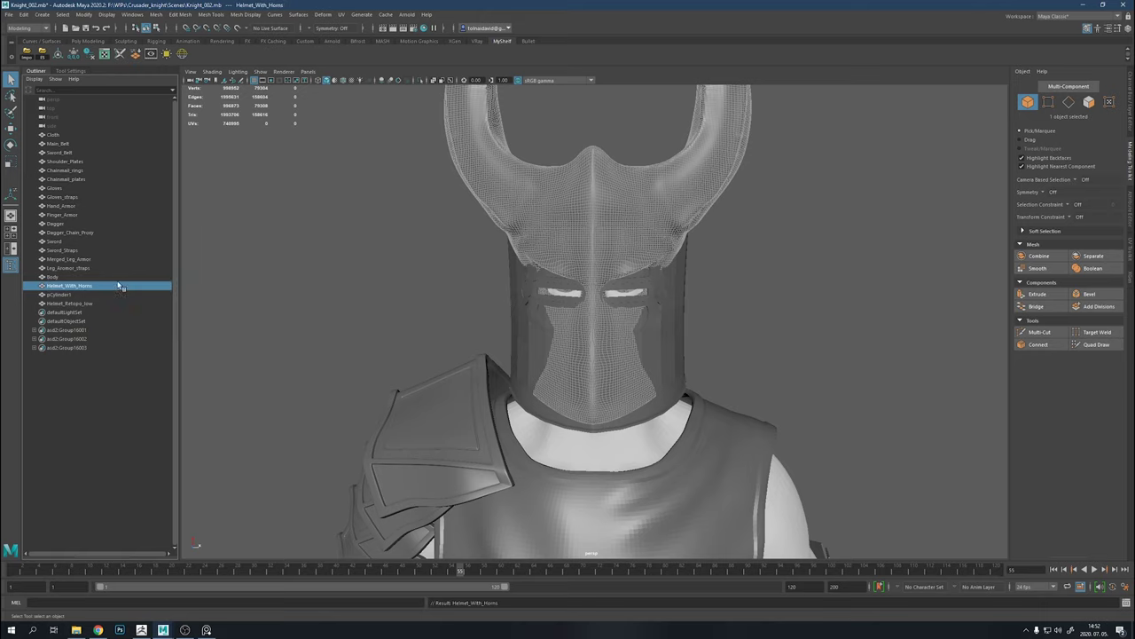
key("f")
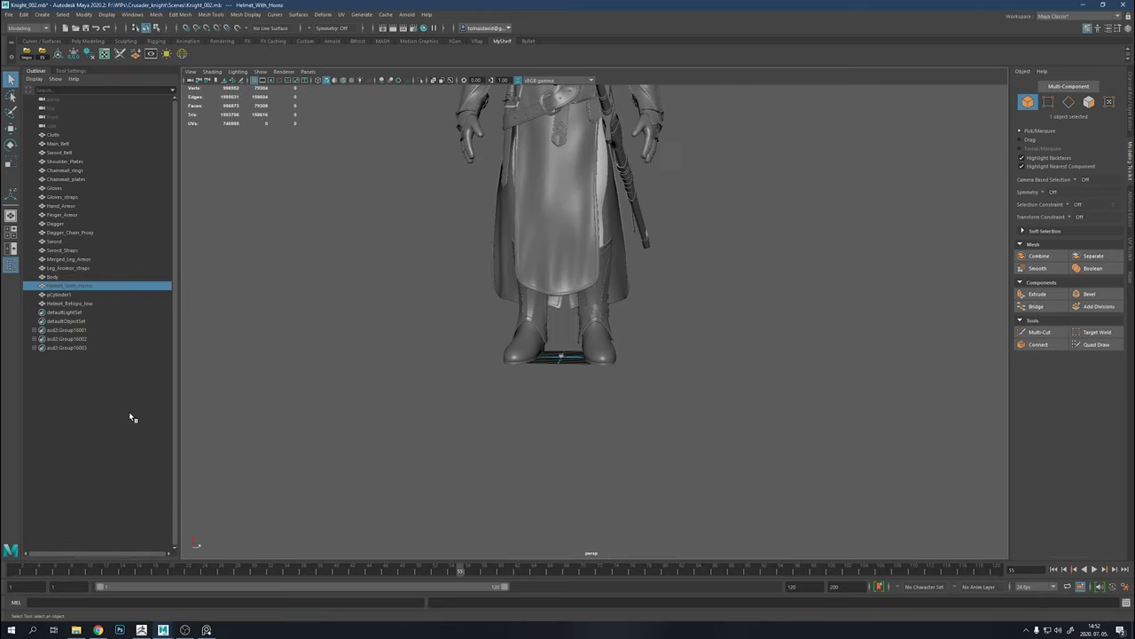
key("Delete")
key("f")
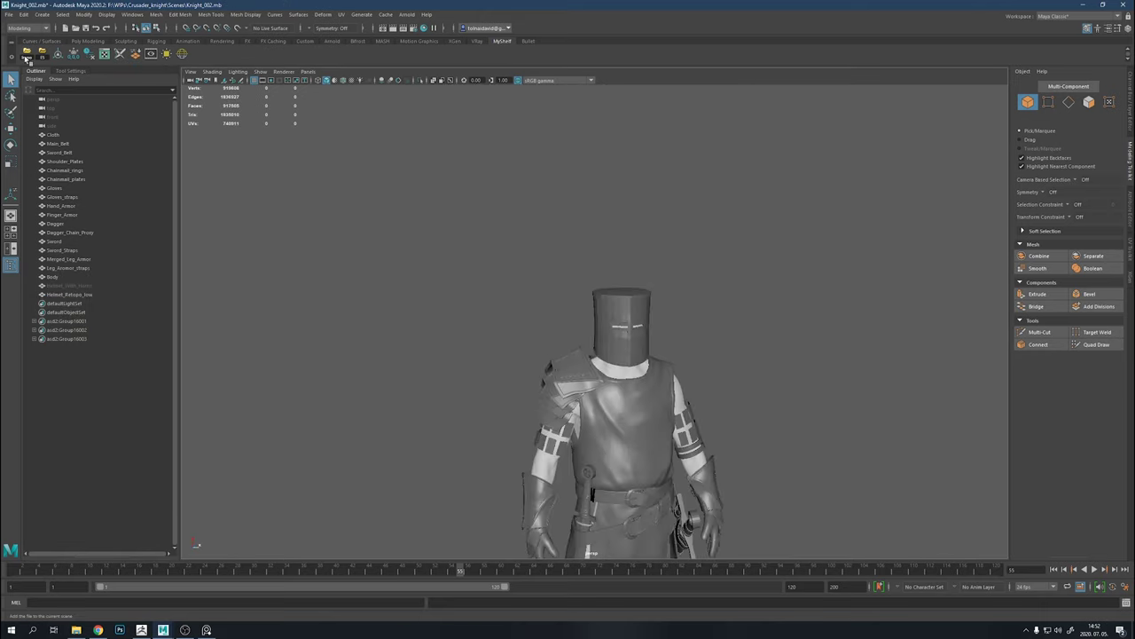
Import asd.OBJ, hide Helmet_Retopo_low, and delete the old asd groups
left_click(27, 55)
double_click(448, 243)
left_click(71, 293)
key("ctrl+h")
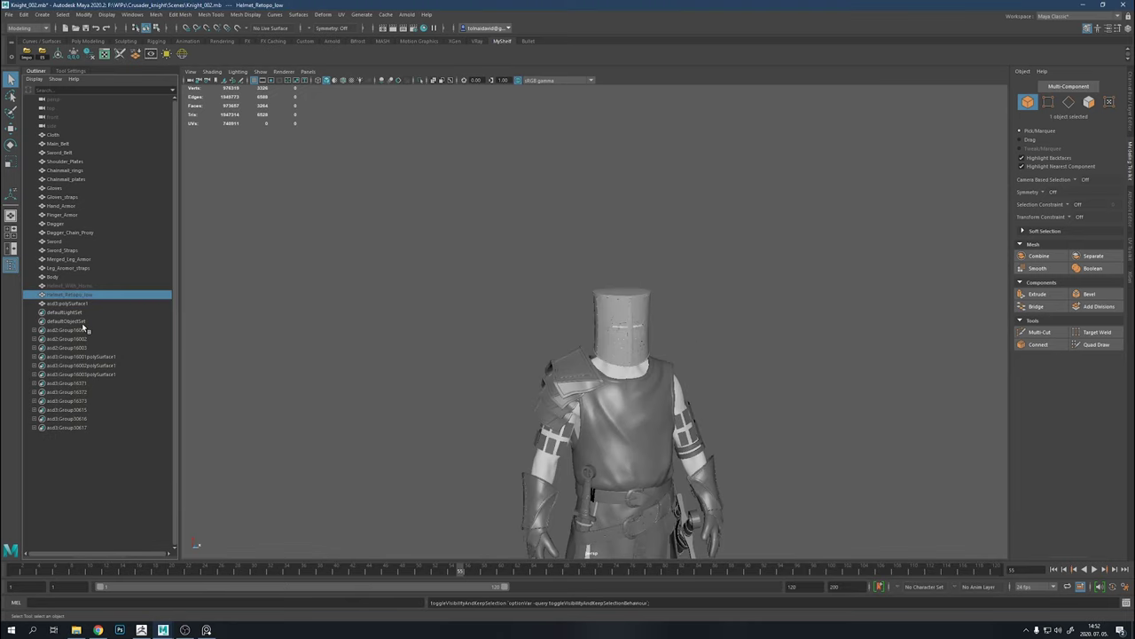
left_click_drag(62, 329, 106, 456)
key("Delete")
left_click(621, 328)
key("f")
Assign a new material to the imported helmet
right_click(549, 379)
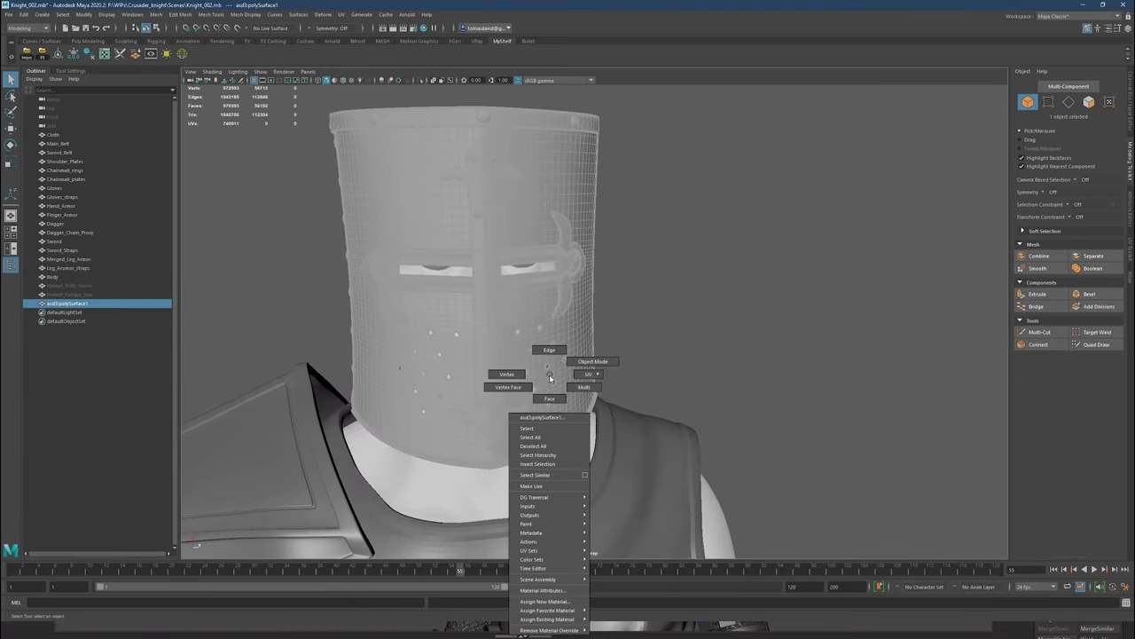
left_click(629, 541)
left_click(409, 27)
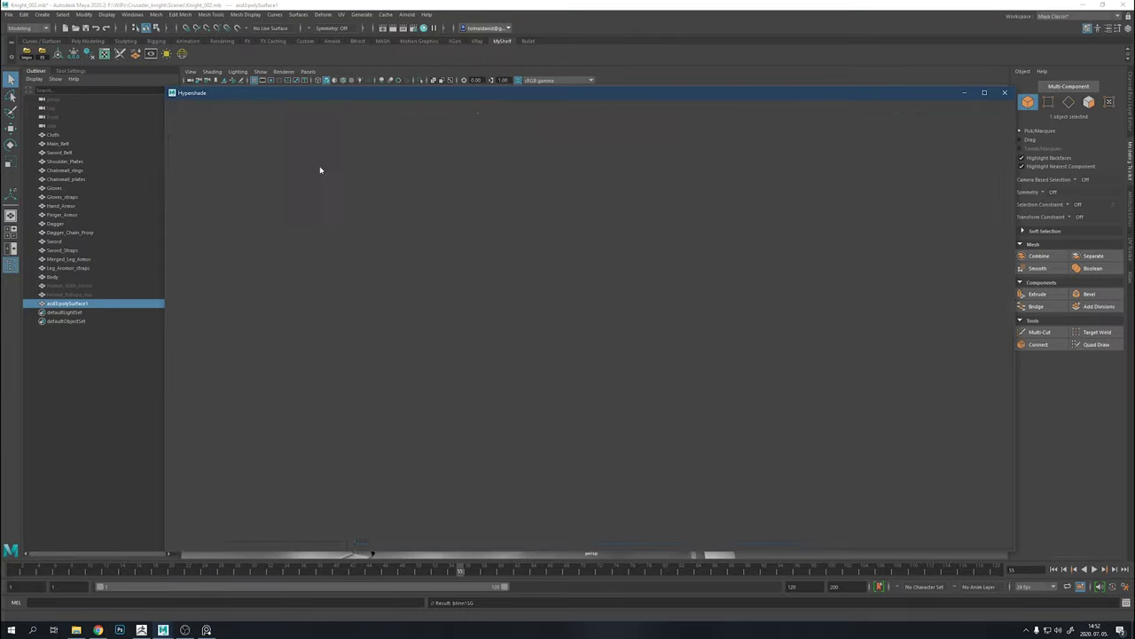
left_click(1004, 92)
Isolate the helmet and check the edge loops along the visor and around the eye slot
key("ctrl+1")
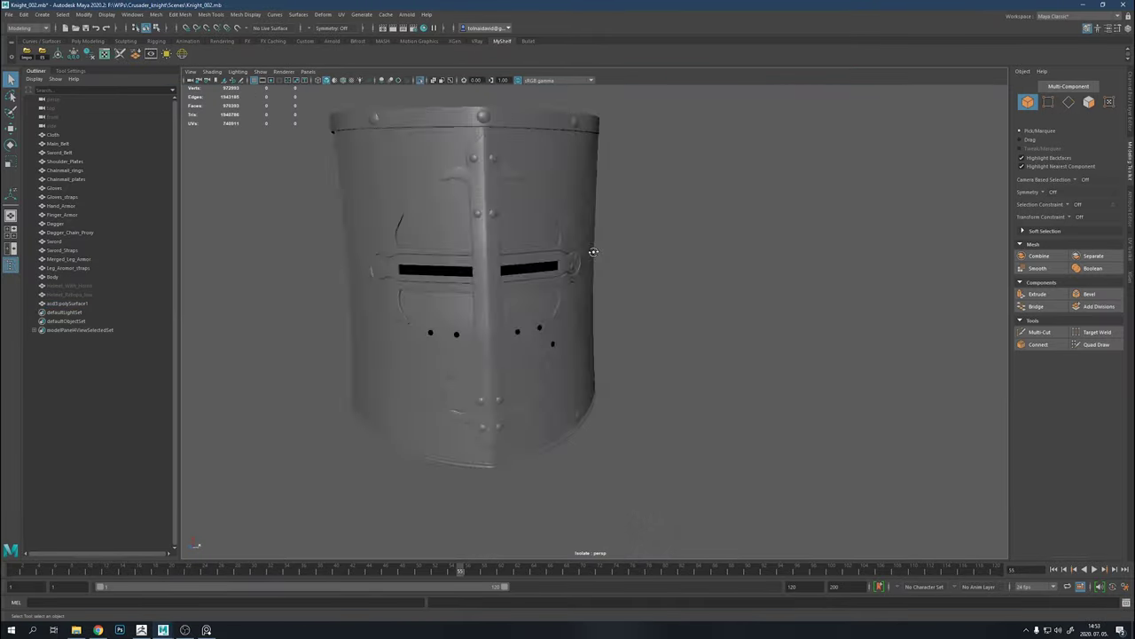
scroll(671, 277, "up", 5)
key("F10")
scroll(674, 280, "up", 5)
scroll(684, 287, "up", 3)
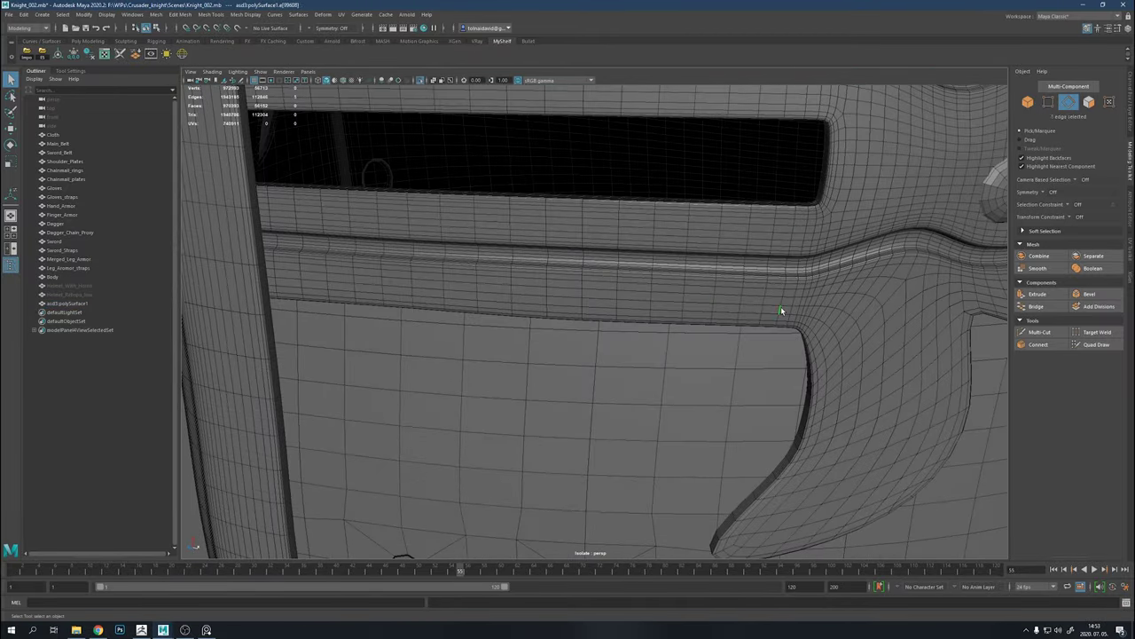
double_click(781, 306)
scroll(697, 302, "down", 5)
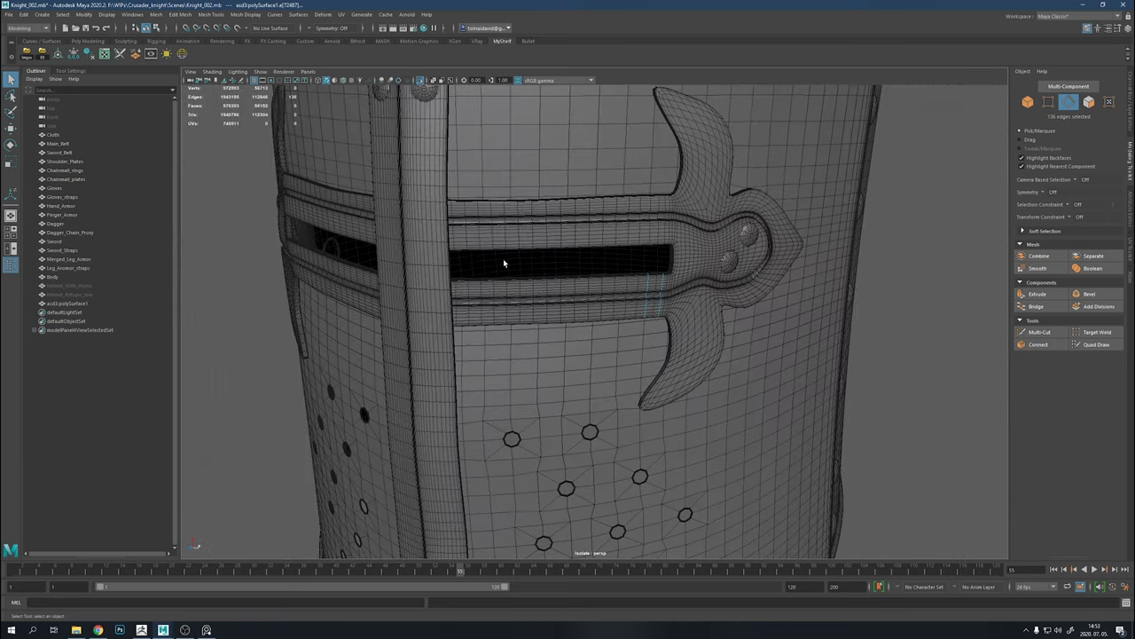
double_click(506, 261)
left_click_drag(506, 261, 488, 322, "alt")
scroll(489, 322, "up", 5)
left_click_drag(317, 337, 484, 340, "alt")
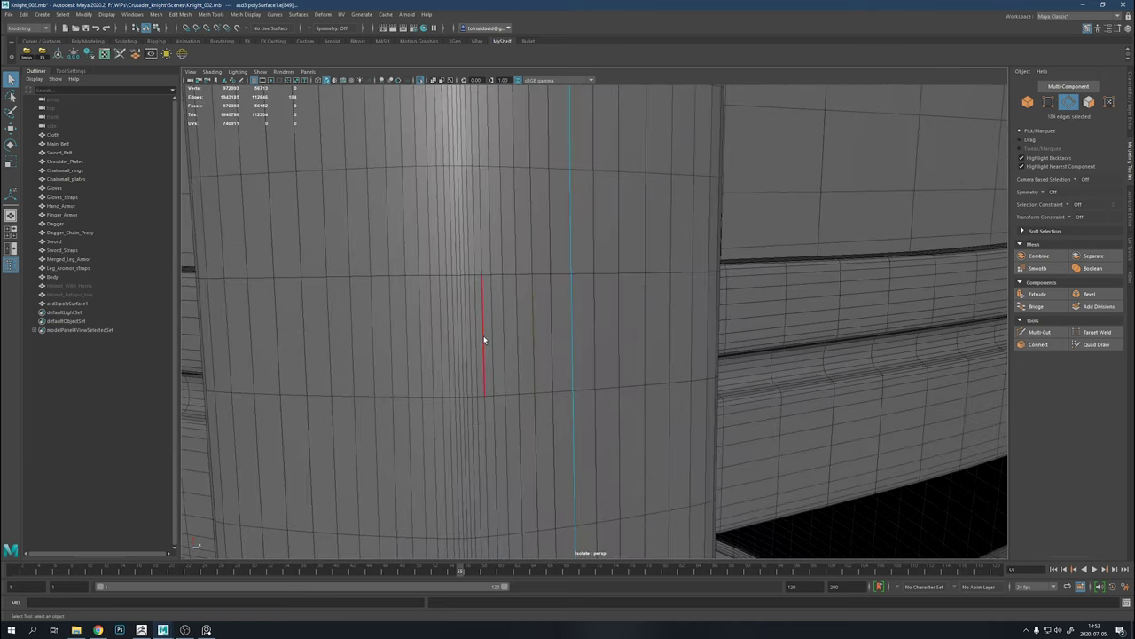
scroll(472, 331, "up", 4)
scroll(495, 352, "down", 1)
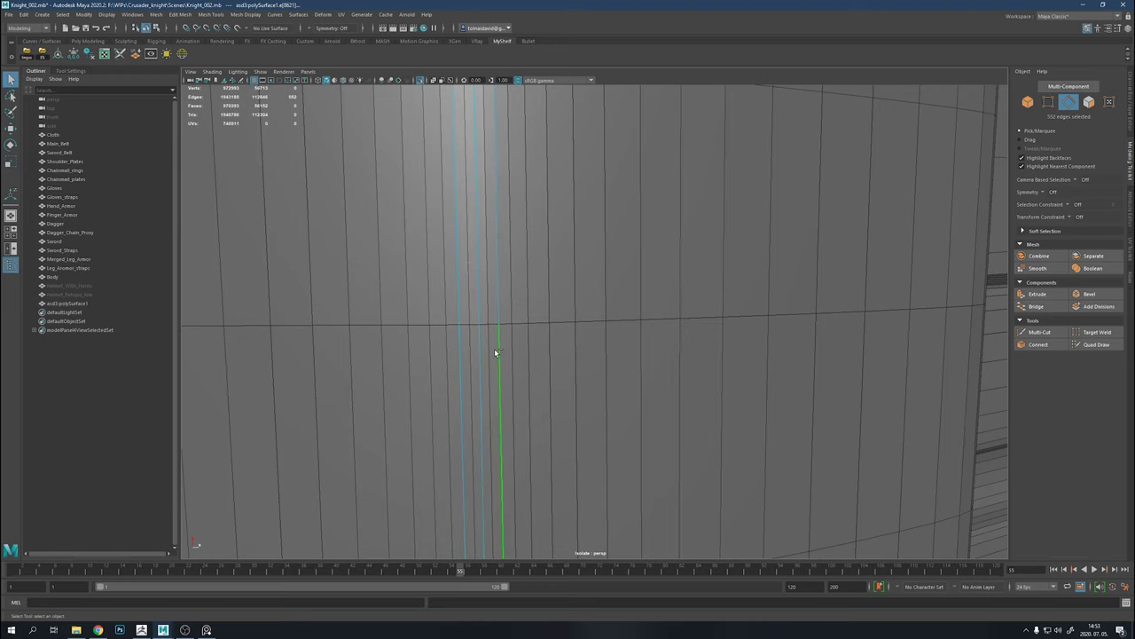
key("ctrl+z")
Switch to Face mode and inspect the pointed silhouette and T-shaped cross mesh
scroll(444, 355, "down", 3)
scroll(446, 365, "up", 2)
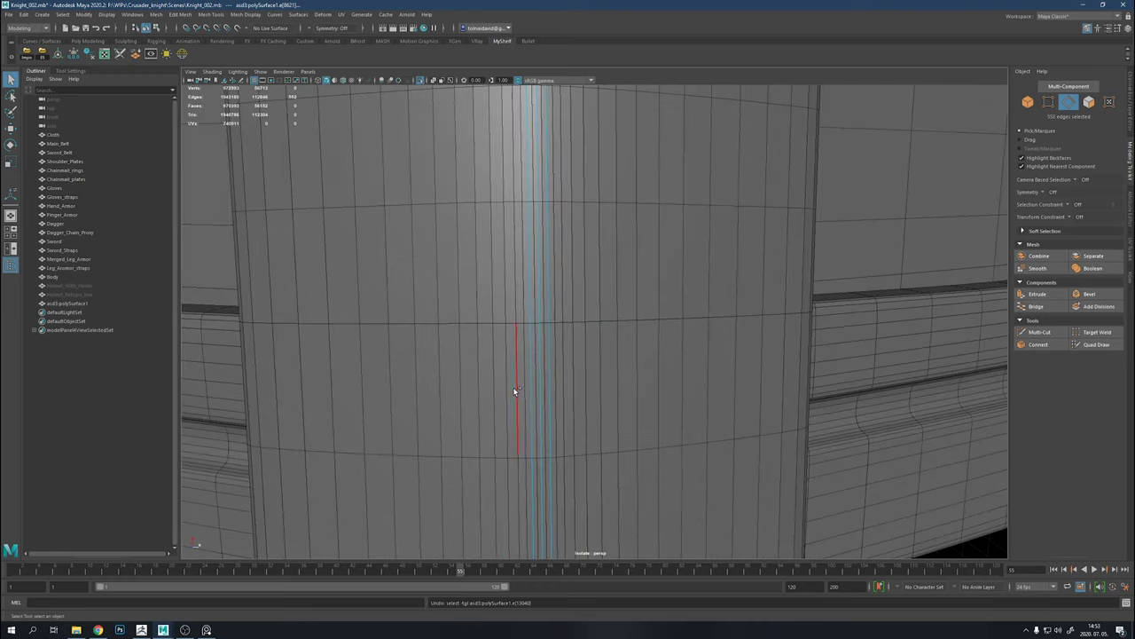
scroll(554, 382, "down", 3)
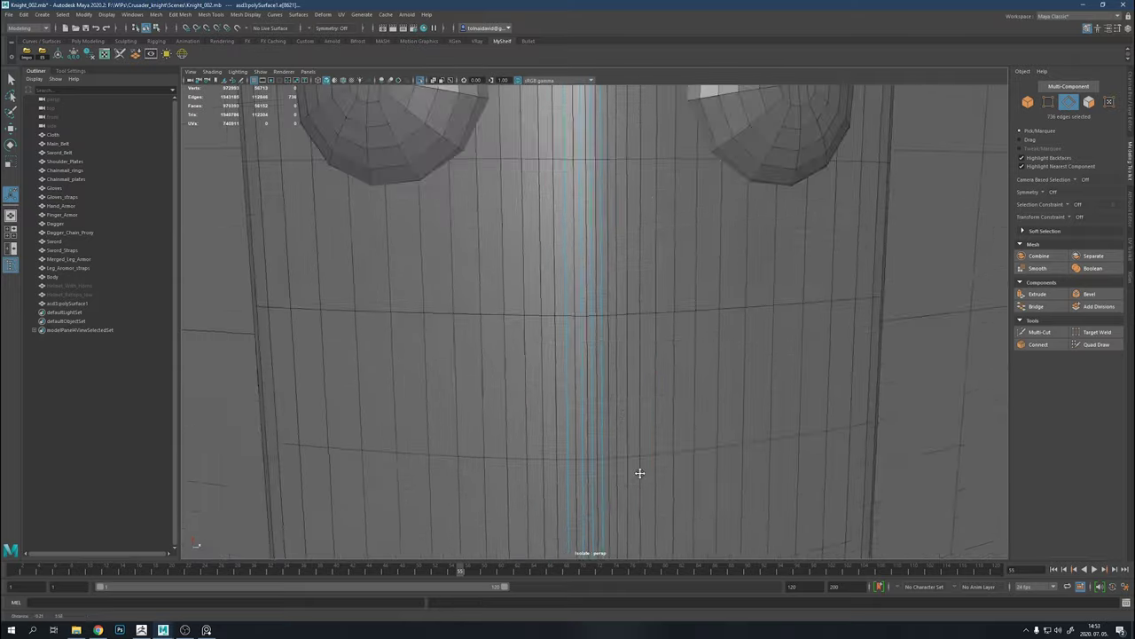
scroll(639, 471, "down", 2)
mouse_move(639, 471)
left_mouse_down("alt")
mouse_move(588, 358)
mouse_move(610, 293)
left_mouse_up("alt")
scroll(588, 358, "up", 3)
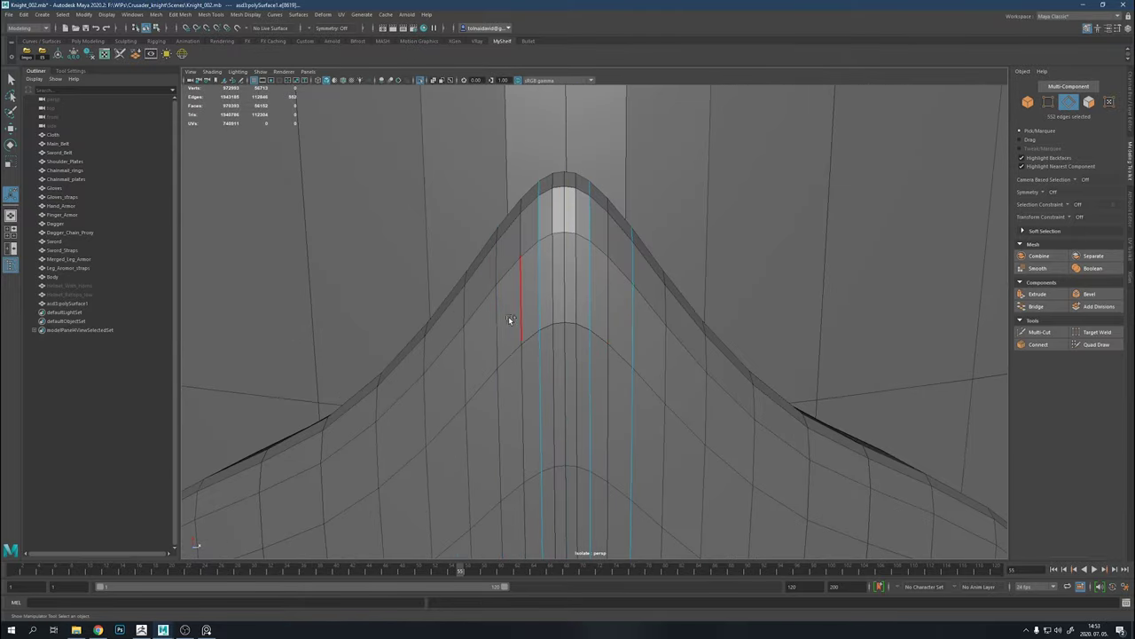
scroll(524, 257, "down", 5)
right_click(588, 330)
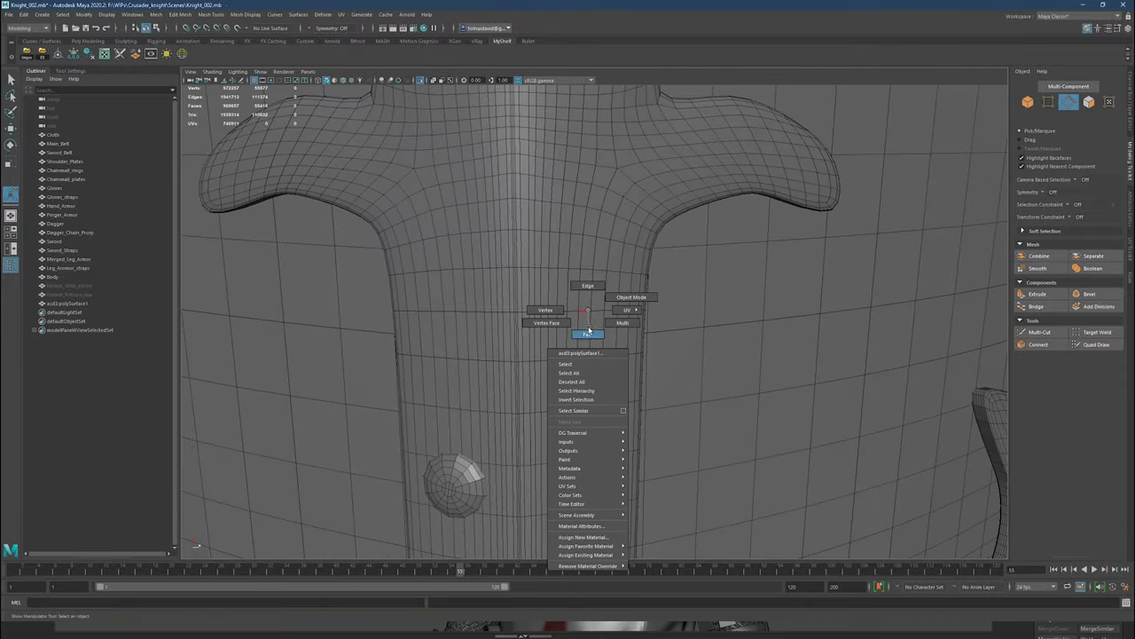
left_click(588, 330)
scroll(588, 331, "down", 3)
left_click_drag(588, 331, 755, 435, "alt")
scroll(563, 324, "up", 4)
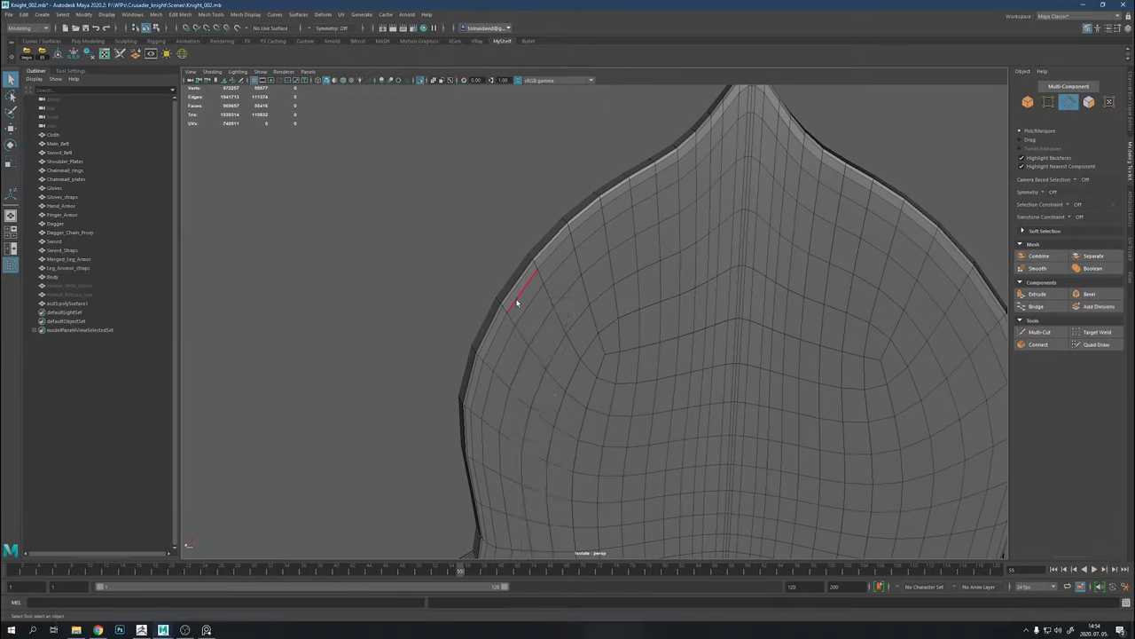
scroll(552, 262, "down", 5)
mouse_move(645, 157)
left_mouse_down("alt")
mouse_move(648, 246)
mouse_move(787, 341)
left_mouse_up("alt")
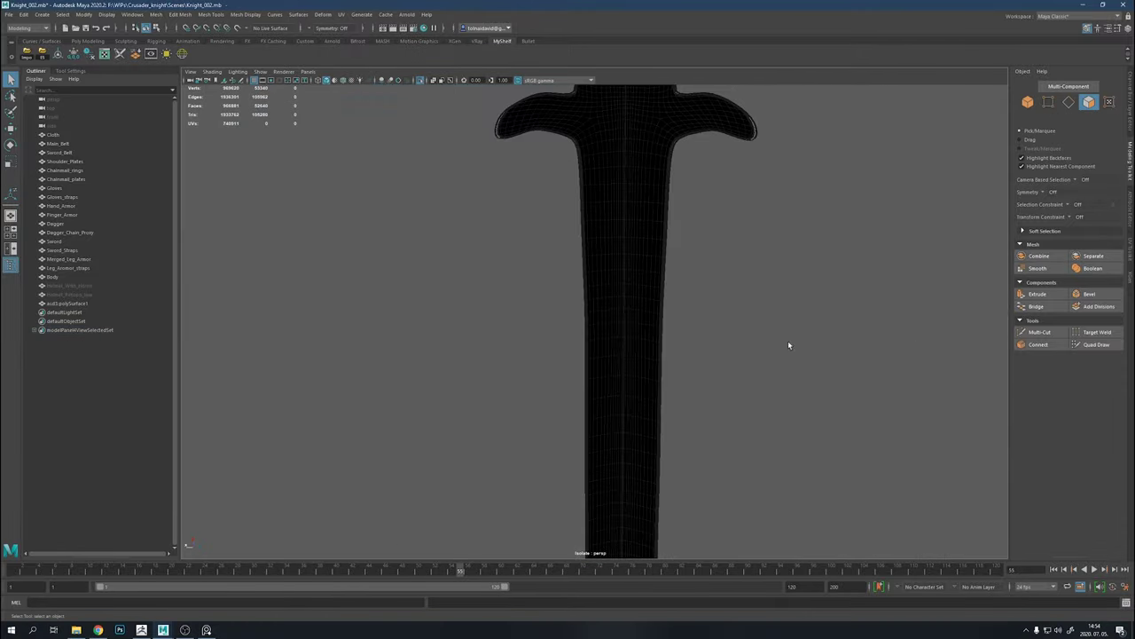
scroll(772, 354, "up", 4)
scroll(763, 361, "down", 5)
Isolate the cross emblem to check it, then exit Isolate Select to show everything
key("ctrl+1")
scroll(626, 344, "up", 5)
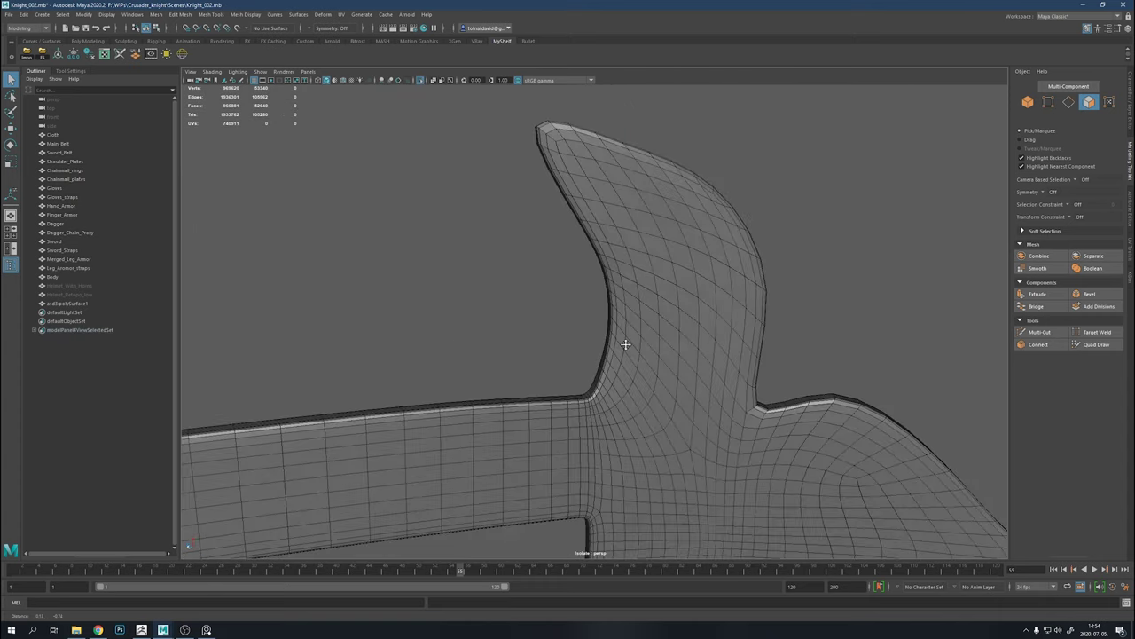
scroll(605, 241, "down", 5)
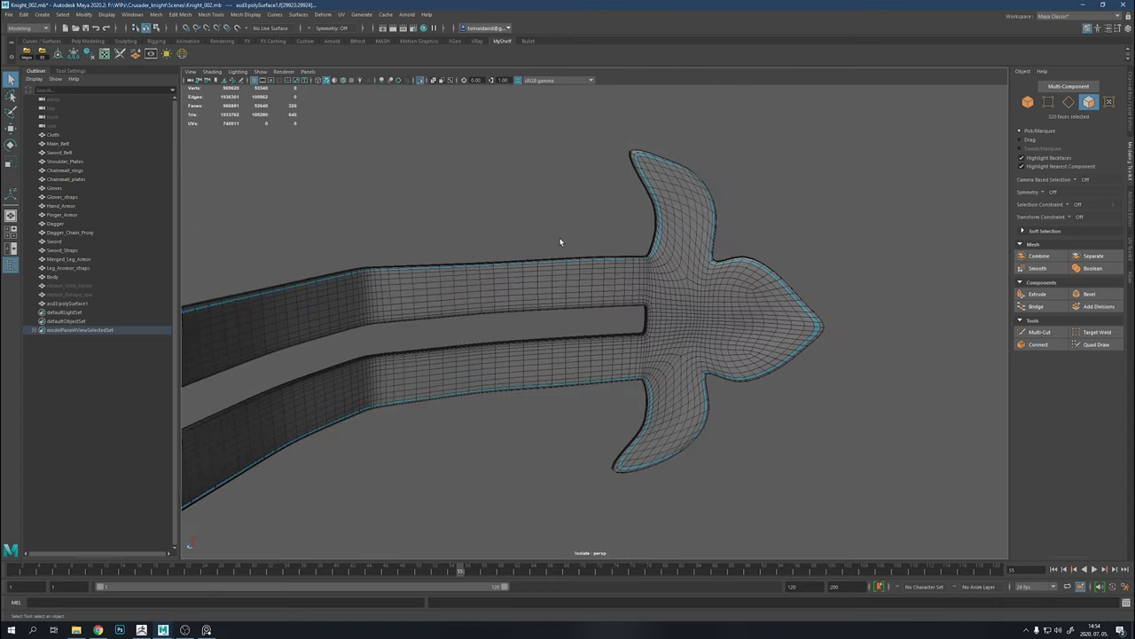
scroll(657, 298, "up", 4)
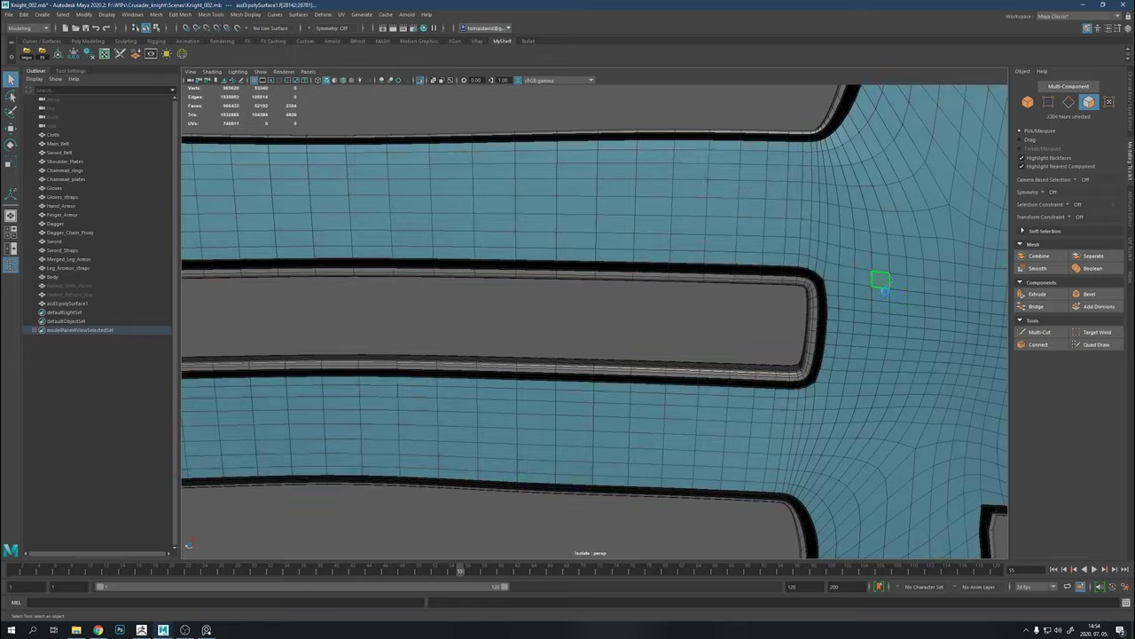
key("ctrl+1")
scroll(561, 347, "down", 5)
right_click_drag(690, 297, 588, 210)
Add a Multi-Cut edge at the breathing holes on the helmet's front
scroll(588, 210, "down", 3)
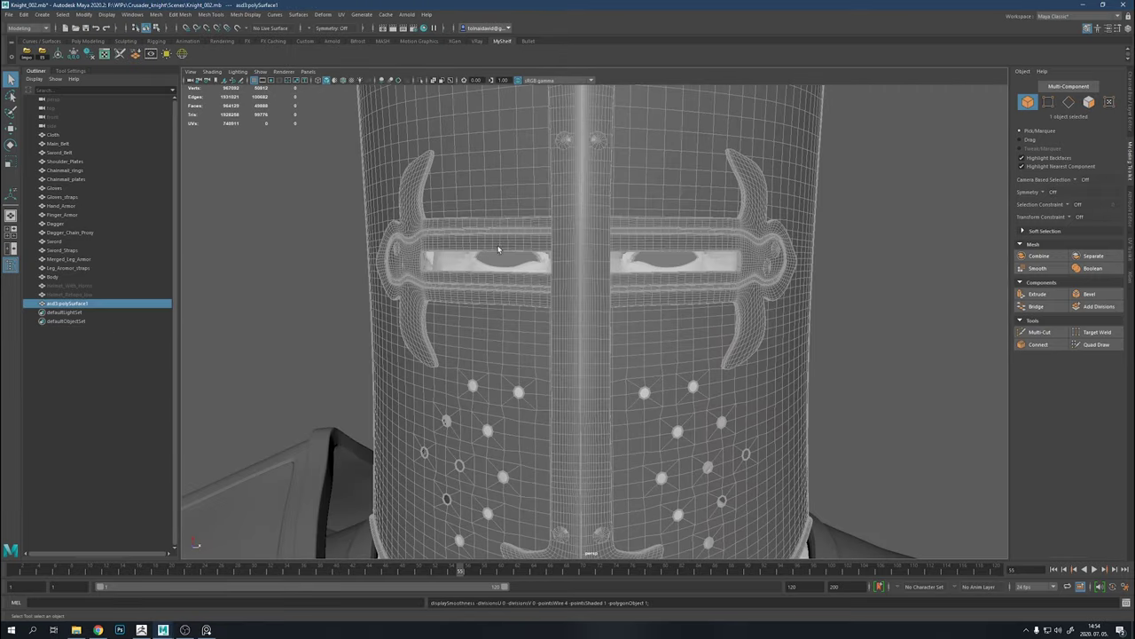
scroll(639, 308, "up", 4)
mouse_move(589, 210)
left_mouse_down("alt")
mouse_move(638, 308)
mouse_move(648, 400)
left_mouse_up("alt")
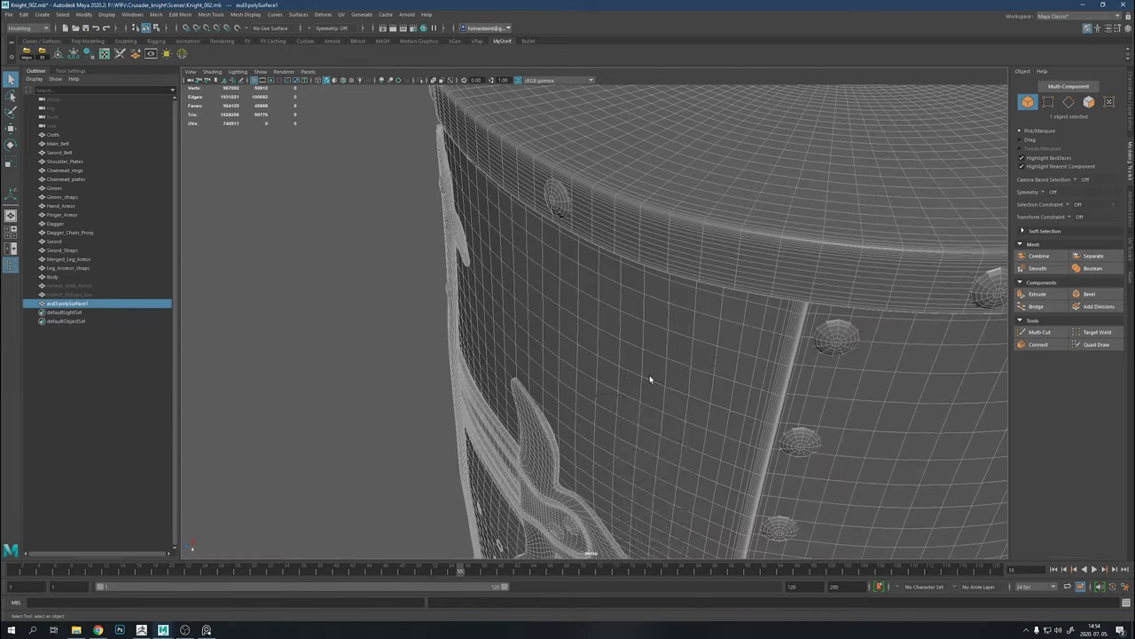
scroll(649, 374, "down", 5)
mouse_move(666, 324)
left_mouse_down("alt")
mouse_move(697, 355)
mouse_move(720, 299)
left_mouse_up("alt")
scroll(720, 299, "up", 3)
scroll(616, 418, "up", 6)
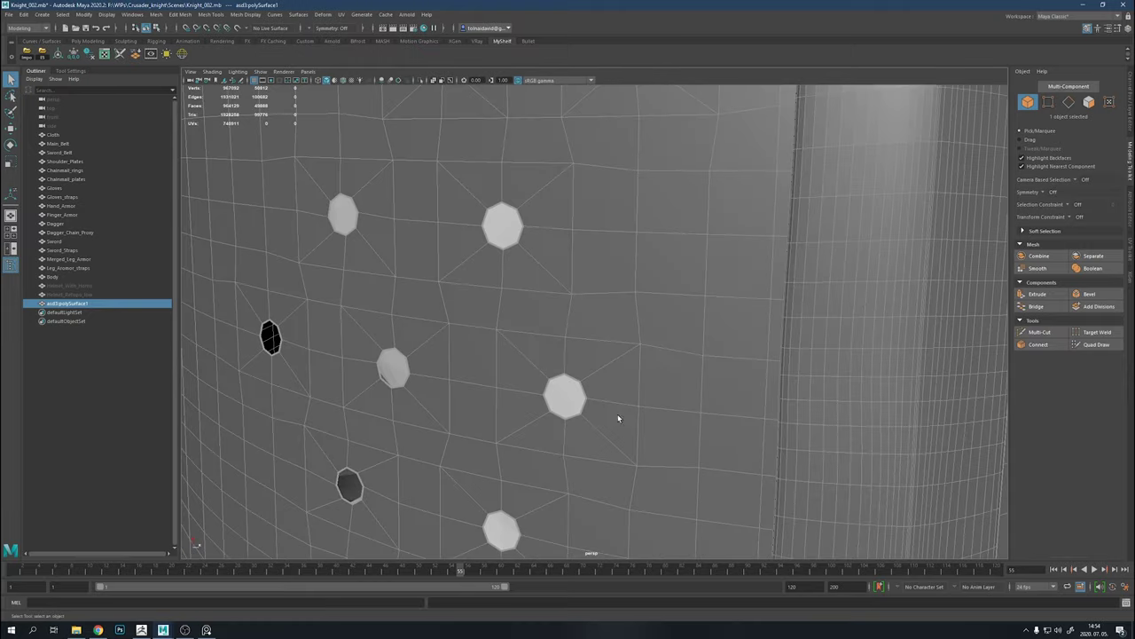
right_click_drag(616, 418, 582, 390, "shift")
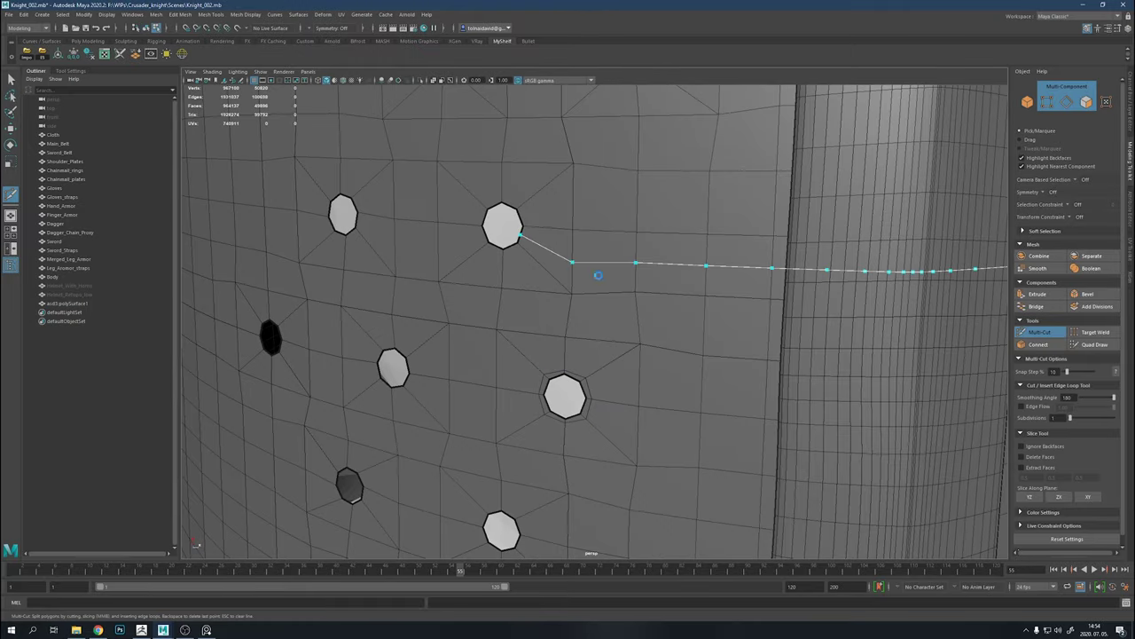
key("w")
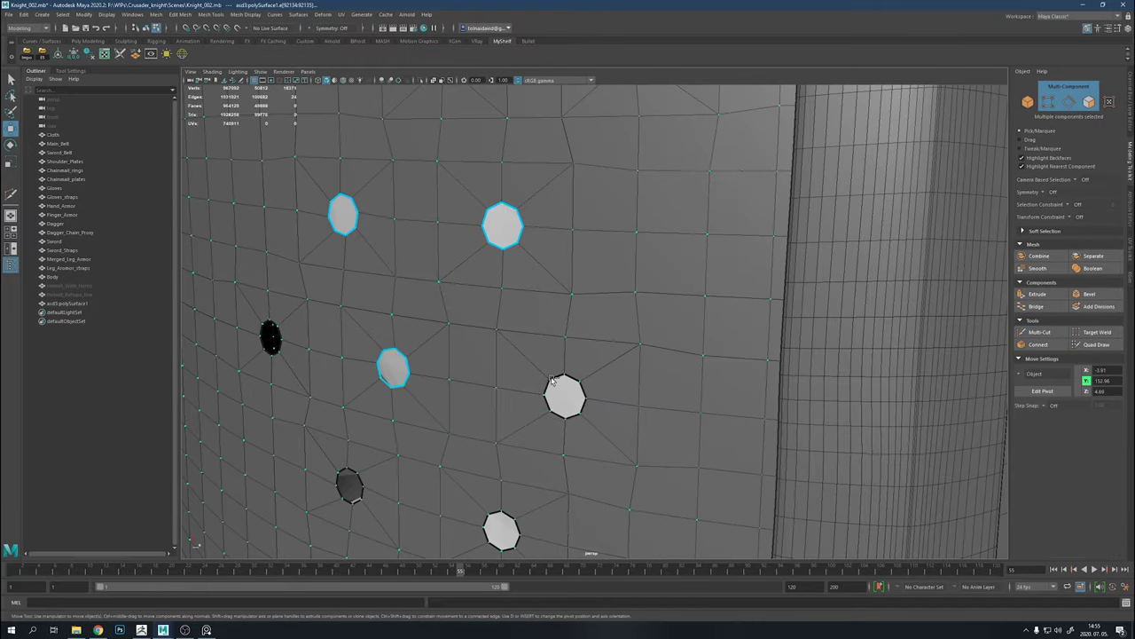
Select the border edge loops of eight breathing holes
left_click_drag(537, 427, 649, 288, "alt")
double_click(649, 288, "shift")
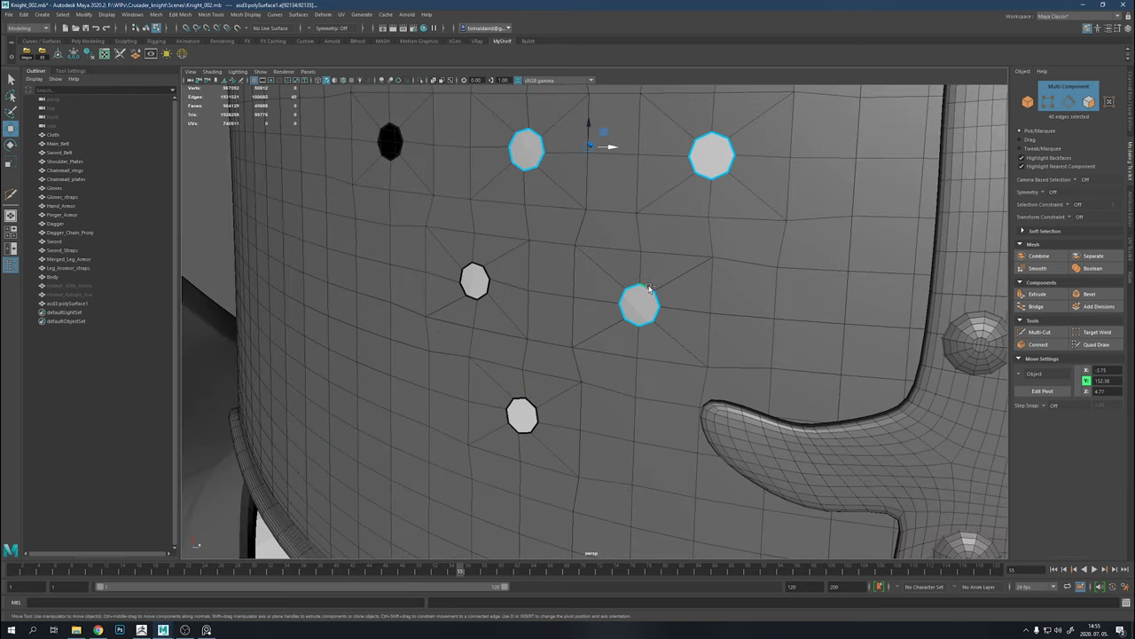
double_click(454, 277, "shift")
scroll(532, 266, "down", 5)
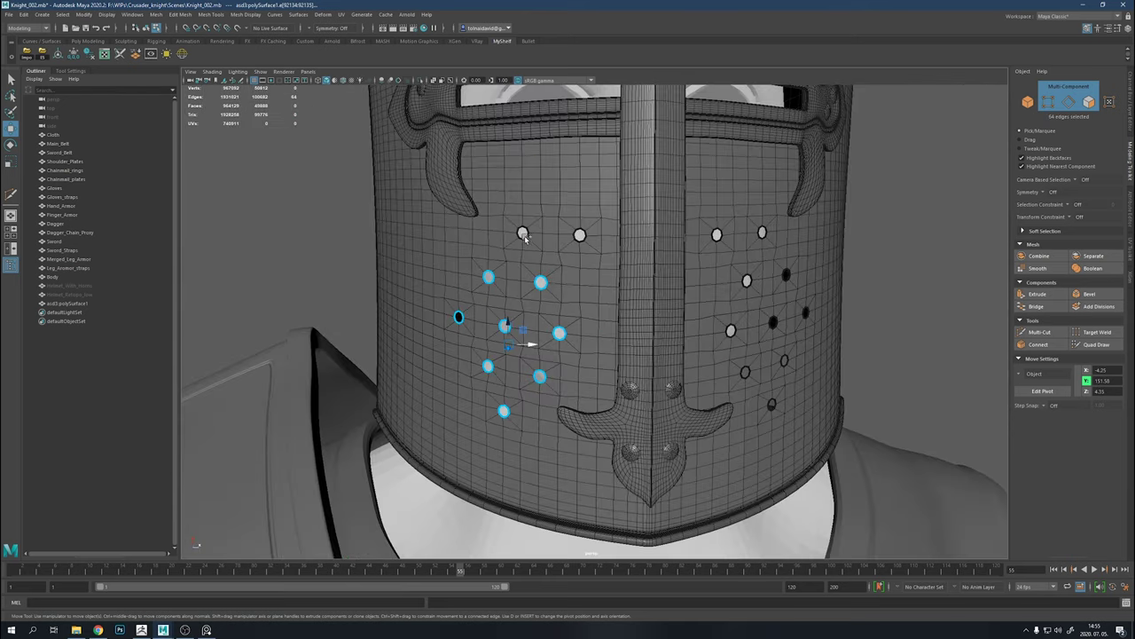
scroll(697, 386, "up", 5)
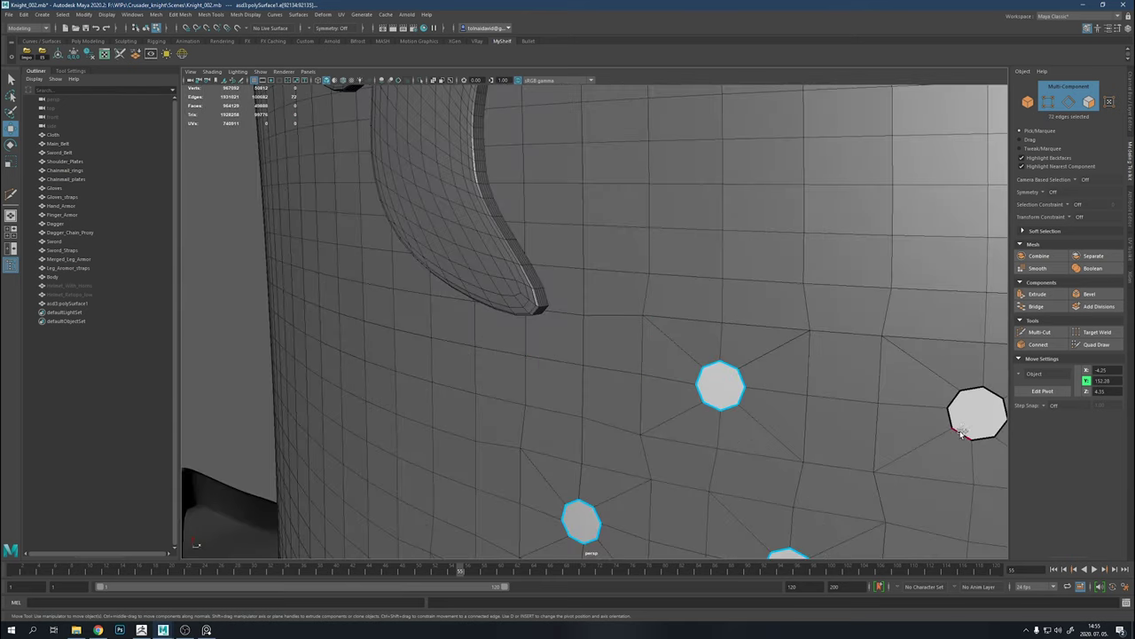
double_click(962, 433, "shift")
scroll(962, 433, "down", 5)
scroll(781, 386, "up", 5)
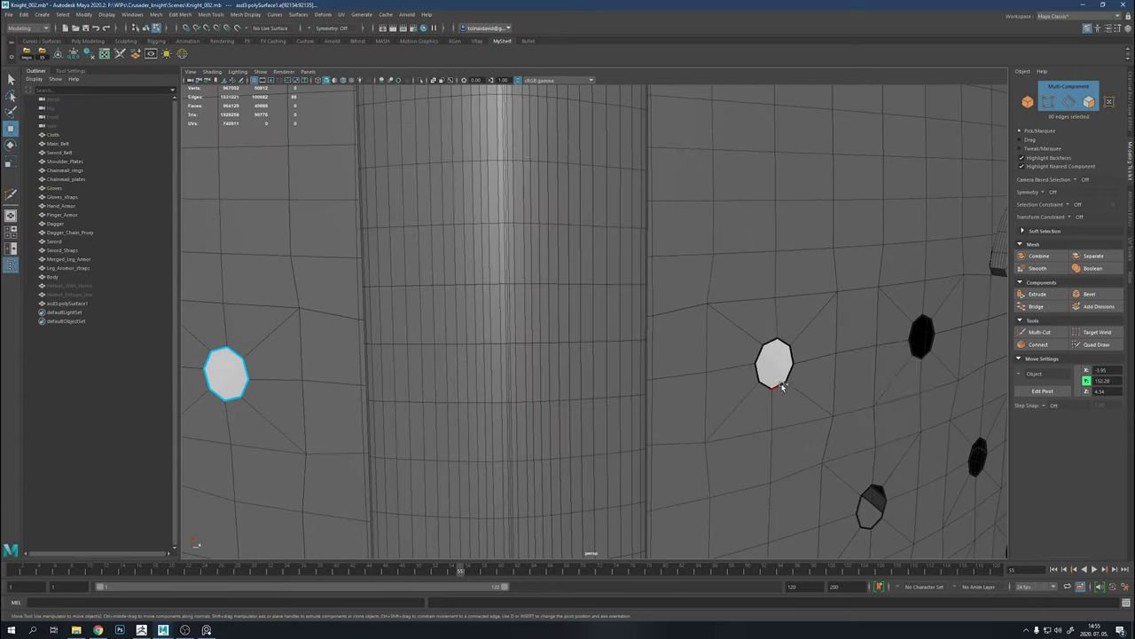
double_click(918, 359, "shift")
mouse_move(918, 359)
left_mouse_down("alt")
mouse_move(830, 445)
mouse_move(710, 347)
mouse_move(639, 375)
mouse_move(867, 319)
mouse_move(785, 279)
left_mouse_up("alt")
double_click(825, 446, "shift")
double_click(710, 346, "shift")
double_click(639, 375, "shift")
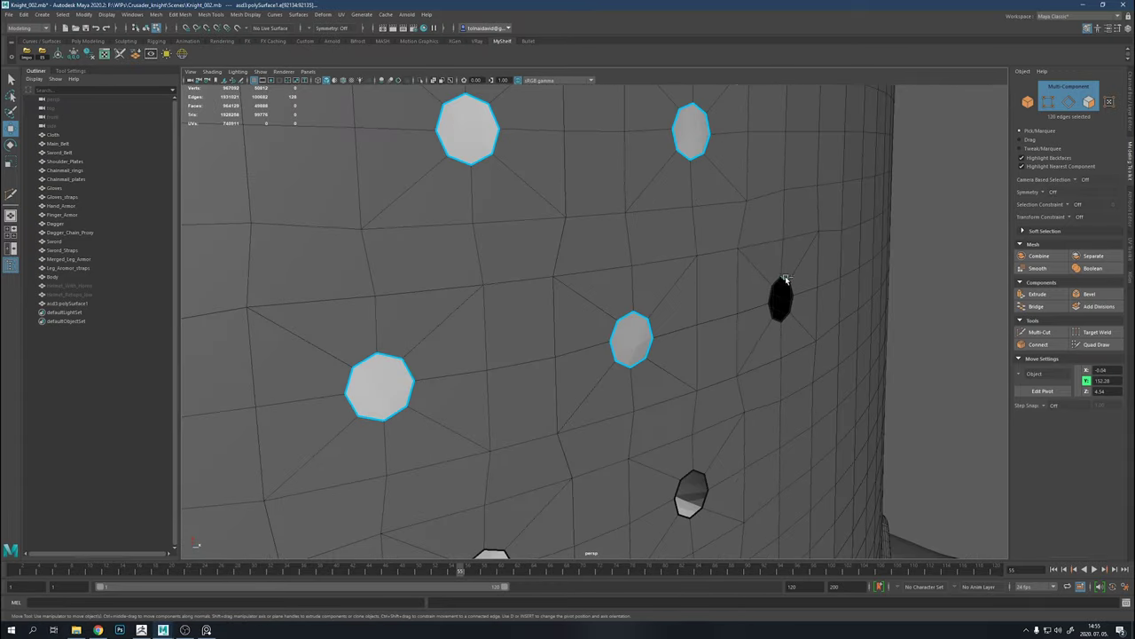
double_click(708, 501, "shift")
left_click_drag(708, 501, 694, 433, "alt")
scroll(807, 518, "down", 5)
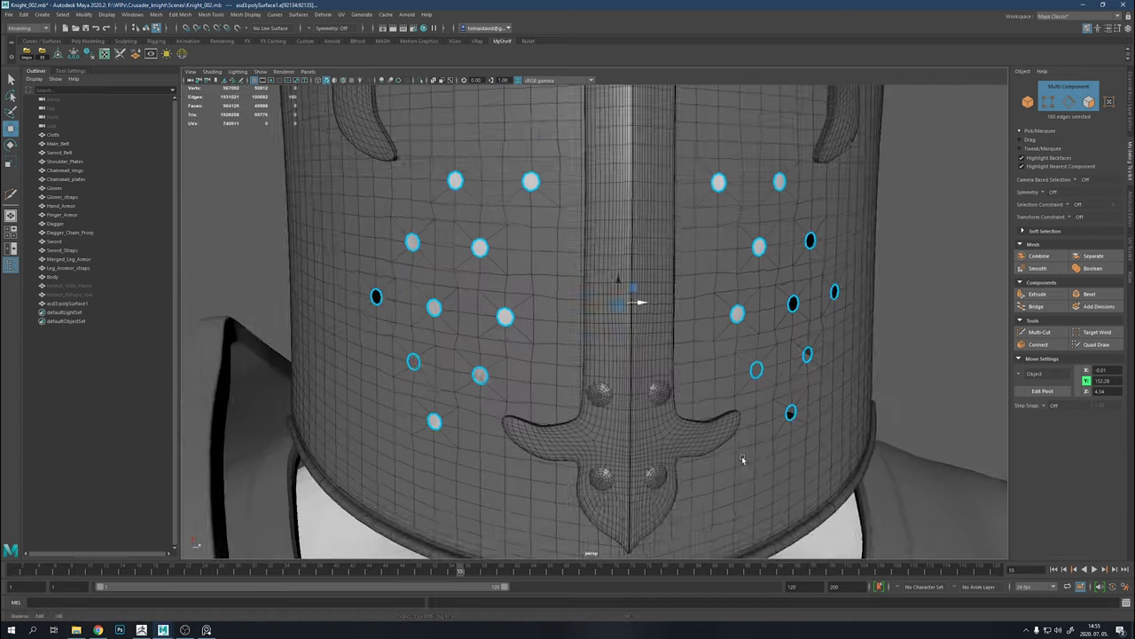
Extrude the hole borders and scale the new rims inward around each hole
key("ctrl+e")
scroll(533, 436, "up", 5)
scroll(443, 459, "up", 3)
left_click_drag(444, 460, 443, 463)
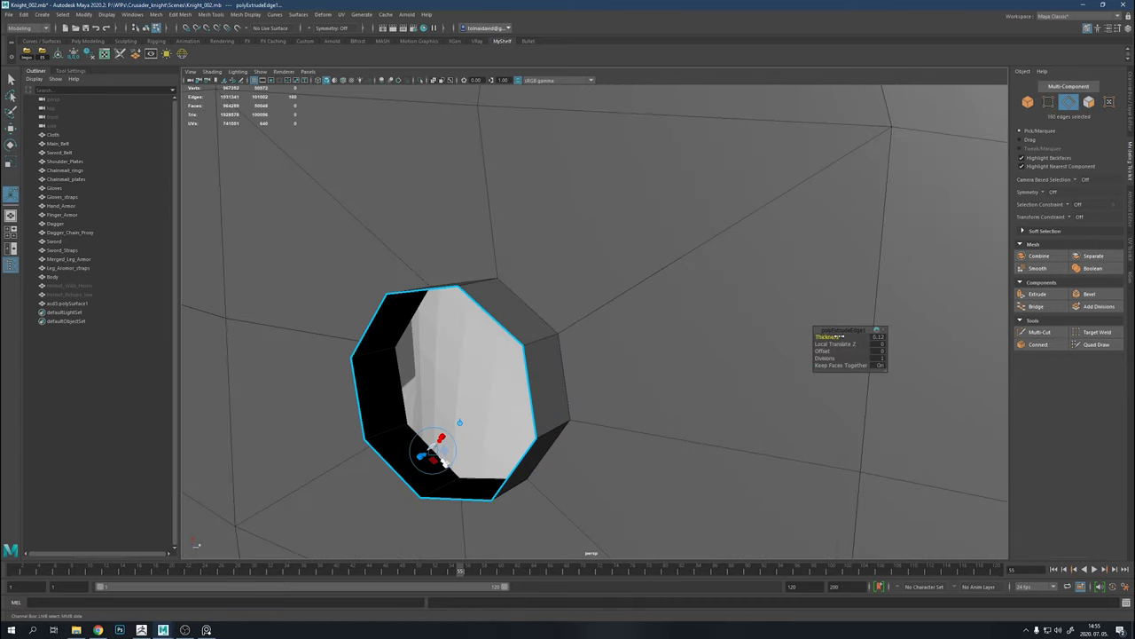
scroll(559, 442, "up", 5)
scroll(559, 442, "down", 5)
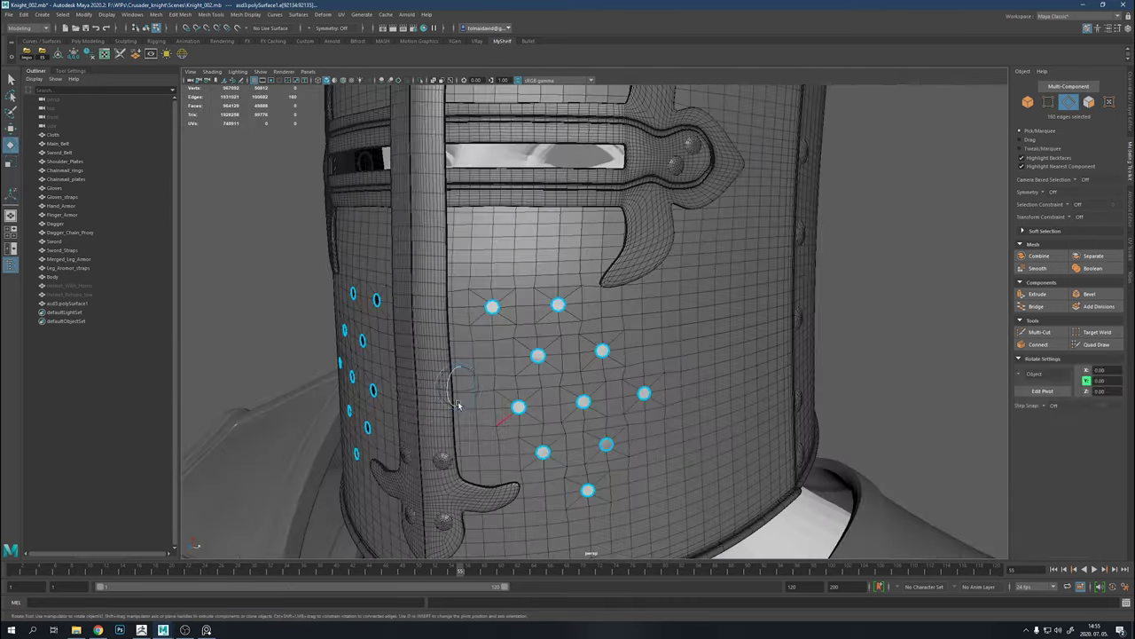
key("r")
scroll(771, 395, "up", 5)
scroll(771, 396, "up", 3)
left_click_drag(743, 355, 747, 358, "shift")
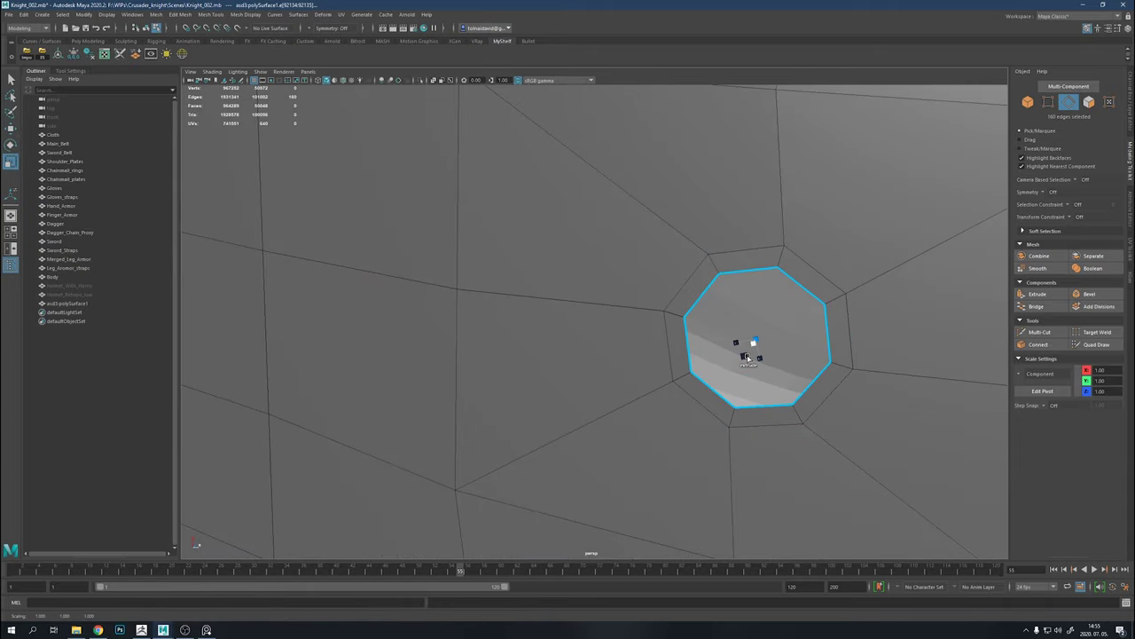
scroll(682, 381, "down", 5)
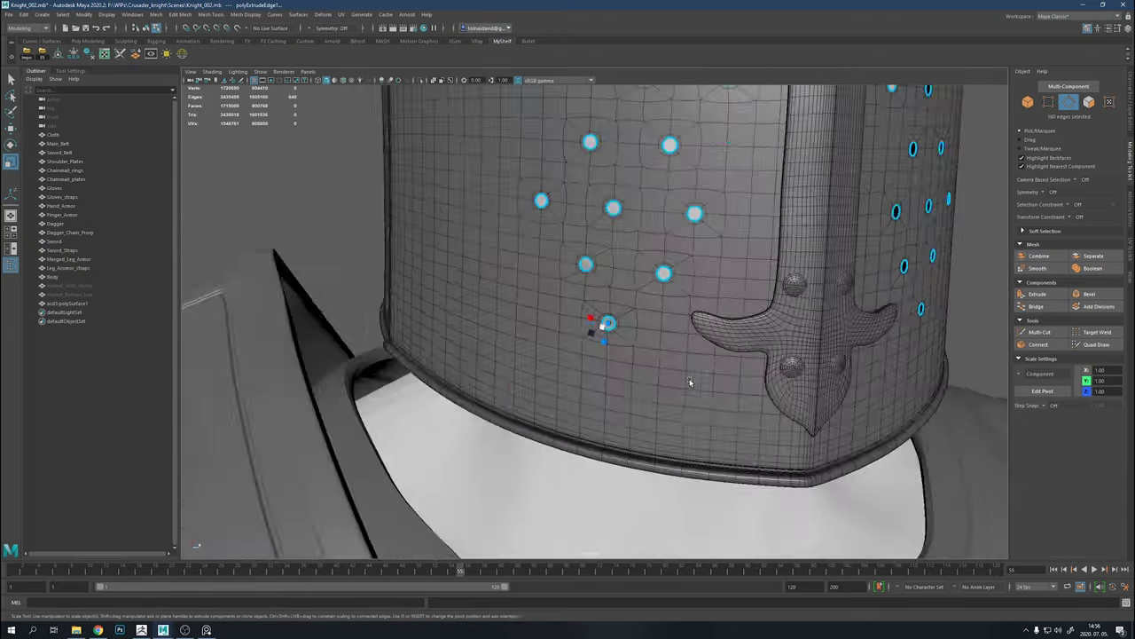
scroll(698, 324, "down", 3)
scroll(697, 325, "down", 5)
Return to Object mode with the Move tool and view the shaded helmet
key("F8")
key("w")
mouse_move(867, 307)
left_mouse_down("alt")
mouse_move(798, 310)
mouse_move(862, 325)
mouse_move(867, 296)
mouse_move(621, 320)
left_mouse_up("alt")
scroll(866, 296, "down", 3)
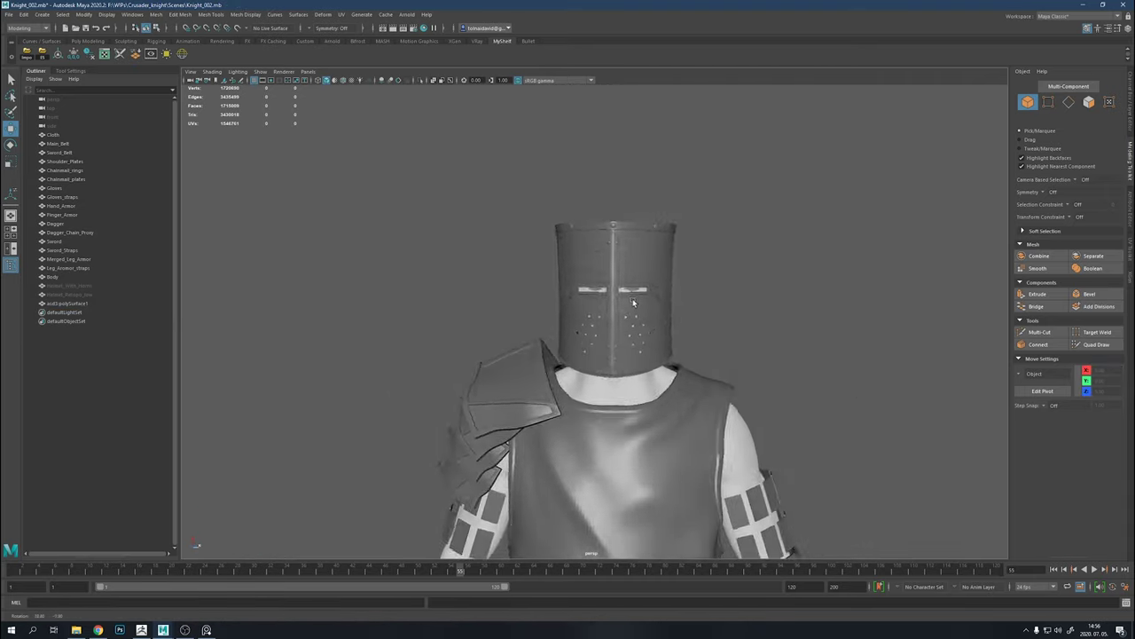
Select the helmet and project its UVs from the camera view in the UV Editor
left_click(594, 322)
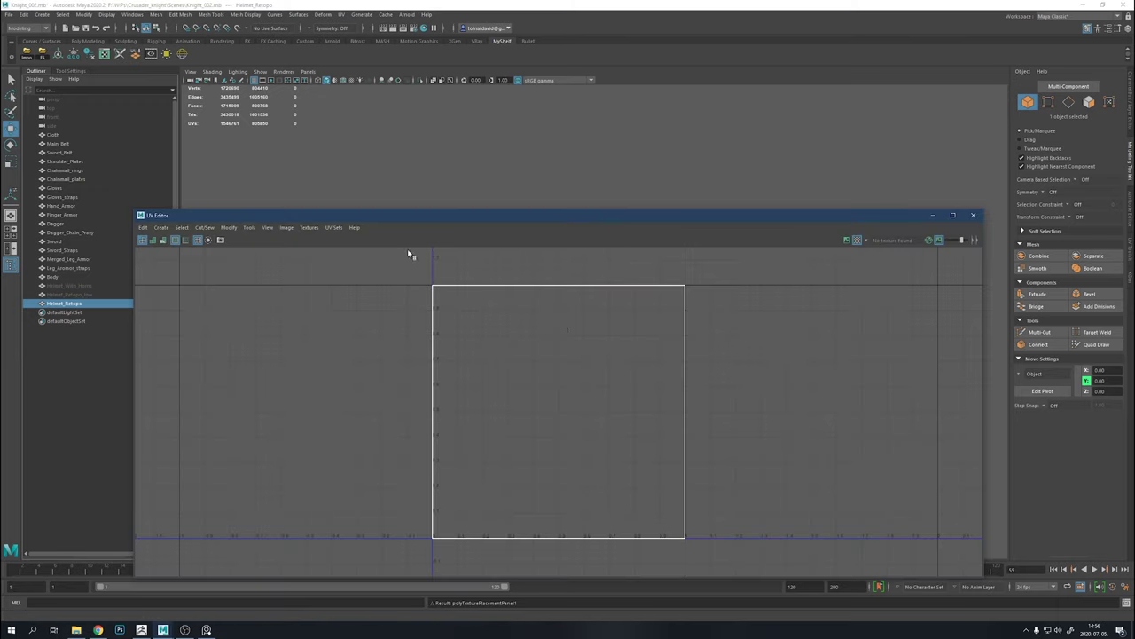
left_click_drag(407, 209, 407, 350)
left_click(181, 364)
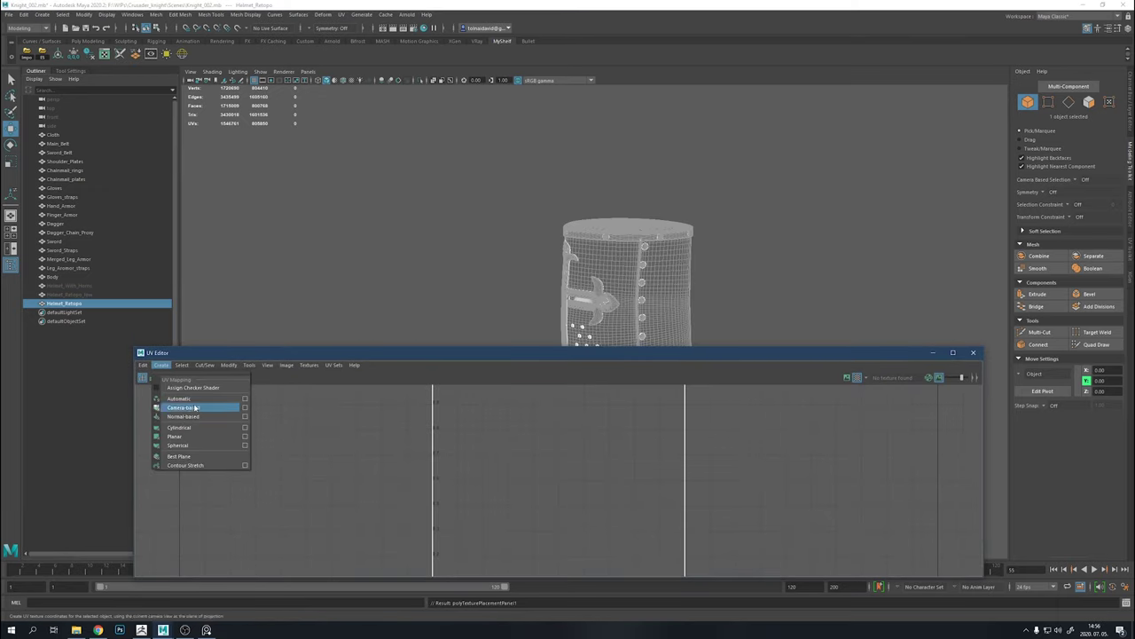
left_click(198, 434)
mouse_move(624, 351)
left_mouse_down()
mouse_move(581, 470)
mouse_move(612, 280)
mouse_move(616, 125)
left_mouse_up()
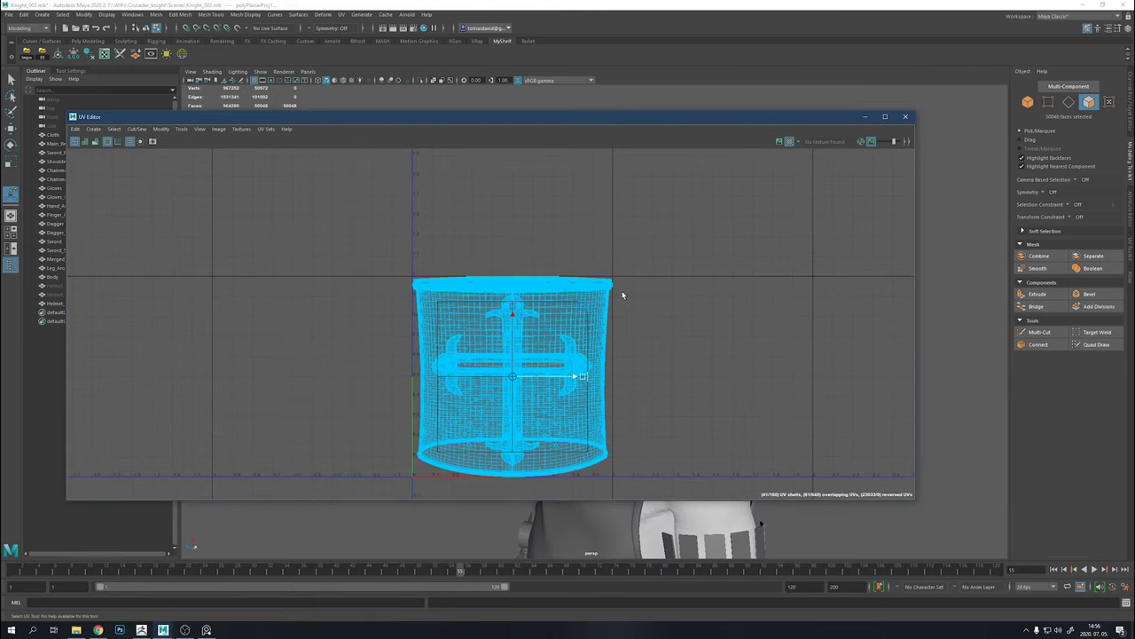
Move the top rim shell to the upper left and the body shell to the right
left_click_drag(511, 284, 249, 213)
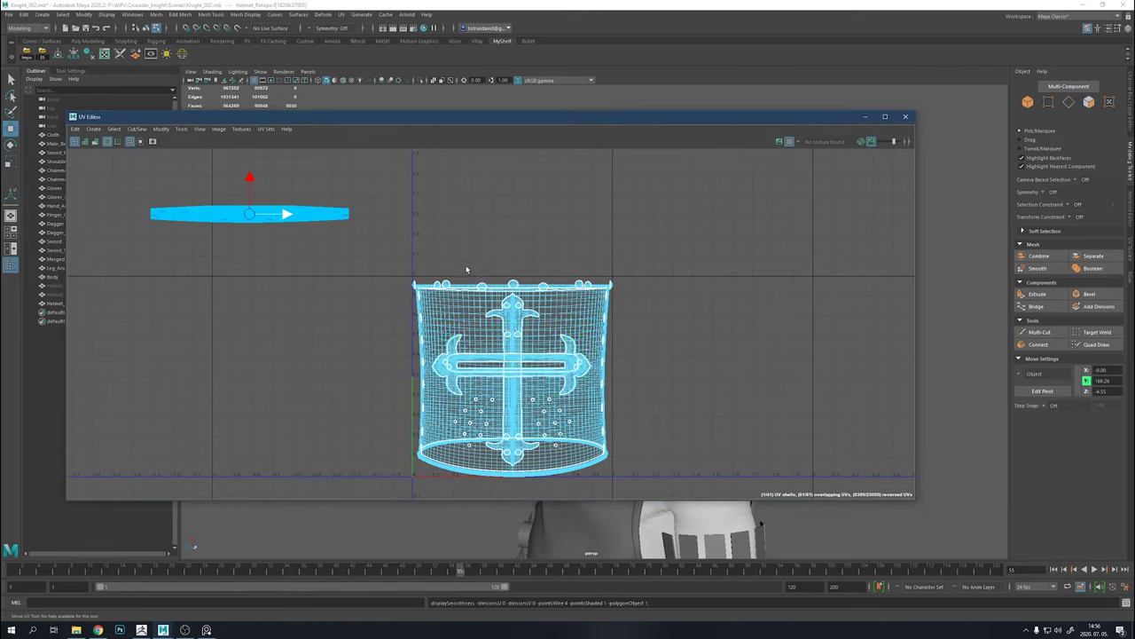
left_click(514, 365)
left_click(513, 335)
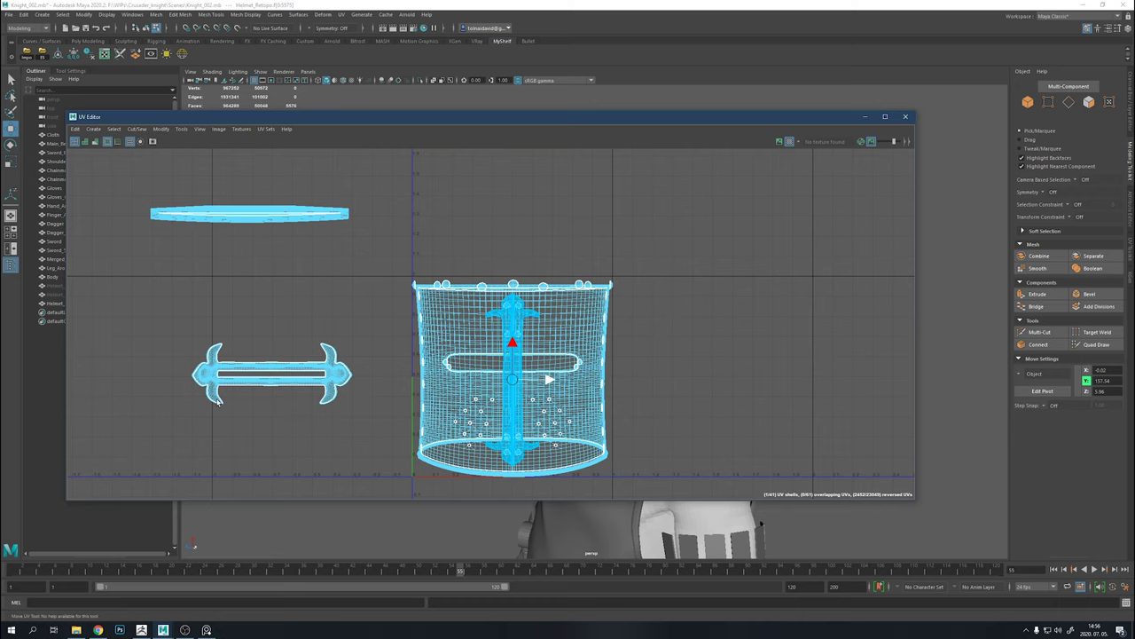
left_click(594, 370)
left_click_drag(594, 370, 836, 355)
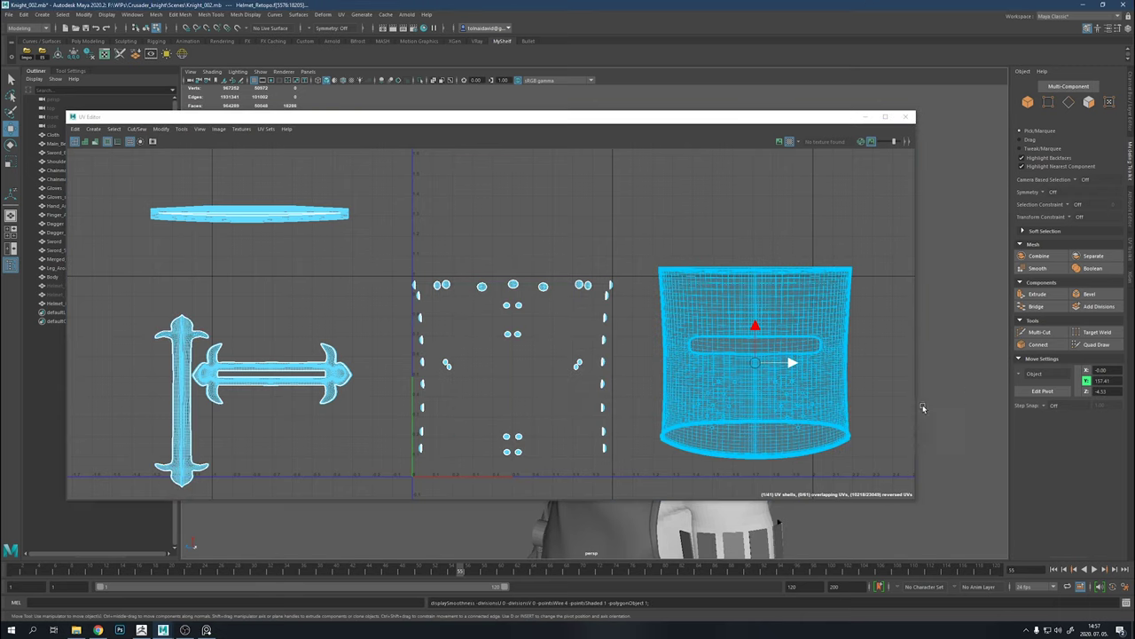
left_click_drag(406, 256, 616, 461)
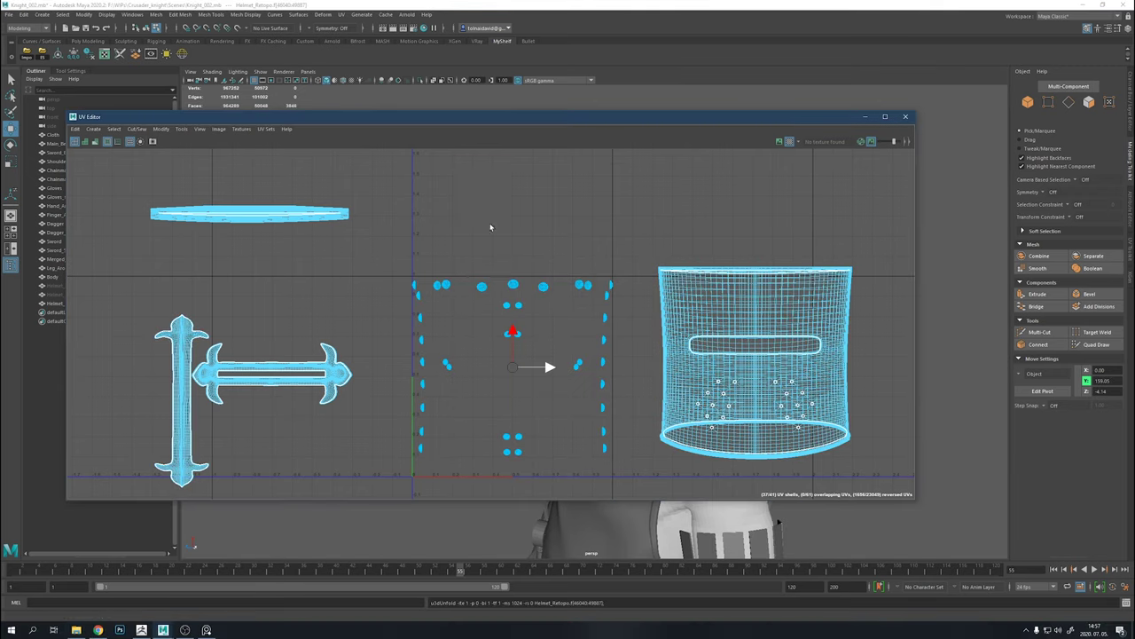
Unfold the top cap shell into a circle and the horizontal cross bar shell flat
left_click_drag(376, 176, 137, 243)
right_click_drag(266, 213, 302, 200, "shift")
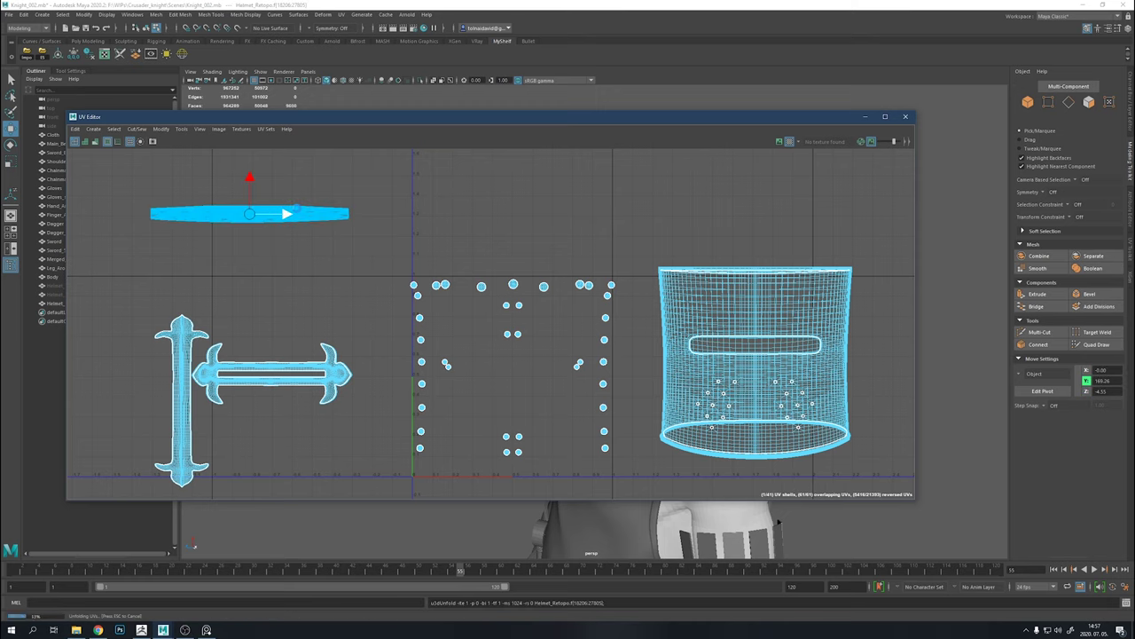
left_click(262, 366)
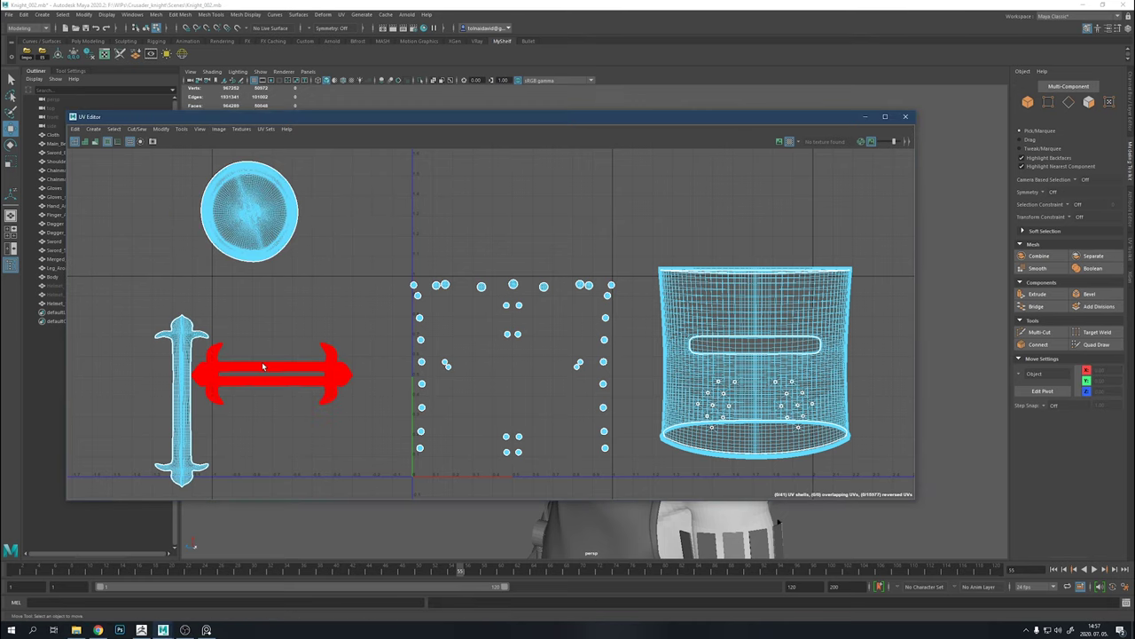
left_click_drag(134, 305, 299, 502)
right_click_drag(287, 397, 196, 429, "shift")
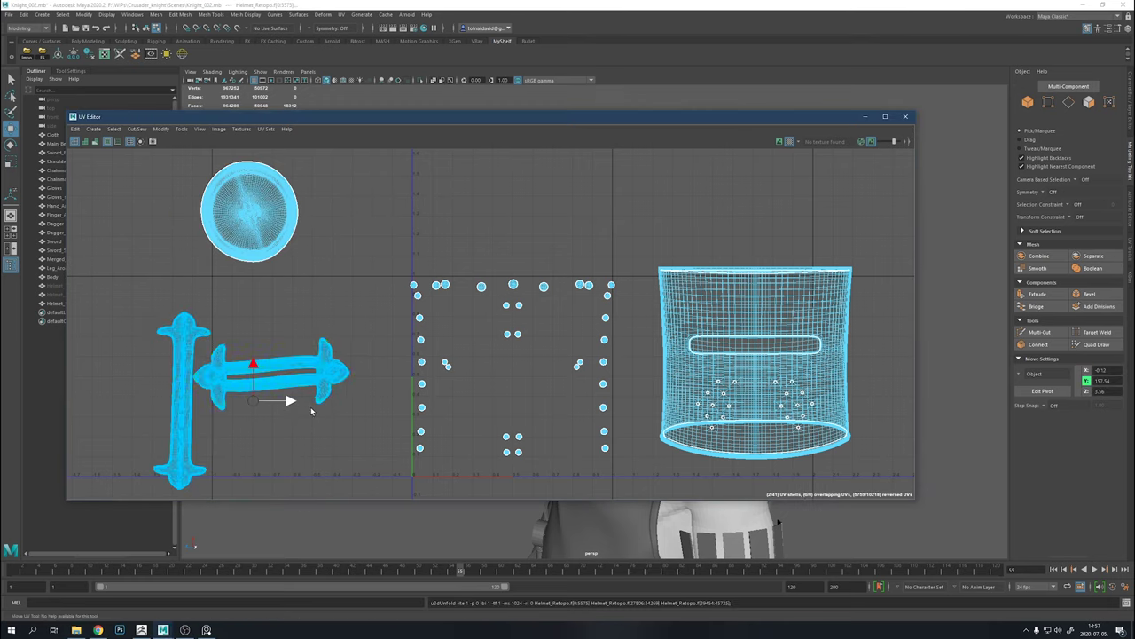
left_click(346, 437)
Inspect the checkered helmet rim, then apply Straighten Border to the body shell
left_click_drag(444, 116, 378, 411)
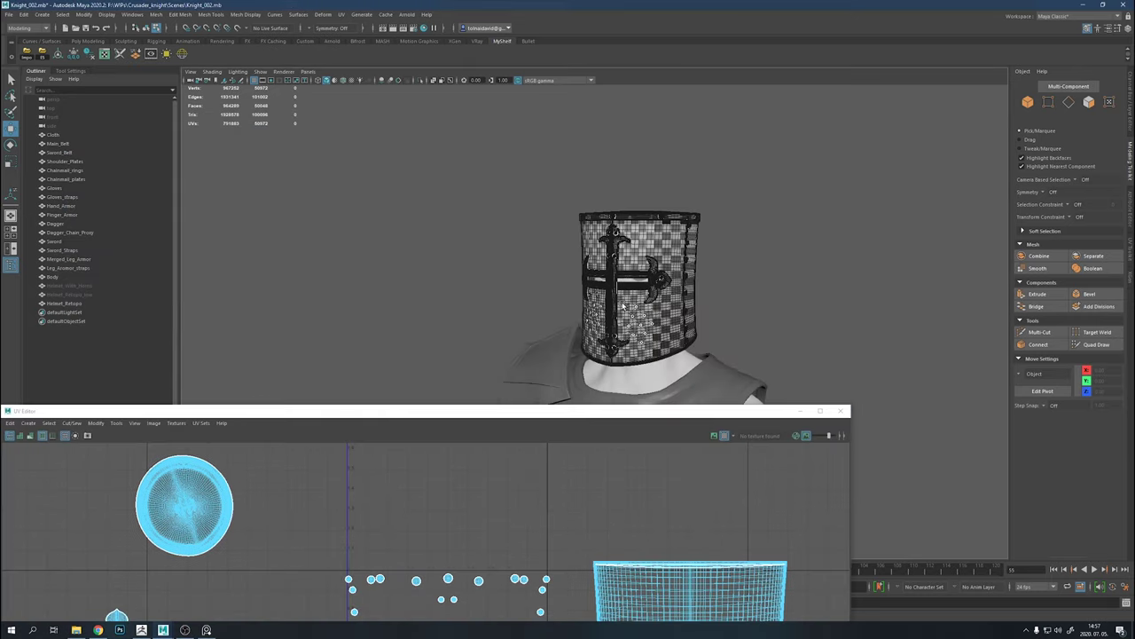
scroll(968, 515, "up", 5)
mouse_move(968, 514)
left_mouse_down("alt")
mouse_move(622, 310)
mouse_move(617, 228)
mouse_move(656, 183)
mouse_move(844, 308)
left_mouse_up("alt")
scroll(623, 310, "up", 5)
scroll(624, 230, "down", 5)
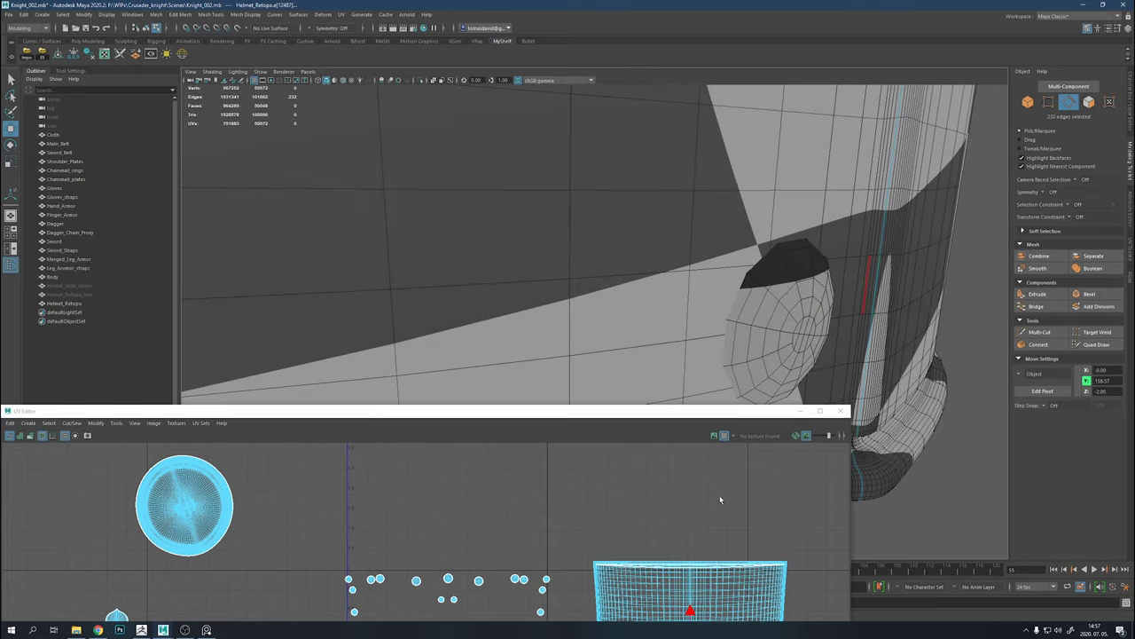
right_click_drag(719, 500, 685, 510, "shift")
right_click_drag(739, 430, 739, 508, "shift")
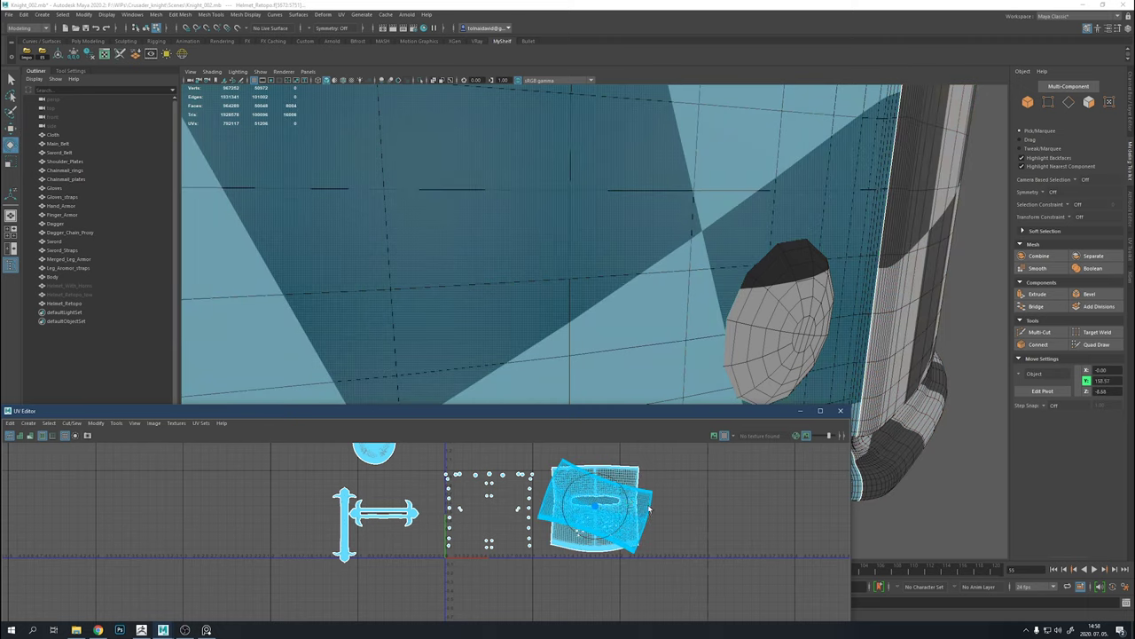
Rotate the body shell and move the overlapping body half to the right
key("e")
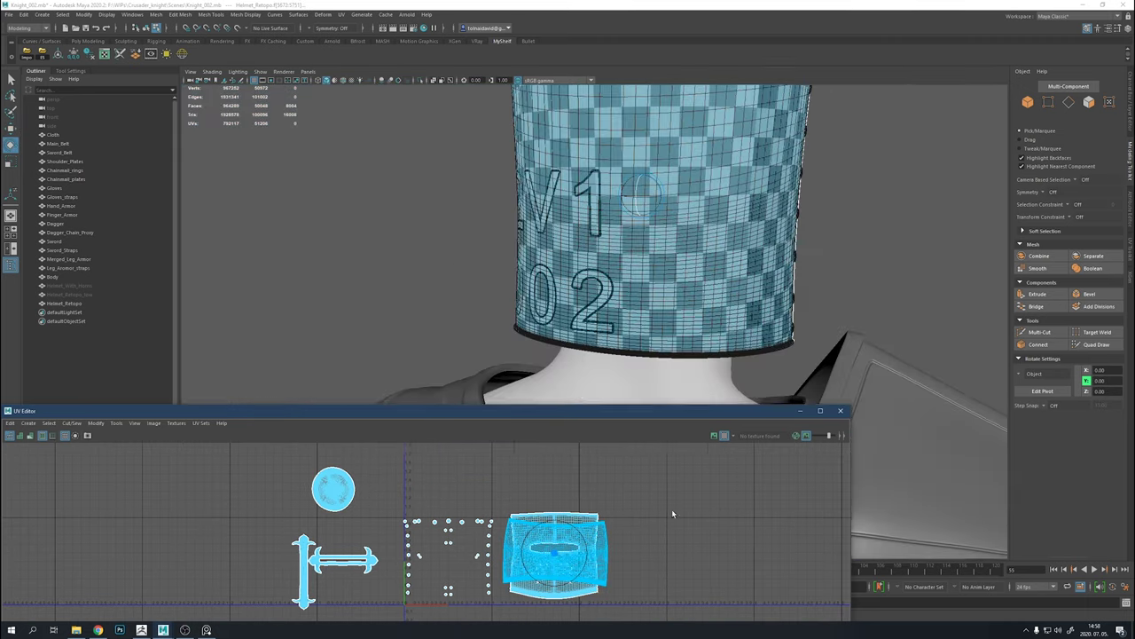
left_click_drag(865, 329, 728, 232, "alt")
key("w")
left_click_drag(589, 552, 697, 547)
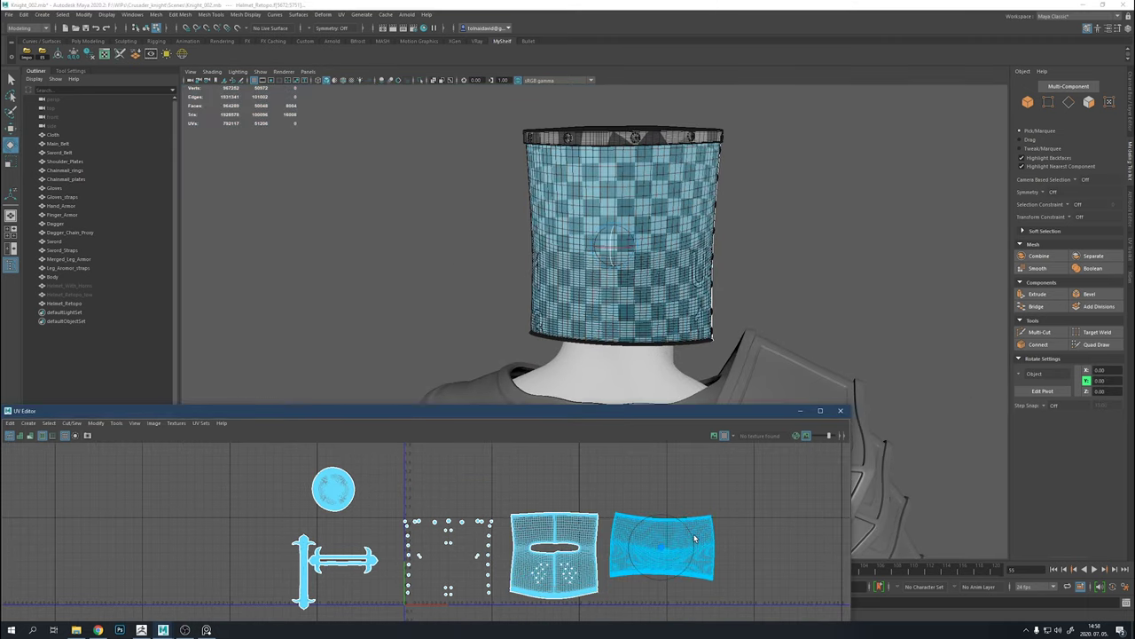
left_click_drag(727, 311, 887, 355, "alt")
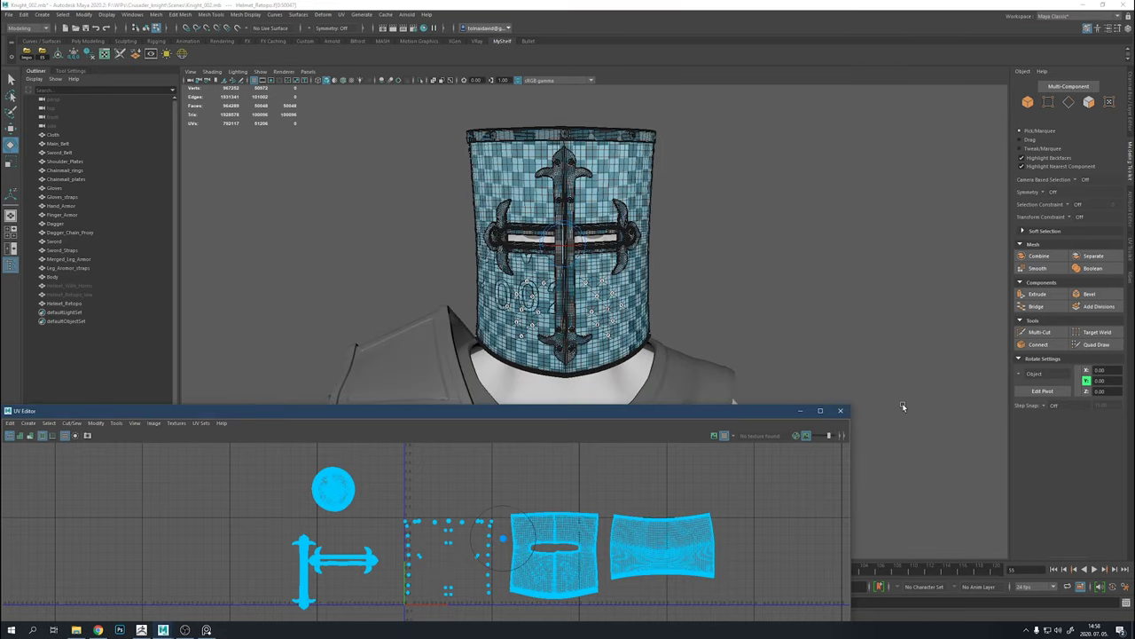
right_click_drag(692, 453, 665, 453)
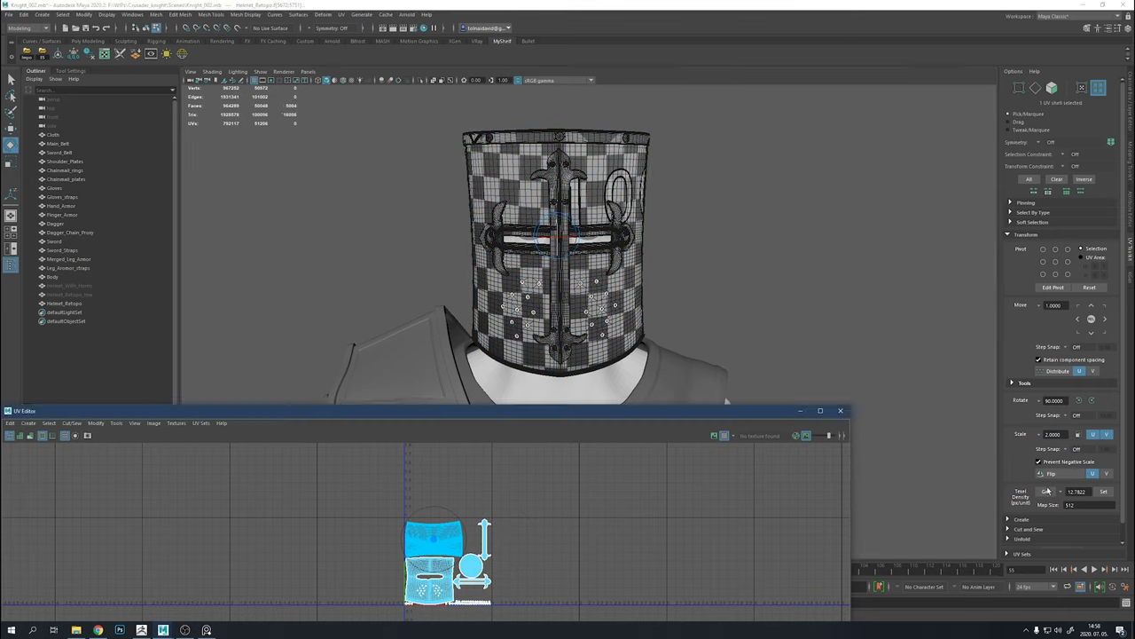
Get the texel density, select all UV shells and Layout them into the UV square
left_click(1047, 490)
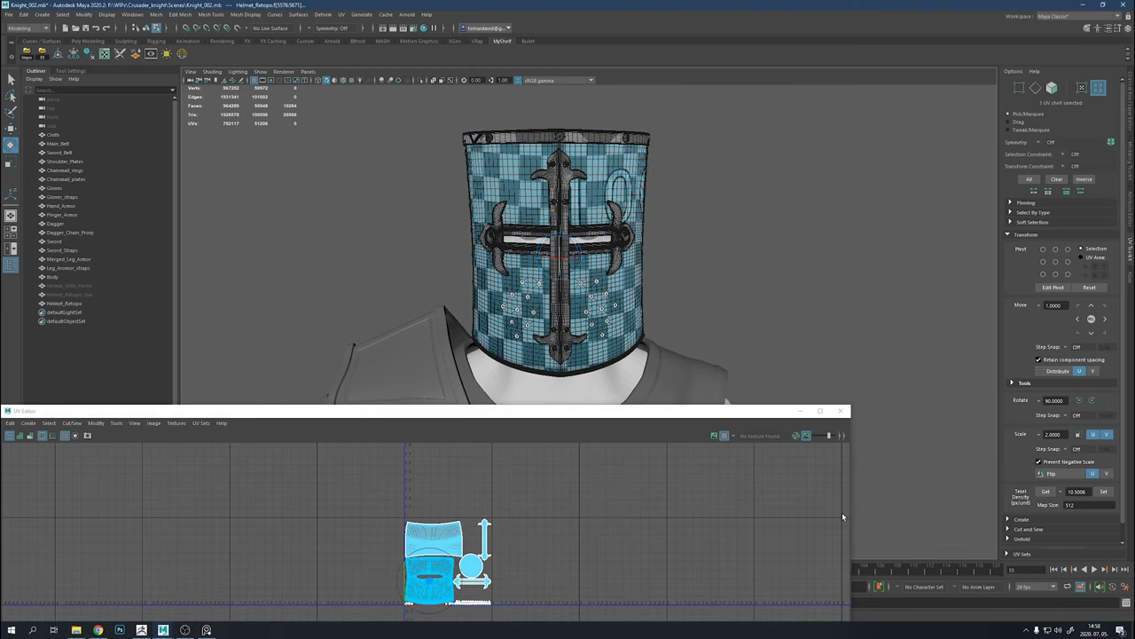
left_click(438, 542)
left_click_drag(364, 615, 552, 520)
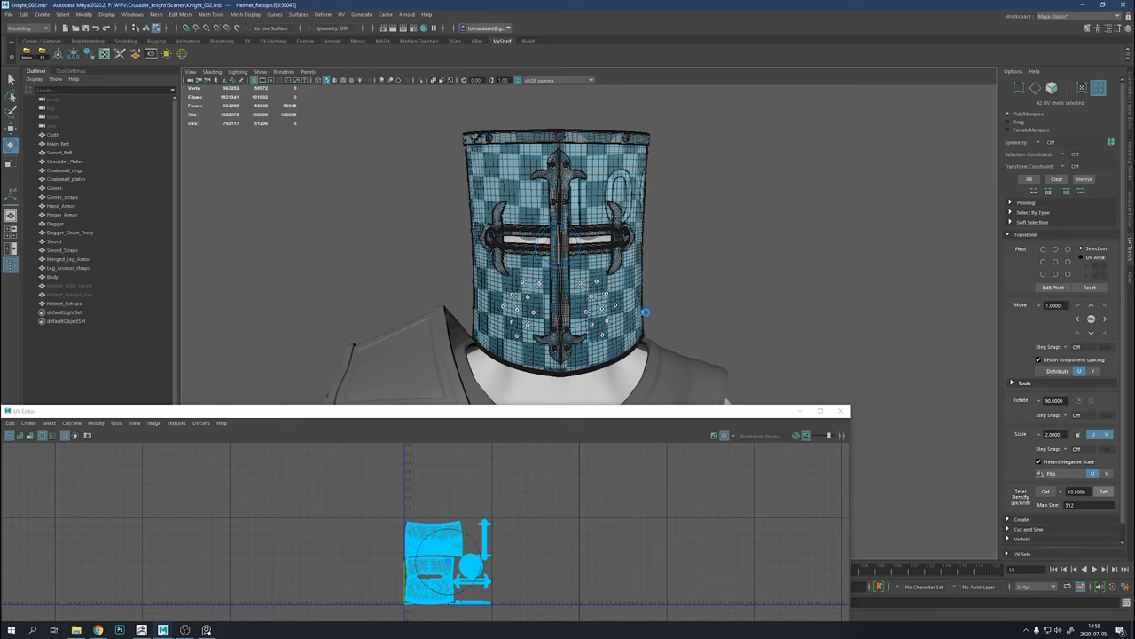
left_click_drag(658, 412, 759, 306)
key("f")
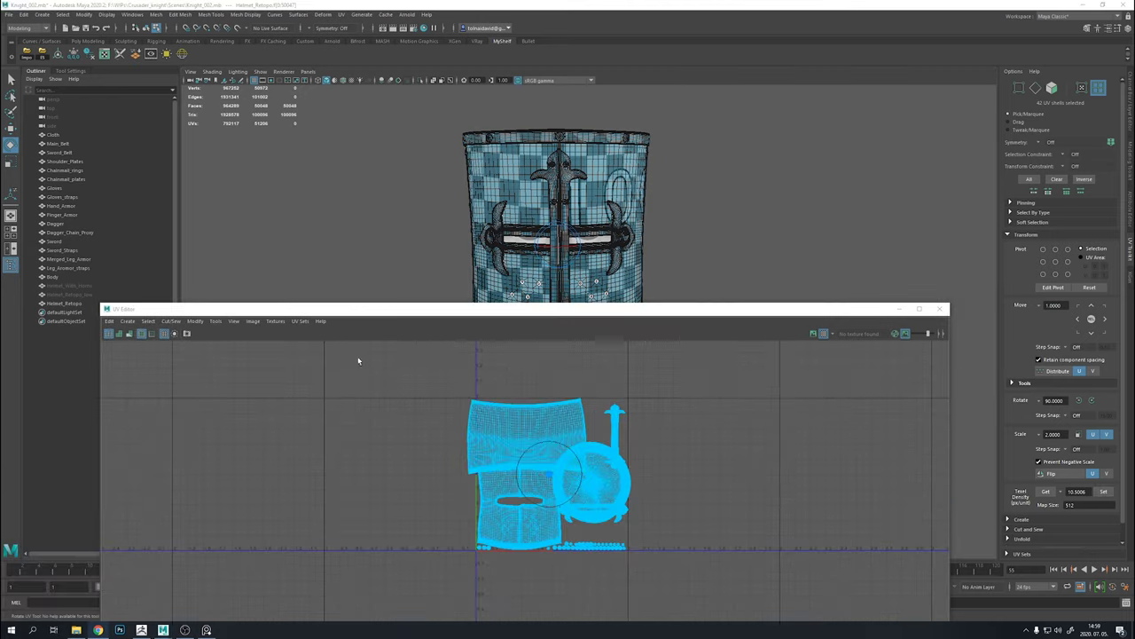
right_click_drag(761, 426, 670, 451)
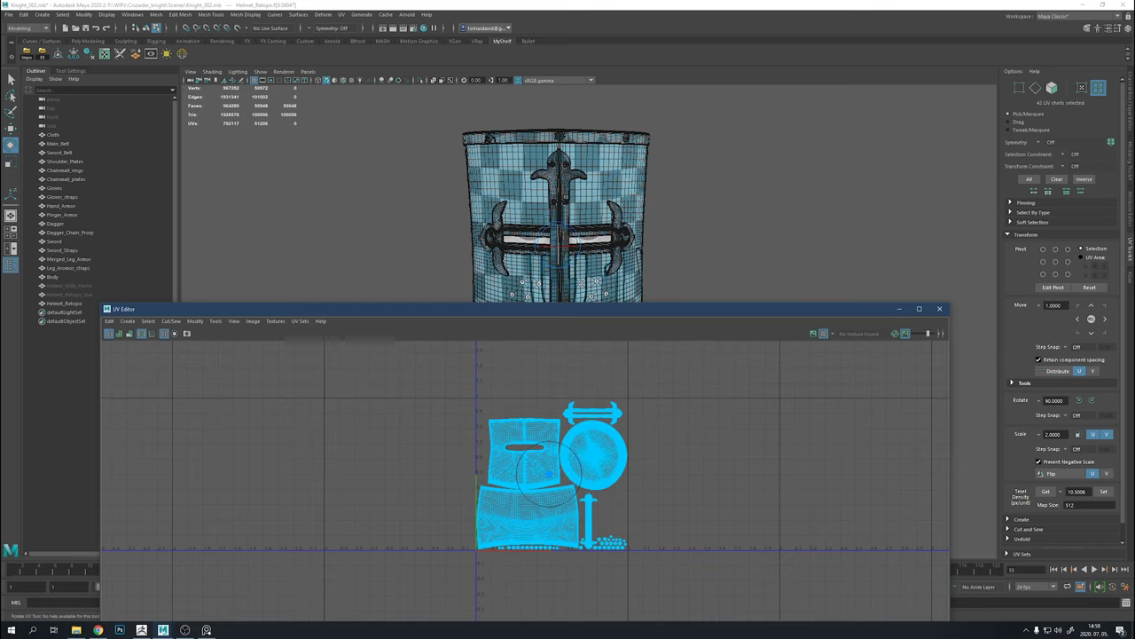
Check the body shell's texel density, close the UV Editor and view the helmet with smooth preview
left_click(528, 515)
left_click(1046, 491)
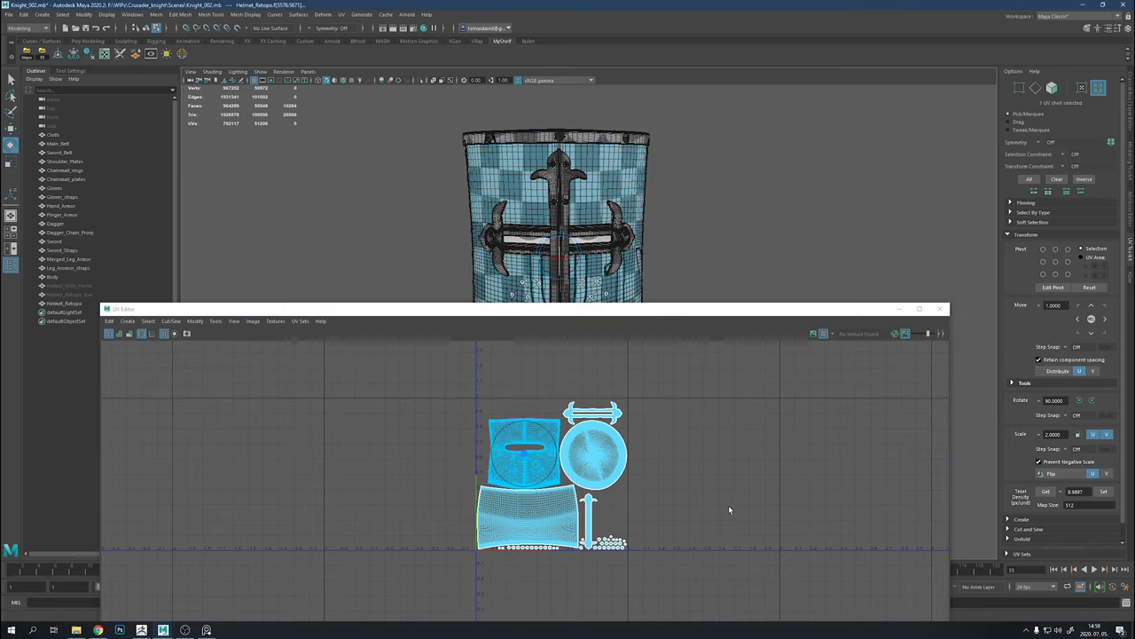
left_click(939, 309)
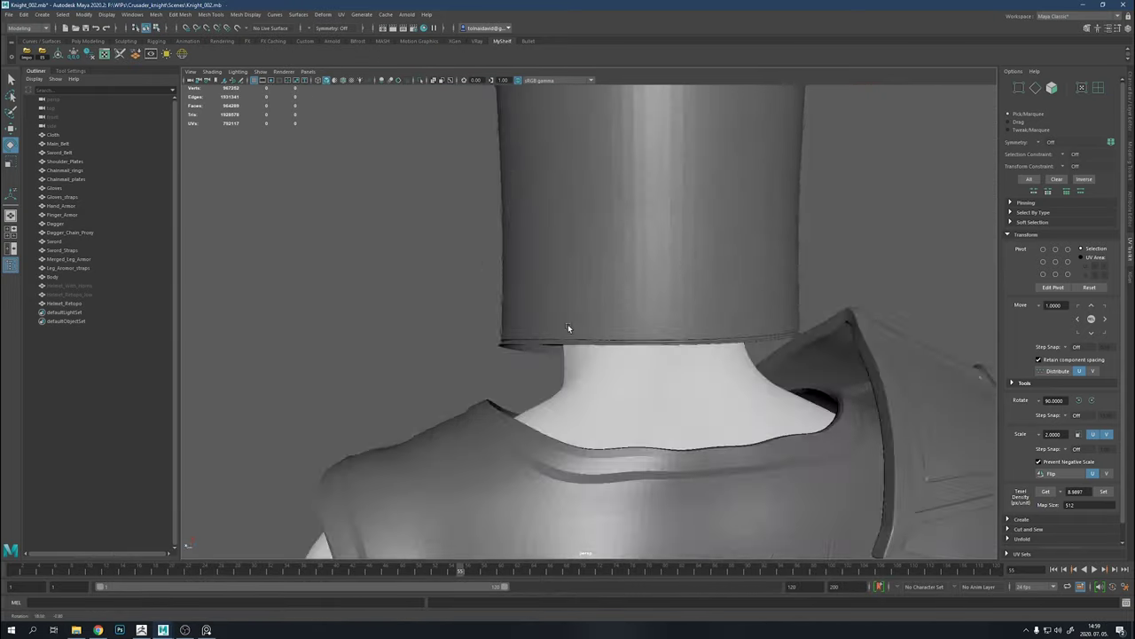
key("1")
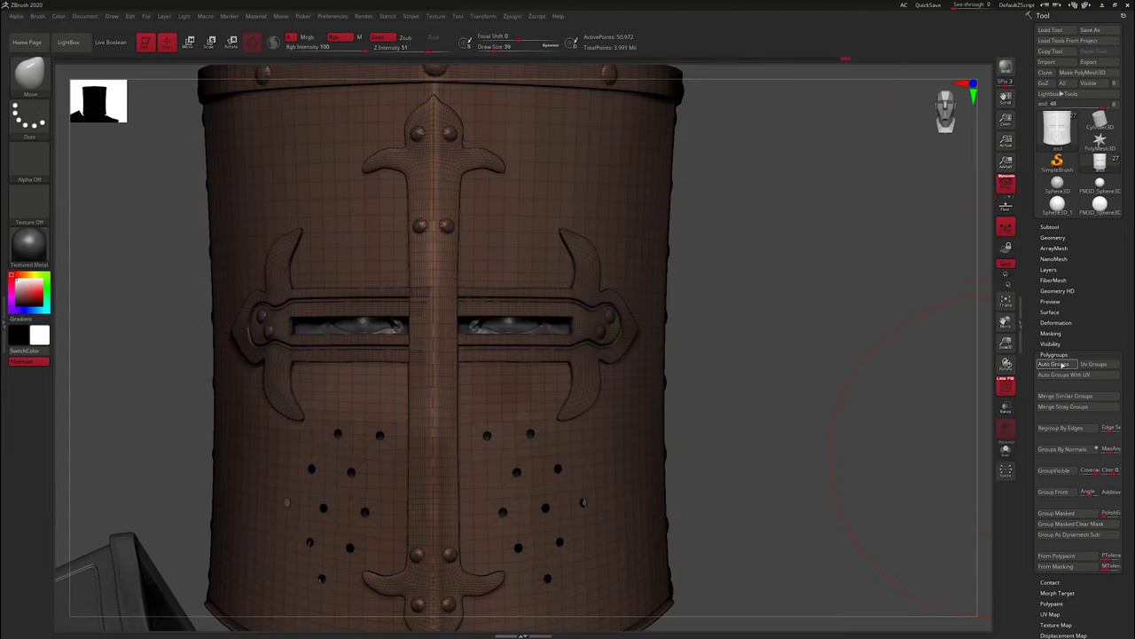
Apply Polygroups Auto Groups to the helmet and hide the polyframe display
left_click(1054, 364)
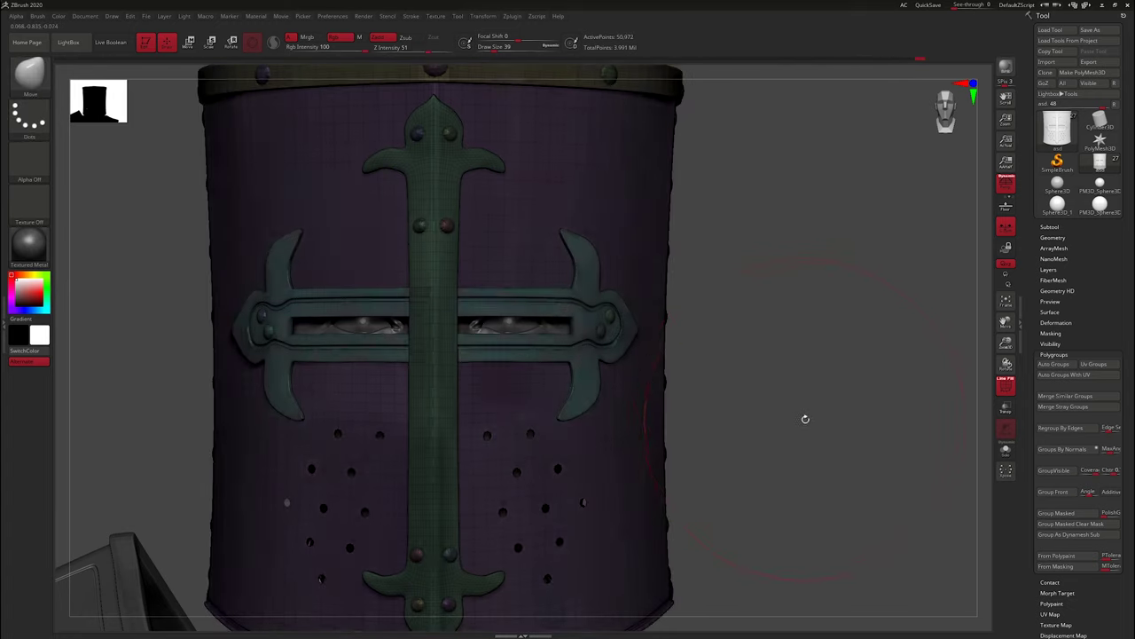
key("shift+f")
key("w")
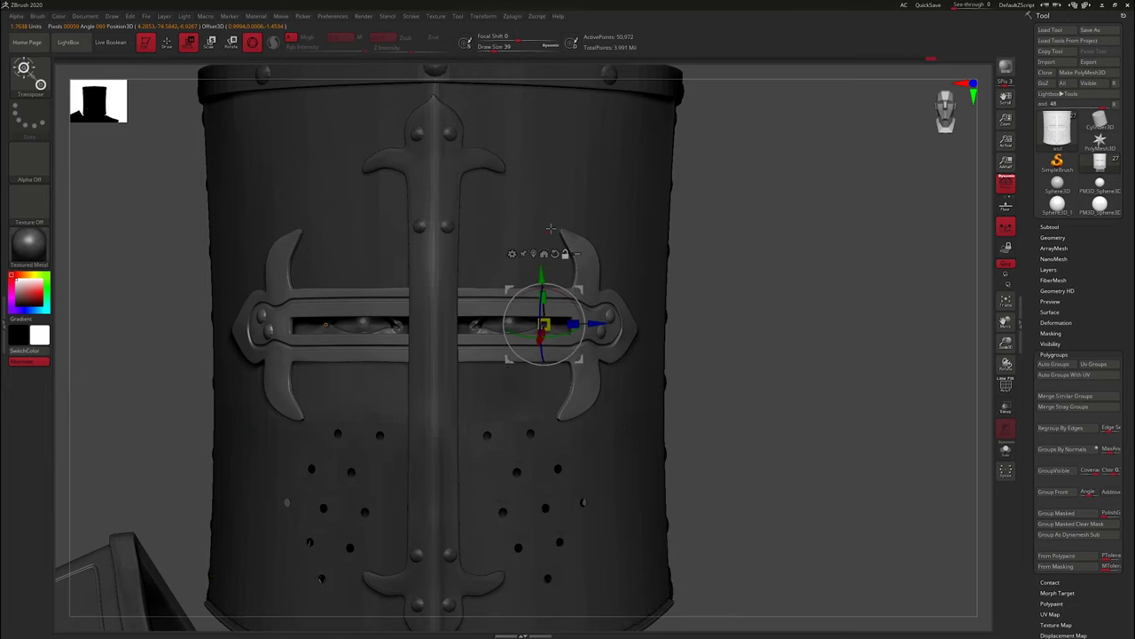
key("q")
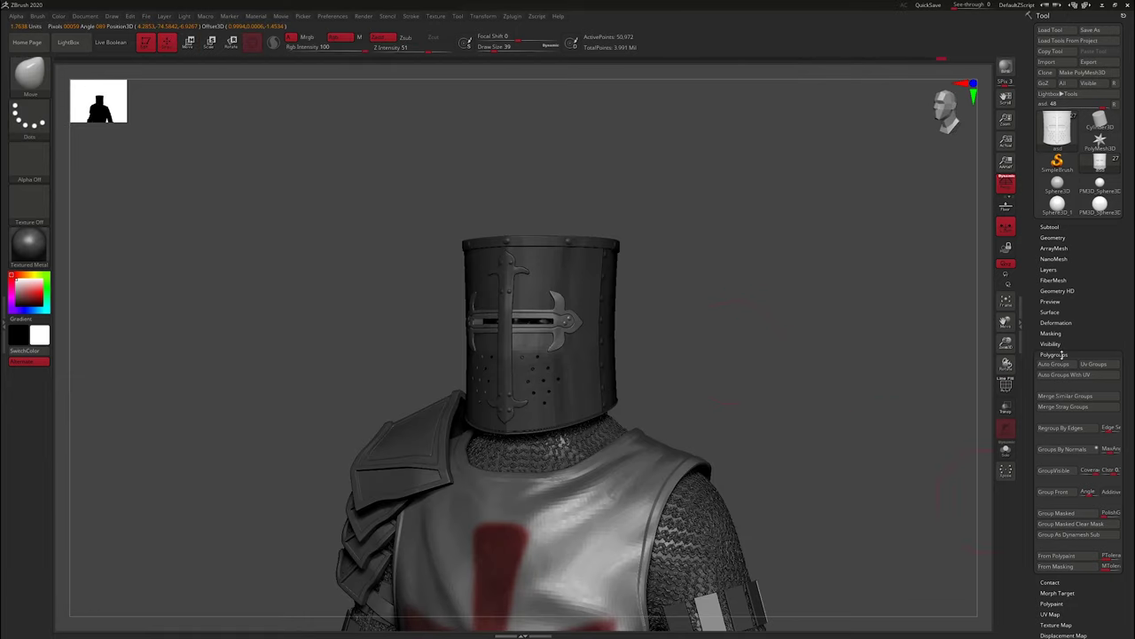
scroll(1043, 219, "down", 5)
left_click(1062, 286)
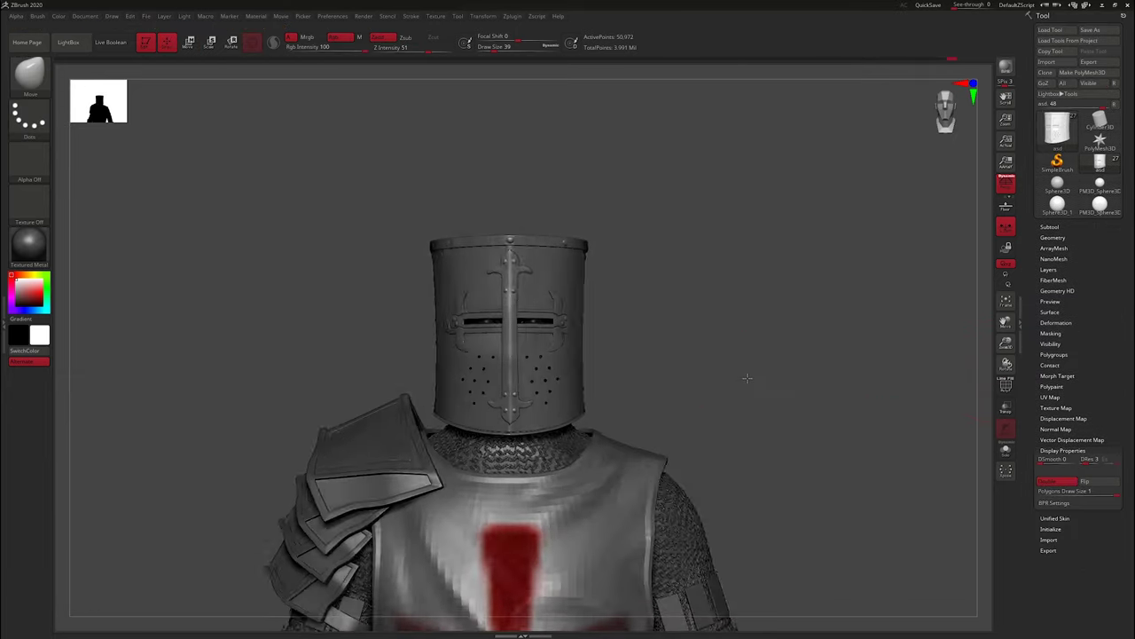
Orbit and zoom out to view the whole knight wearing the great helm
mouse_move(745, 378)
left_mouse_down()
mouse_move(613, 340)
mouse_move(736, 337)
left_mouse_up()
scroll(735, 337, "up", 5)
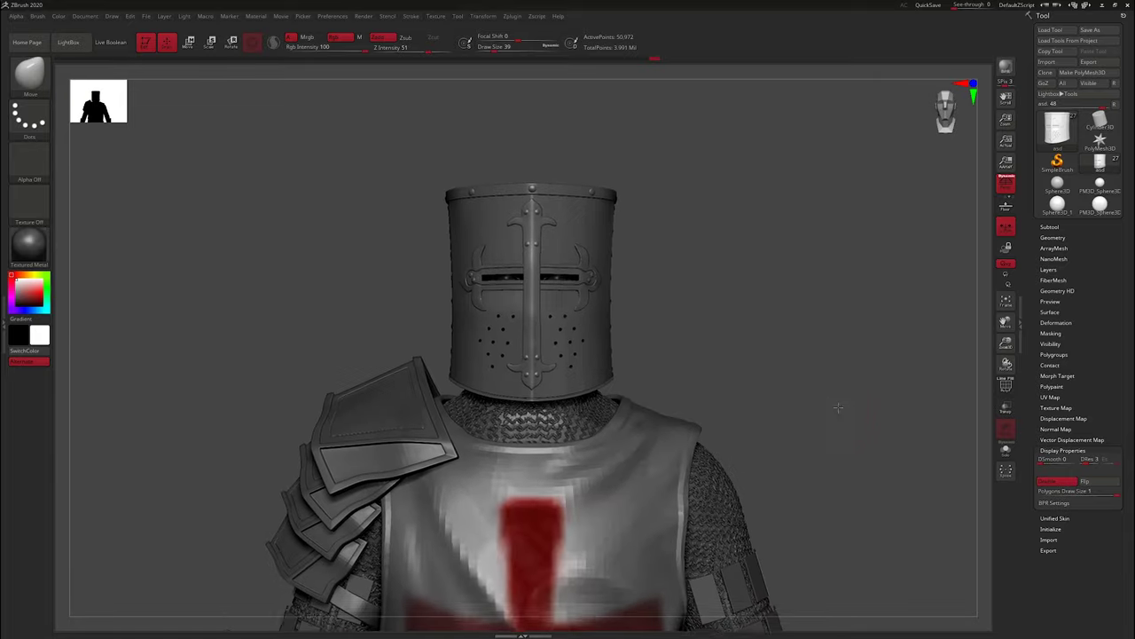
mouse_move(806, 405)
left_mouse_down()
mouse_move(831, 402)
mouse_move(717, 441)
mouse_move(765, 364)
left_mouse_up()
scroll(717, 440, "down", 5)
scroll(745, 399, "up", 3)
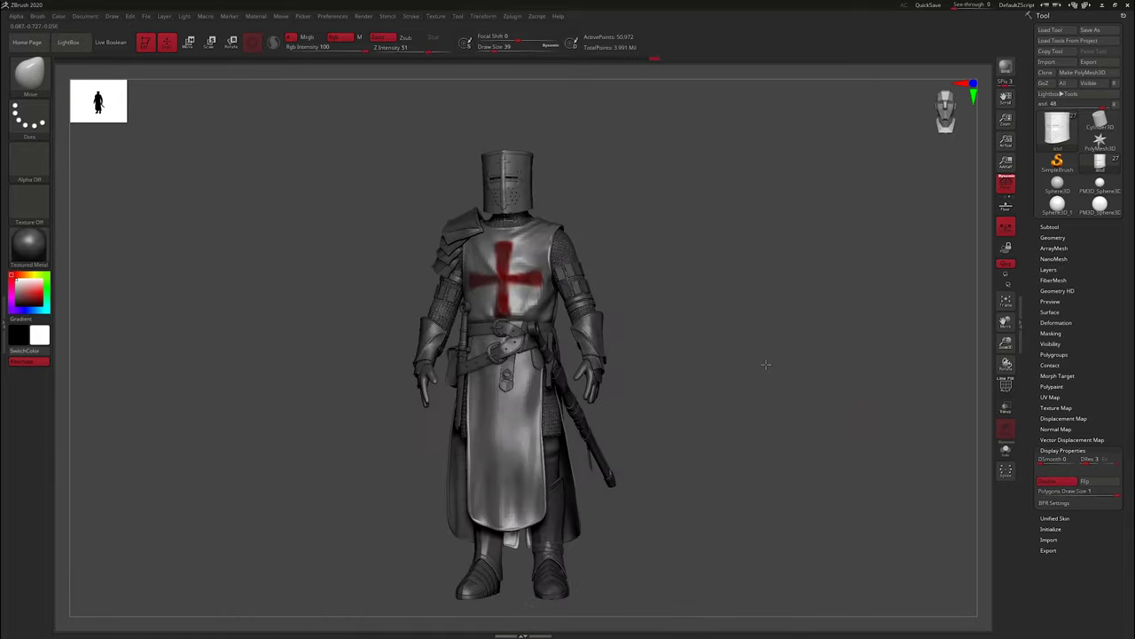